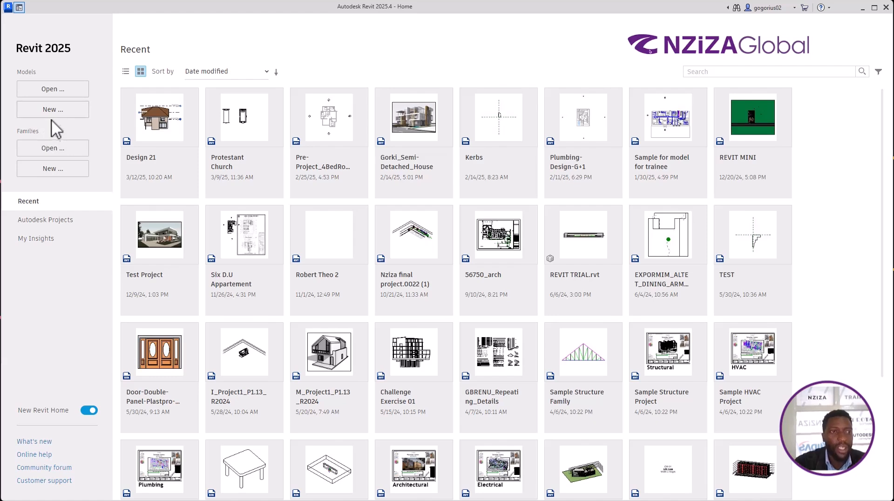
left_click(54, 112)
left_click(54, 112)
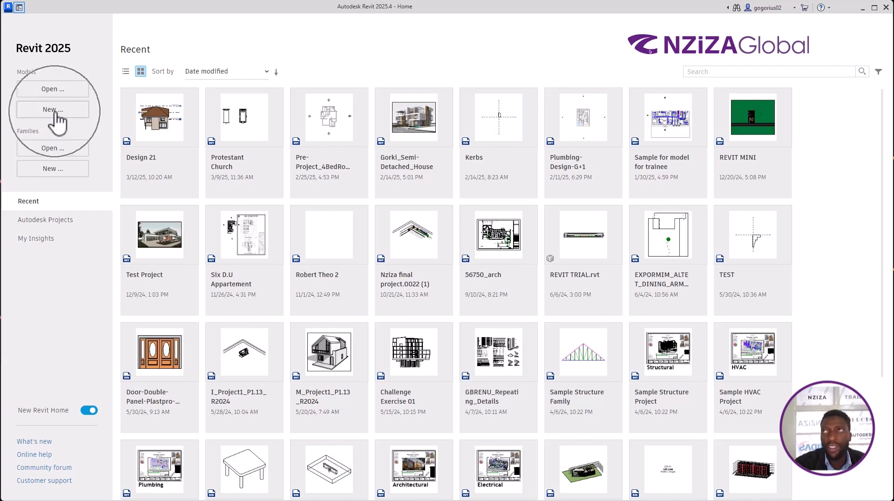
key("ctrl")
key("ctrl")
key("ctrl")
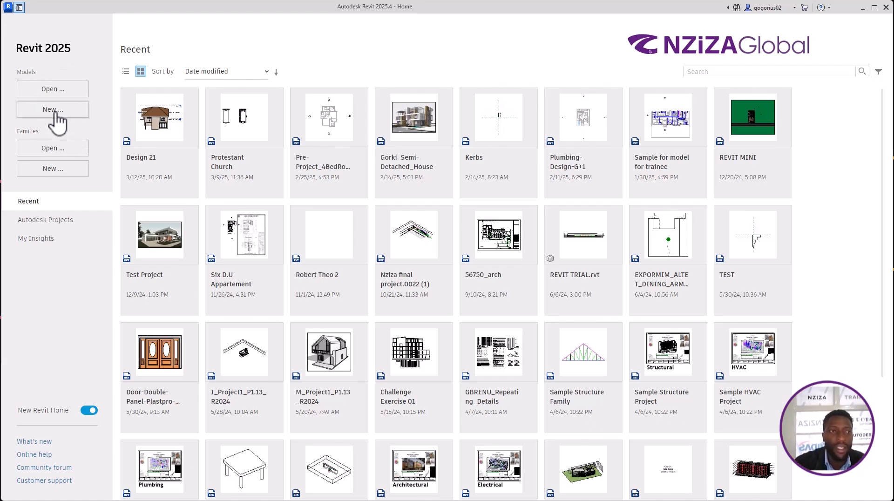
key("ctrl")
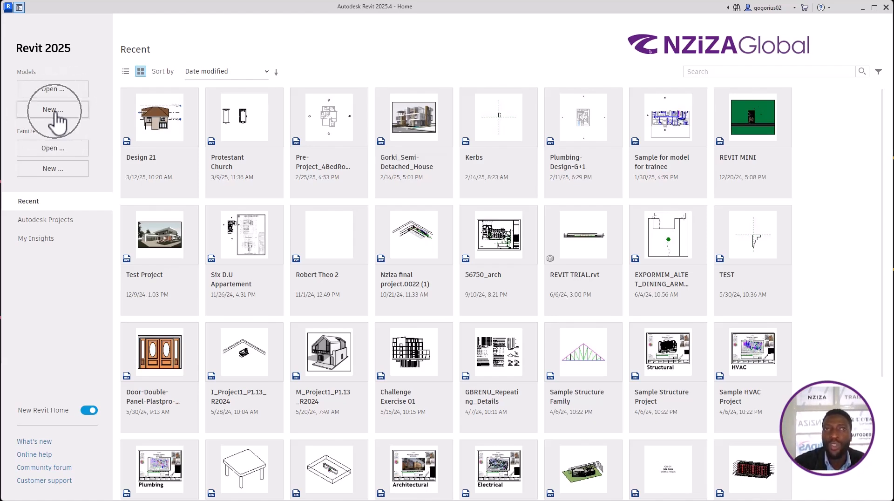
left_click(20, 8)
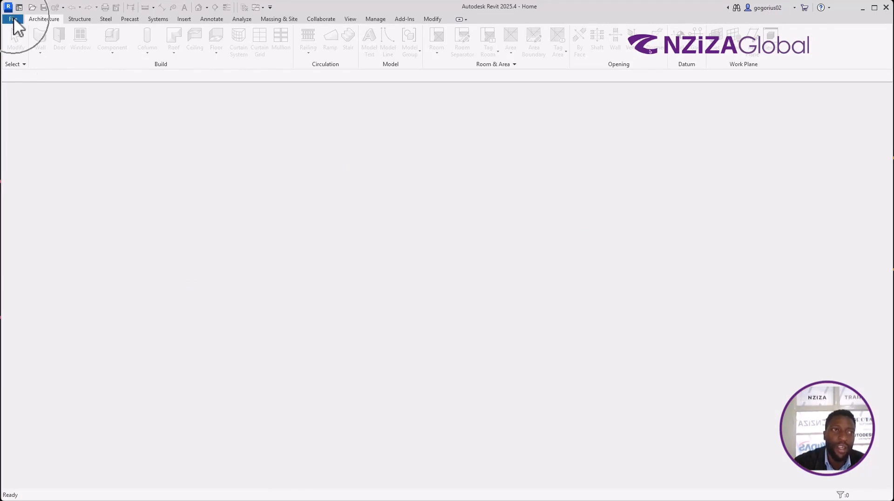
left_click(14, 20)
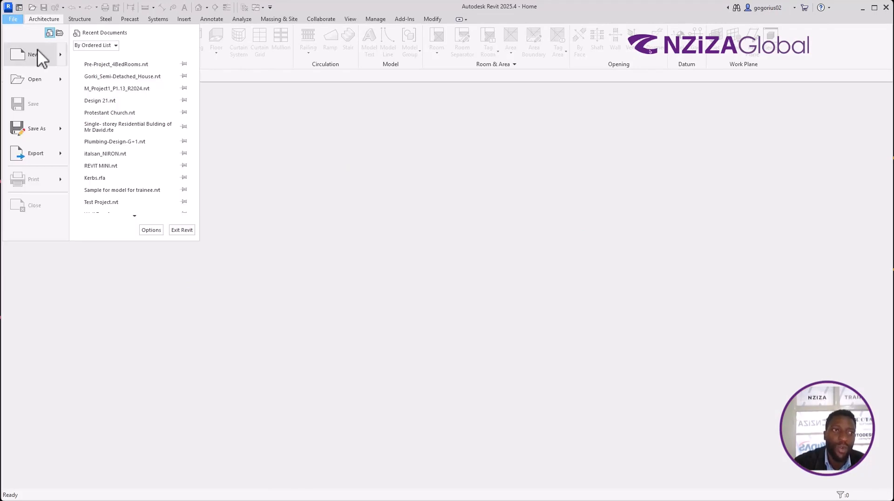
mouse_move(38, 49)
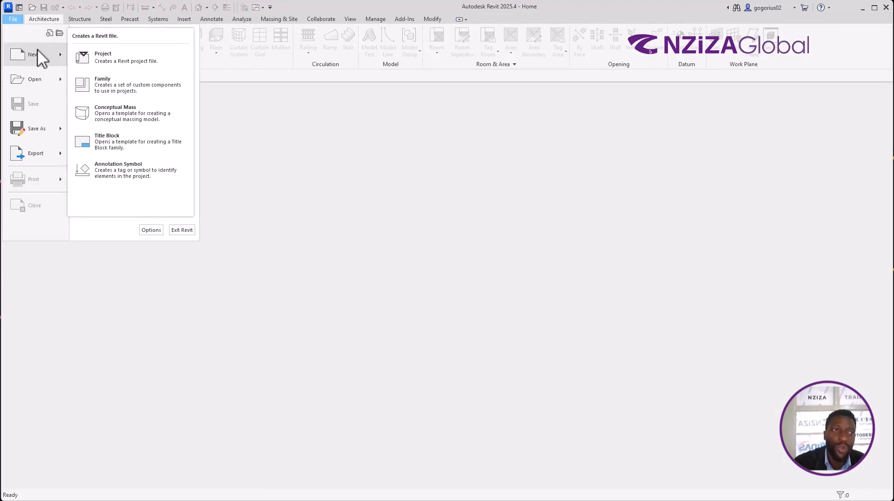
left_click(253, 93)
left_click(19, 8)
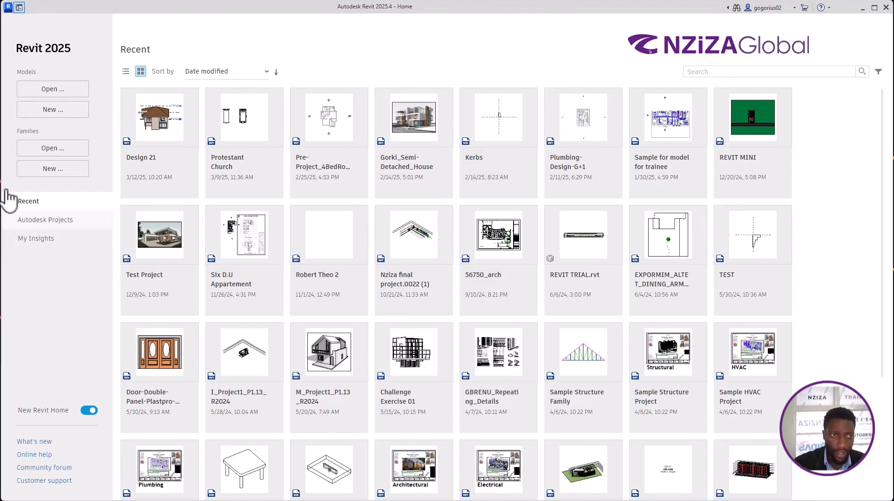
Step: Create a new project based on the DefaultGBRENU.rte template
left_click(57, 110)
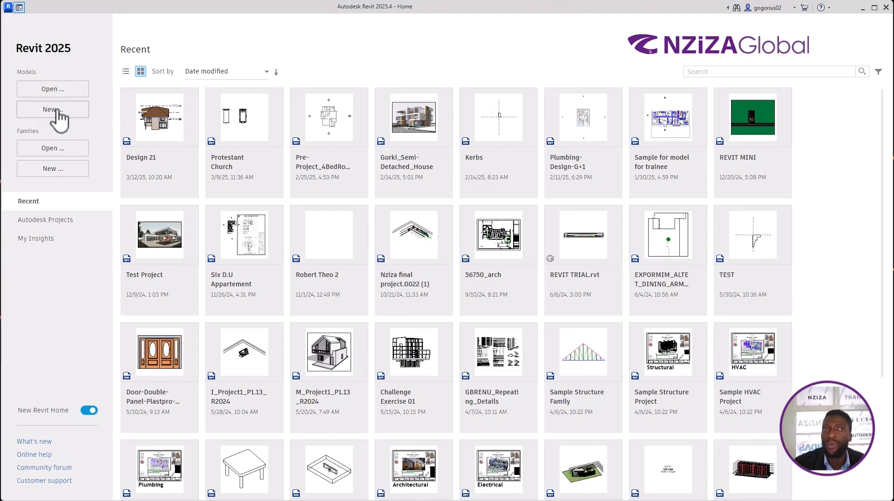
left_click(57, 110)
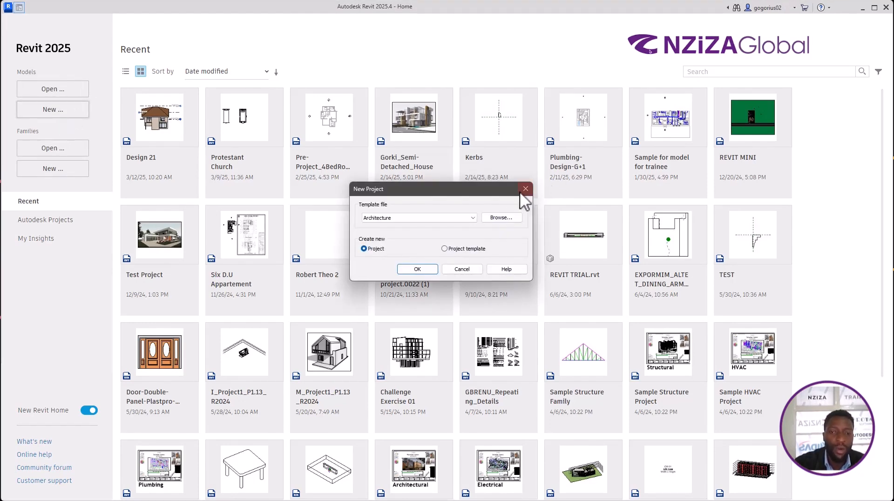
left_click(503, 218)
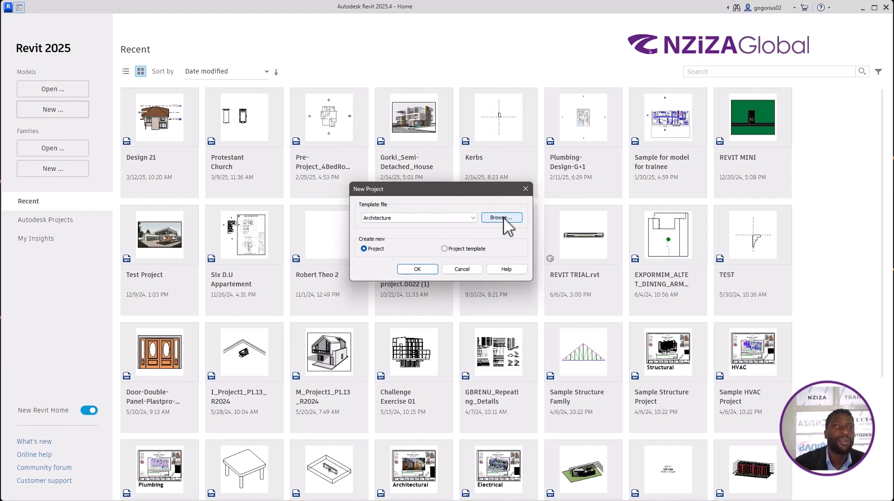
left_click(504, 218)
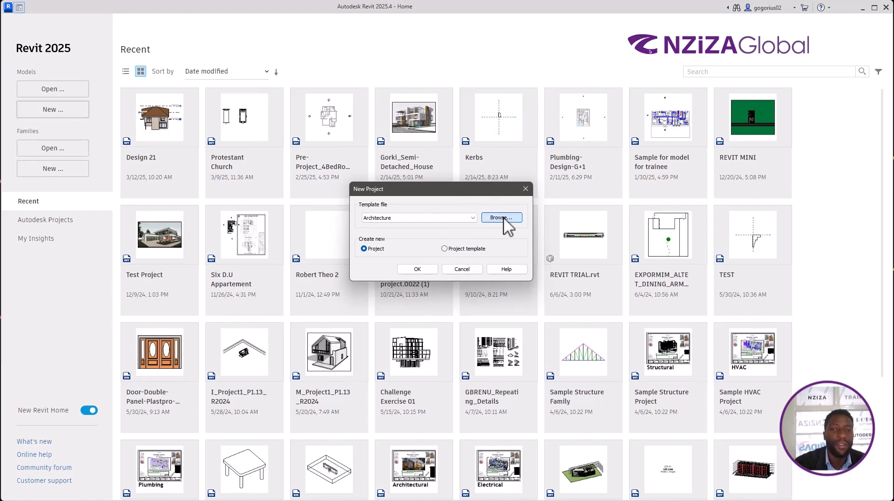
left_click(306, 176)
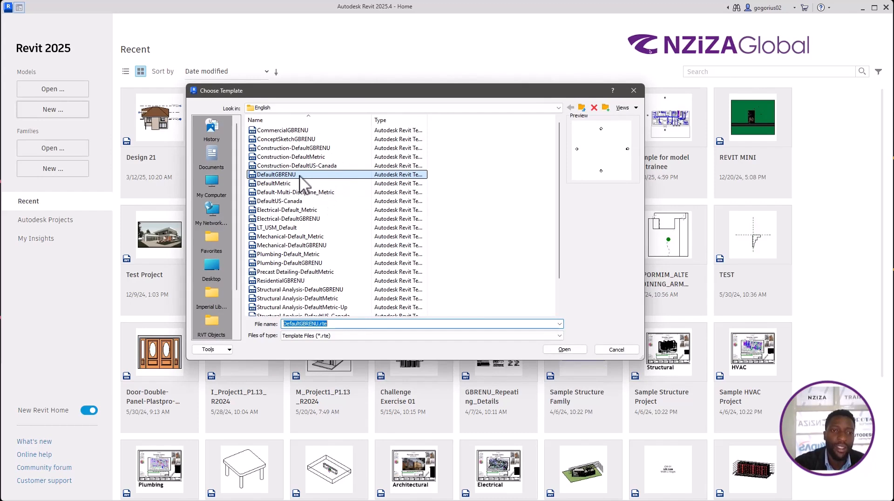
double_click(299, 175)
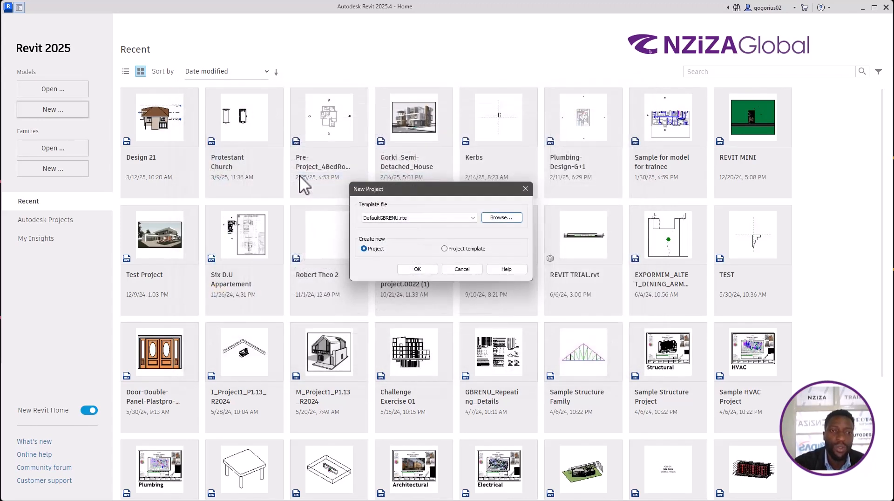
left_click(429, 268)
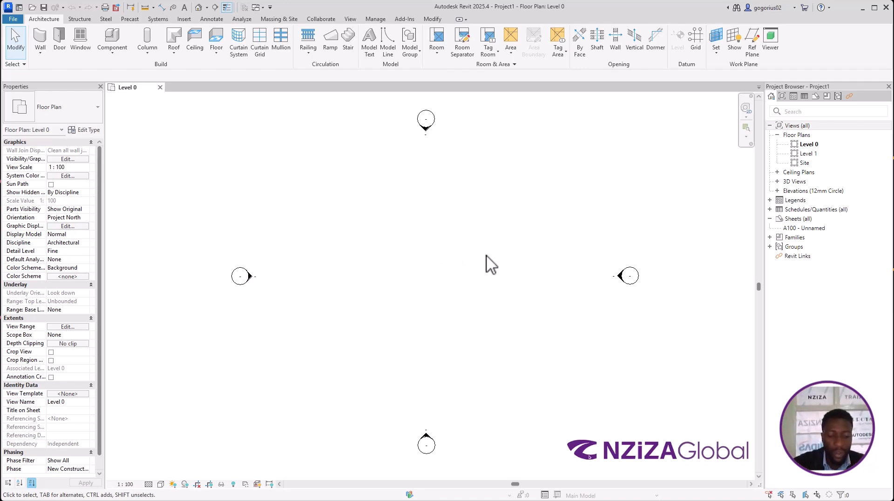
Step: Review the unit formats in the Project Units settings for the Common discipline
key("u")
key("n")
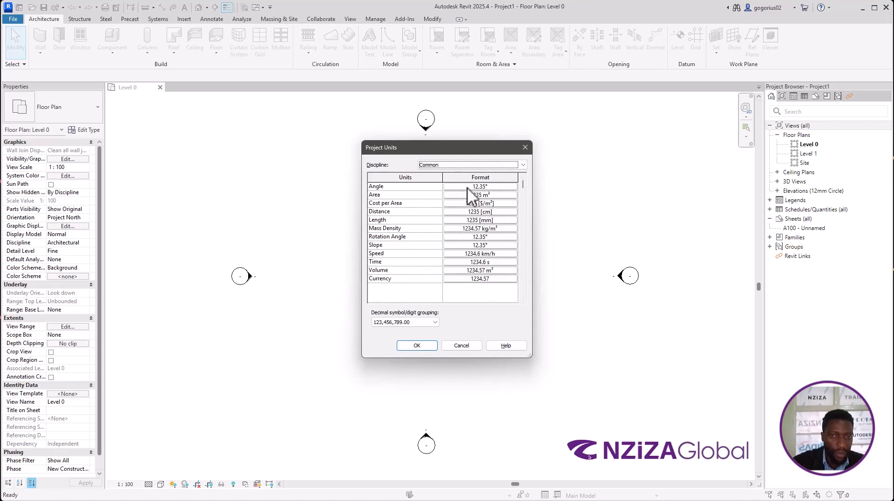
left_click(526, 148)
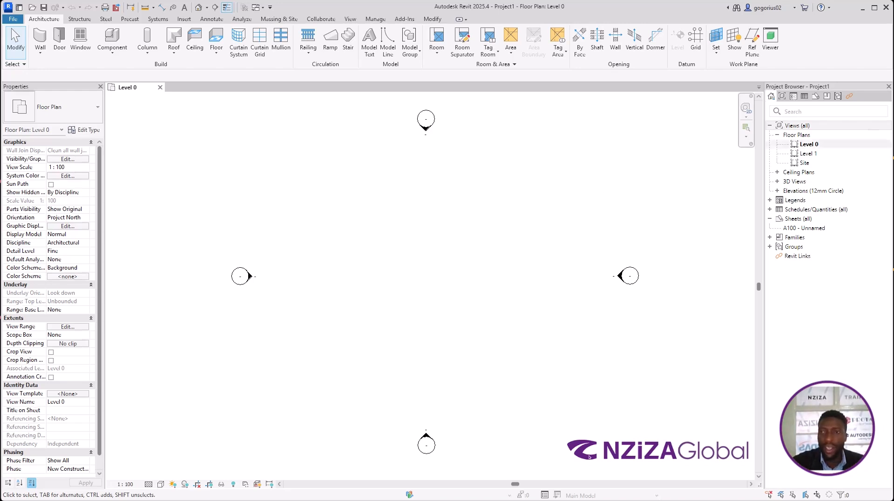
Step: Expand the elevation views of the project and open the South elevation
left_click(831, 111)
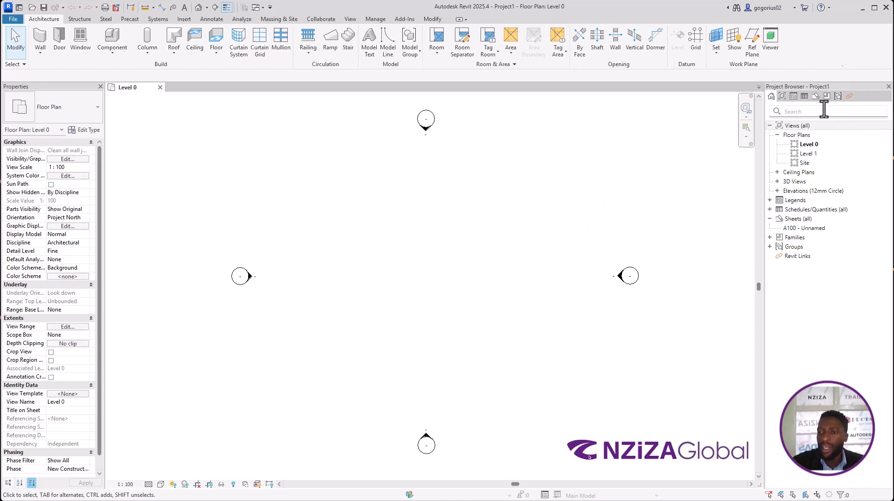
left_click(777, 191)
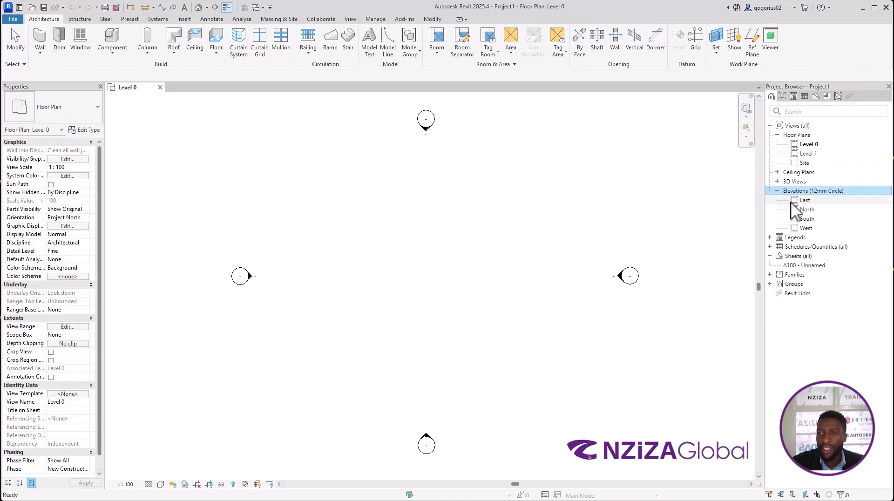
left_click(792, 202)
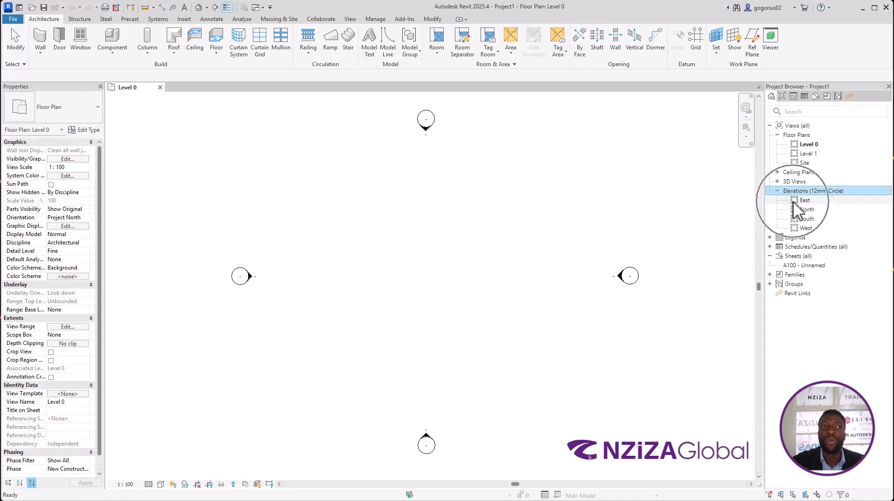
key("ctrl")
key("ctrl")
key("ctrl")
key("ctrl")
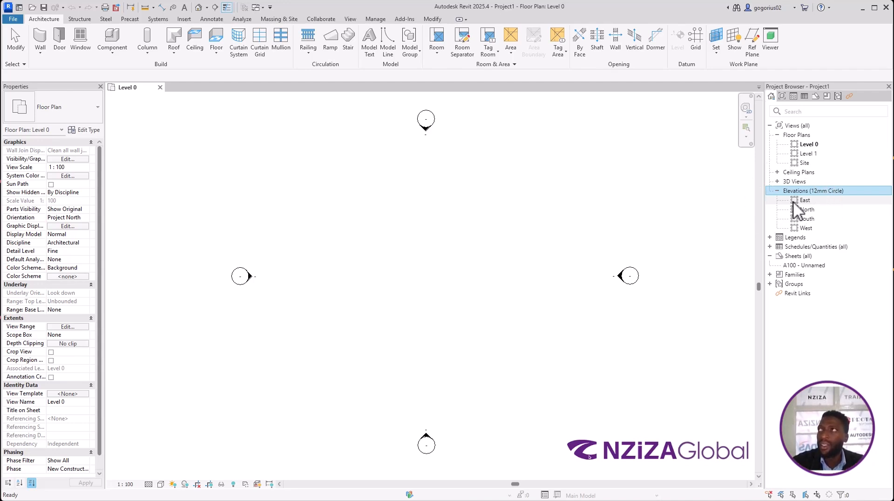
key("ctrl")
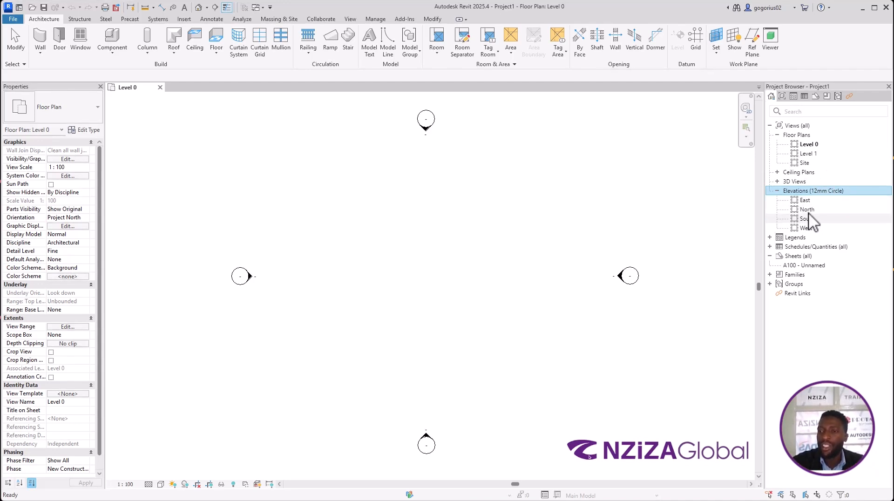
double_click(807, 218)
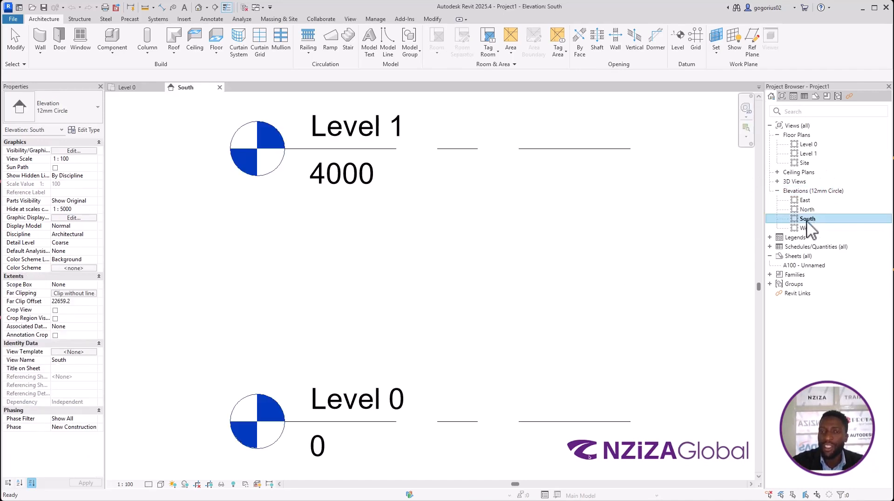
Step: Rename Level 0 to "1. Ground Floor" in the elevation and rename its corresponding views as well
scroll(298, 349, "down", 4)
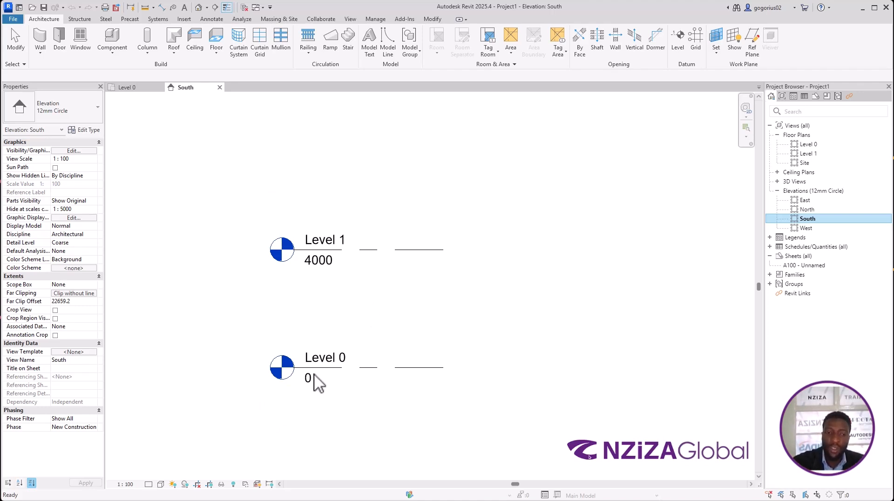
scroll(314, 374, "up", 2)
left_click(331, 359)
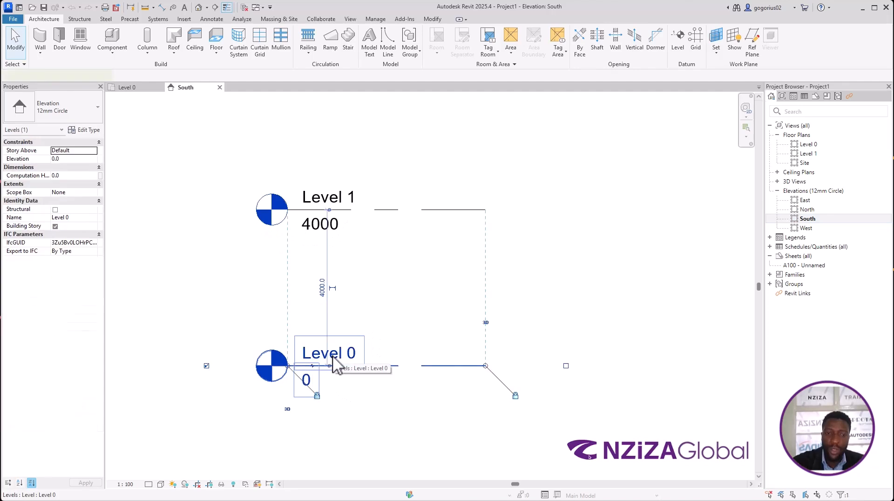
left_click(356, 360)
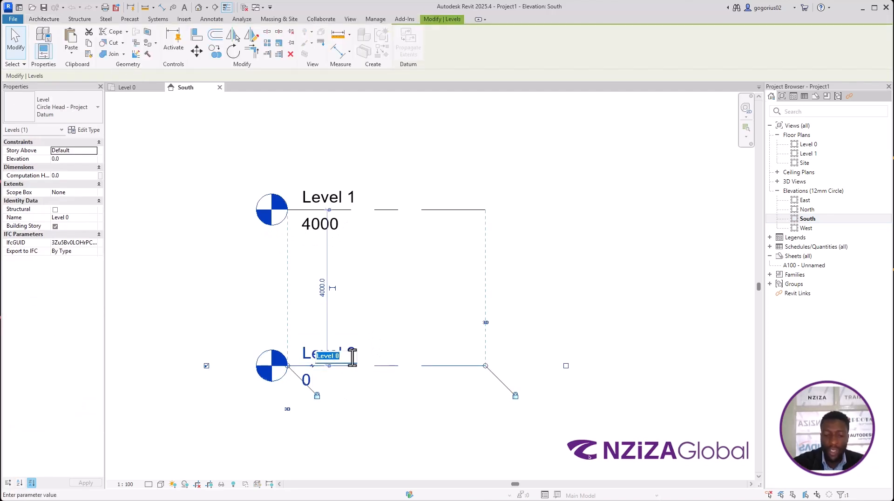
type("1")
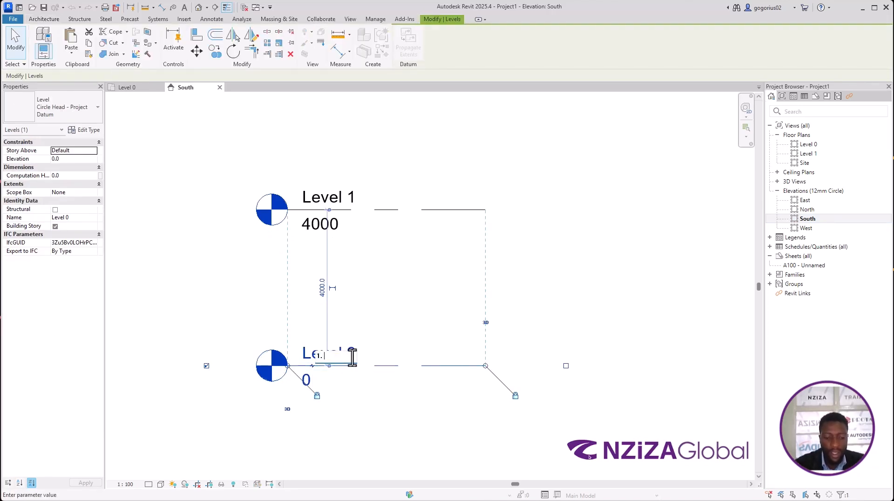
type(". Ground F")
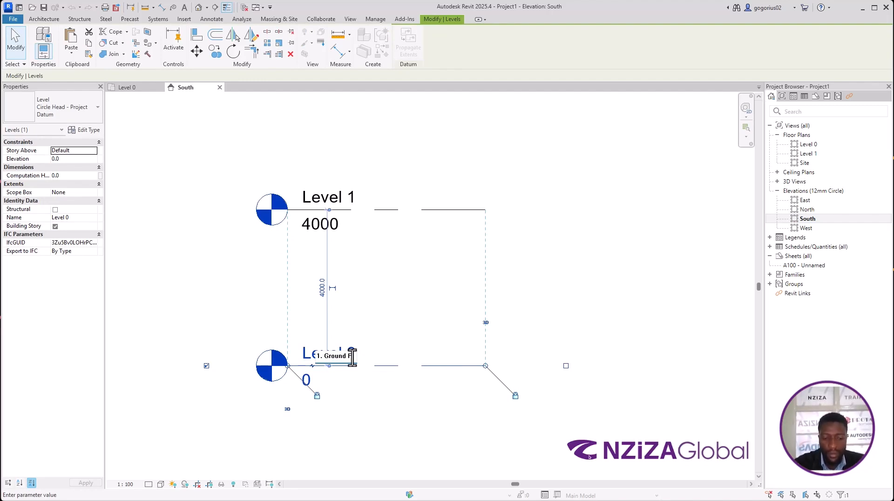
type("loor")
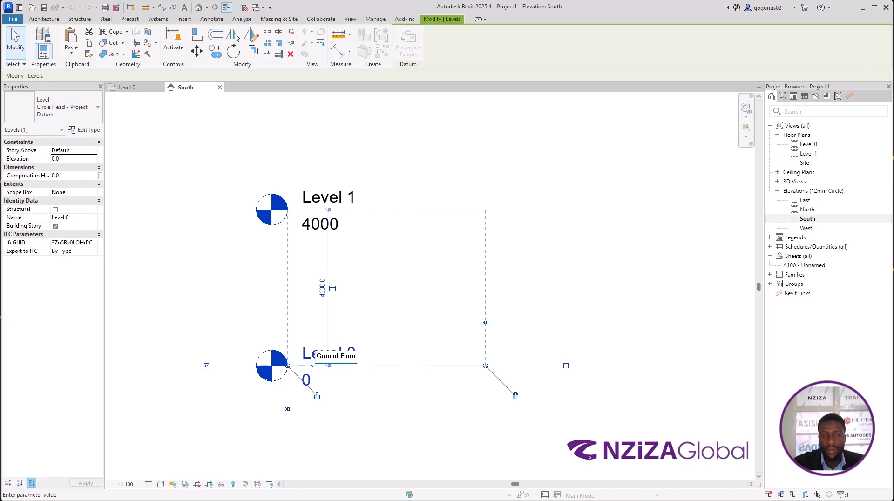
key("Return")
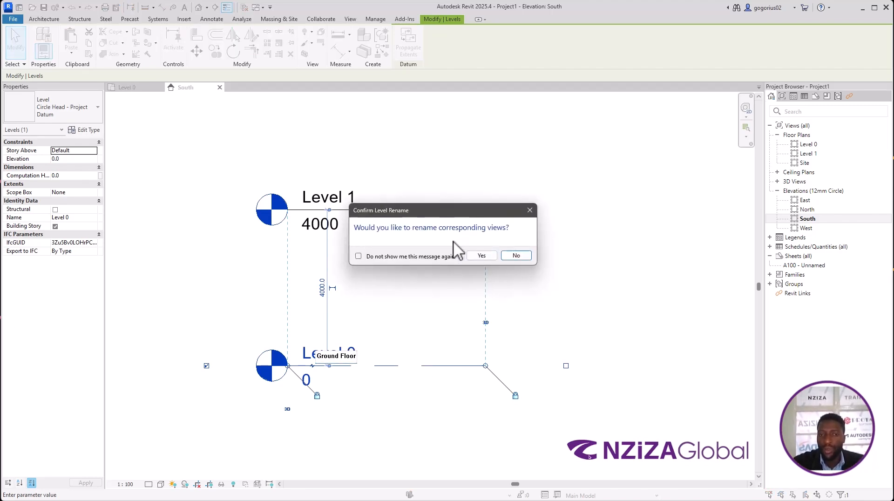
left_click(475, 256)
left_click(594, 264)
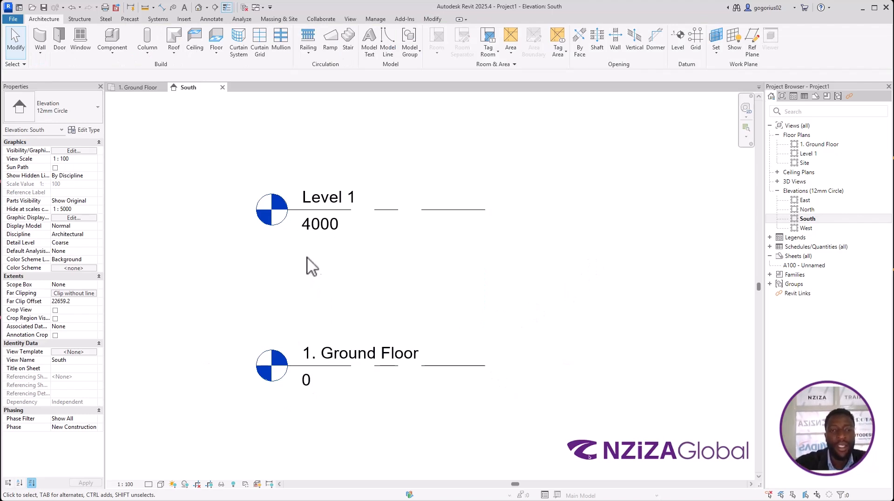
Step: Rename Level 1 to "2. First Floor" in the elevation, including its corresponding views
left_click(340, 198)
left_click(341, 199)
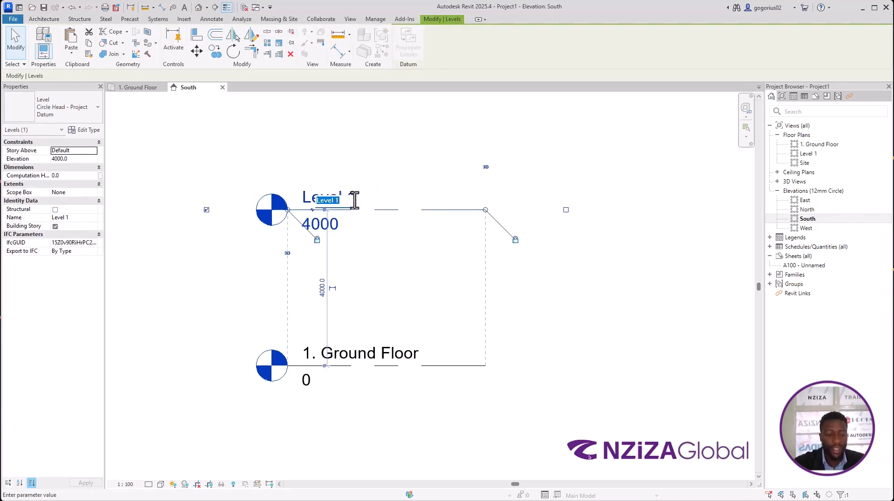
type("2. ")
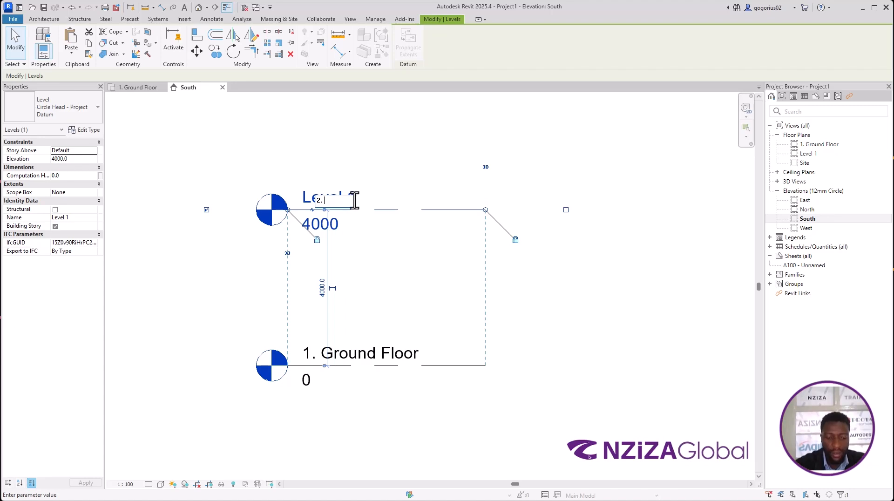
type("First F")
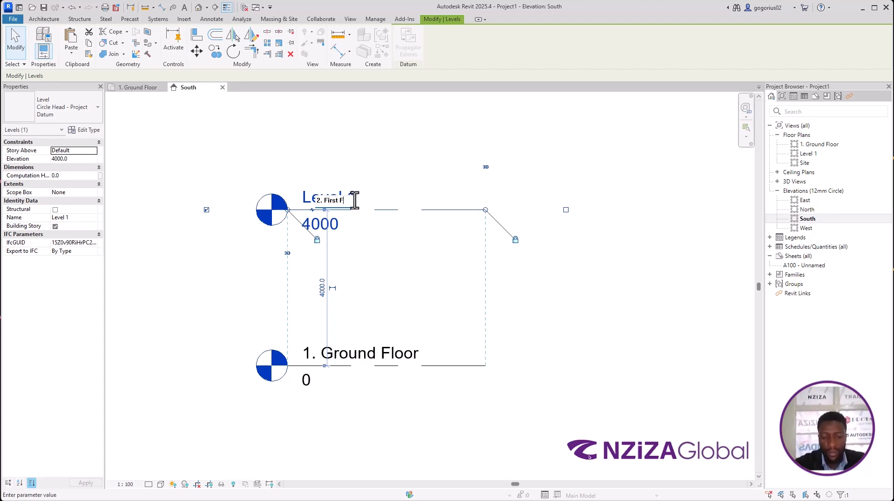
type("loor")
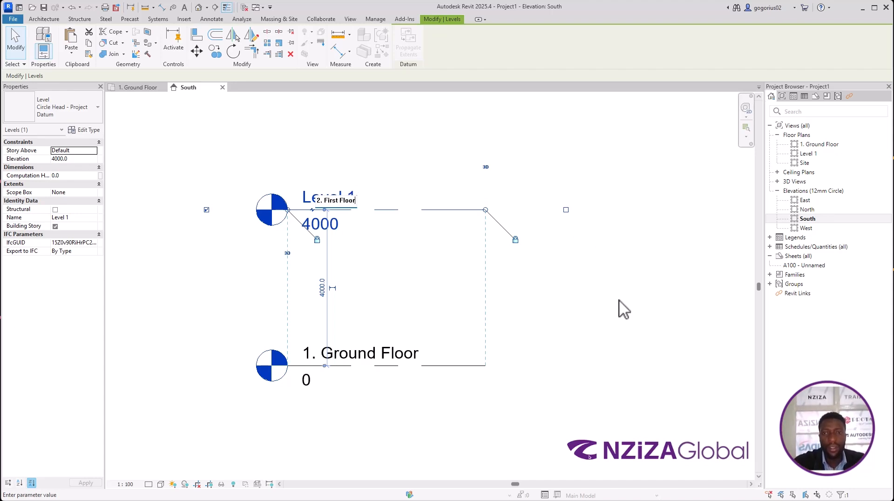
left_click(622, 307)
left_click(490, 256)
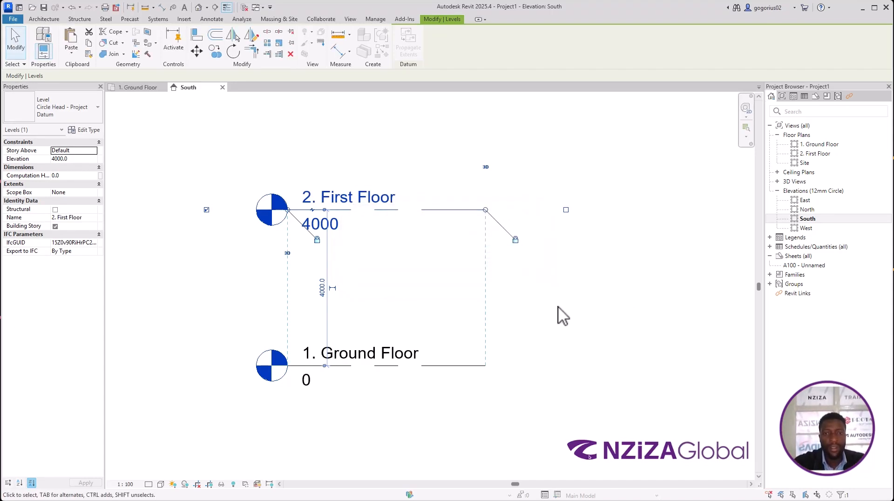
Step: Set the height between the 1. Ground Floor and 2. First Floor levels to 3200 mm
left_click(561, 315)
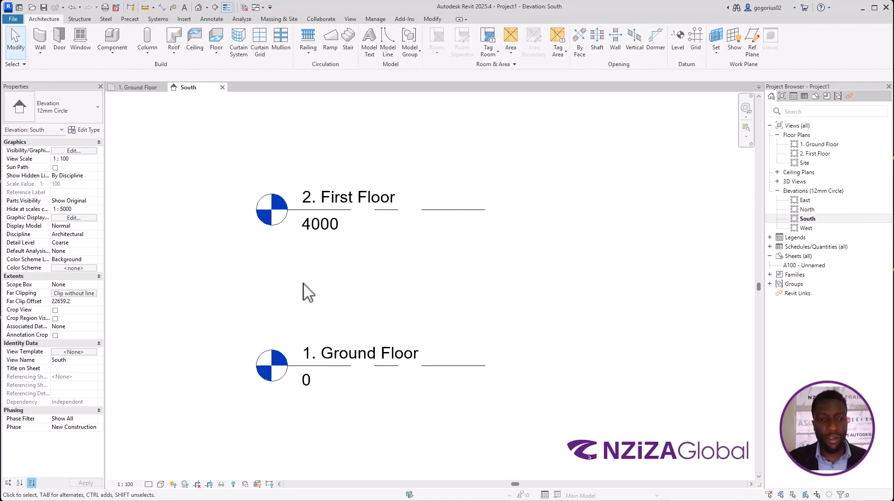
left_click(332, 240)
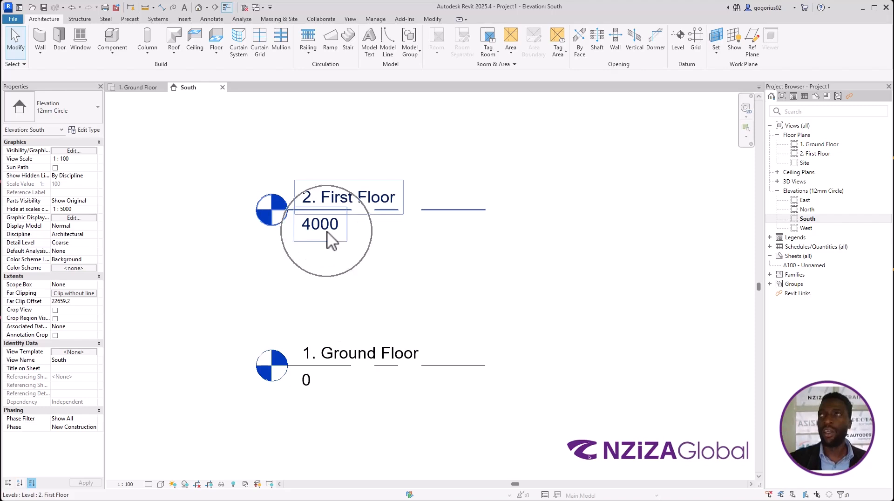
left_click(445, 210)
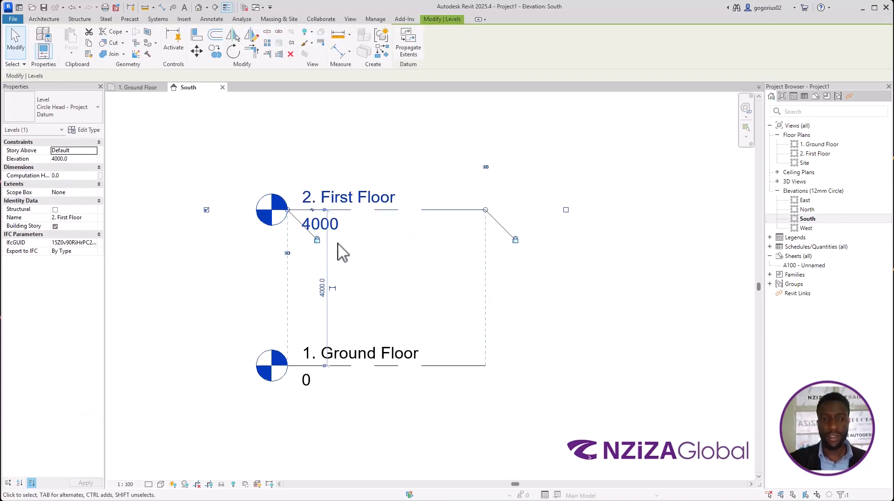
left_click(321, 226)
left_click(321, 288)
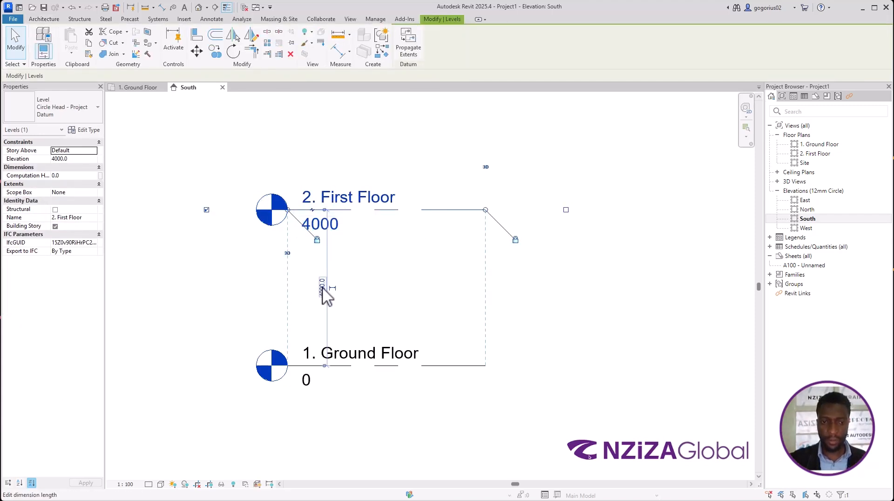
left_click(321, 288)
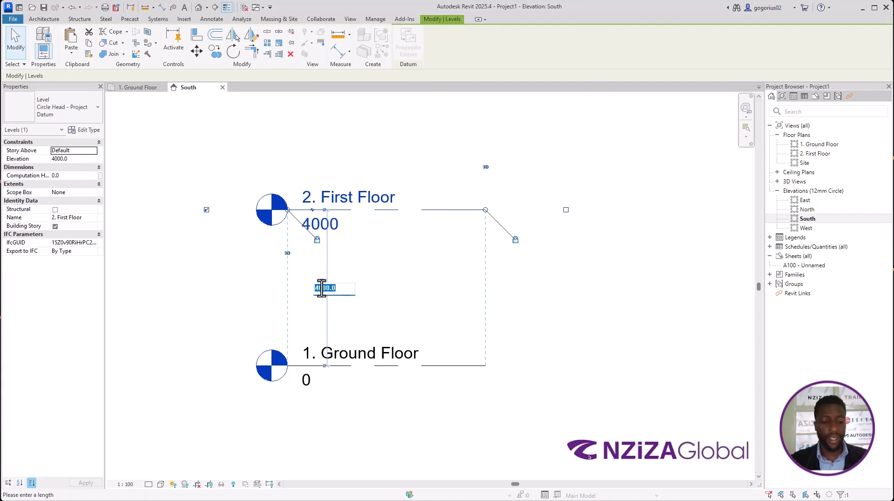
type("32")
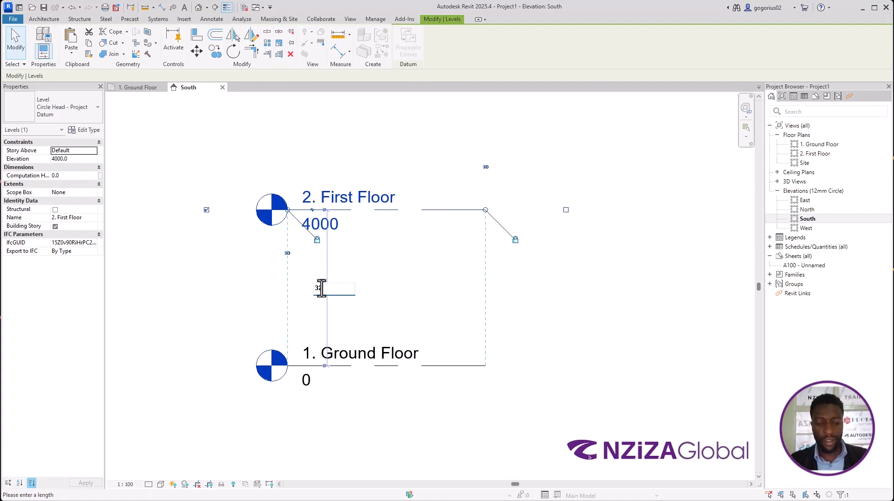
type("00")
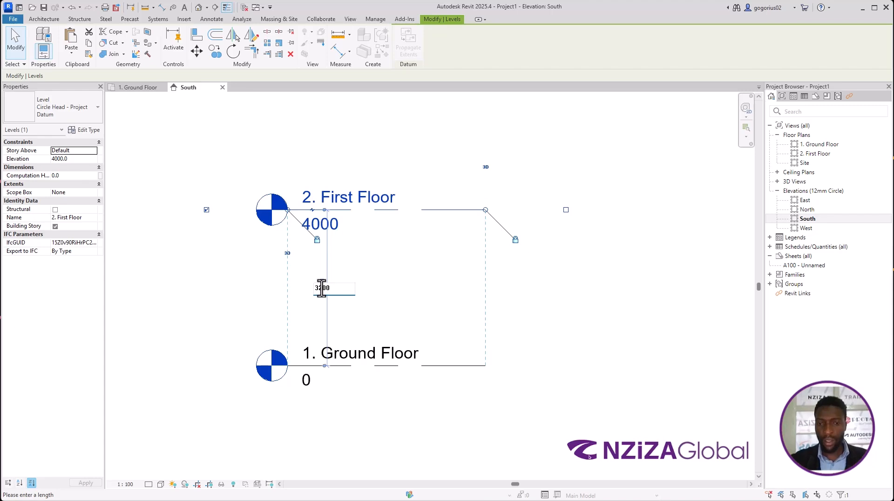
key("Return")
left_click(568, 346)
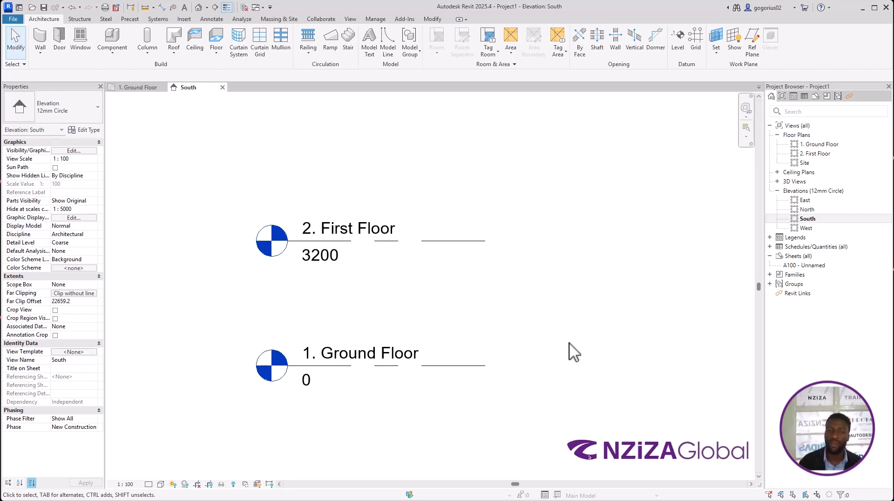
Step: Draw a new level with plan views about 2800 mm above 2. First Floor, aligned with the ends of the existing levels
scroll(328, 360, "down", 2)
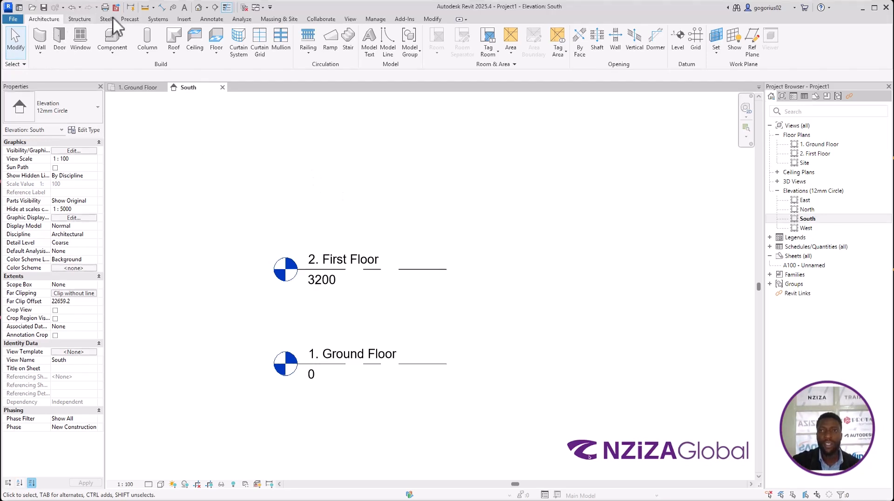
left_click(679, 37)
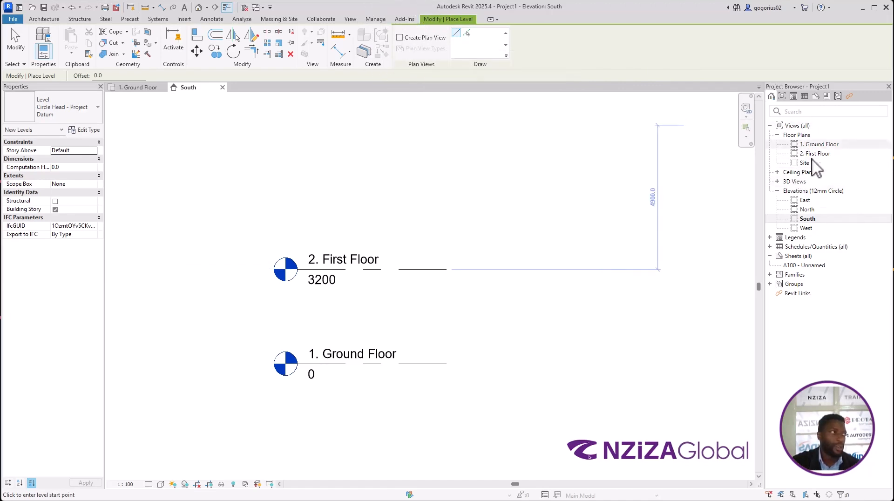
left_click(403, 37)
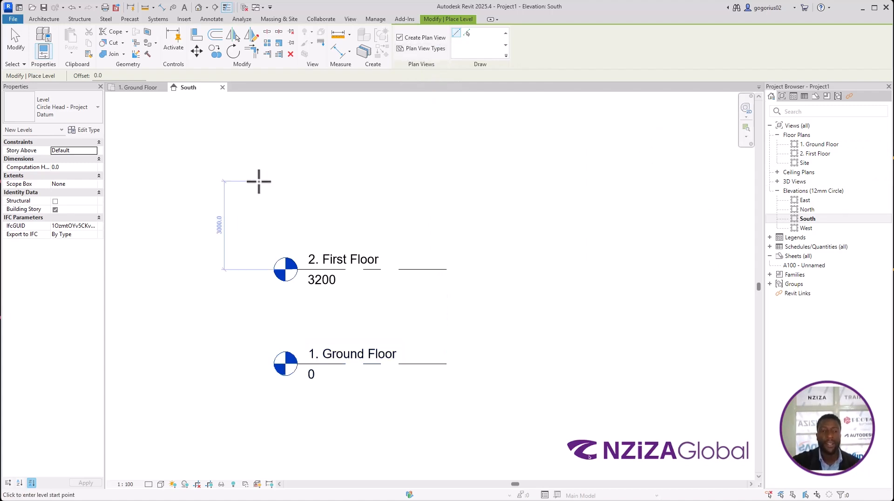
left_click(298, 185)
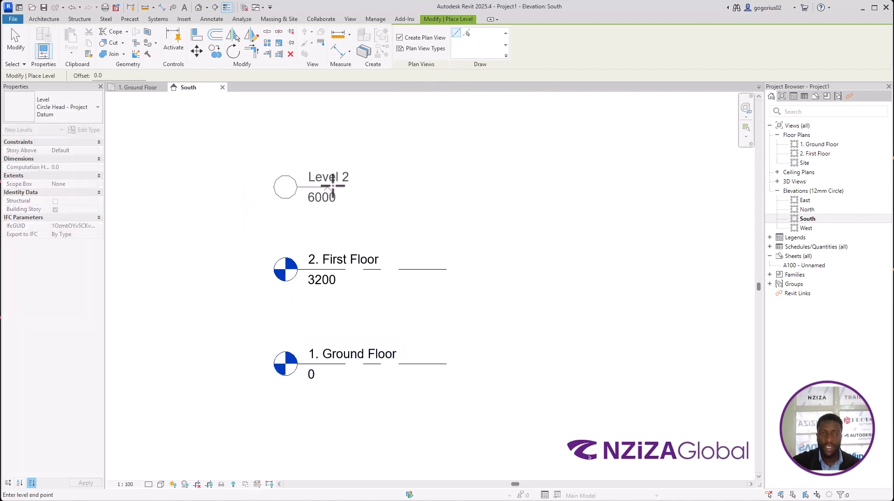
left_click(447, 187)
key("Escape")
key("Escape")
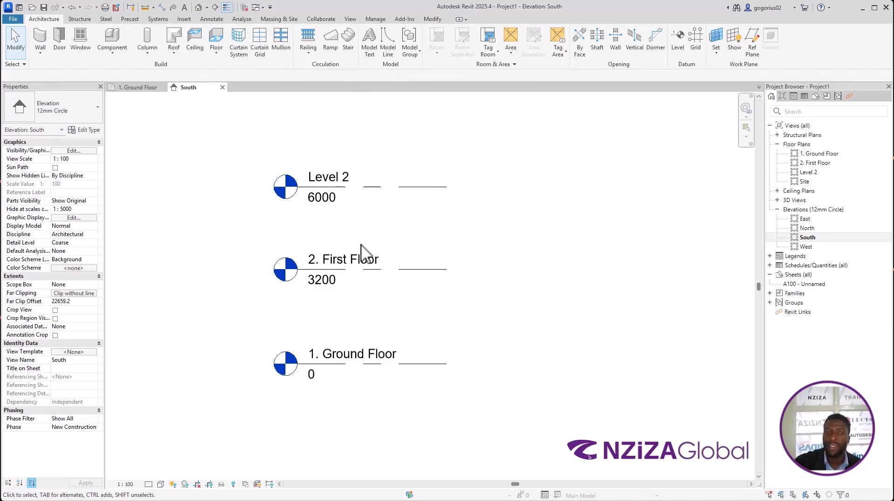
Step: Set the distance from 2. First Floor to the new Level 2 to 3200 mm
left_click(376, 188)
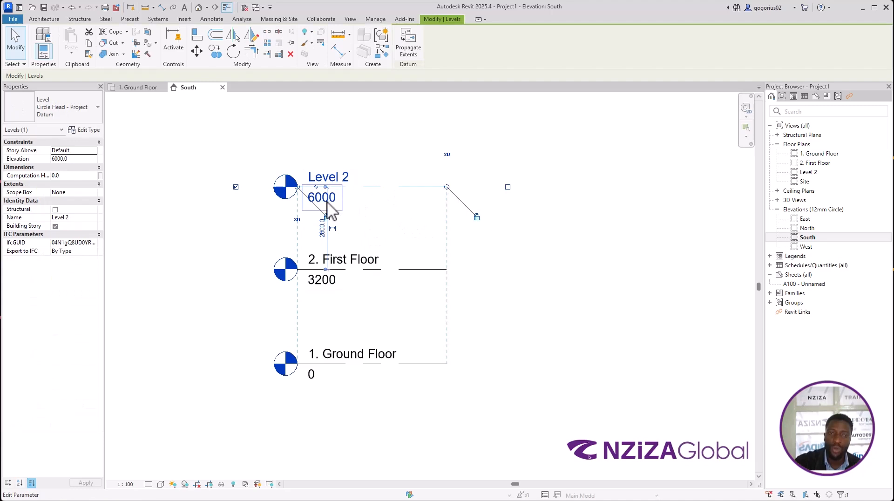
left_click(322, 229)
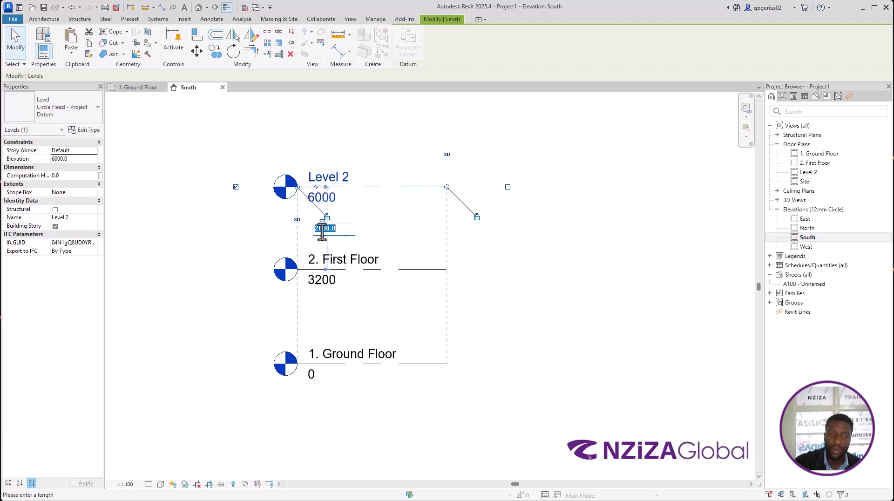
type("32")
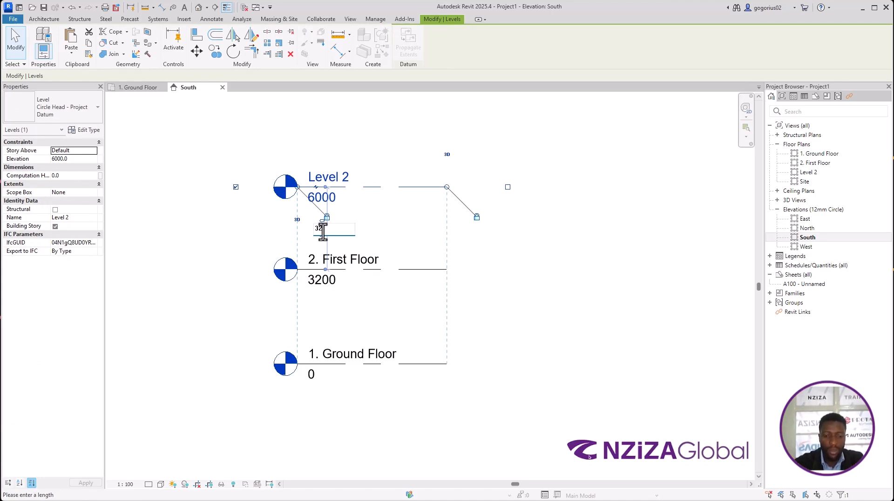
type("00")
key("Return")
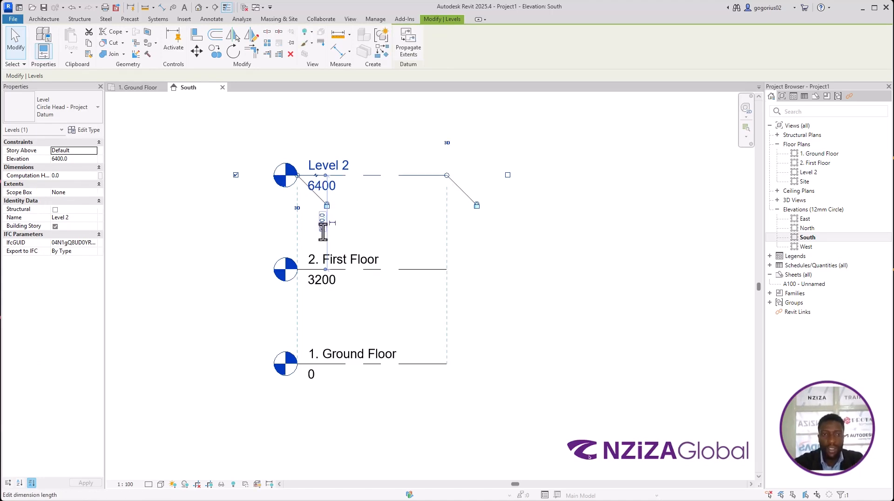
left_click(492, 309)
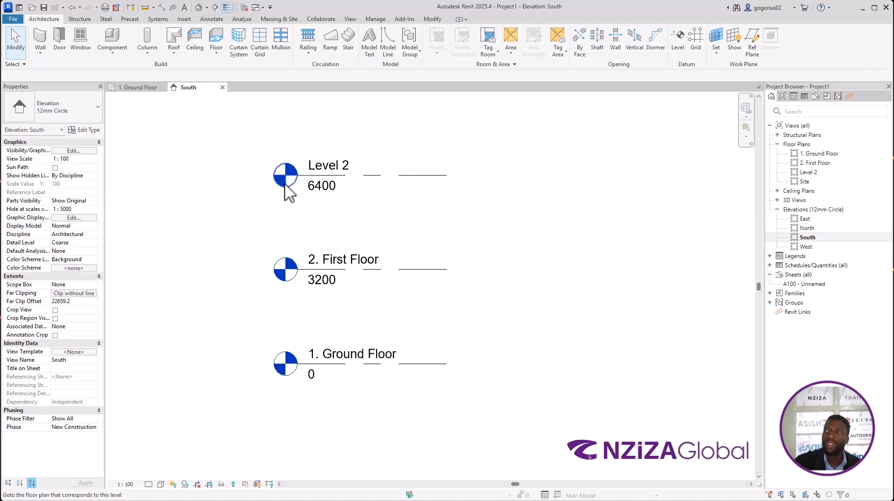
Step: Rename Level 2 to "3. Roof Level" in the elevation and rename its corresponding views as well
scroll(285, 189, "up", 1)
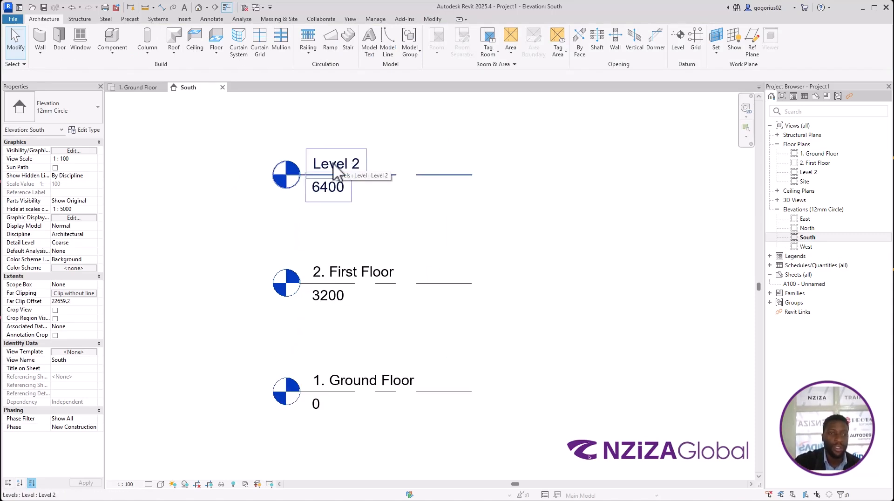
left_click(349, 172)
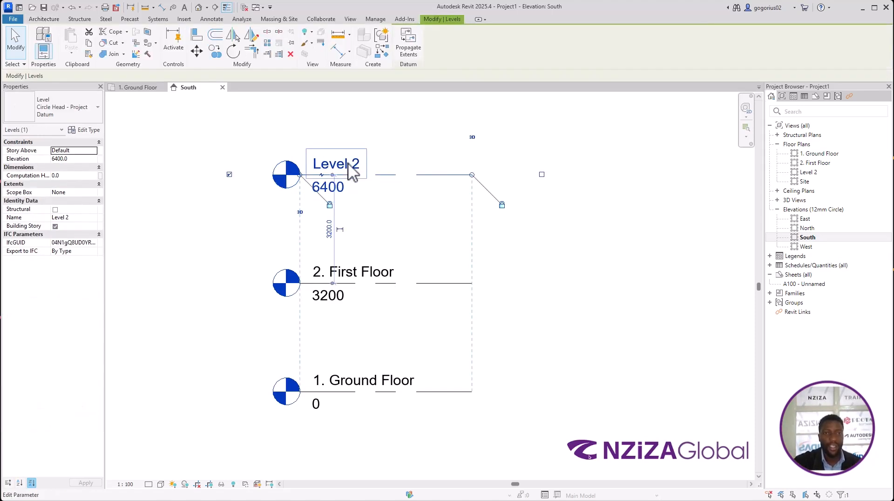
left_click(348, 164)
type("3. Roo")
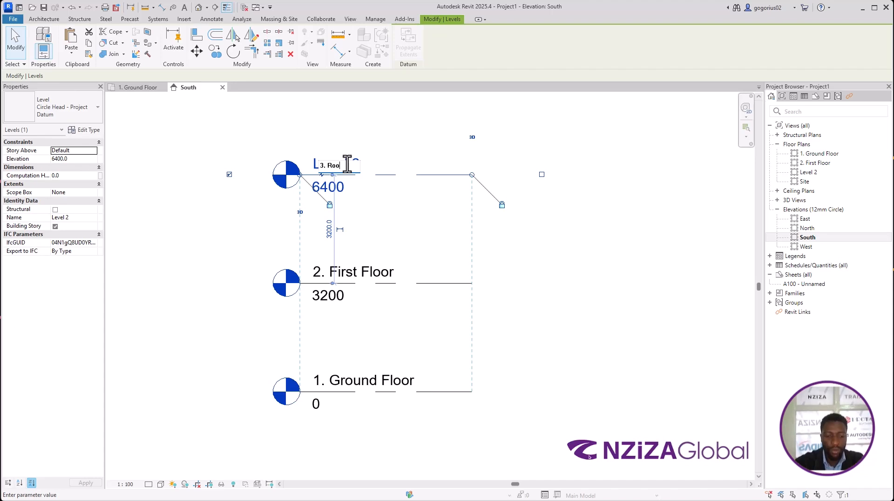
type("f Le")
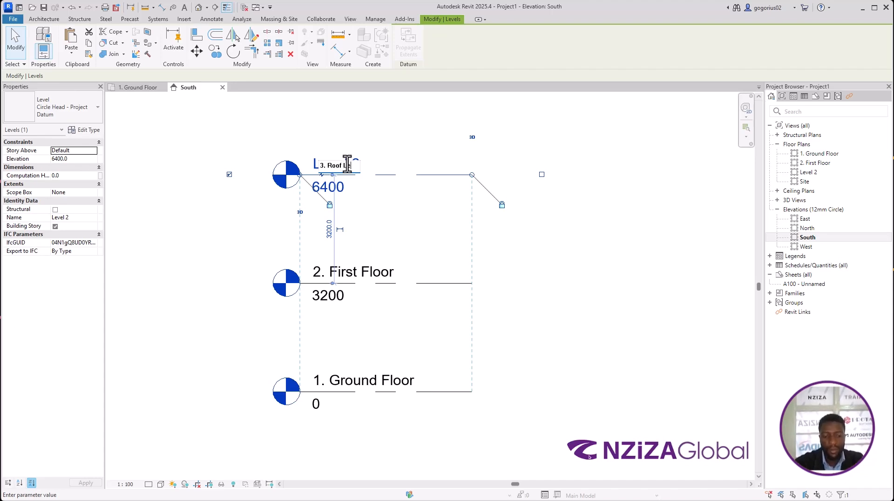
type("vel")
left_click(561, 306)
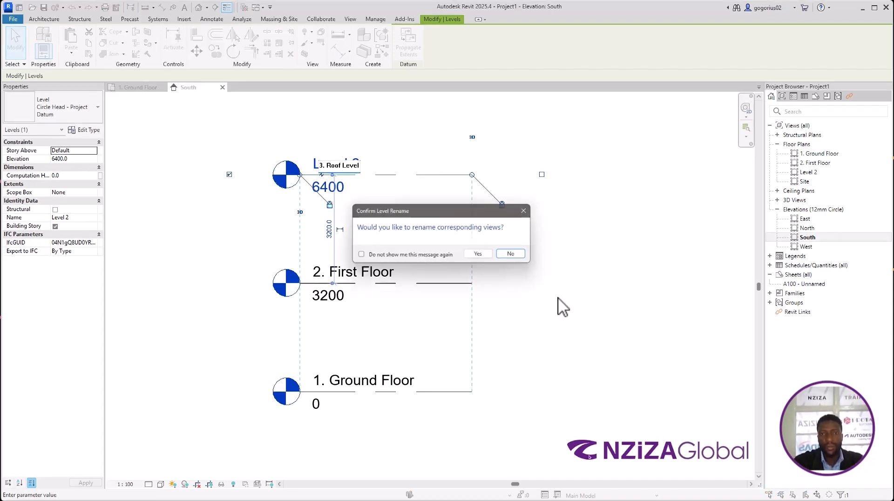
left_click(481, 255)
left_click(530, 311)
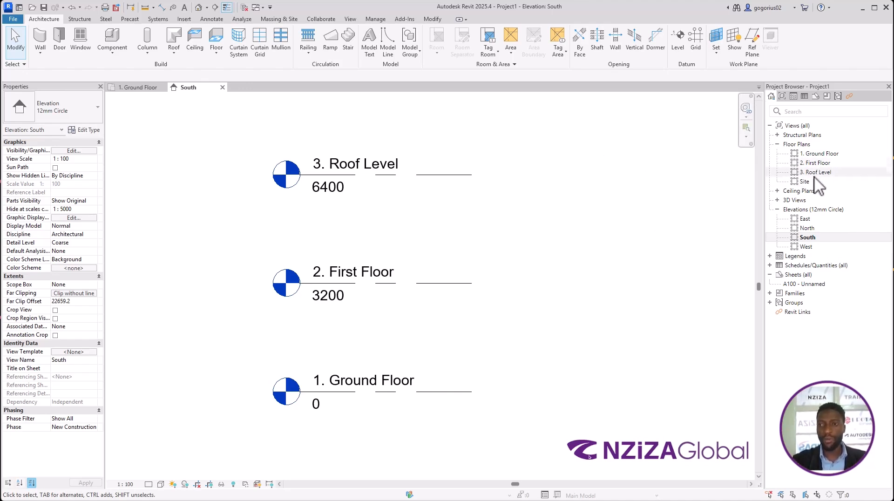
Step: Open the 1. Ground Floor plan and start the Wall command with the basic wall type Wall-Ext_215Bwk
double_click(817, 154)
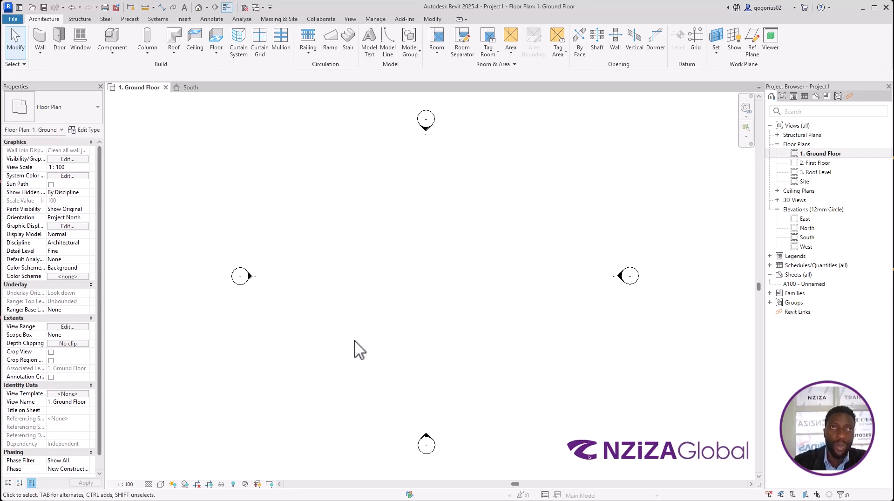
left_click(41, 34)
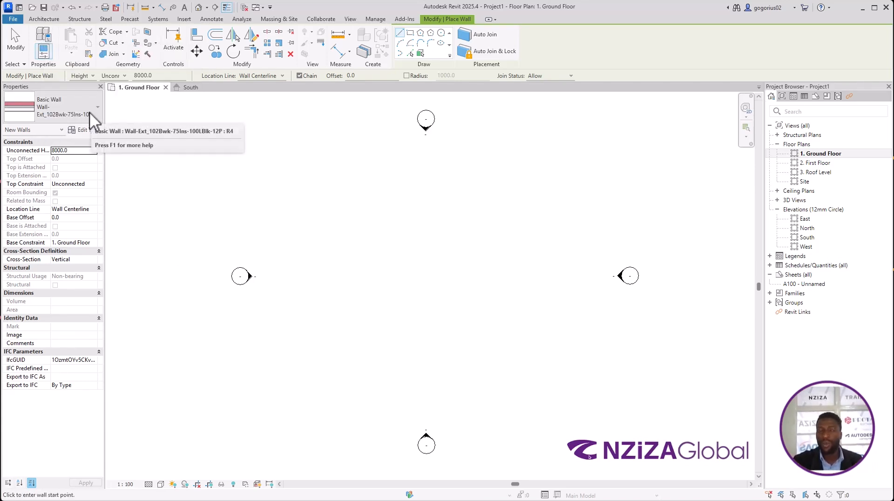
left_click(89, 111)
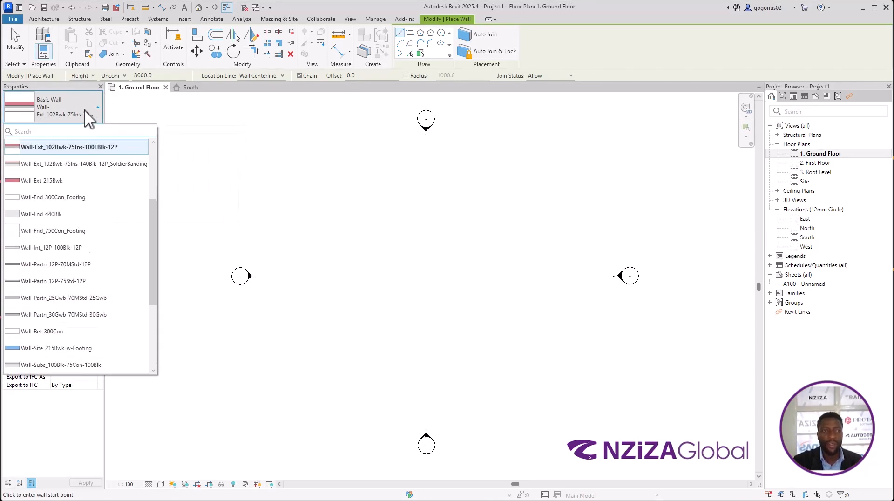
scroll(65, 285, "down", 3)
scroll(65, 209, "up", 5)
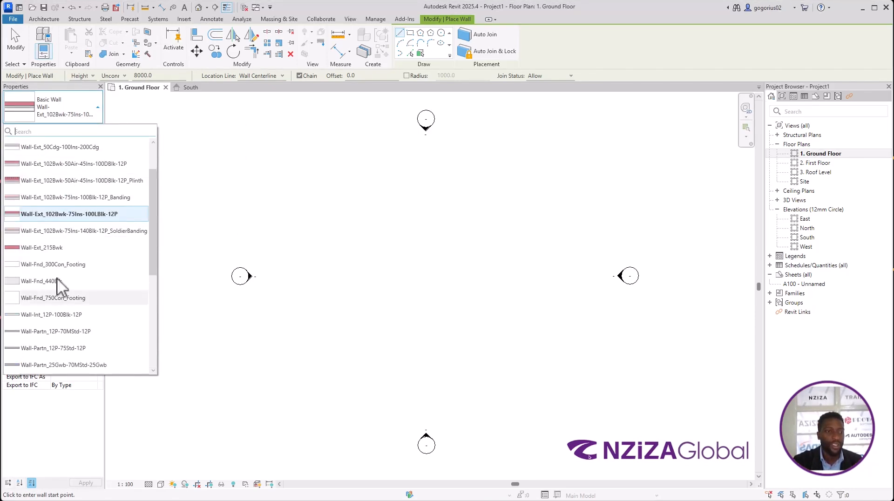
scroll(54, 261, "up", 1)
scroll(65, 269, "down", 3)
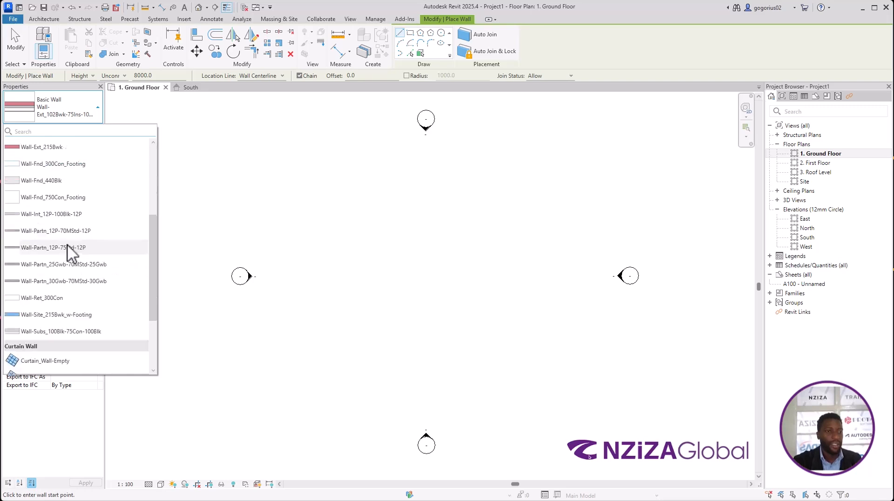
scroll(72, 254, "up", 3)
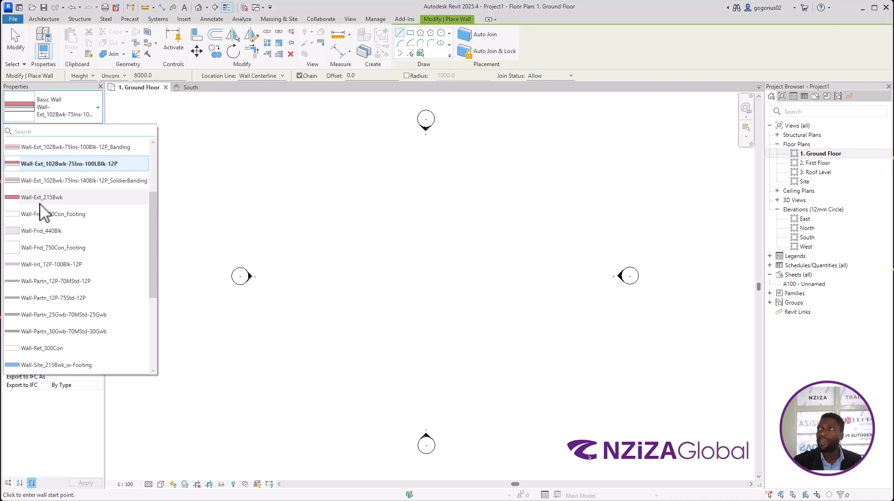
mouse_move(43, 212)
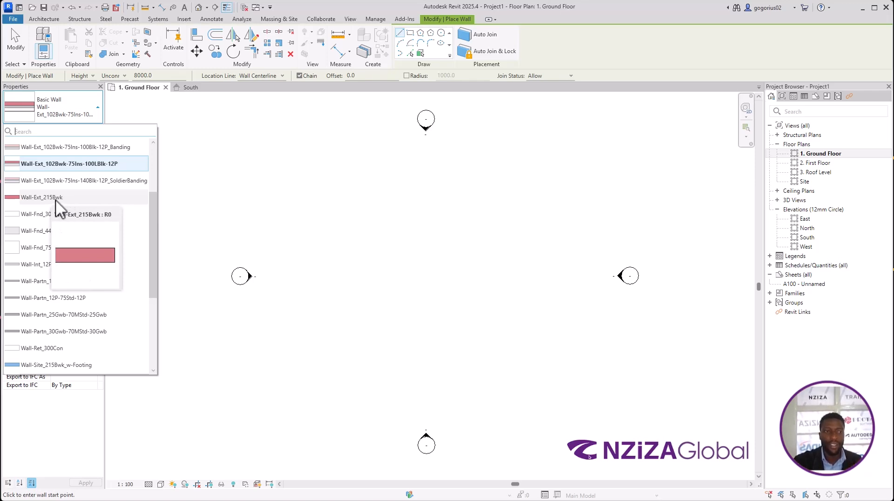
left_click(57, 200)
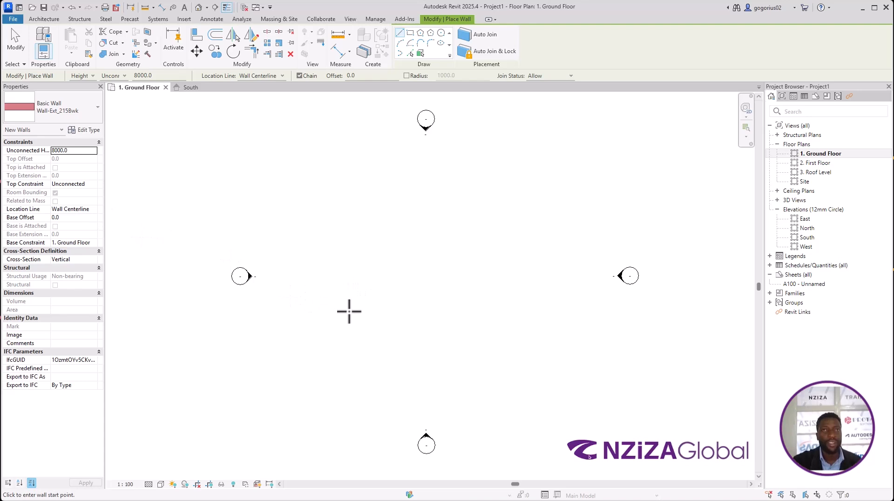
Step: Set the top constraint of the new walls to Up to level: 2. First Floor
left_click(94, 183)
left_click(93, 206)
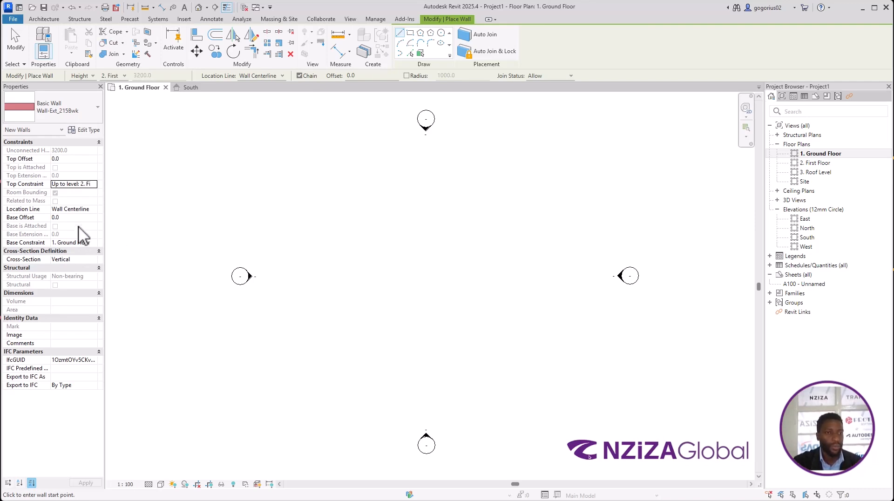
key("ctrl")
key("ctrl")
key("ctrl")
key("ctrl")
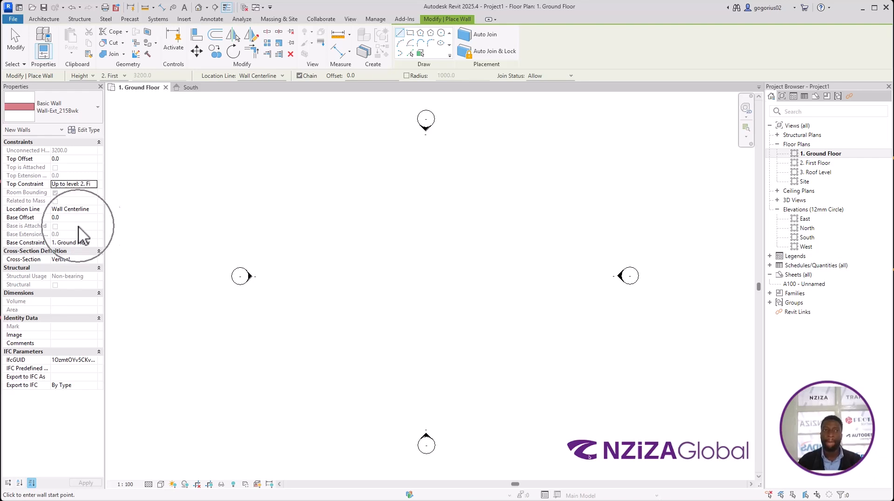
key("ctrl")
key("ctrl")
key("ctrl")
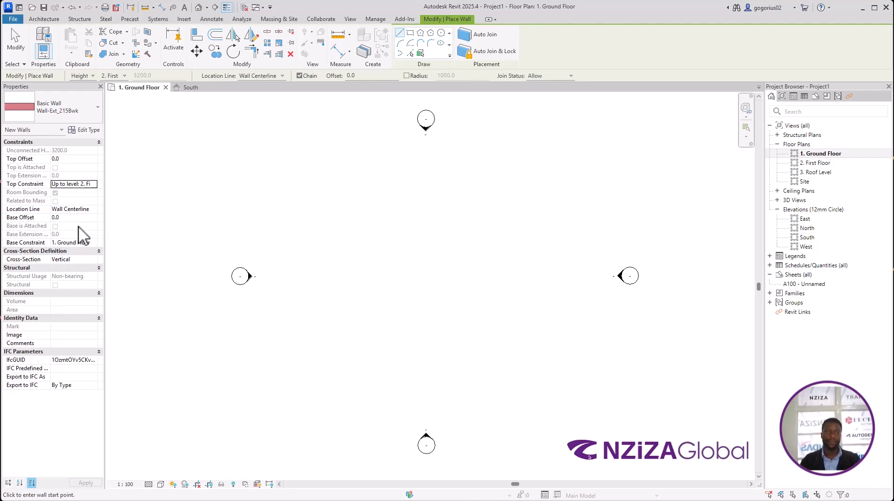
key("ctrl")
key("ctrl")
key("ctrl")
key("ctrl")
key("ctrl")
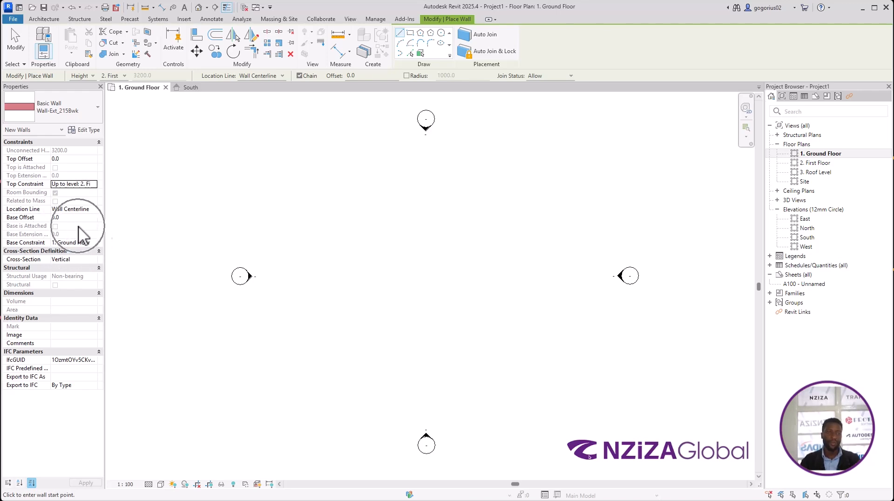
key("ctrl")
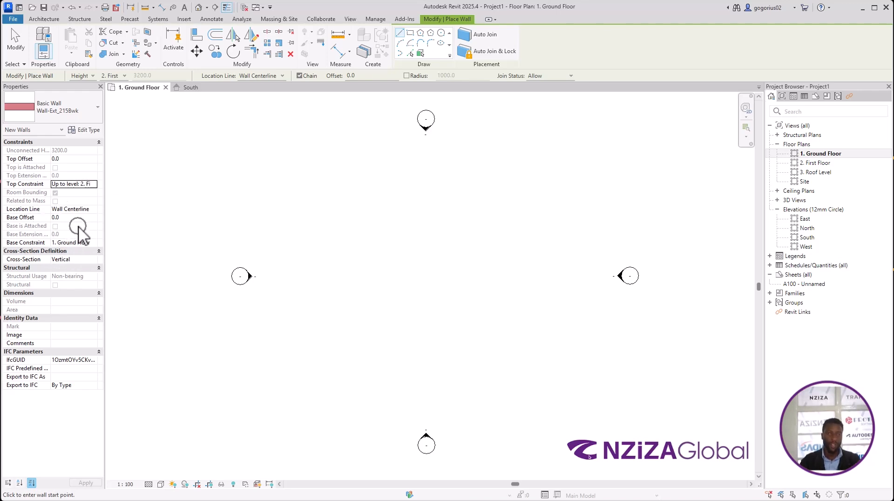
Step: Draw a rectangle of exterior walls between the elevation markers, about 4085 mm wide and 4685 mm long inside
left_click(412, 34)
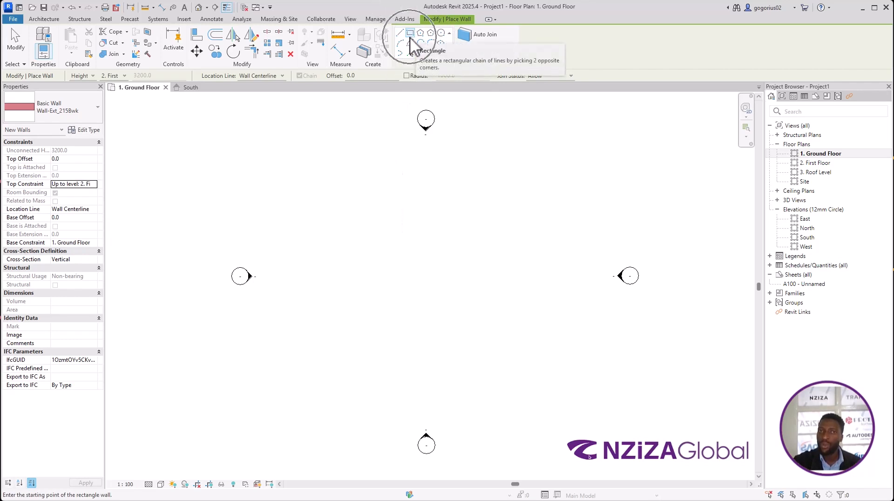
left_click(386, 211)
left_click(448, 281)
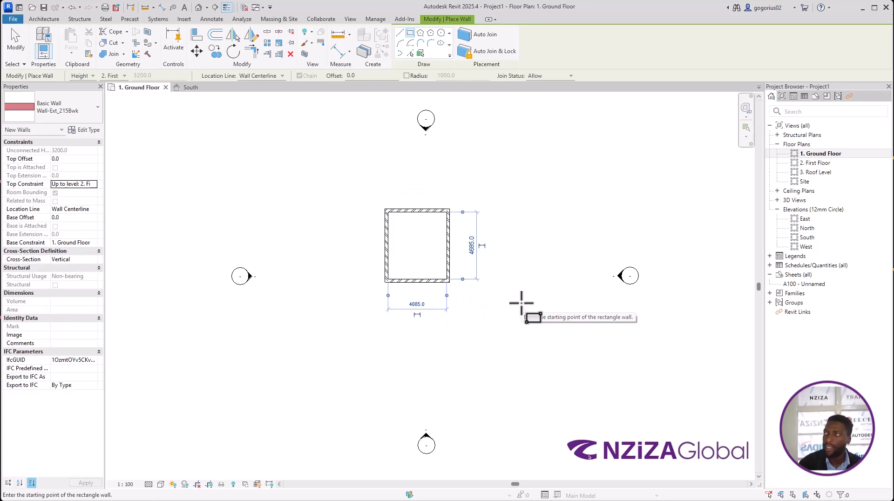
key("Escape")
key("Escape")
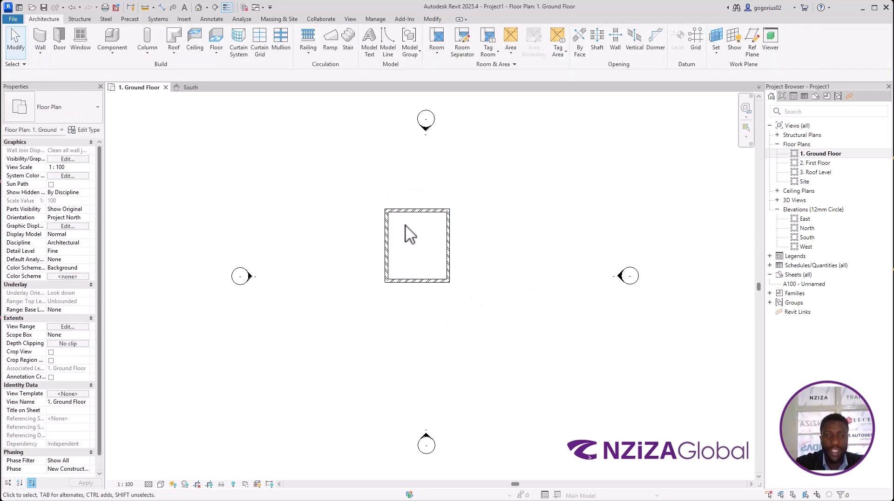
scroll(381, 196, "up", 1)
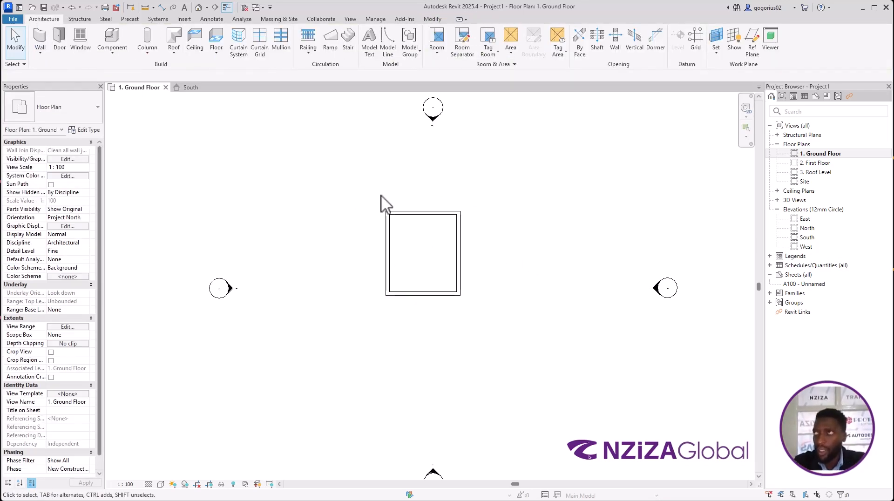
scroll(390, 199, "up", 1)
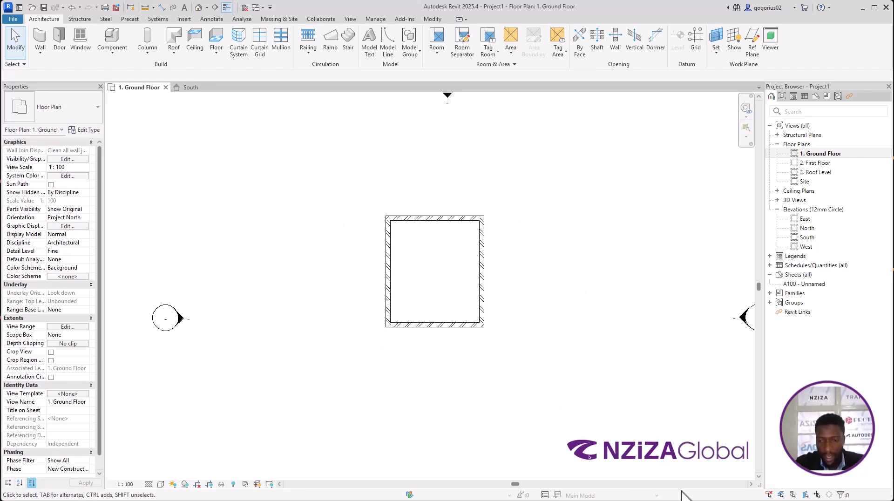
Step: Switch to the curriculum PDF in Edge, examine the two-storey house illustration, and return to Revit
key("super")
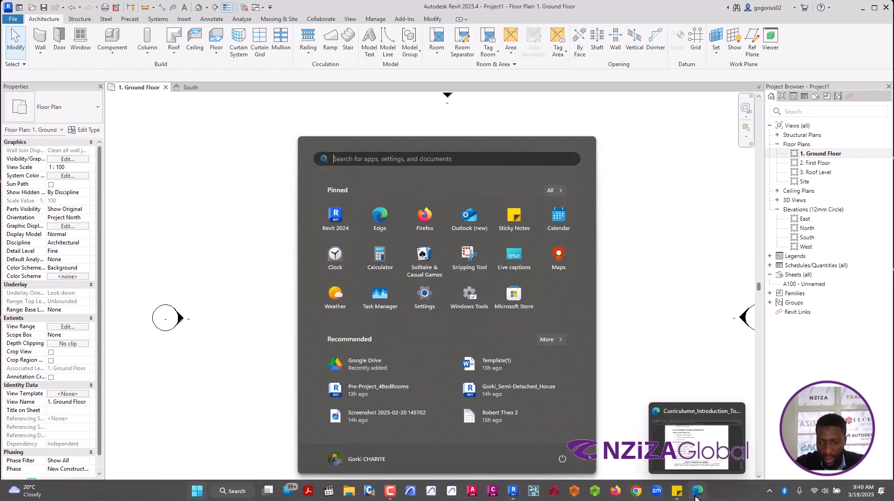
left_click(695, 496)
left_click(695, 496)
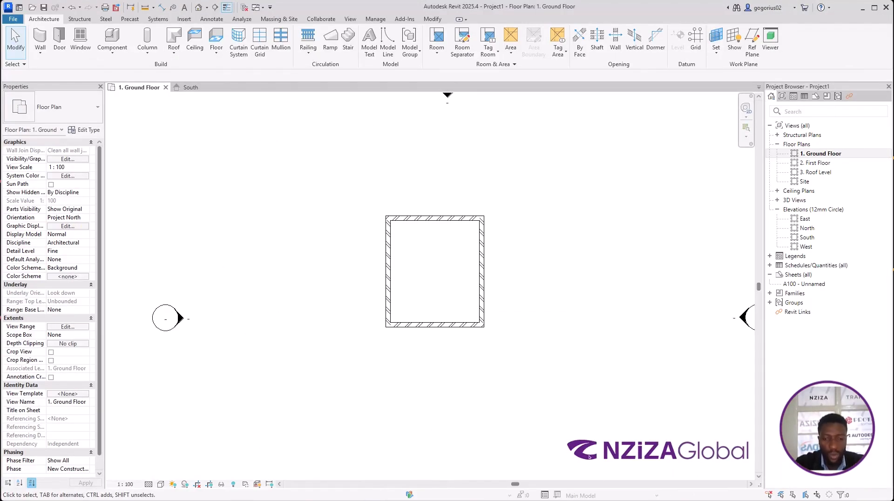
key("super")
left_click(694, 494)
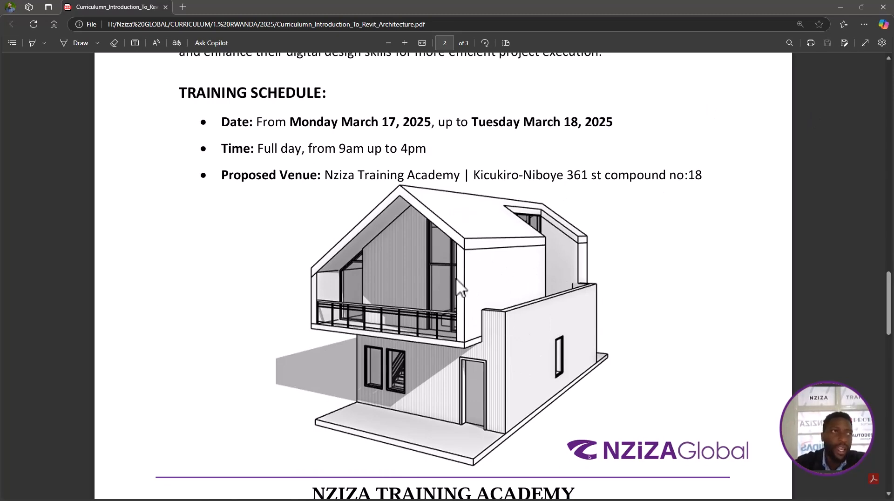
left_click(841, 9)
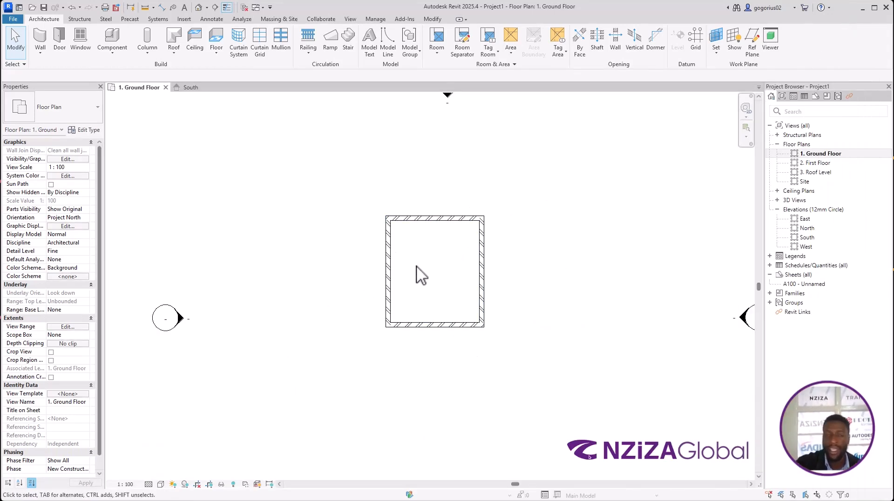
Step: Set the clear distance between the rectangle's upper and lower walls to 10000 mm by moving the lower wall
left_click(436, 325)
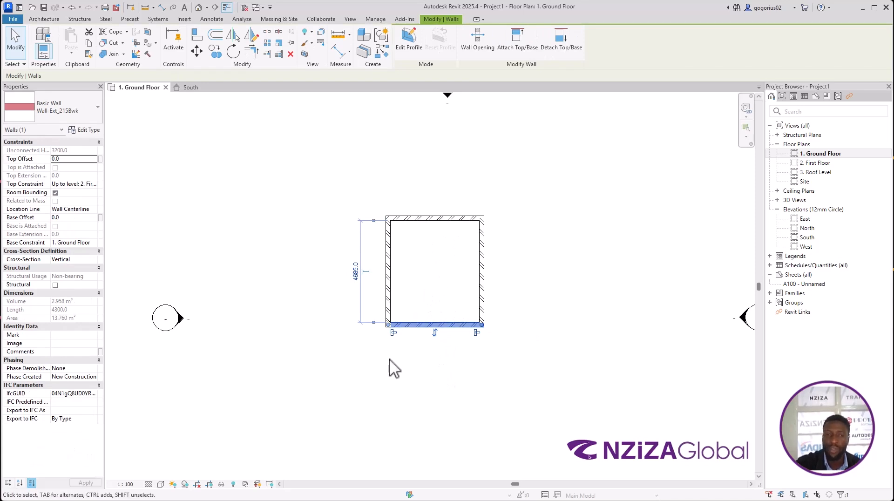
scroll(395, 313, "up", 3)
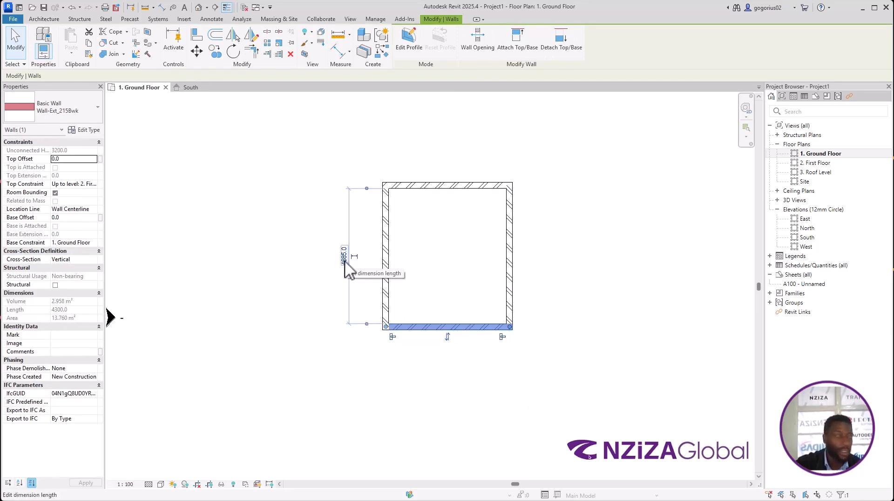
left_click(344, 262)
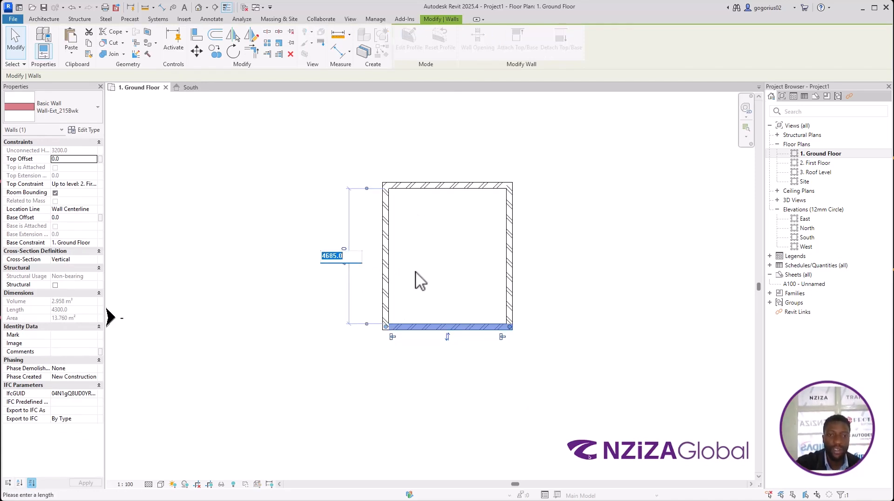
type("10000")
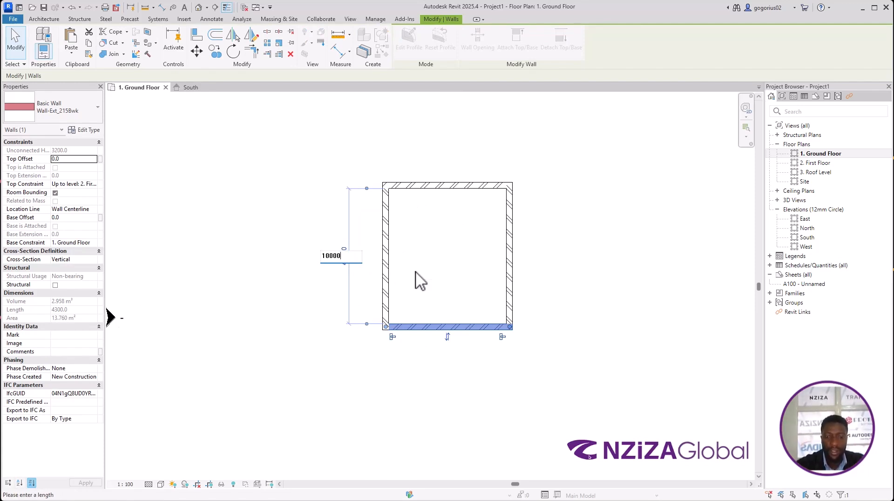
key("Return")
scroll(419, 284, "down", 3)
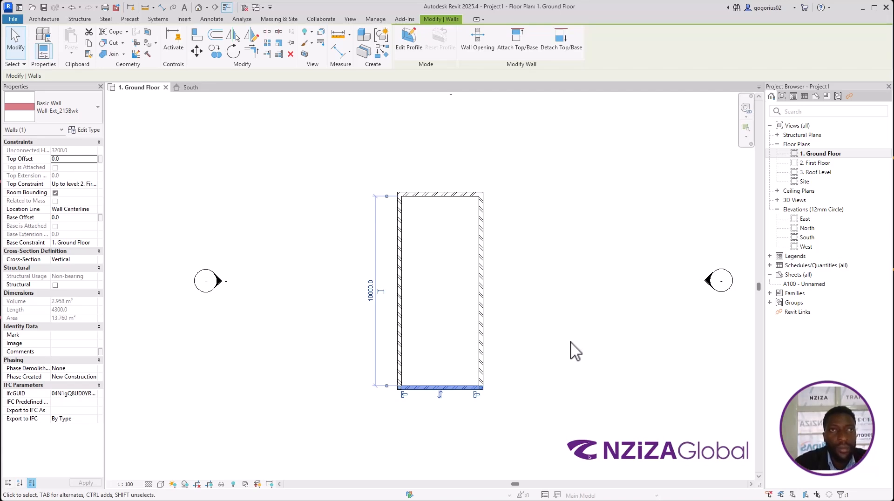
Step: Set the clear distance between the rectangle's two side walls to 6500 mm by moving the right-hand wall
left_click(478, 286)
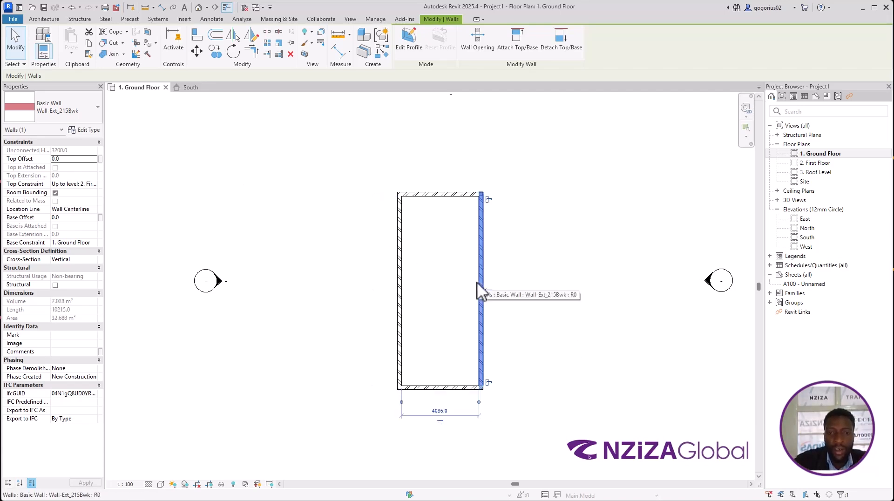
left_click(439, 410)
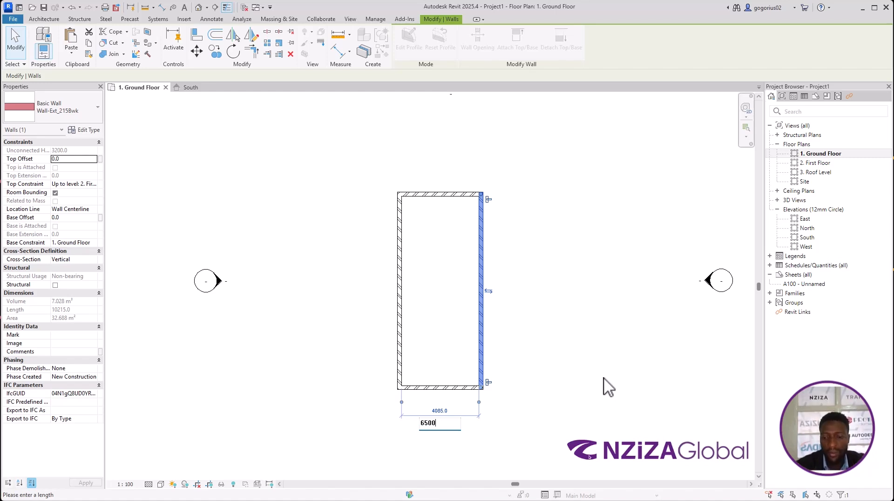
key("Return")
left_click(607, 398)
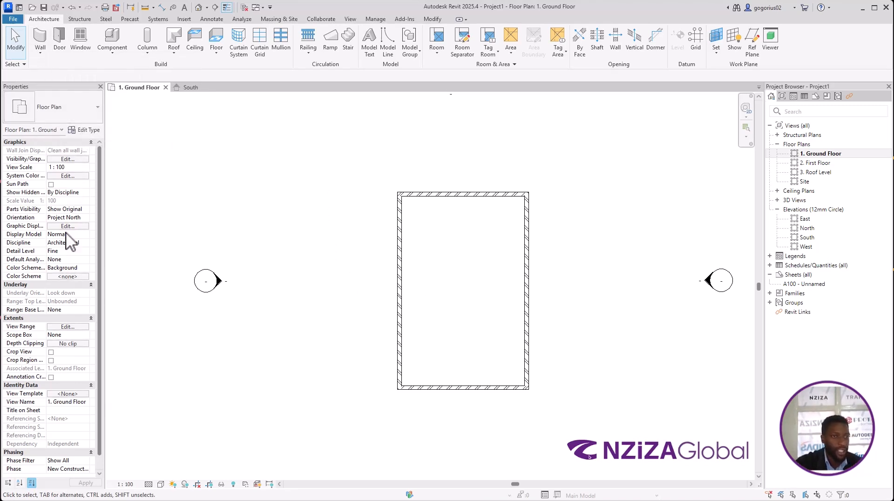
left_click(404, 286)
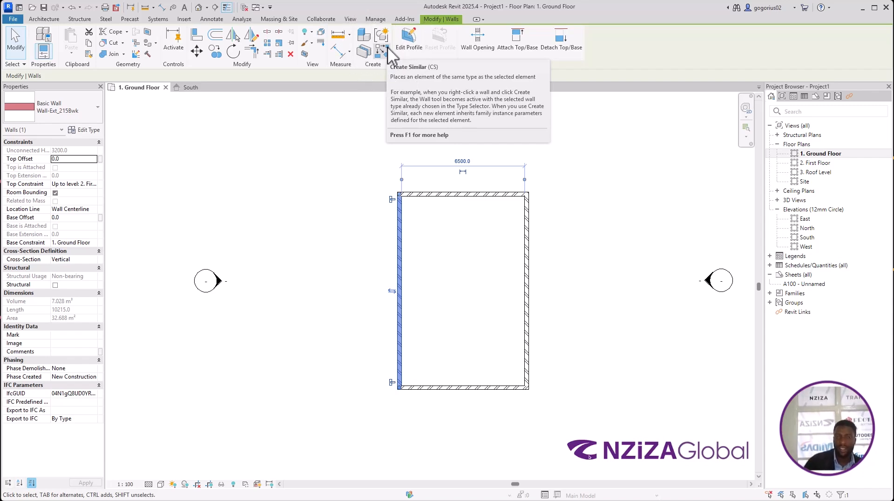
left_click(296, 289)
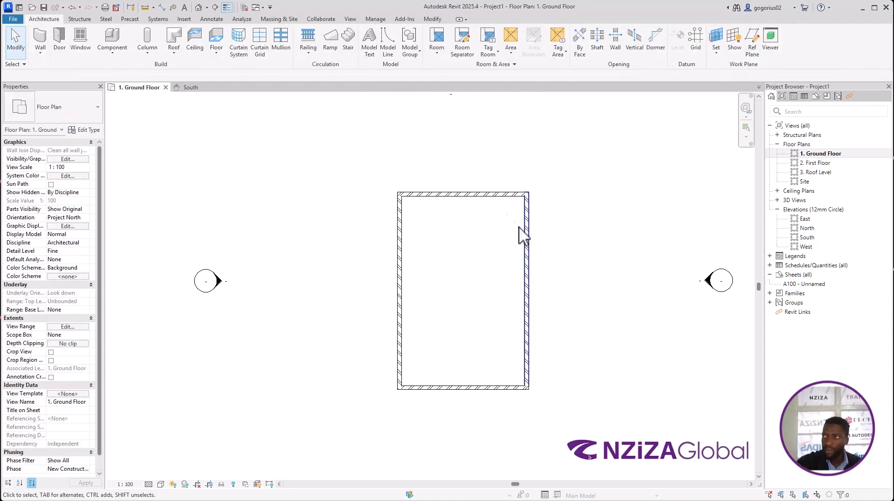
scroll(471, 196, "down", 1)
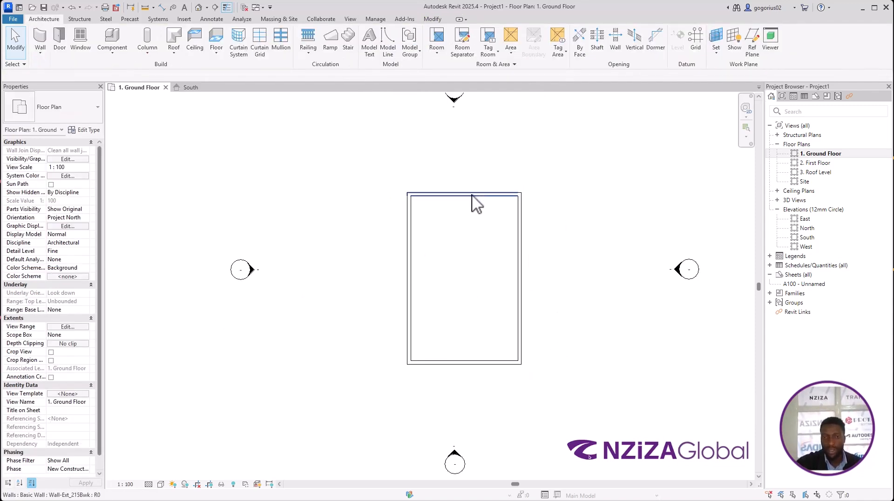
Step: Create walls similar to the left exterior wall, enclosing a room about 3685 by 2085 mm inside against the lower part of the right wall
left_click(412, 275)
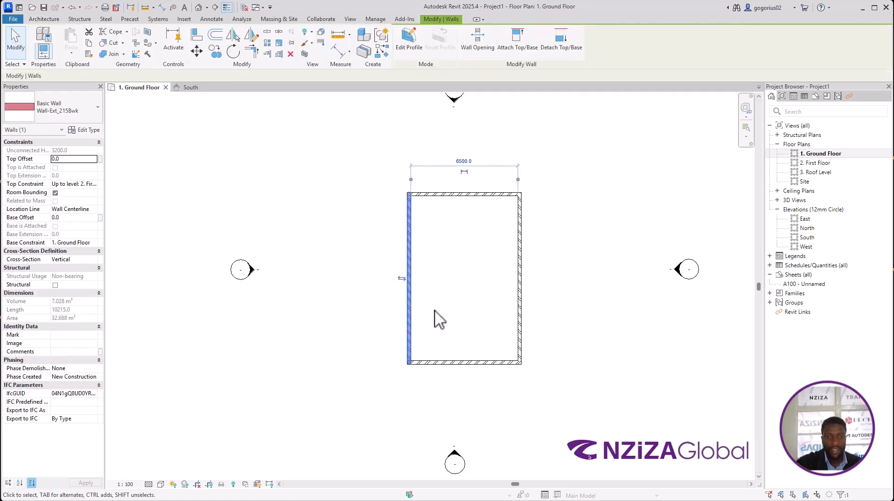
left_click(379, 53)
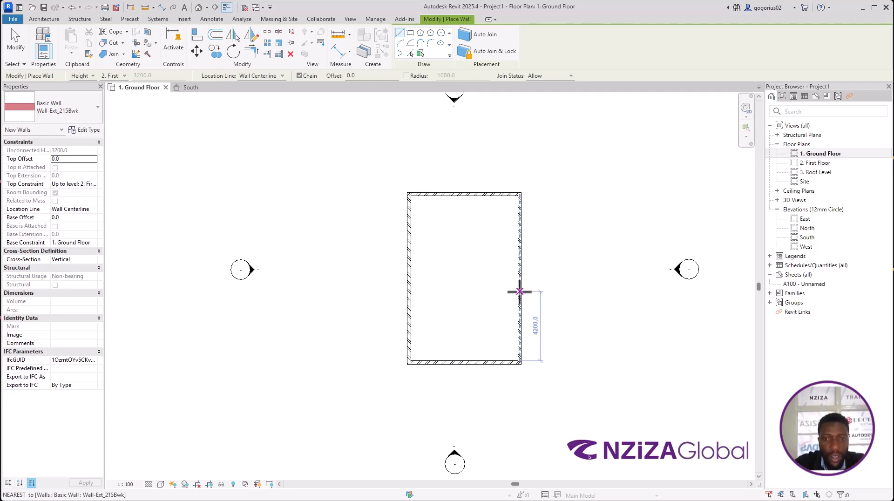
left_click(517, 290)
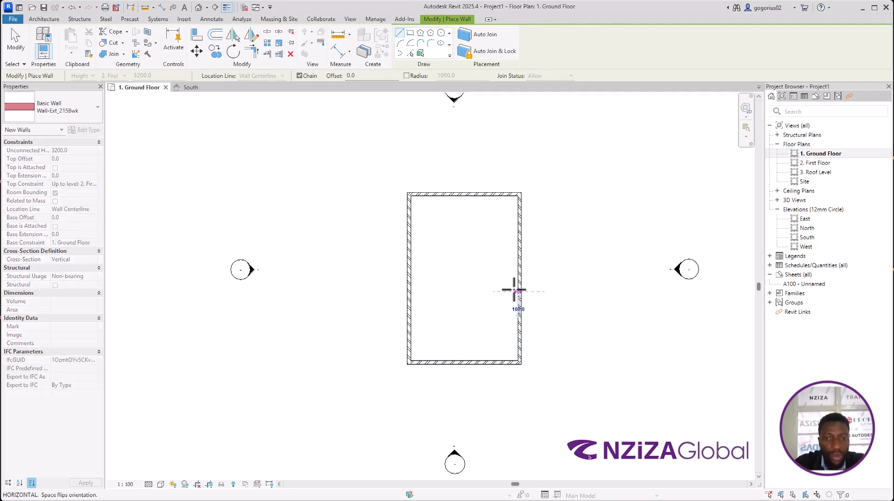
left_click(456, 290)
left_click(455, 329)
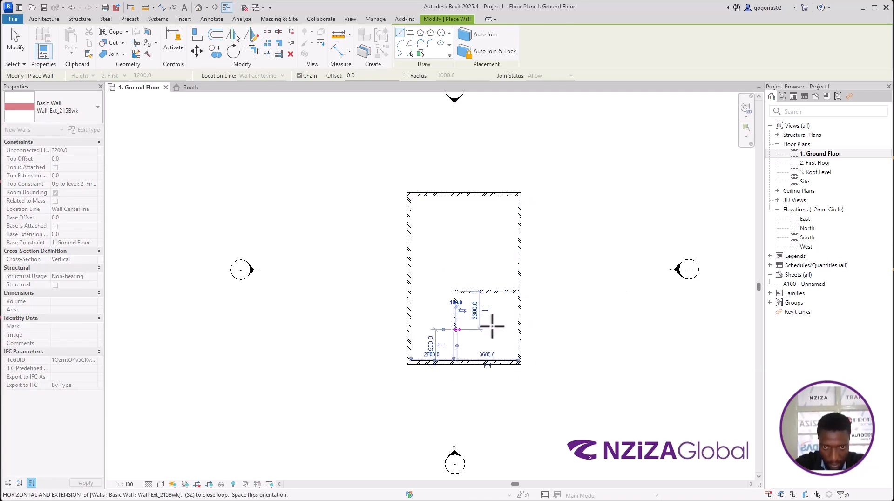
left_click(521, 328)
key("Escape")
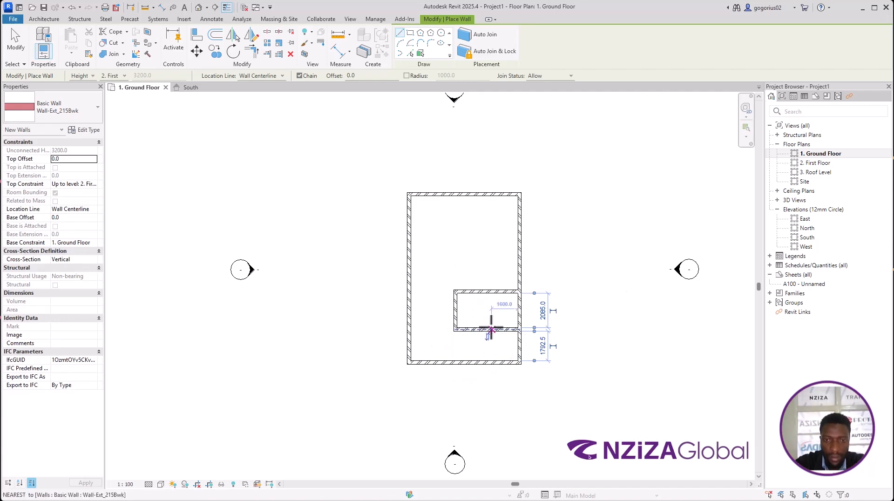
Step: Draw a vertical dividing wall across the middle of the small room, from its upper wall to its lower wall
scroll(484, 309, "up", 2)
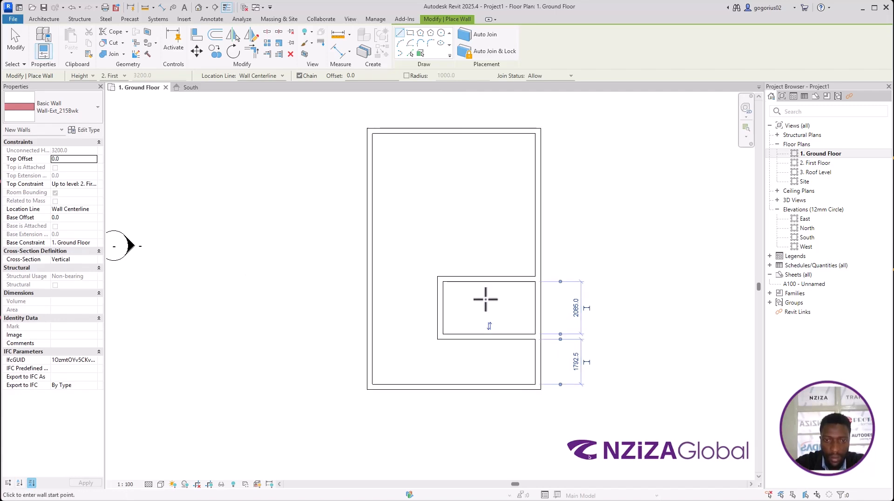
left_click(488, 278)
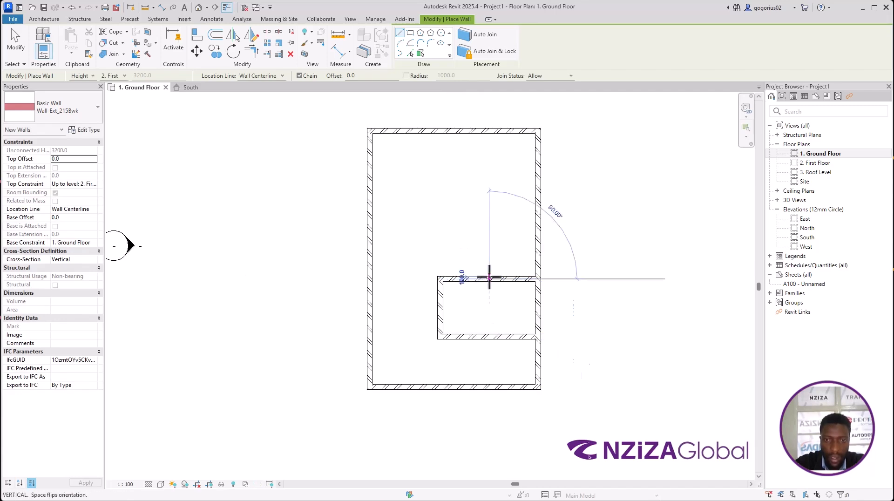
left_click(488, 336)
key("Escape")
key("Escape")
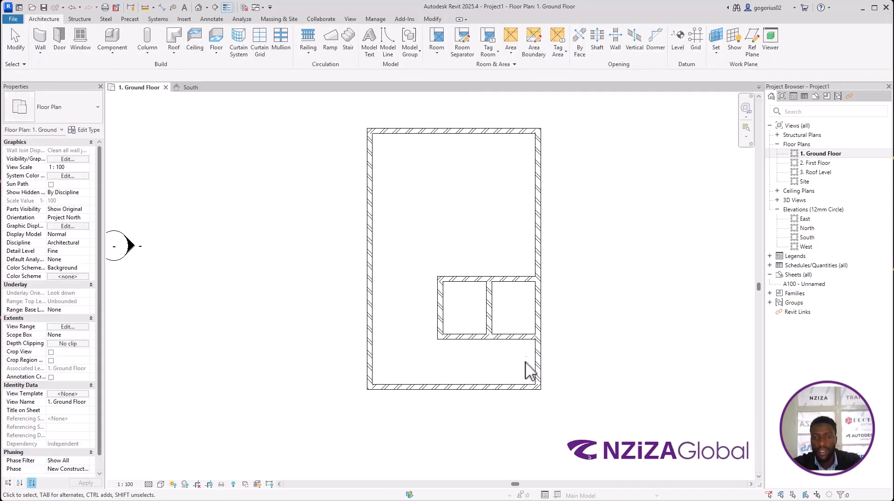
scroll(498, 421, "up", 2)
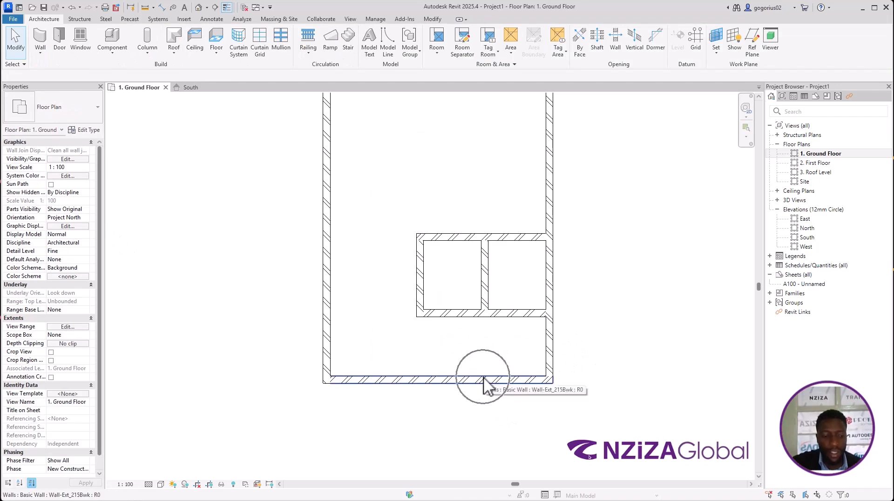
key("ctrl")
key("ctrl")
key("ctrl")
key("ctrl")
key("ctrl")
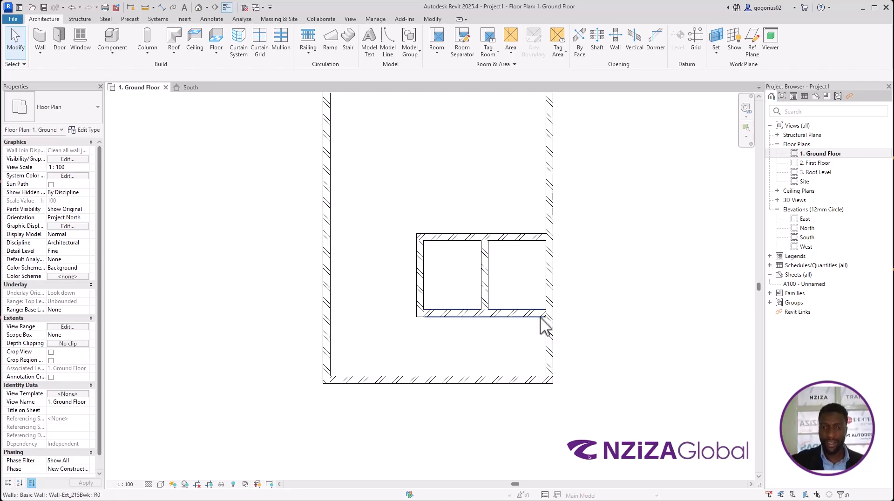
Step: Set the clear distance between the small rooms' lower wall and the lower exterior wall to 1600 mm
left_click(525, 315)
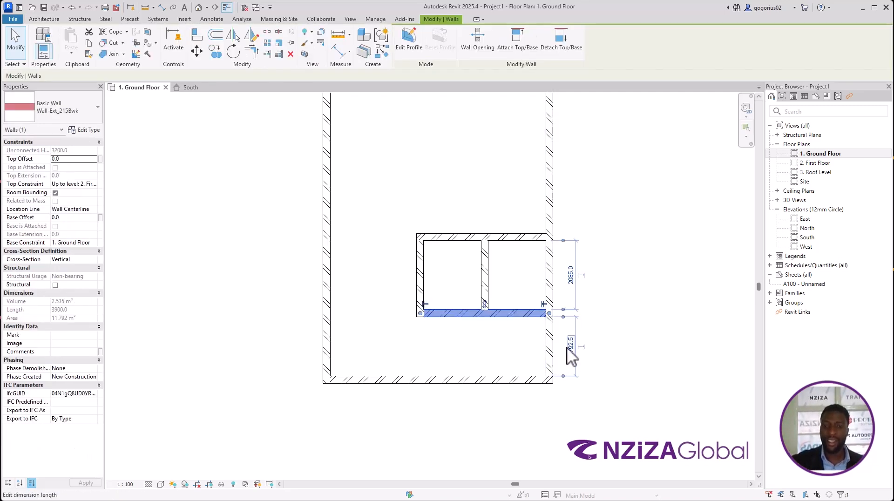
left_click(570, 347)
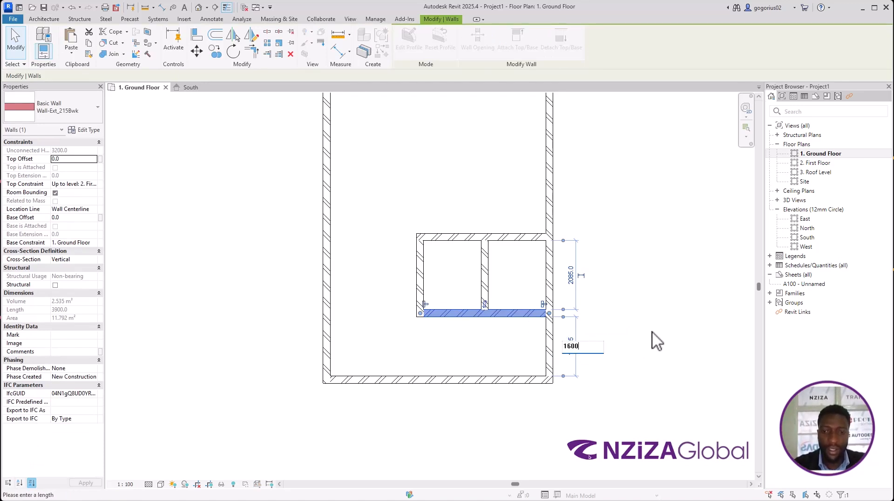
key("Return")
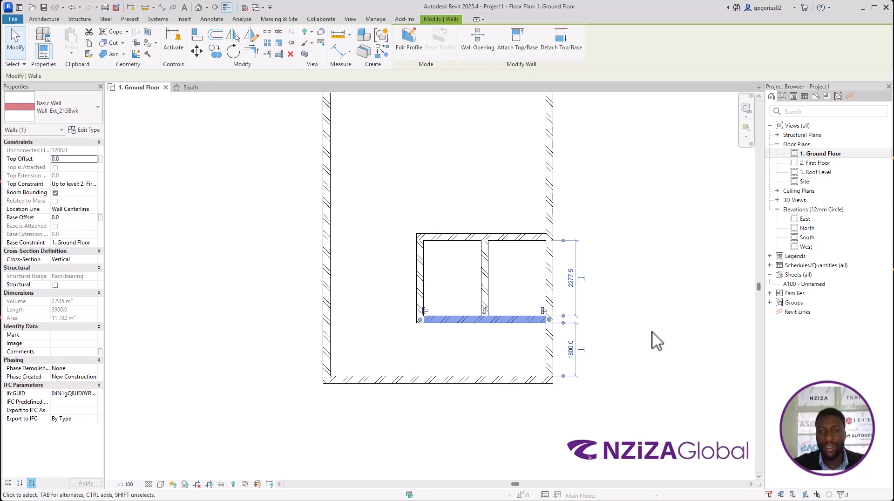
Step: Set the clear distance between the small rooms' dividing wall and the right exterior wall to 2000 mm
left_click(674, 349)
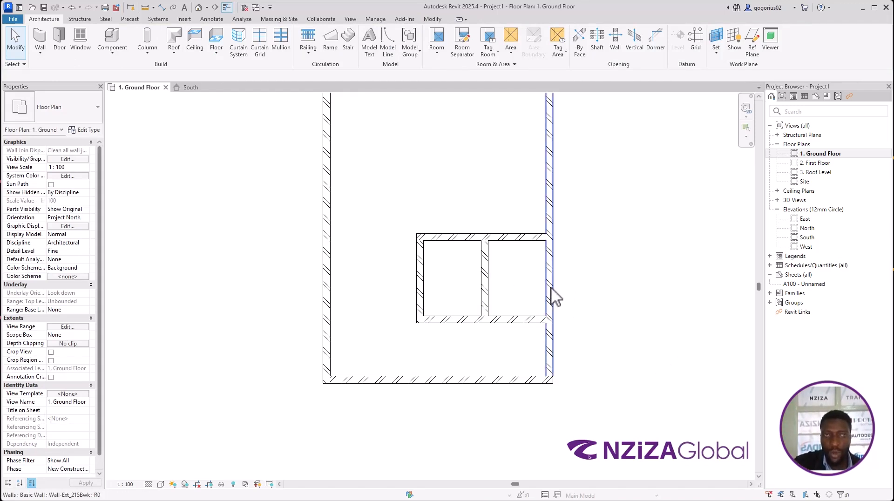
left_click(484, 294)
left_click(508, 339)
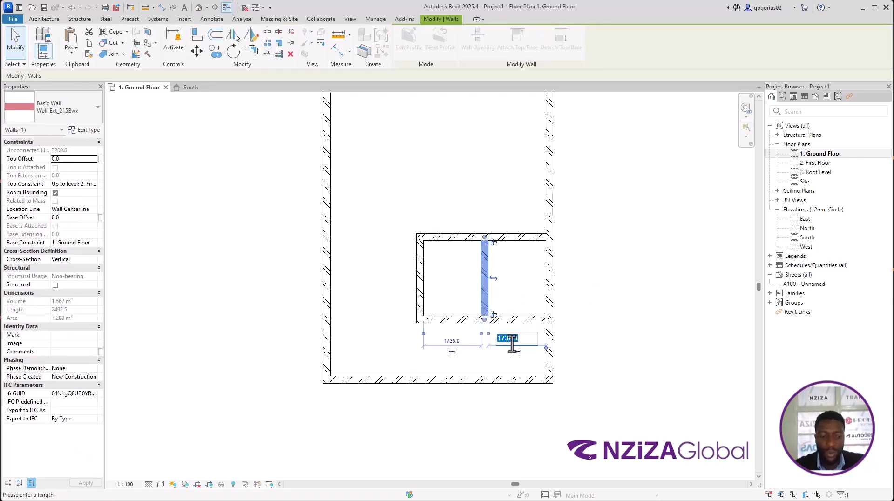
key("Return")
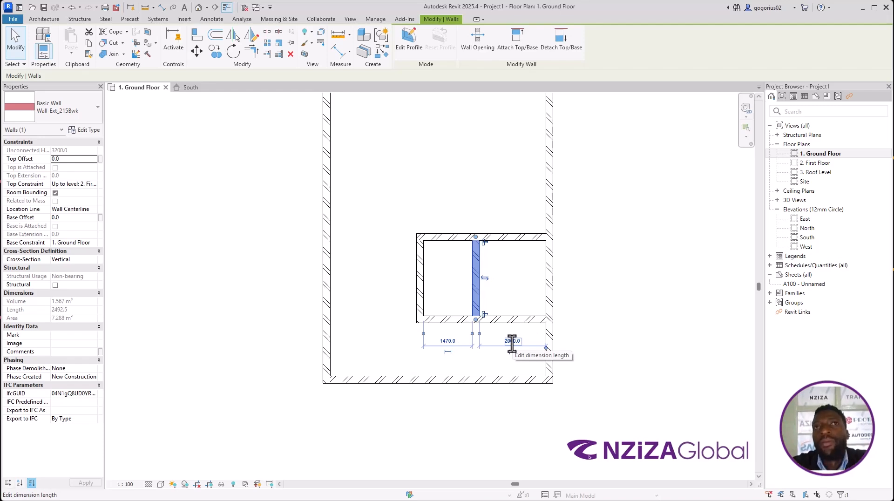
Step: Set the smaller room's clear width to 1300 mm by moving its left wall
left_click(420, 301)
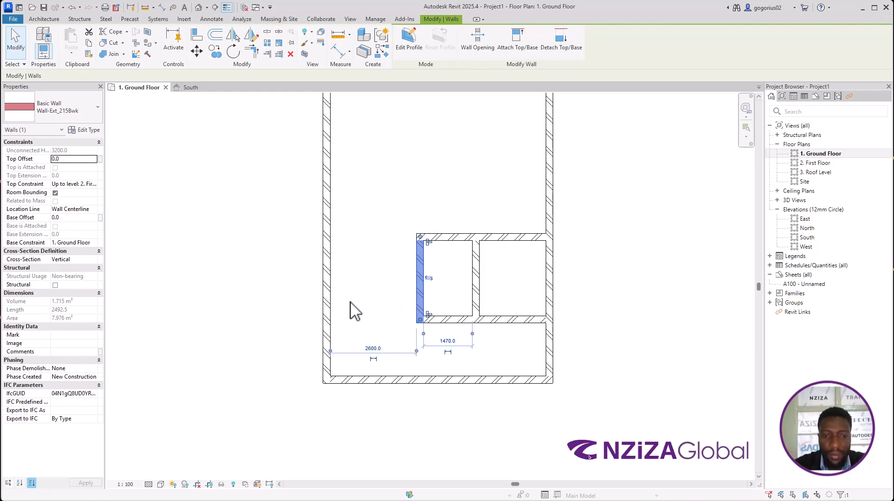
left_click(447, 341)
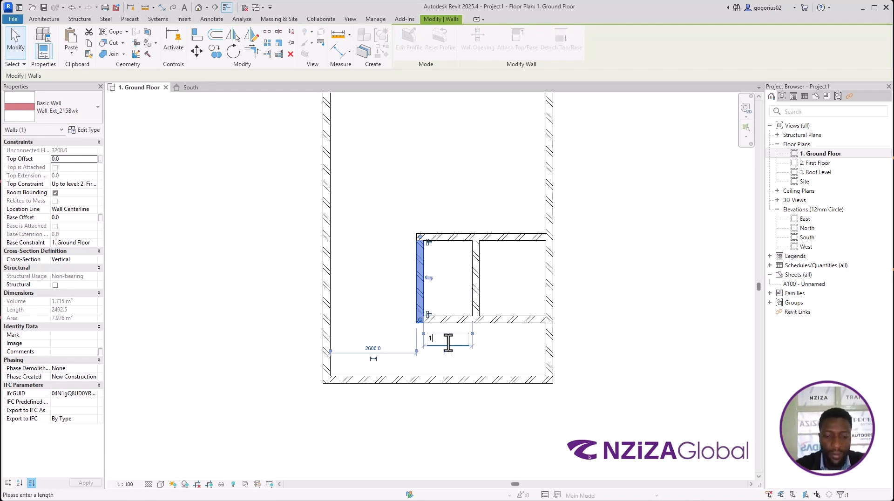
key("Return")
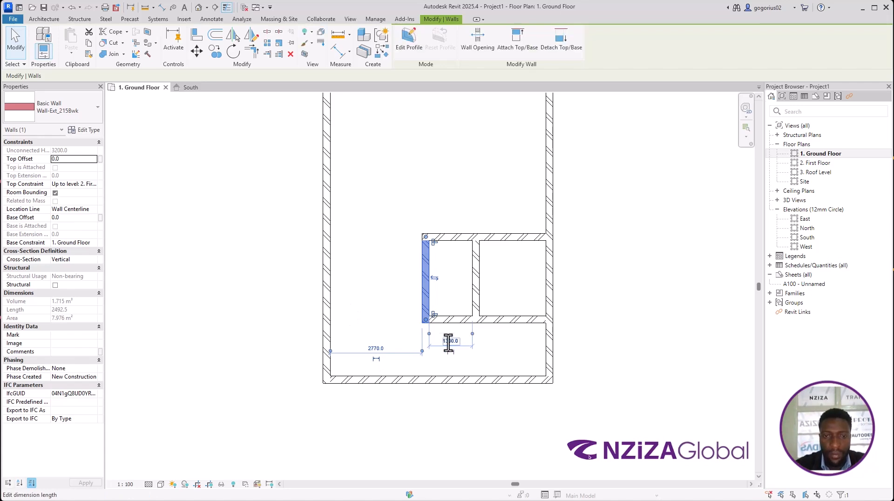
left_click(421, 205)
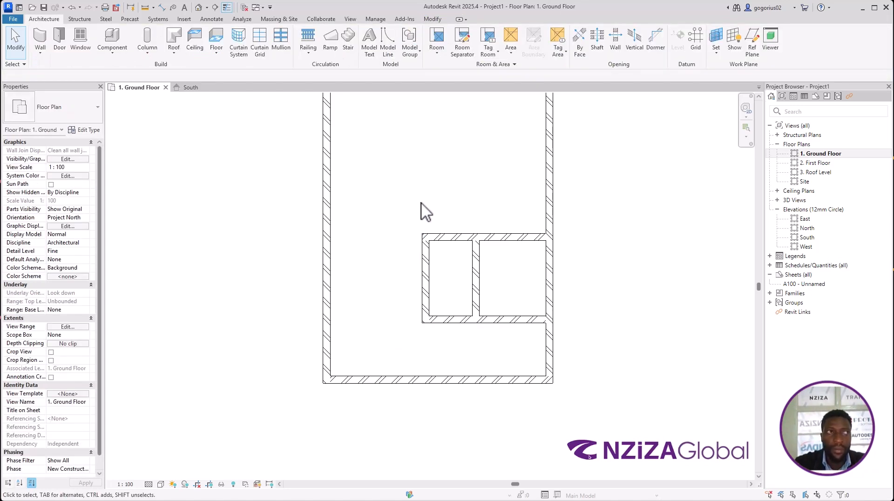
Step: Check the clear distances around the small rooms' dividing wall, left wall and lower wall
left_click(482, 272)
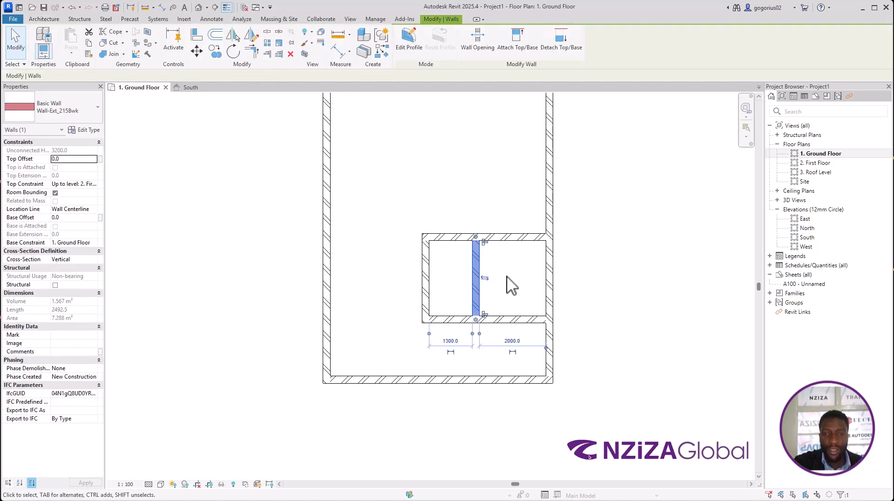
left_click(441, 289)
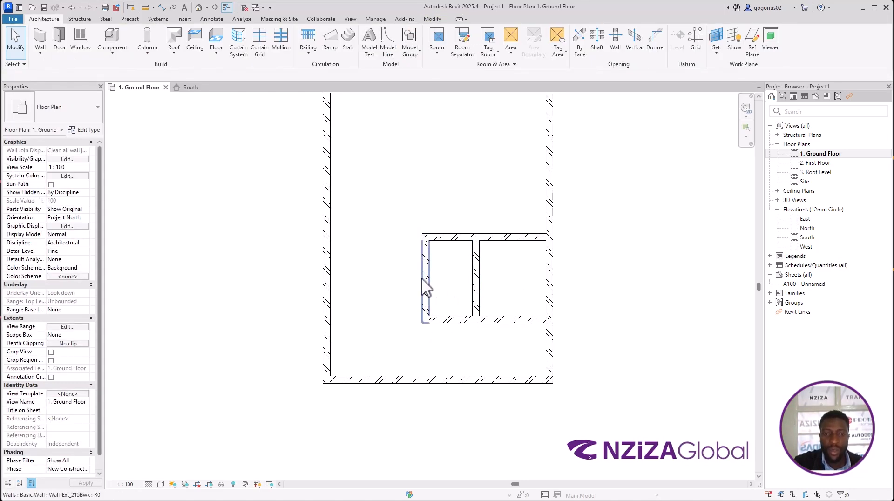
left_click(425, 289)
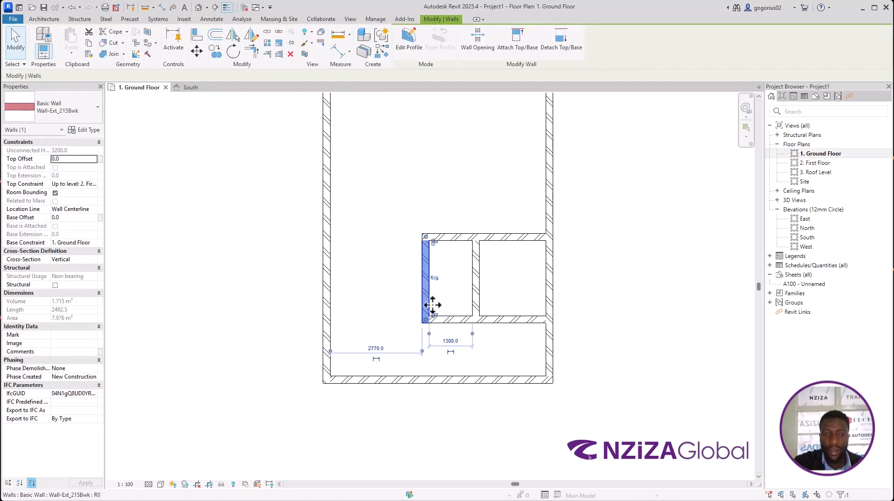
left_click(519, 356)
left_click(517, 320)
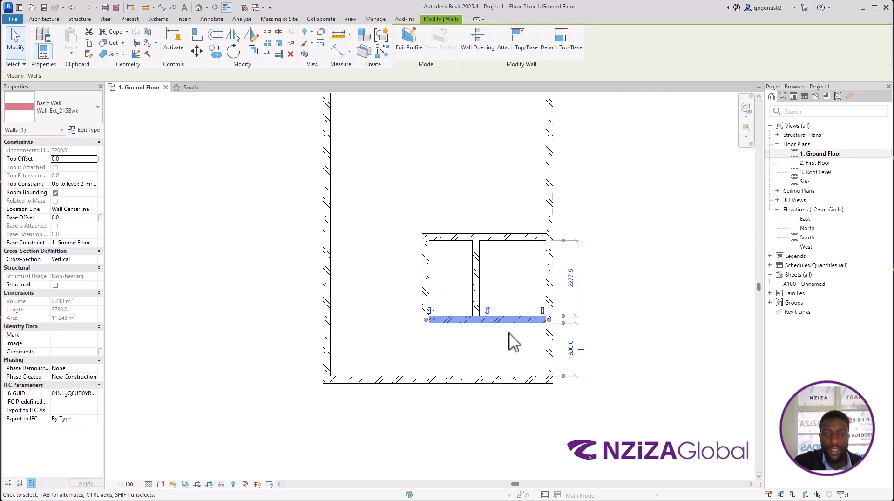
left_click(630, 334)
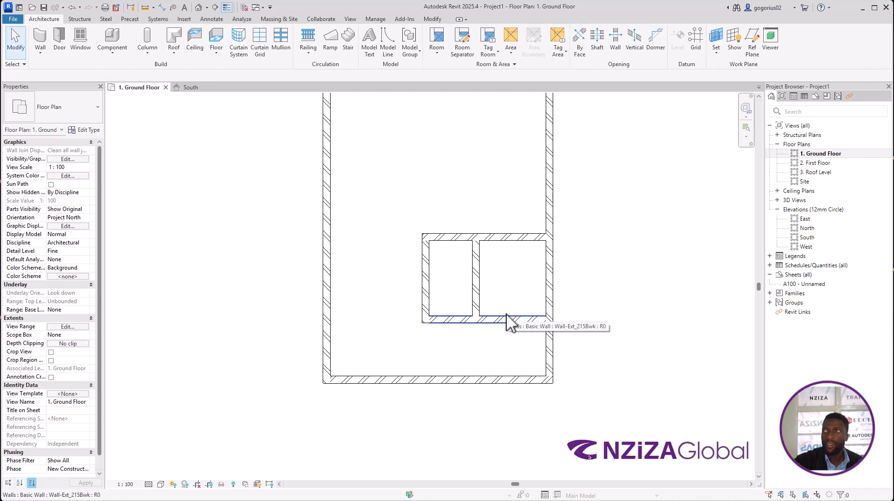
left_click(424, 305)
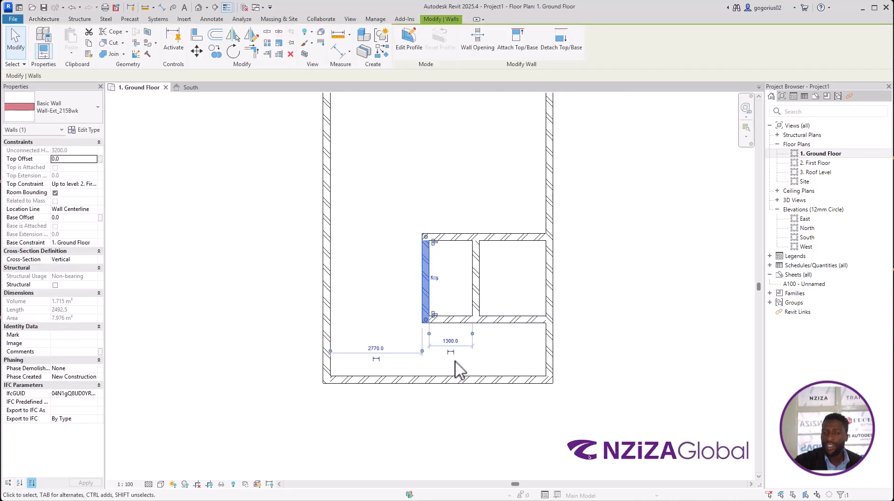
left_click(448, 344)
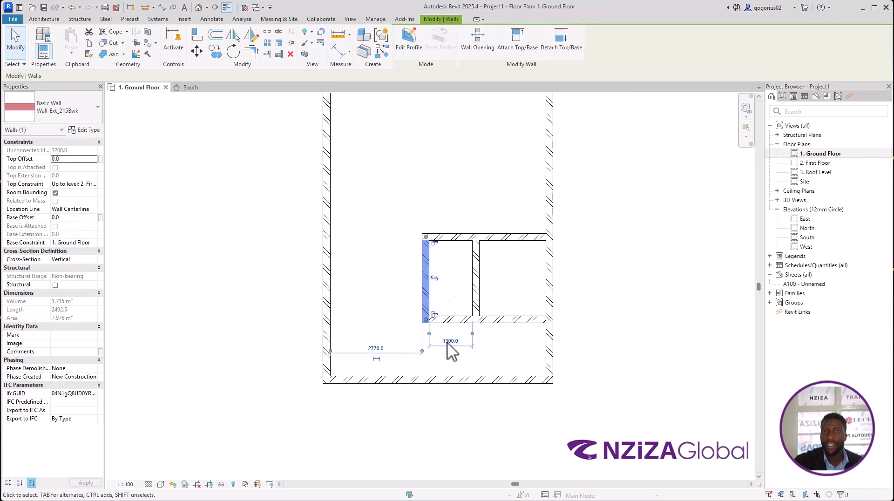
left_click(492, 361)
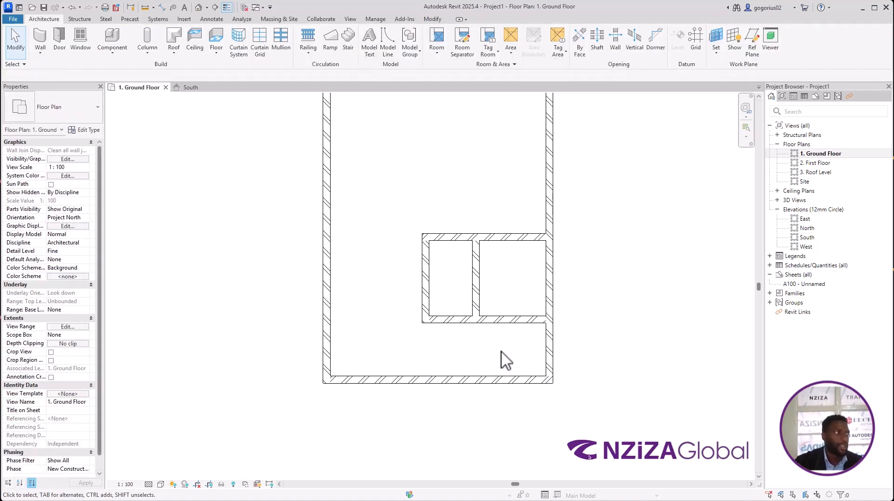
left_click(484, 299)
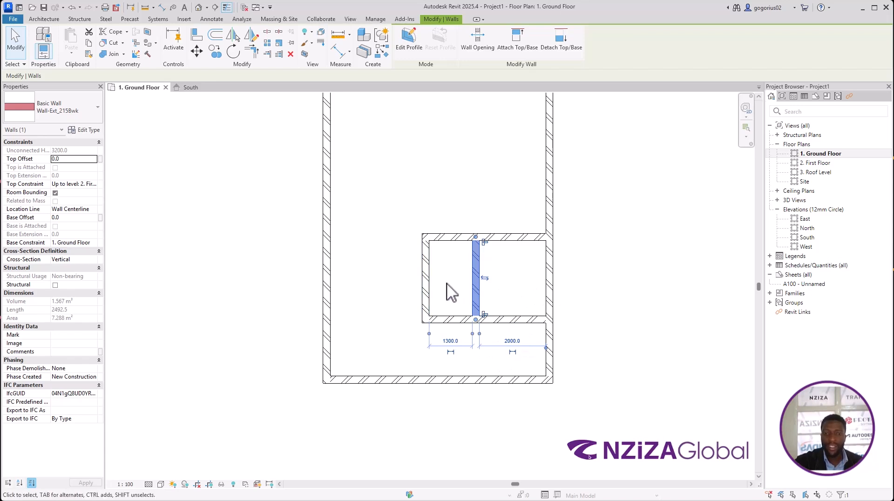
left_click(508, 340)
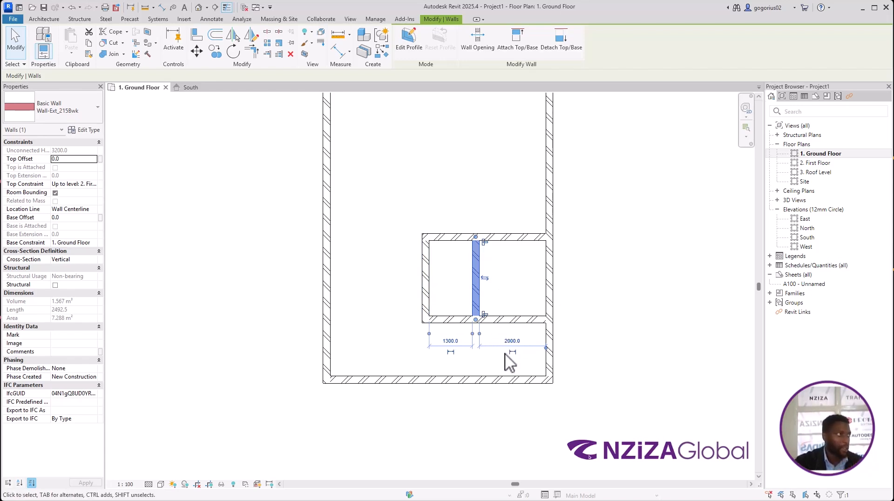
left_click(509, 282)
Step: Set the clear distance between the small rooms' upper and lower walls to 2000 mm by moving the upper wall
left_click(507, 245)
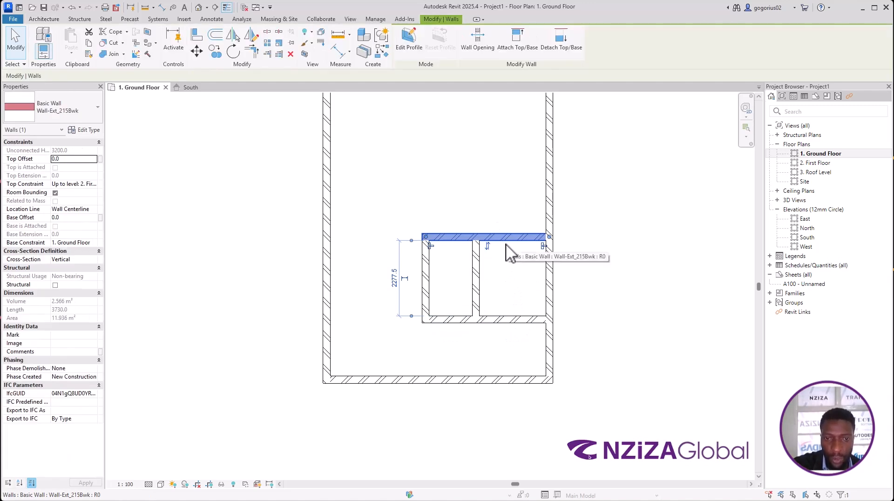
left_click(393, 278)
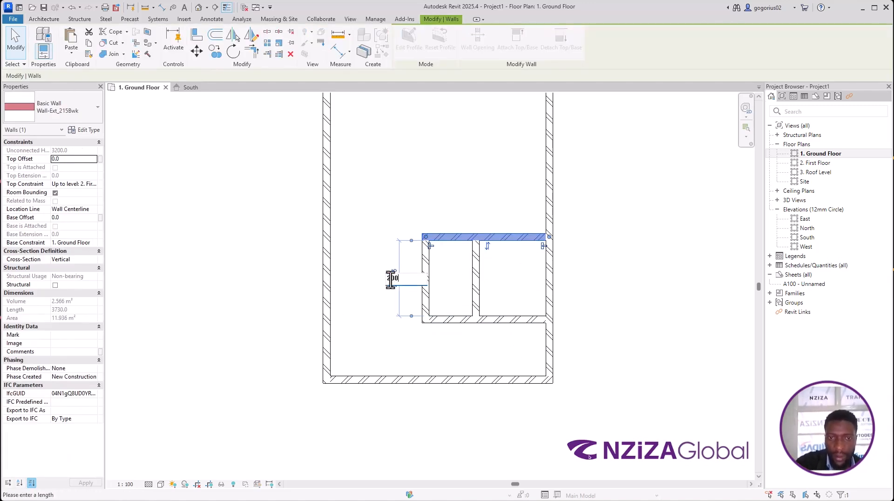
key("Return")
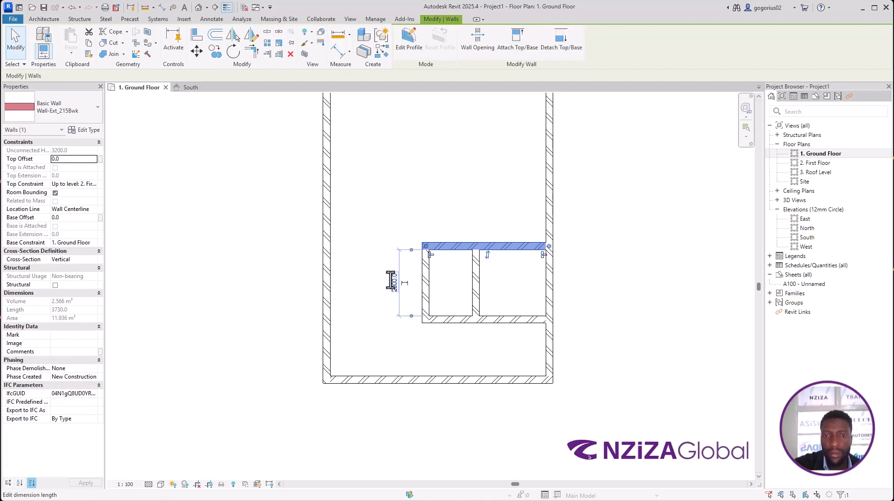
left_click(413, 223)
scroll(494, 413, "down", 2)
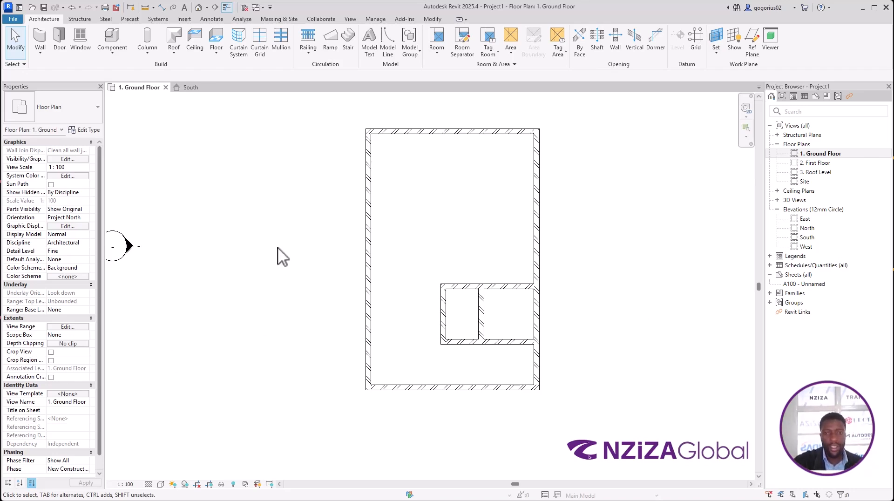
left_click(446, 196)
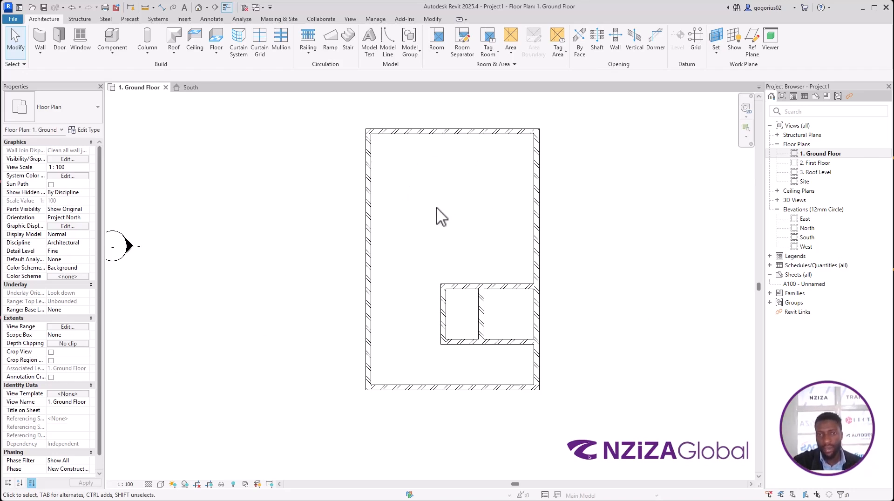
left_click(455, 202)
left_click(455, 319)
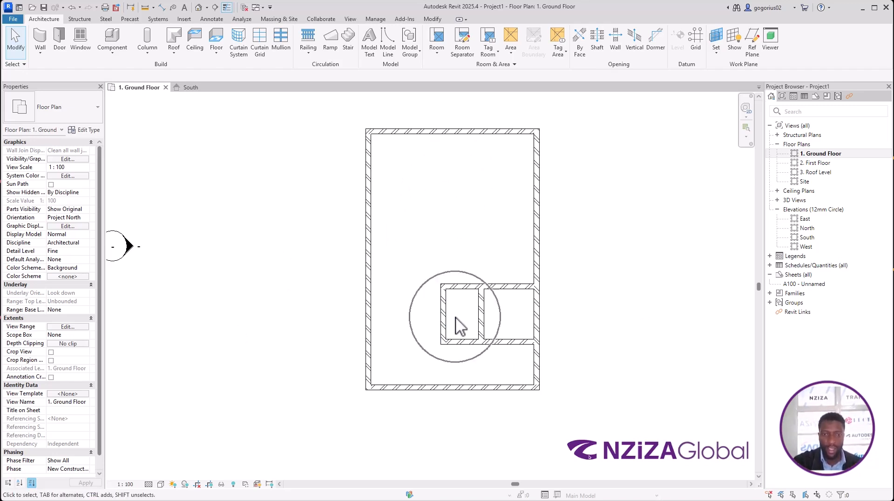
left_click(455, 313)
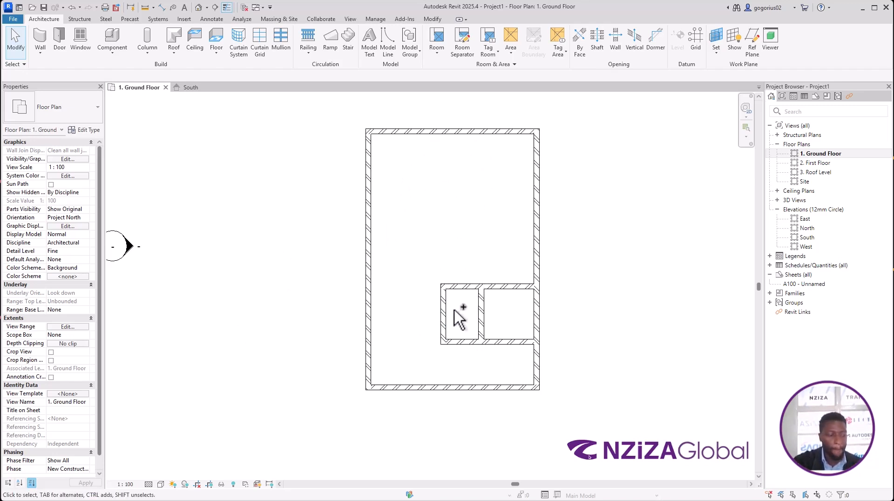
left_click(454, 310)
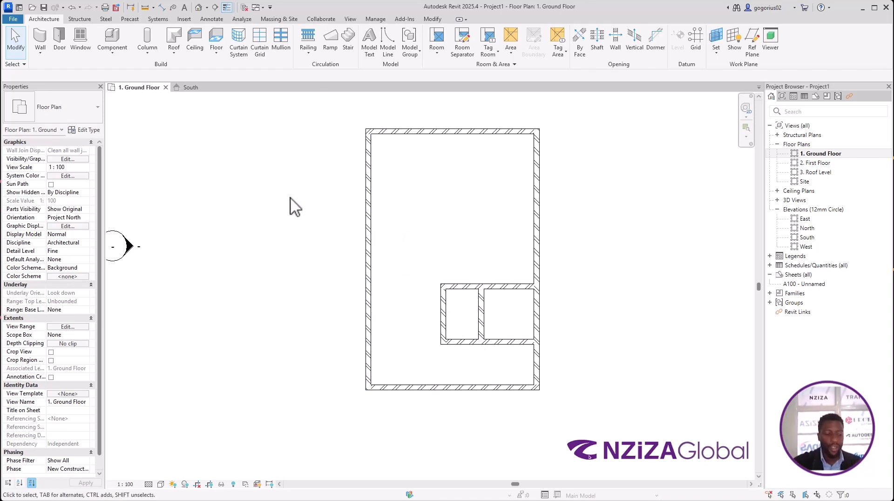
Step: In the South elevation, extend both ends of the aligned level lines beyond the two sides of the building
left_click(197, 90)
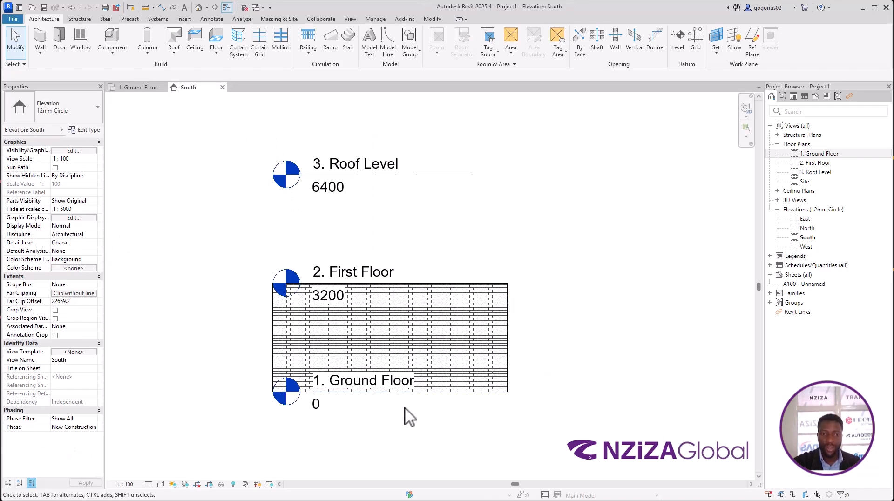
scroll(405, 407, "up", 1)
scroll(612, 349, "down", 1)
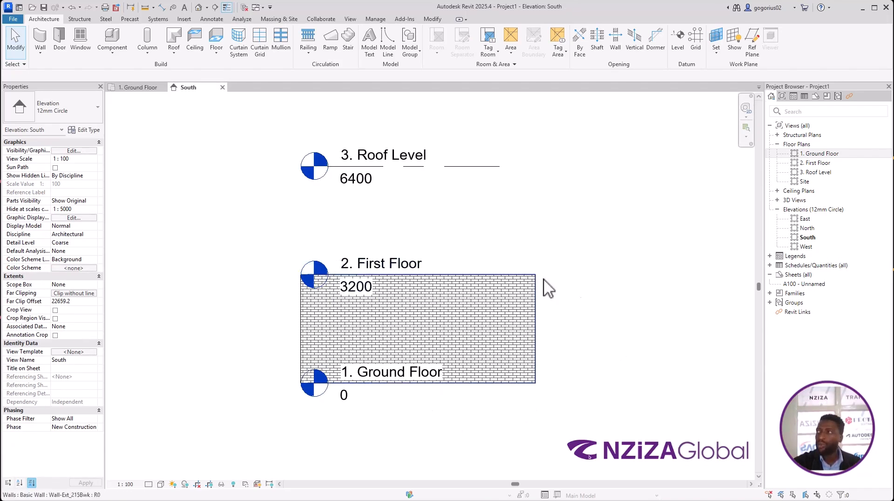
scroll(681, 340, "down", 1)
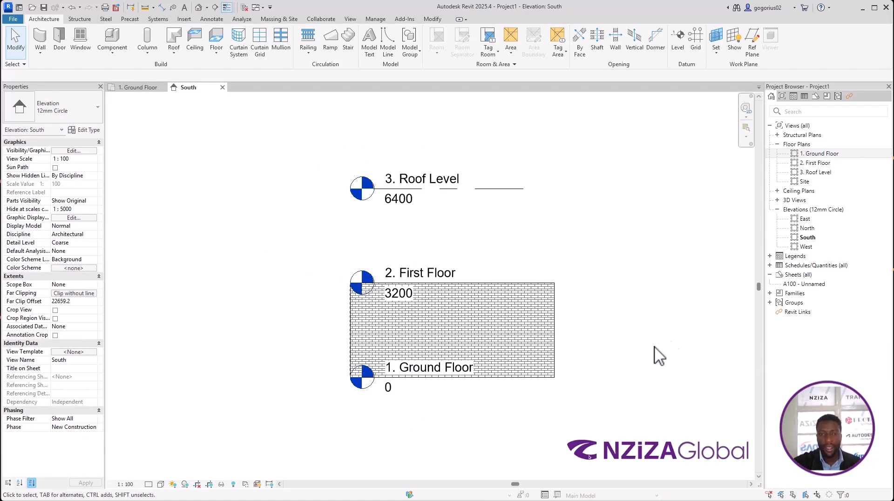
scroll(363, 409, "up", 1)
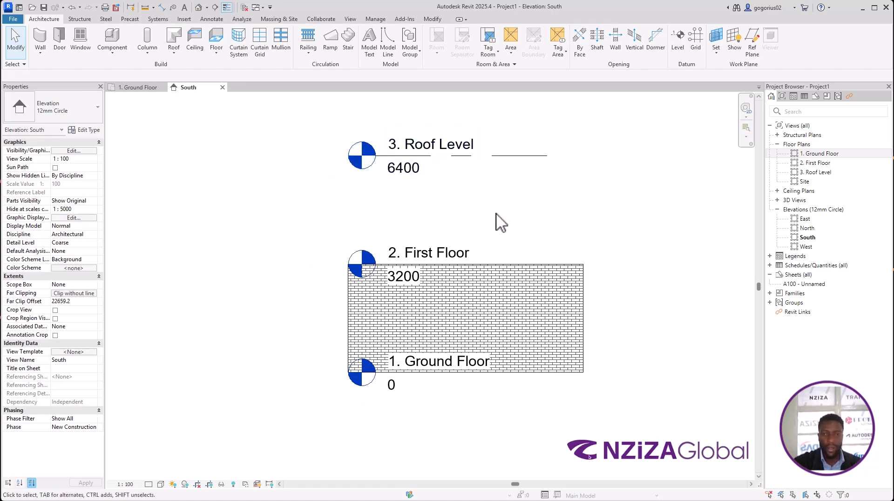
left_click(514, 164)
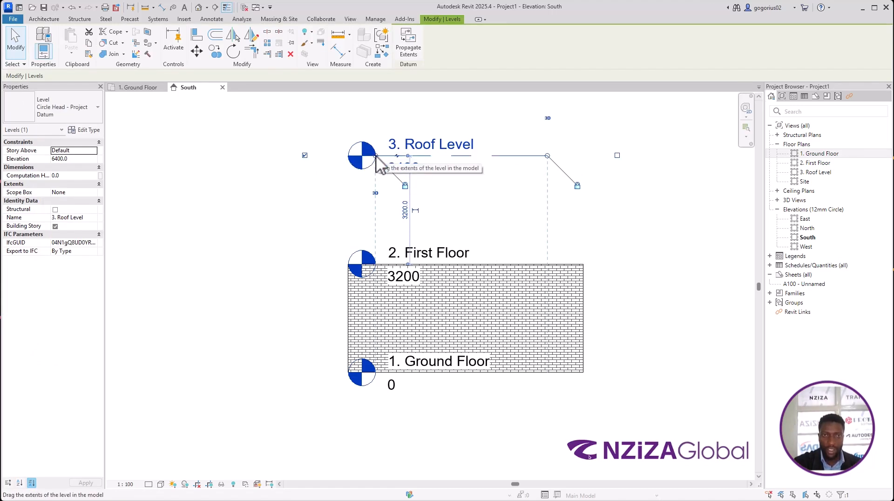
left_click_drag(377, 157, 217, 156)
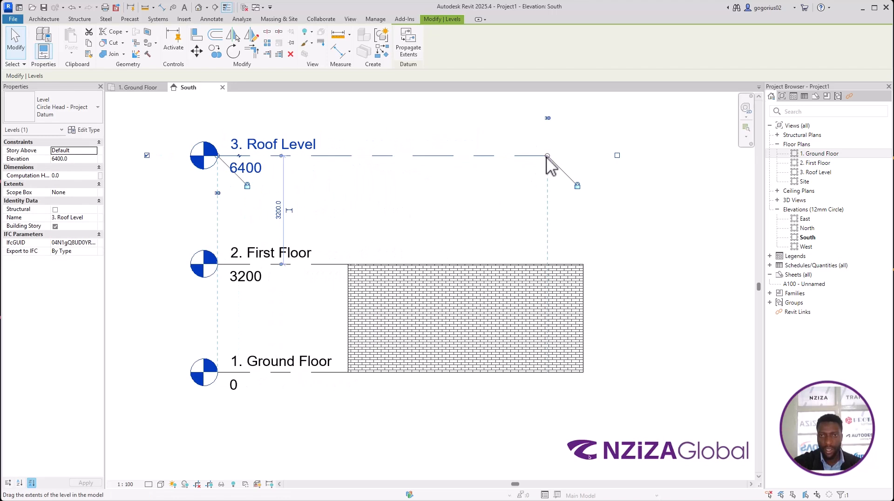
left_click_drag(546, 156, 684, 156)
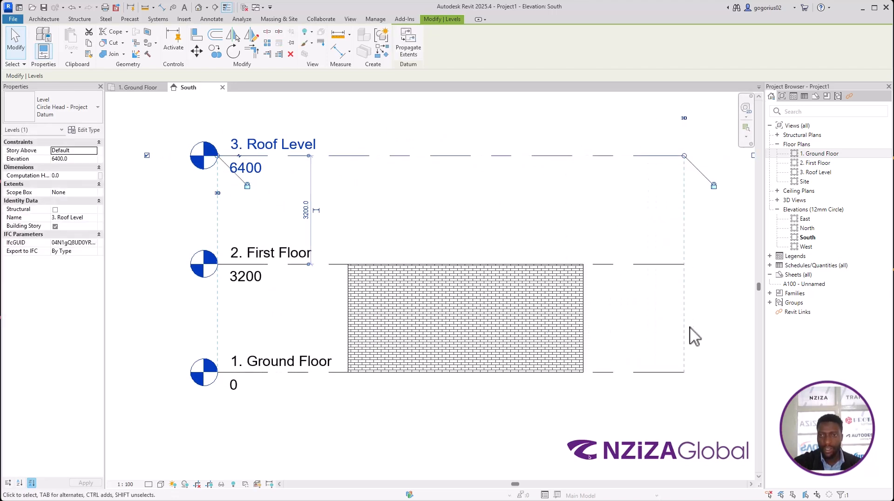
left_click(652, 305)
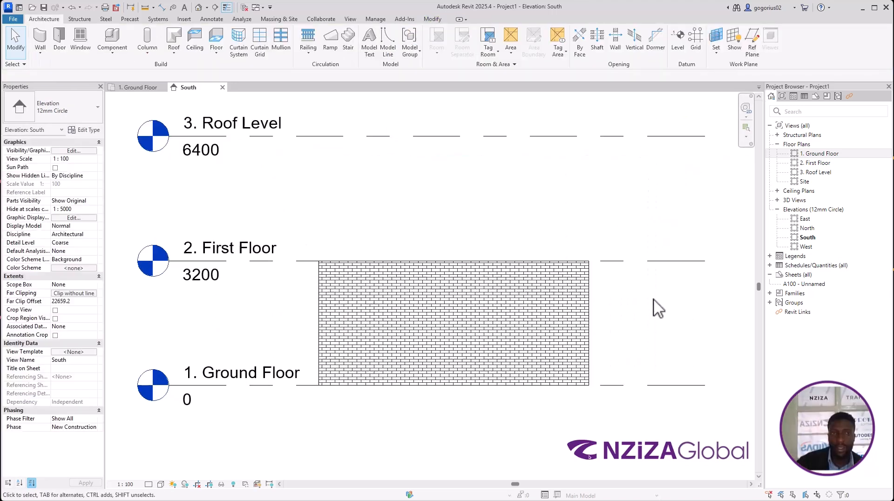
Step: Open the ground floor plan and examine the reference house's base slab in the curriculum PDF in Edge, returning to Revit
left_click(135, 89)
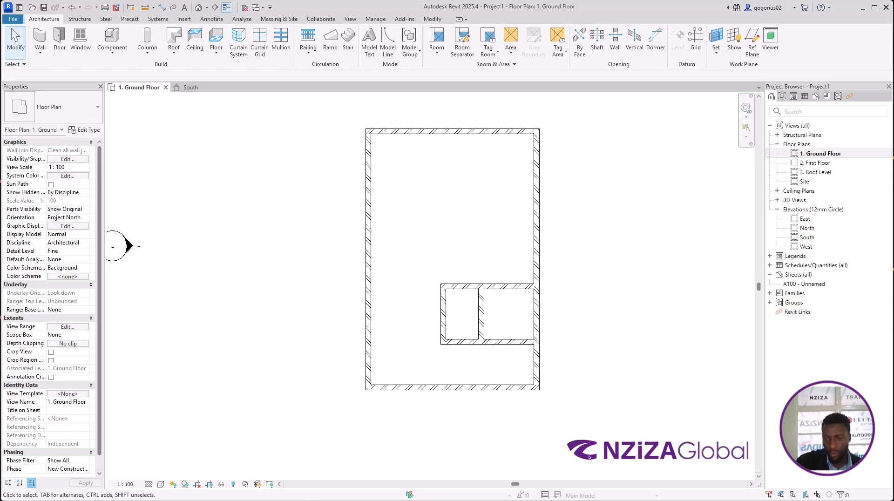
key("super")
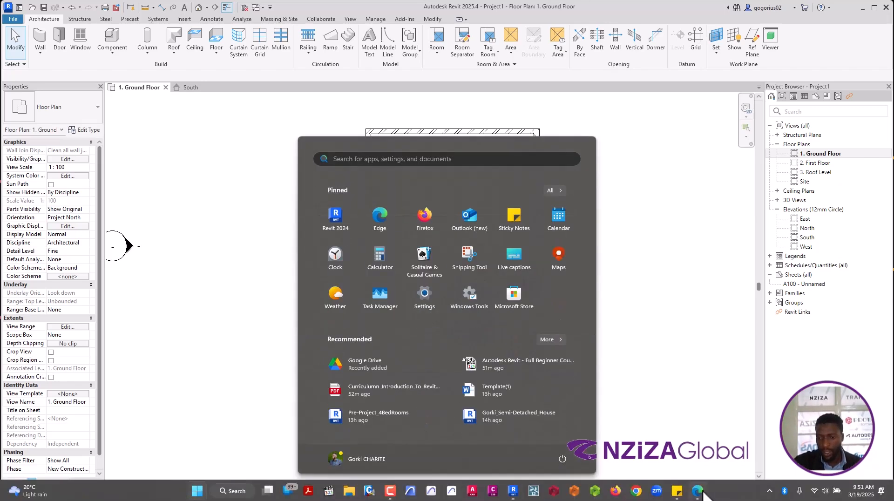
left_click(703, 493)
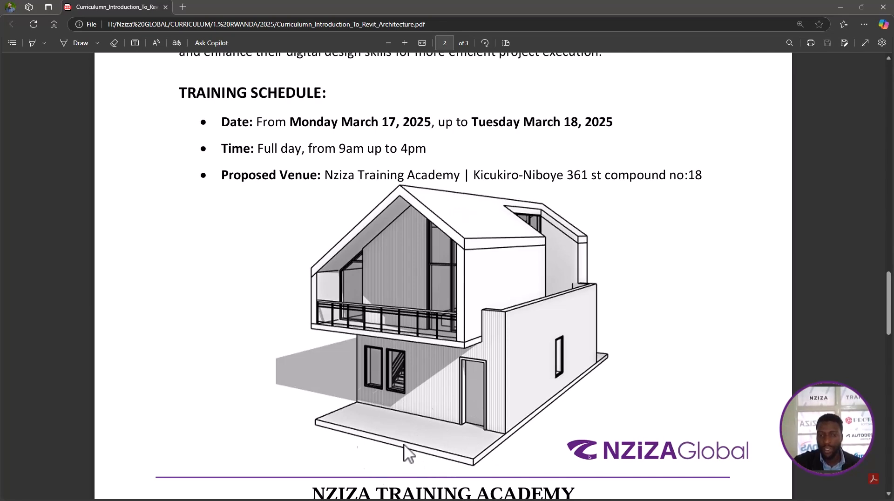
left_click(839, 8)
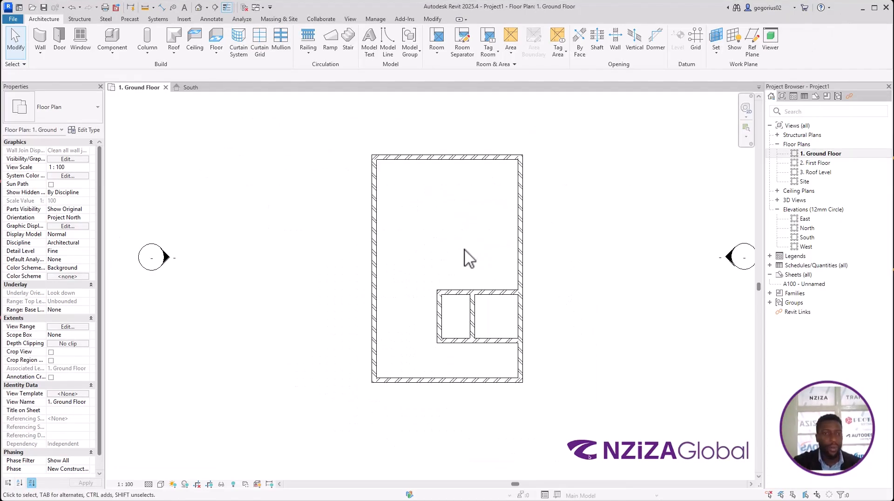
left_click(38, 18)
left_click(38, 18)
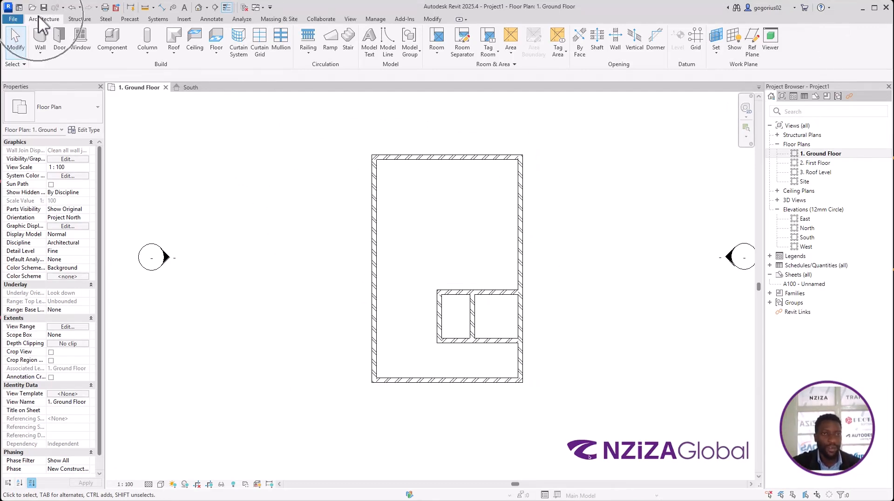
left_click(217, 41)
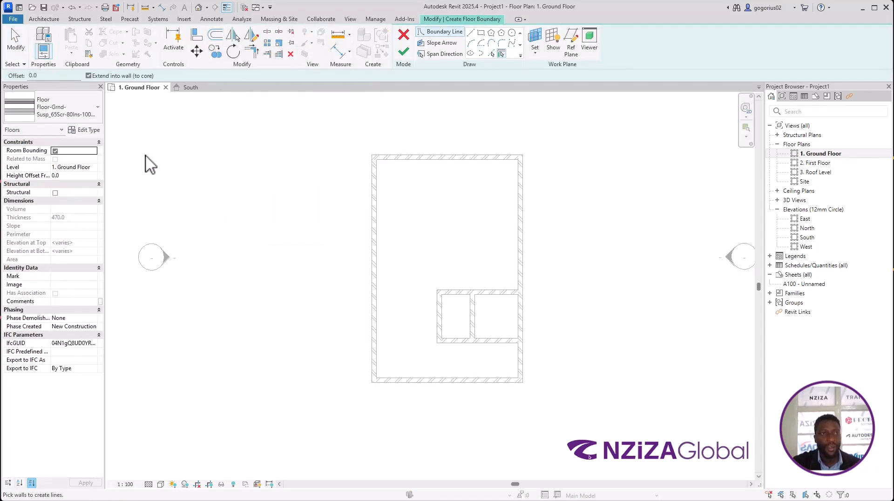
left_click(403, 34)
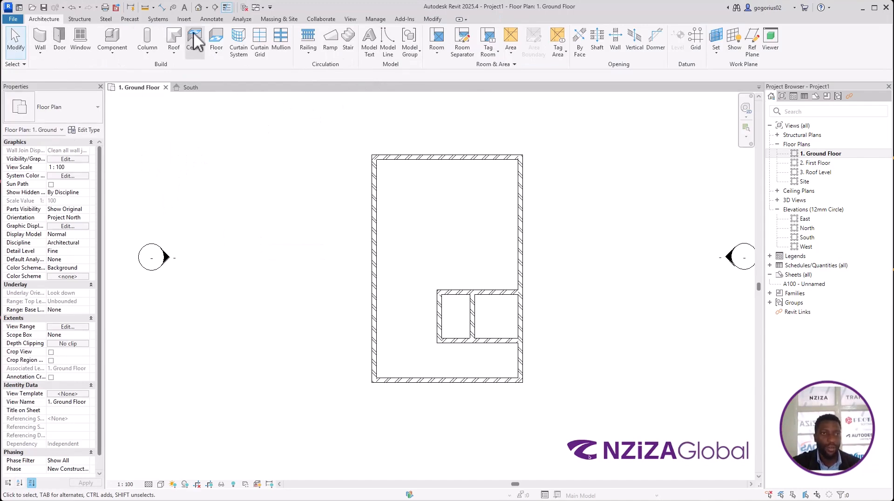
Step: Start a new floor on the ground floor level using the Floor_Timber_22Cbd-225Joist type
left_click(219, 37)
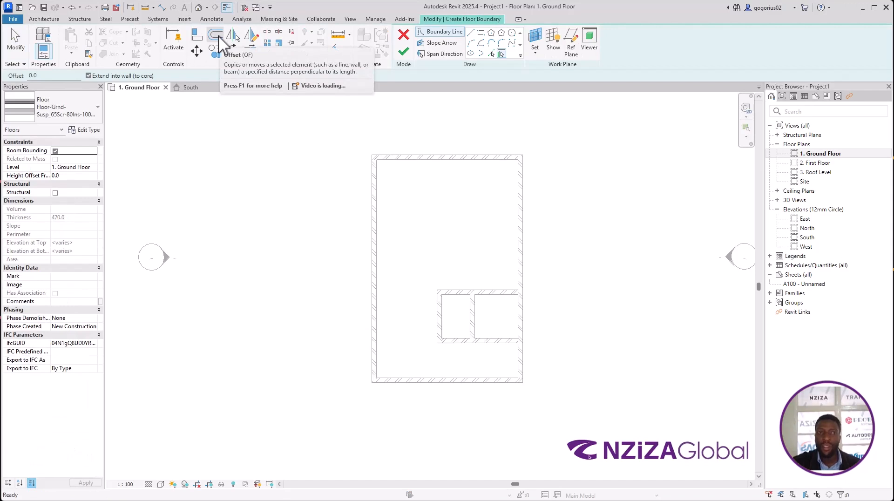
left_click(97, 110)
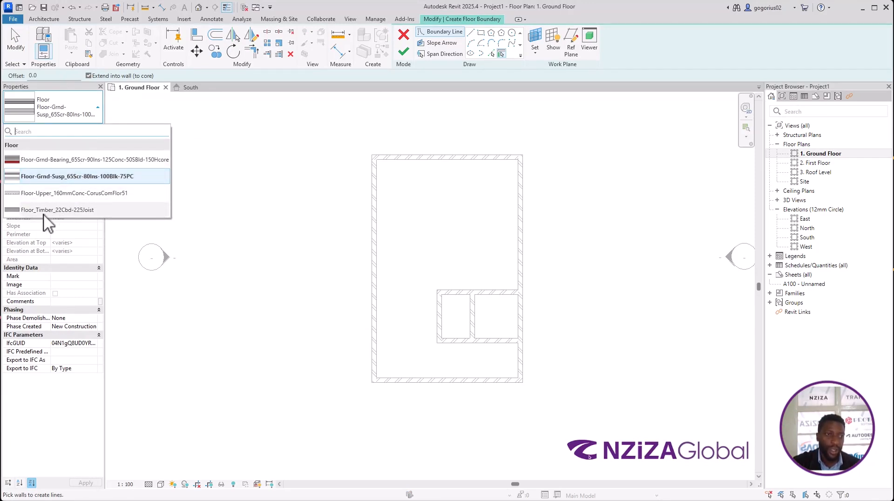
left_click(70, 211)
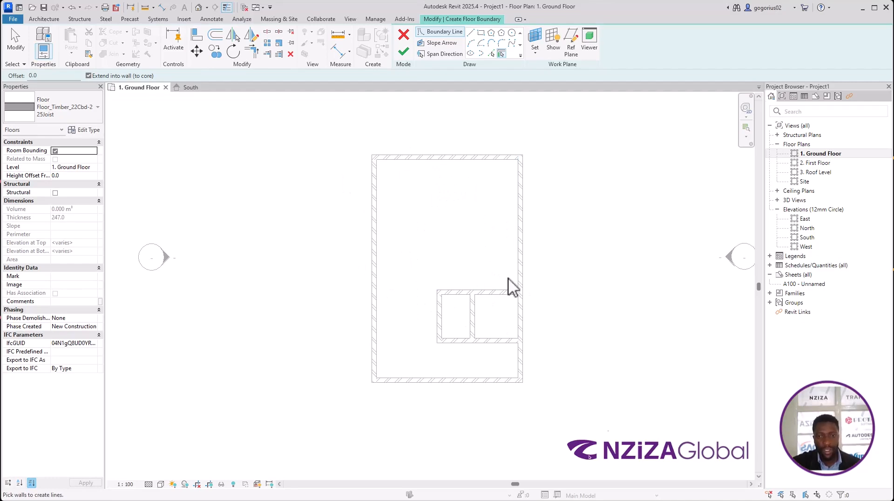
Step: Check how the slab projects beyond the walls in the curriculum PDF's house illustration in Edge, returning to Revit
key("super")
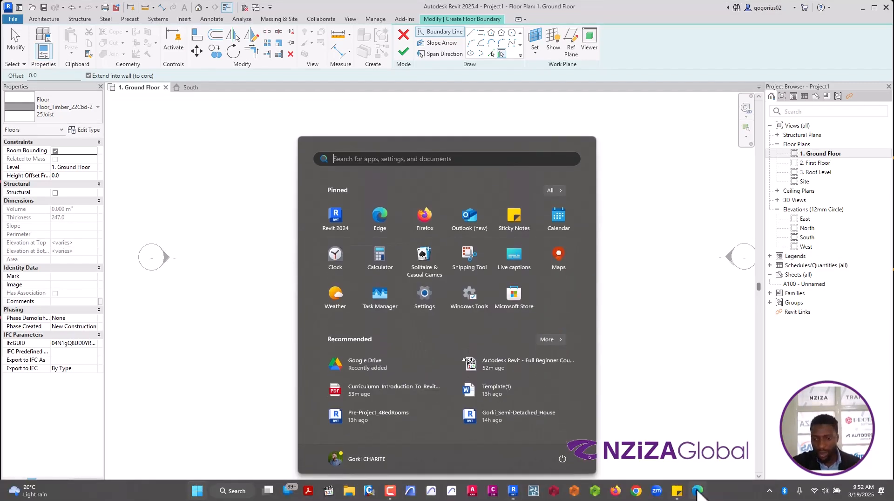
mouse_move(697, 490)
left_click(707, 453)
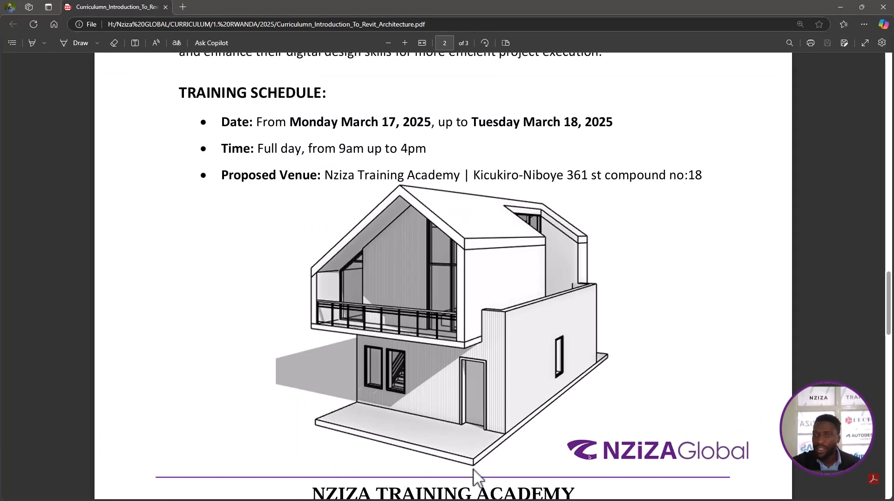
left_click(840, 8)
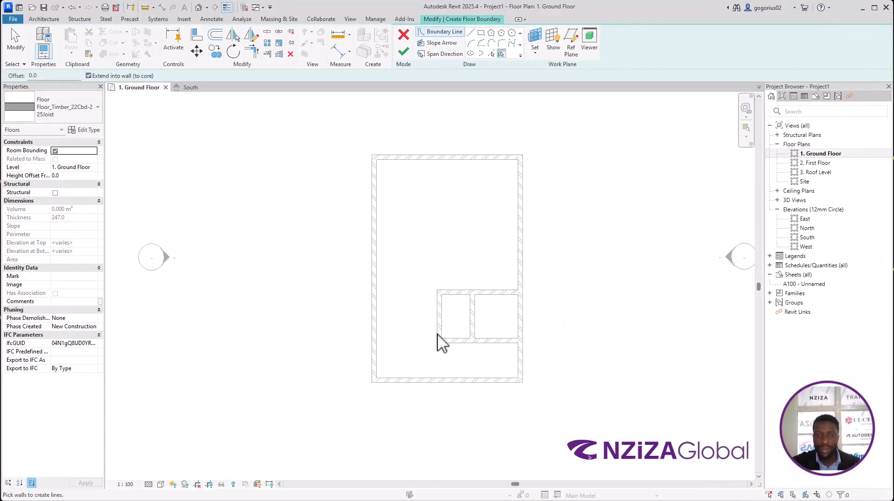
Step: Sketch a rectangular floor boundary around the building, from the upper-left to the lower-right outer corner of the exterior walls
left_click(481, 33)
scroll(366, 155, "up", 2)
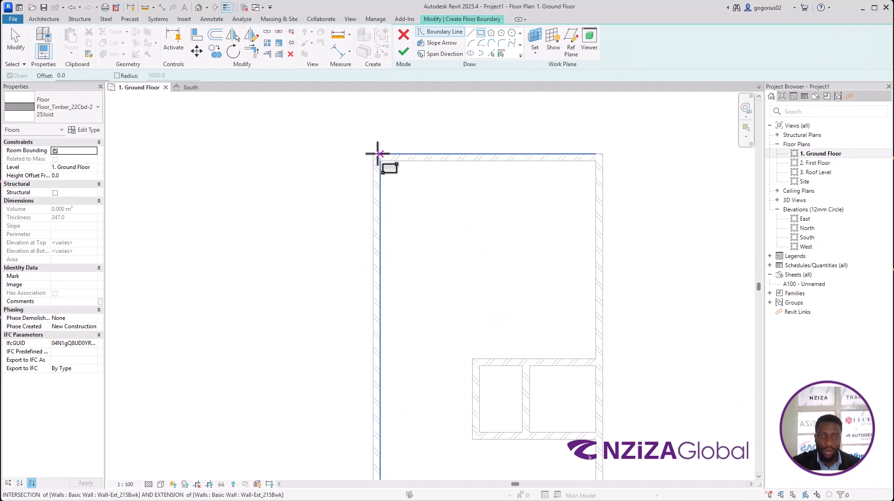
left_click(372, 154)
scroll(416, 201, "down", 1)
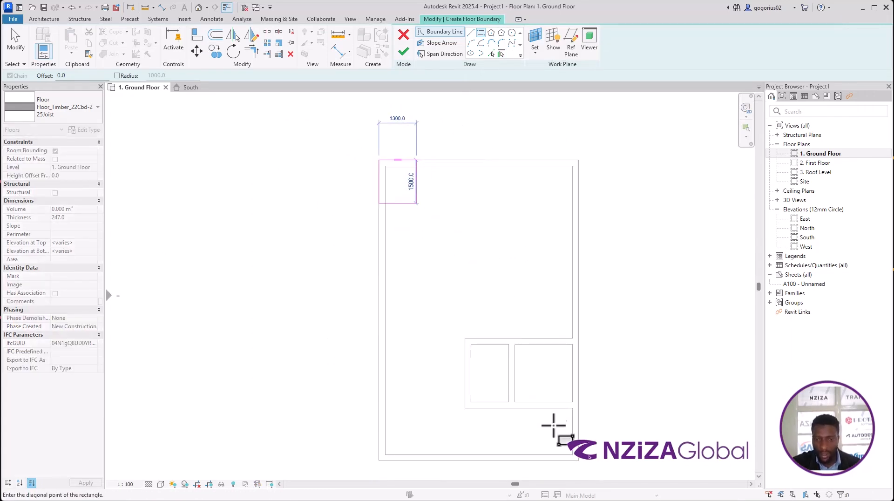
scroll(517, 354, "down", 1)
left_click(539, 397)
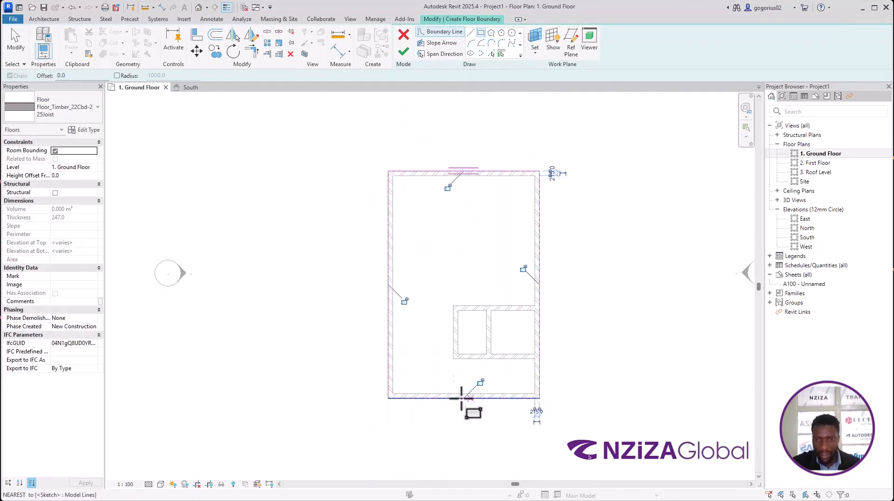
key("Escape")
key("Escape")
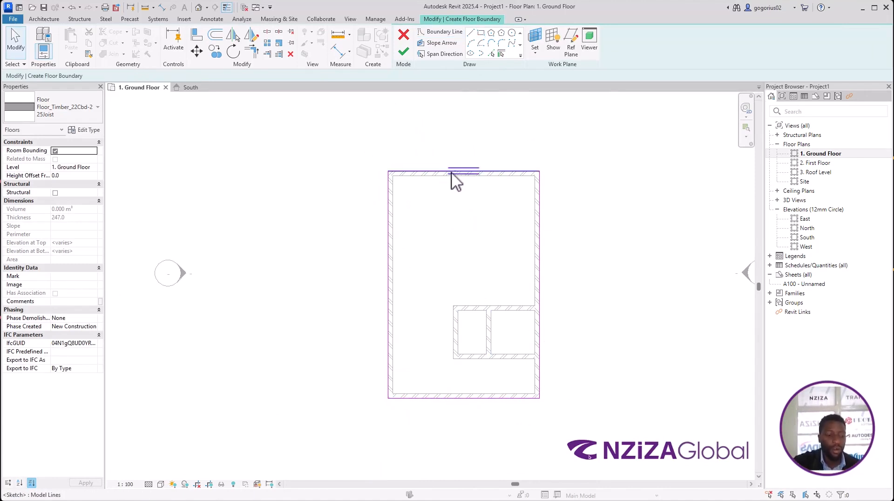
Step: Move the floor's upper boundary line outward and set it 1000 mm beyond the upper exterior wall's outer face
left_click(455, 179)
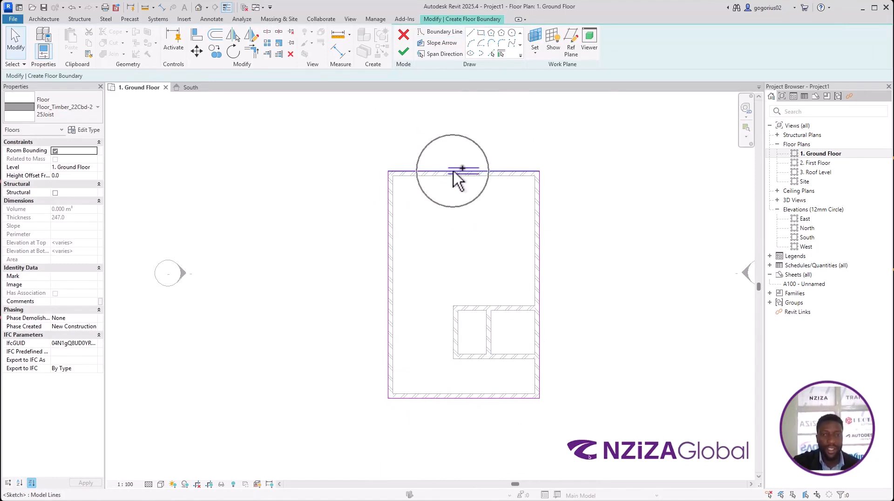
left_click(466, 404)
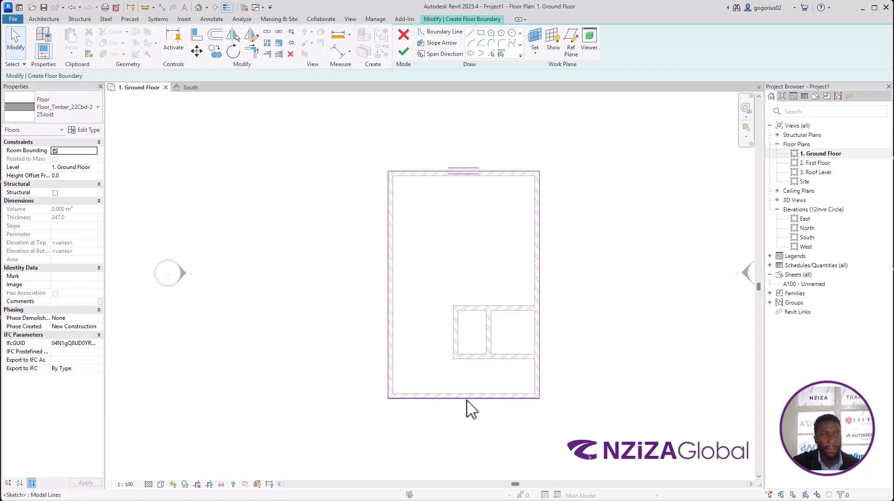
left_click(435, 171)
left_click_drag(429, 172, 429, 143)
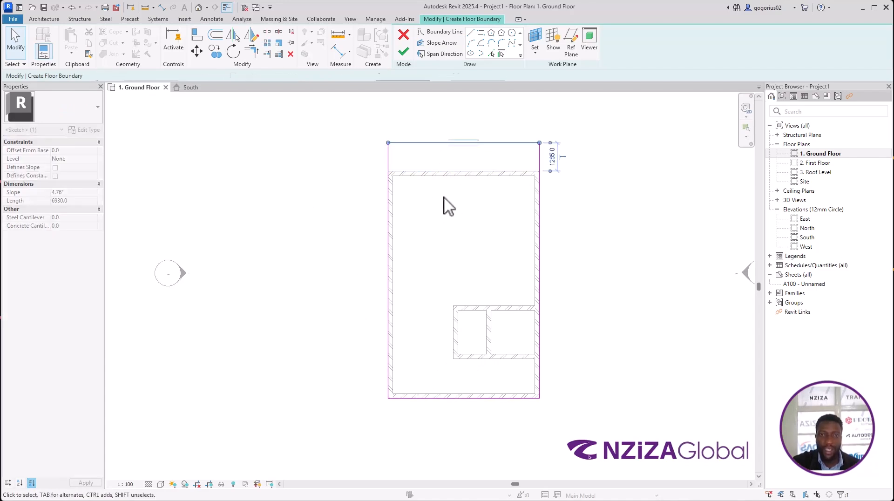
left_click(466, 271)
left_click(440, 144)
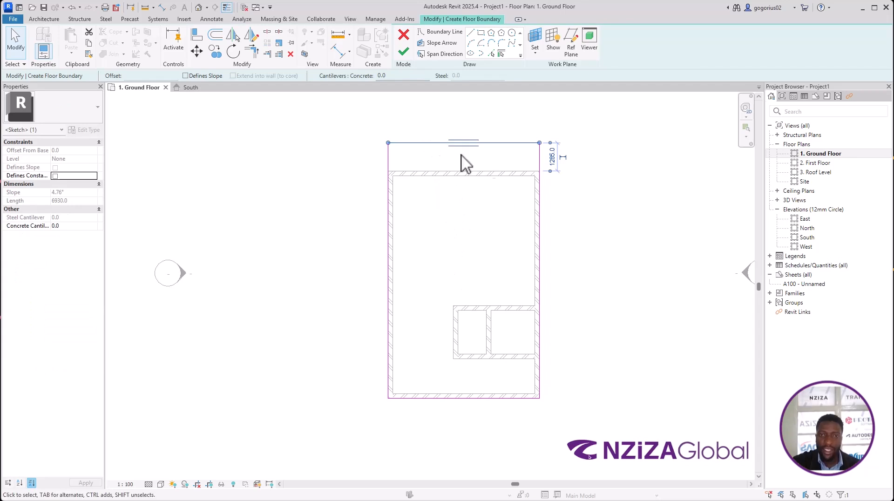
left_click(552, 158)
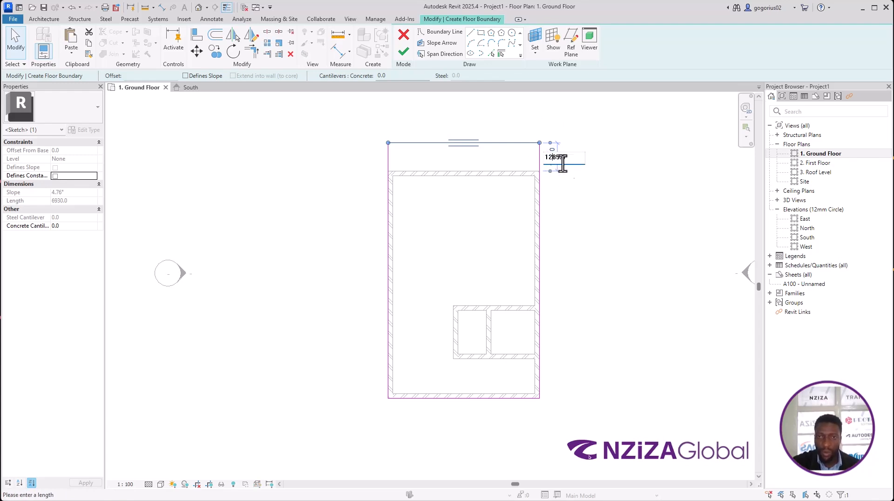
left_click_drag(564, 159, 521, 161)
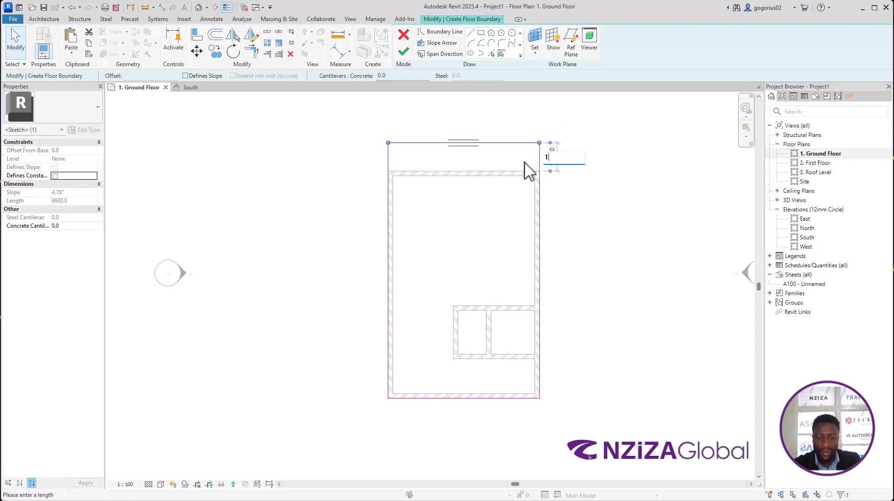
key("Return")
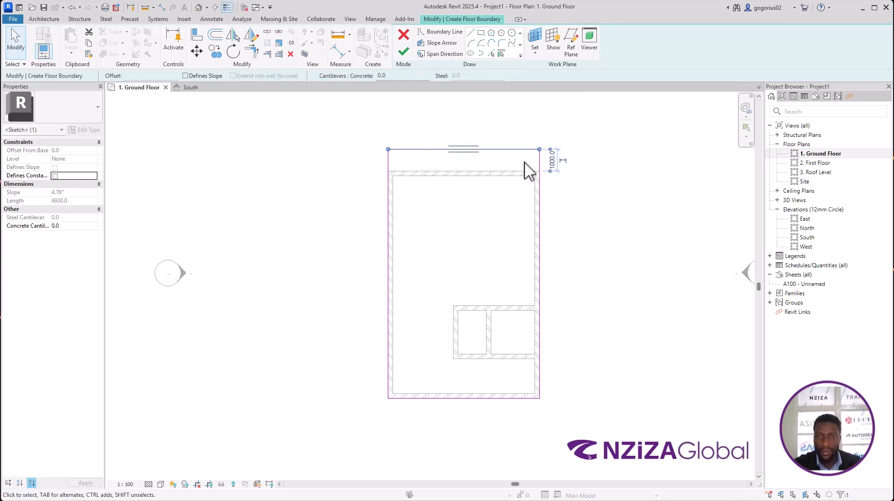
left_click(634, 294)
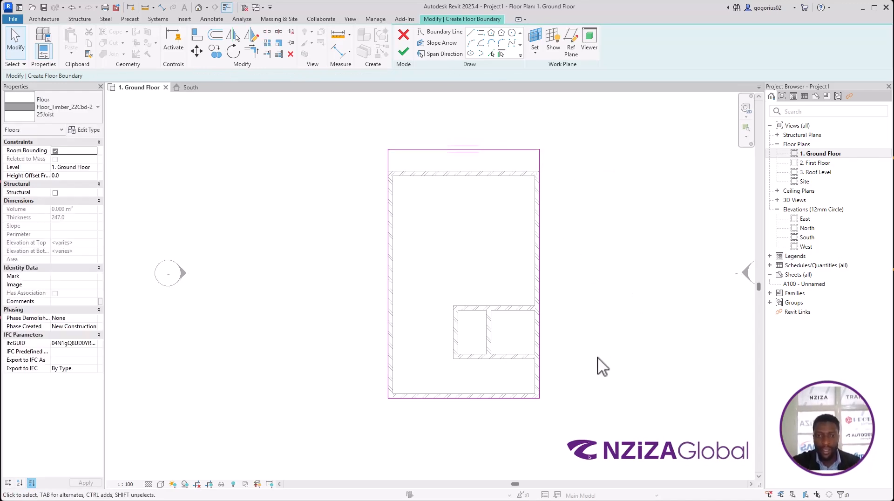
Step: Move the floor's lower boundary line 2000 mm beyond the lower exterior wall's outer face and finish the floor sketch
left_click(504, 398)
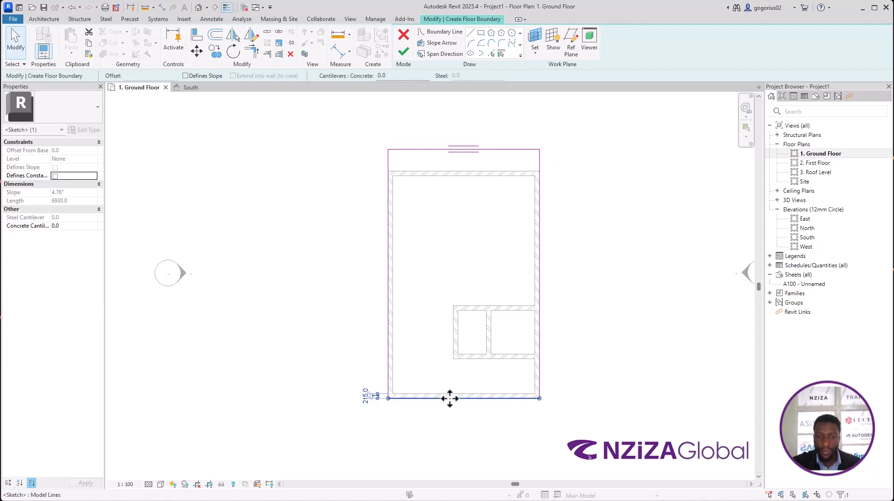
left_click_drag(450, 399, 448, 415)
left_click(567, 410)
left_click(500, 415)
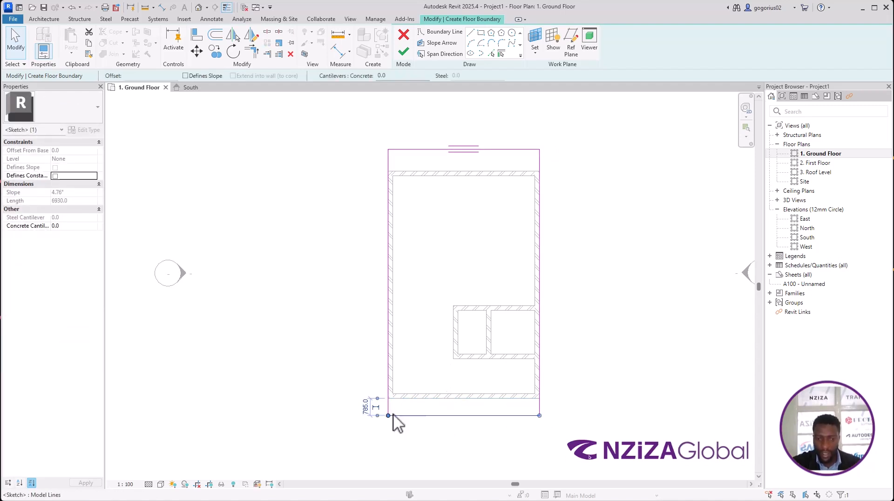
left_click(366, 407)
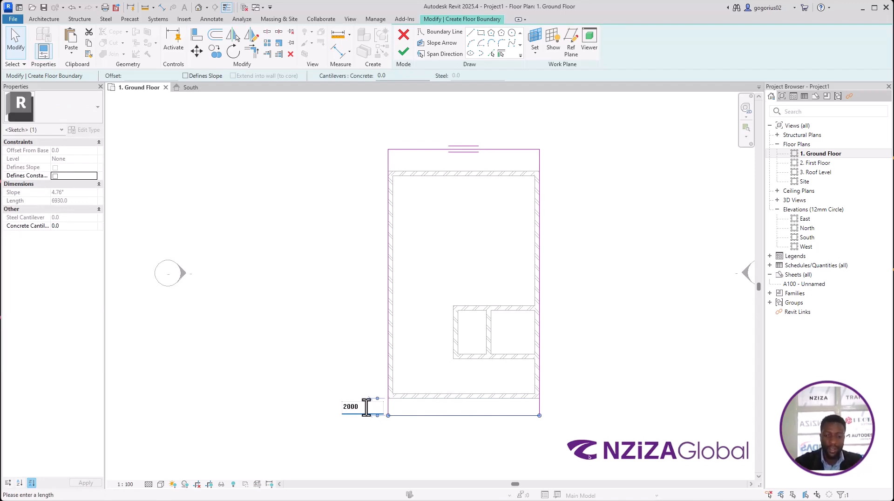
key("Return")
left_click(264, 253)
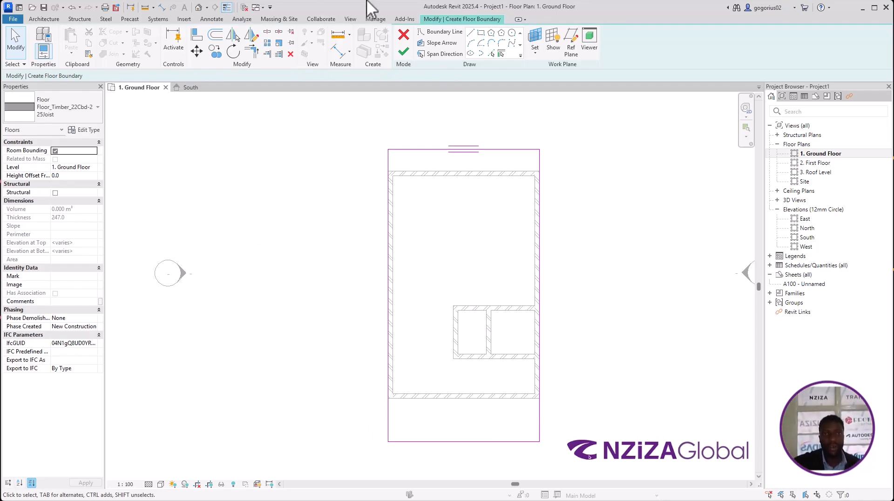
left_click(407, 52)
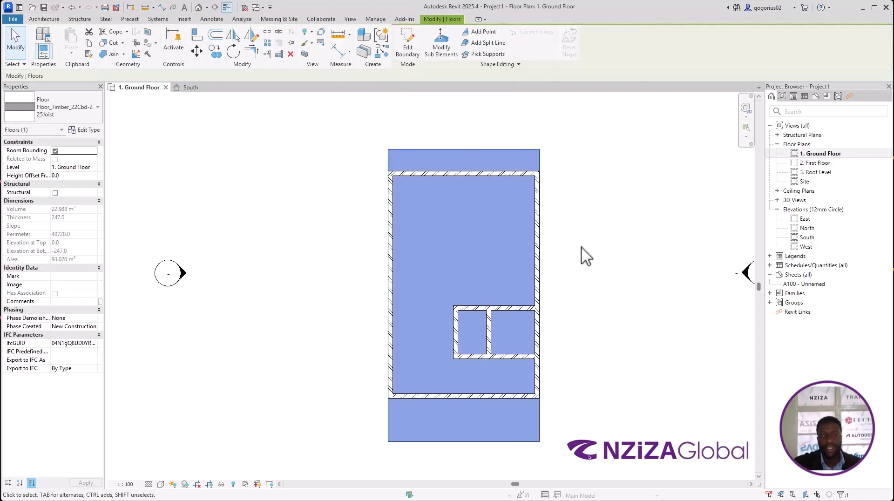
left_click(587, 252)
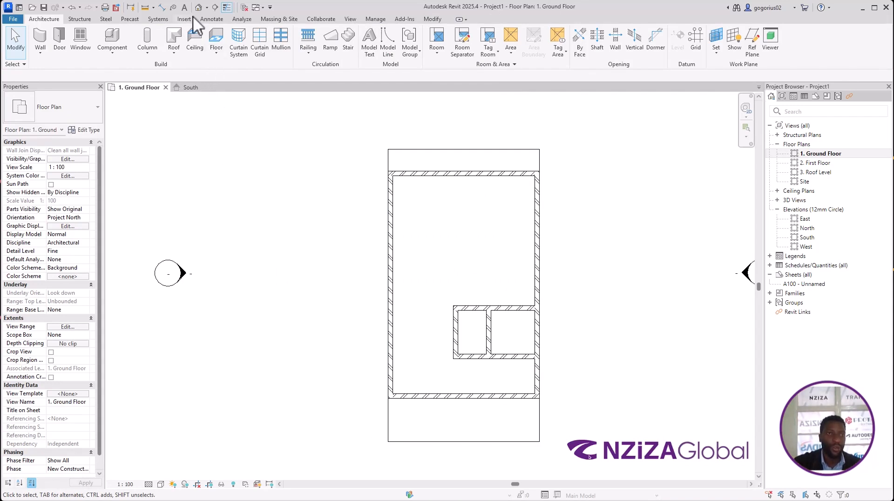
Step: Open the default 3D view and inspect the floor slab's projections at the front and back of the building
key("ctrl")
key("ctrl")
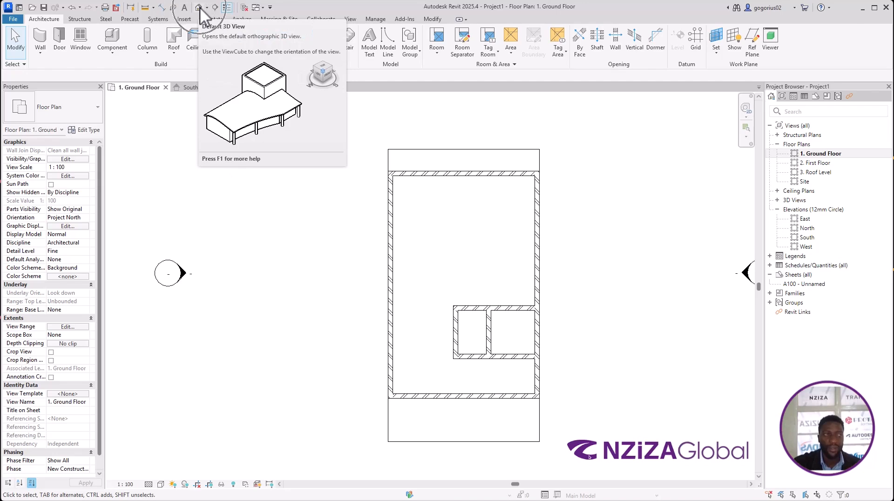
left_click(199, 8)
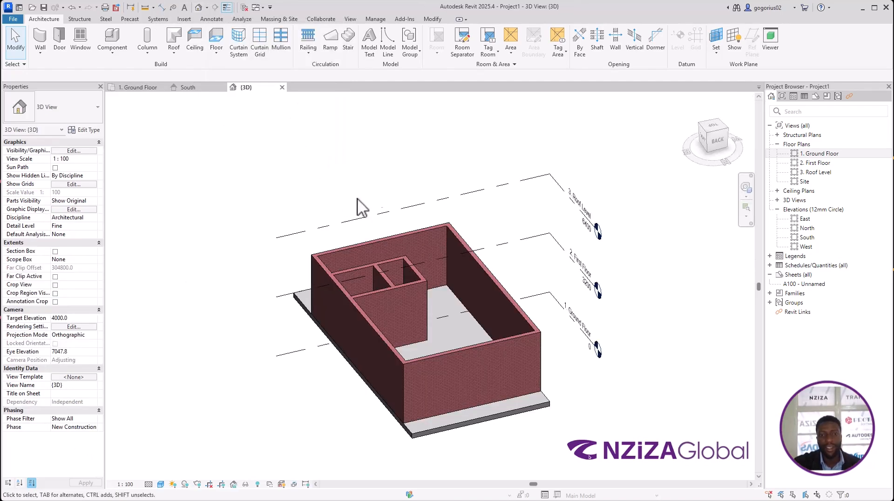
middle_click_drag(343, 368, 577, 350, "shift")
middle_click_drag(426, 389, 488, 356, "shift")
scroll(413, 397, "up", 3)
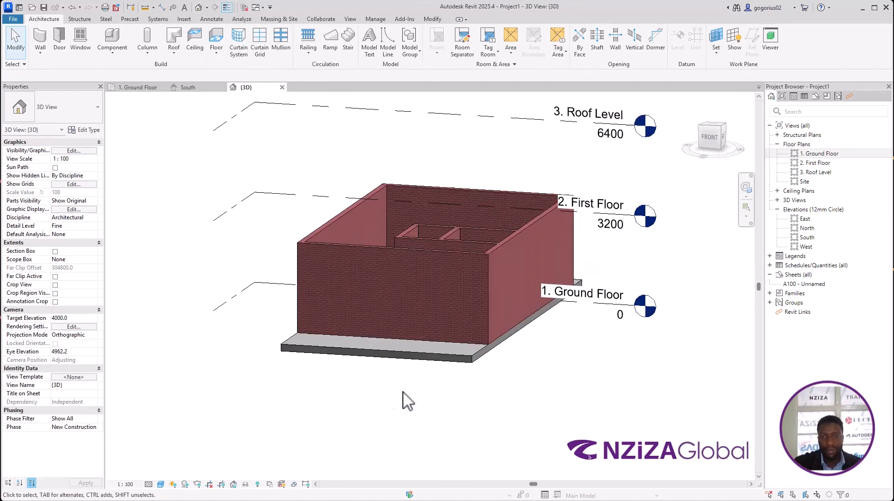
mouse_move(467, 396)
middle_mouse_down("shift")
mouse_move(606, 398)
mouse_move(447, 392)
mouse_move(435, 383)
mouse_move(505, 375)
middle_mouse_up("shift")
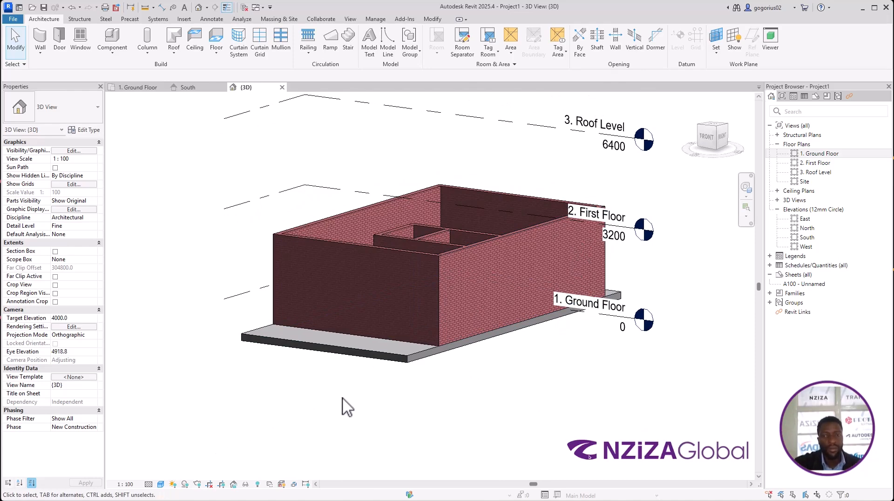
middle_click_drag(342, 408, 386, 413, "shift")
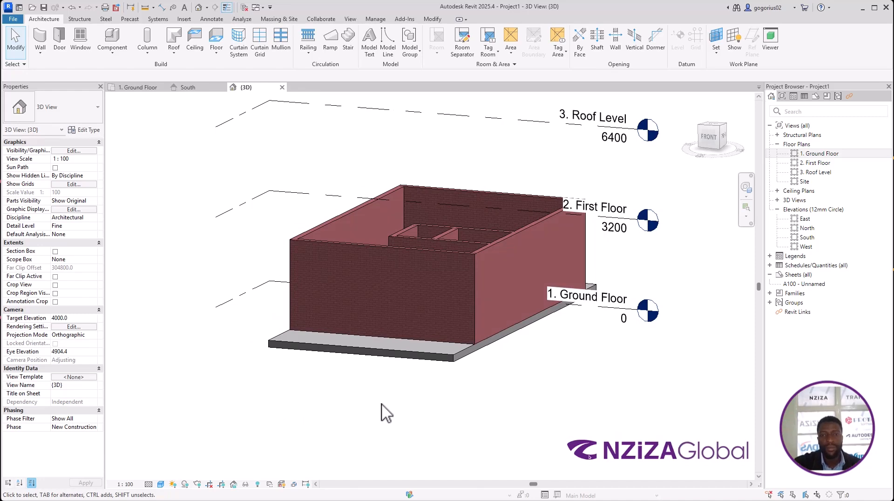
scroll(558, 382, "up", 4)
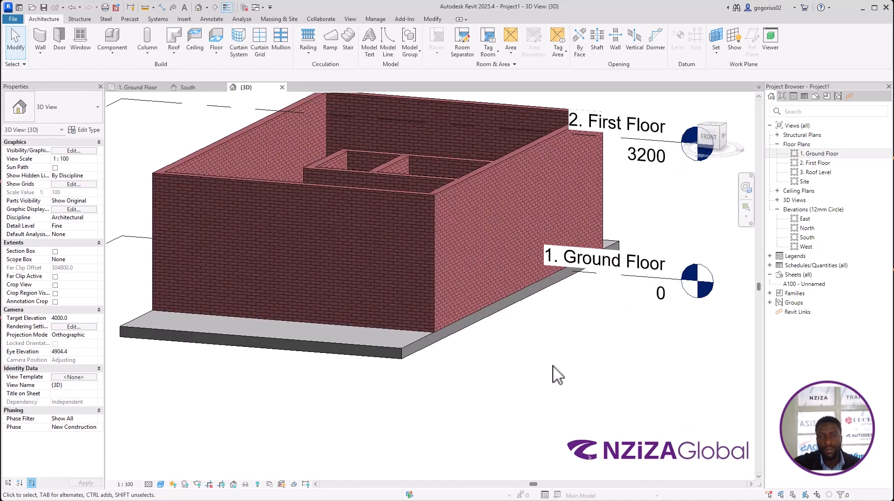
scroll(454, 446, "down", 3)
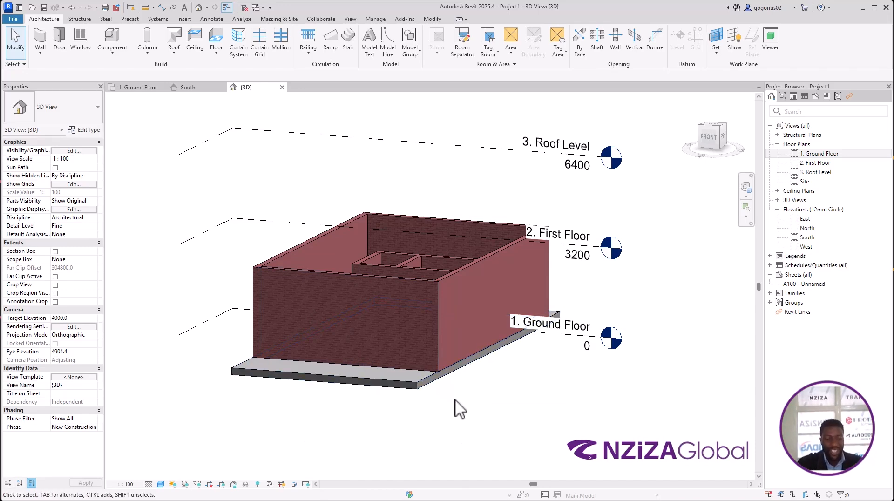
mouse_move(498, 372)
middle_mouse_down("shift")
mouse_move(482, 383)
mouse_move(521, 386)
mouse_move(496, 379)
middle_mouse_up("shift")
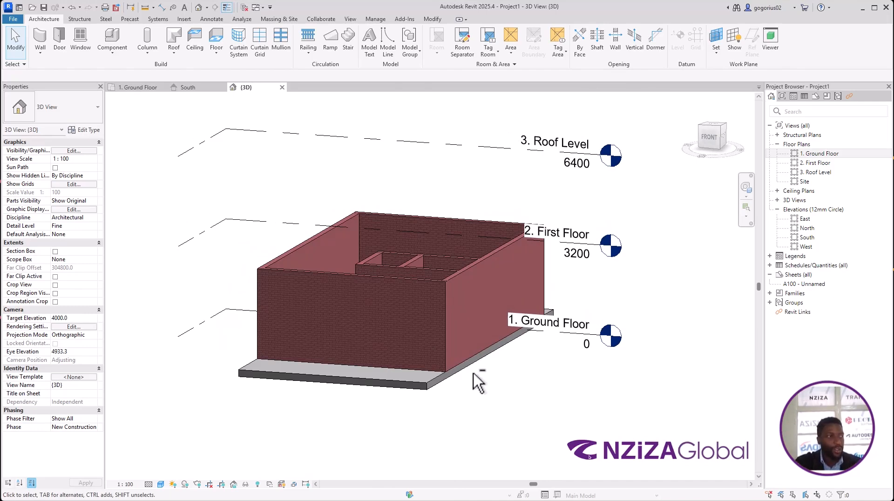
middle_click_drag(473, 373, 447, 397, "shift")
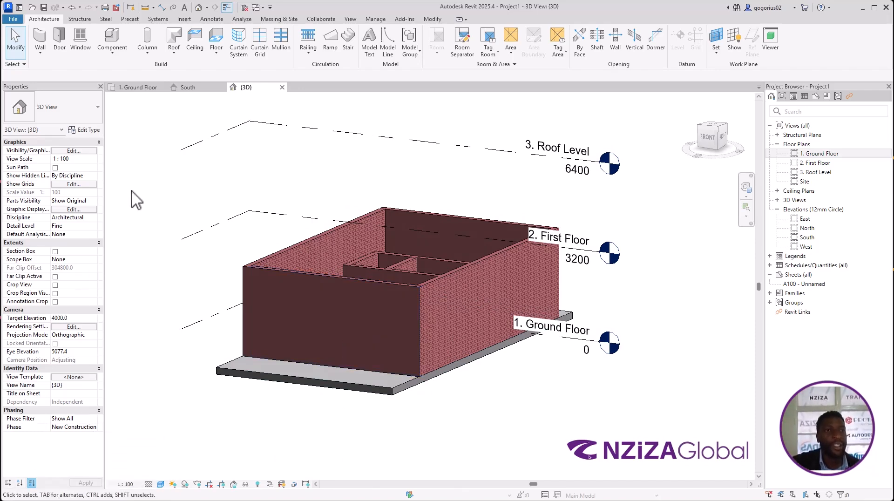
Step: On the ground floor plan, place a Doors_IntSgl 910x2110mm door in the lower exterior wall, about 200 mm from the right wall's inner face
left_click(139, 87)
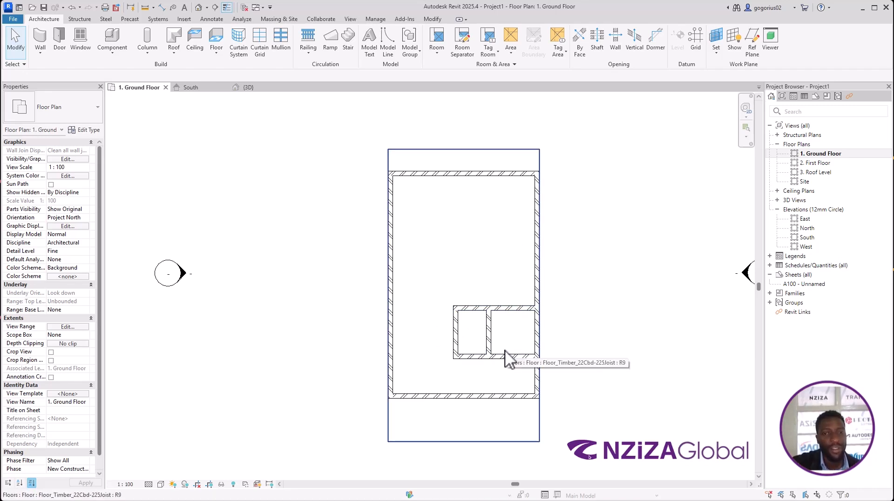
left_click(43, 22)
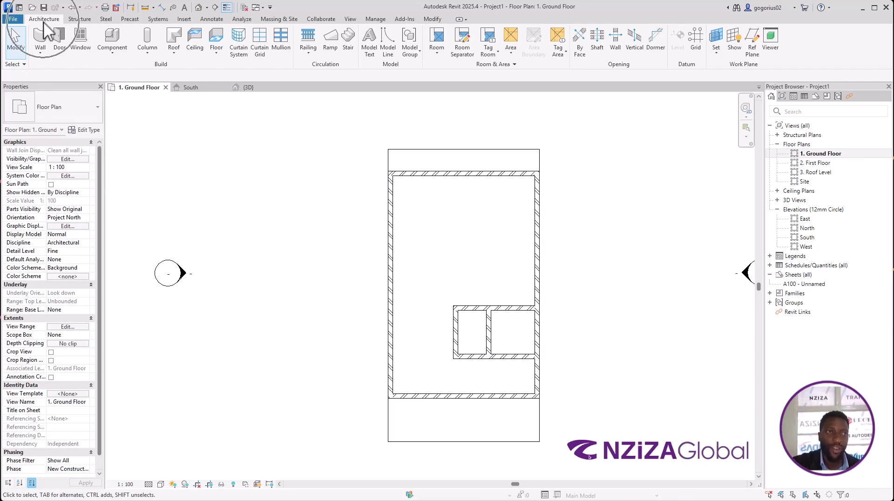
left_click(58, 40)
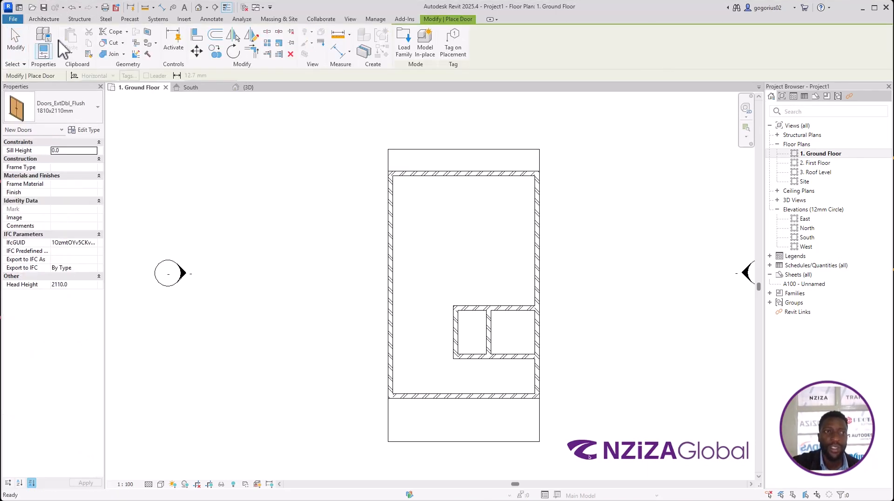
left_click(74, 107)
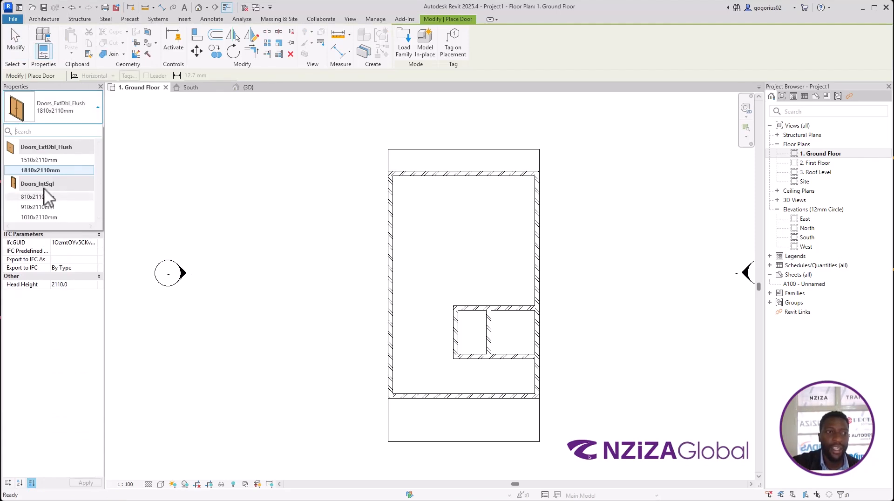
mouse_move(37, 209)
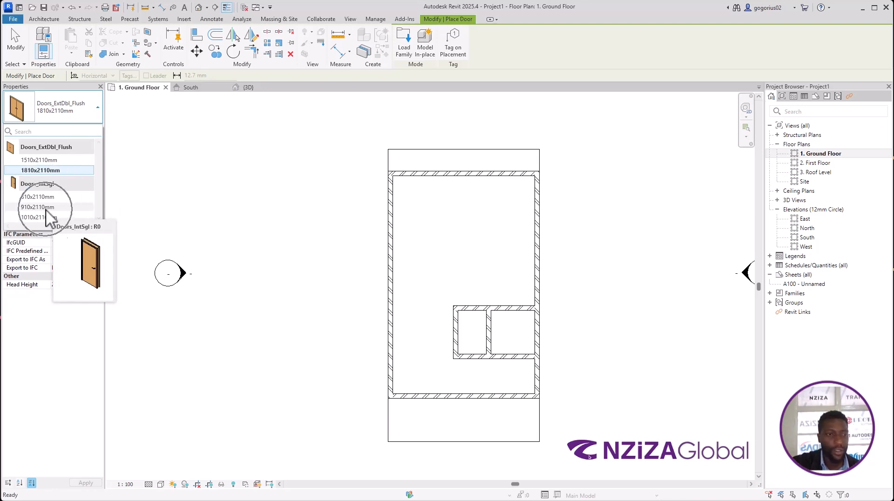
left_click(46, 209)
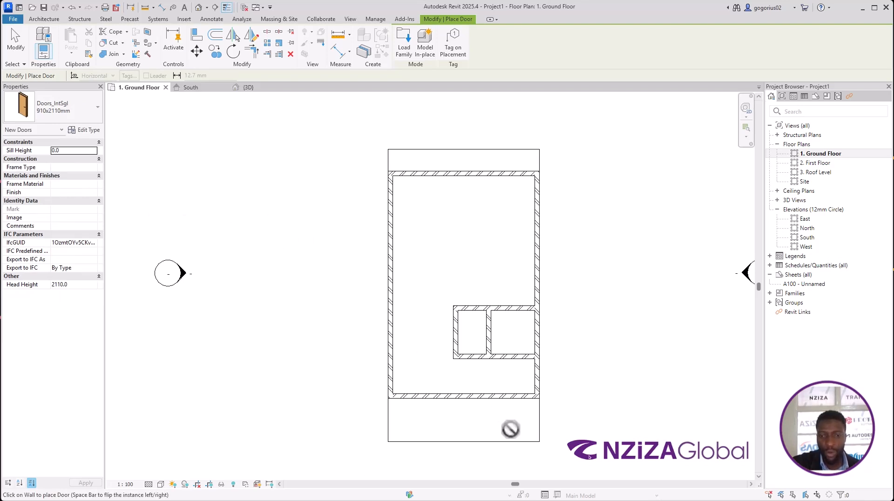
scroll(511, 415, "up", 4)
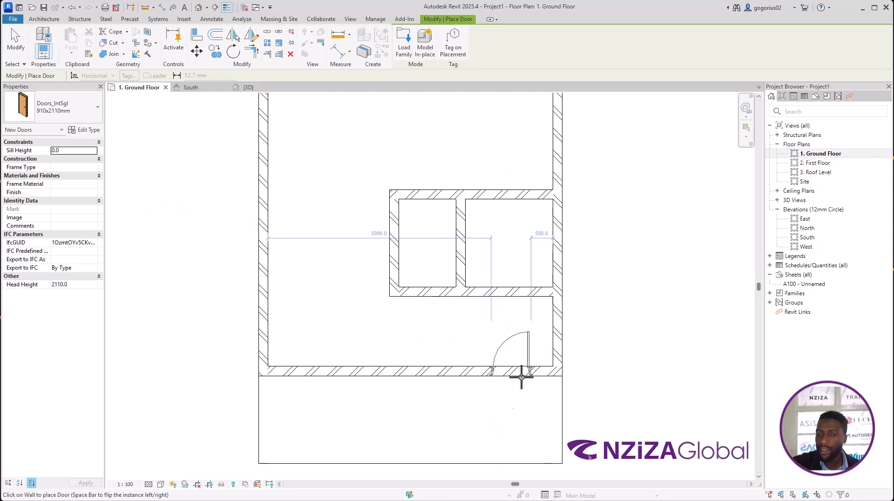
scroll(518, 375, "up", 1)
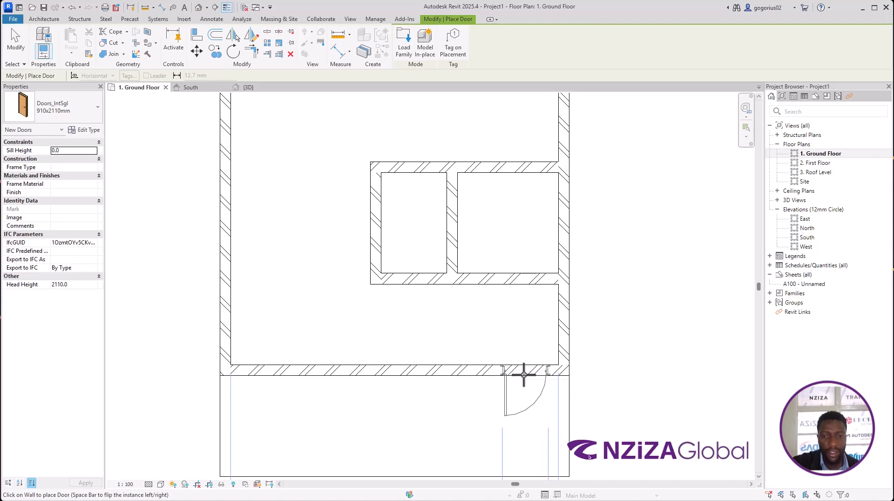
left_click(523, 373)
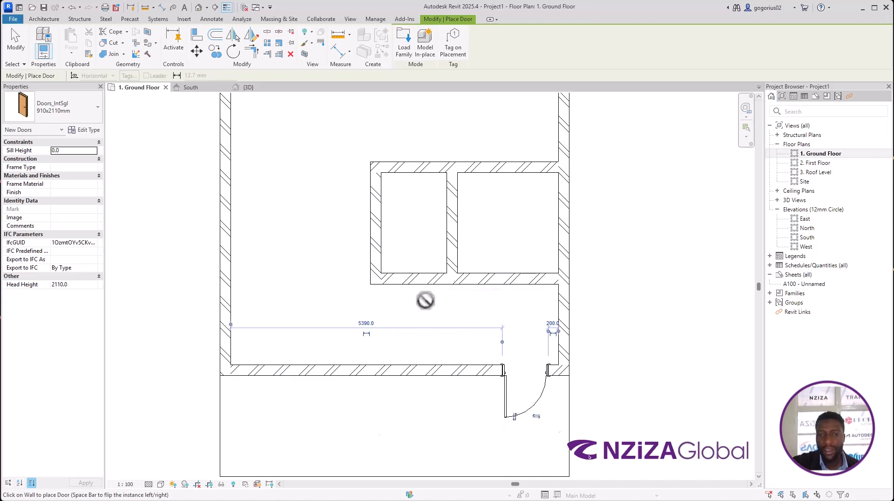
Step: Flip the new door's facing and hinge side so it swings into the building beside the right wall, and finish placing doors
scroll(529, 428, "up", 2)
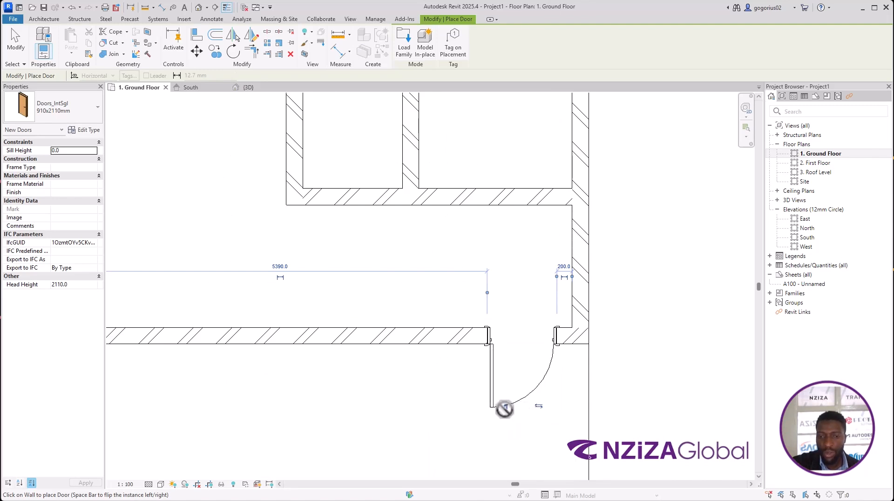
key("space")
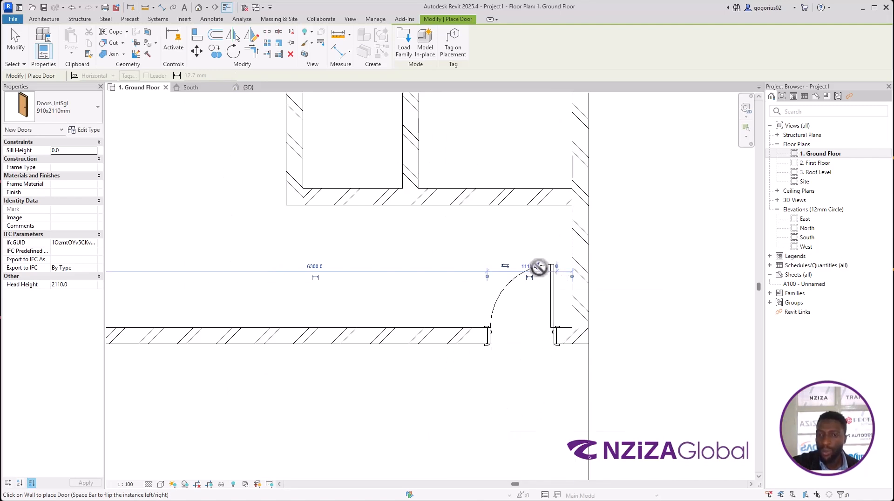
scroll(485, 261, "down", 1)
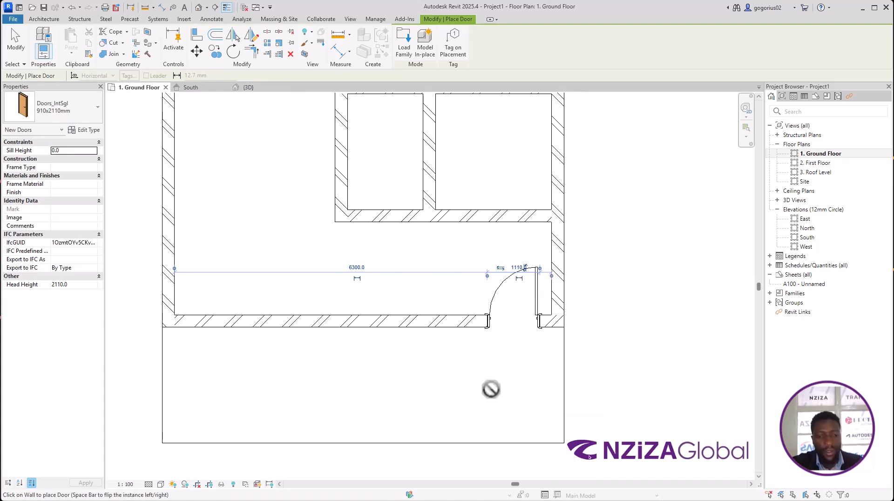
key("Escape")
key("Escape")
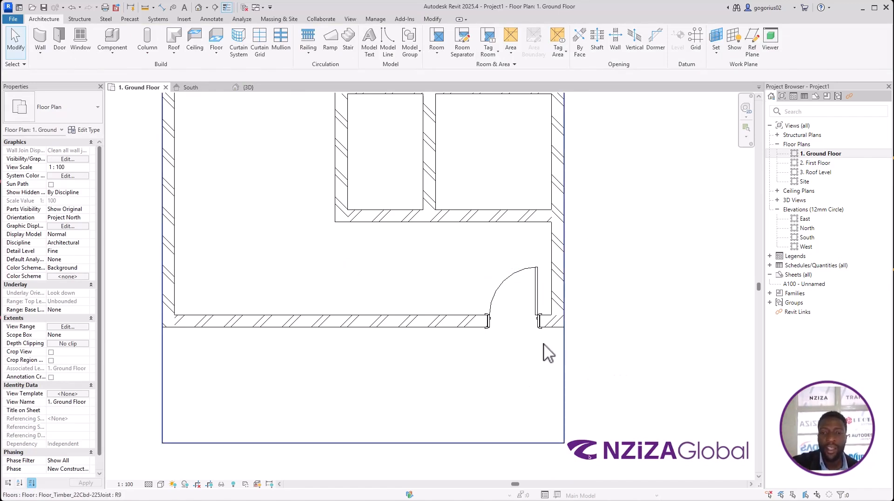
Step: Examine the entrance door's swing and its clearances to the adjacent walls in the ground floor plan
scroll(544, 356, "up", 1)
scroll(506, 350, "up", 2)
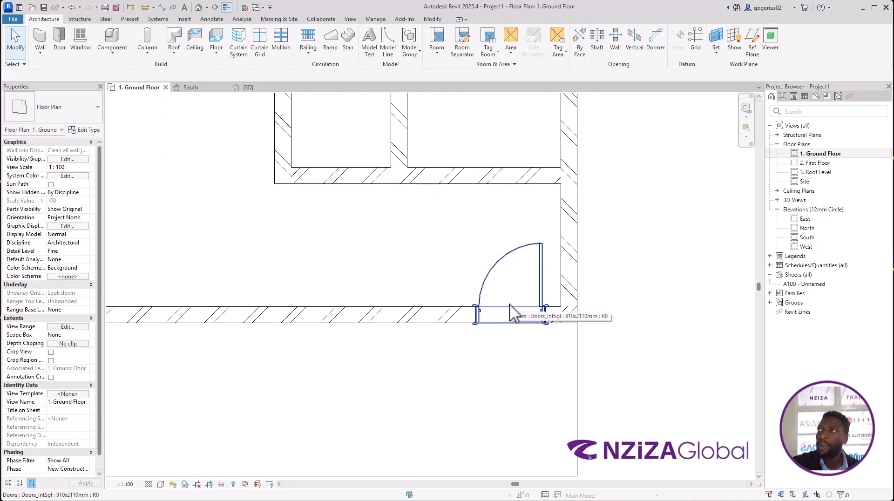
left_click(541, 255)
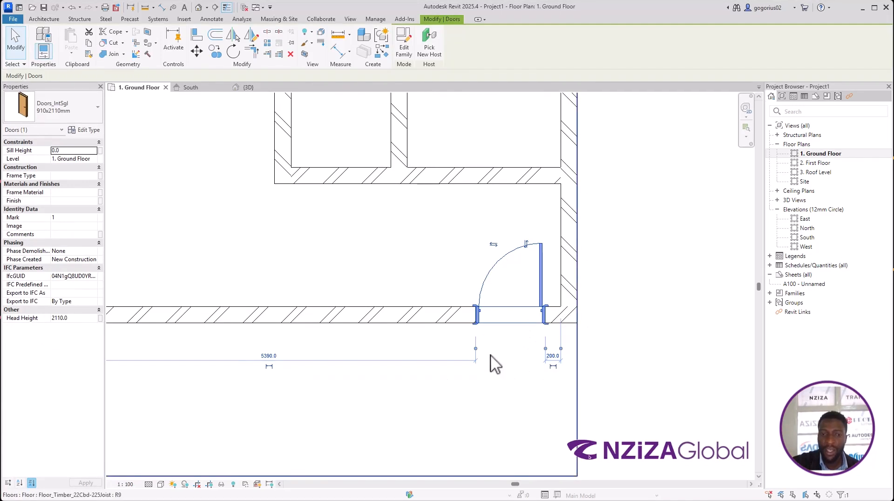
left_click(553, 361)
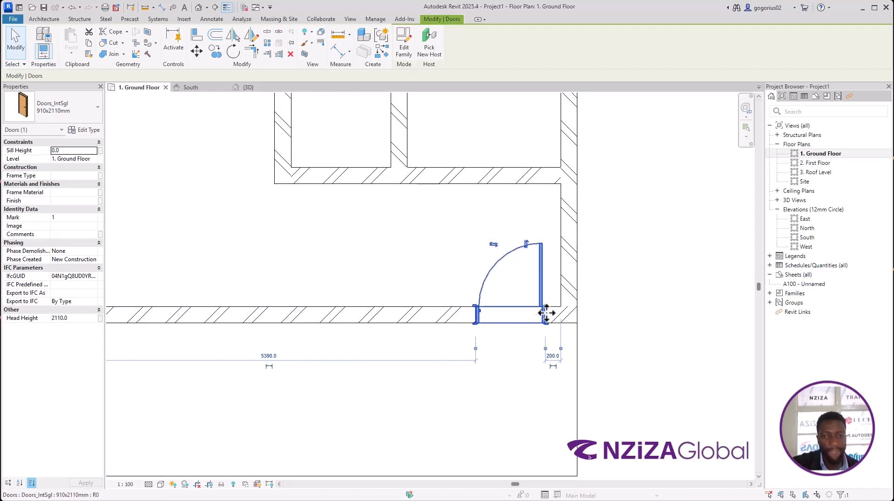
left_click(607, 329)
scroll(546, 347, "down", 3)
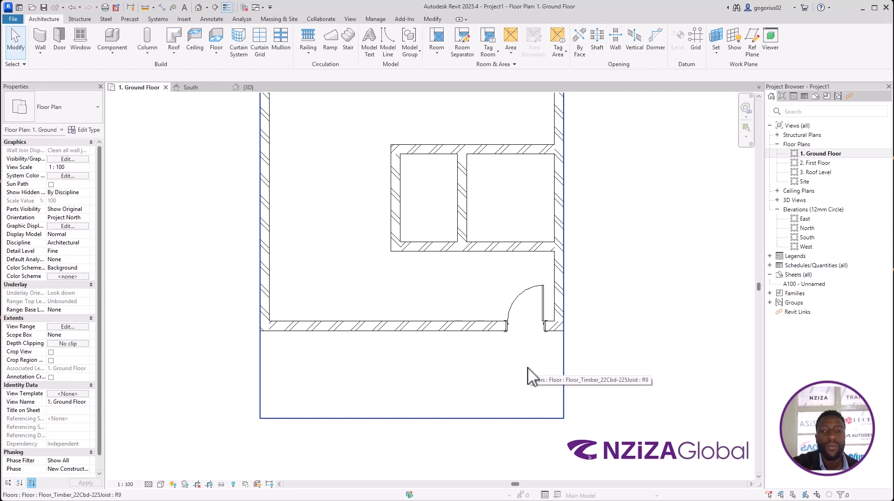
scroll(551, 319, "up", 2)
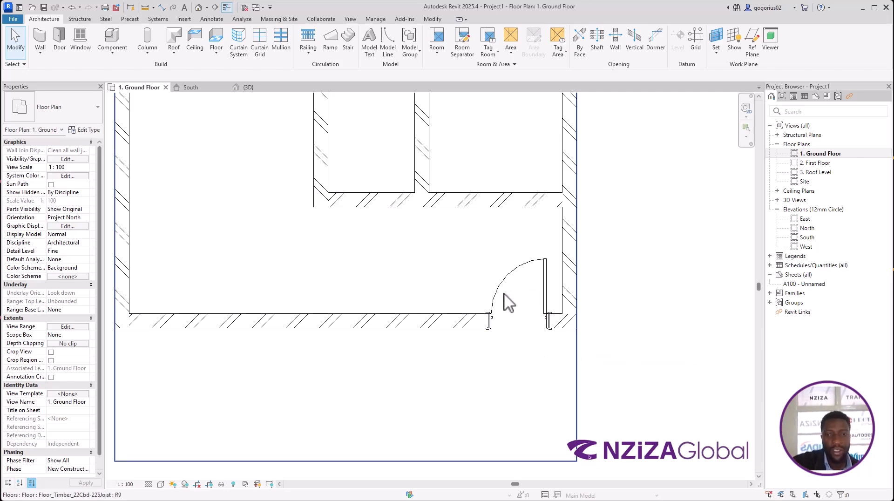
scroll(501, 374, "down", 1)
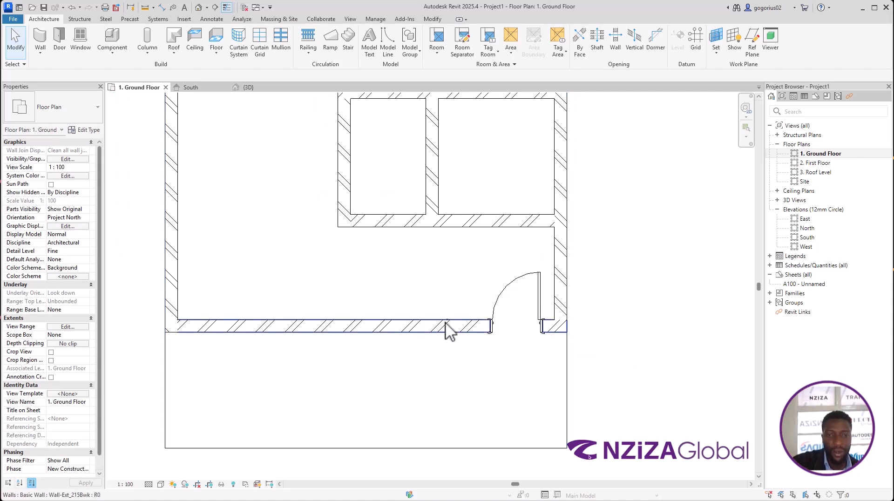
scroll(467, 319, "down", 1)
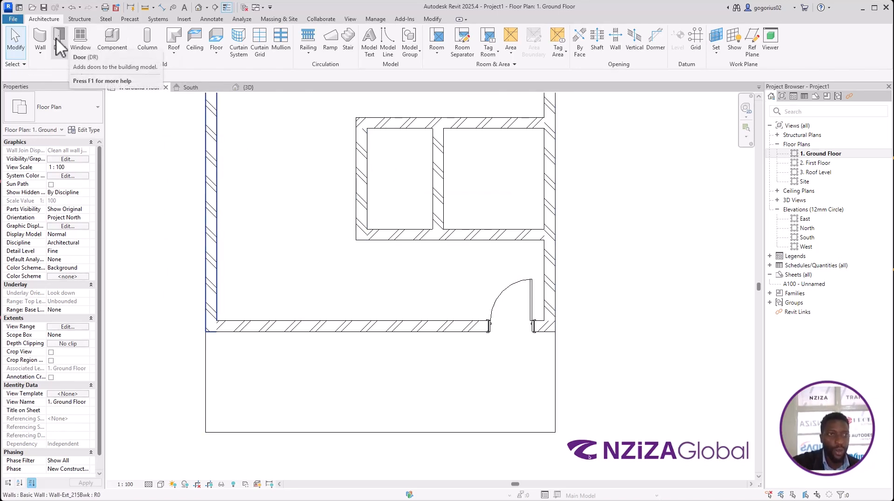
Step: Create a similar 910x2110mm door in the left wall of the small left room, swinging inward and set against its lower wall
left_click(529, 297)
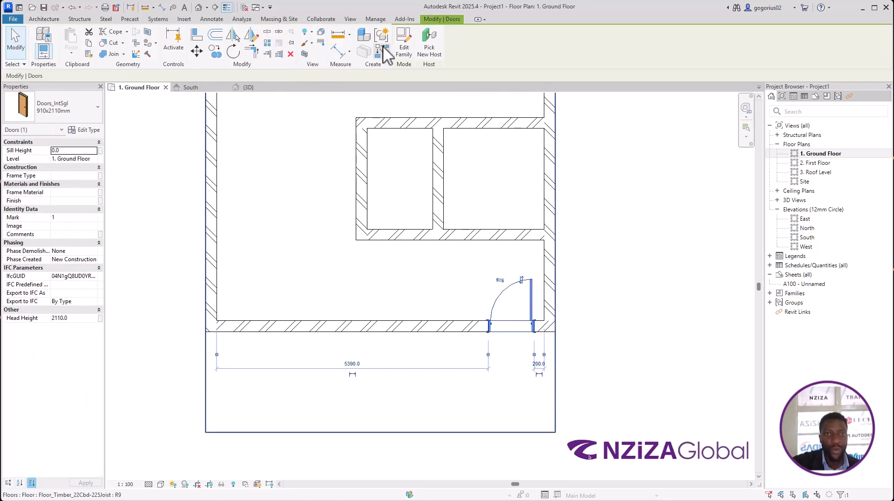
left_click(383, 49)
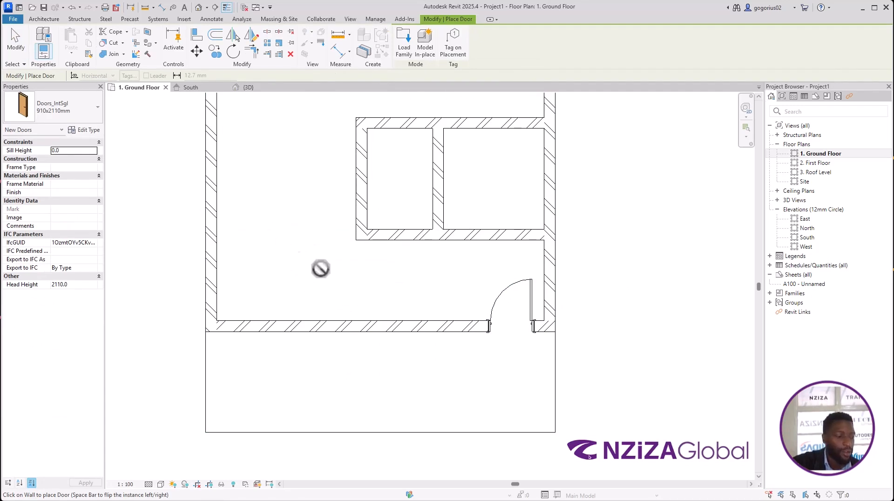
scroll(341, 219, "up", 2)
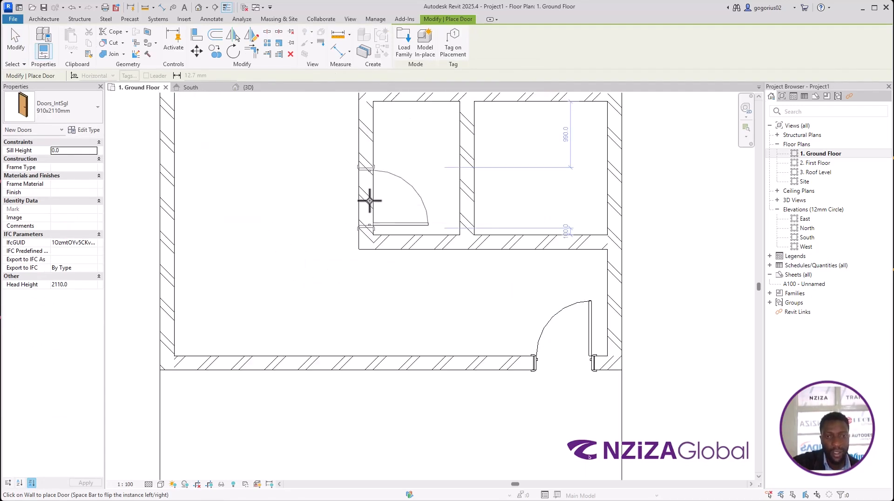
left_click(370, 202)
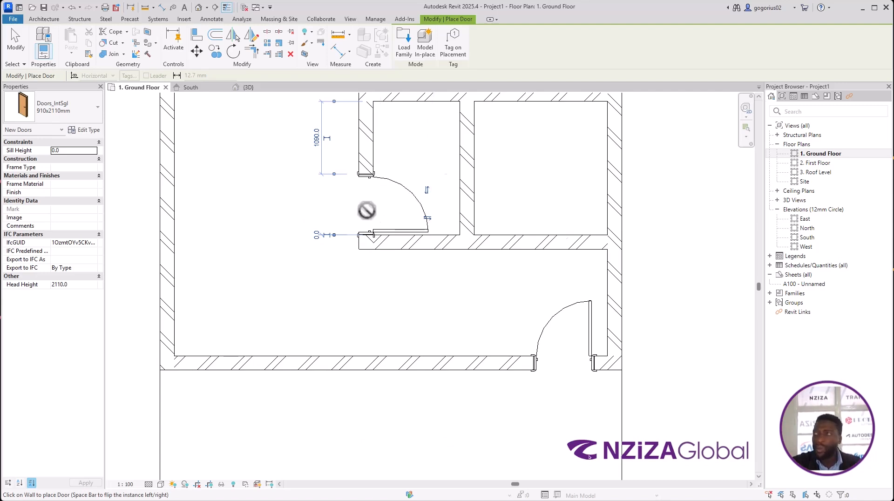
key("Escape")
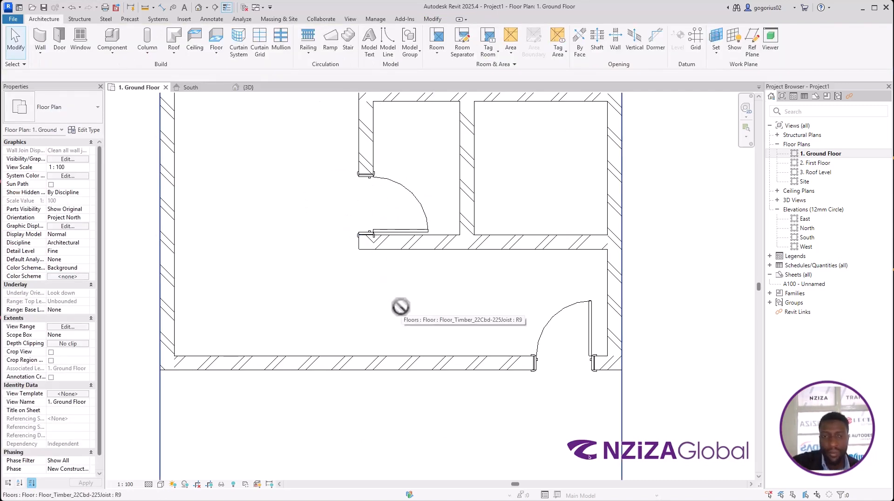
Step: Create another similar door in the upper exterior wall, about 500 mm from the left wall's inner face, hinged on the left and swinging inward
middle_click(580, 232)
middle_click(580, 232)
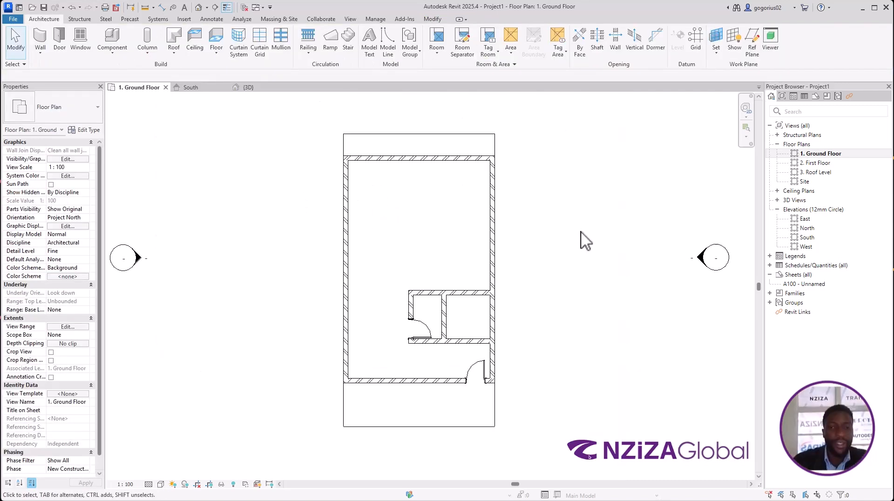
left_click(431, 331)
key("c")
key("s")
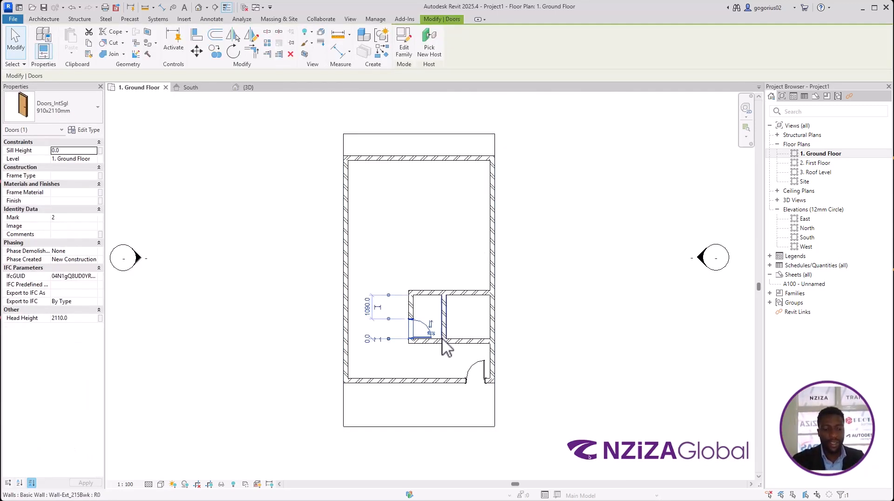
scroll(358, 149, "up", 2)
scroll(353, 151, "up", 1)
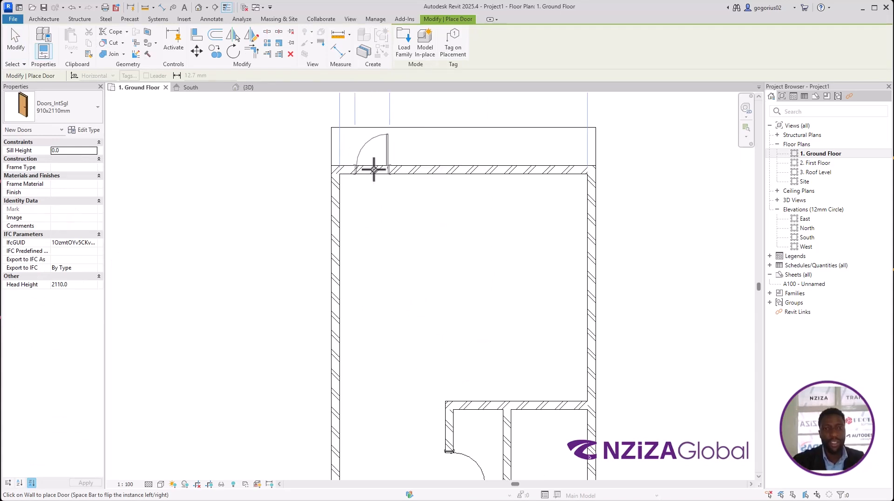
key("space")
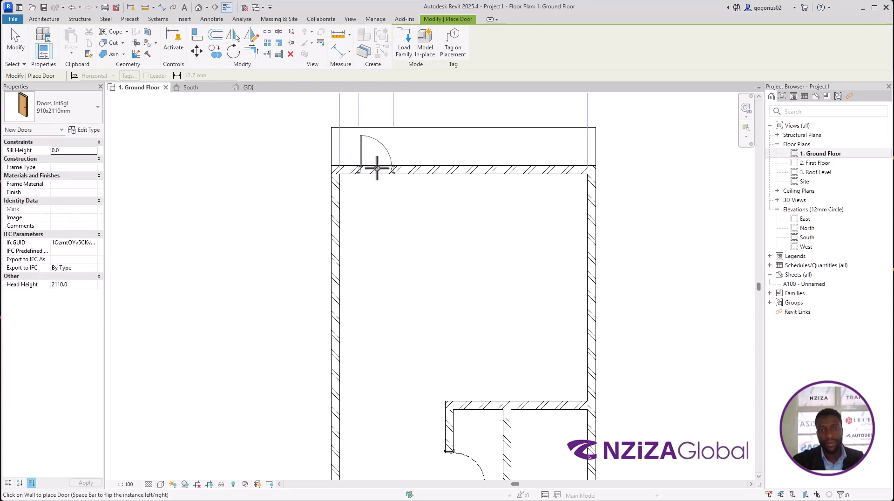
left_click(377, 167)
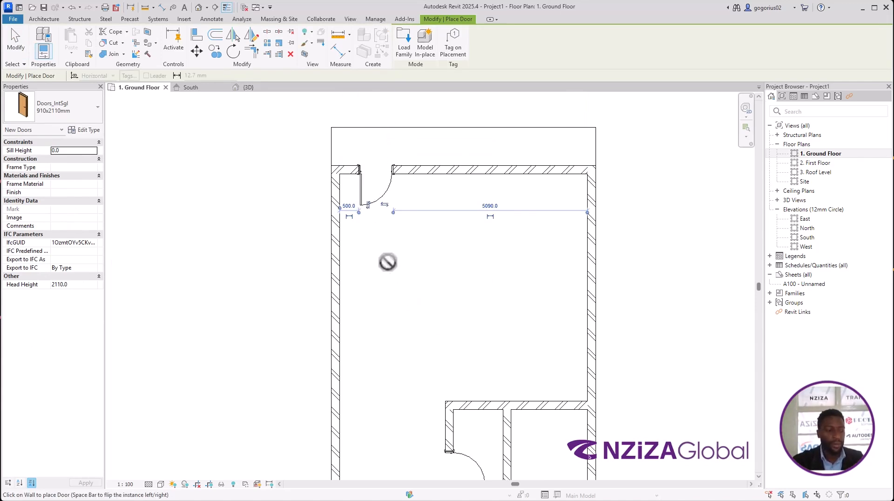
Step: Finish placing doors in the ground floor plan
scroll(391, 189, "down", 2)
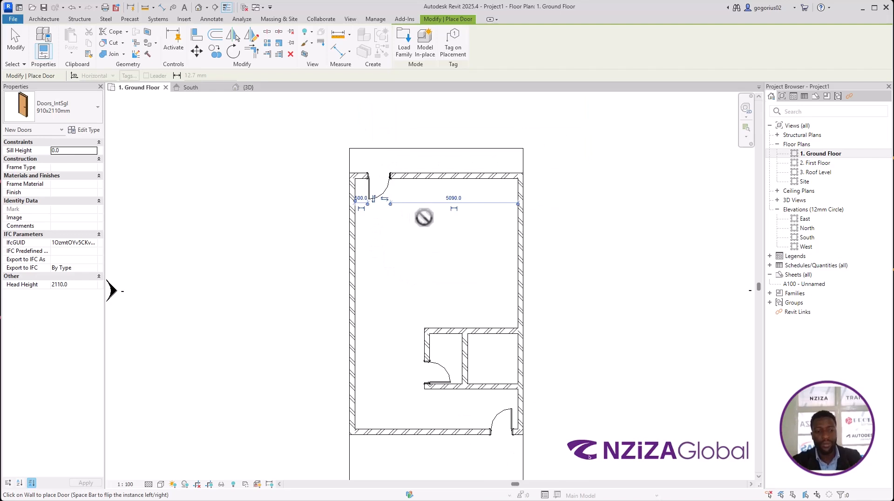
key("Escape")
key("Escape")
scroll(415, 228, "down", 1)
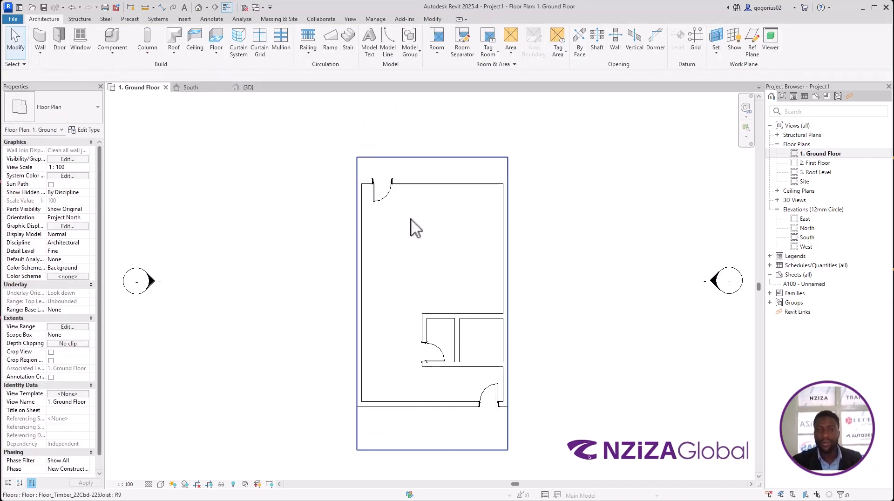
scroll(398, 321, "up", 1)
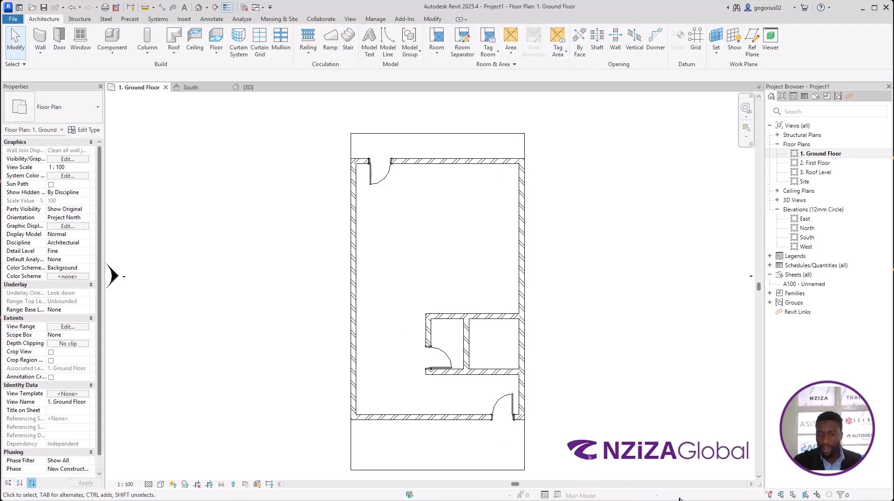
Step: Switch to the curriculum PDF in Edge to examine the house illustration, and return to Revit
key("super")
left_click(692, 496)
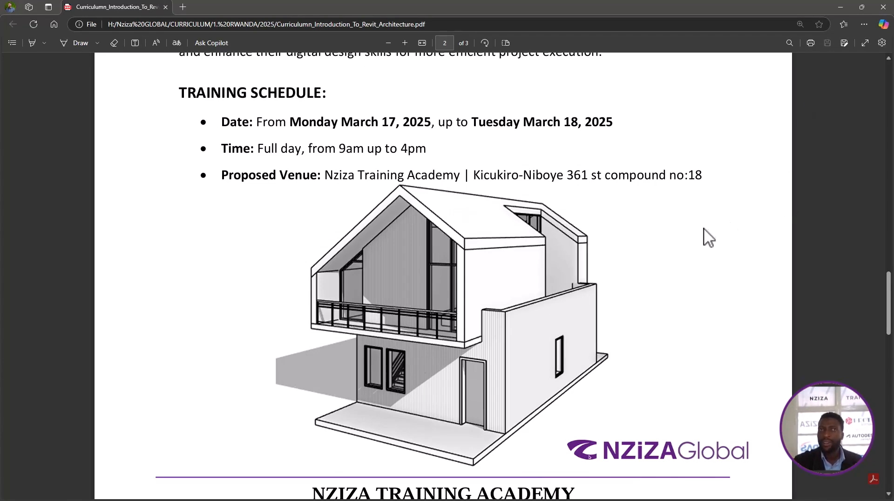
left_click(839, 8)
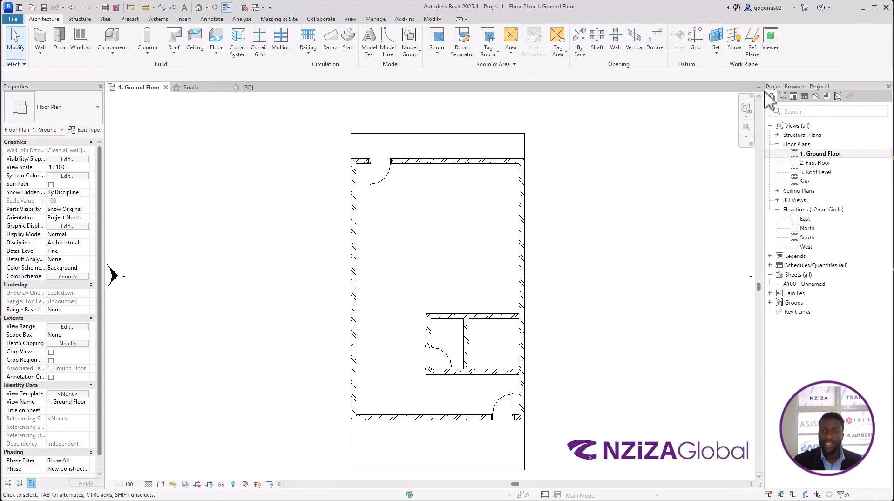
Step: Check the distances from the upper exterior wall's door to the side walls, and clear the selection
left_click(375, 179)
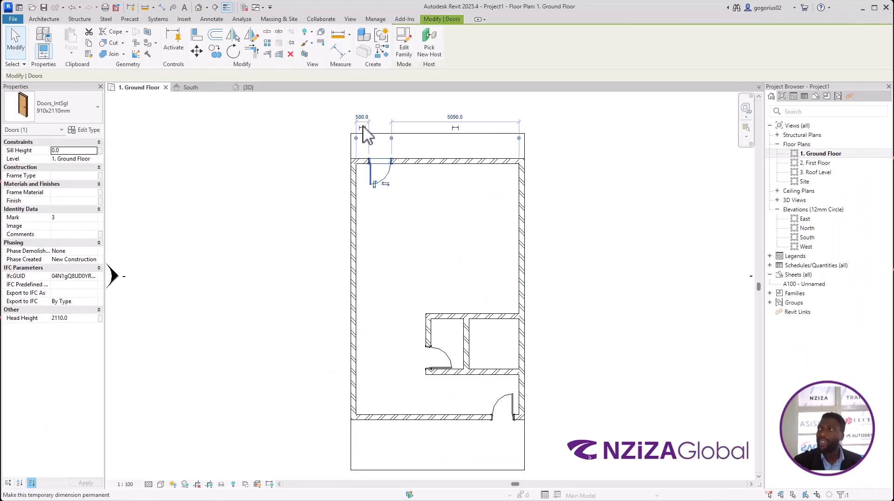
left_click(387, 220)
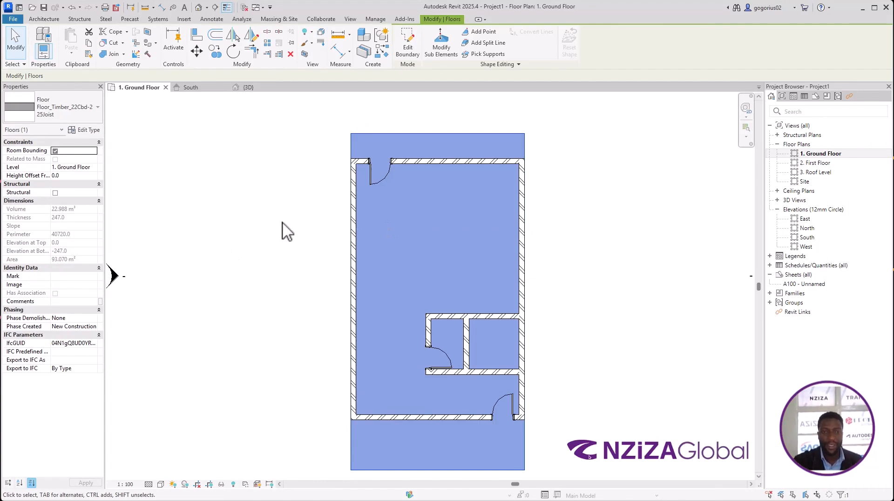
left_click(285, 231)
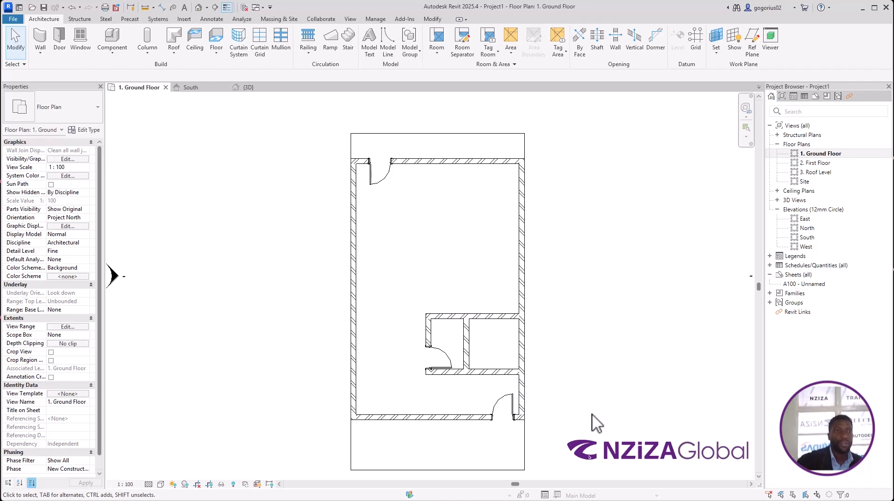
Step: Start the Window tool and review the available Windows_Sgl_Plain sizes
left_click(88, 35)
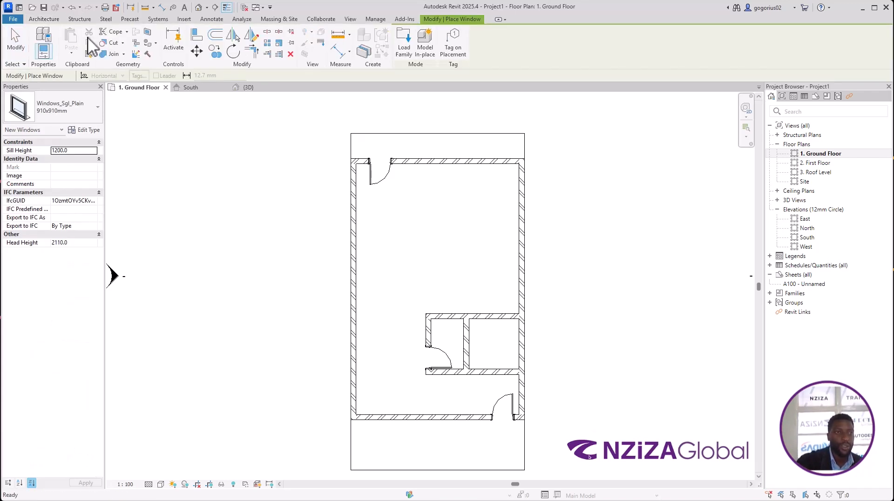
left_click(80, 102)
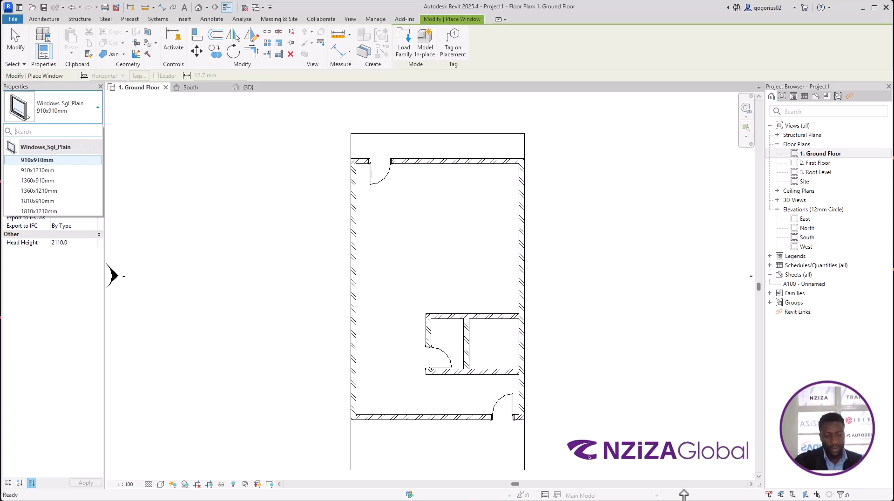
key("super")
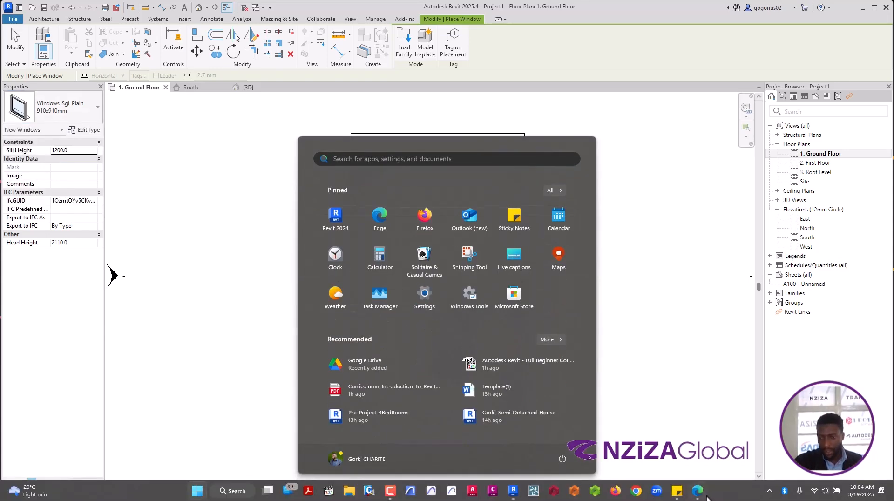
mouse_move(701, 492)
left_click(715, 458)
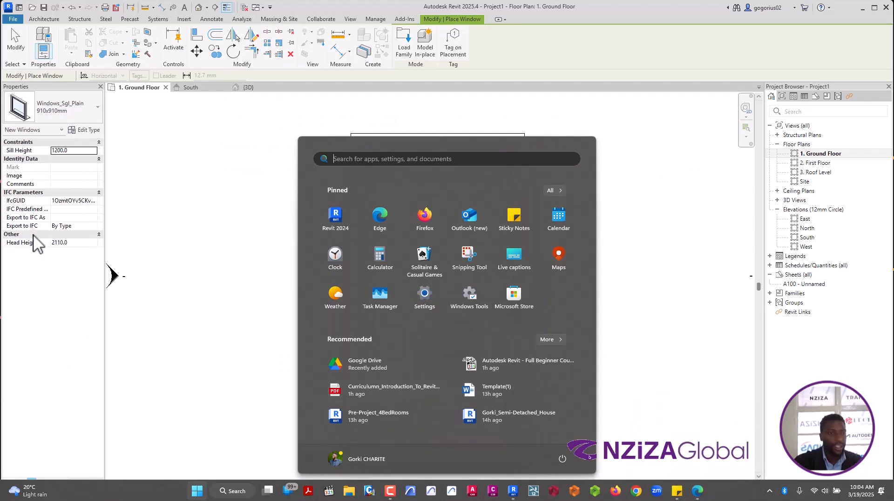
left_click(79, 117)
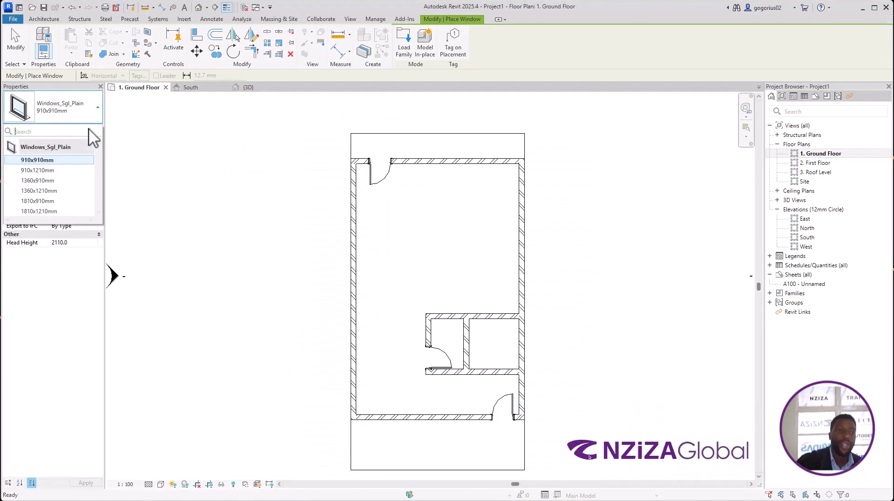
left_click(74, 116)
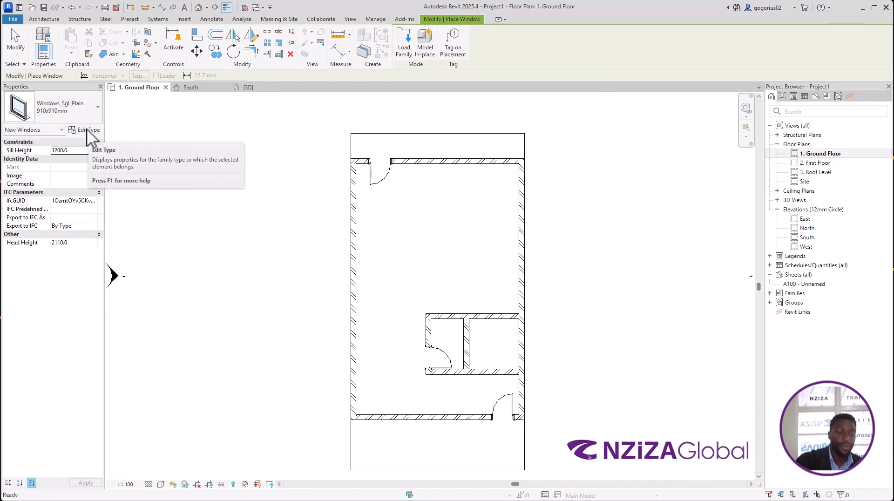
Step: Duplicate the 910x910mm Windows_Sgl_Plain type under the name New
left_click(86, 129)
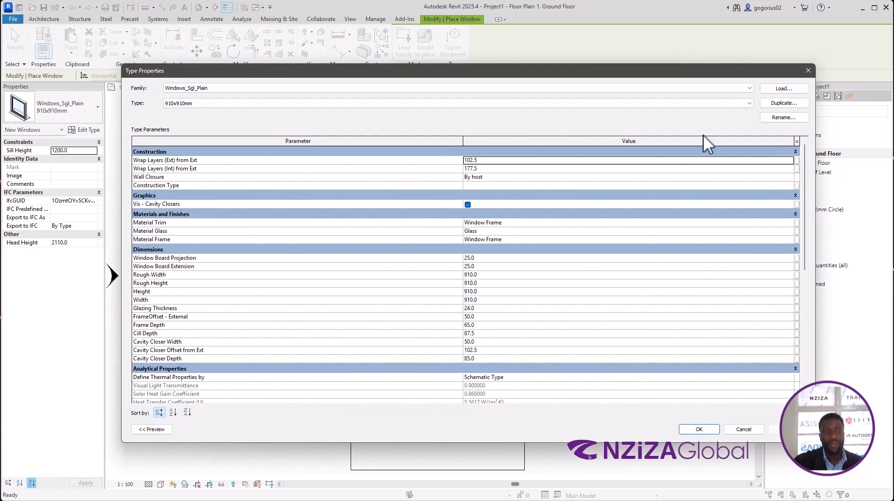
left_click(788, 107)
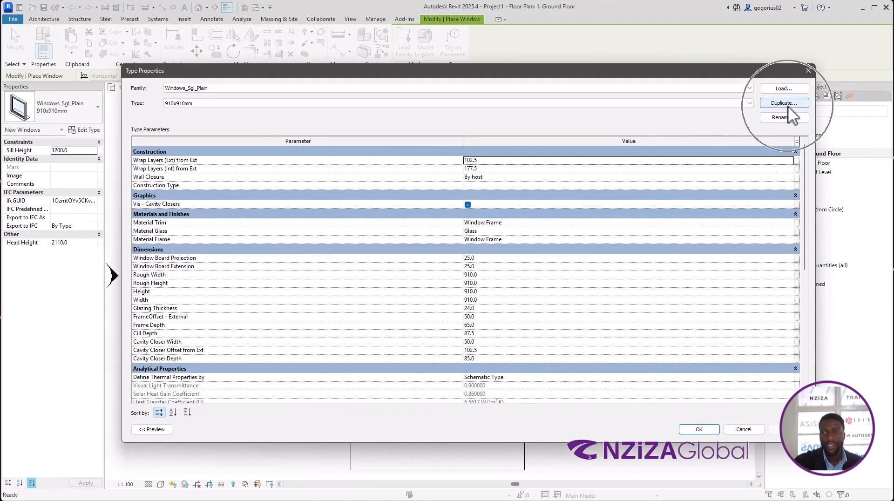
left_click(784, 103)
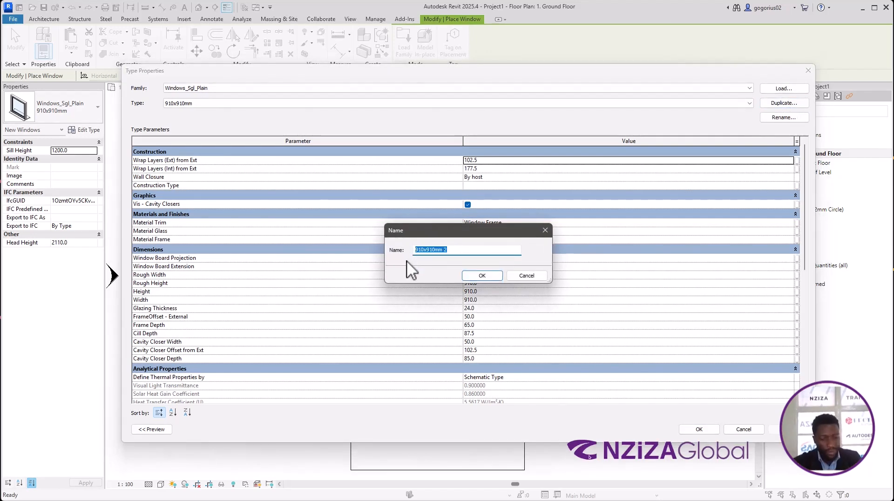
type("New")
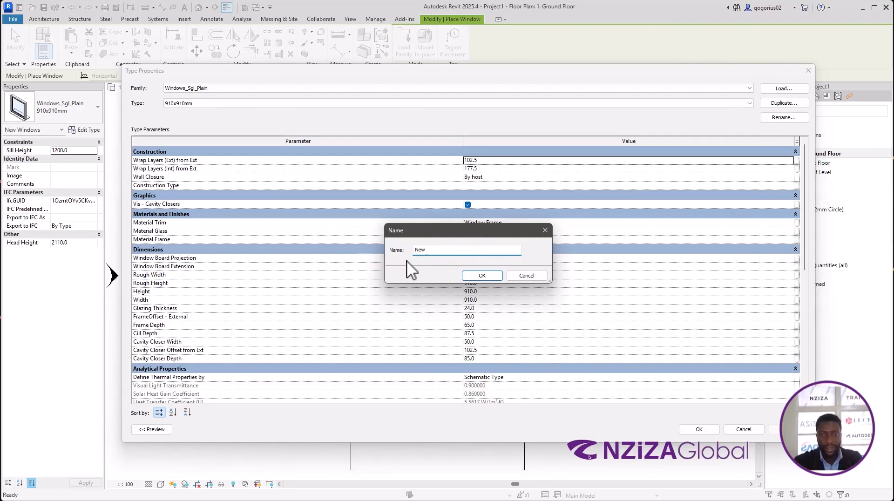
left_click(479, 275)
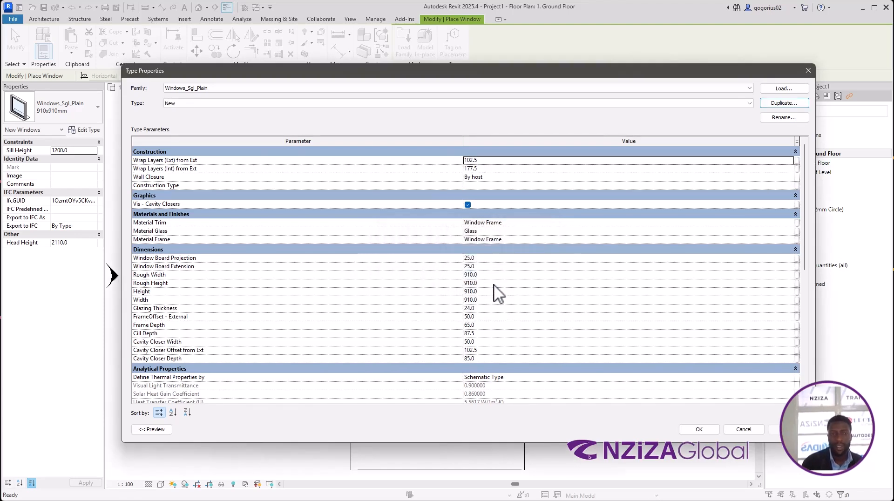
Step: Set the New window type's height to 1500 mm and its width to 600 mm
scroll(461, 302, "down", 2)
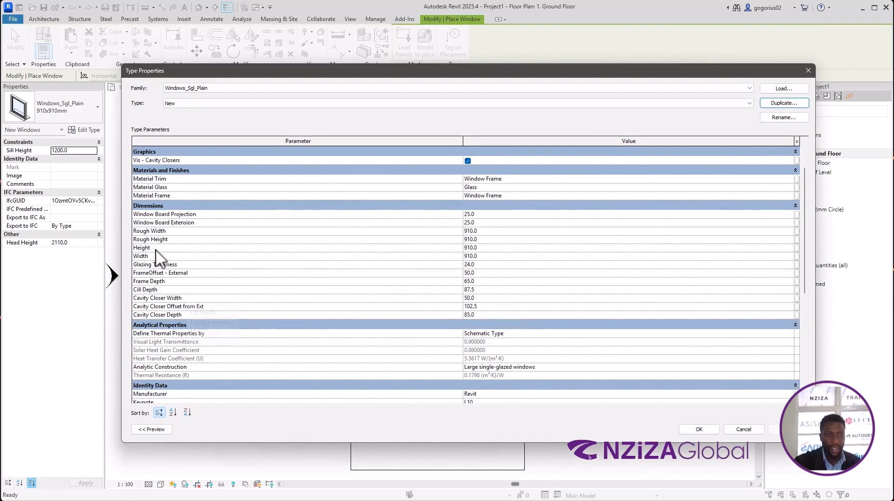
left_click(472, 249)
left_click_drag(478, 248, 463, 256)
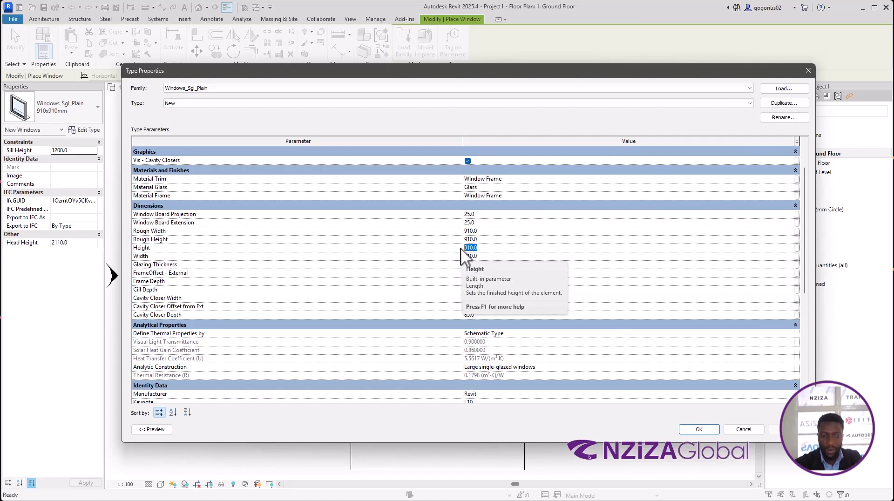
type("1")
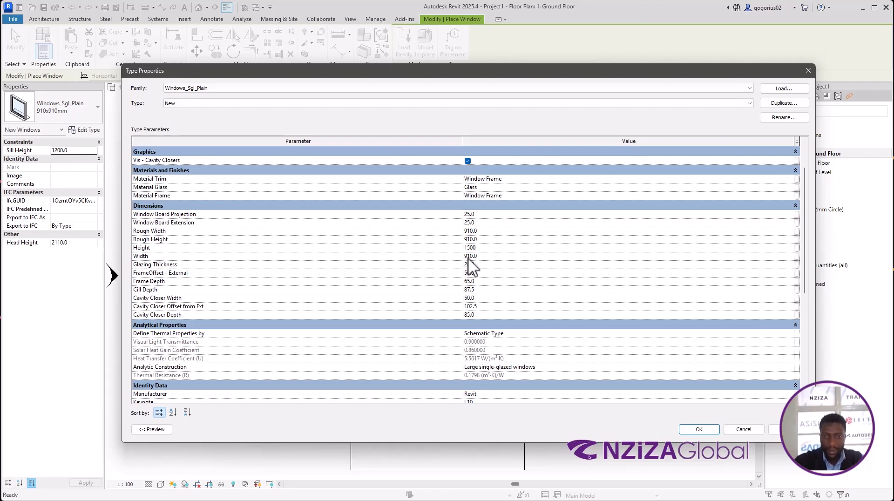
left_click(468, 256)
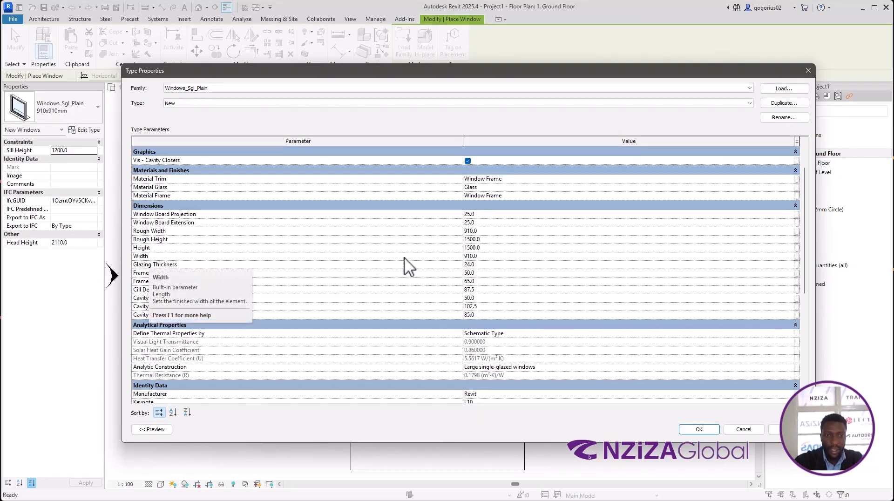
left_click(470, 256)
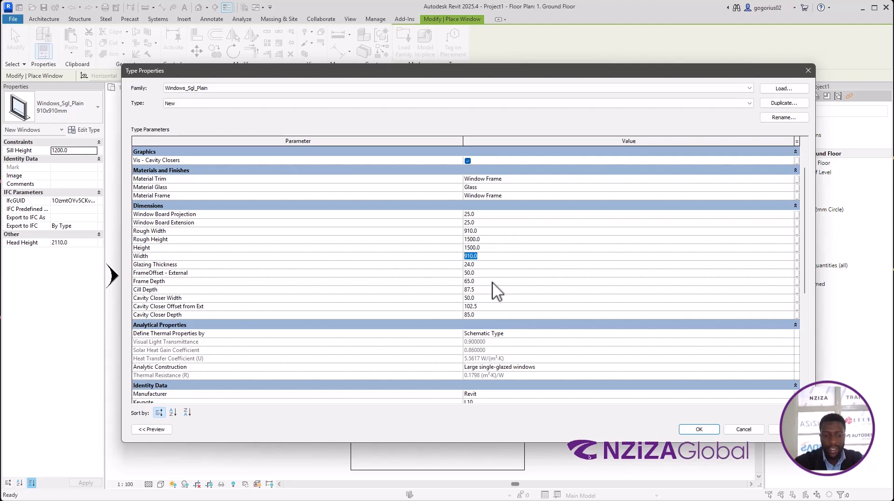
type("600")
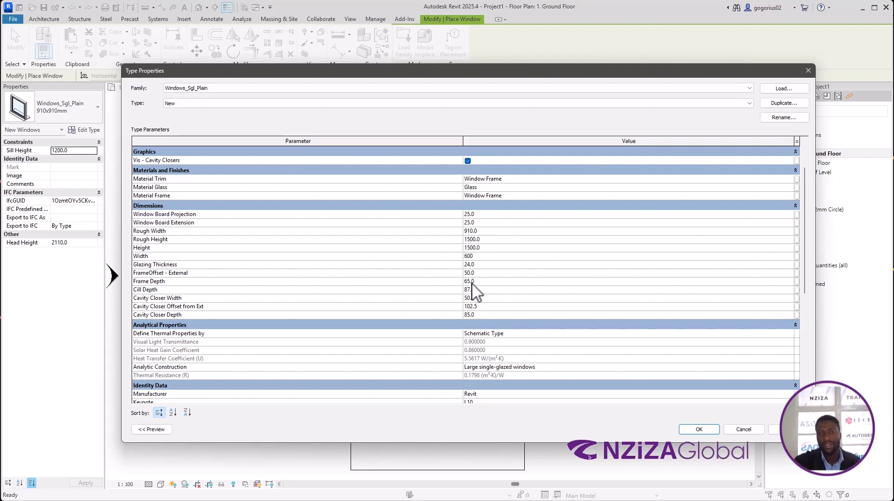
Step: Check the New window type in the preview, accept its properties, and dismiss the save reminder without saving
left_click(152, 429)
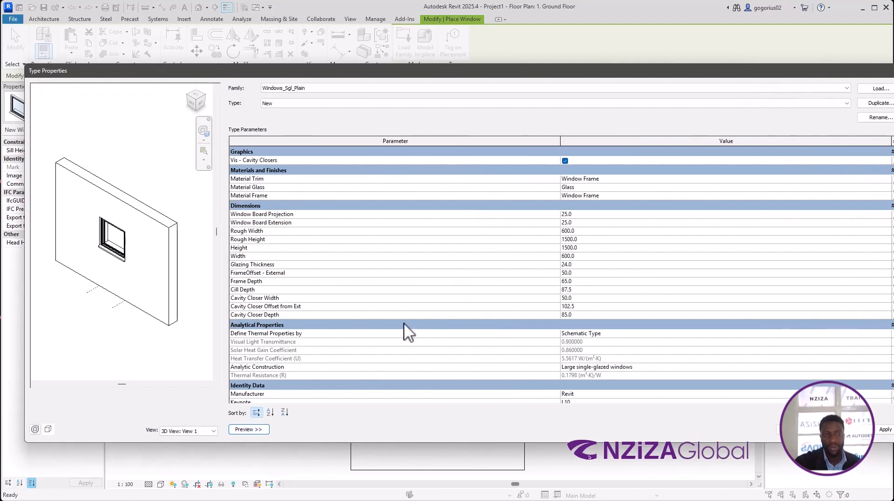
left_click(248, 429)
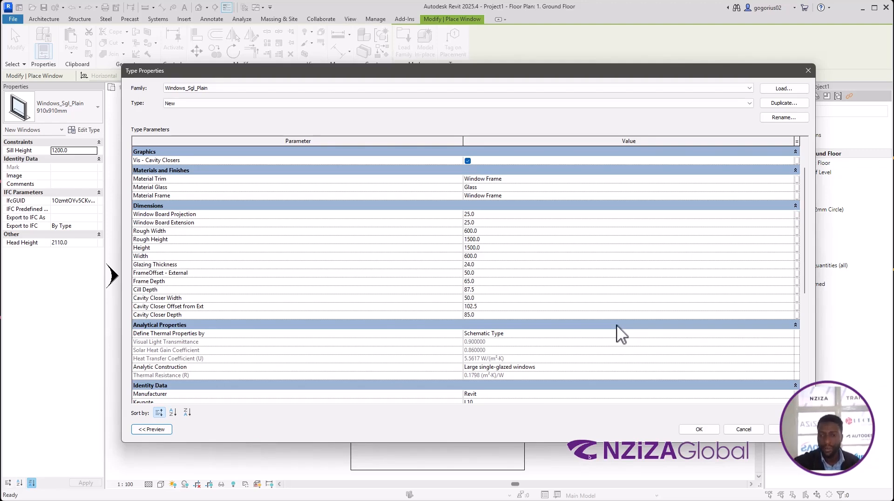
left_click(698, 428)
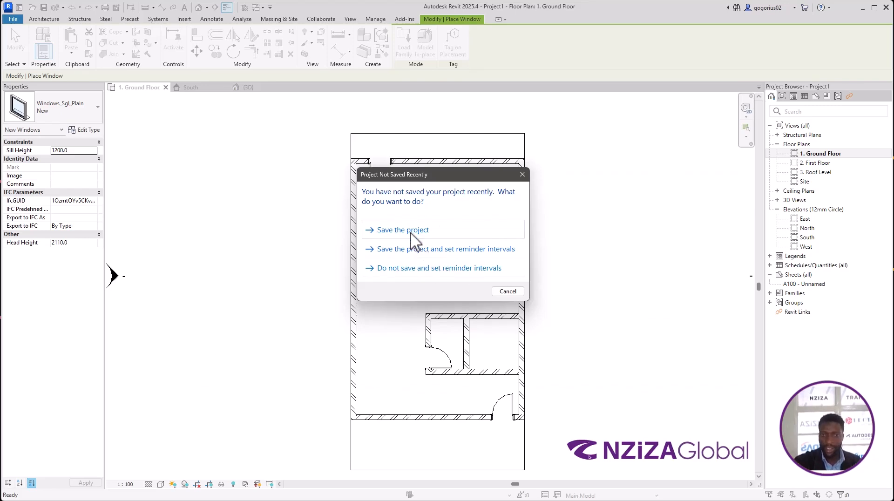
left_click(508, 291)
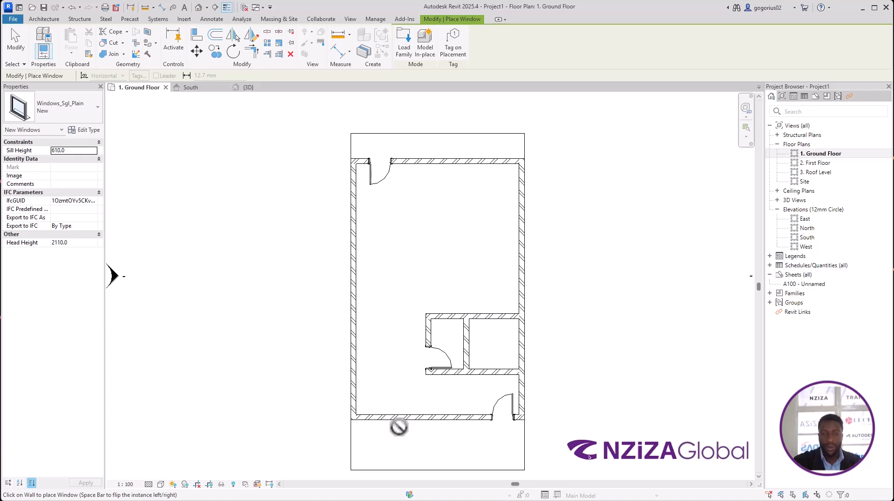
Step: Place two New windows in the lower exterior wall, the first about 800 mm from the left wall and the second about 600 mm further along
scroll(381, 428, "up", 4)
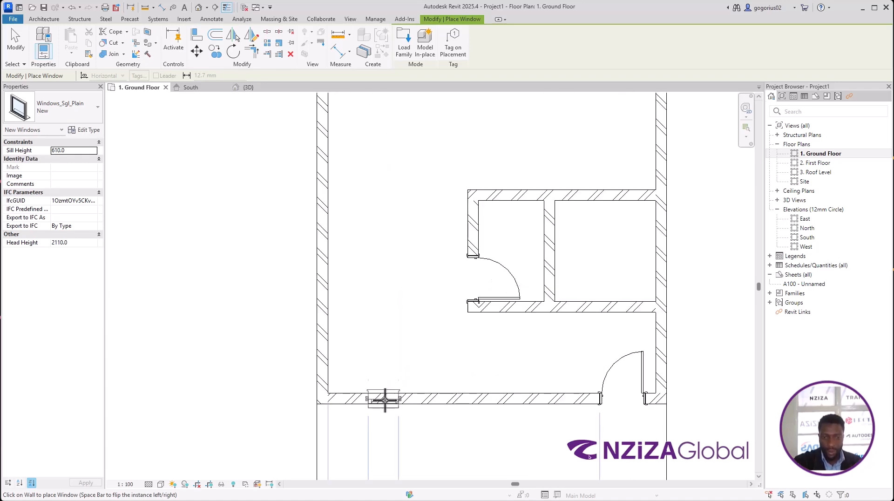
left_click(384, 401)
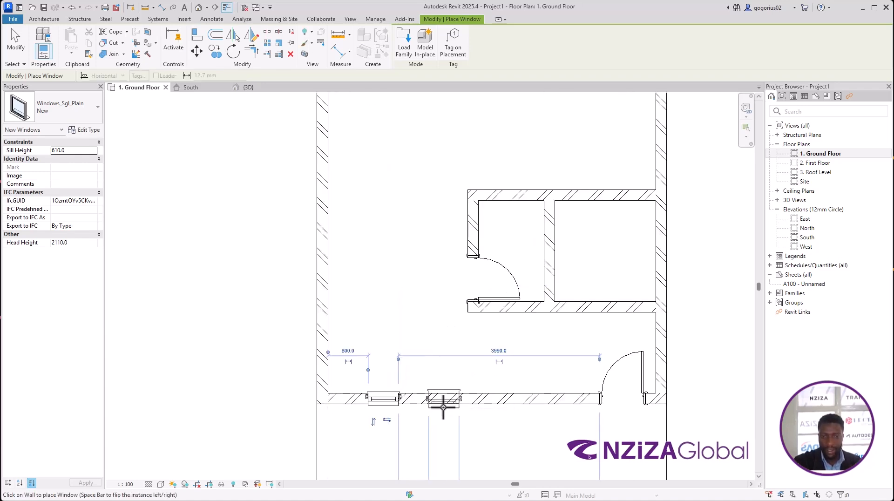
left_click(443, 405)
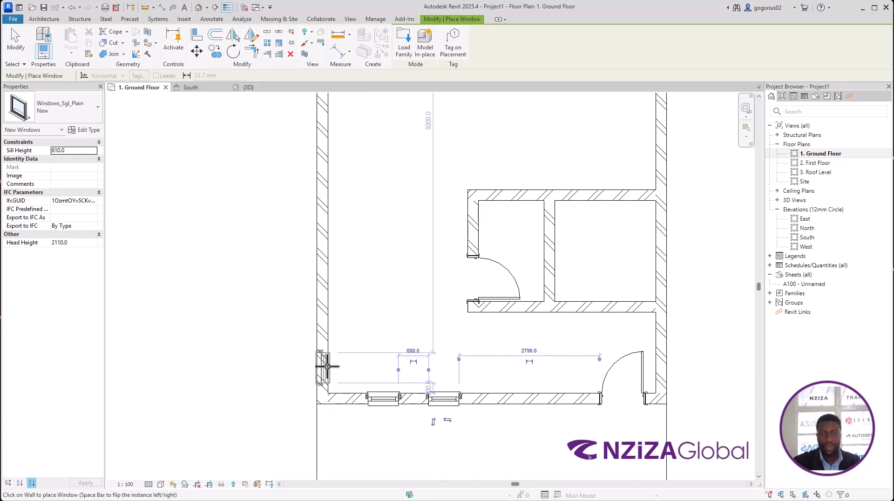
scroll(318, 367, "down", 2)
key("Escape")
key("Escape")
scroll(409, 420, "up", 2)
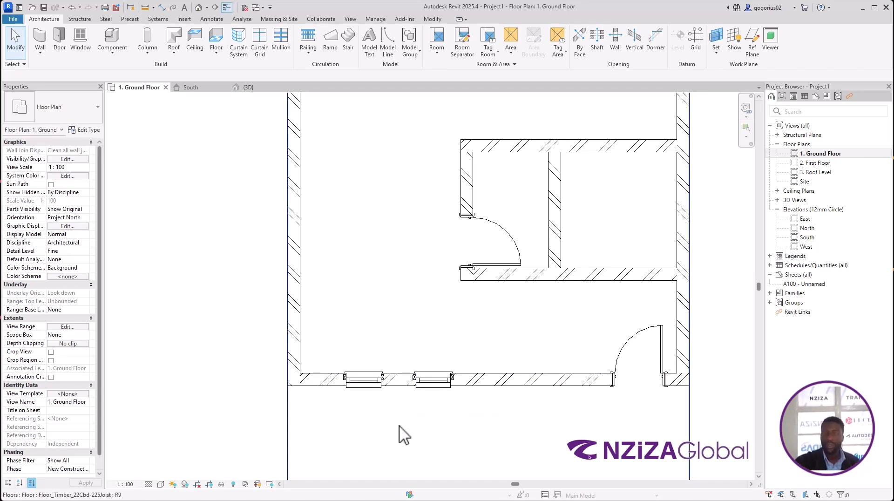
Step: Set the spacing between the two windows in the lower exterior wall to 800 mm by shifting the second window
left_click(365, 385)
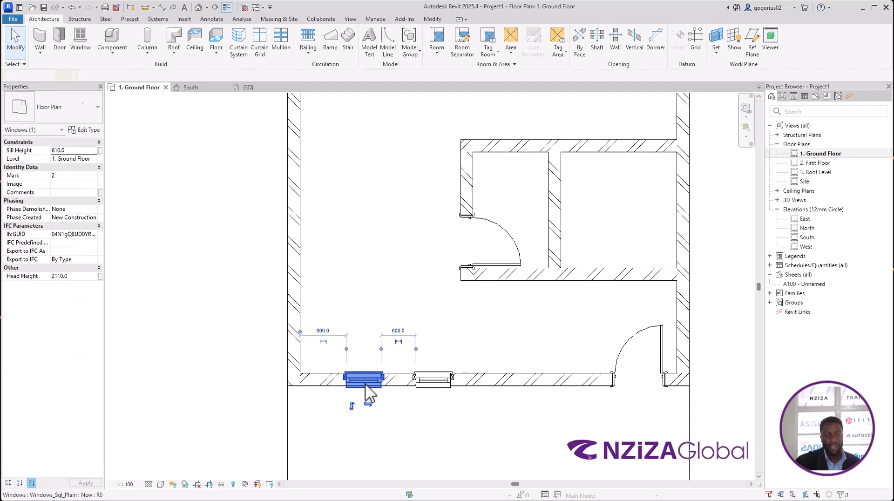
scroll(364, 391, "up", 1)
left_click(354, 411)
left_click(361, 386)
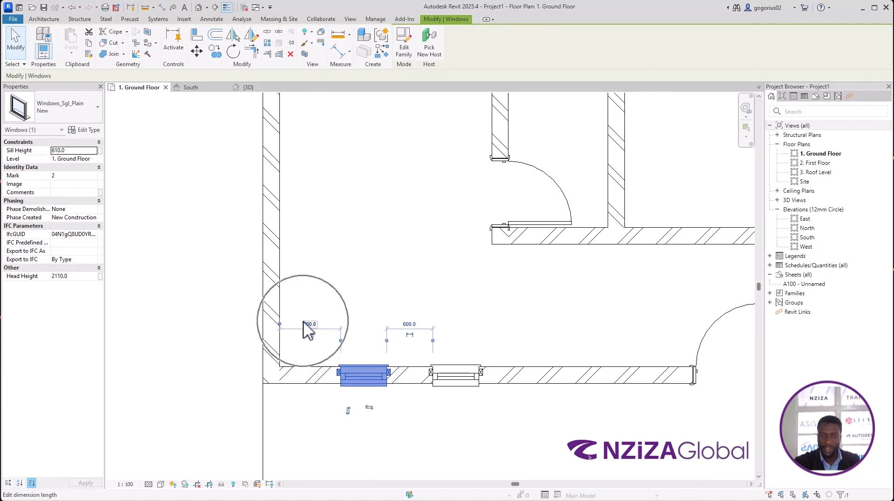
left_click(453, 389)
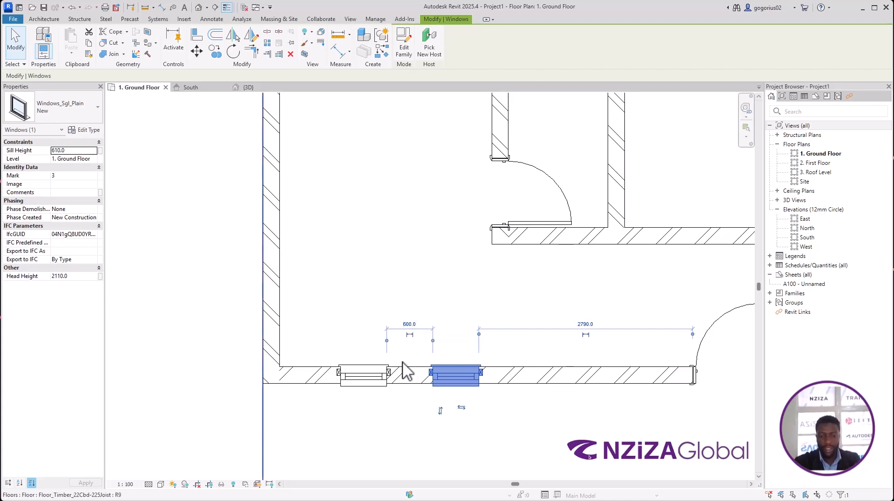
left_click(409, 325)
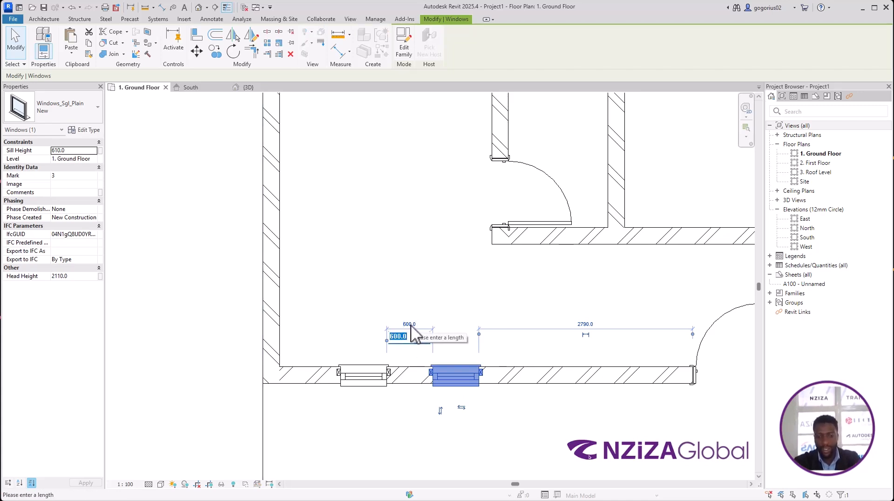
type("800")
key("Return")
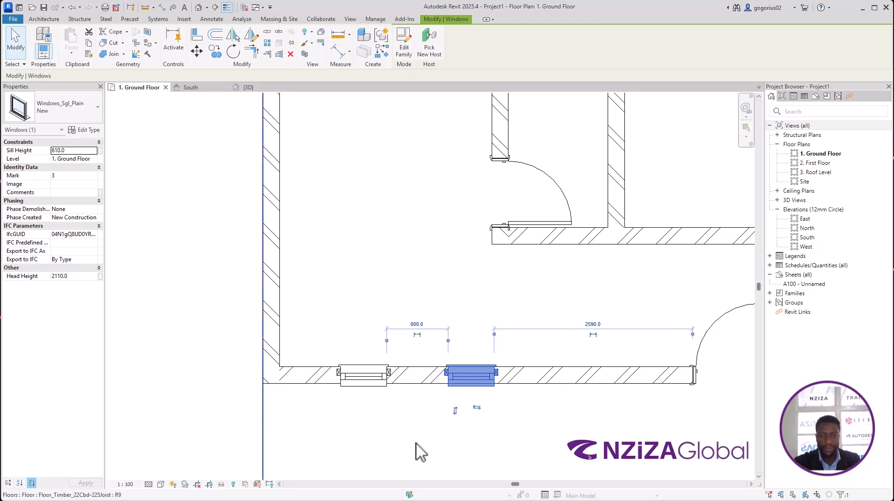
left_click(352, 436)
key("Escape")
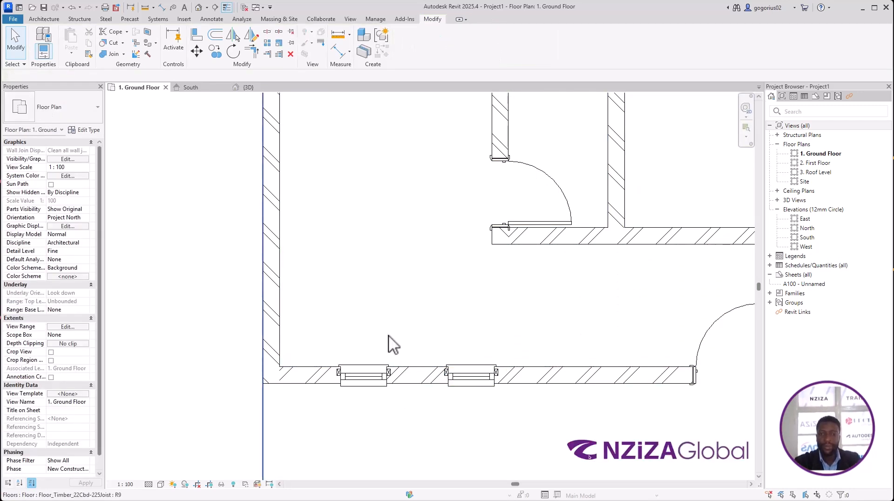
Step: Examine the two front windows and the entrance door on the brick facade in the 3D view
scroll(348, 349, "down", 2)
scroll(301, 372, "down", 1)
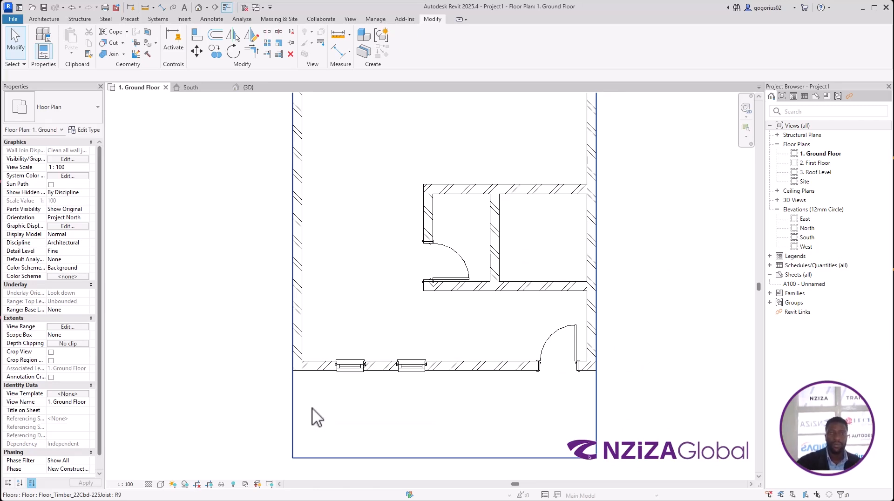
left_click(250, 88)
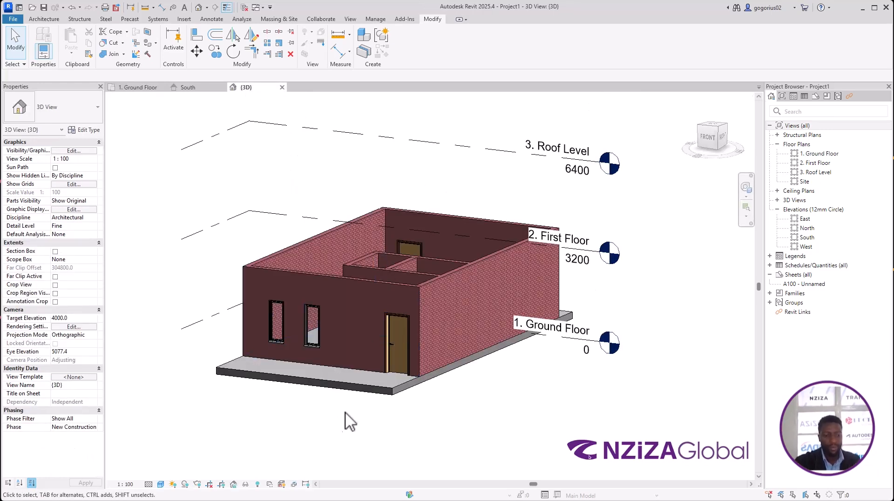
scroll(372, 421, "down", 2)
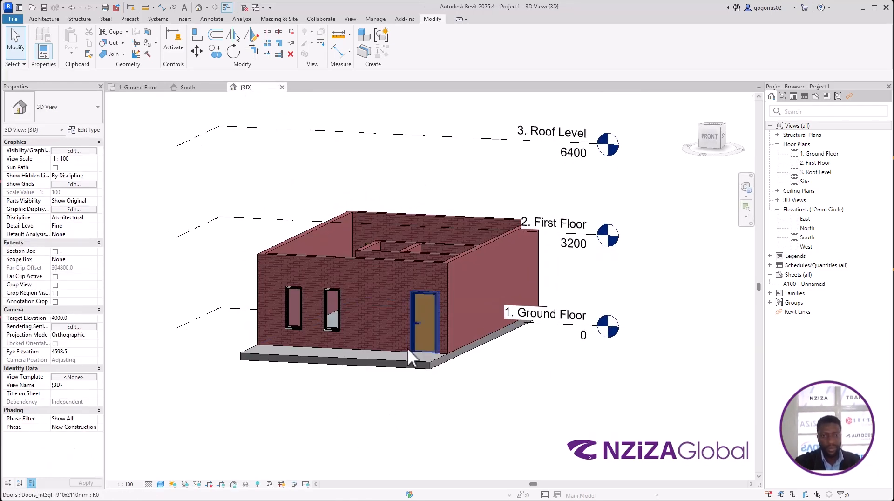
scroll(408, 356, "up", 4)
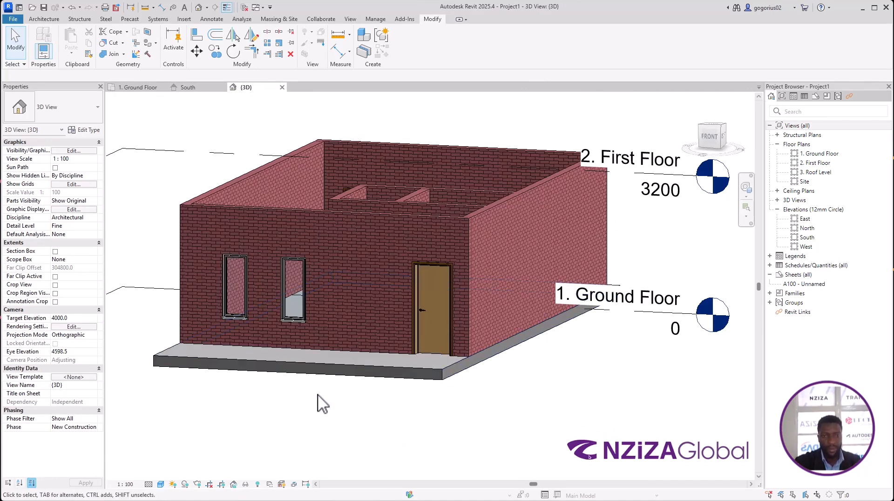
scroll(259, 346, "up", 2)
scroll(268, 362, "down", 2)
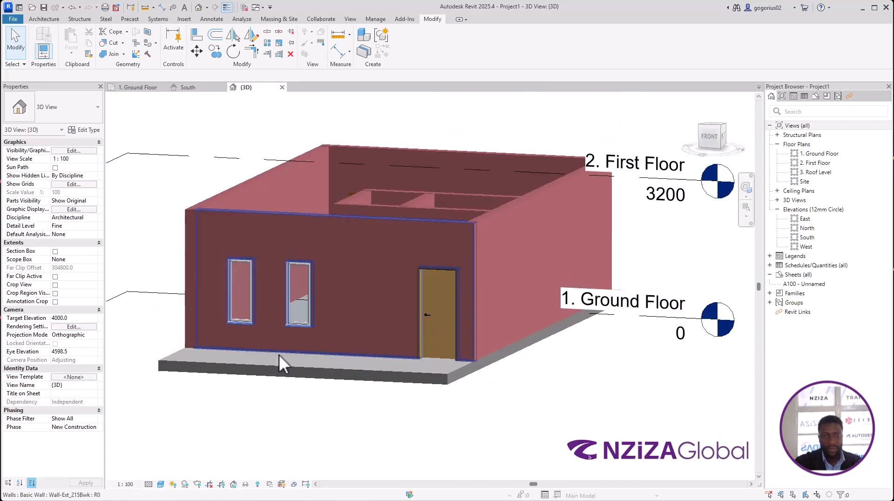
scroll(322, 412, "down", 1)
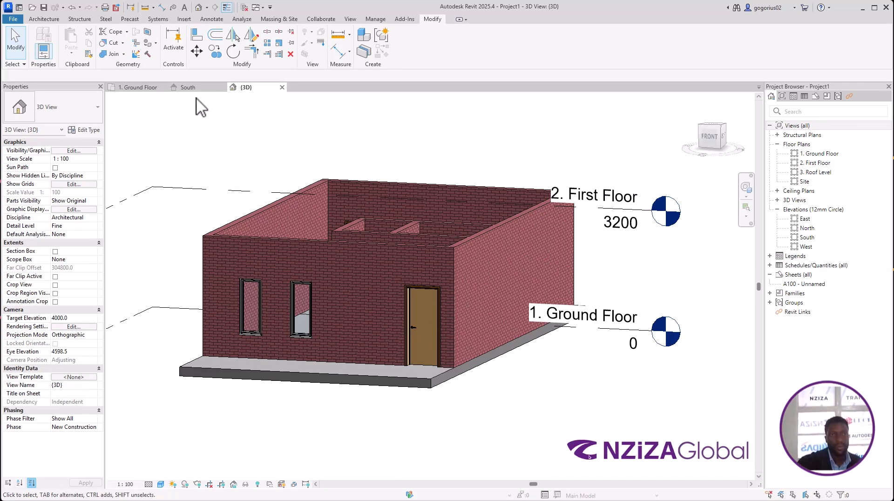
Step: In the ground floor plan, place one New window in the right exterior wall, about 800 mm above the small rooms' upper partition
left_click(140, 88)
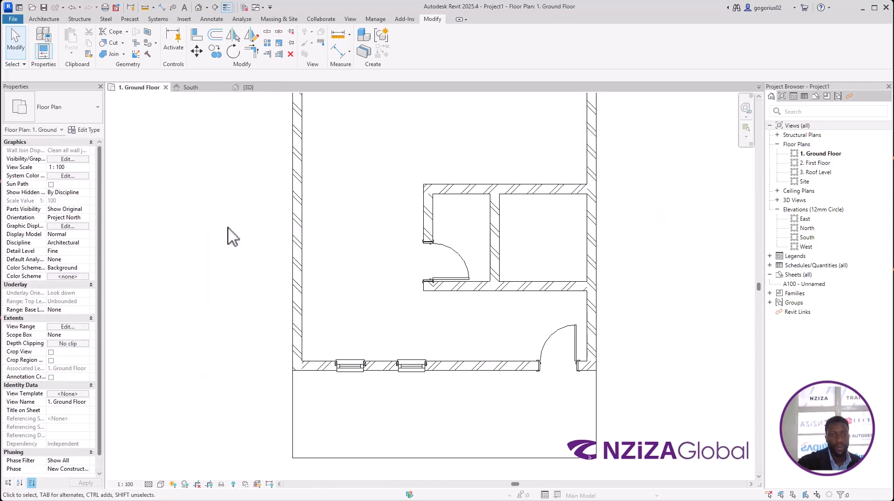
scroll(267, 409, "down", 1)
scroll(355, 427, "down", 1)
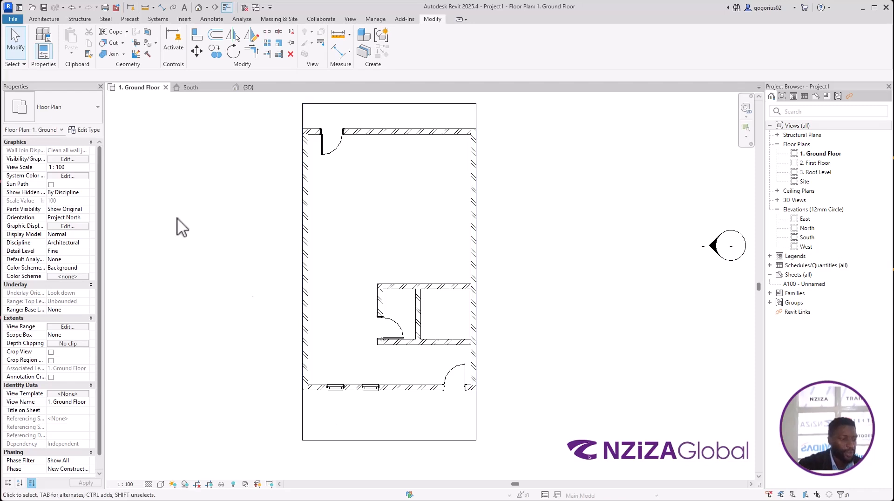
left_click(337, 389)
key("w")
key("n")
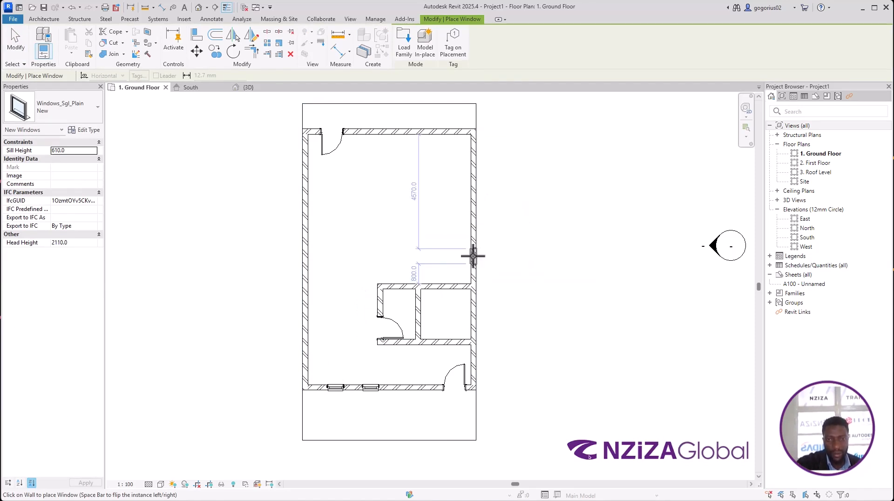
left_click(474, 255)
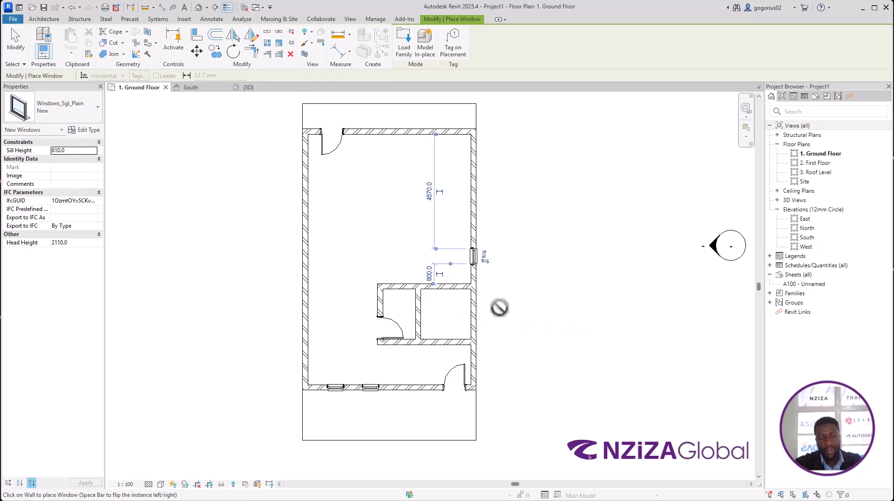
key("Escape")
key("Escape")
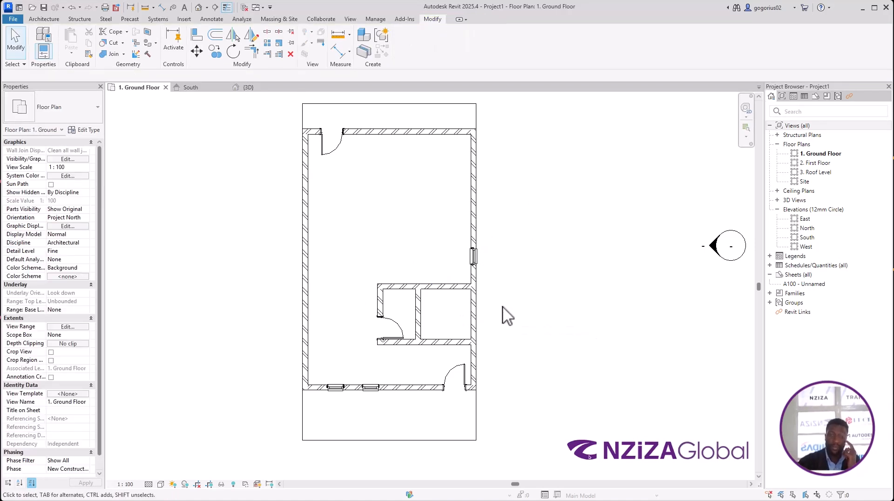
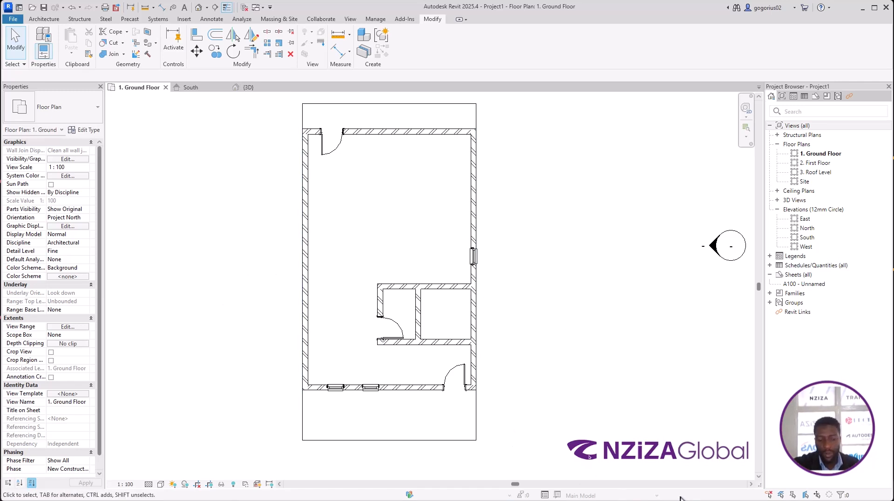
Step: Switch to the Curriculumn_Introduction_To_Revit_Architecture.pdf in the browser, check the windows in the reference house image, and return to Revit
key("super")
left_click(698, 497)
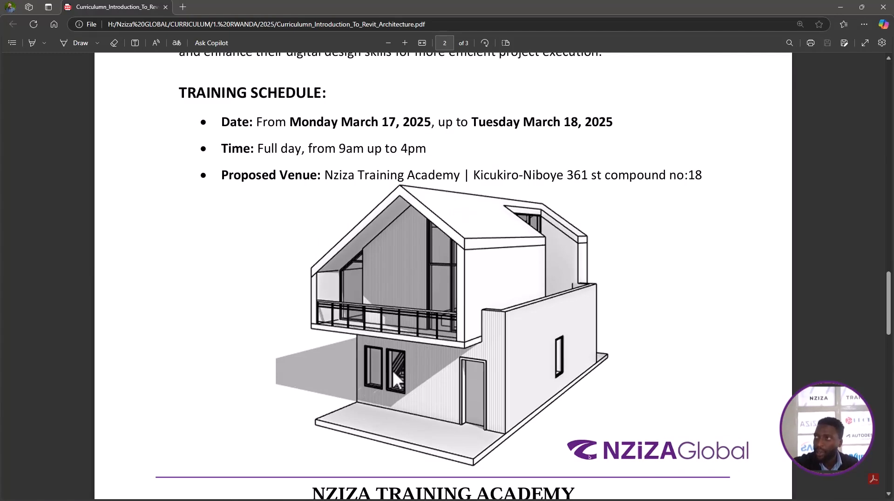
left_click(840, 7)
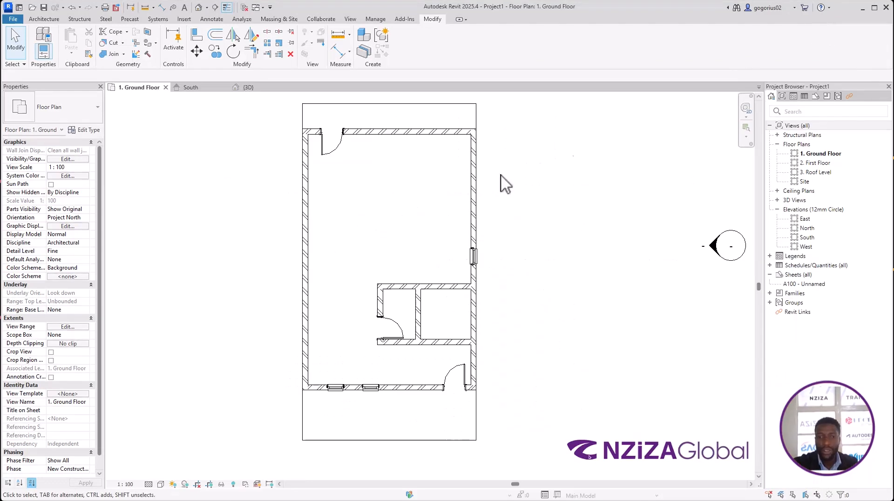
Step: Start a stair from the ground floor using the Cast-In-Place Stair type Insitu_Concrete_150mm_Waist
left_click(45, 19)
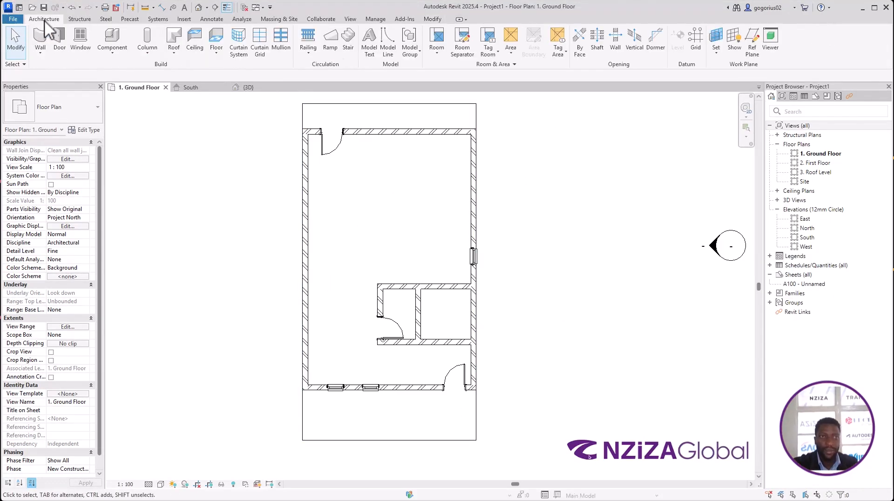
left_click(44, 20)
left_click(44, 20)
left_click(45, 20)
left_click(44, 20)
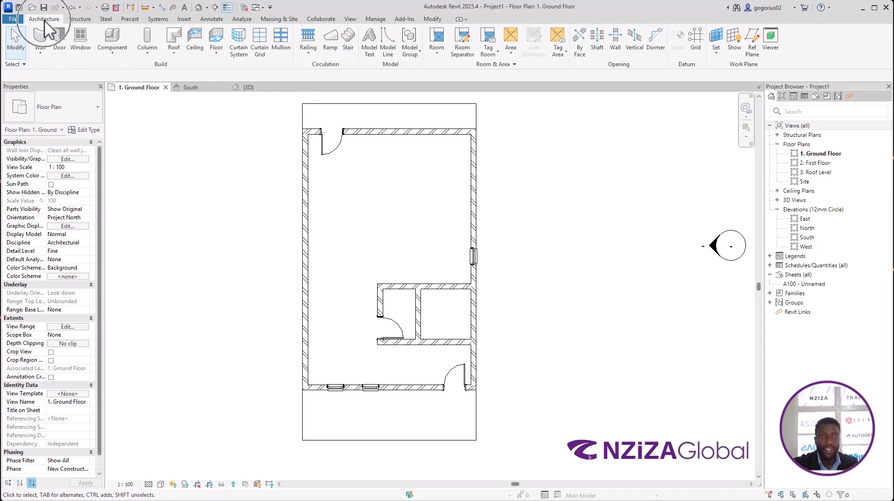
left_click(351, 34)
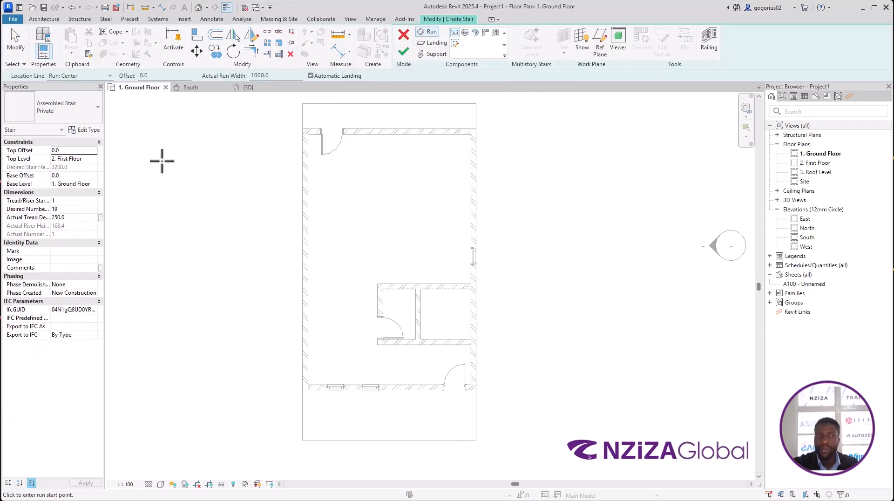
left_click(96, 108)
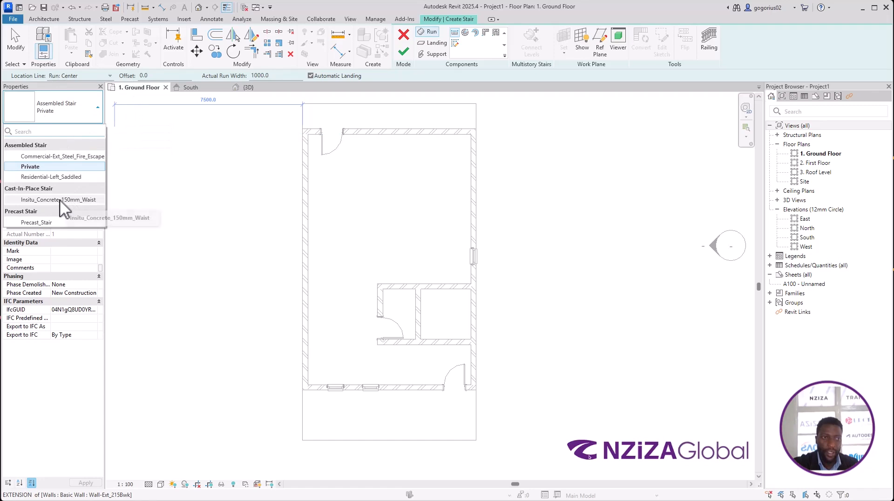
key("ctrl")
key("ctrl")
key("ctrl")
key("ctrl")
key("ctrl")
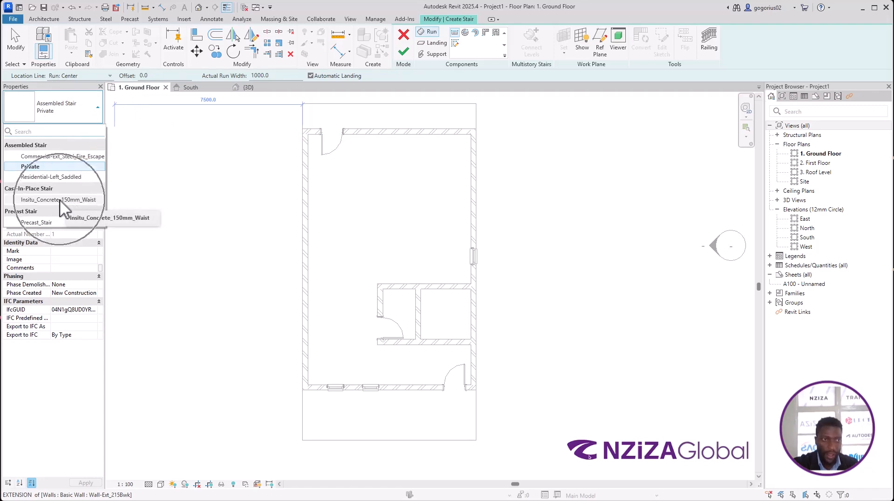
key("ctrl")
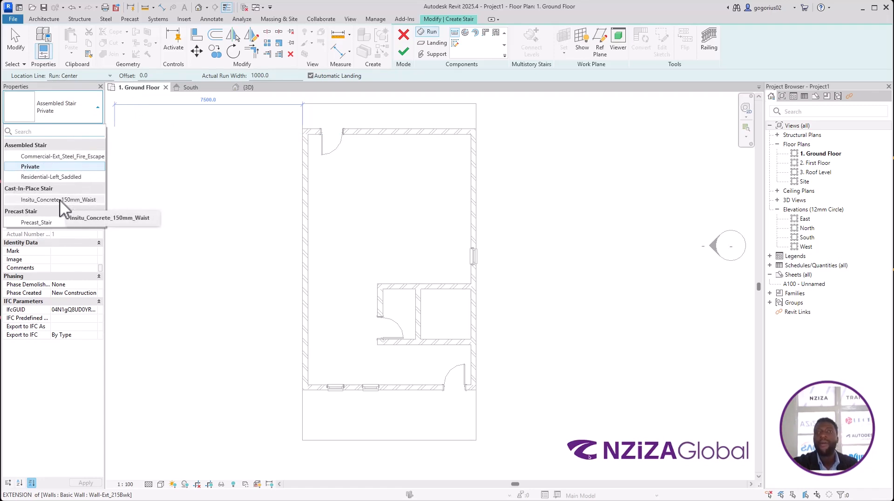
key("ctrl")
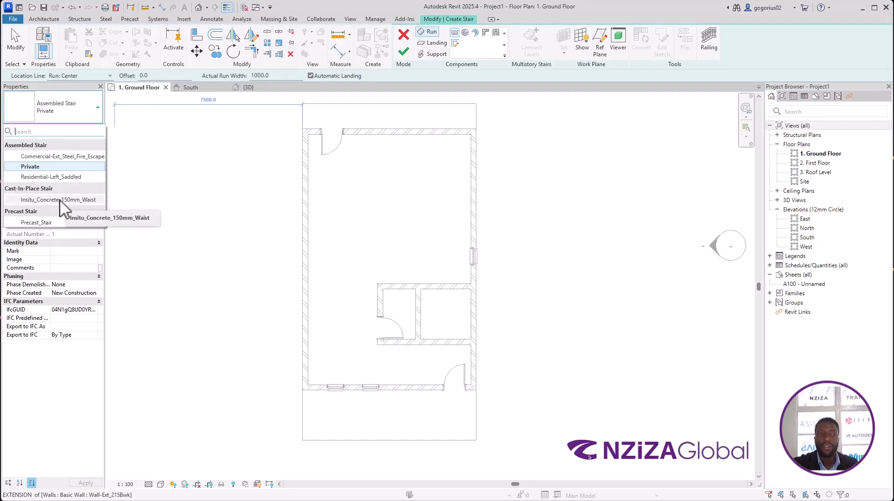
key("ctrl")
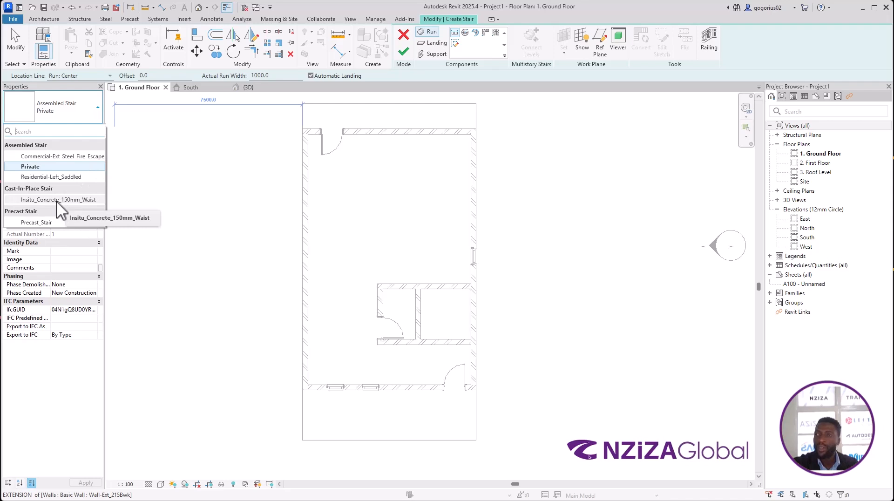
left_click(58, 200)
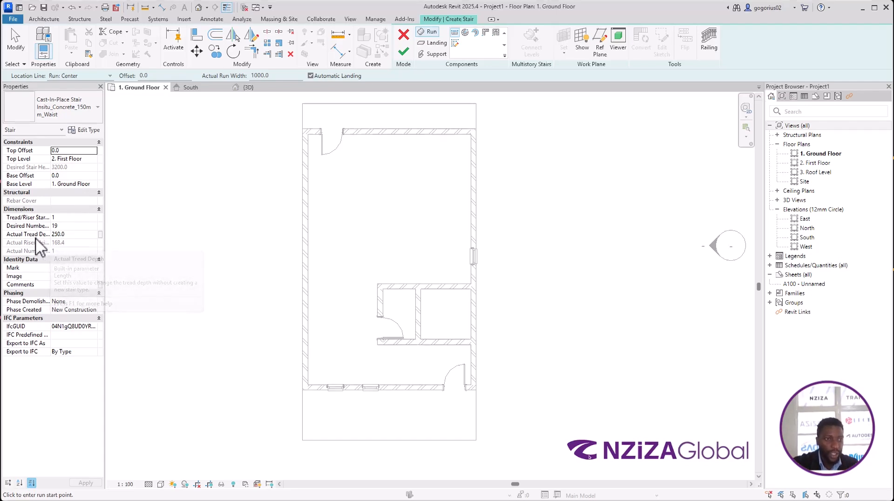
Step: Set the stair's actual tread depth to 300 mm and its desired number of risers to 19
left_click(61, 234)
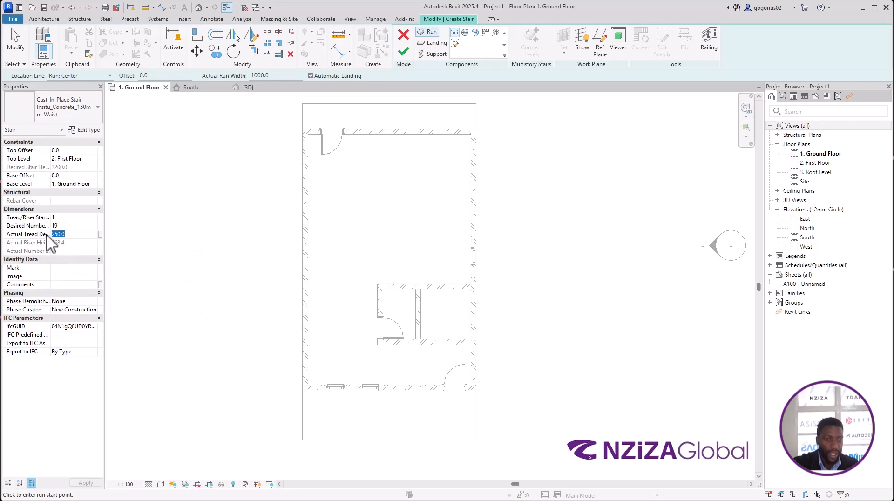
type("30")
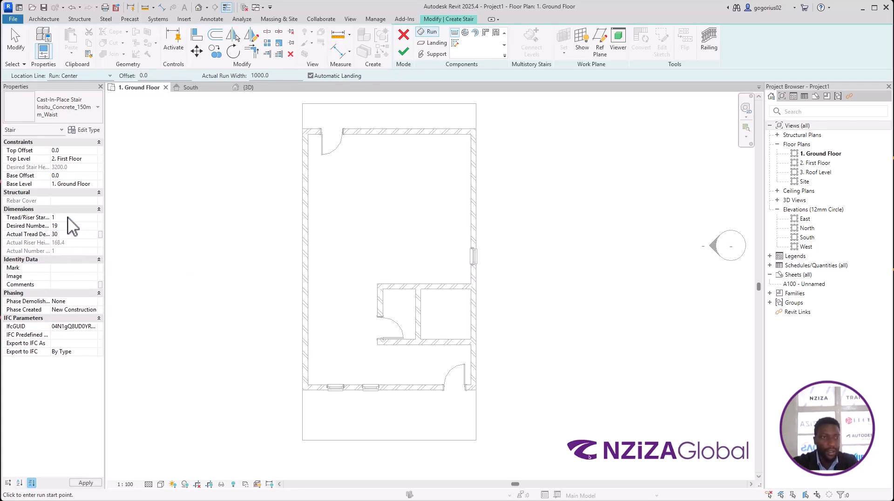
type("0")
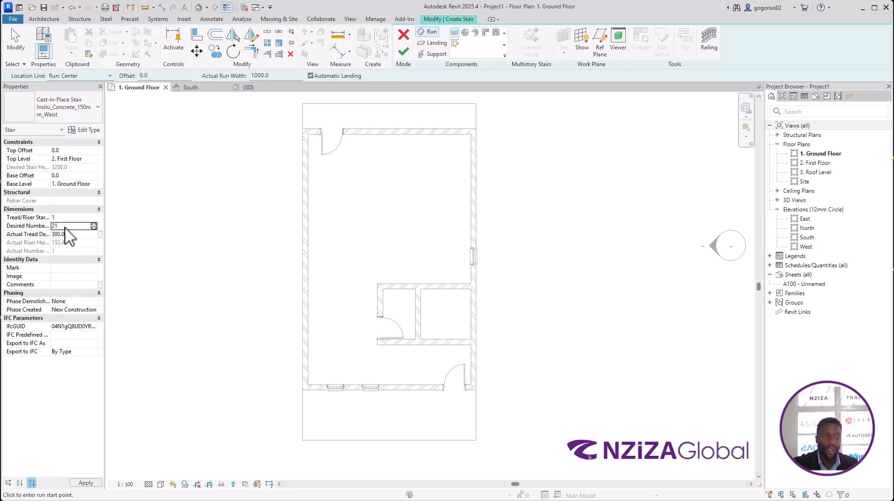
left_click(63, 227)
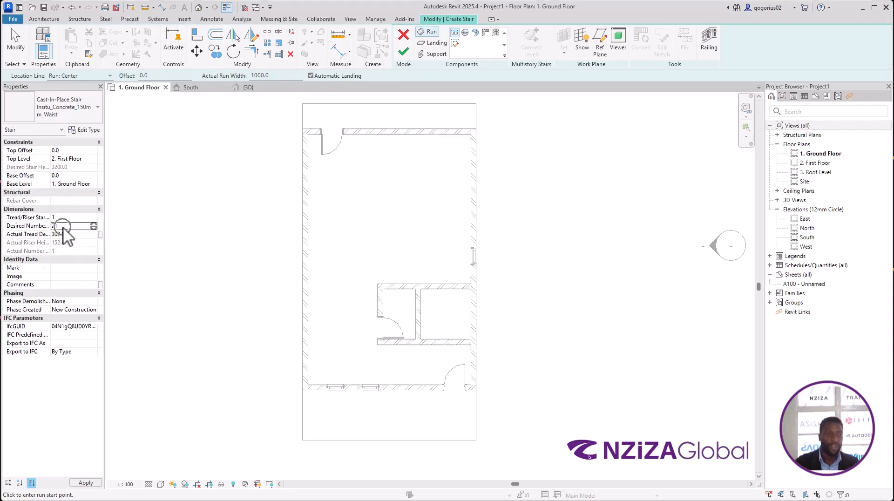
left_click(93, 228)
left_click(93, 228)
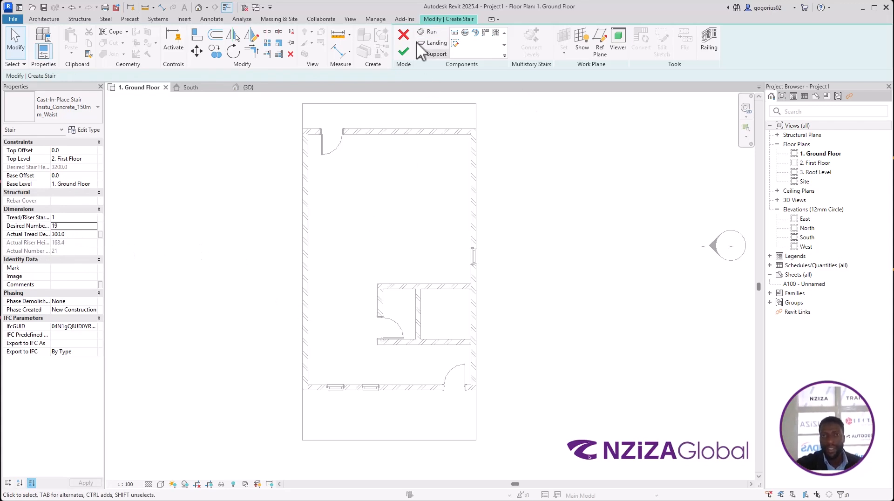
Step: Draw a straight 5400 mm stair run going up the plan beside the left exterior wall and finish the stair
left_click(426, 32)
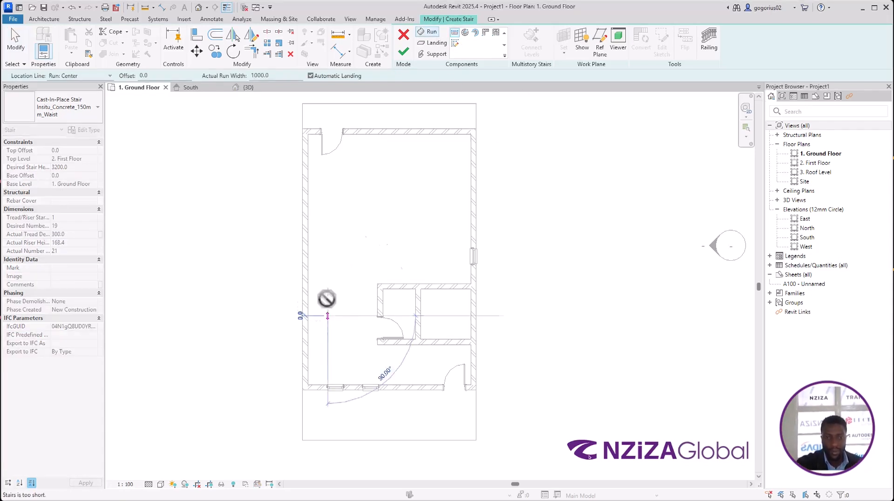
left_click(328, 178)
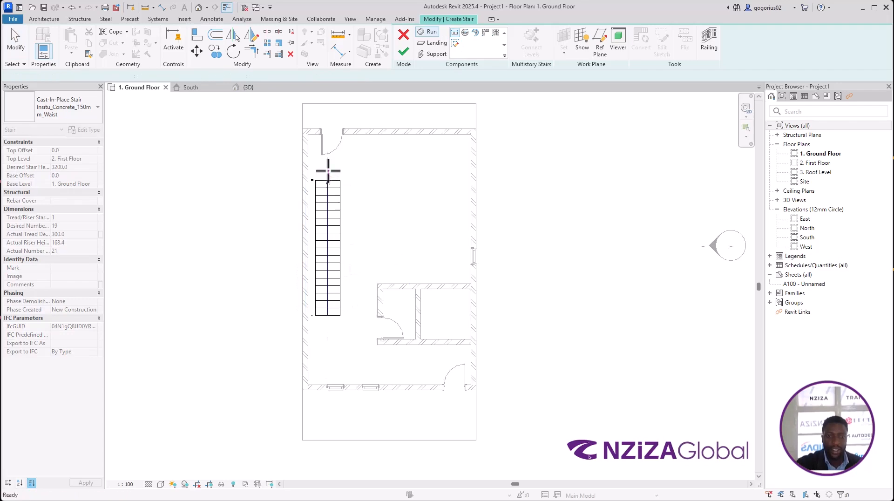
key("Escape")
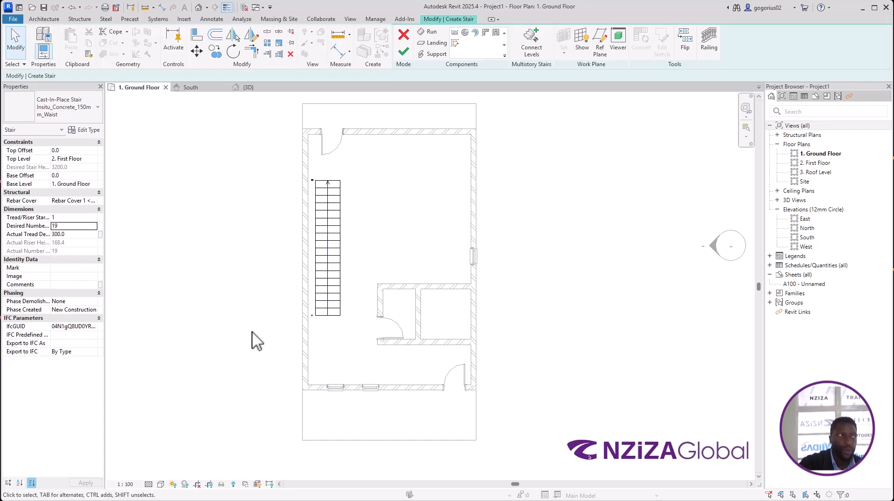
left_click(339, 312)
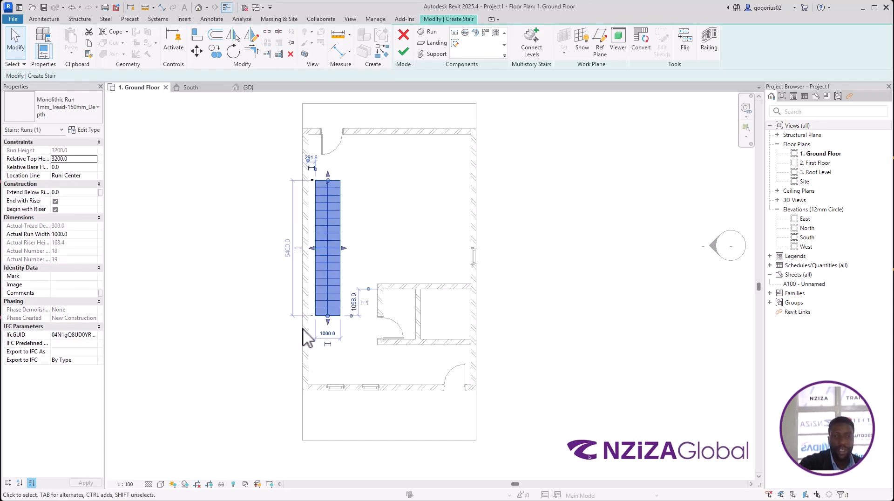
scroll(304, 328, "up", 2)
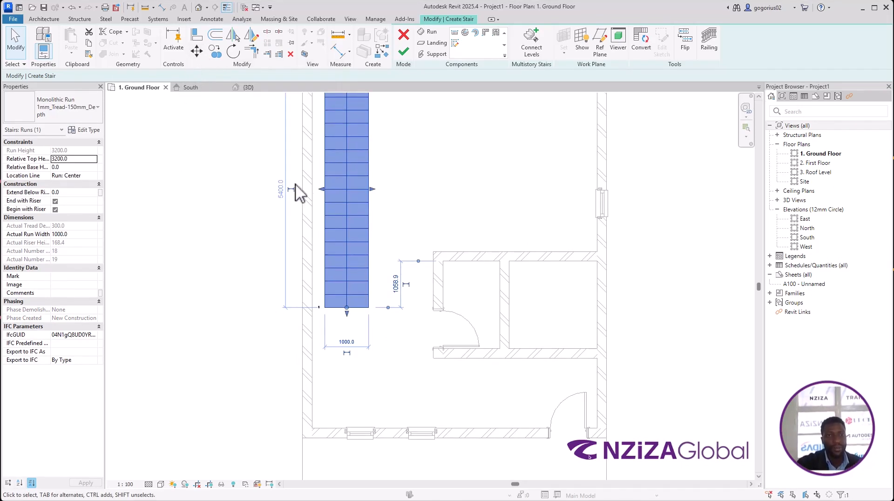
left_click(403, 228)
scroll(346, 363, "down", 2)
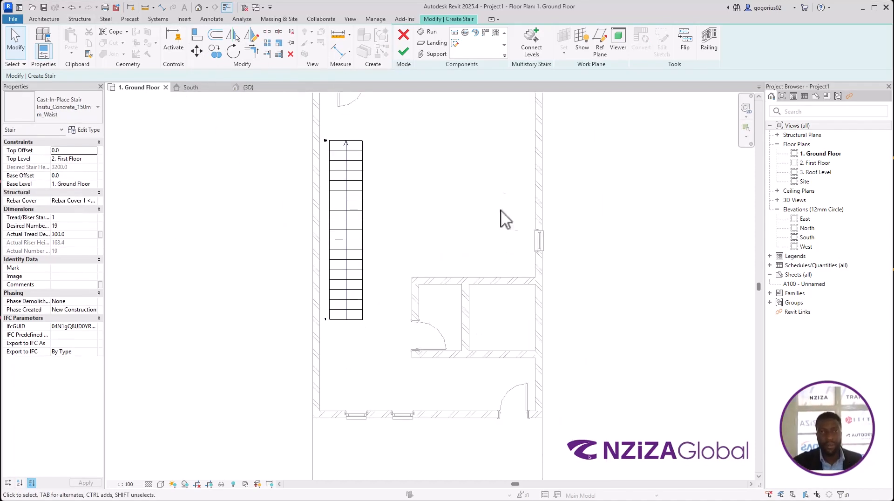
left_click(403, 52)
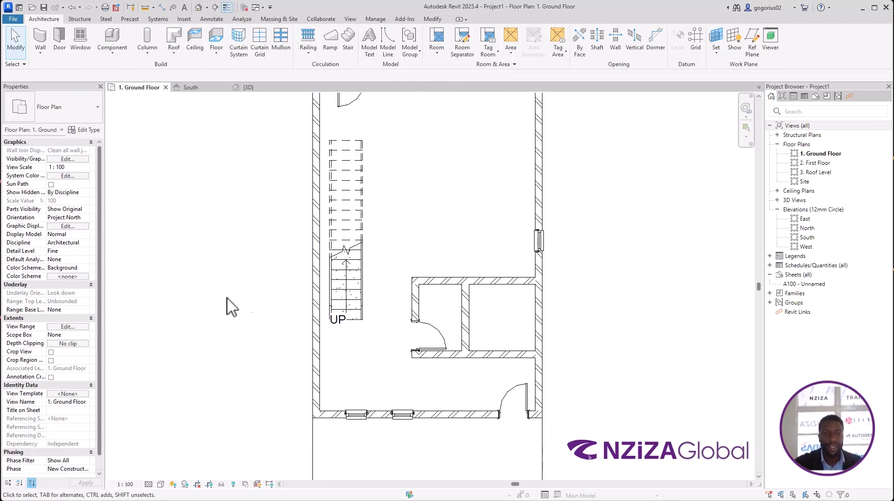
Step: Move the stair horizontally so its outer side sits against the inner face of the left exterior wall
scroll(296, 328, "up", 2)
left_click(372, 315)
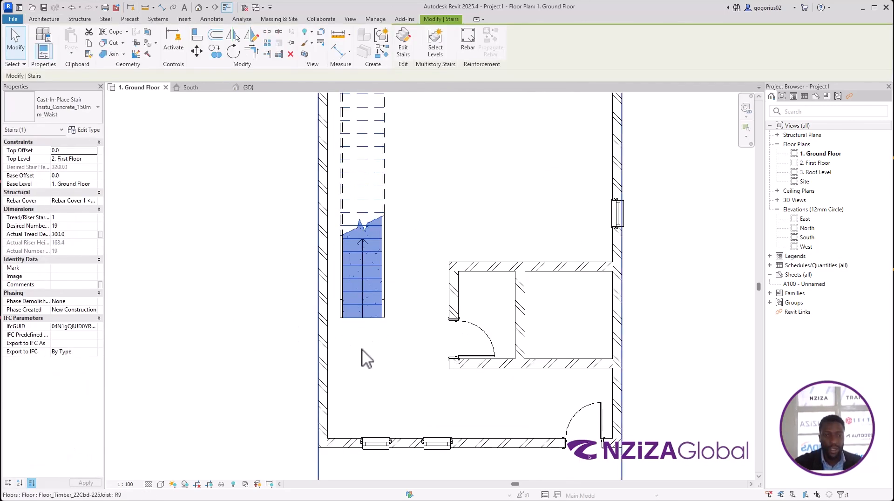
left_click(343, 325)
left_click(284, 369)
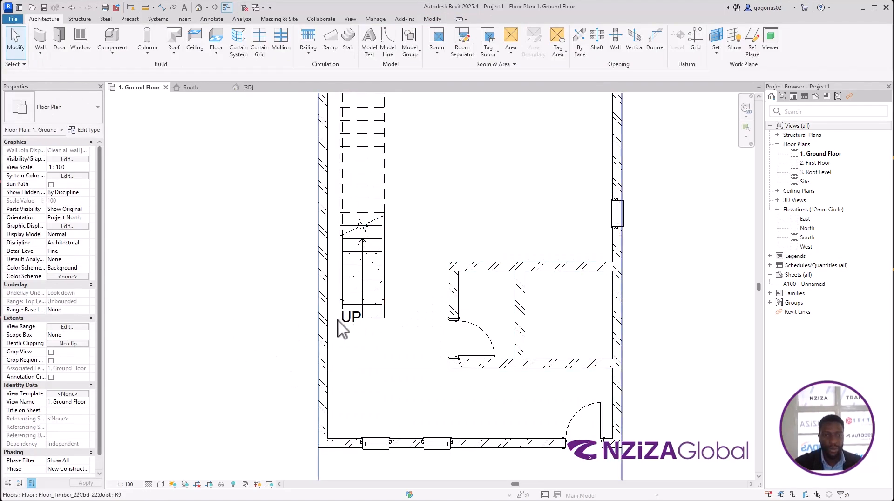
left_click(354, 300)
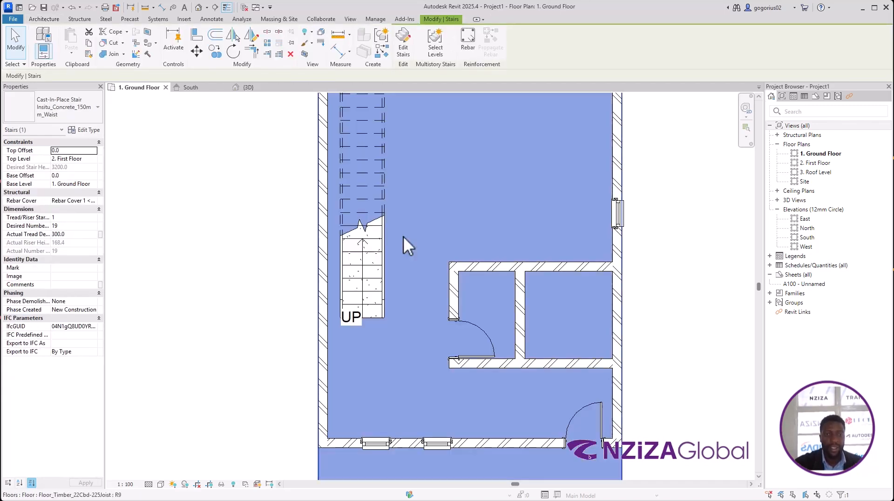
key("Escape")
left_click(340, 249)
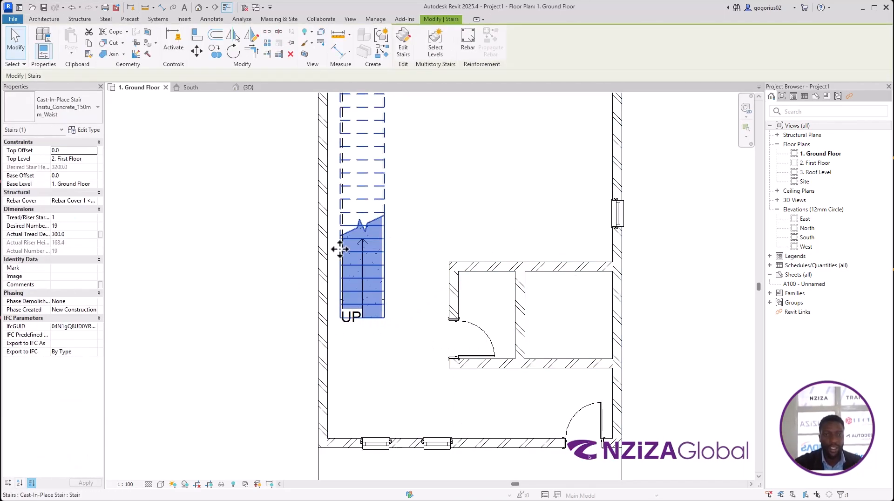
scroll(298, 326, "down", 2)
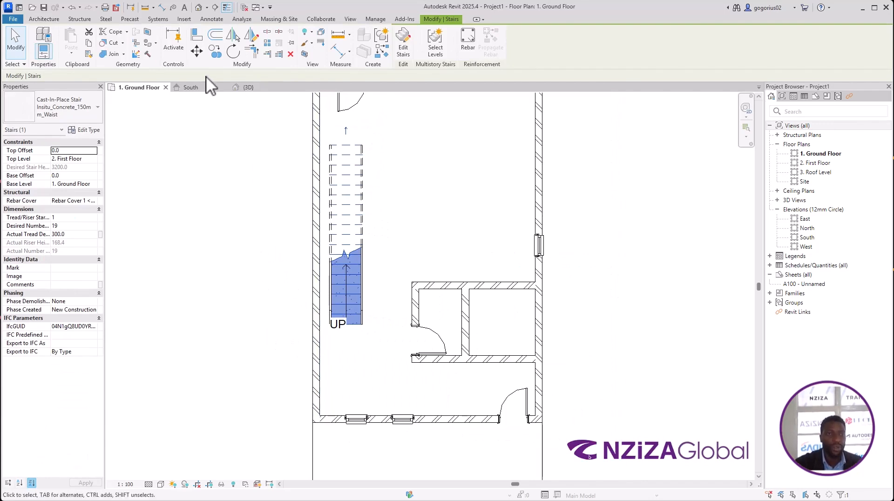
left_click(197, 51)
scroll(313, 345, "up", 4)
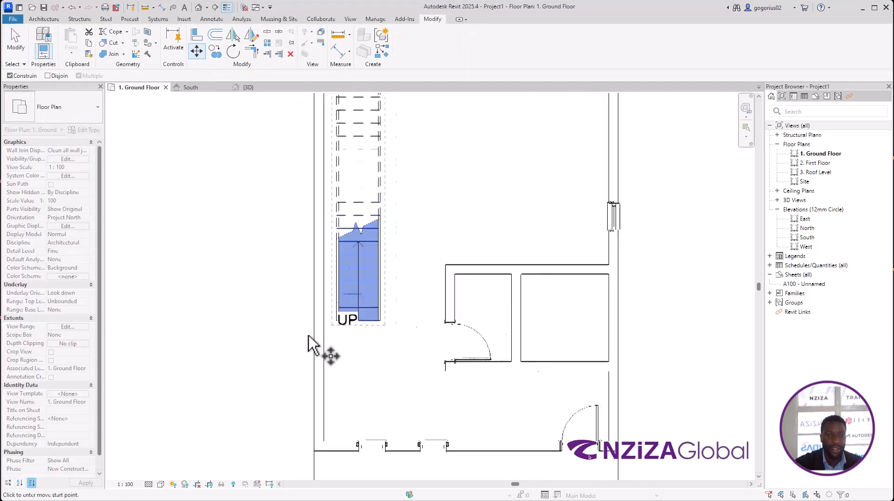
scroll(350, 315, "up", 2)
left_click(362, 306)
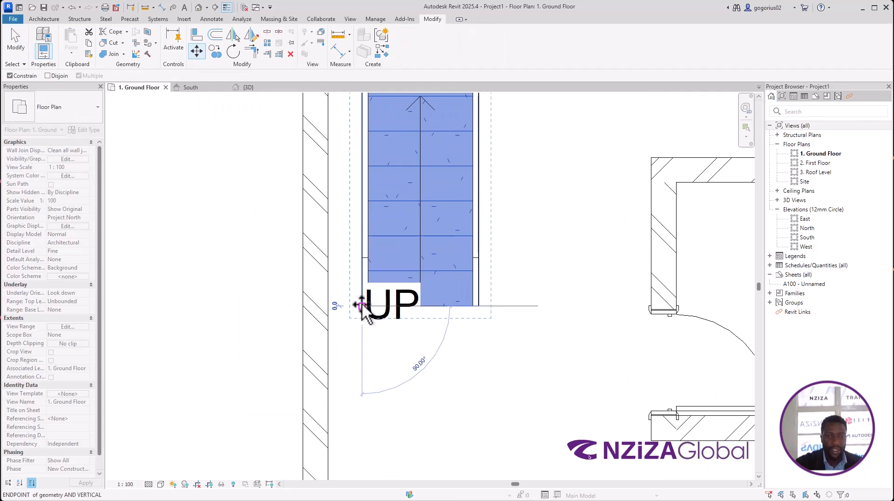
left_click(328, 306)
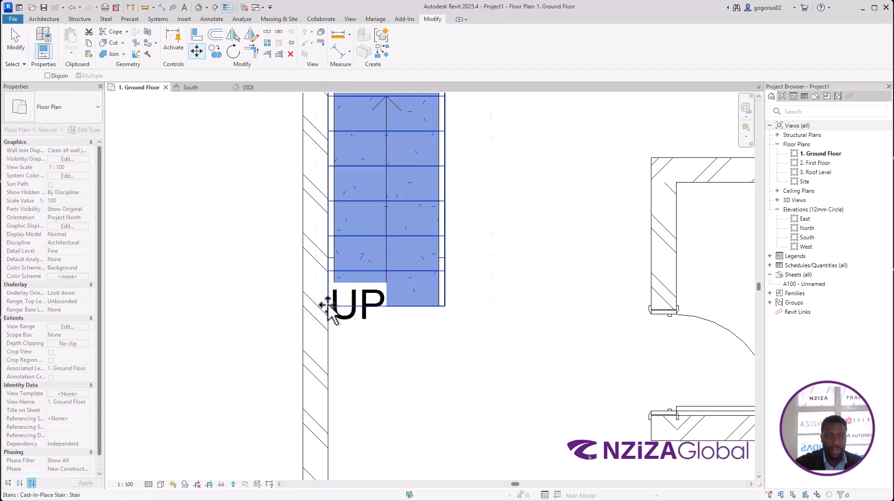
scroll(238, 368, "down", 5)
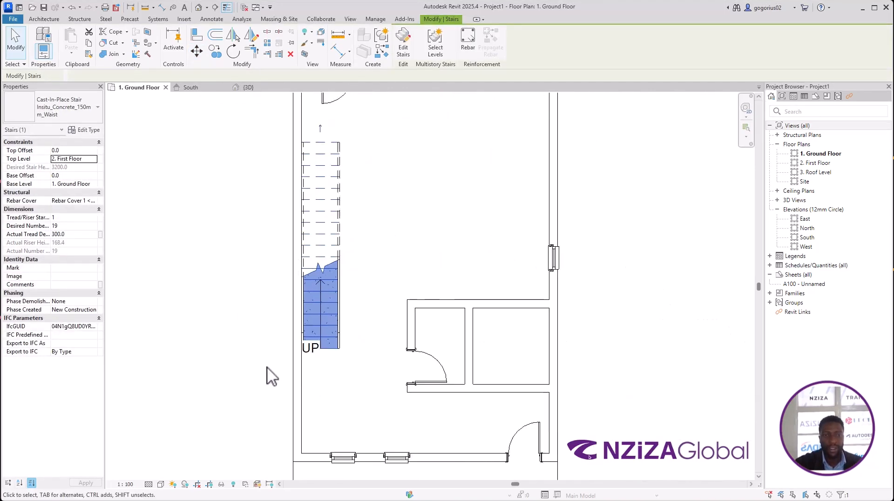
left_click(230, 353)
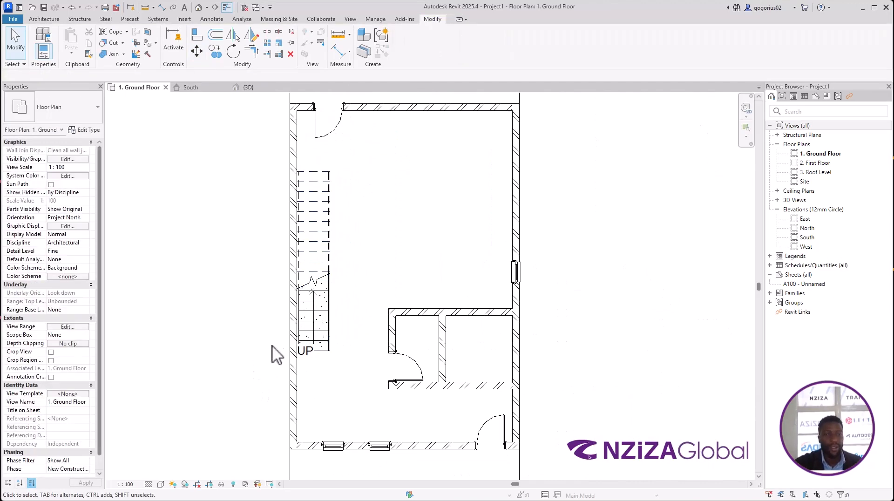
left_click(325, 279)
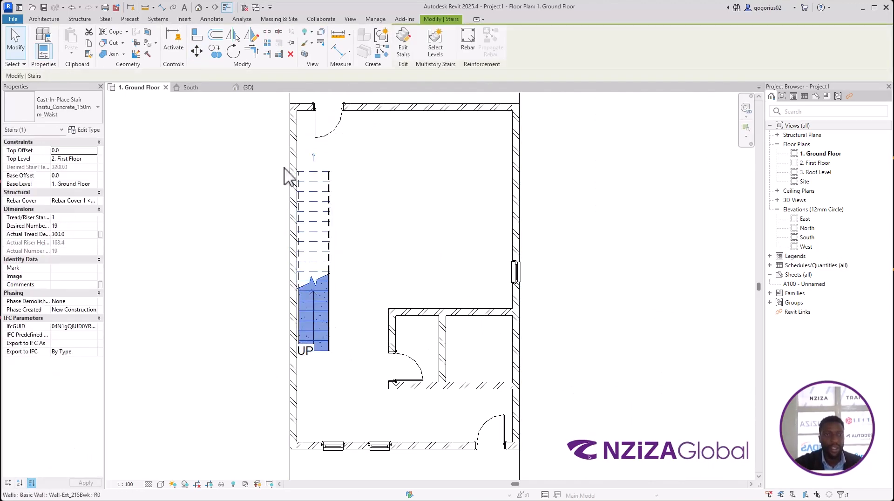
left_click(199, 57)
scroll(343, 359, "down", 3)
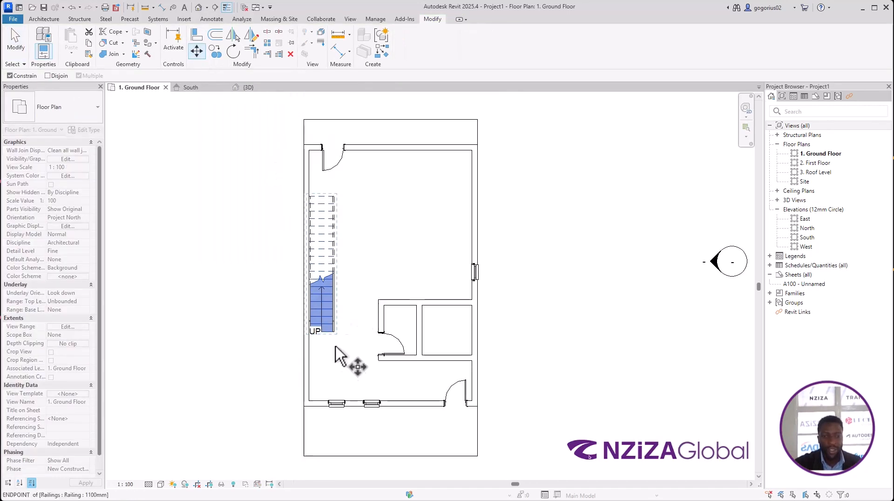
scroll(335, 379, "up", 5)
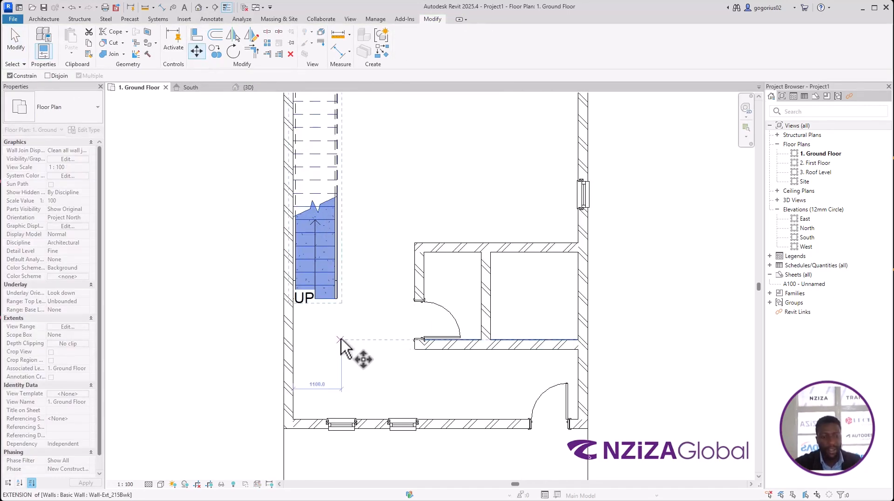
key("Escape")
key("Escape")
scroll(354, 396, "down", 2)
scroll(385, 262, "up", 1)
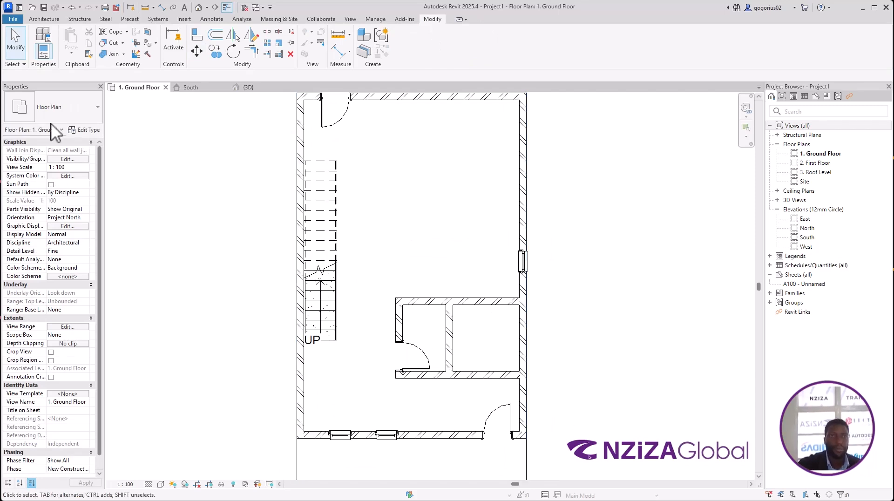
left_click(196, 34)
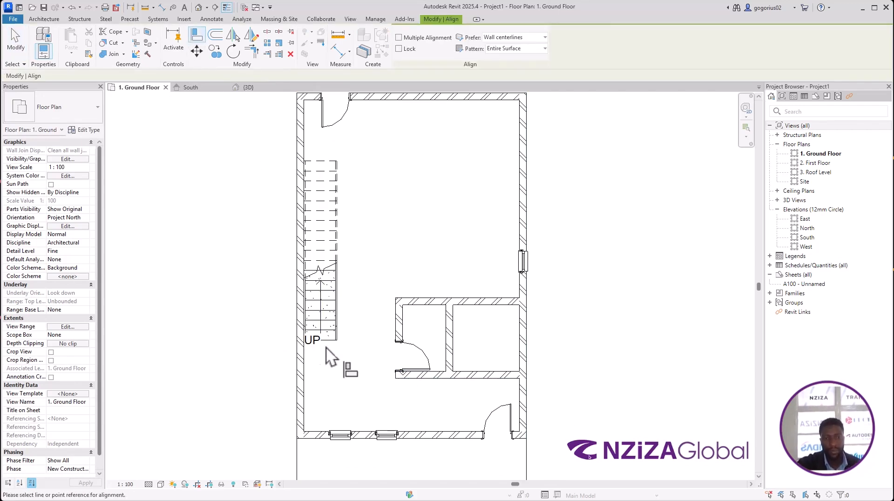
key("Escape")
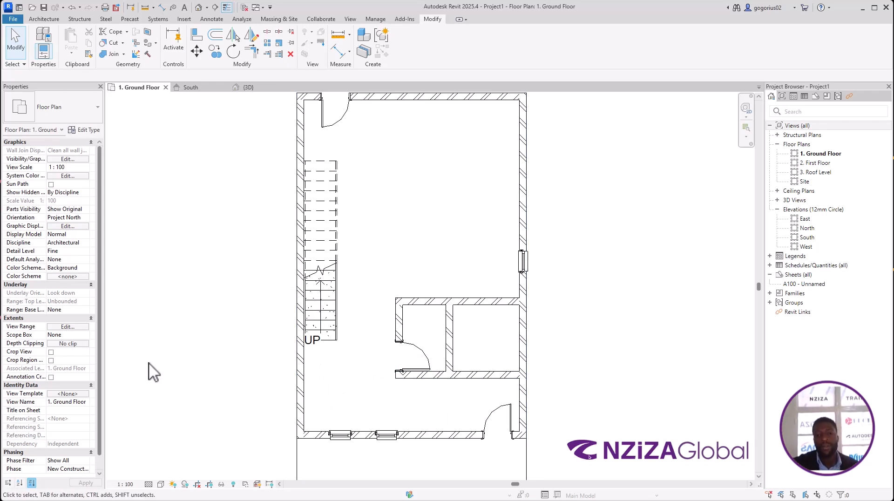
Step: Align the bottom edge of the stair with the lower face of the small rooms' lower partition wall
scroll(354, 244, "down", 1)
scroll(322, 347, "up", 1)
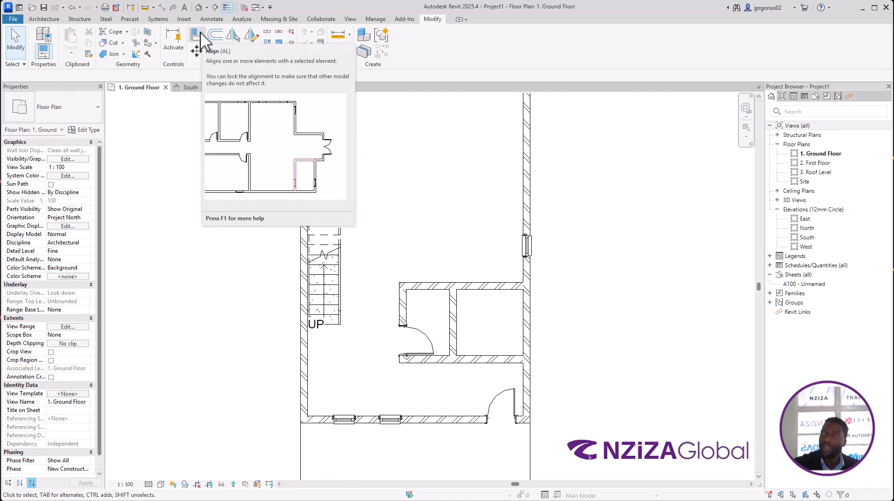
key("ctrl")
key("ctrl")
key("ctrl")
key("ctrl")
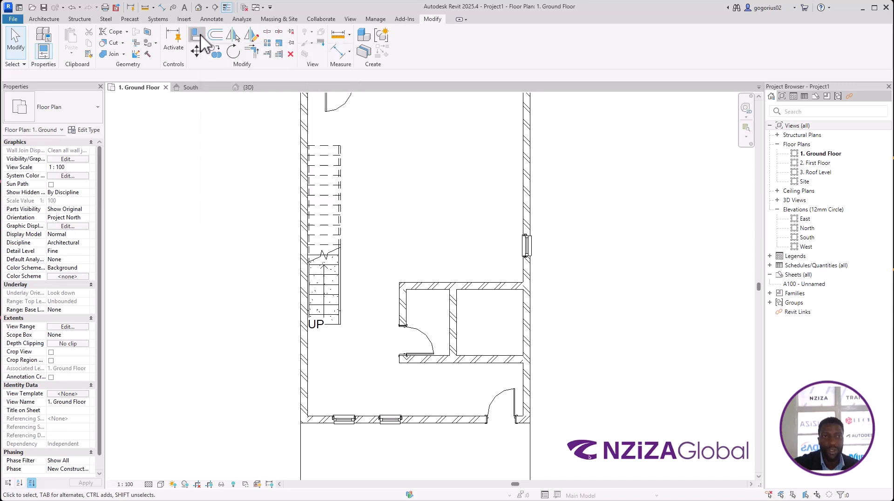
left_click(197, 35)
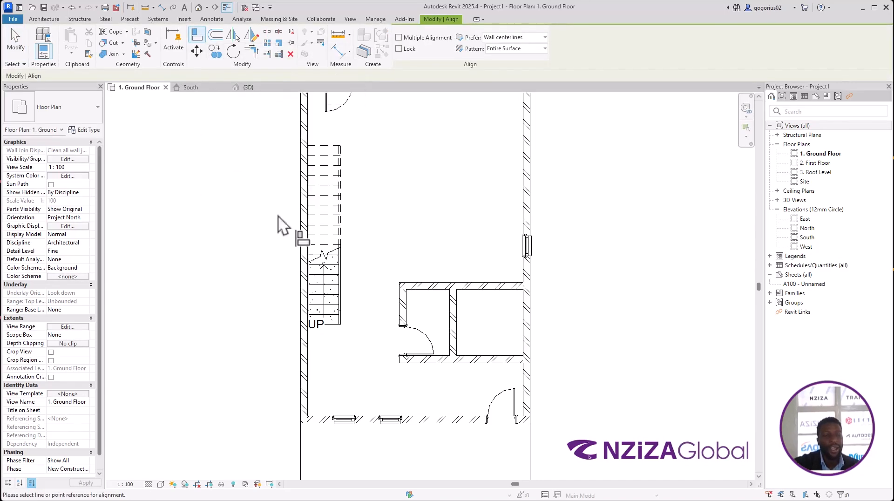
scroll(405, 442, "up", 1)
scroll(442, 404, "up", 1)
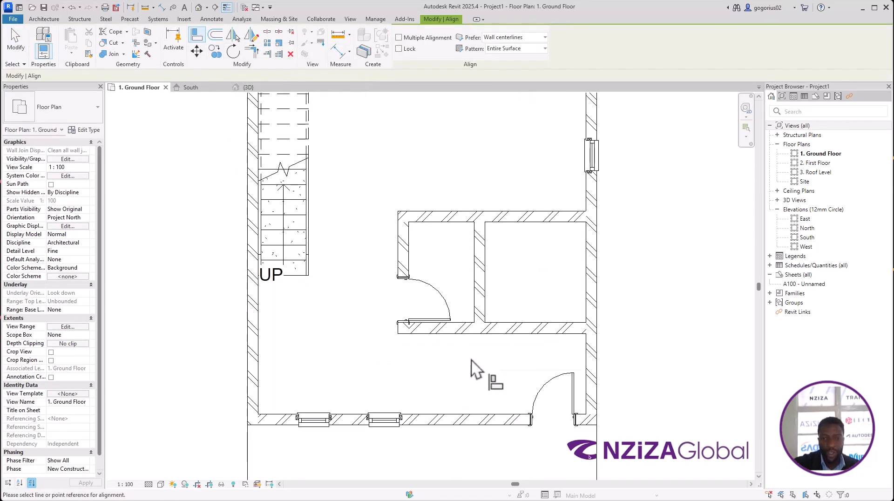
left_click(463, 336)
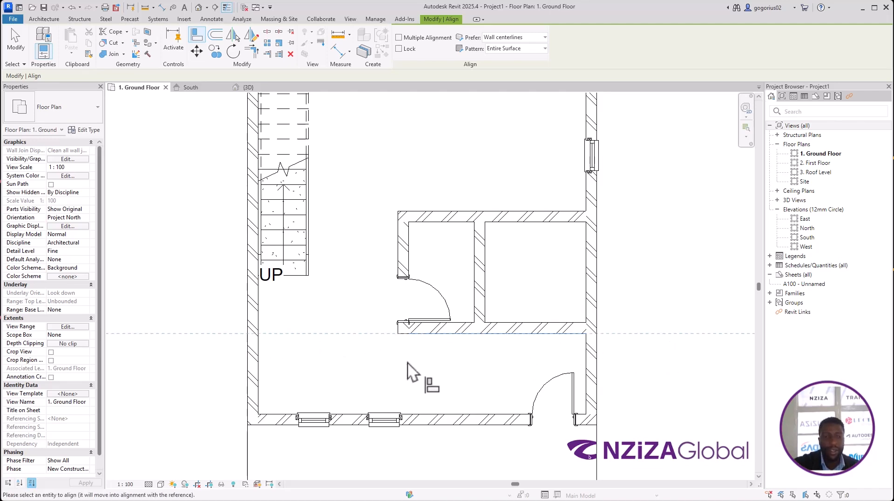
left_click(298, 278)
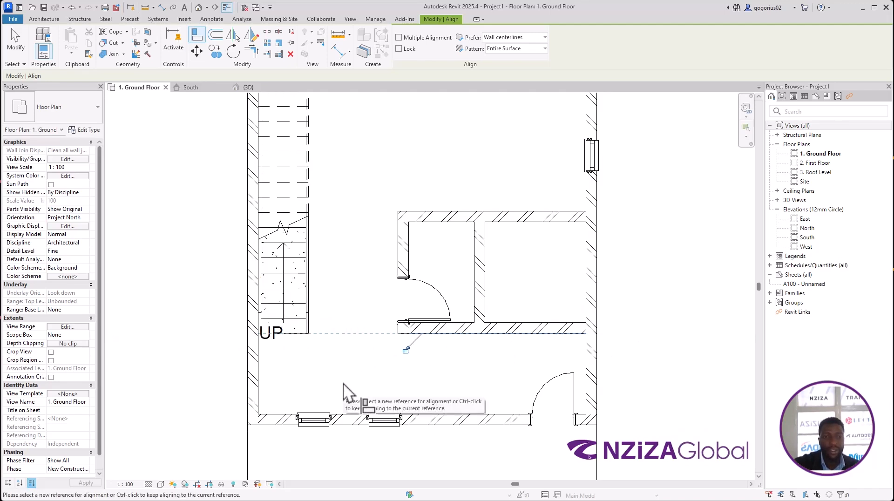
scroll(415, 386, "down", 2)
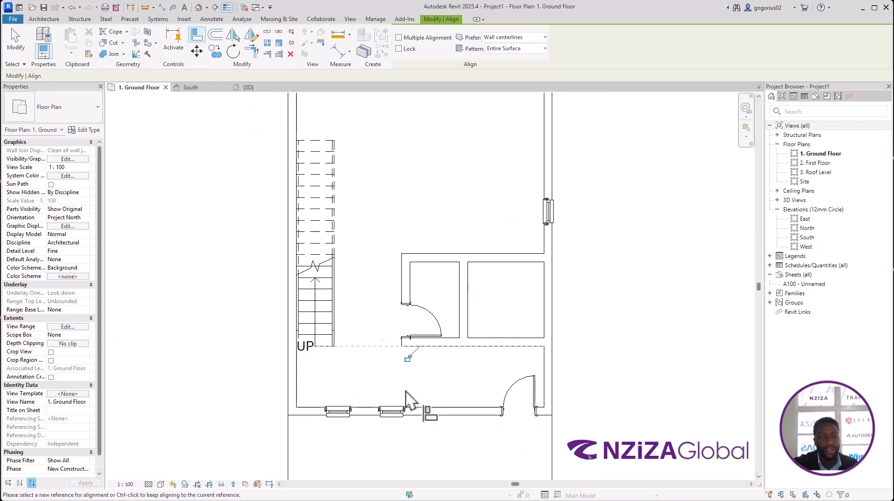
scroll(424, 411, "down", 2)
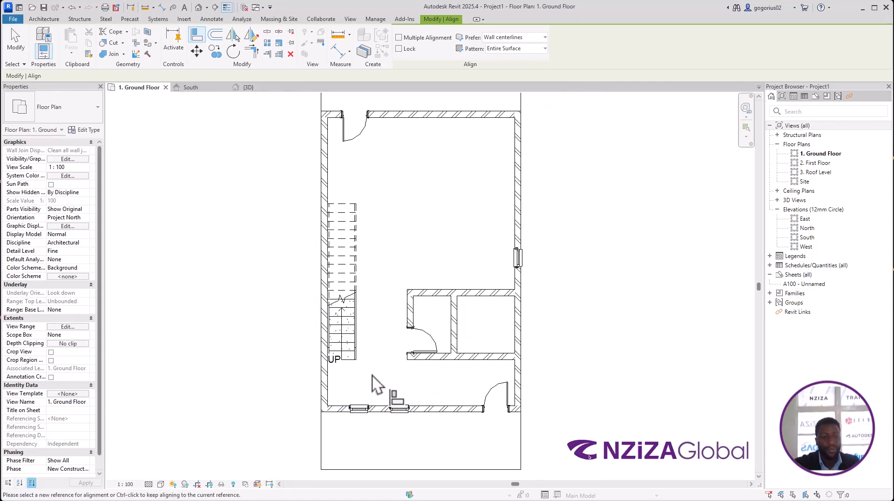
key("Escape")
key("Escape")
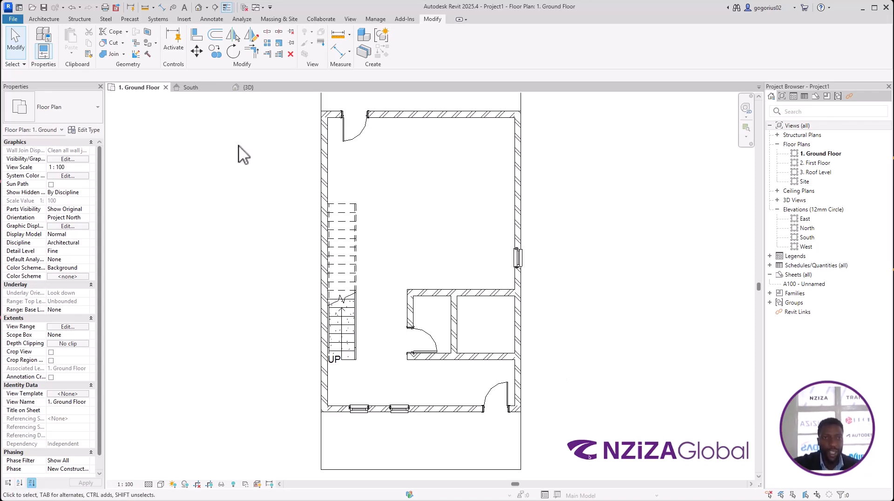
Step: Switch to the 3D view and examine the stair and its railings against the wall from above
left_click(261, 88)
scroll(382, 351, "down", 2)
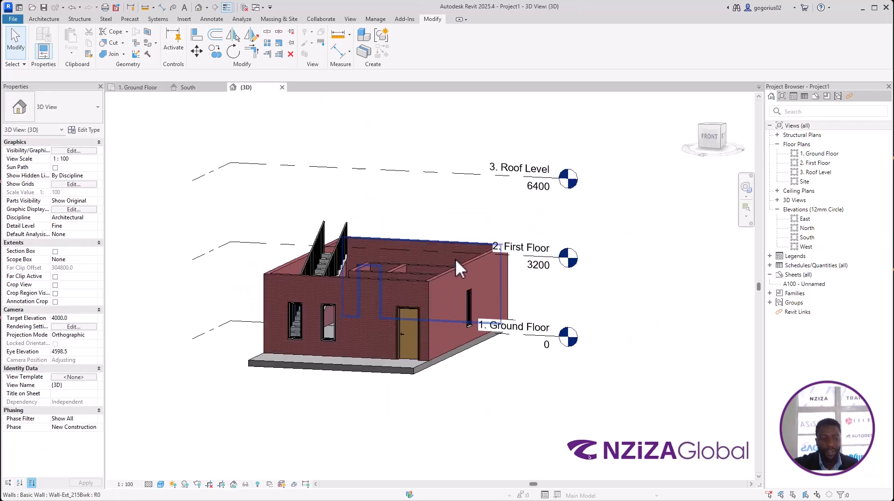
middle_click_drag(461, 278, 424, 365, "shift")
scroll(300, 258, "up", 5)
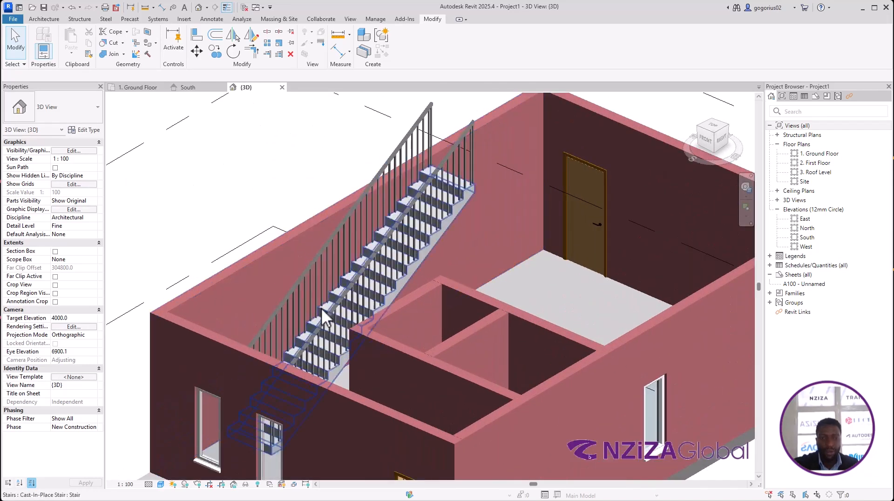
middle_click_drag(344, 344, 371, 346, "shift")
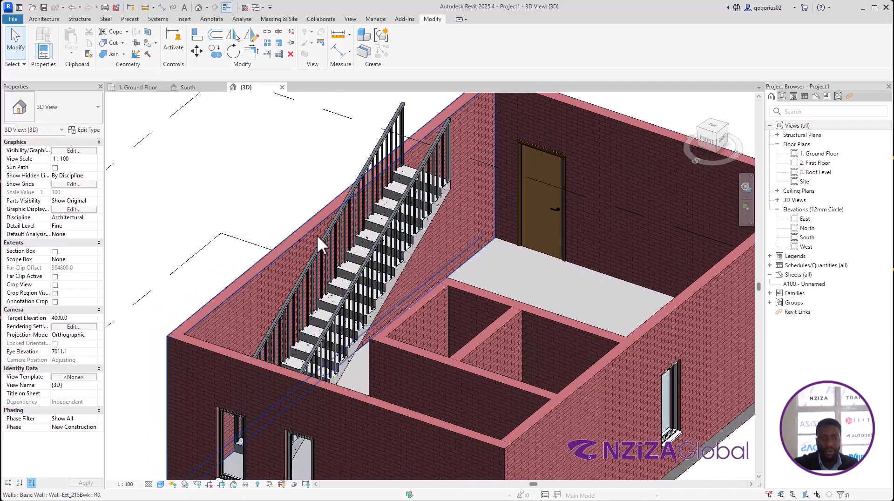
Step: Delete the stair's wall-side railing, keeping the railing on the open side
left_click(380, 172)
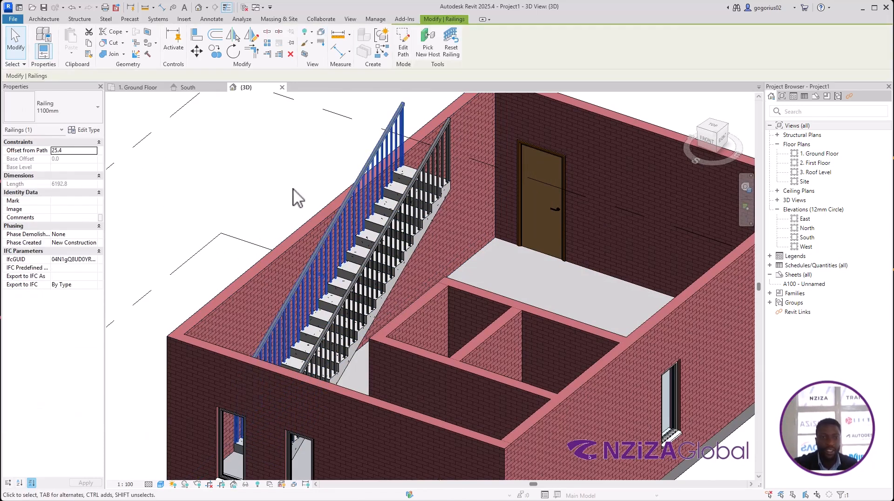
key("Delete")
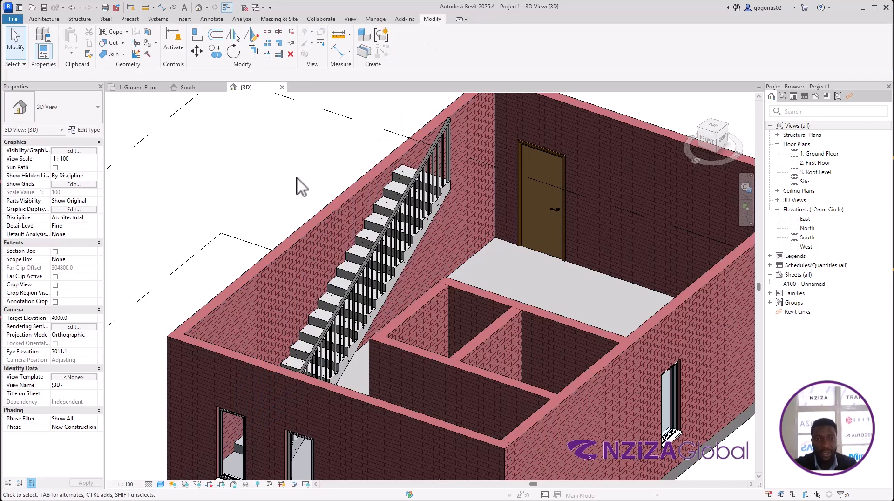
scroll(368, 293, "down", 3)
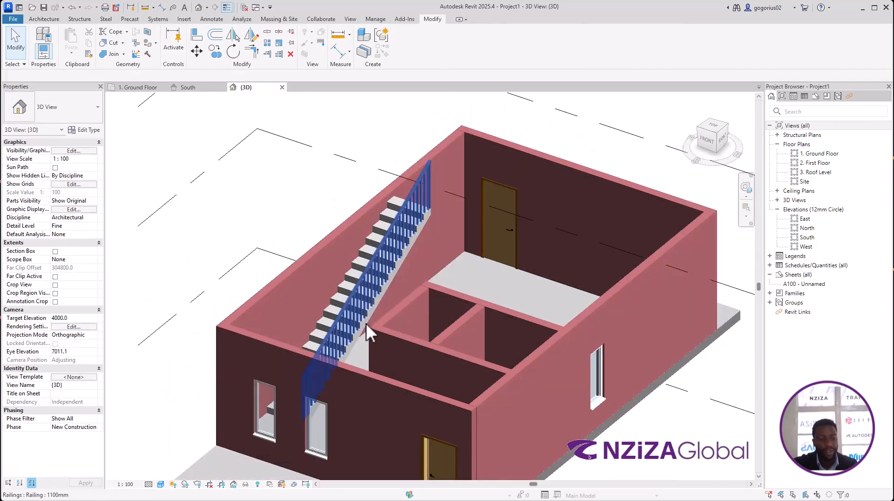
middle_click_drag(364, 361, 345, 373, "shift")
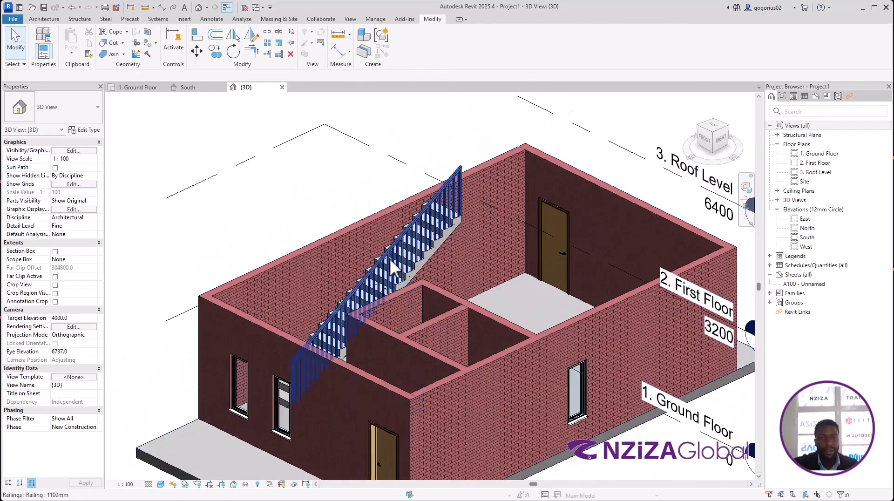
scroll(362, 275, "down", 3)
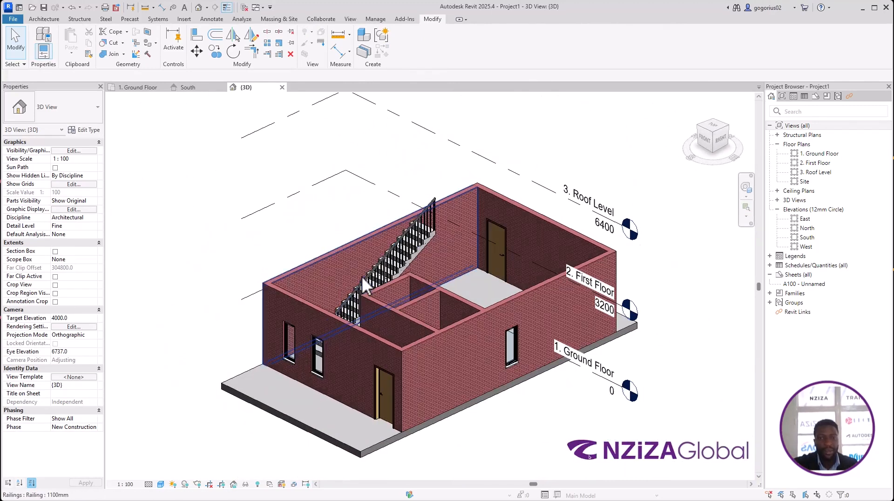
Step: Start a new floor in the 1. Ground Floor plan and set its level to 2. First Floor
left_click(138, 87)
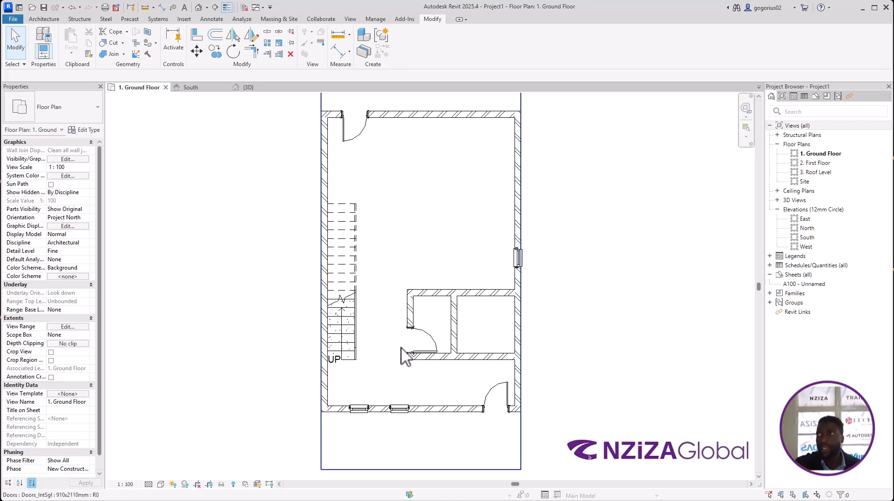
scroll(266, 410, "down", 1)
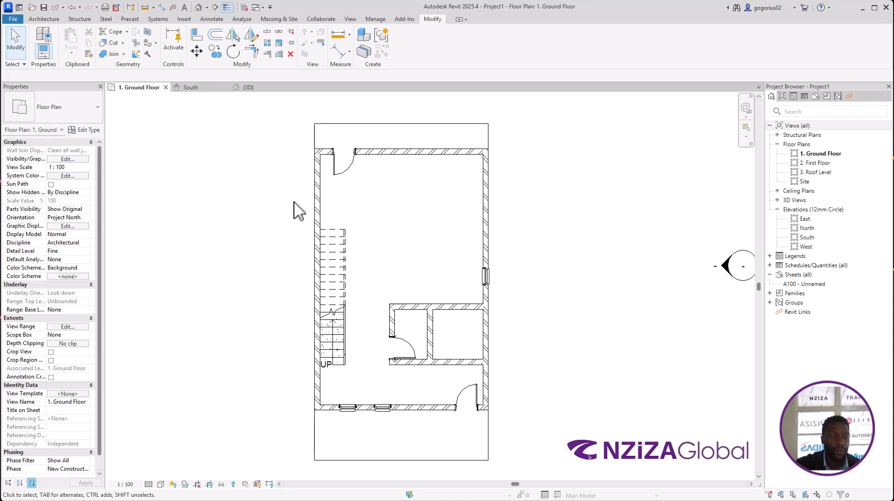
left_click(42, 19)
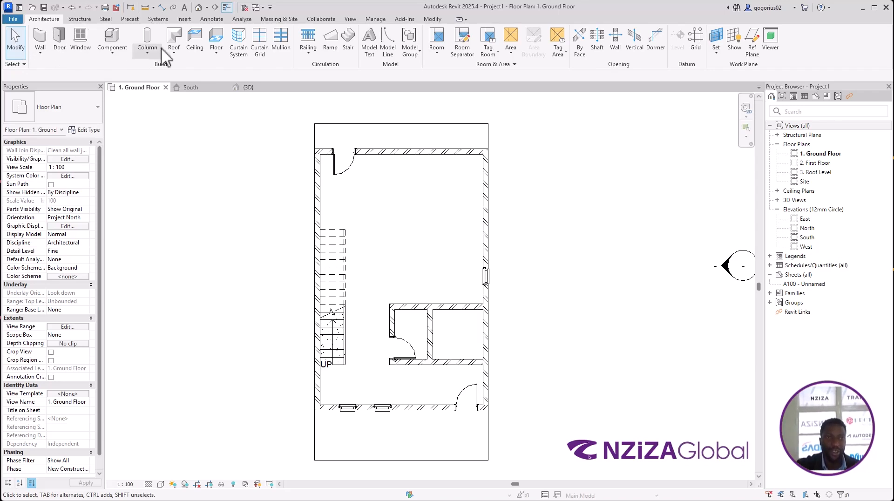
left_click(221, 44)
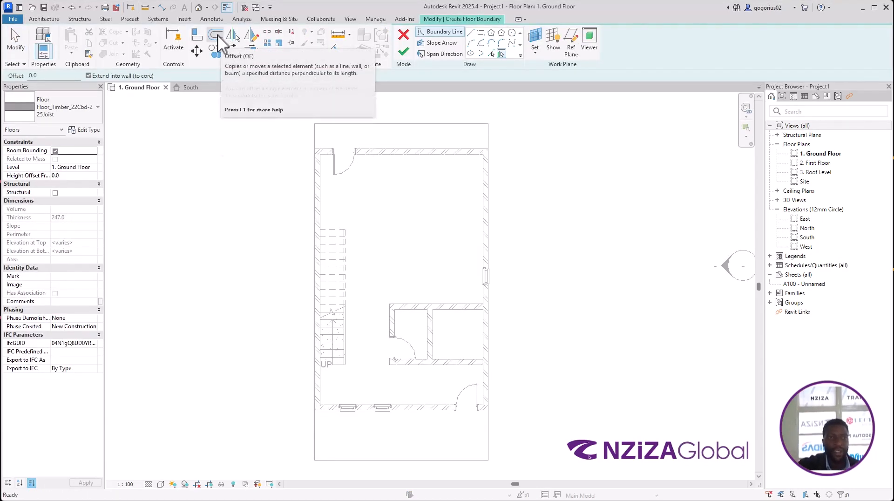
left_click(93, 168)
left_click(85, 183)
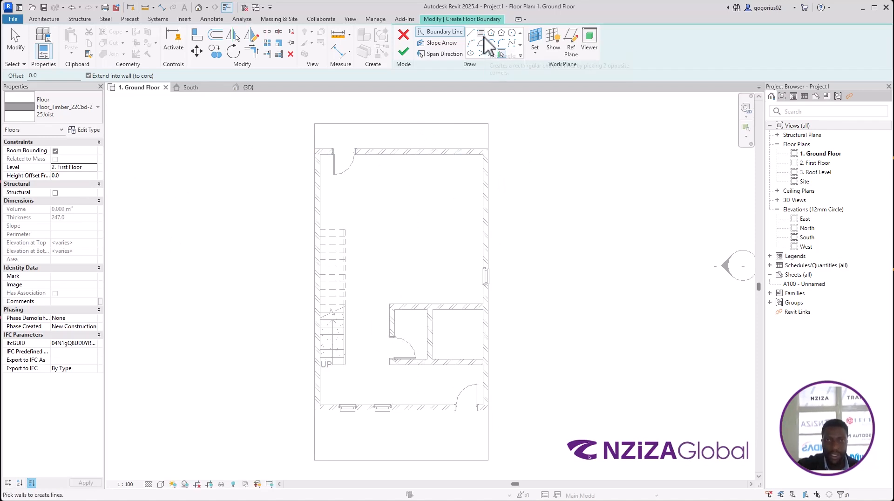
Step: Sketch a rectangular floor boundary between opposite outer corners of the exterior walls and finish the floor without attaching the walls
left_click(480, 32)
scroll(309, 148, "up", 3)
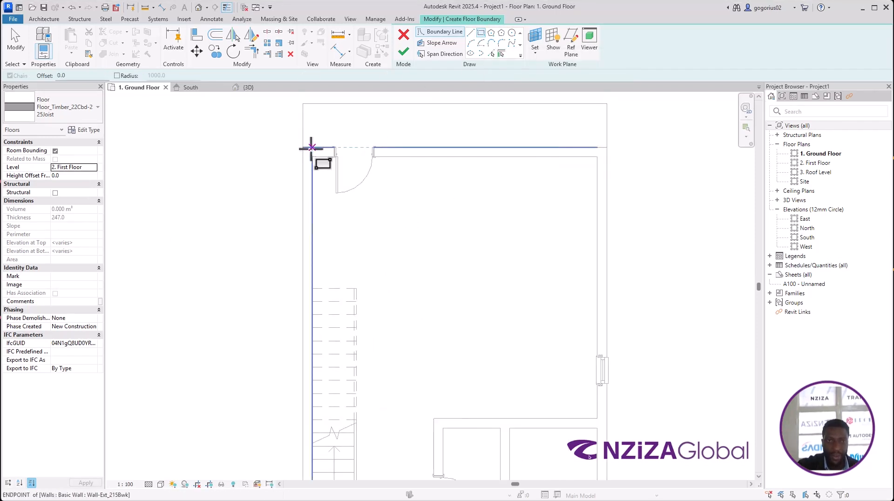
left_click(303, 148)
scroll(465, 285, "down", 3)
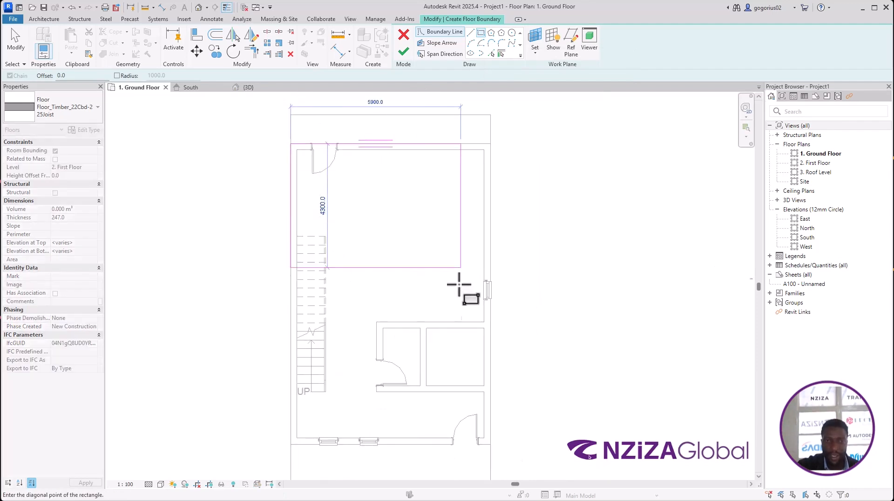
scroll(471, 432, "up", 2)
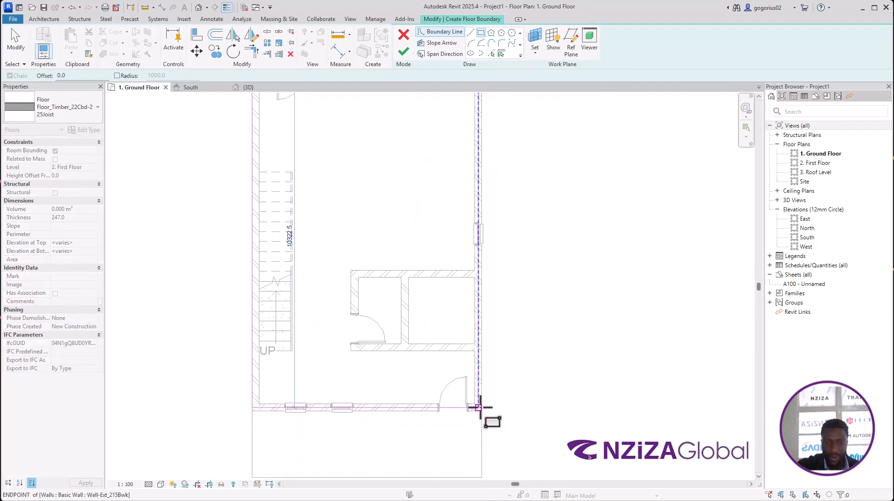
left_click(482, 411)
scroll(378, 451, "down", 2)
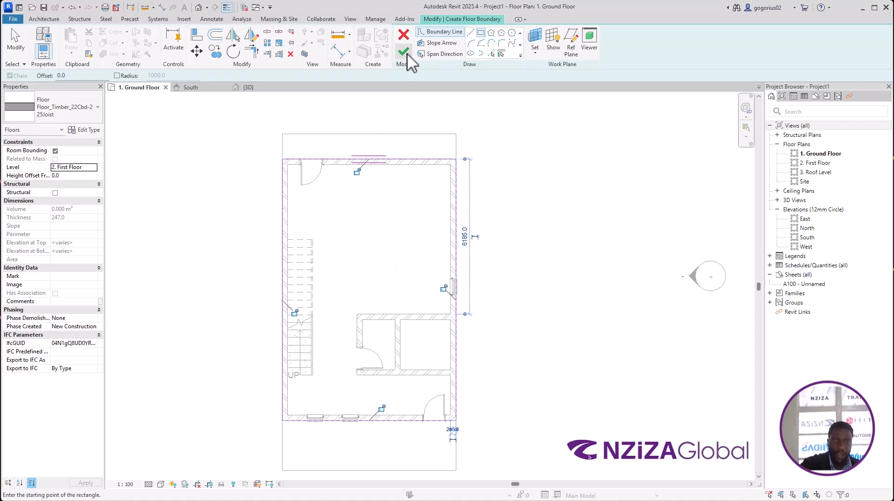
left_click(404, 52)
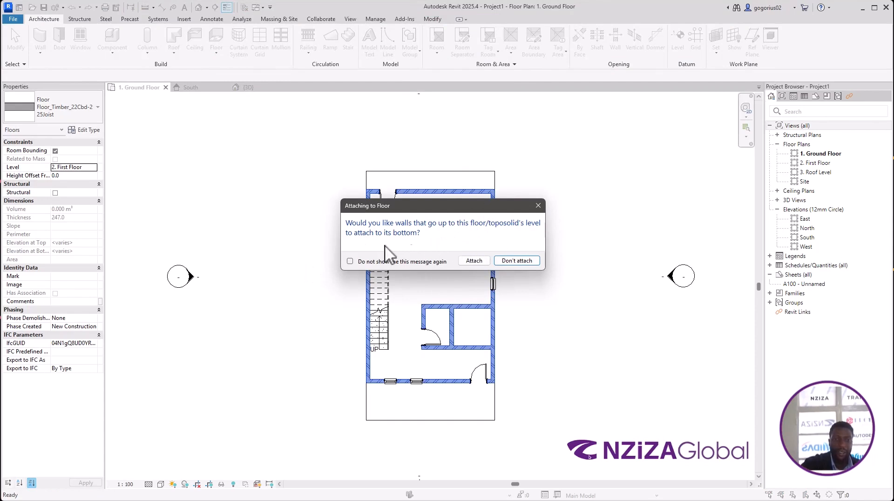
left_click(517, 261)
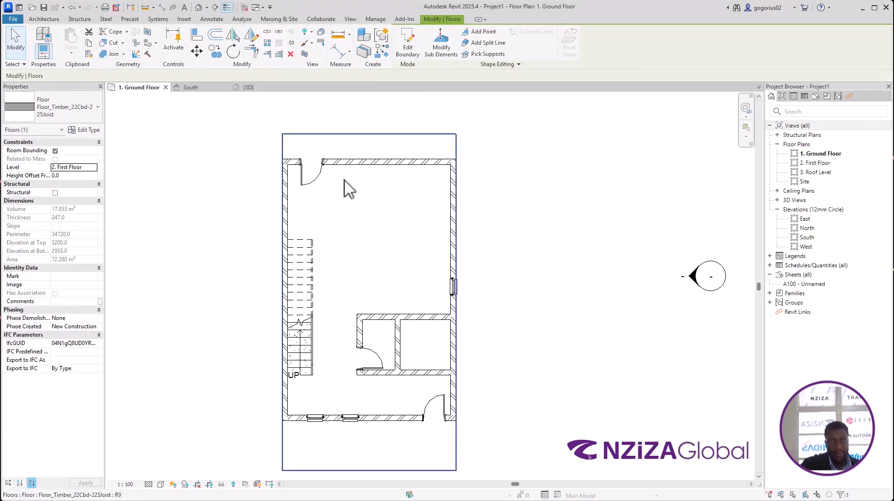
Step: Switch to the 3D view and examine the new first floor where it meets the stair railing and walls
left_click(254, 88)
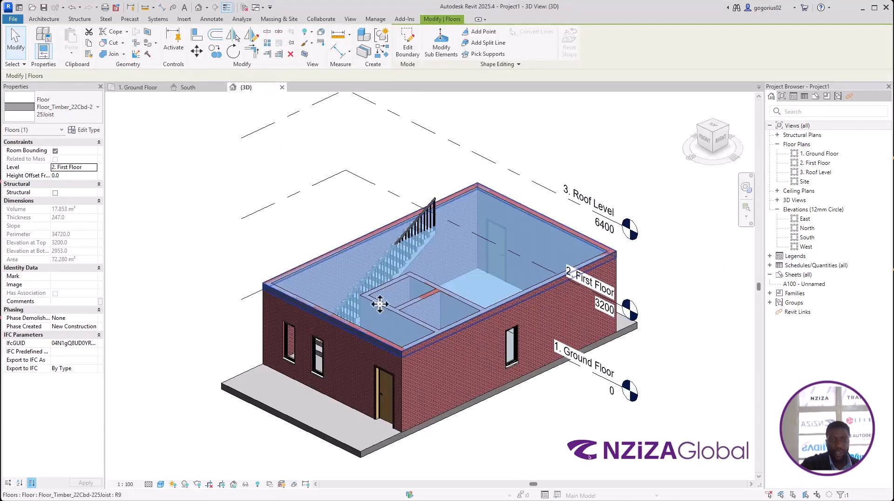
left_click(308, 238)
scroll(350, 238, "up", 3)
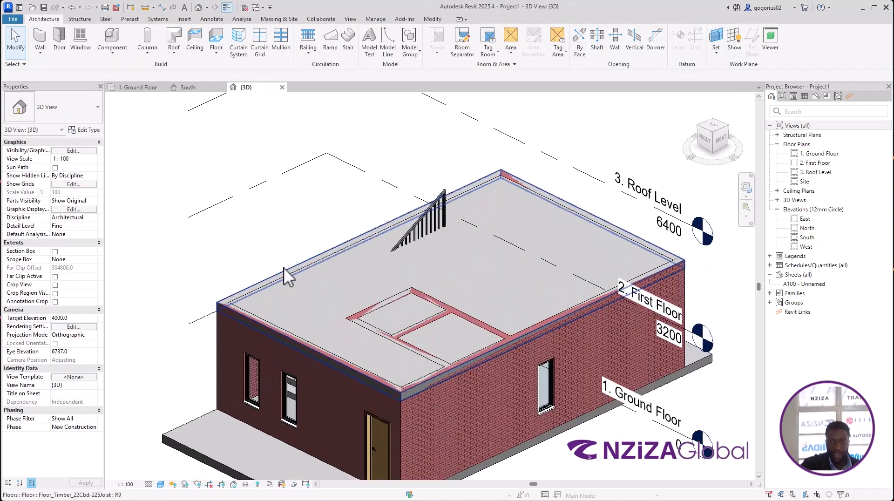
scroll(381, 244, "up", 3)
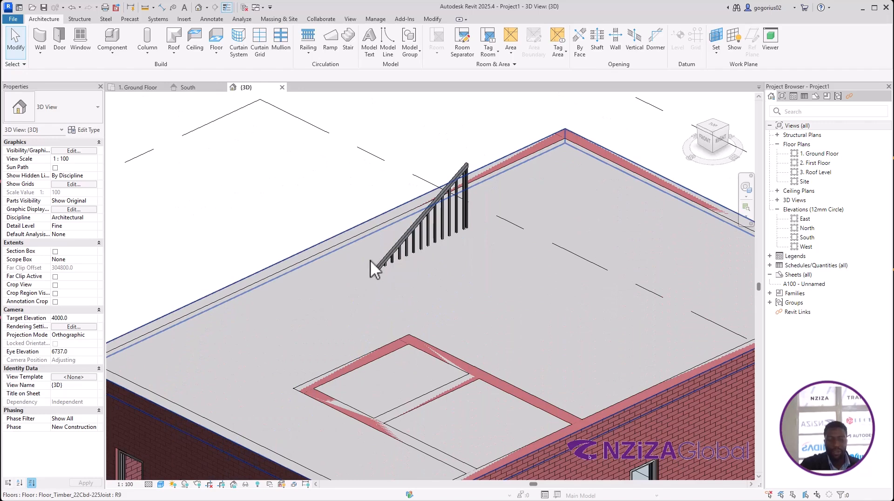
scroll(341, 269, "down", 4)
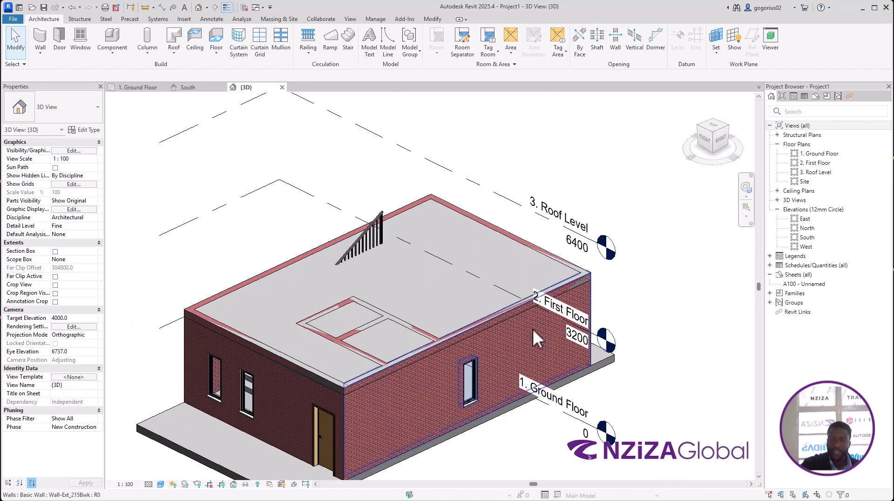
Step: Edit the first-floor slab's boundary and, in the ground floor plan, sketch a rectangular opening about 987 mm wide around the whole stair flight
left_click(287, 306)
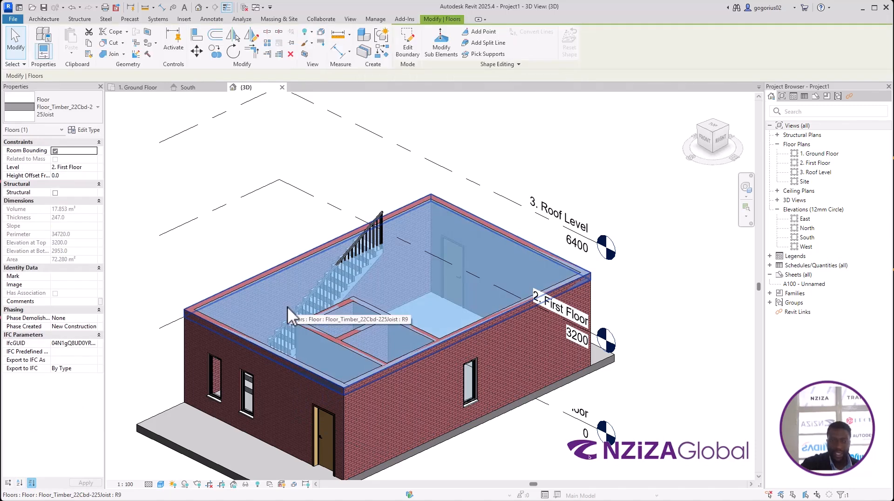
left_click(404, 54)
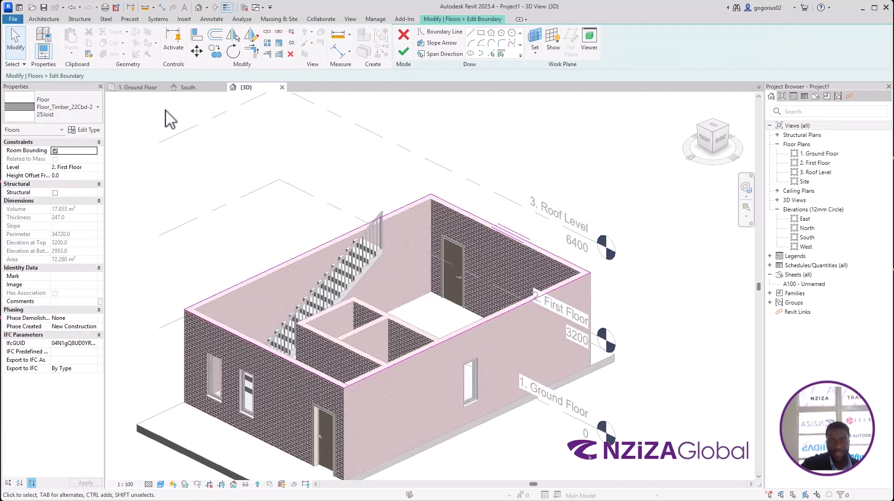
left_click(136, 87)
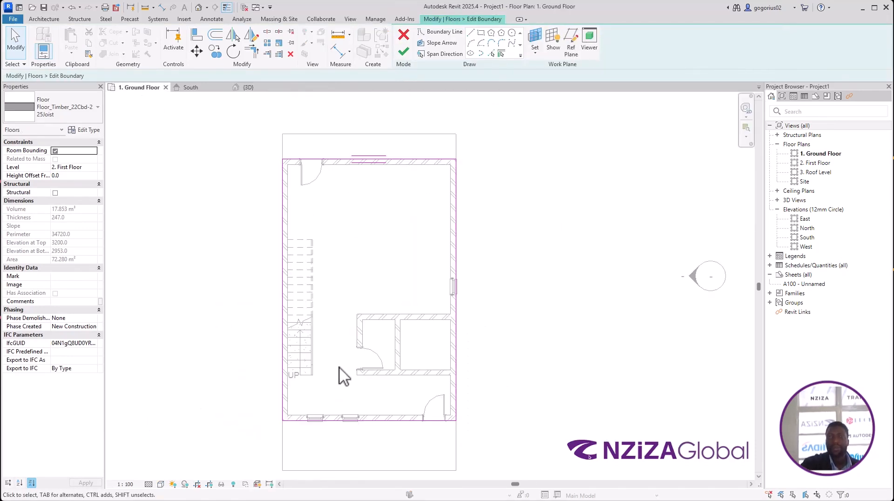
left_click(482, 34)
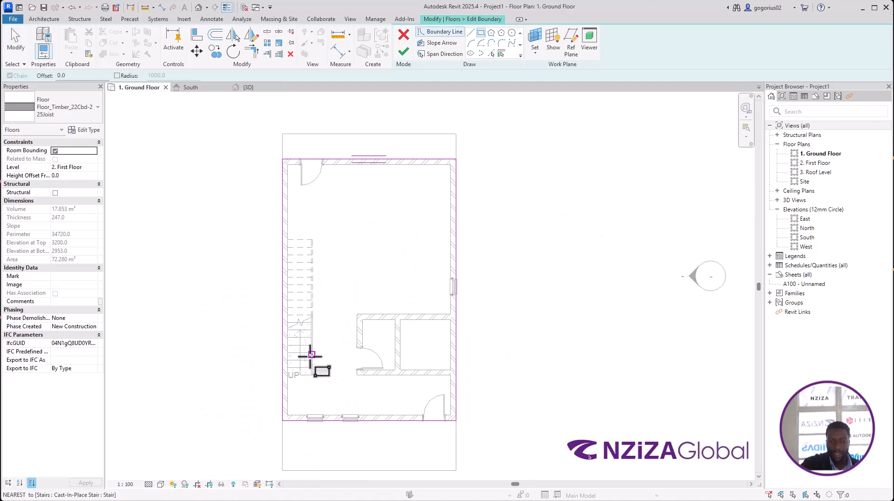
scroll(310, 369, "up", 2)
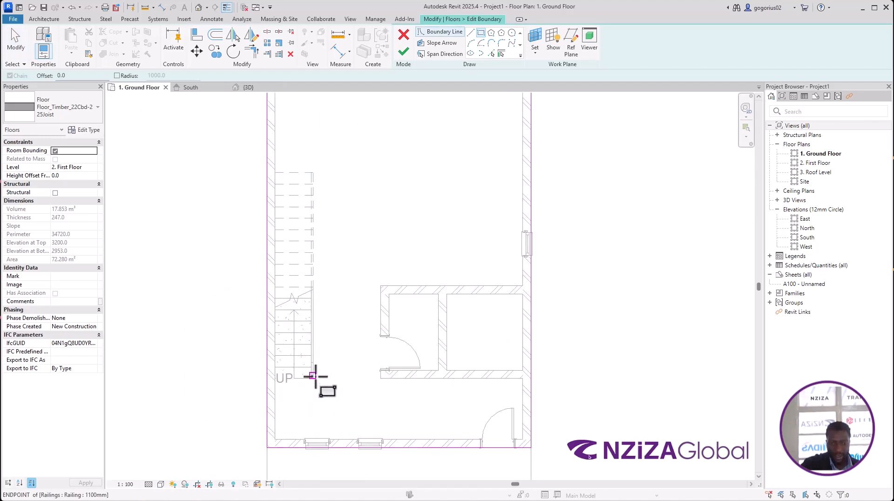
left_click(312, 375)
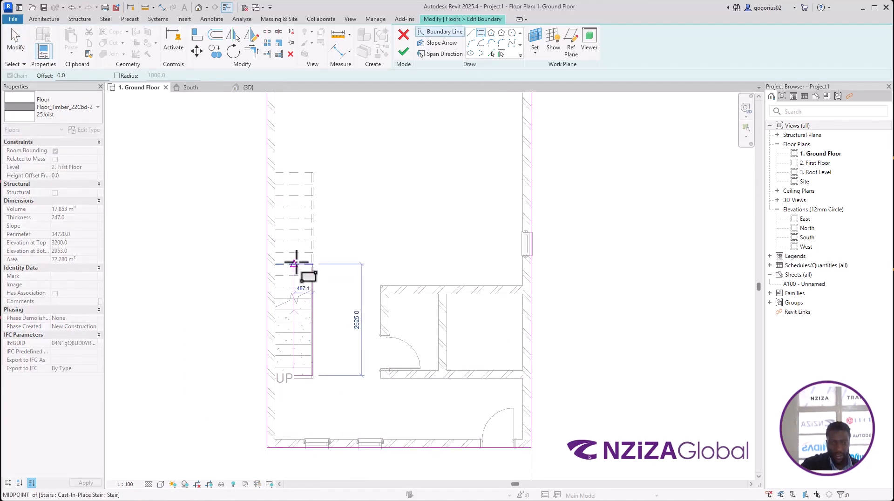
left_click(275, 173)
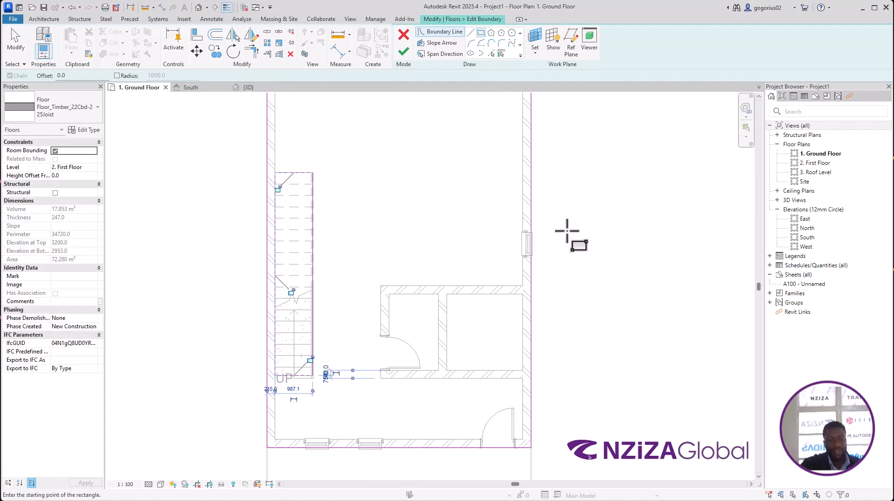
key("Escape")
key("Escape")
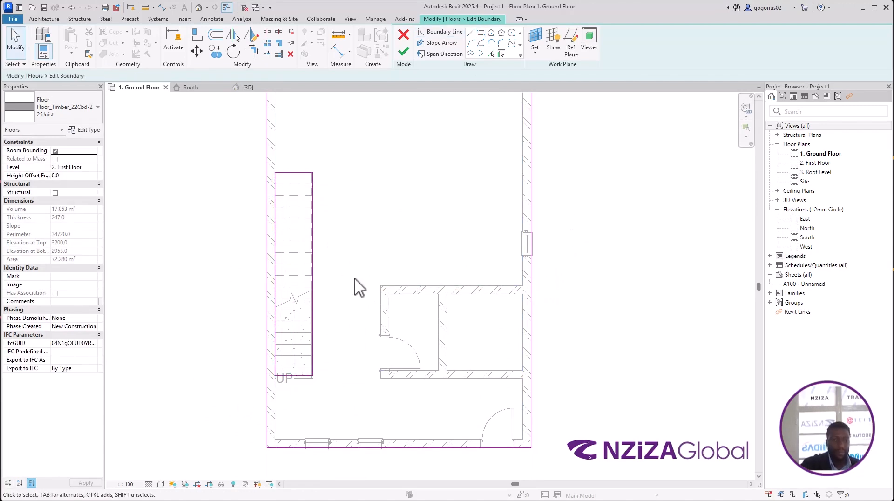
Step: Move the opening's short edge at the foot of the stairs slightly outward, just past the first riser
scroll(295, 391, "up", 4)
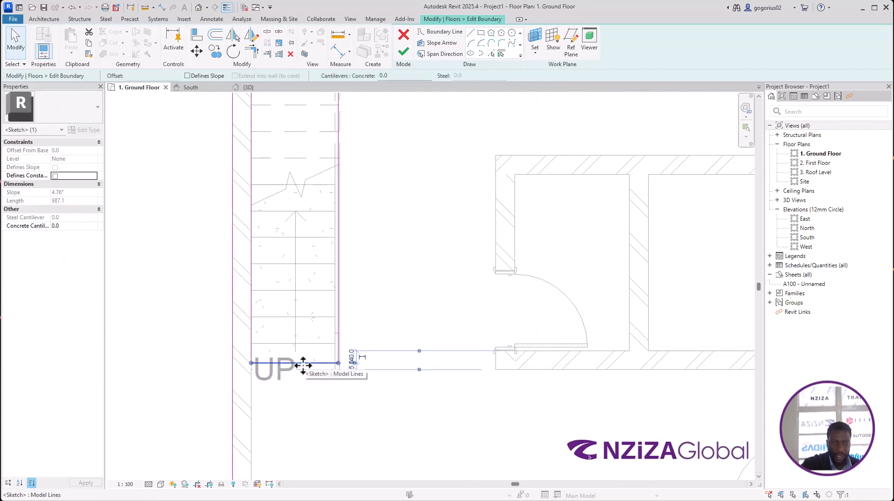
left_click(303, 373)
left_click_drag(305, 375, 305, 376)
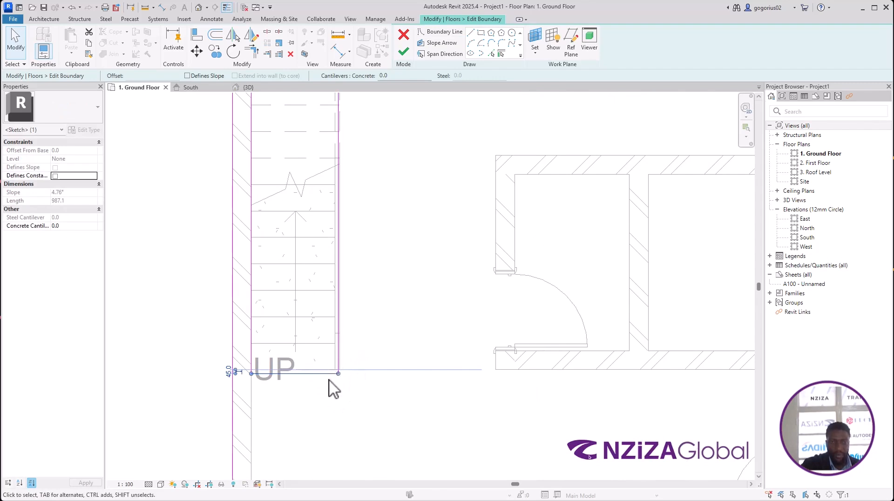
scroll(326, 389, "down", 4)
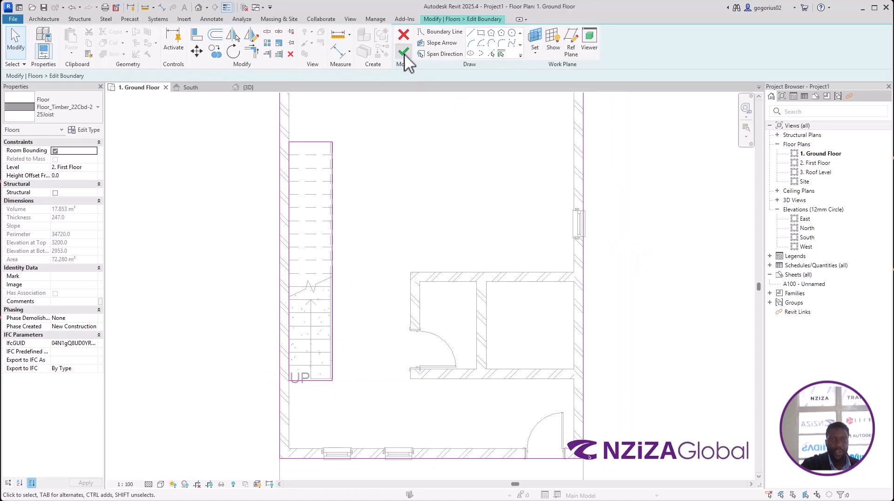
Step: Finish the floor boundary edit without attaching the walls to the floor's underside, and deselect the floor
left_click(403, 51)
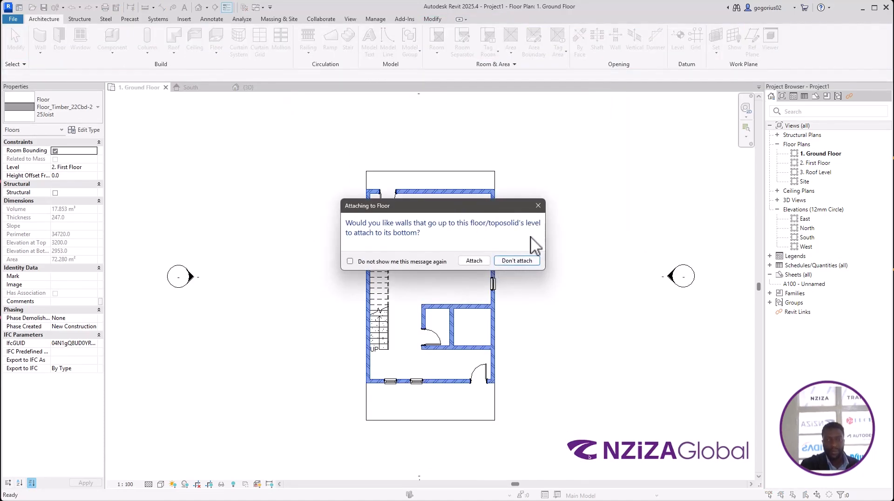
left_click(517, 260)
scroll(369, 358, "down", 2)
middle_click_drag(369, 358, 303, 368)
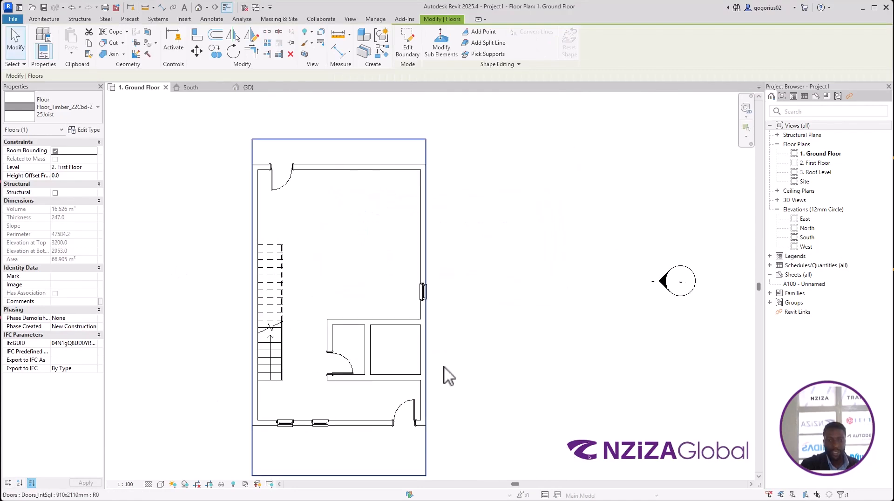
left_click(444, 366)
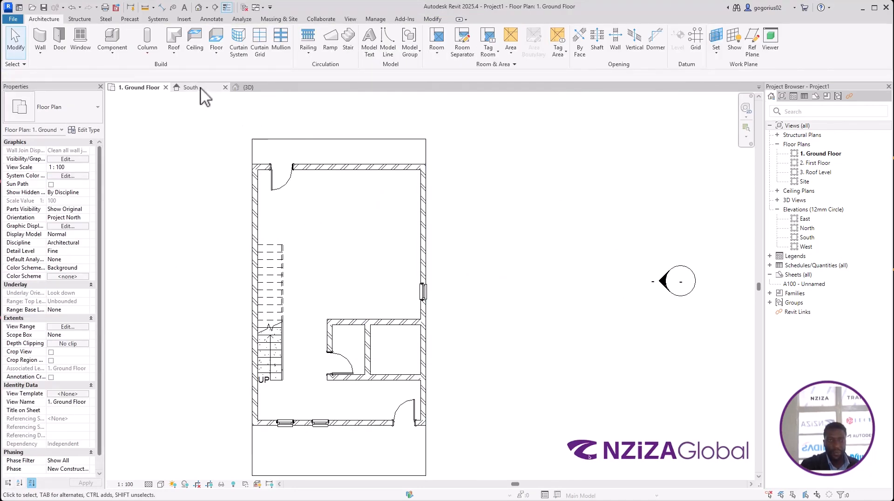
Step: Inspect the first-floor slab's stair opening in the 3D view from the front of the house
left_click(247, 87)
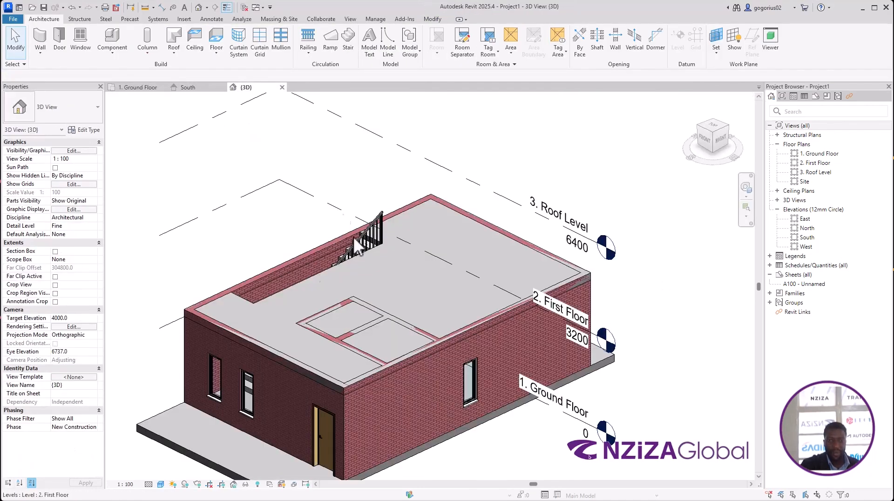
left_click(448, 289)
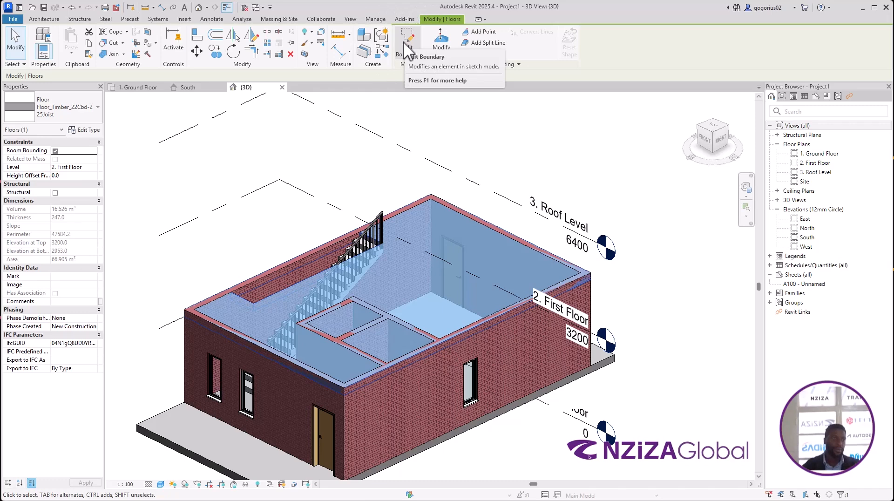
left_click(303, 159)
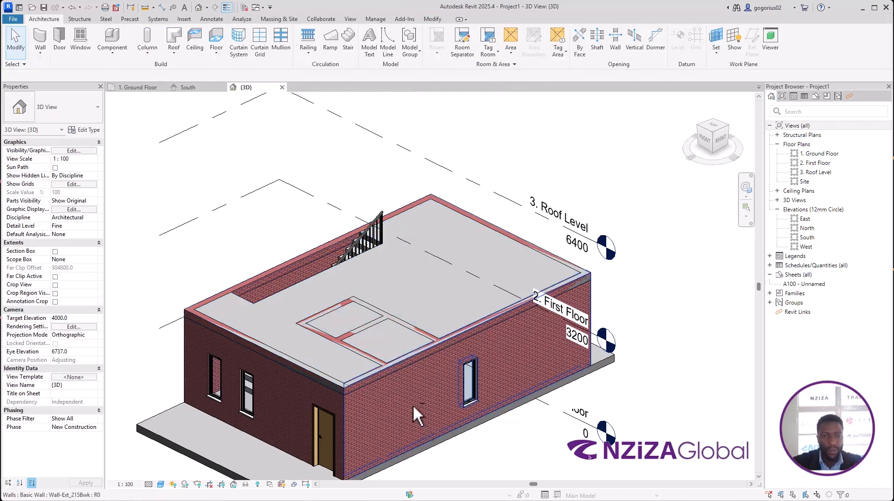
middle_click_drag(412, 404, 474, 362, "shift")
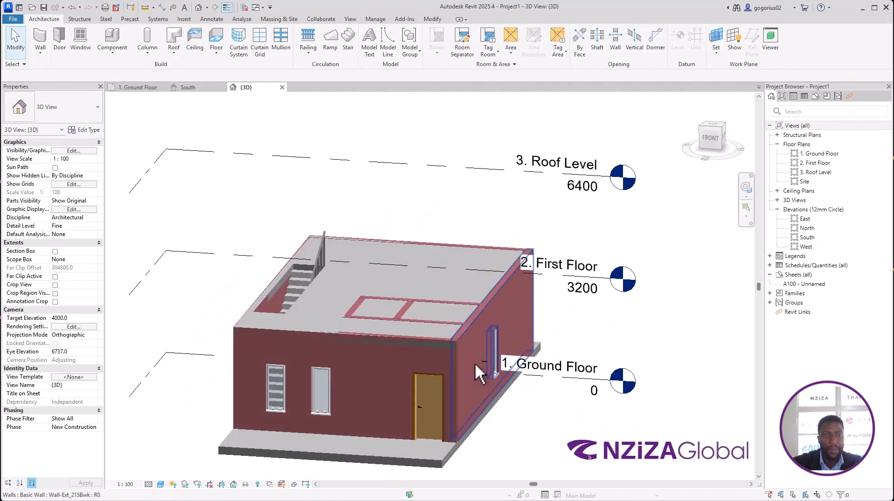
left_click(128, 90)
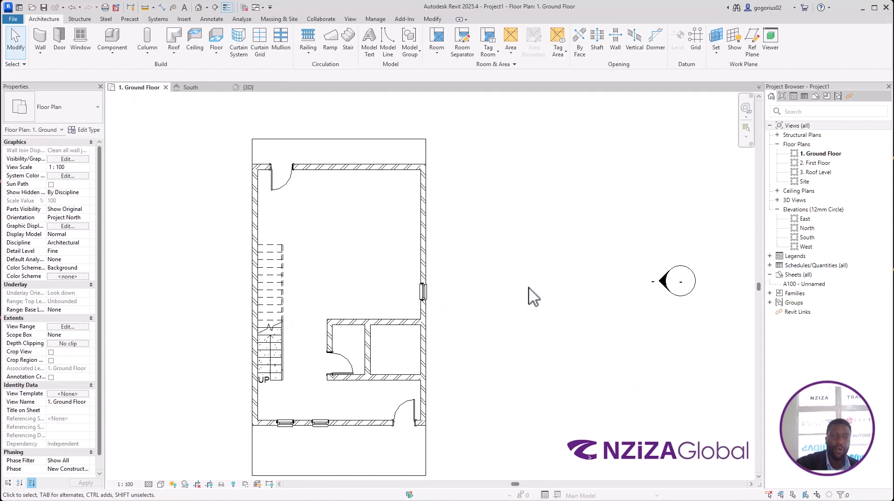
scroll(534, 296, "down", 1)
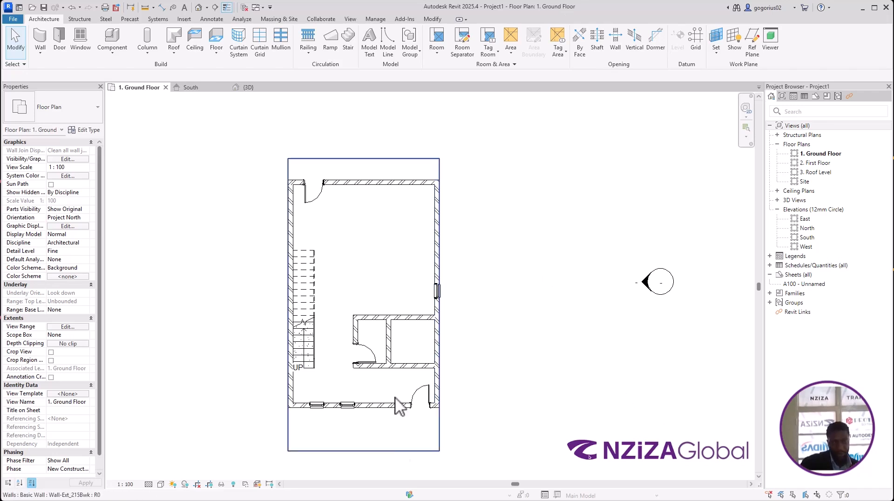
key("super")
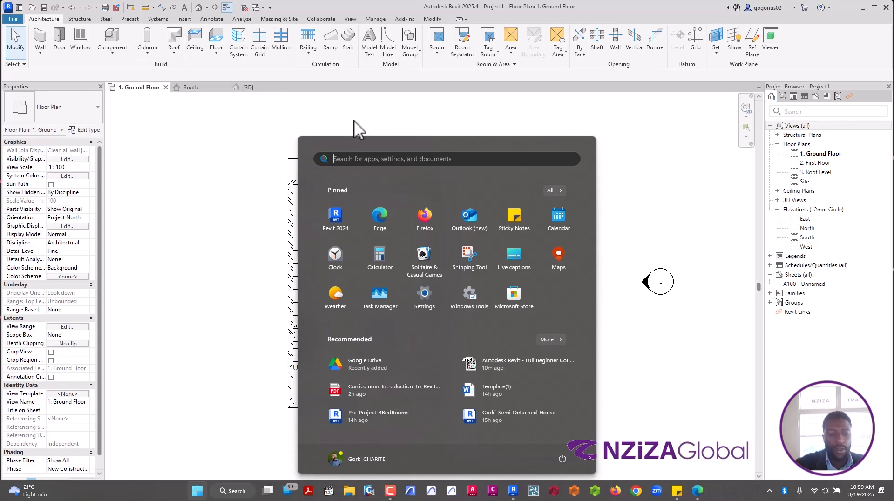
left_click(354, 132)
scroll(465, 283, "down", 1)
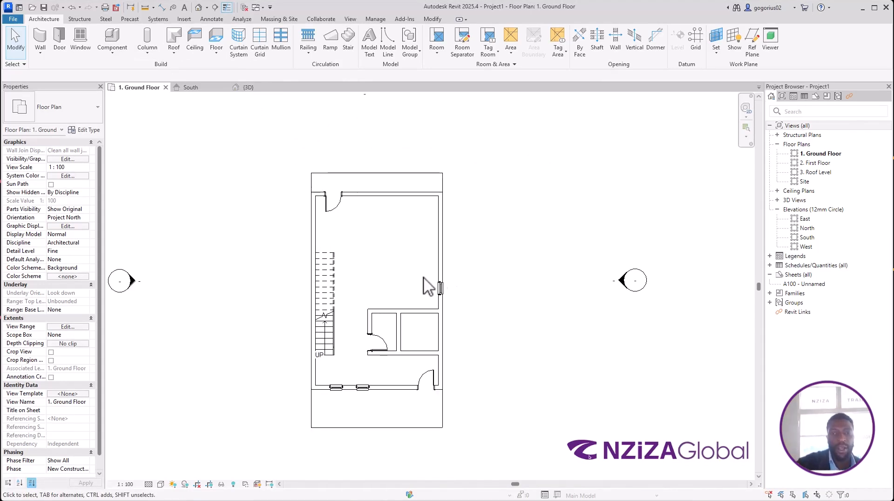
scroll(437, 253, "down", 1)
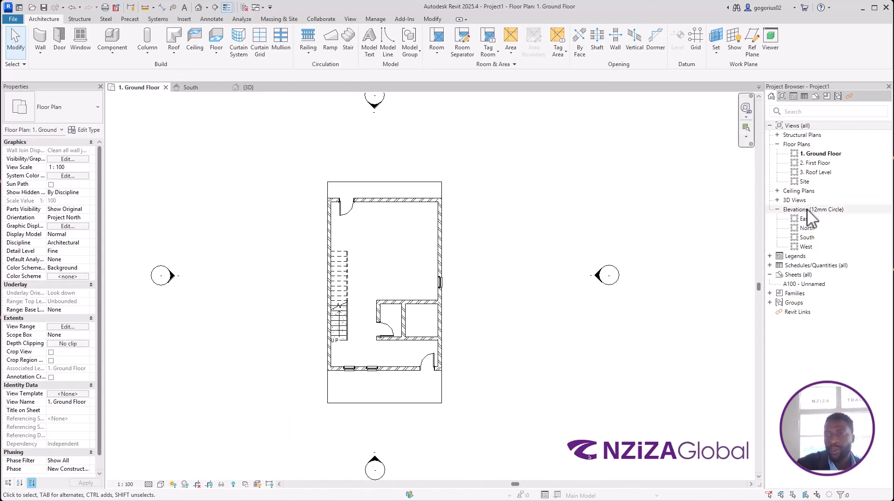
Step: Open the 2. First Floor plan and set its underlay range base level to None
left_click(832, 163)
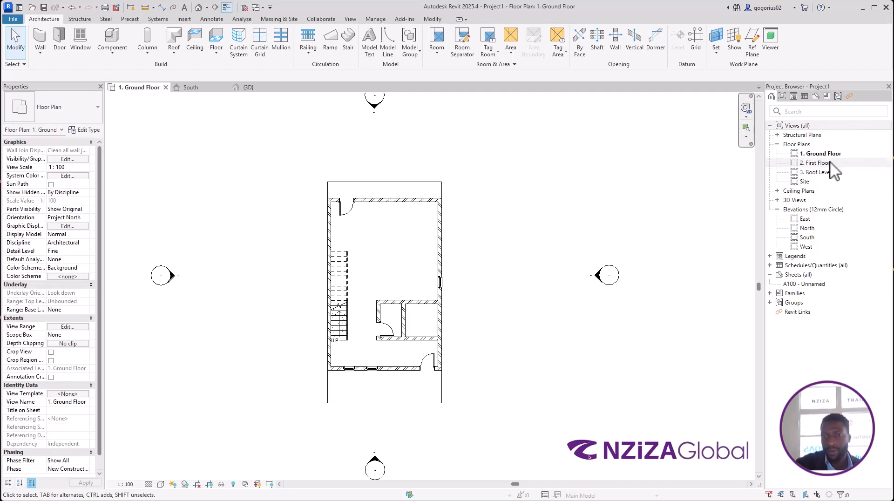
double_click(830, 163)
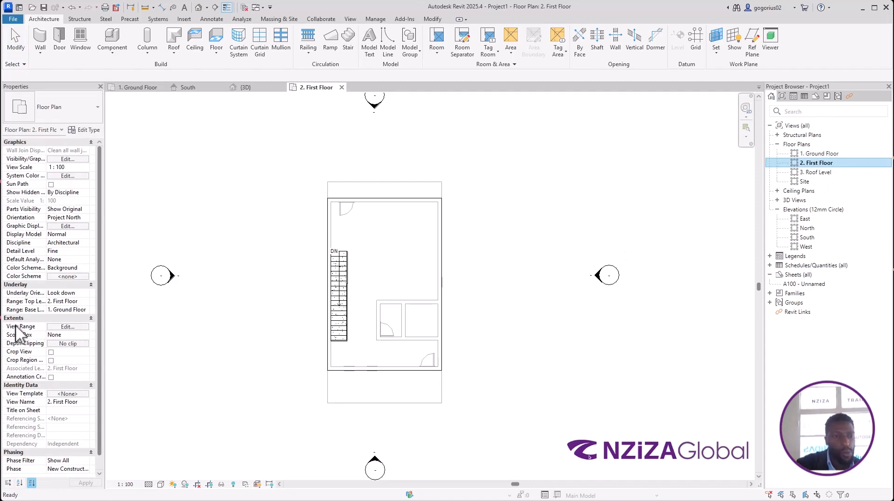
left_click(84, 310)
left_click(88, 310)
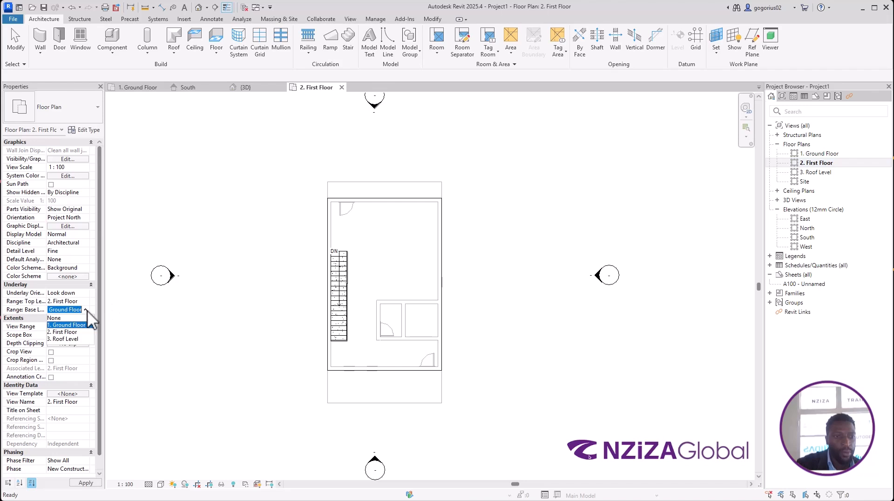
left_click(69, 321)
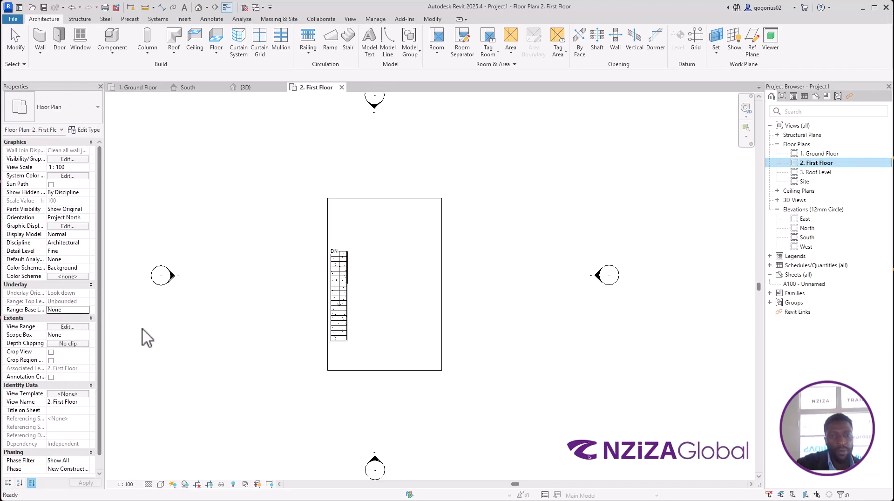
left_click(521, 179)
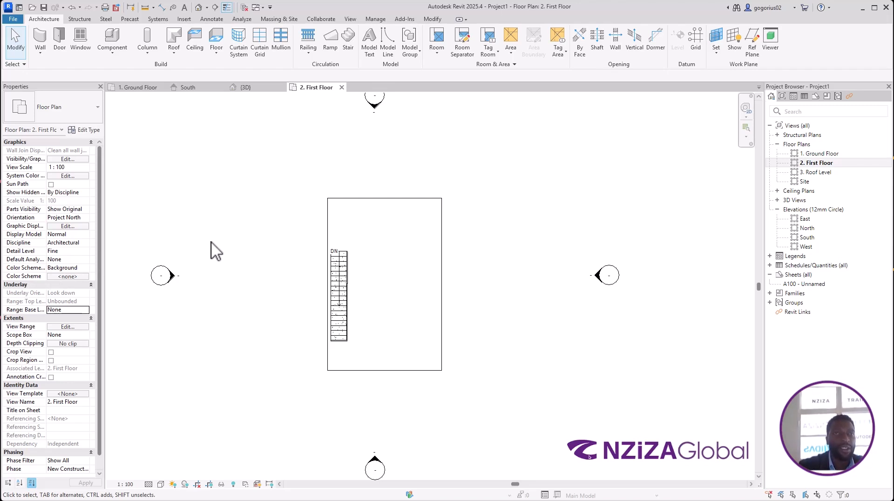
Step: Examine the Graphics, Underlay and Extents property groups of the first floor plan view
left_click(47, 288)
left_click(47, 288)
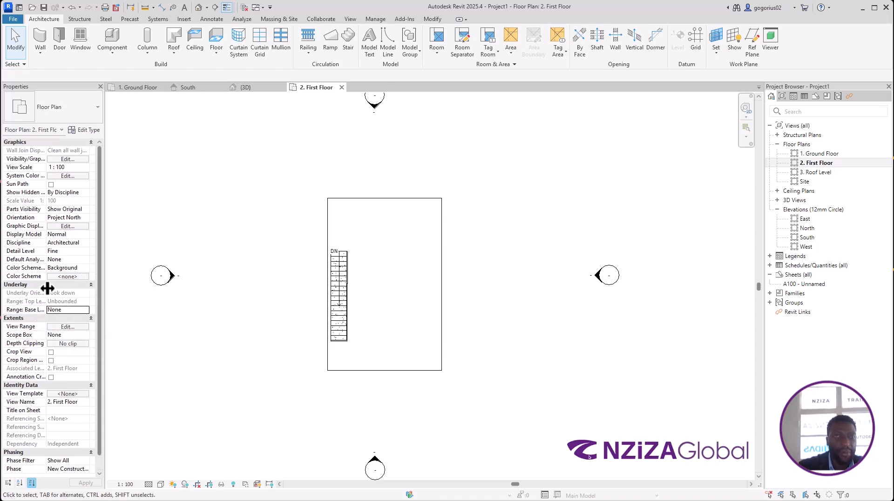
left_click(47, 288)
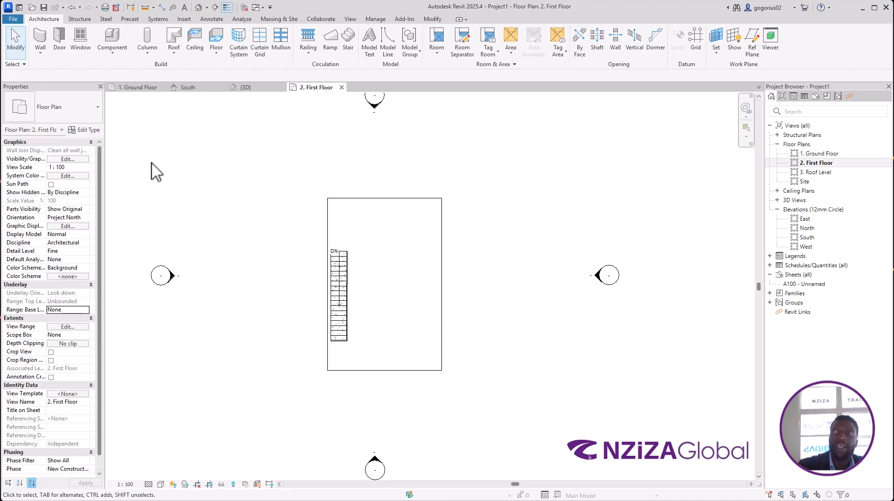
left_click(21, 146)
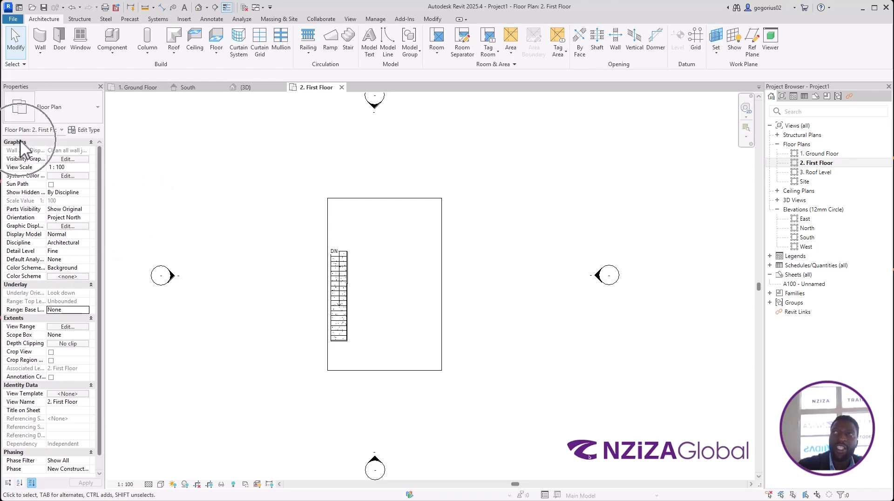
left_click(23, 285)
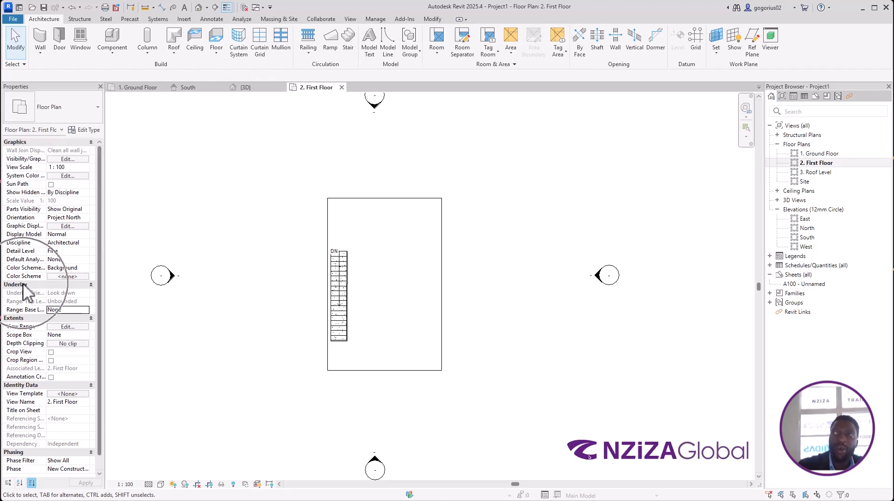
left_click(17, 319)
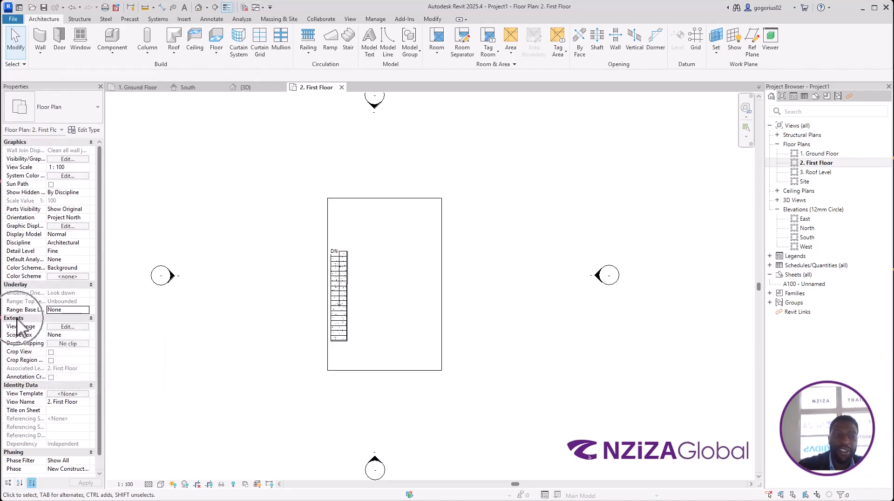
left_click(36, 284)
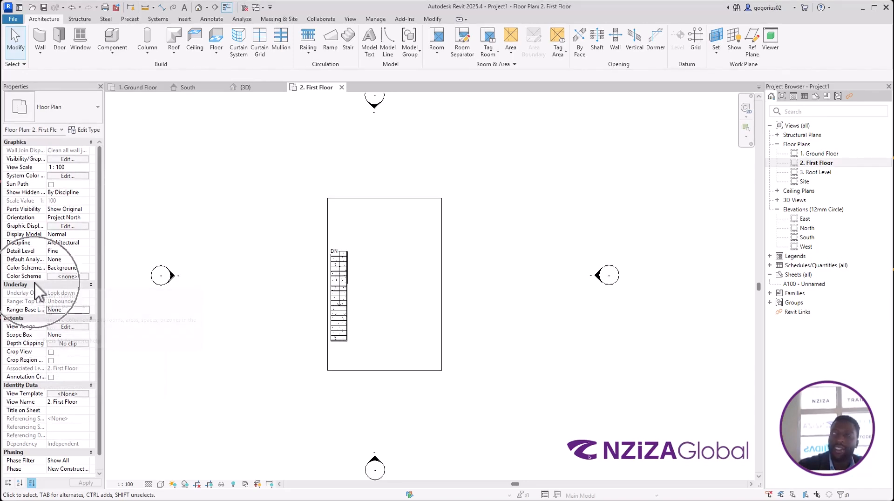
left_click(35, 284)
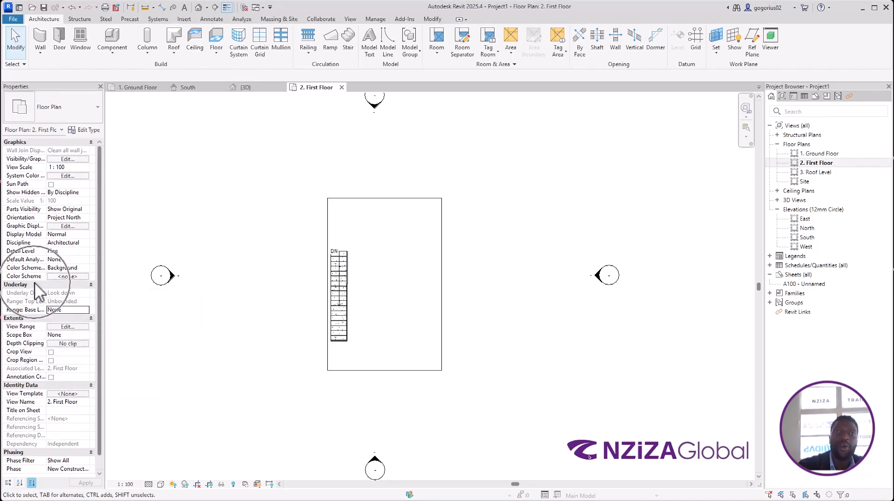
Step: Set the first floor plan's underlay range base level to 1. Ground Floor
left_click(35, 283)
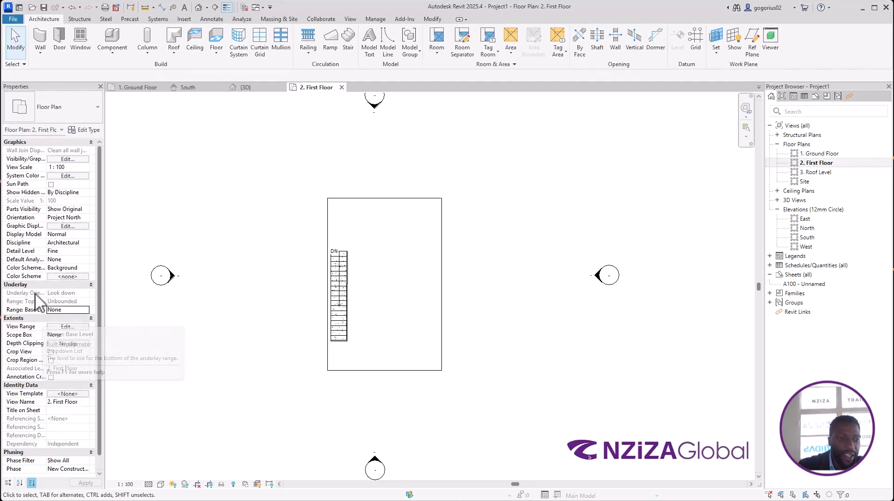
left_click(87, 310)
left_click(86, 311)
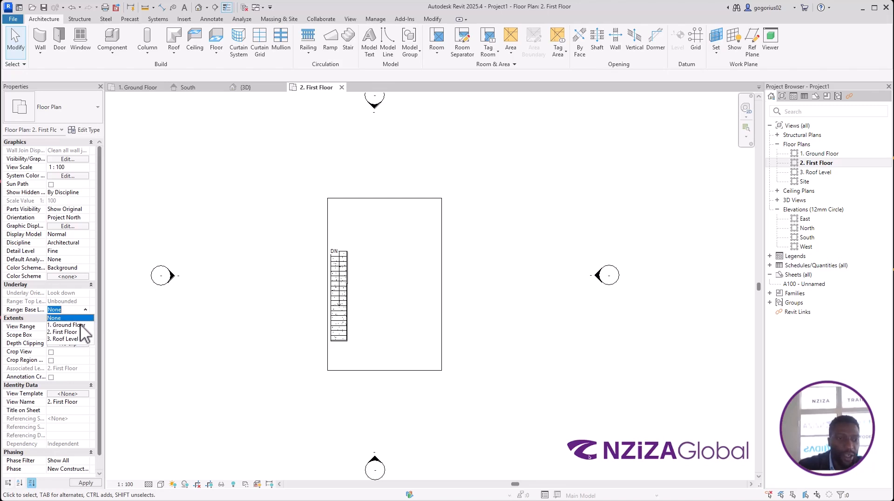
left_click(81, 324)
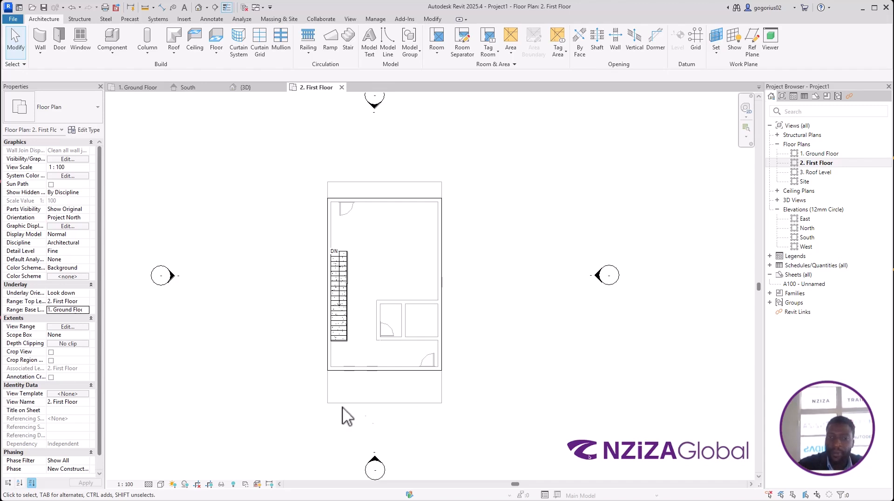
Step: Draw a rectangle of Wall-Ext_215Bwk walls about 12.1 m long over the first-floor slab, from 2. First Floor up to 3. Roof Level
scroll(293, 412, "up", 1)
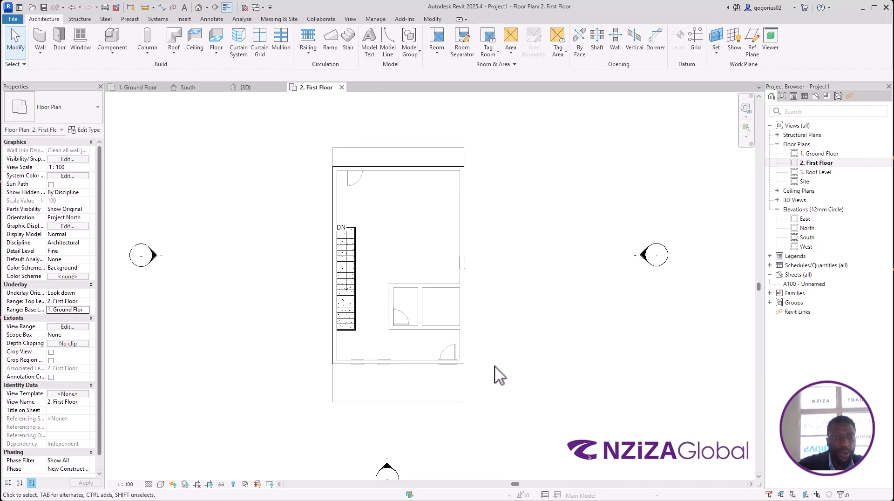
left_click(40, 38)
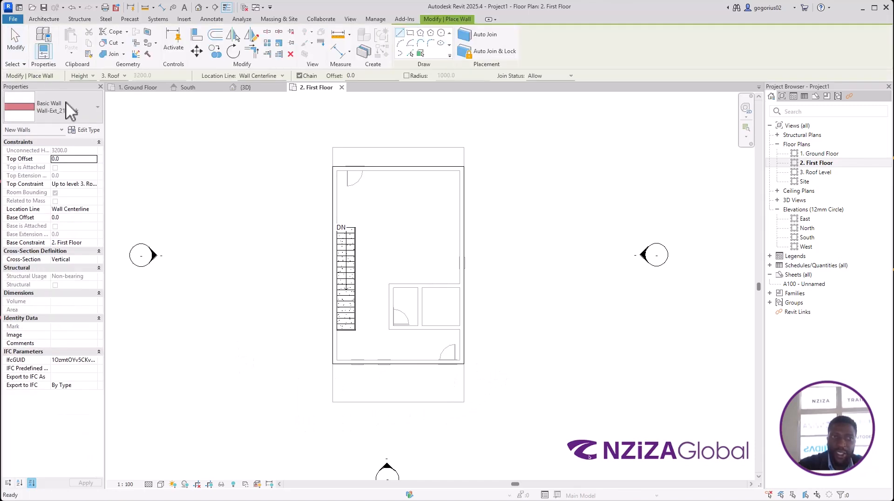
left_click(410, 33)
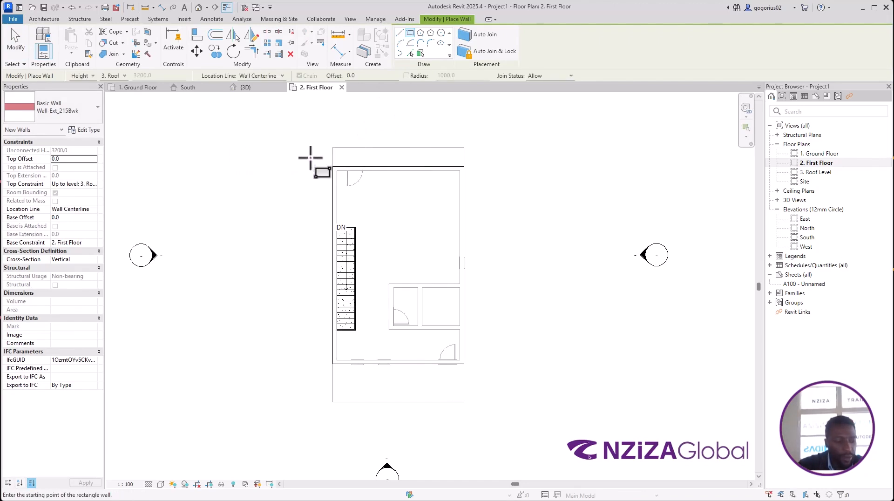
scroll(311, 157, "up", 1)
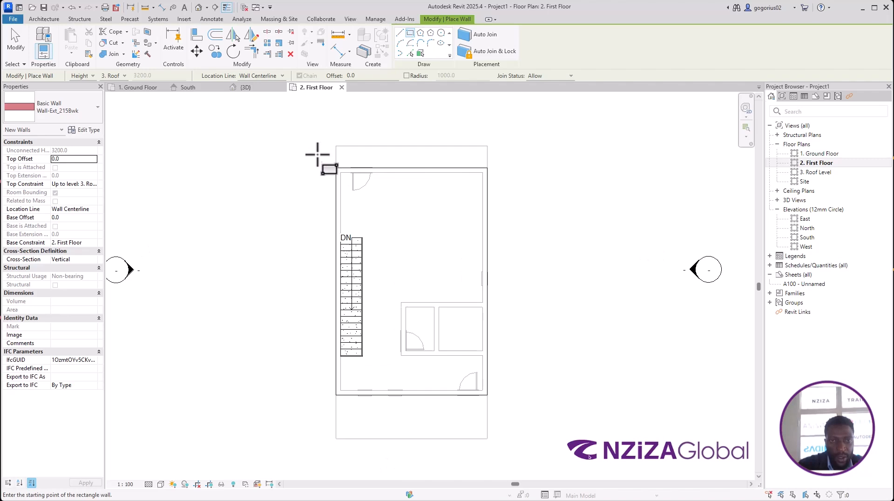
left_click(317, 154)
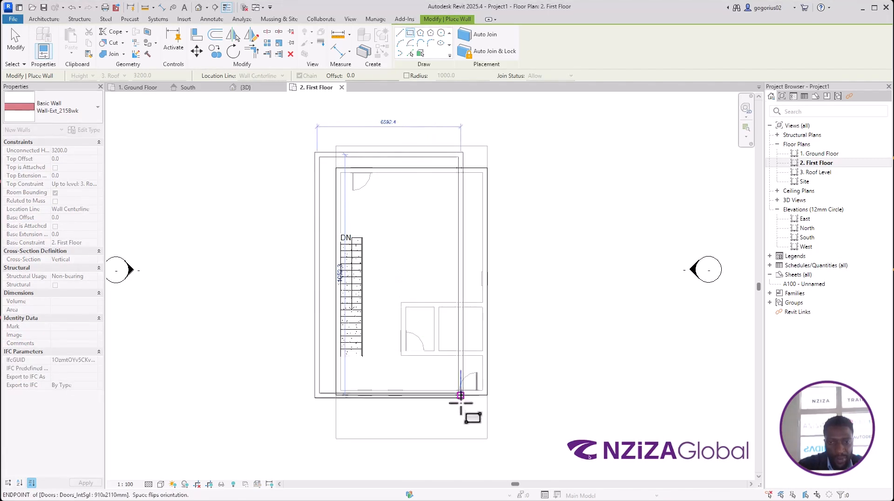
left_click(465, 418)
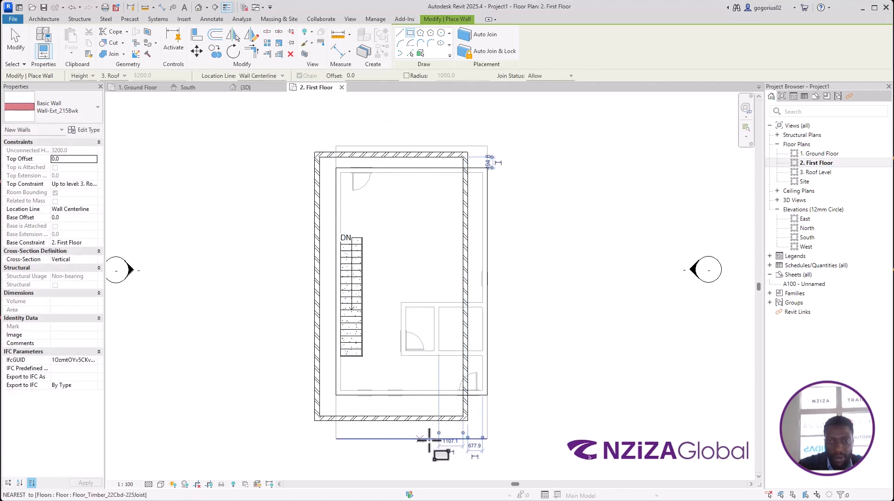
scroll(418, 442, "up", 1)
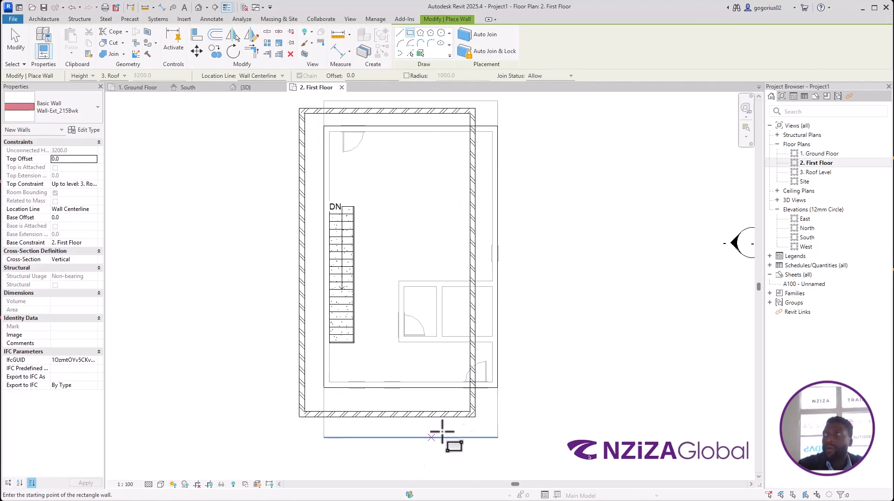
scroll(438, 411, "down", 1)
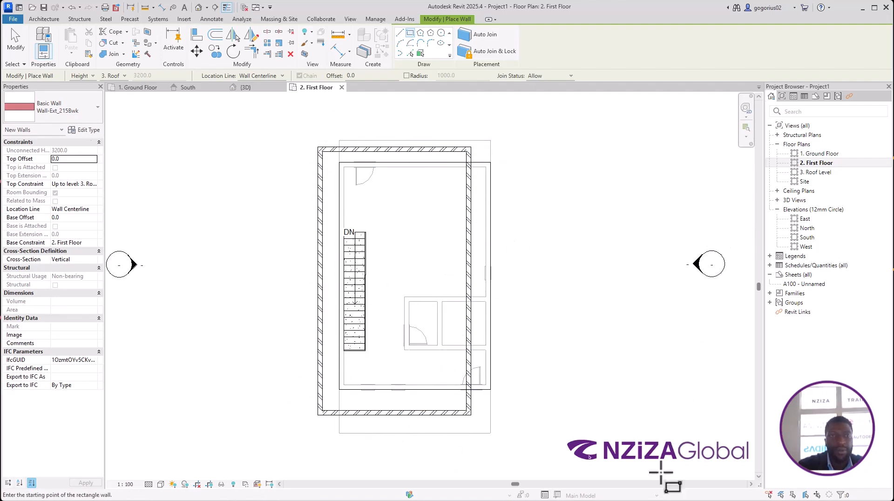
key("Escape")
key("Escape")
Step: Switch to Edge, examine the house illustration in the Revit Architecture curriculum PDF, and return to Revit
key("super")
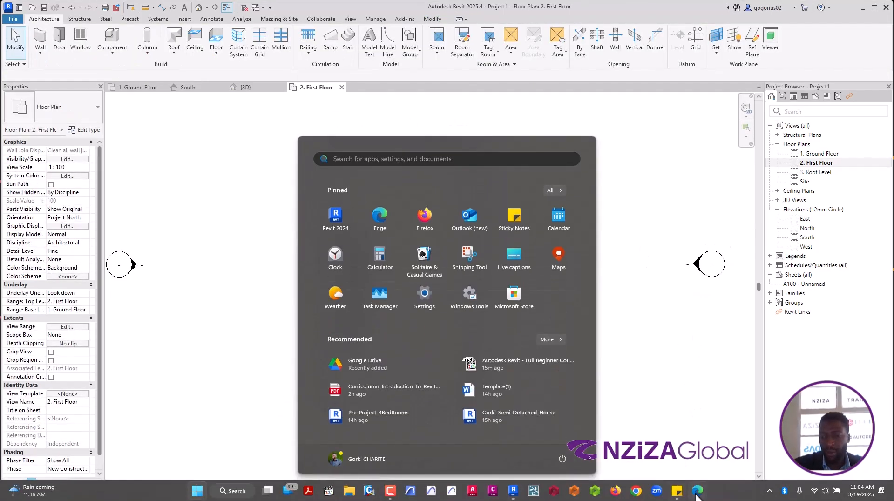
left_click(697, 490)
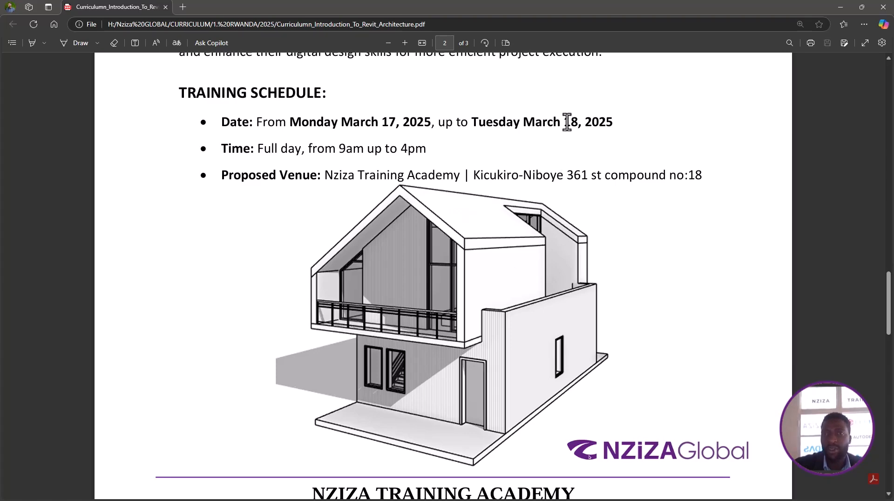
left_click(841, 9)
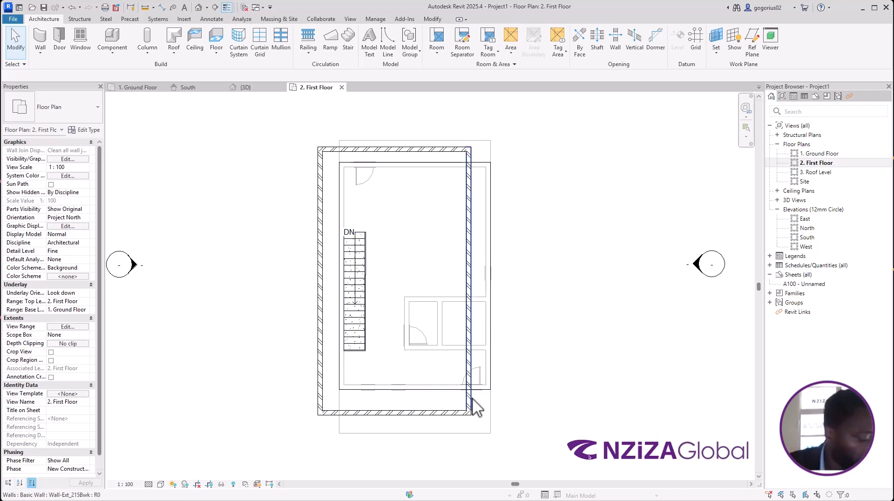
Step: Set the new east wall's distance from the inner face of the ground-floor east wall to 900 mm
left_click(471, 224)
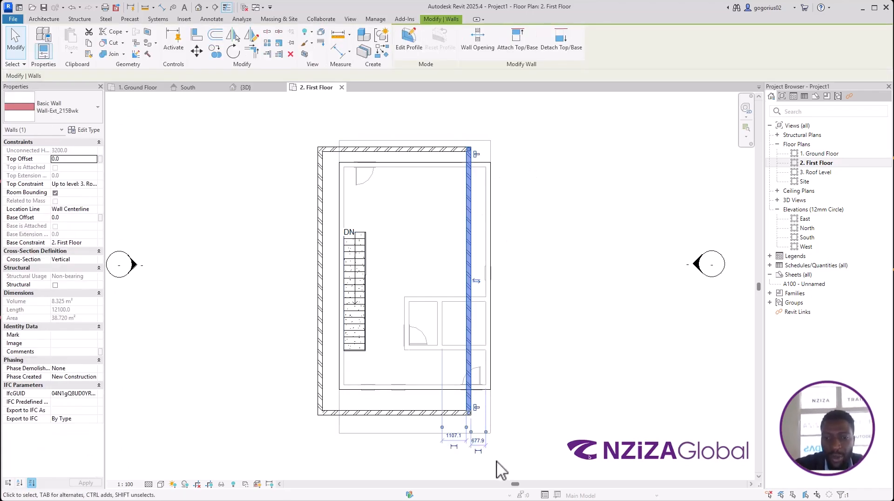
scroll(492, 454, "up", 2)
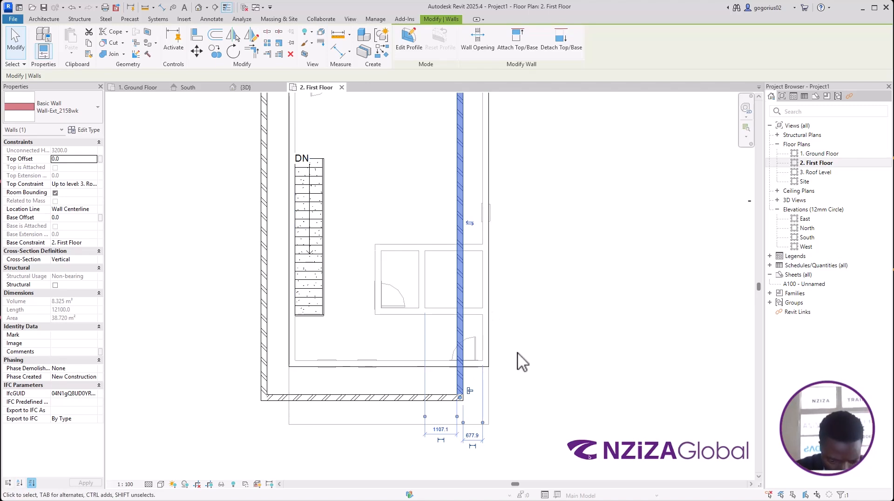
left_click(471, 435)
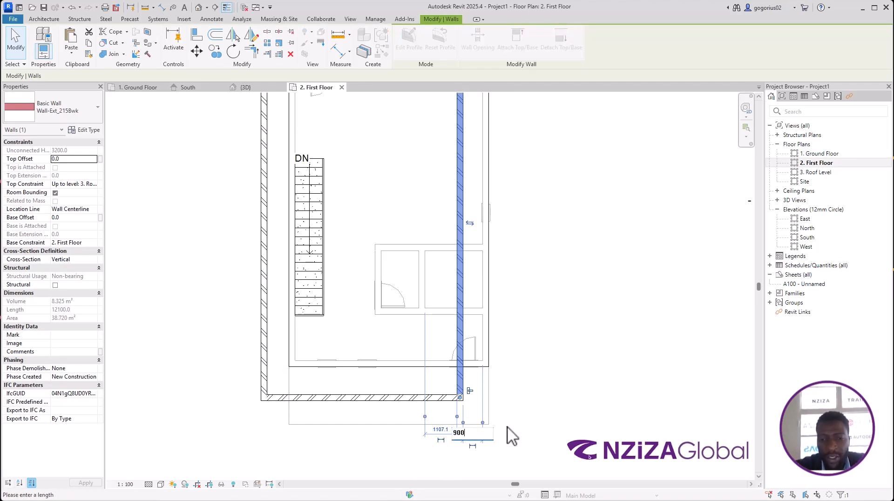
key("Return")
scroll(459, 426, "down", 2)
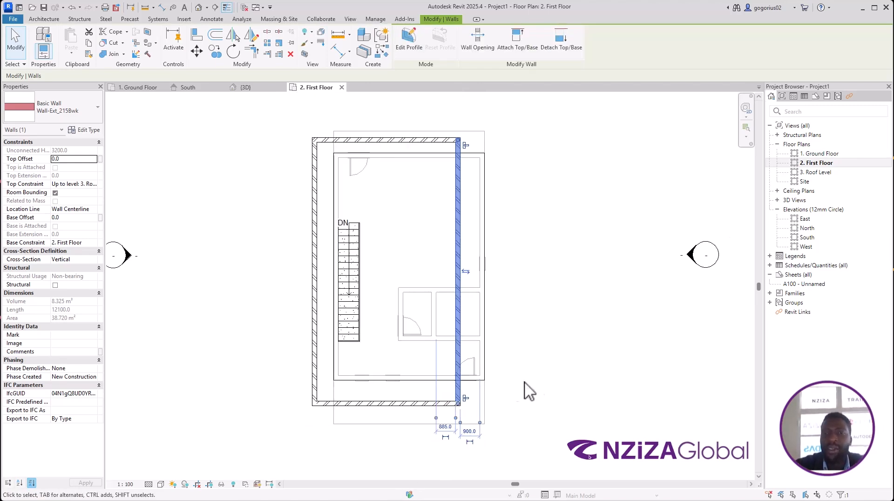
left_click(536, 372)
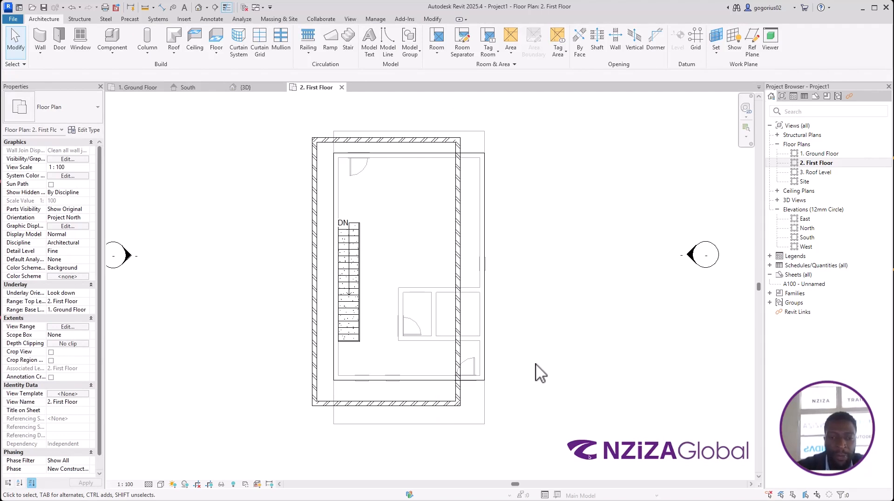
Step: Set the new south wall's distance from the slab's south edge to 1000 mm
left_click(357, 403)
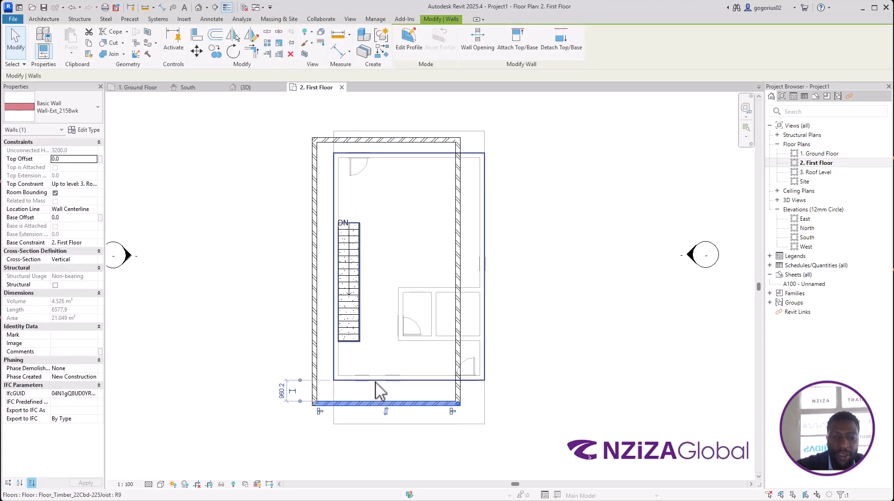
left_click(282, 390)
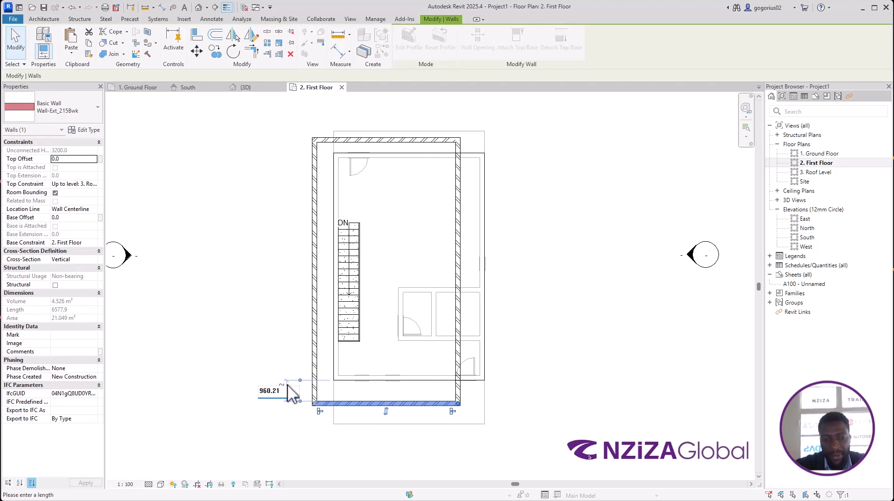
left_click_drag(281, 391, 236, 399)
type("10")
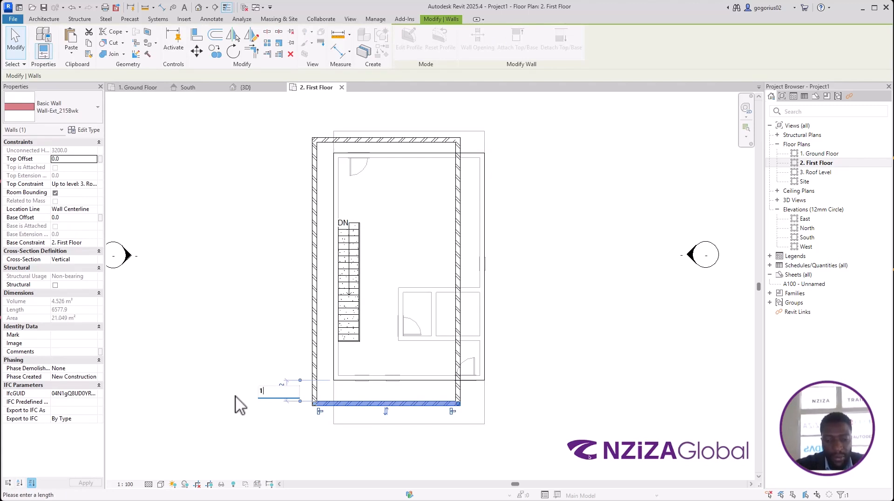
type("00")
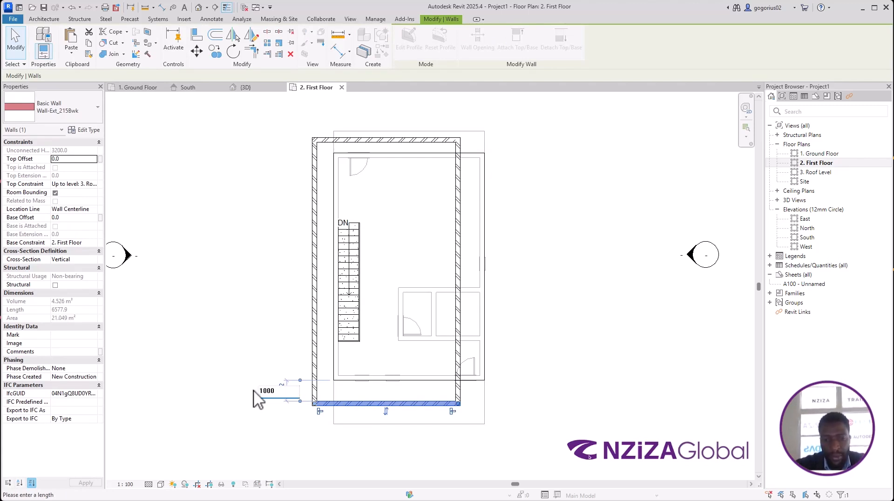
key("Return")
left_click(299, 457)
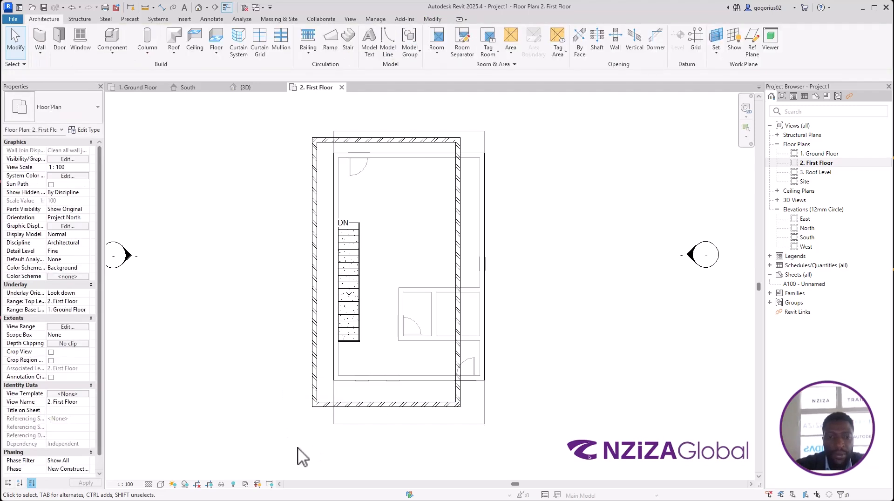
Step: Set the new west wall's distance from the slab's west edge to 1000 mm
left_click(312, 309)
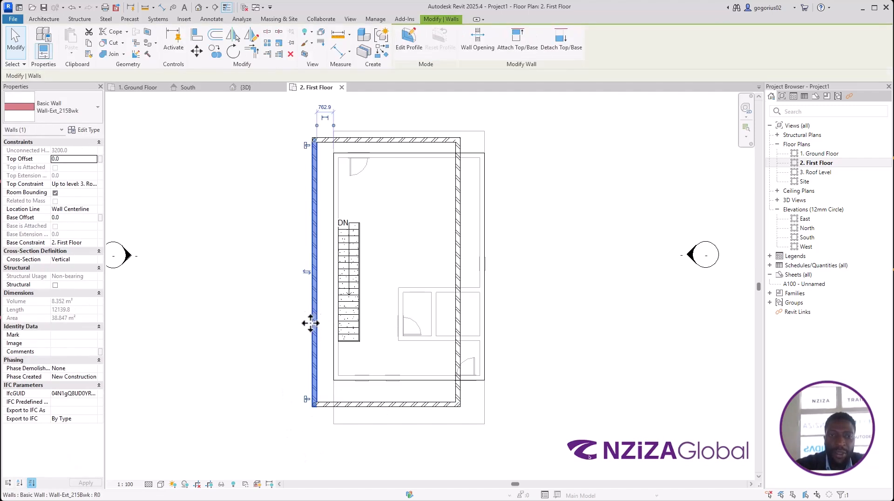
left_click(322, 107)
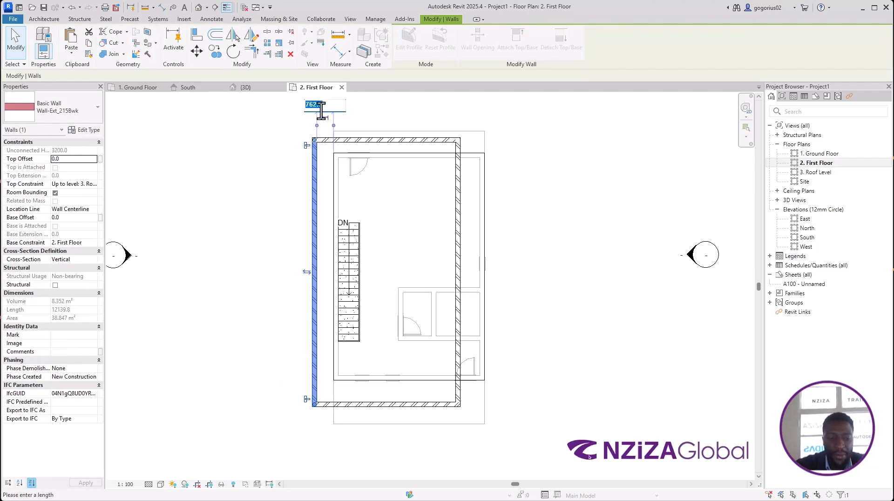
type("1000")
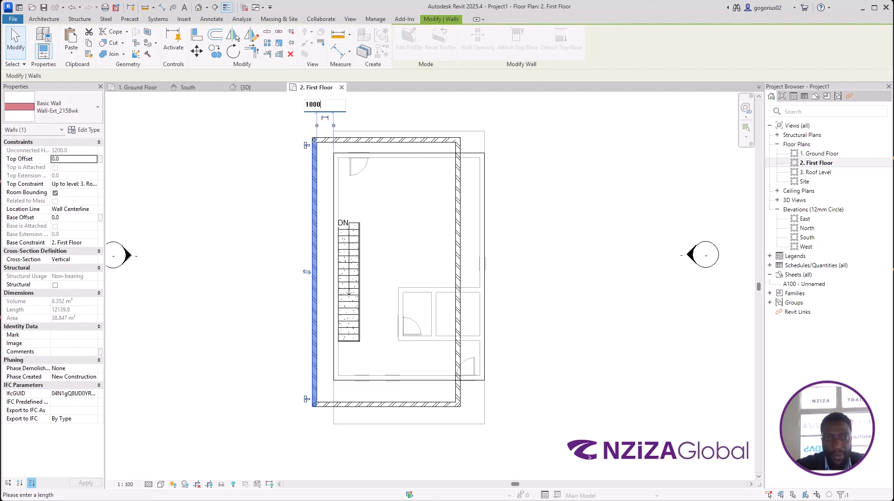
key("Return")
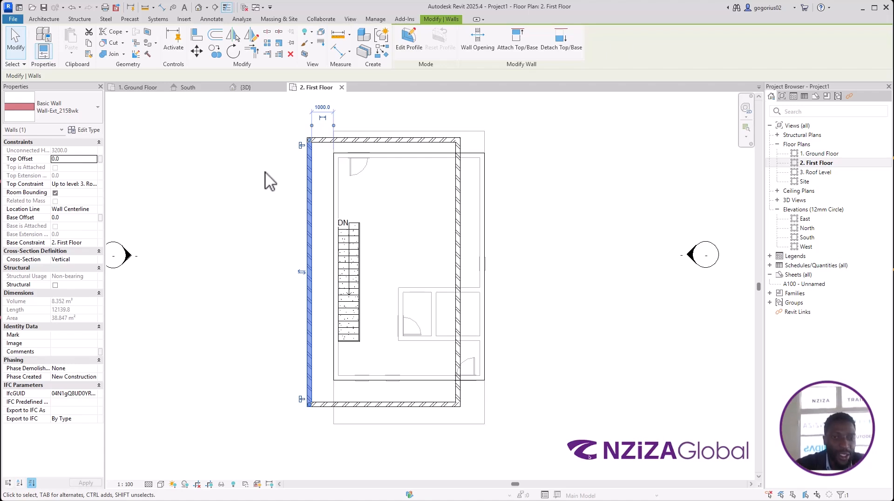
left_click(265, 173)
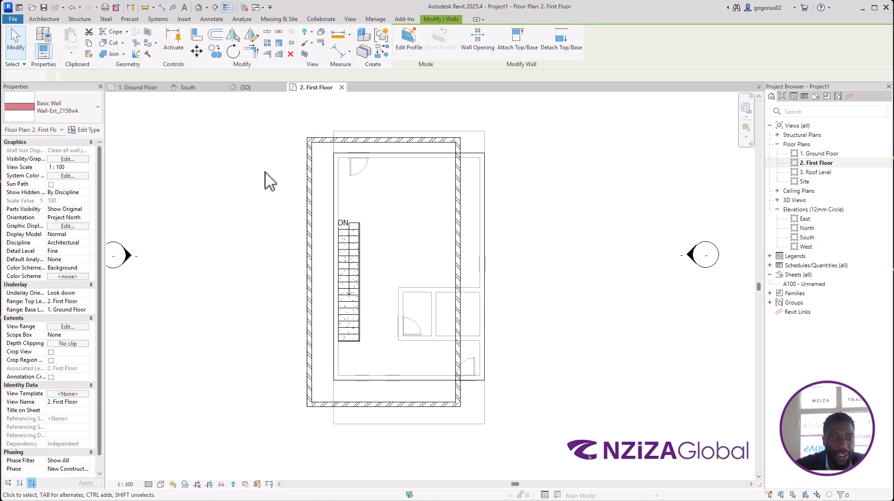
Step: Set the new north wall's distance from the slab's north edge to 1000 mm
left_click(373, 144)
left_click(479, 148)
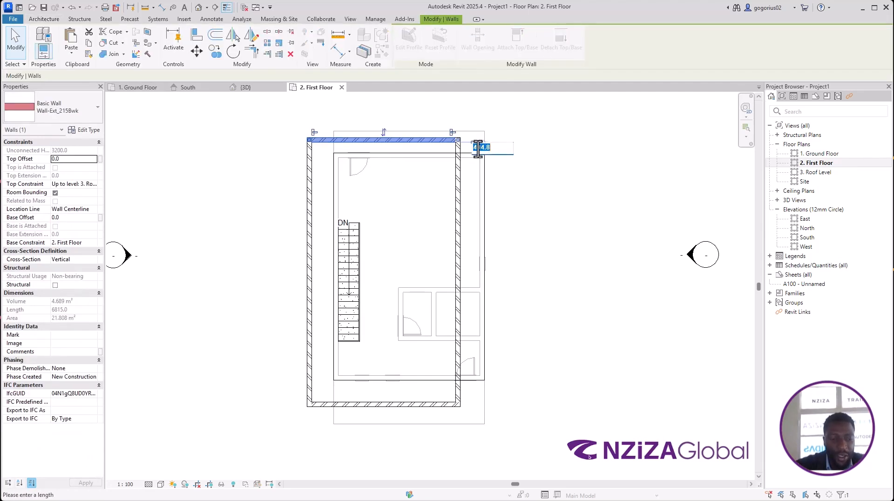
type("1000")
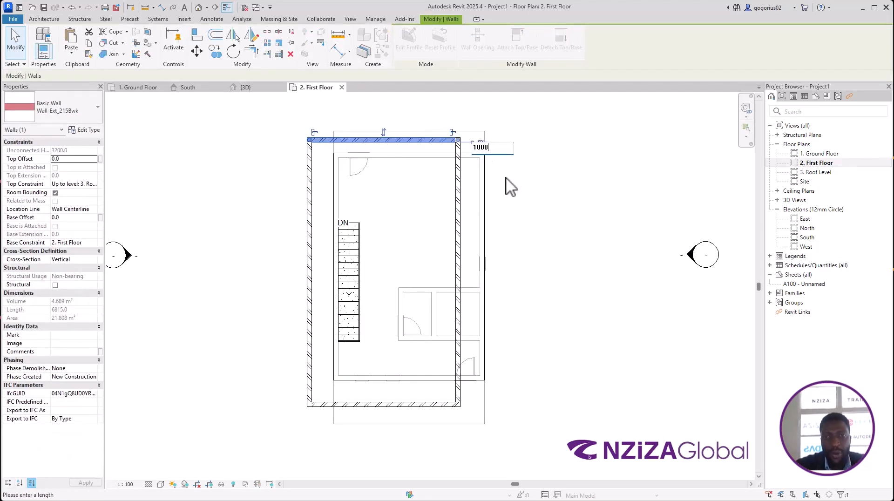
key("Return")
left_click(525, 230)
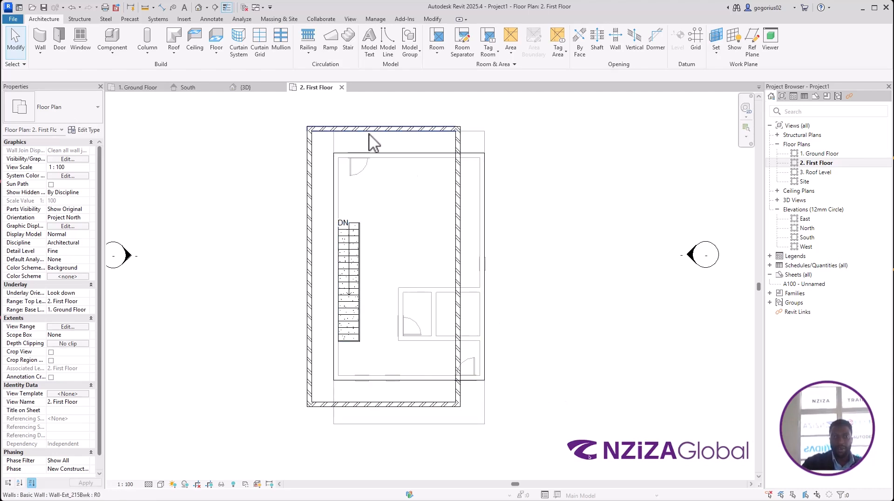
Step: Check the distances of the north and west first-floor walls from the slab edges
left_click(390, 128)
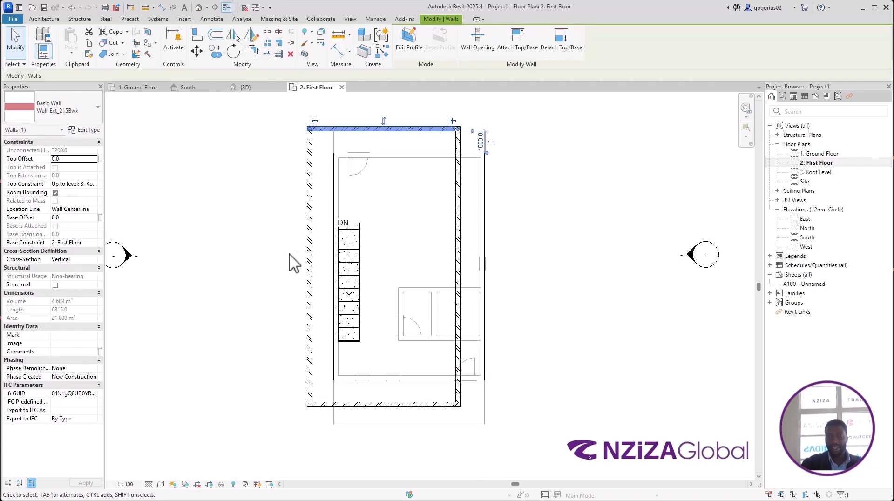
left_click(300, 311)
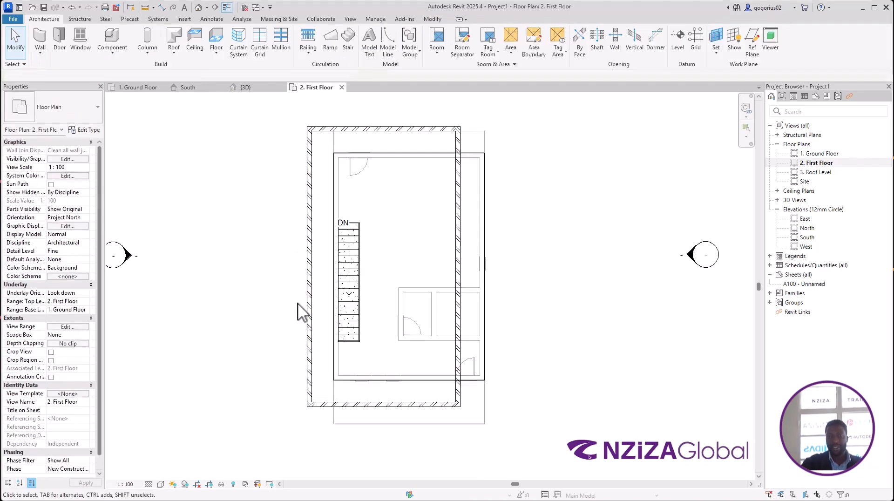
left_click(309, 282)
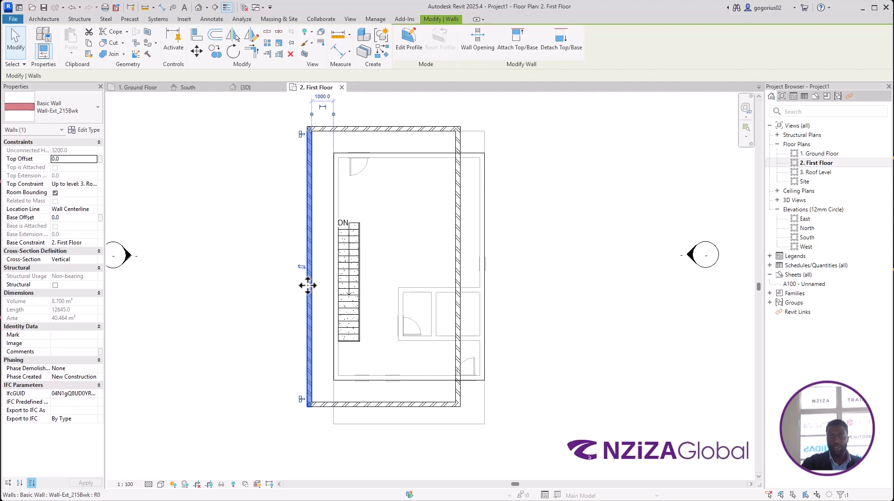
Step: Check the distances of the west and south first-floor walls from the slab edges
left_click(319, 97)
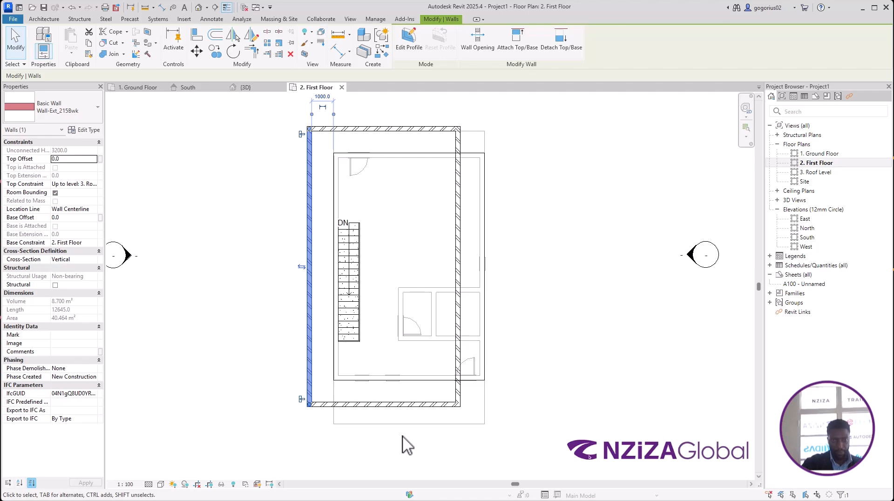
key("Escape")
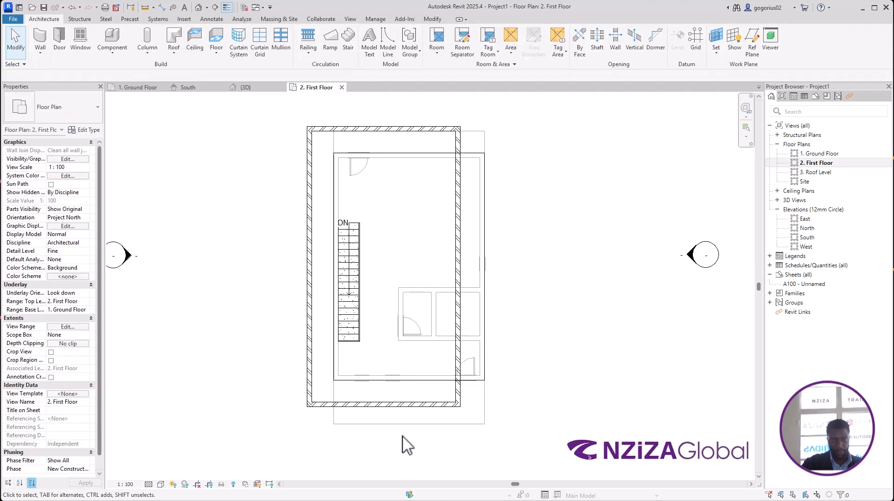
left_click(446, 408)
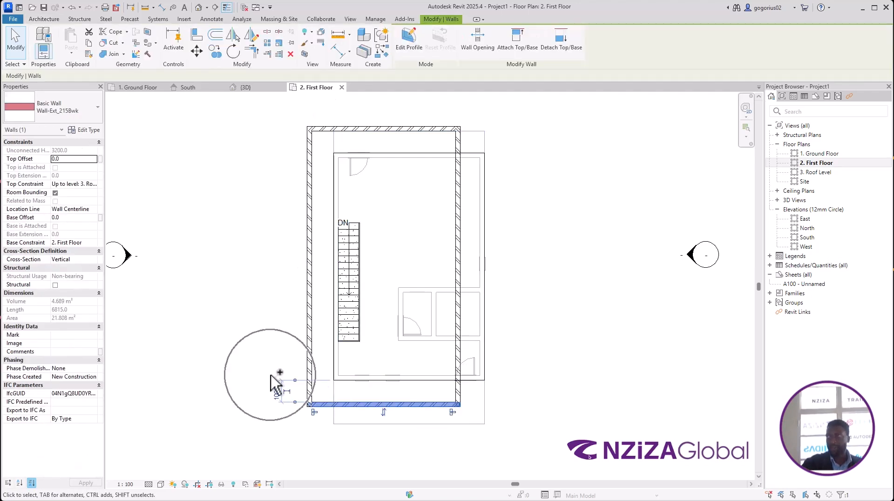
left_click(375, 456)
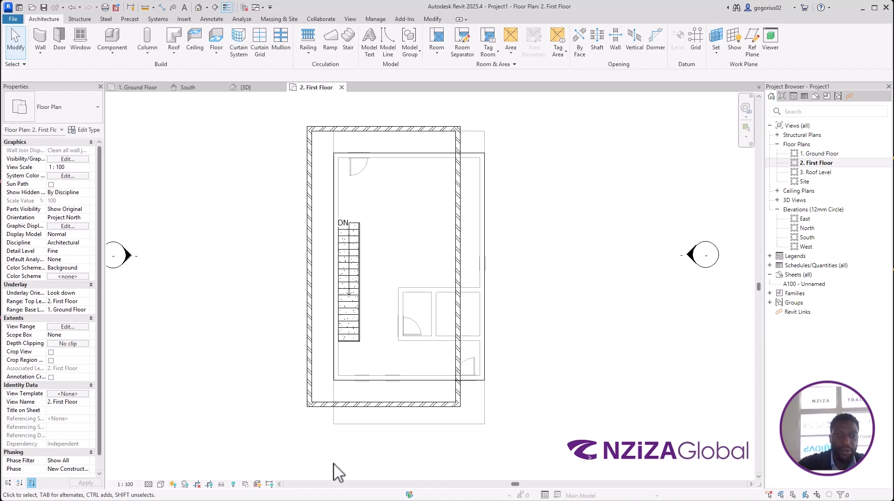
Step: Inspect the first-floor walls overhanging the ground floor in the 3D view and return to the First Floor plan
left_click(247, 91)
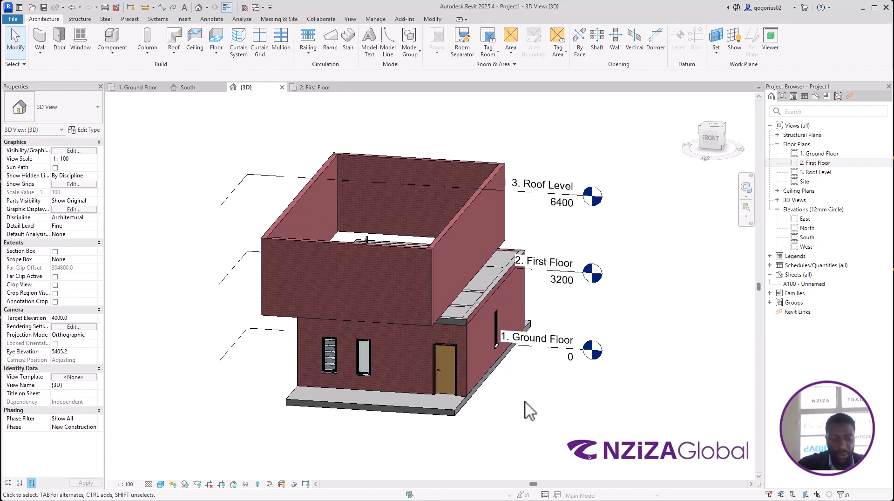
mouse_move(524, 409)
middle_mouse_down("shift")
mouse_move(514, 414)
mouse_move(495, 365)
mouse_move(547, 347)
mouse_move(576, 355)
mouse_move(593, 319)
mouse_move(522, 306)
mouse_move(447, 391)
mouse_move(486, 477)
mouse_move(602, 417)
mouse_move(594, 454)
mouse_move(515, 435)
mouse_move(509, 484)
mouse_move(573, 419)
mouse_move(593, 349)
mouse_move(559, 319)
mouse_move(510, 341)
mouse_move(479, 385)
mouse_move(516, 400)
middle_mouse_up("shift")
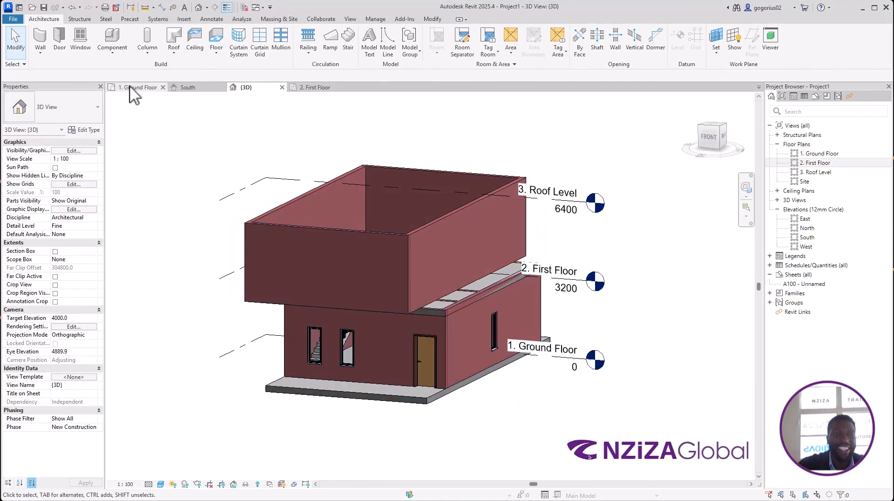
left_click(316, 87)
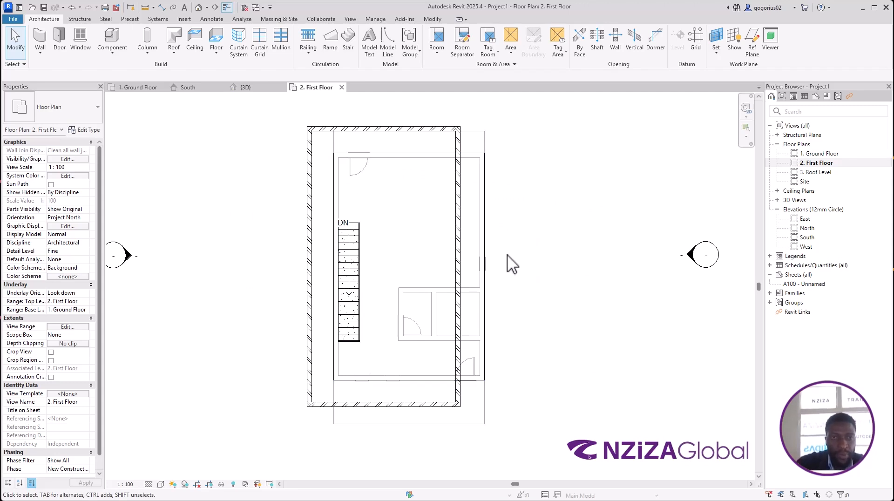
Step: Draw three Wall-Ext_215Bwk walls inside the east wall, starting at the slab's north edge, forming an enclosure about 1600 mm wide and 4400 mm long
left_click(462, 215)
key("c")
key("s")
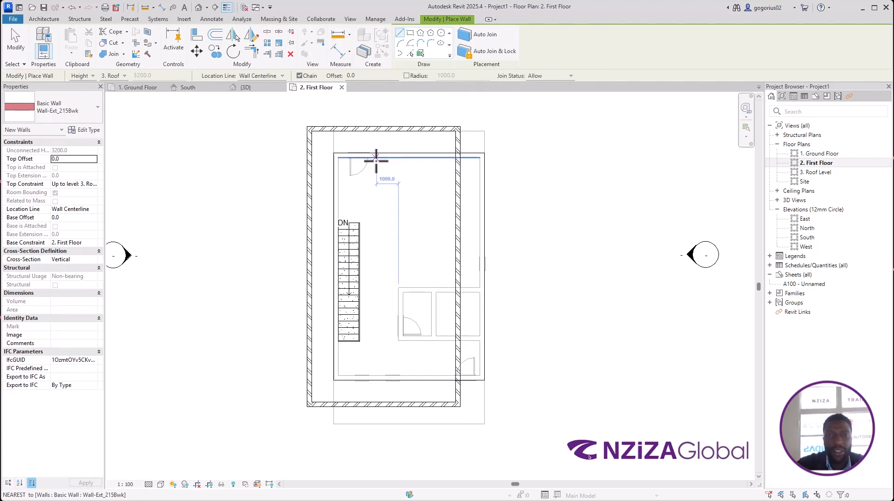
scroll(434, 140, "up", 2)
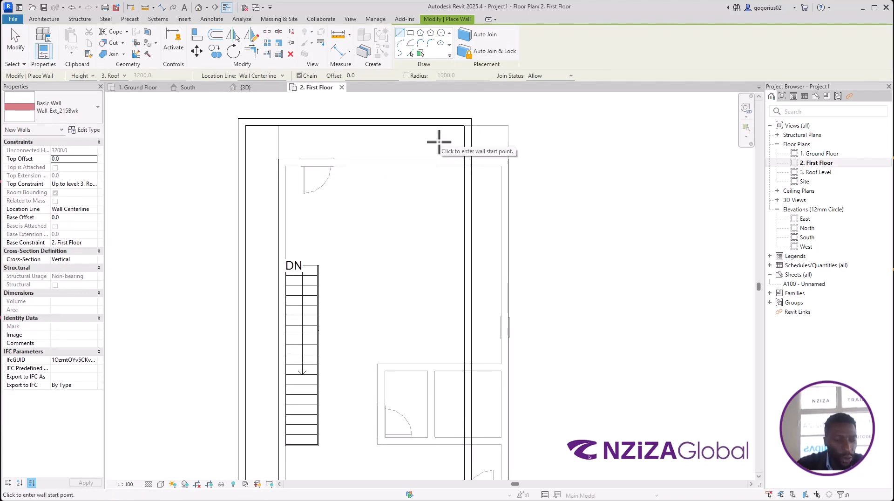
left_click(467, 165)
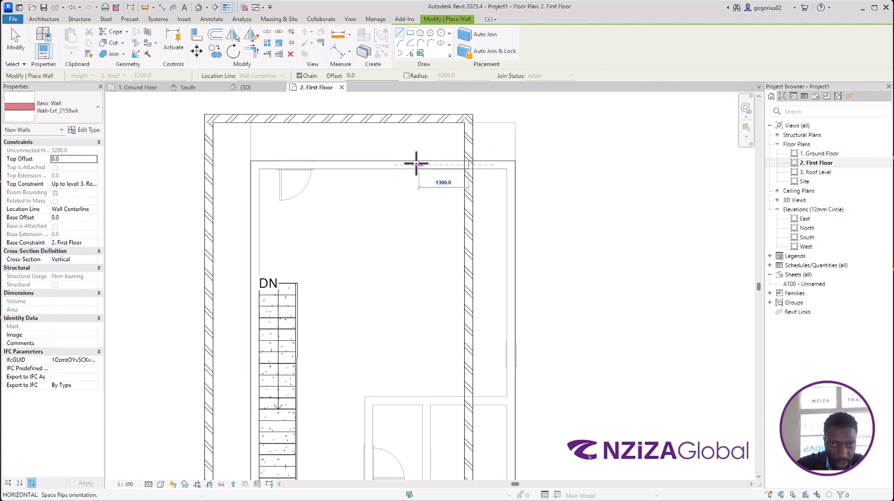
left_click(408, 165)
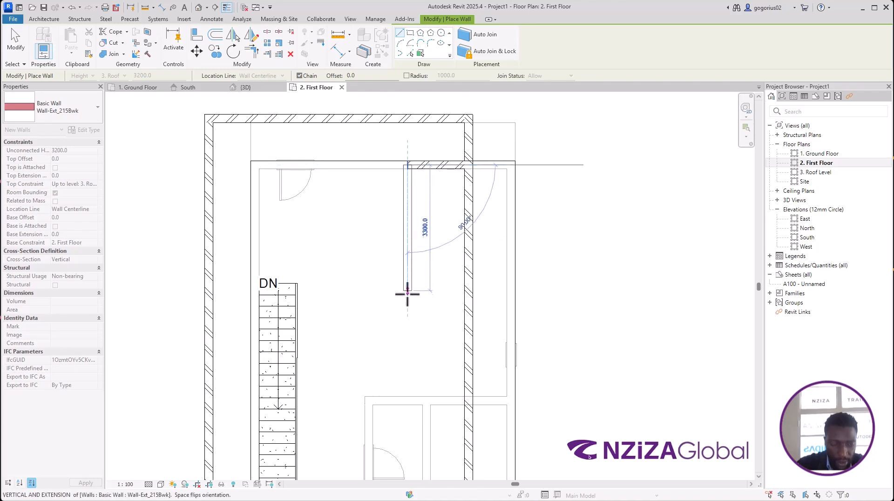
left_click(412, 333)
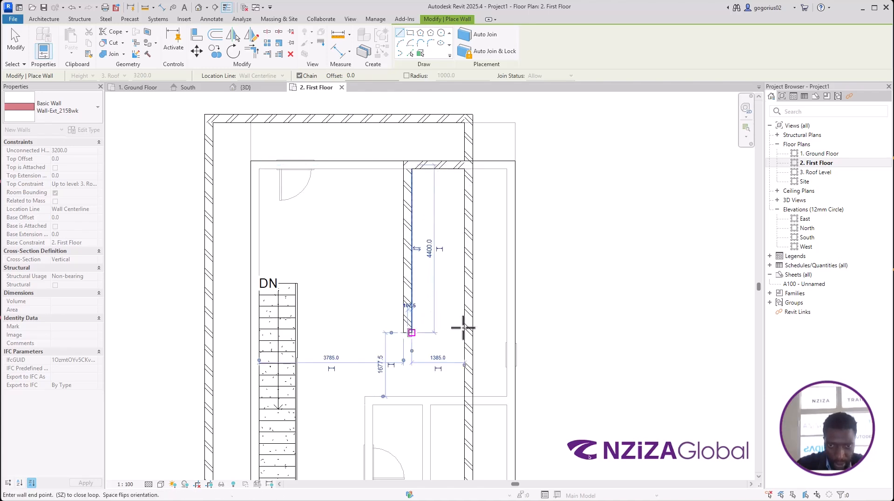
left_click(467, 332)
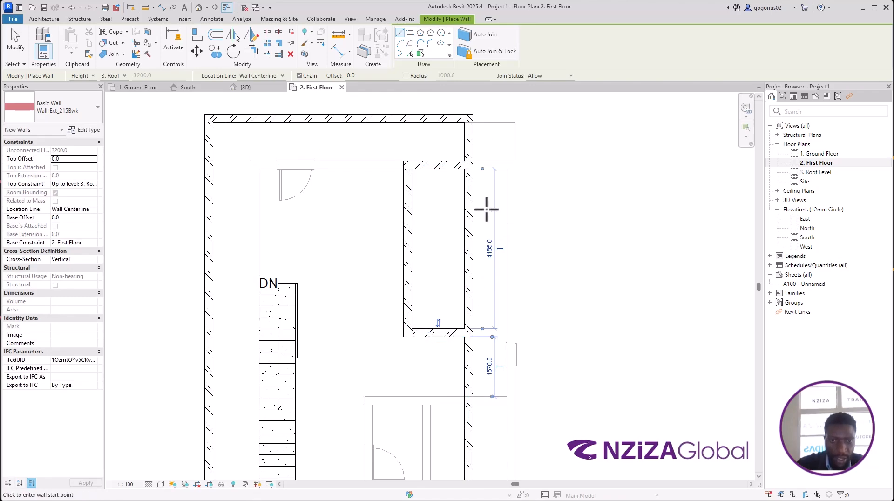
scroll(466, 232, "down", 2)
key("Escape")
key("Escape")
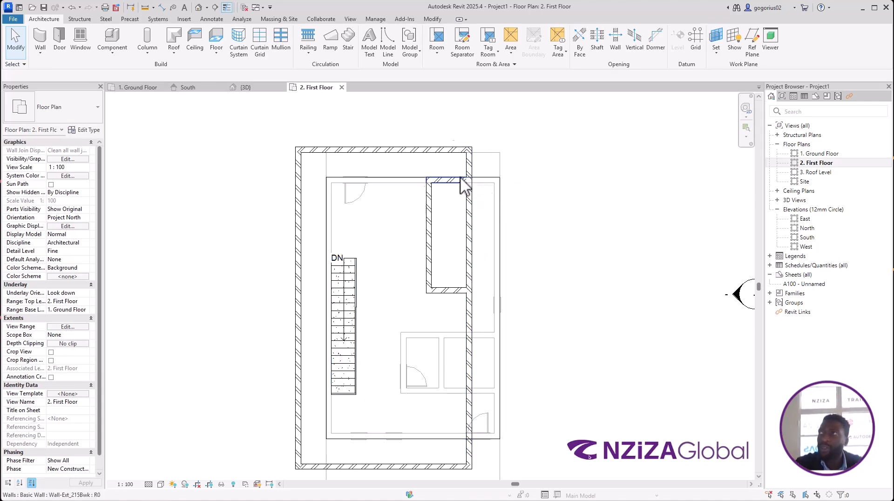
scroll(458, 177, "up", 3)
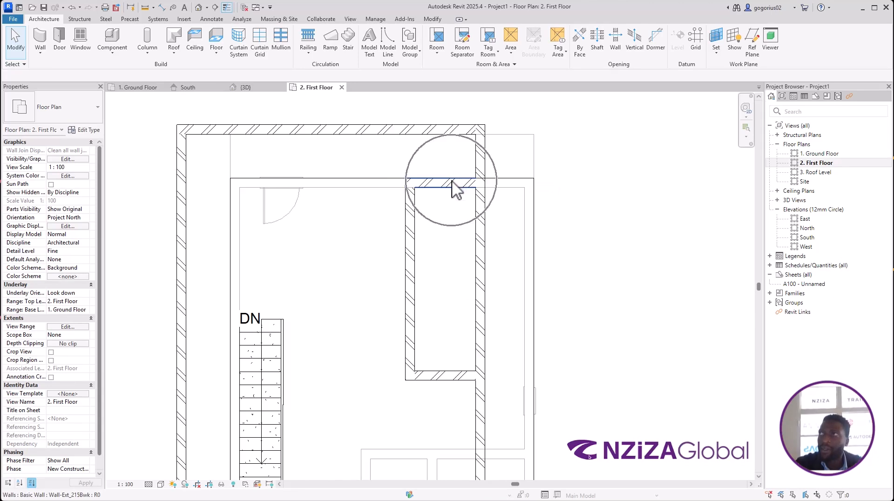
scroll(459, 188, "down", 3)
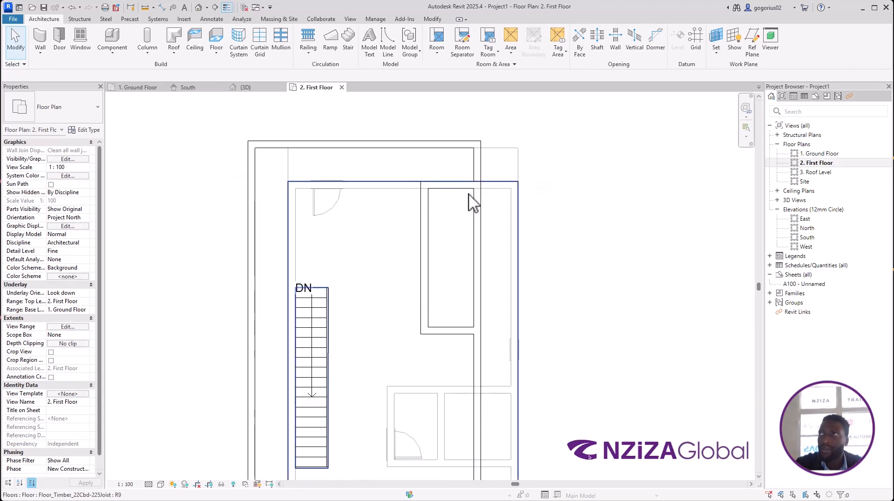
scroll(548, 233, "down", 2)
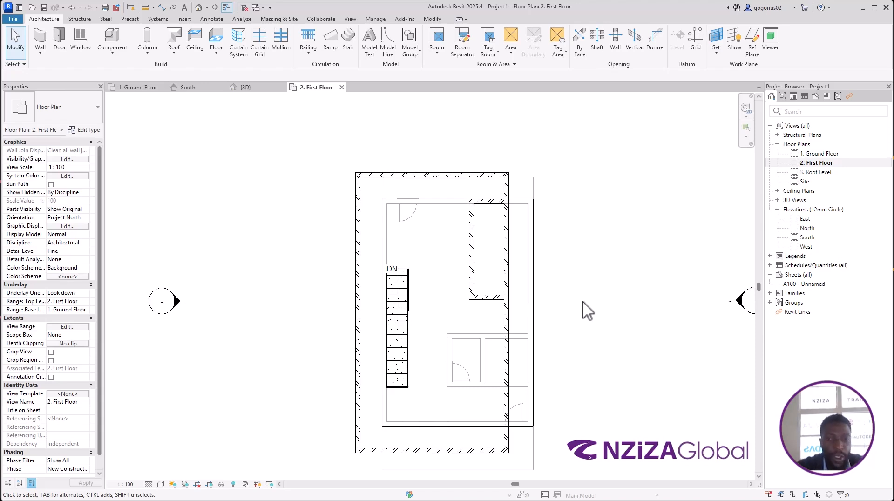
left_click(509, 257)
left_click(566, 264)
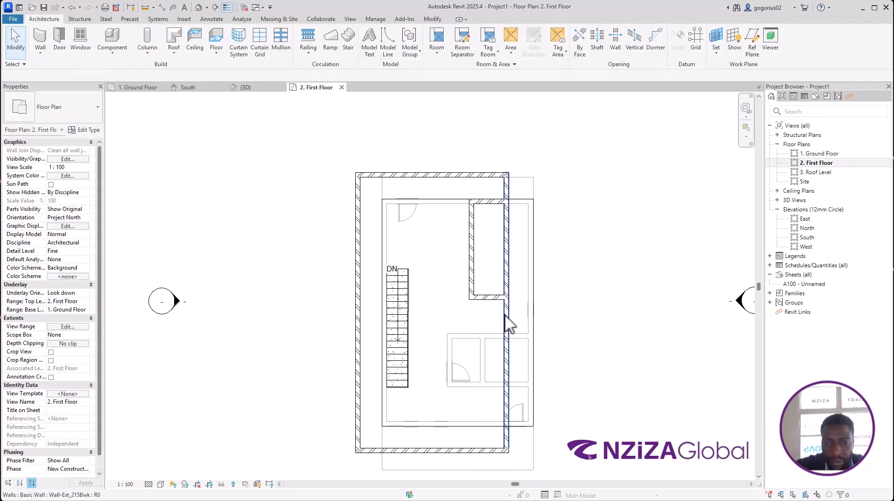
Step: Measure from the enclosure's long west wall to the inner face of the ground-floor east wall by moving the temporary dimension's witness line
left_click(472, 273)
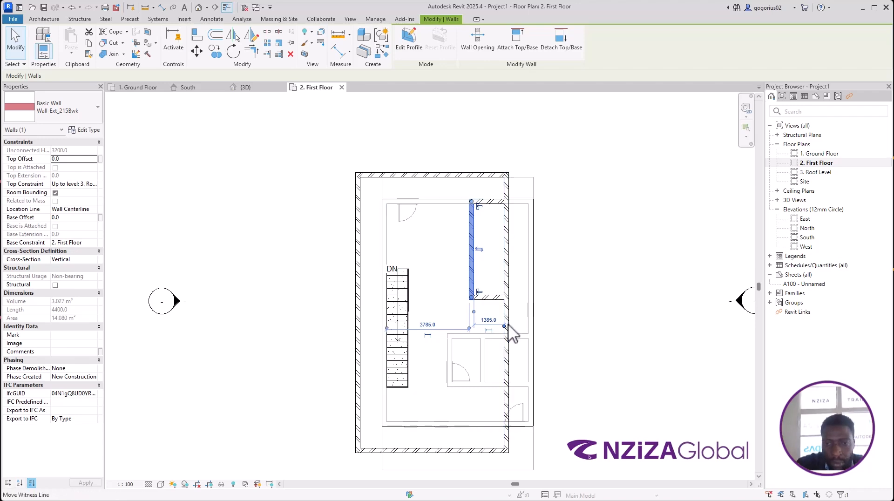
left_click_drag(505, 327, 535, 299)
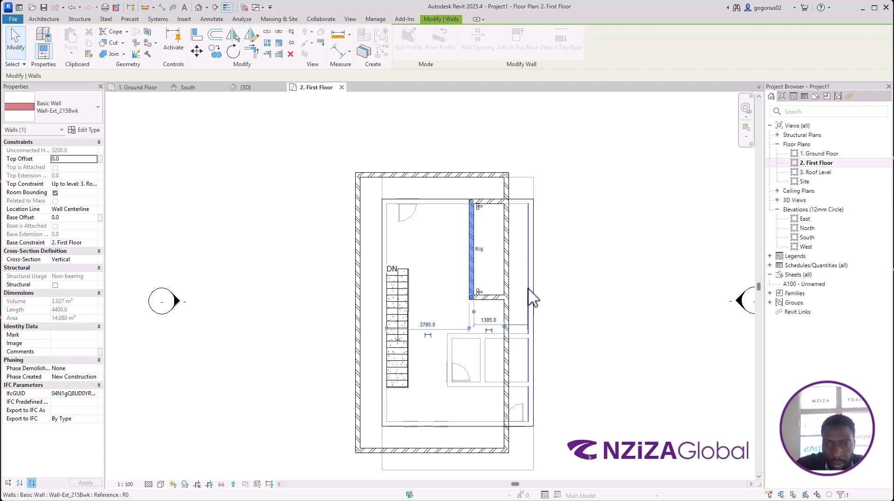
left_click(583, 299)
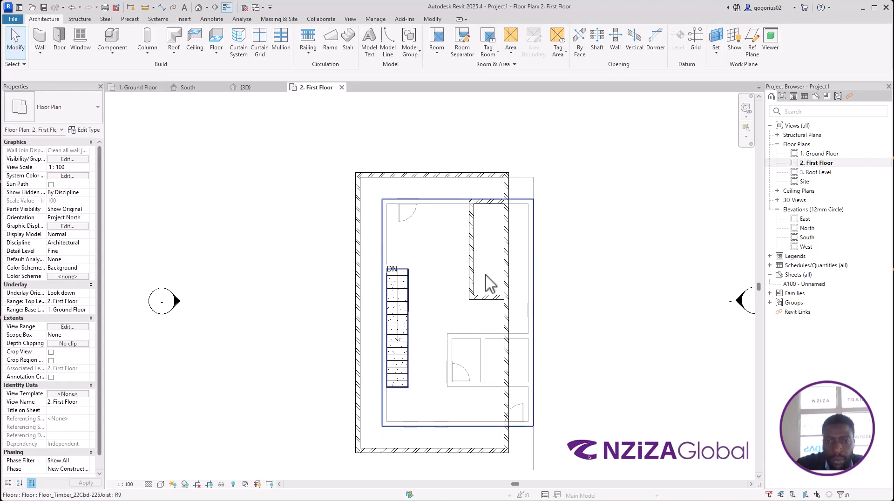
left_click(471, 286)
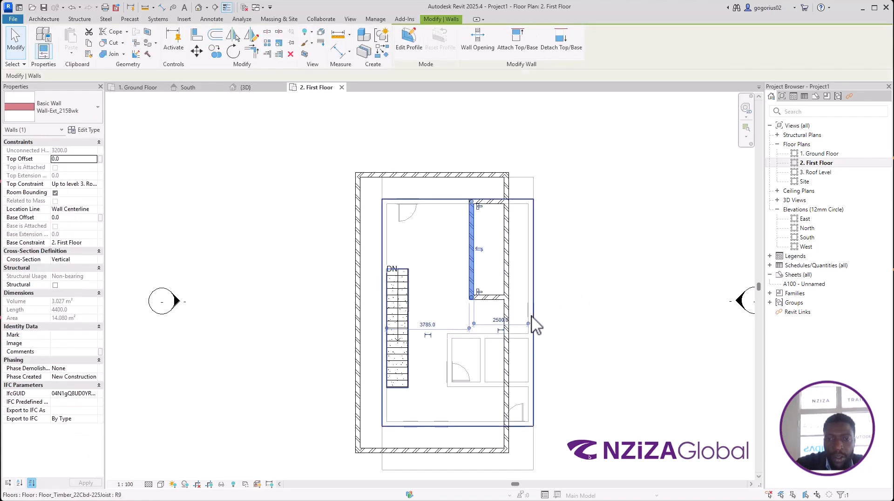
left_click(506, 317)
left_click(590, 326)
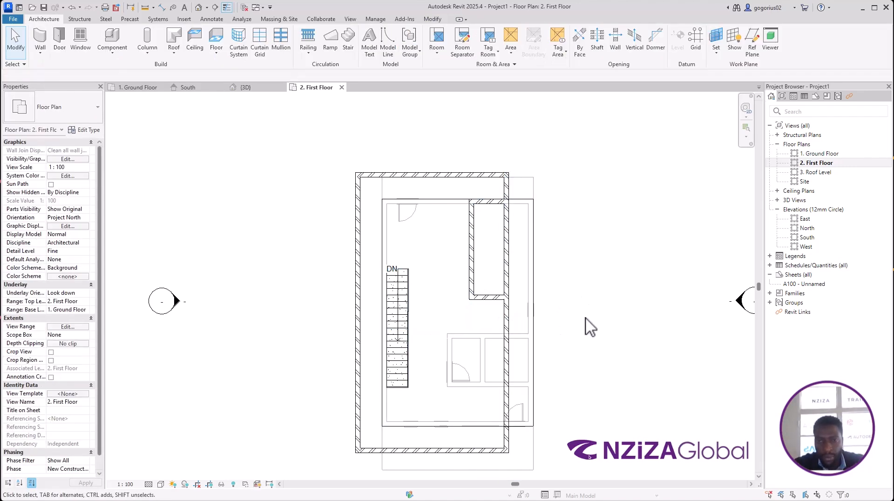
Step: Redo the short wall that closes the south end of the enclosure
scroll(577, 328, "up", 3)
scroll(479, 295, "down", 3)
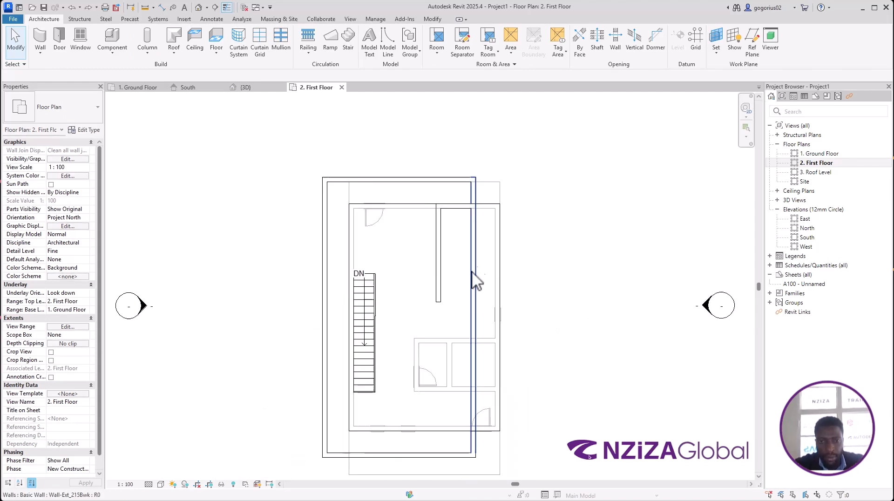
left_click(87, 8)
scroll(479, 256, "up", 4)
scroll(512, 221, "down", 3)
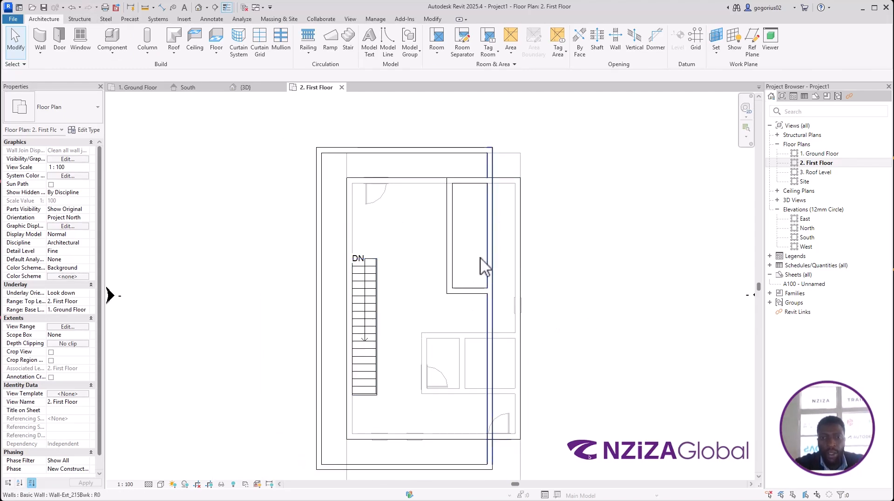
Step: Reattach the temporary dimension of the enclosure's west wall to the ground-floor east wall and check the distance again
left_click(453, 238)
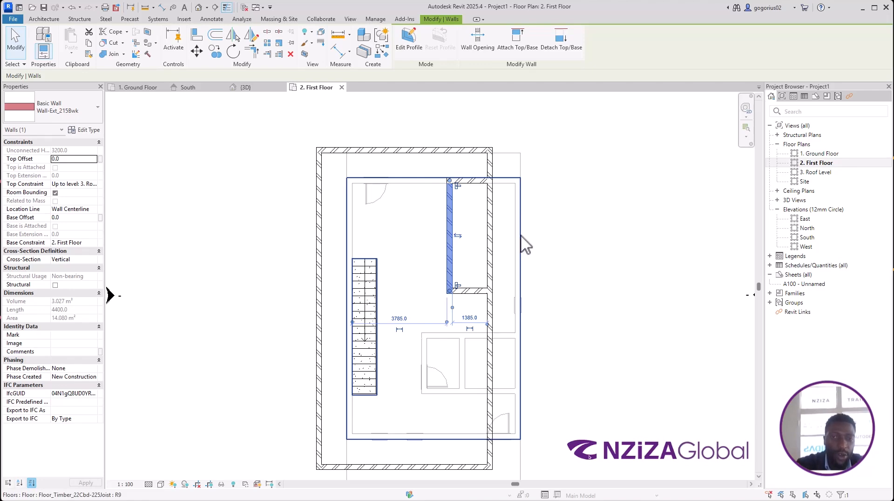
left_click(570, 256)
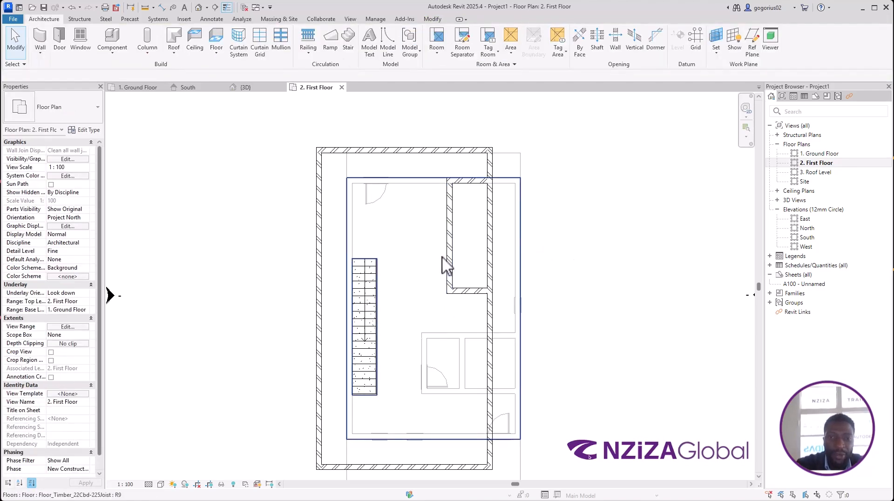
left_click(452, 241)
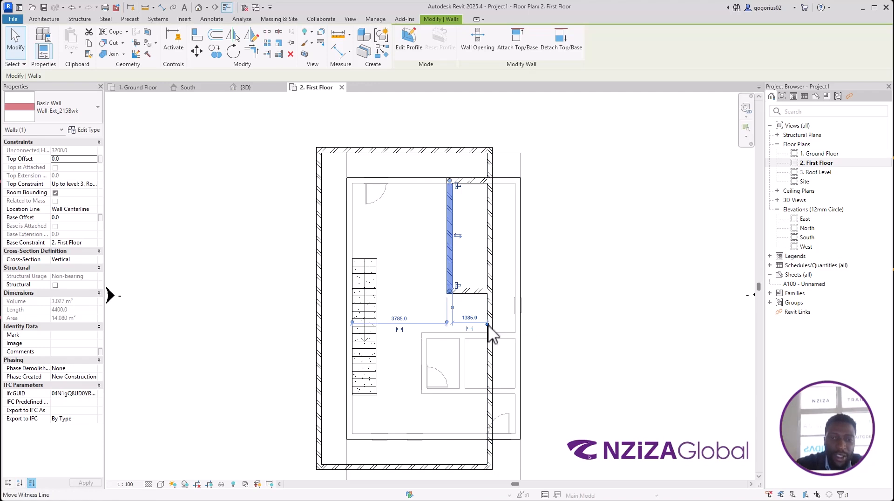
left_click_drag(487, 324, 514, 249)
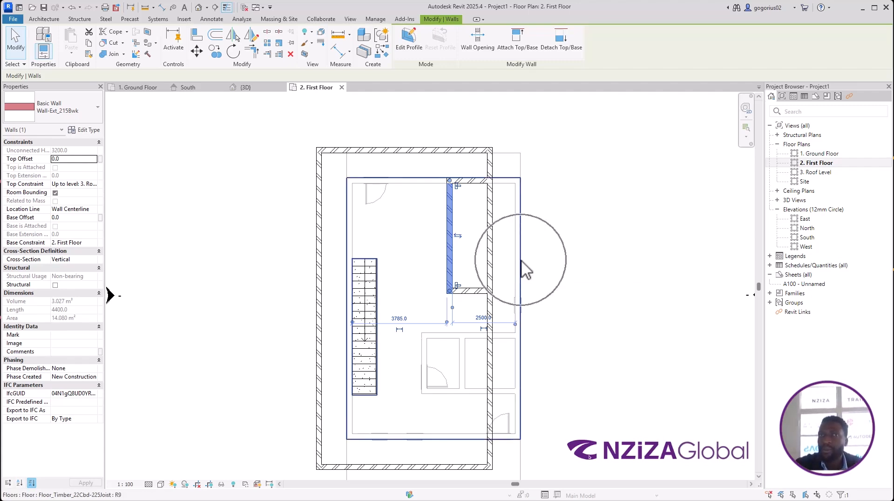
left_click(576, 272)
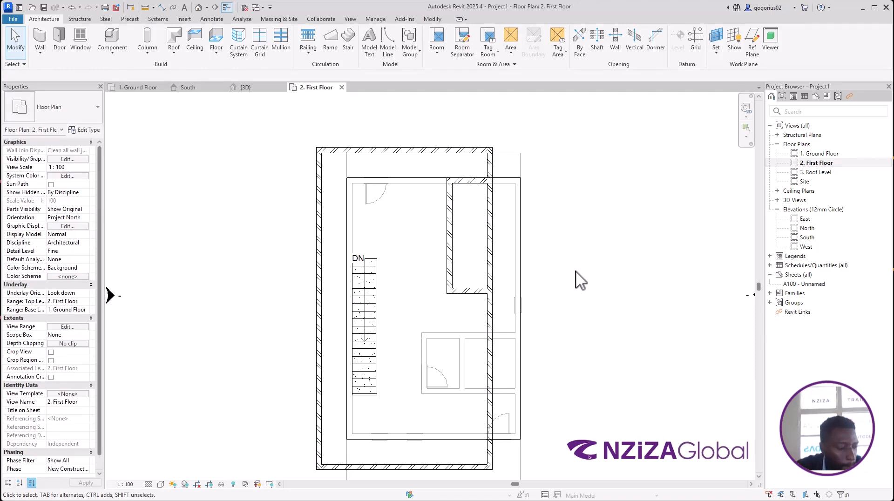
Step: Draw a matching wall about 2720 mm west from the east wall, south of the enclosure, and continue it north level with the enclosure's south wall
left_click(470, 291)
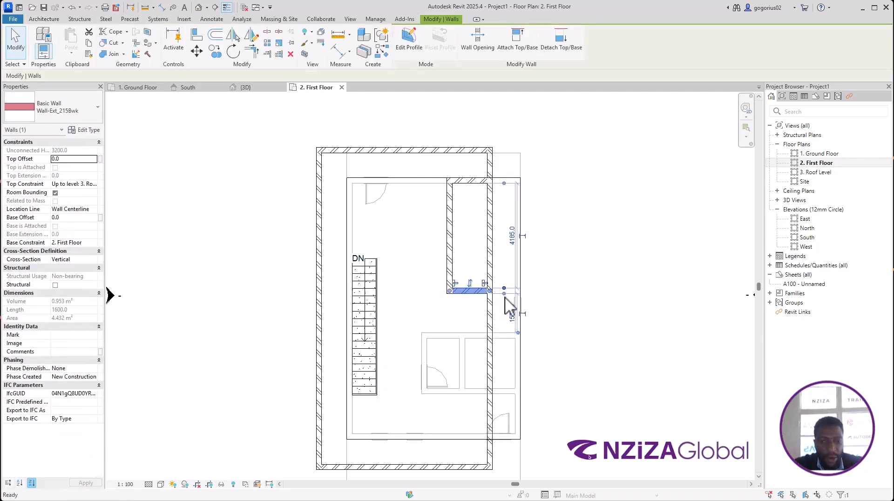
key("c")
key("s")
left_click(489, 345)
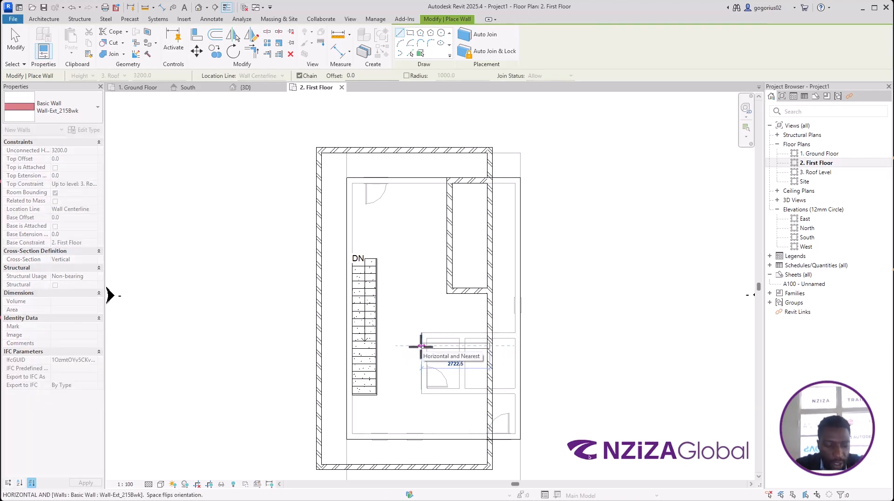
left_click(421, 346)
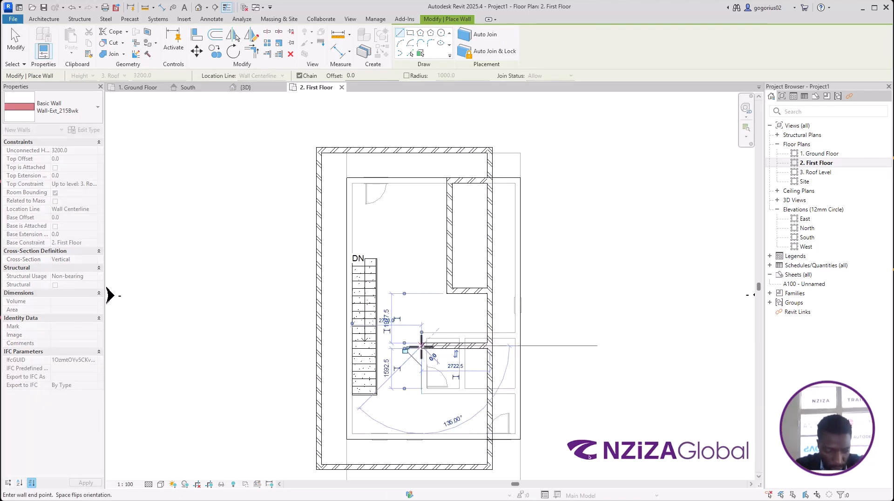
left_click(421, 291)
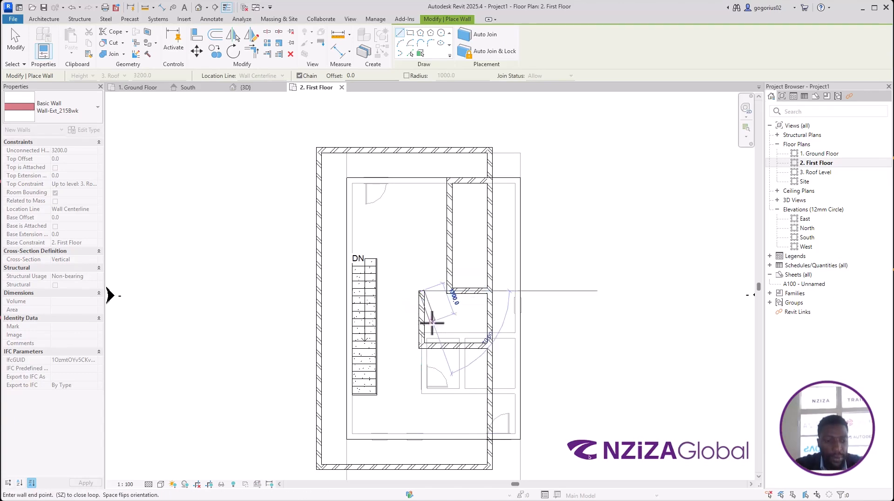
key("Escape")
key("Escape")
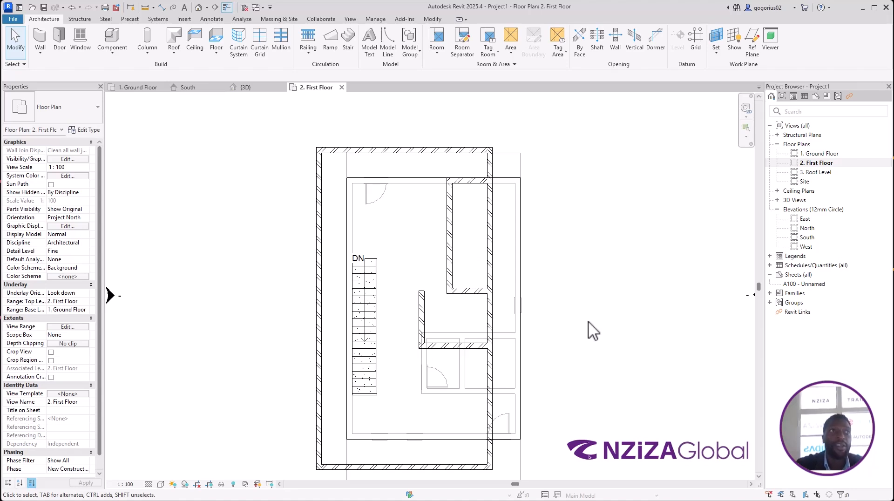
left_click(454, 264)
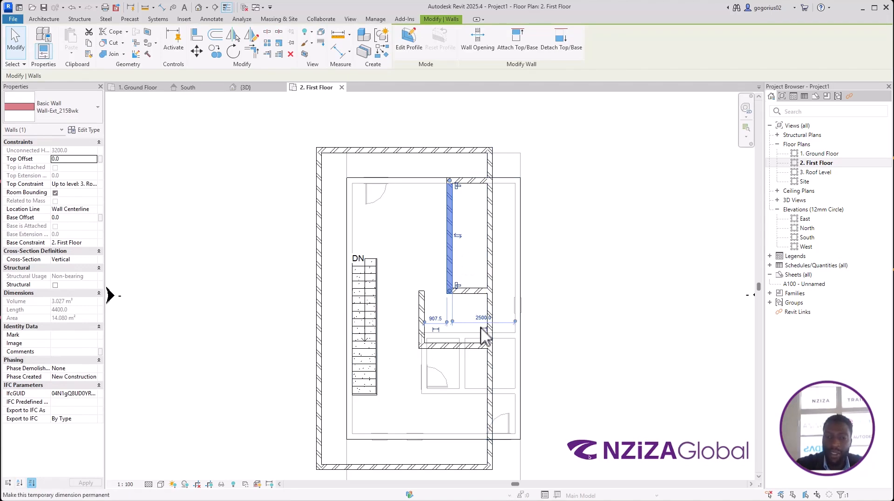
left_click(609, 278)
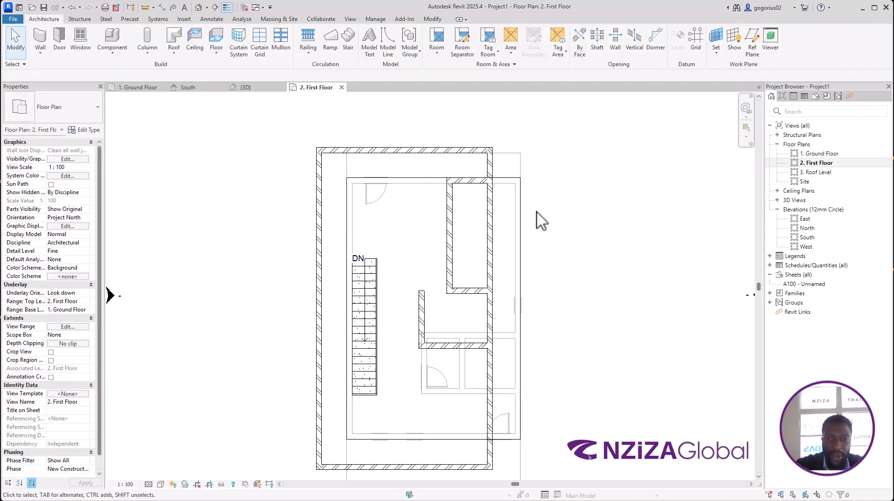
left_click(469, 293)
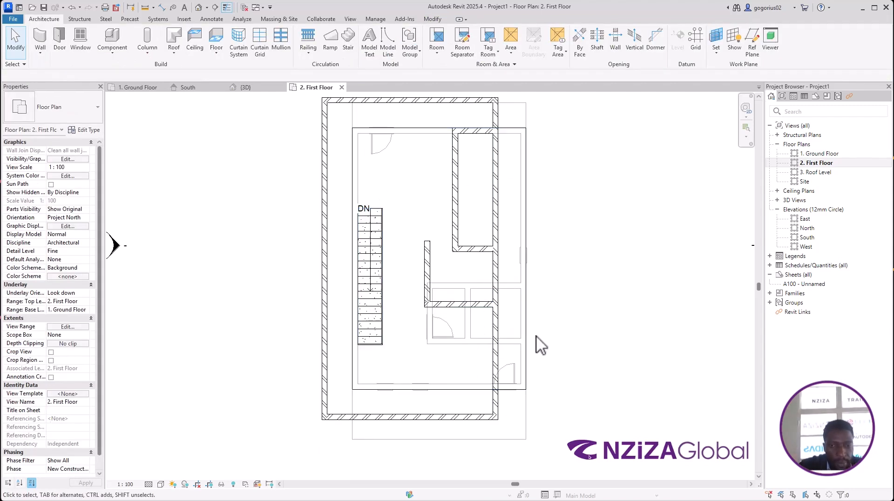
scroll(543, 275, "down", 3)
scroll(510, 414, "up", 5)
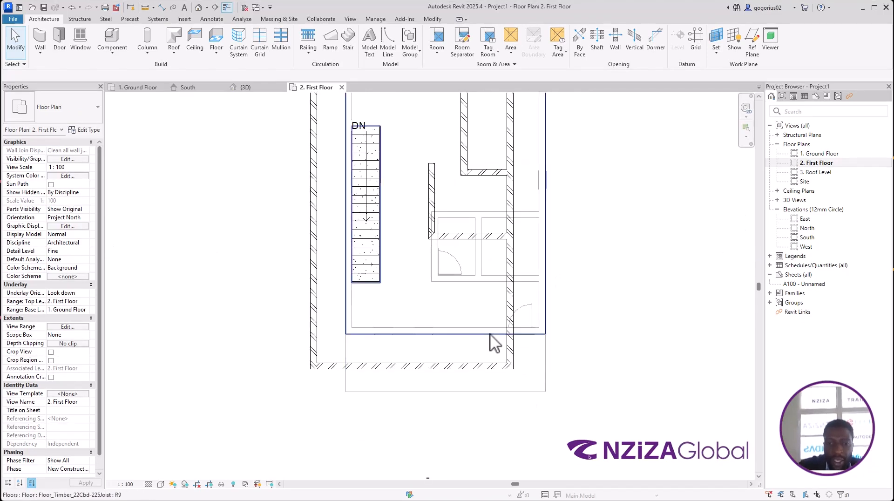
scroll(491, 339, "up", 1)
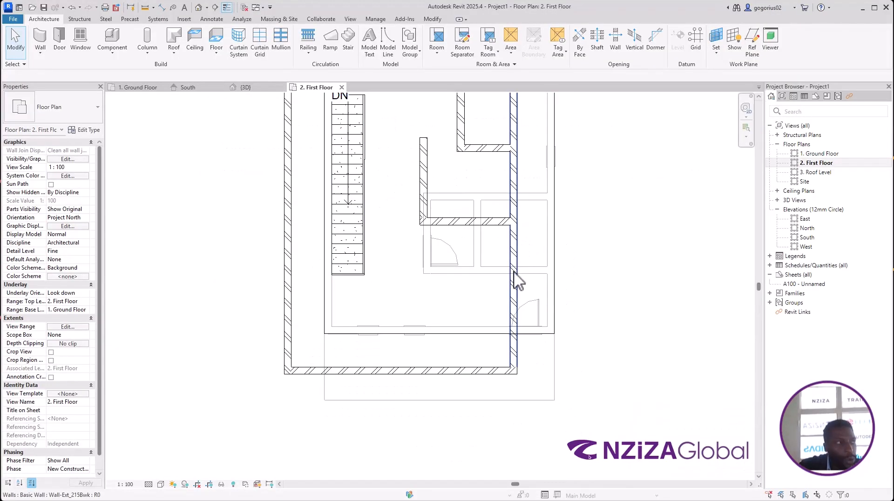
left_click(424, 195)
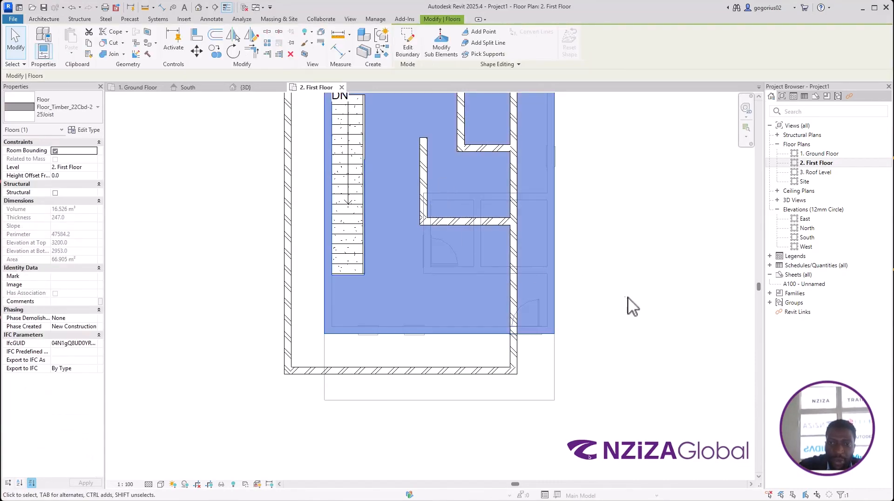
left_click(630, 305)
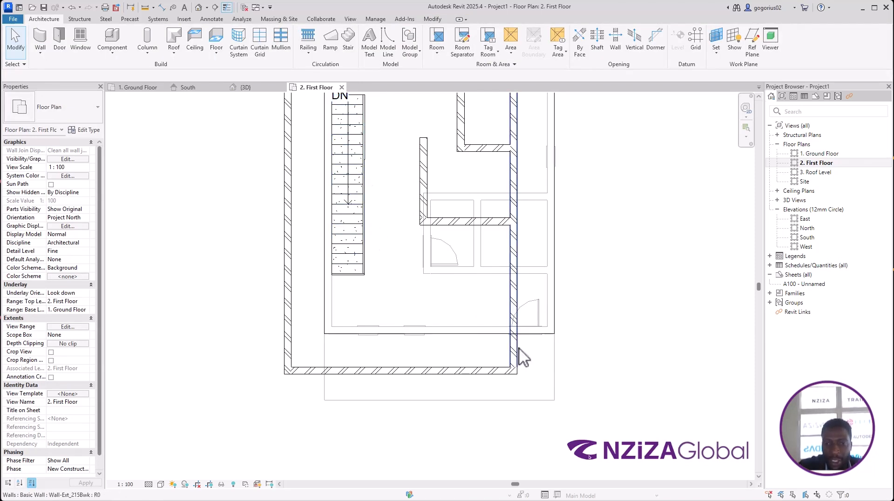
Step: Consult the house perspective in the curriculum PDF in the browser and return to the Revit floor plan
mouse_move(603, 499)
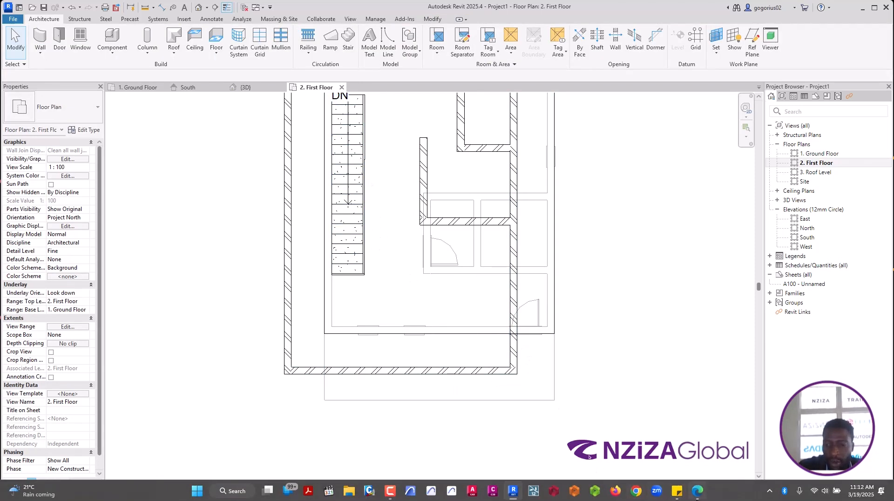
left_click(704, 496)
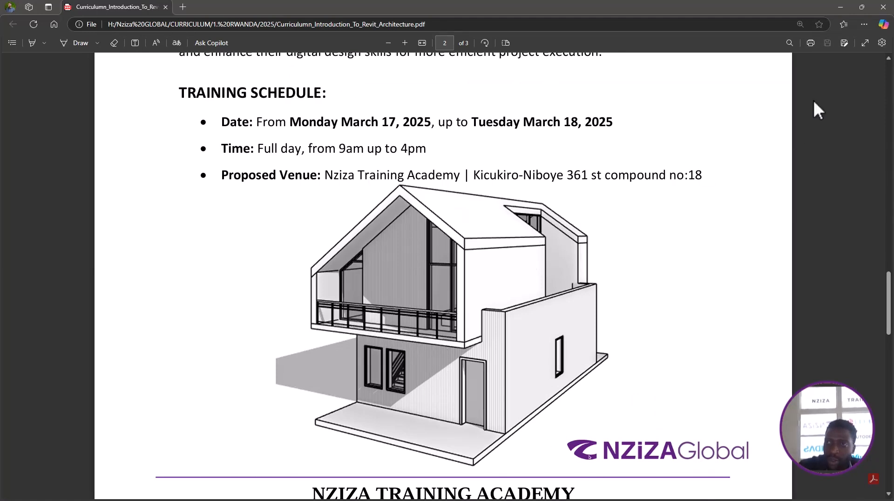
left_click(837, 7)
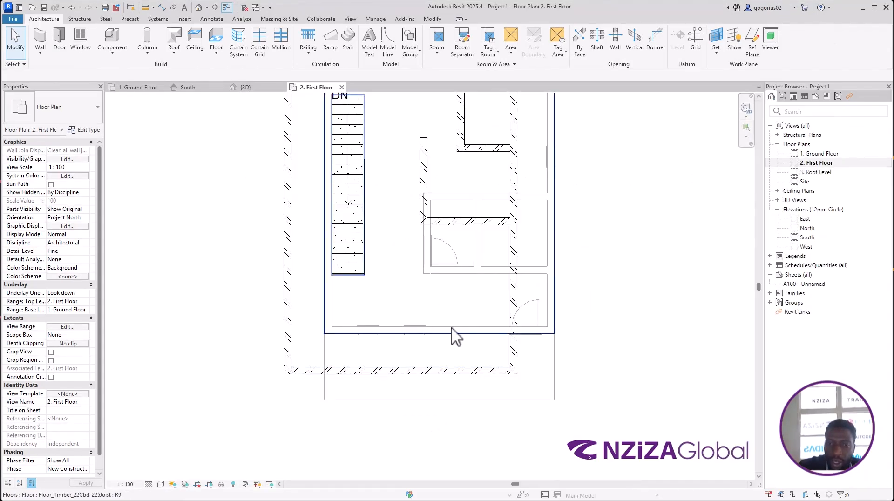
Step: Draw a Wall-Ext_215Bwk wall from the east to the west exterior wall over the ground-floor south wall, about 1000 mm north of the southernmost wall
left_click(476, 370)
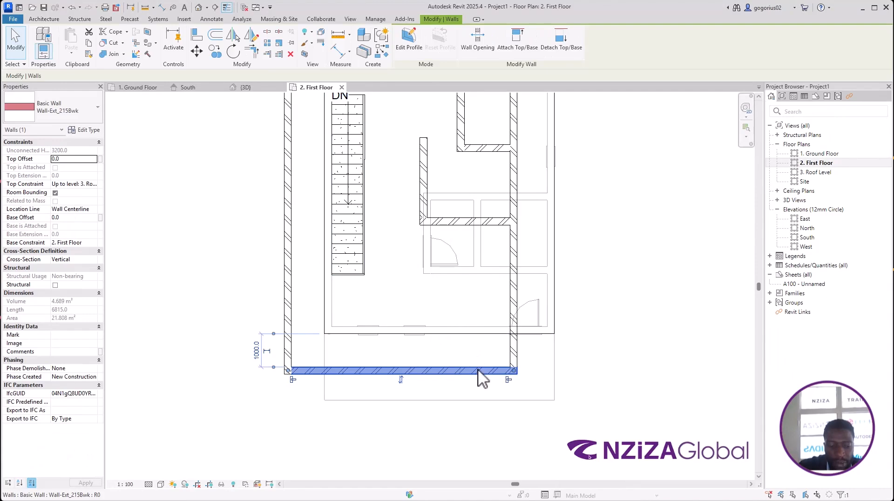
key("w")
key("a")
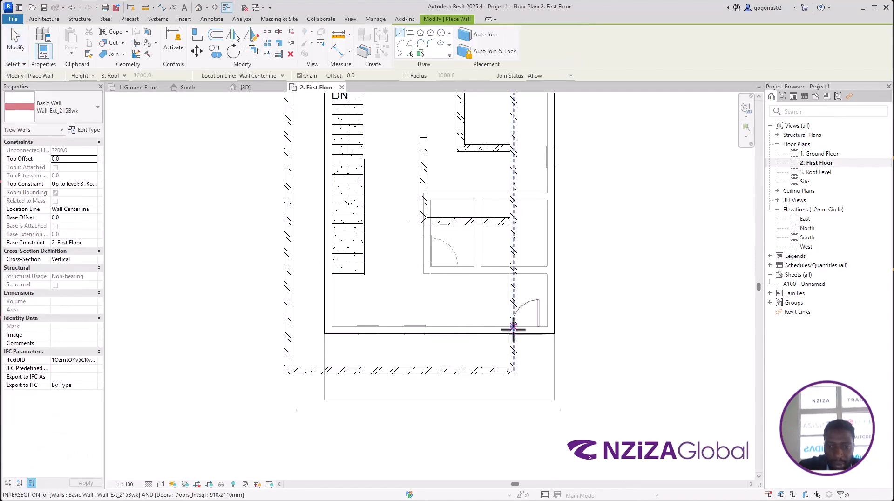
scroll(515, 334, "up", 2)
left_click(514, 334)
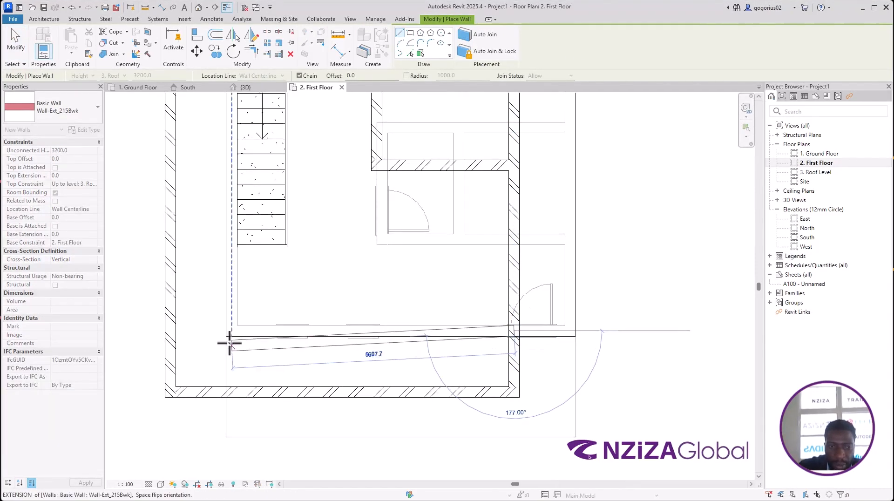
left_click(175, 331)
key("Escape")
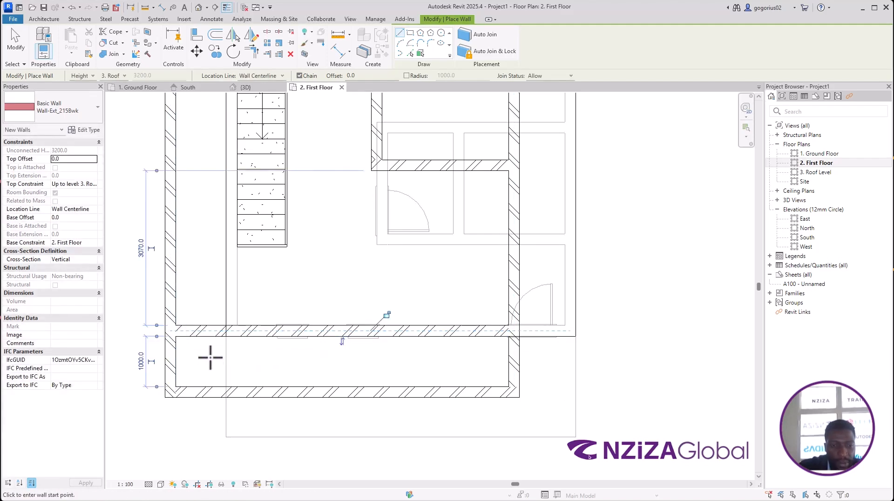
scroll(528, 387, "down", 1)
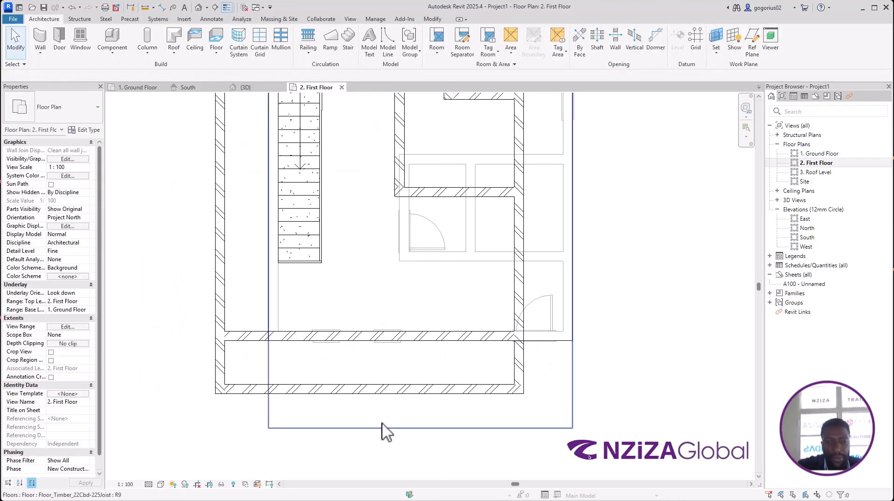
key("Escape")
Step: Delete the southernmost first-floor exterior wall, south of the newly drawn cross wall
left_click(368, 390)
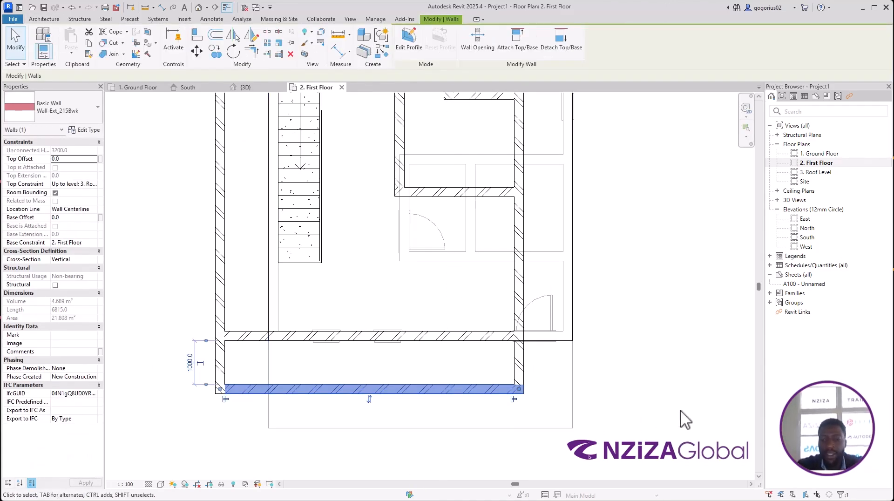
key("Delete")
scroll(605, 424, "down", 1)
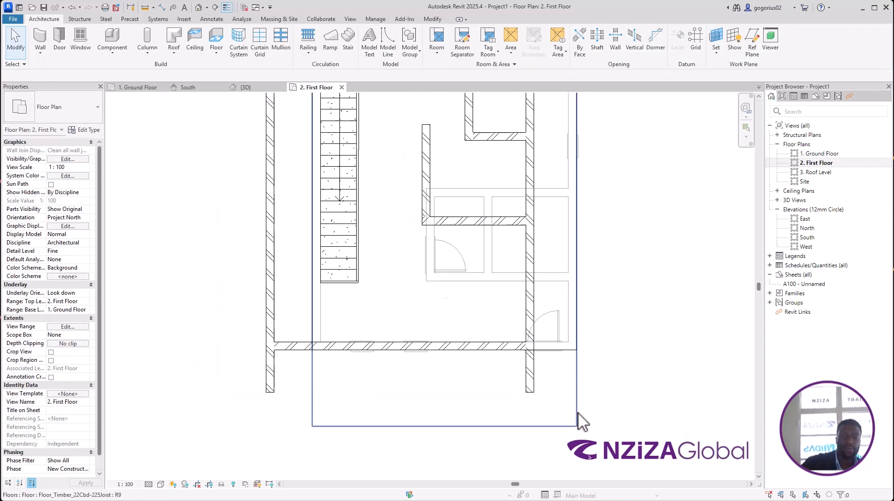
scroll(577, 419, "down", 1)
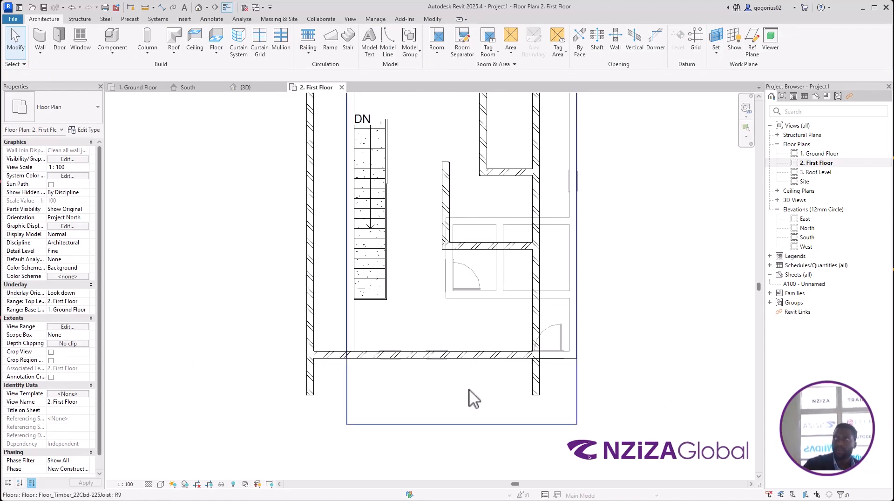
scroll(486, 270, "down", 2)
mouse_move(484, 284)
middle_mouse_down()
mouse_move(474, 310)
mouse_move(473, 286)
middle_mouse_up()
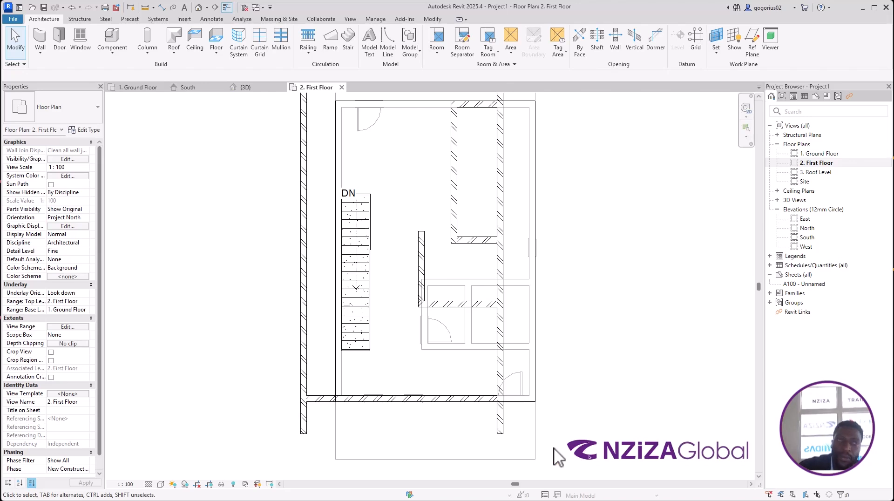
Step: Extend the enclosure's short south wall westward to the east edge of the staircase
scroll(445, 442, "up", 2)
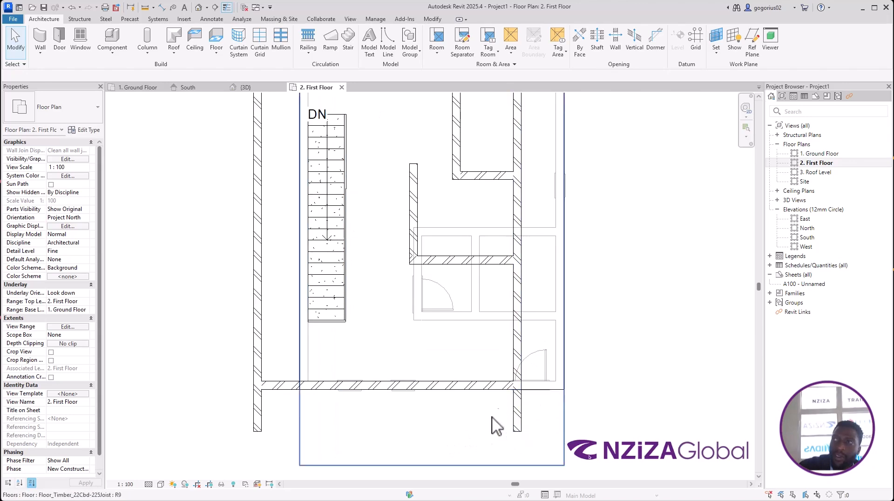
scroll(475, 440, "down", 1)
scroll(475, 440, "down", 2)
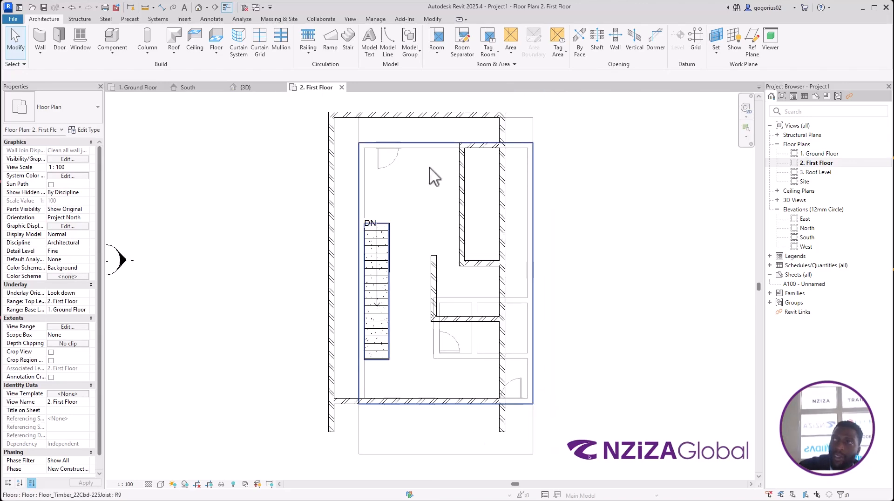
left_click(468, 265)
left_click_drag(463, 265, 391, 263)
left_click(575, 307)
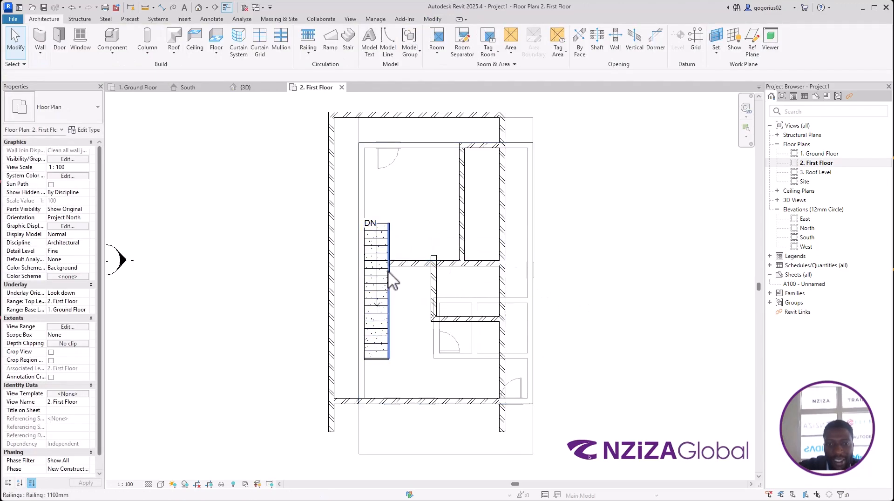
Step: Shorten the north end of the freestanding wall east of the stair so it meets the extended cross wall
scroll(393, 279, "up", 2)
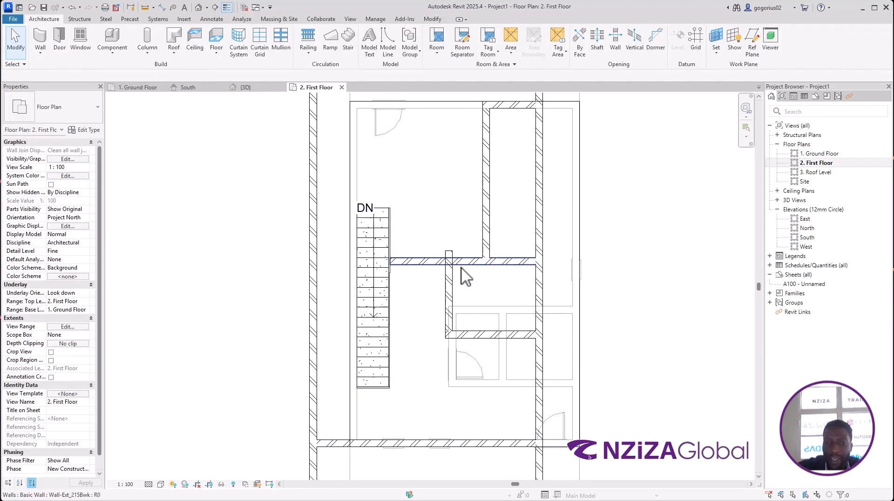
left_click(448, 281)
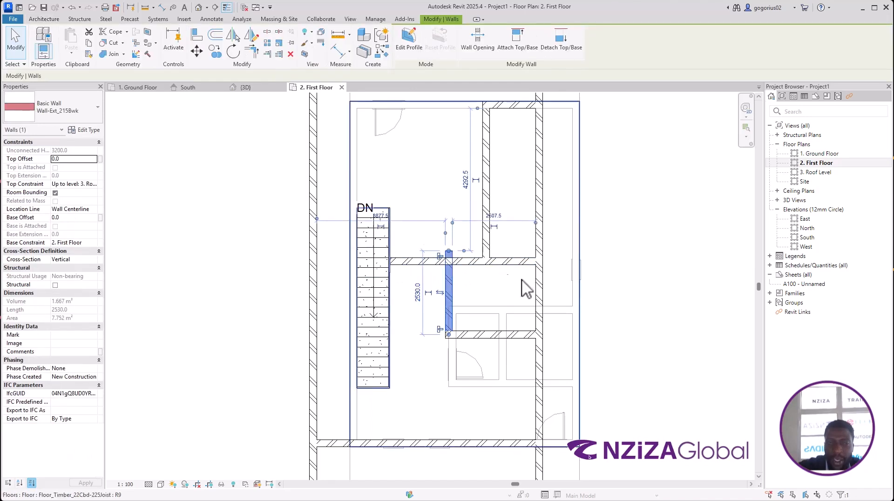
key("Escape")
left_click(451, 298)
scroll(454, 288, "up", 1)
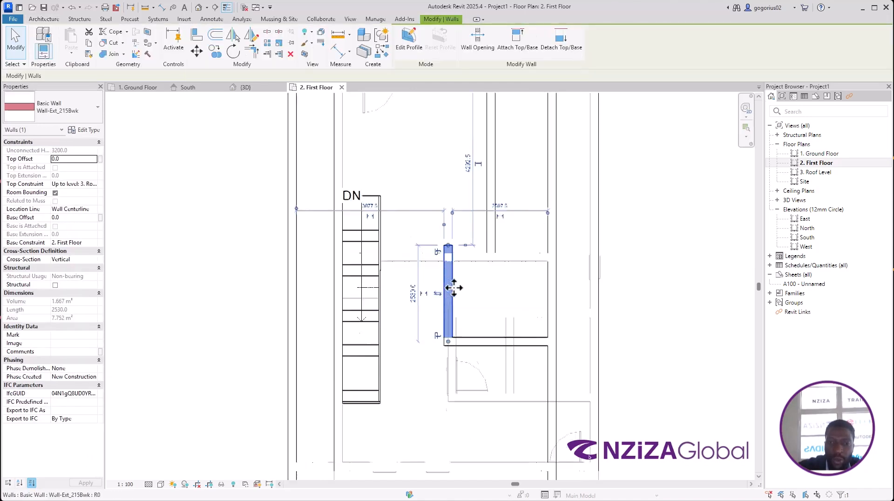
scroll(453, 288, "up", 2)
mouse_move(447, 232)
left_mouse_down()
mouse_move(443, 271)
mouse_move(446, 250)
left_mouse_up()
scroll(446, 249, "down", 3)
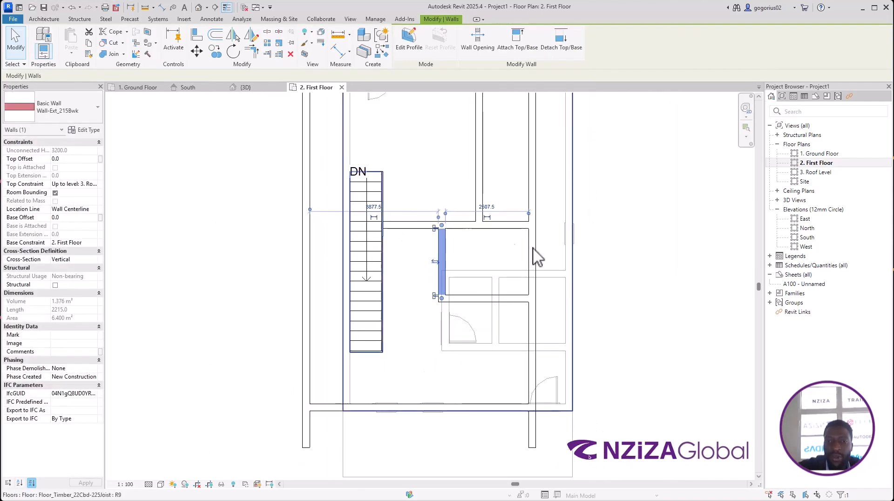
left_click(565, 249)
Step: Pull the north end of the short wall east of the stair back to a 1500 mm length and reconnect it to the cross wall
left_click(442, 261)
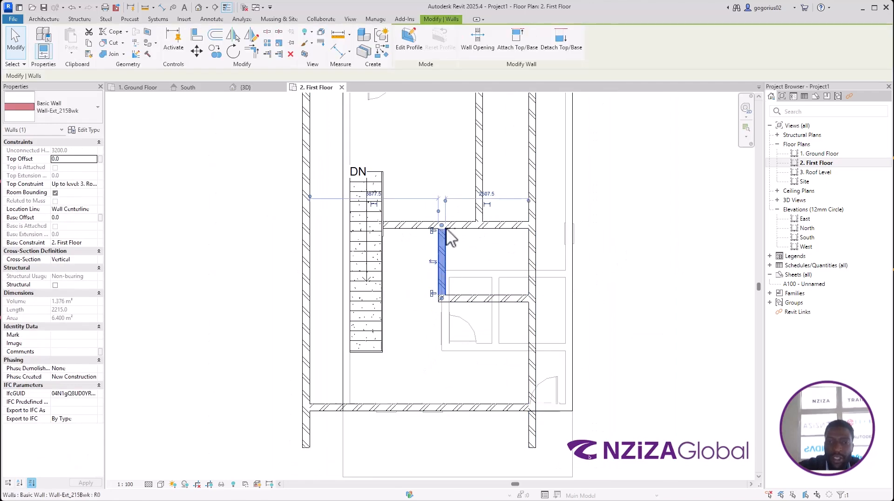
scroll(451, 238, "up", 2)
left_click_drag(443, 225, 444, 267)
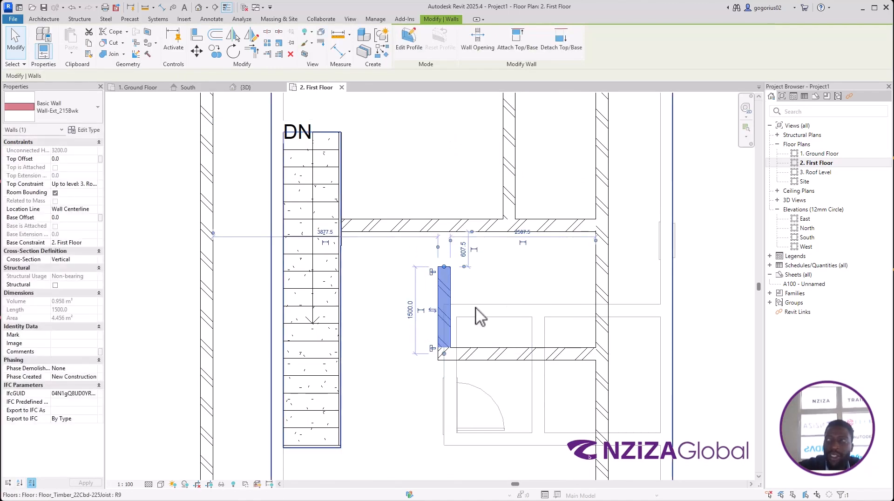
left_click_drag(443, 266, 444, 226)
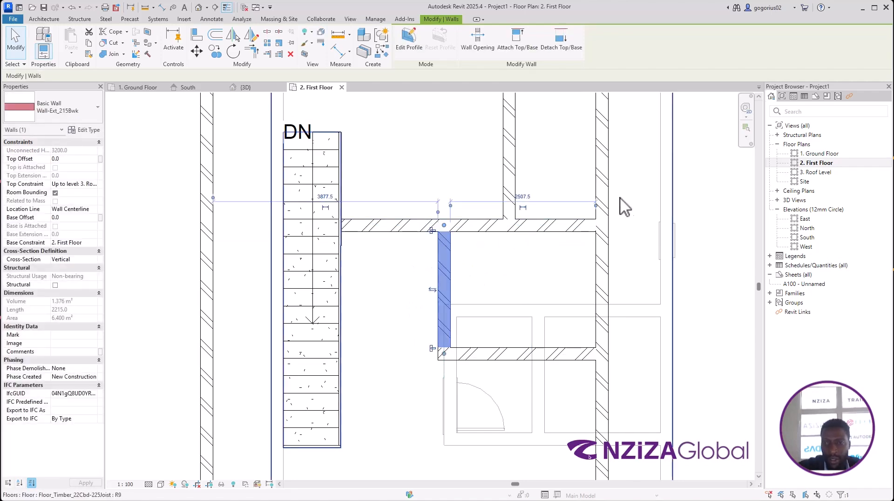
scroll(652, 233, "down", 2)
left_click(648, 265)
scroll(439, 254, "down", 1)
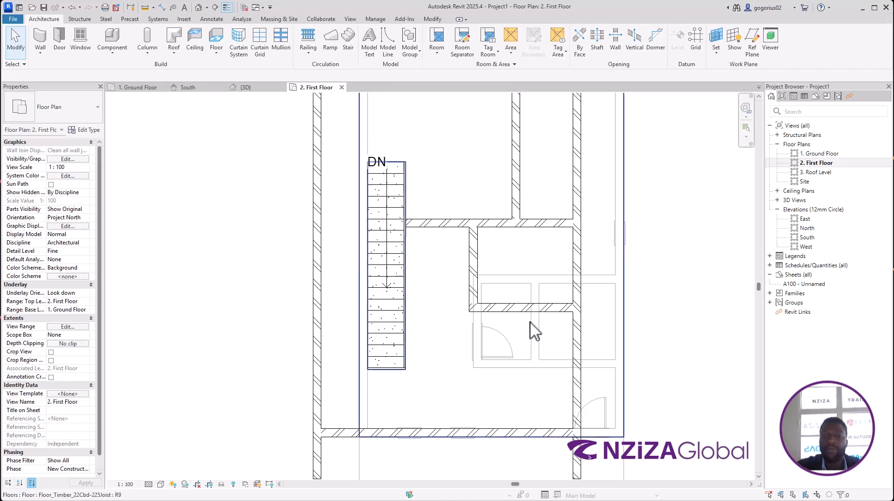
Step: Check the spacing of the inner walls around the enclosure, moving the northern inner wall's witness line to the east exterior wall and back
left_click(482, 265)
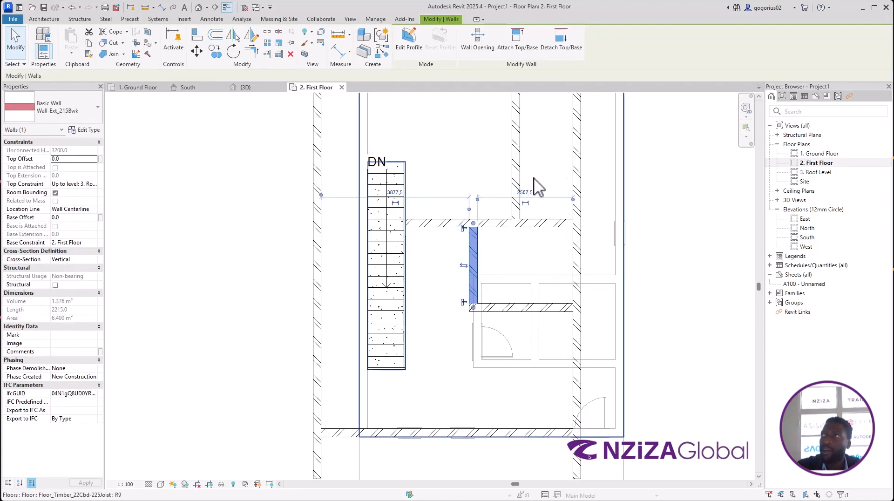
left_click(658, 199)
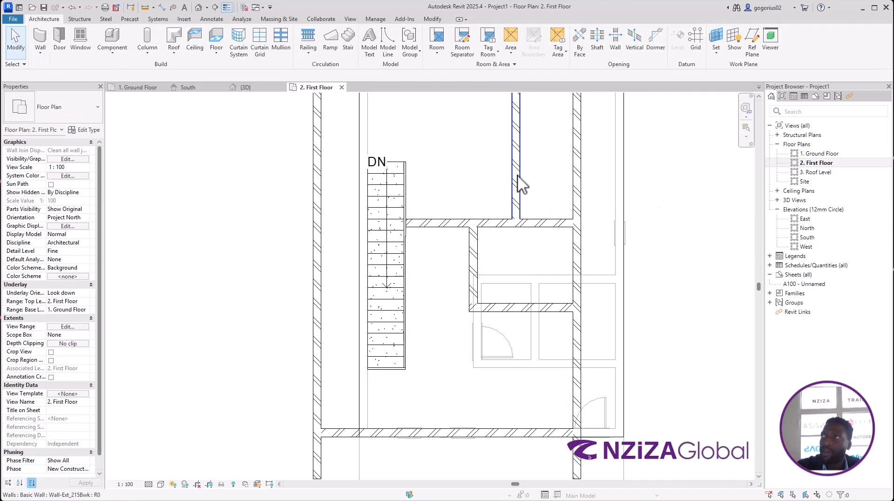
left_click(520, 183)
left_click(620, 177)
left_click(657, 198)
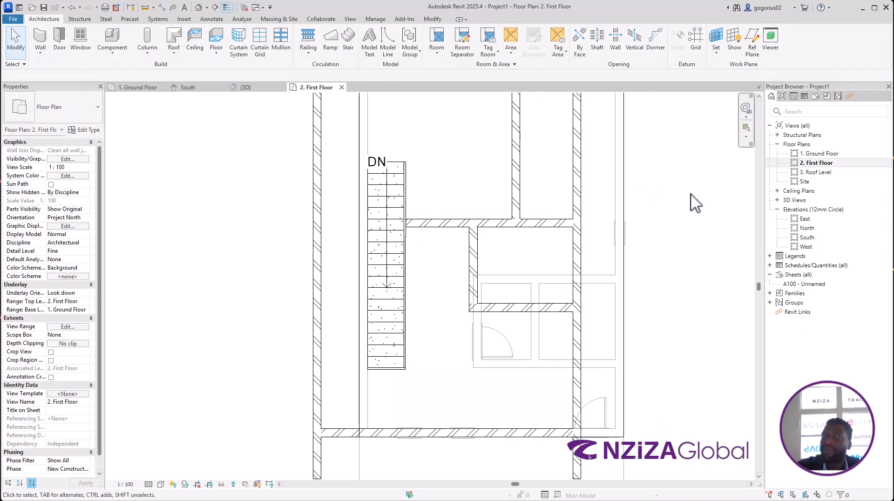
left_click(516, 198)
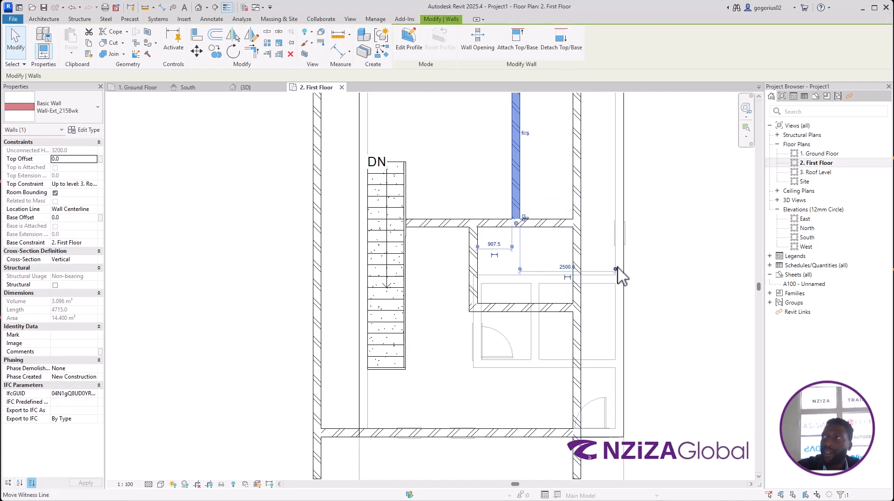
left_click_drag(615, 274, 587, 254)
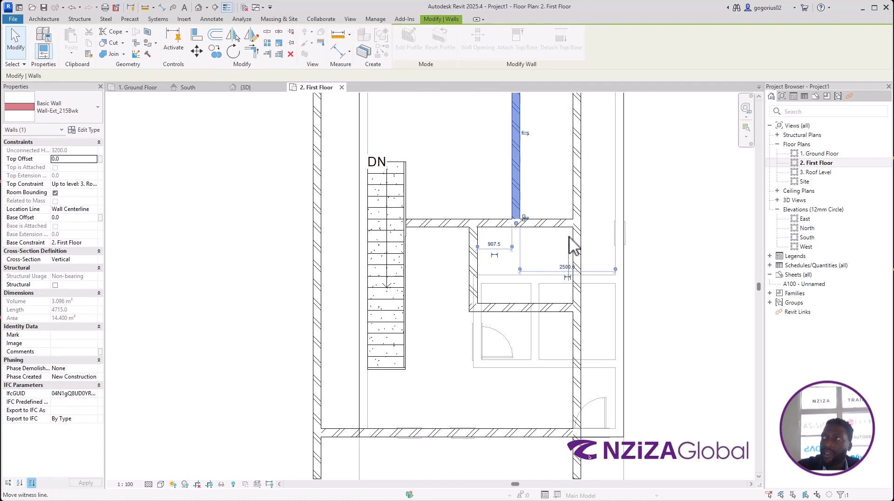
left_click_drag(569, 237, 574, 239)
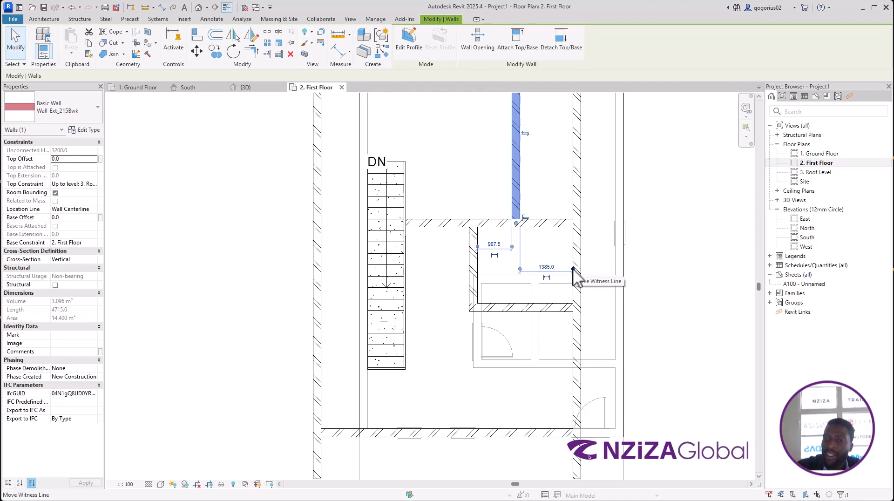
left_click_drag(572, 270, 616, 272)
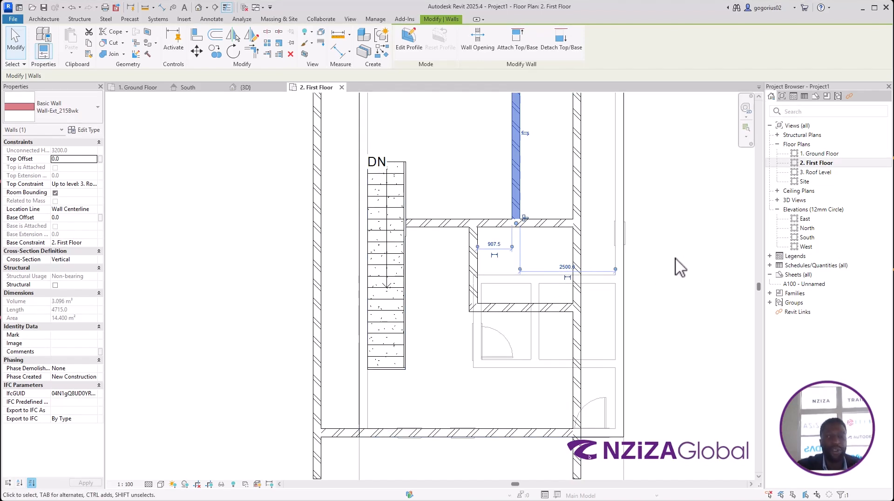
left_click(673, 286)
Step: Switch to the curriculum PDF in Edge to examine the 3D house illustration, and return to the Revit floor plan
scroll(538, 319, "down", 4)
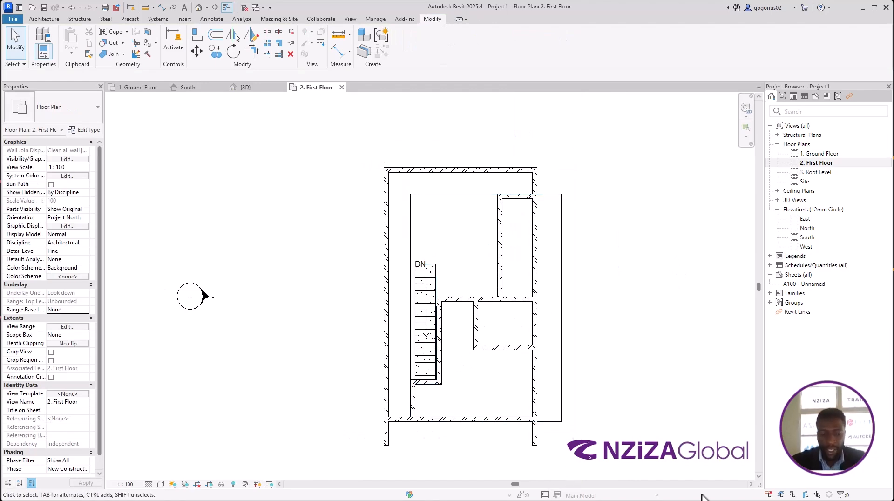
key("super")
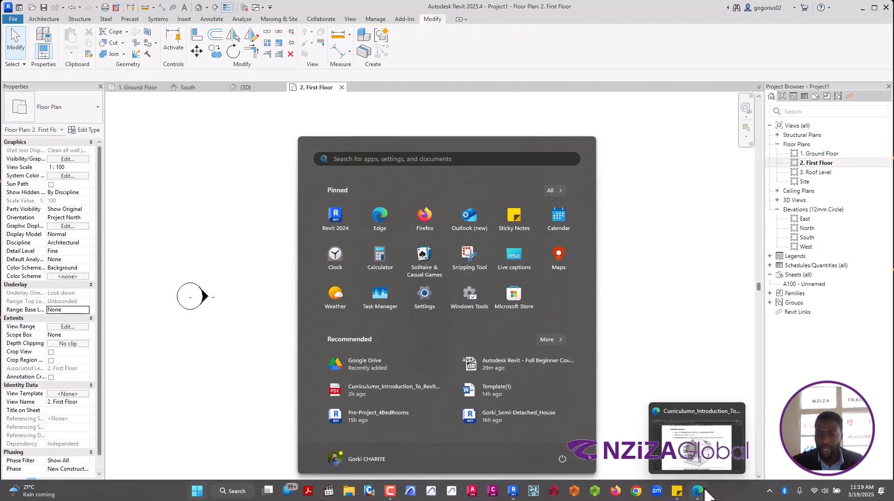
left_click(698, 491)
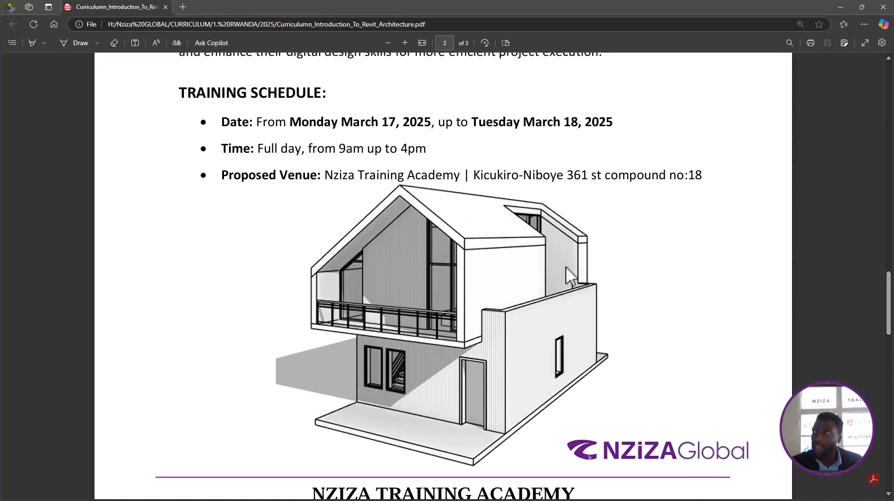
key("super")
key("super")
left_click(841, 8)
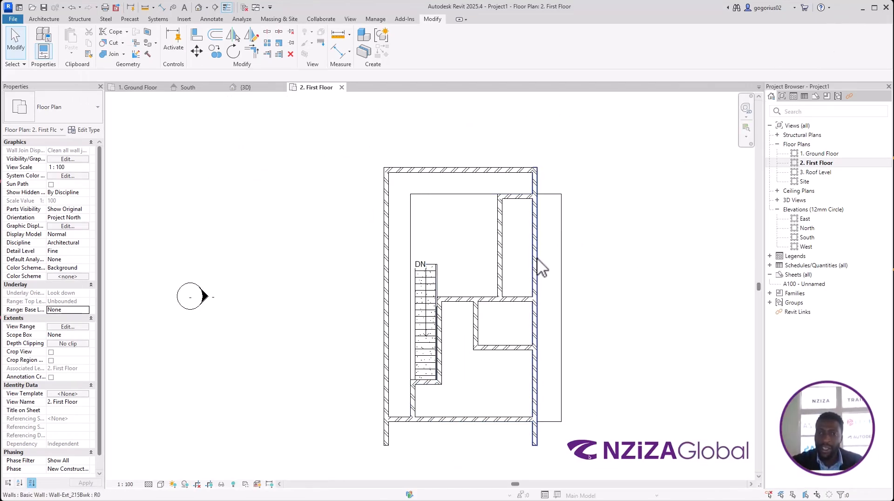
Step: Split the east exterior wall about 2830 mm north of the inner cross wall
scroll(538, 249, "up", 1)
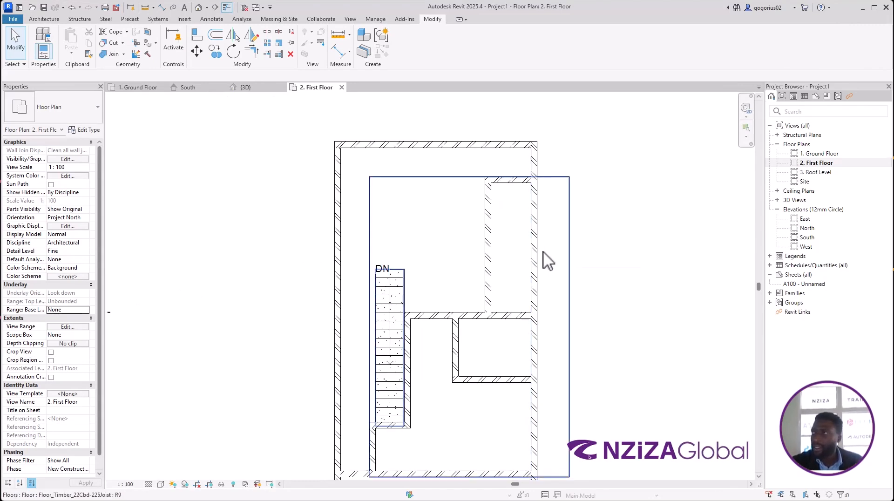
left_click(536, 261)
scroll(535, 188, "down", 1)
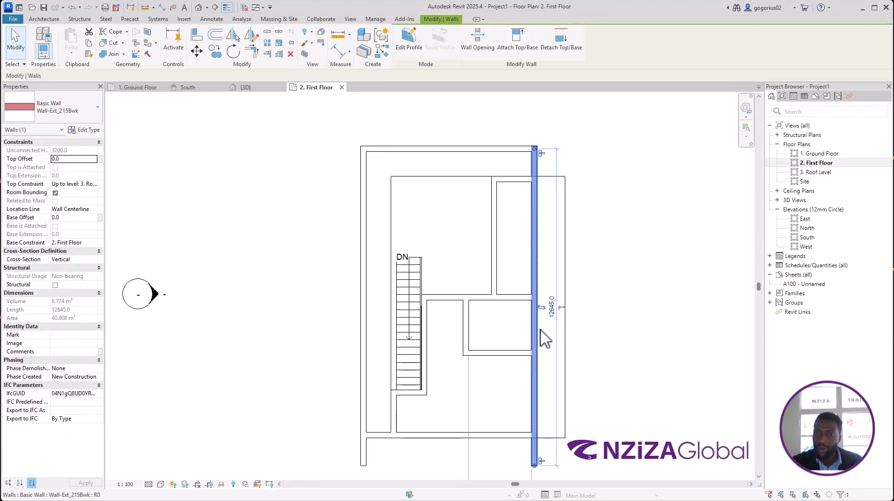
left_click(614, 256)
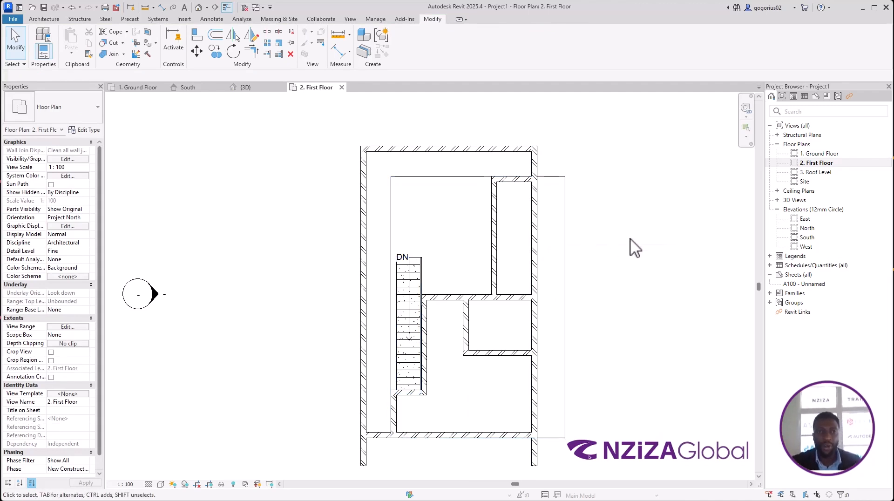
left_click(539, 231)
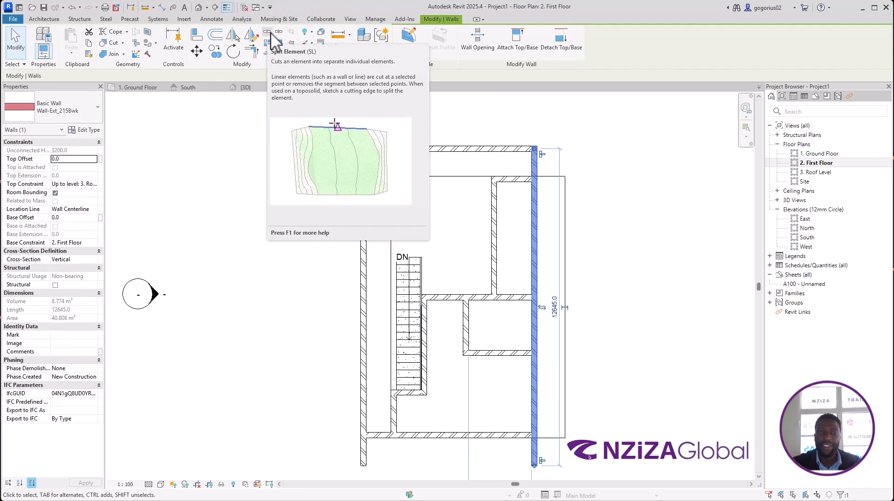
left_click(274, 37)
scroll(580, 242, "up", 2)
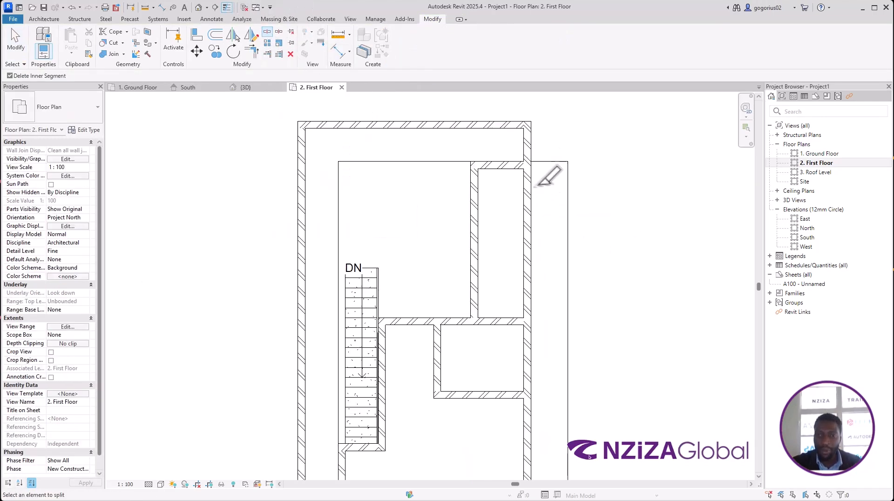
scroll(530, 191, "up", 2)
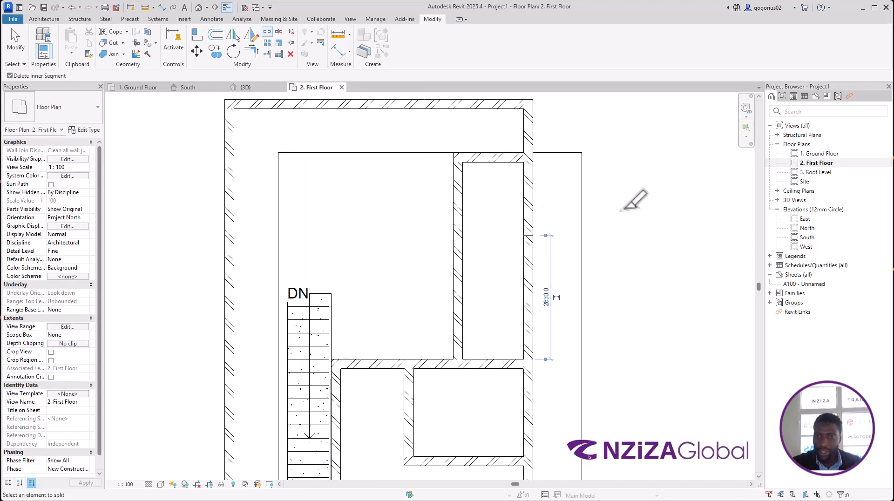
key("Escape")
key("Escape")
scroll(545, 231, "down", 2)
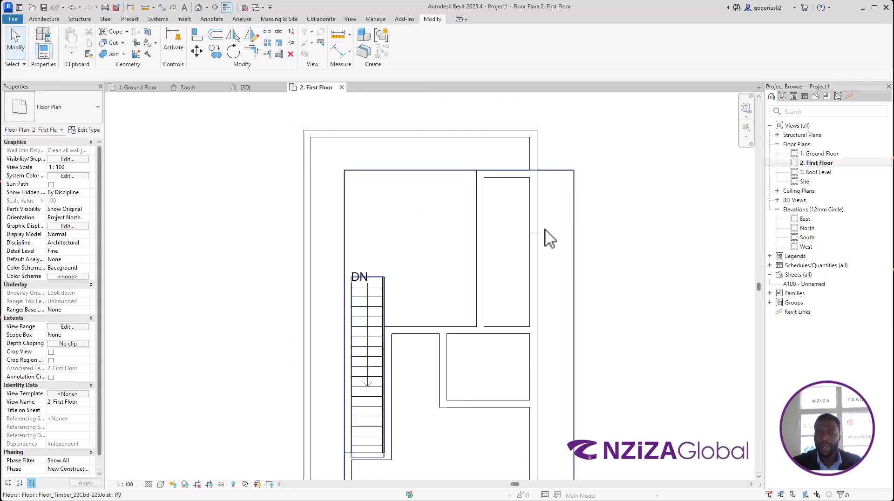
Step: Shorten the northern piece of the split east exterior wall so its south end meets the short wall at the slab's north edge
left_click(534, 219)
left_click(534, 256)
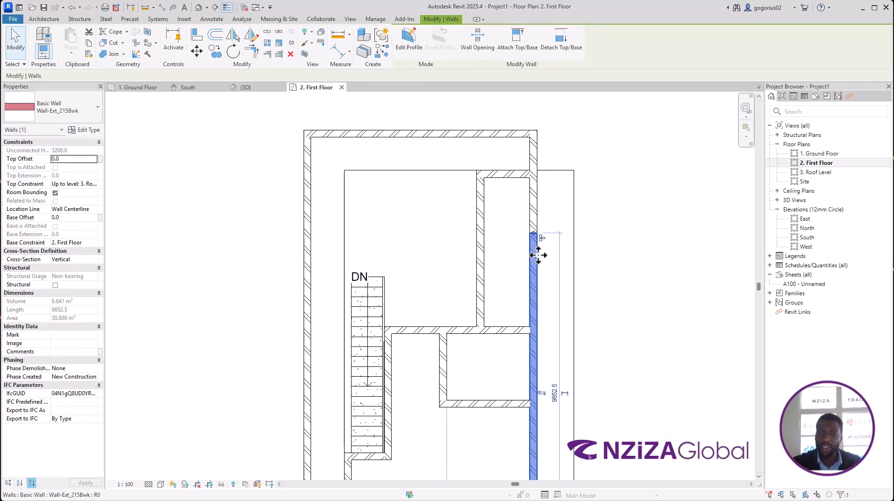
left_click(537, 209)
left_click(536, 247)
left_click(537, 210)
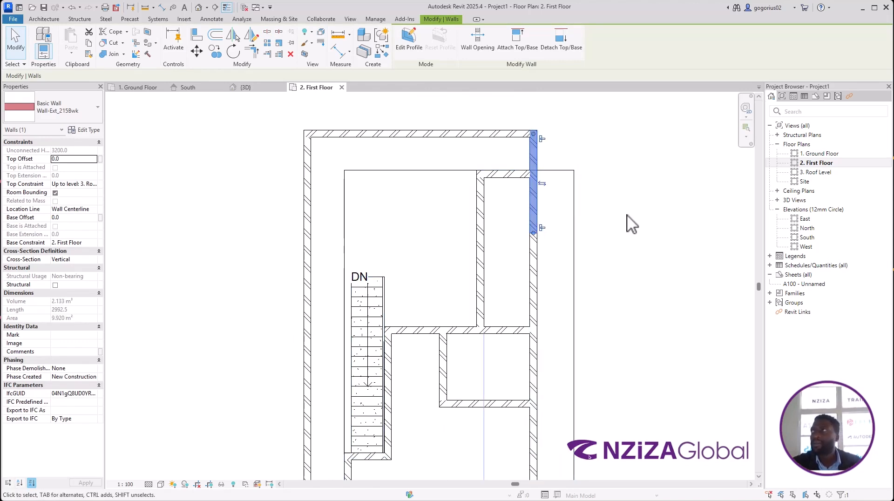
key("Escape")
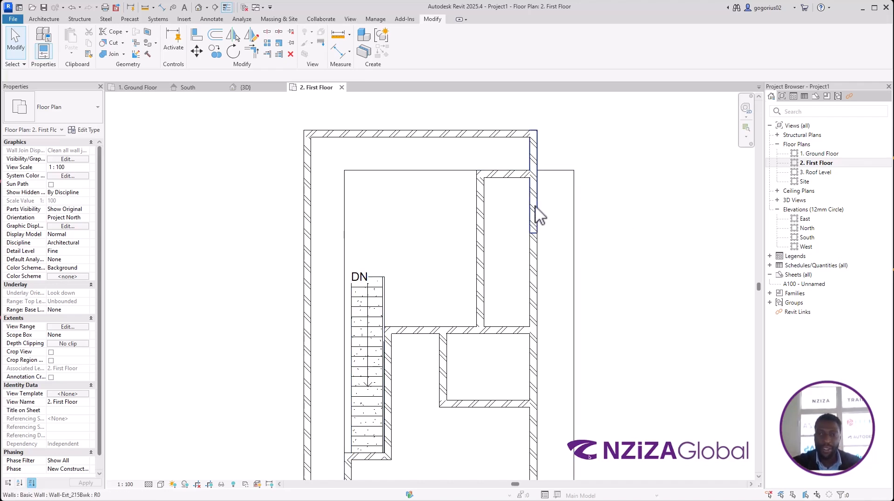
scroll(535, 175, "up", 2)
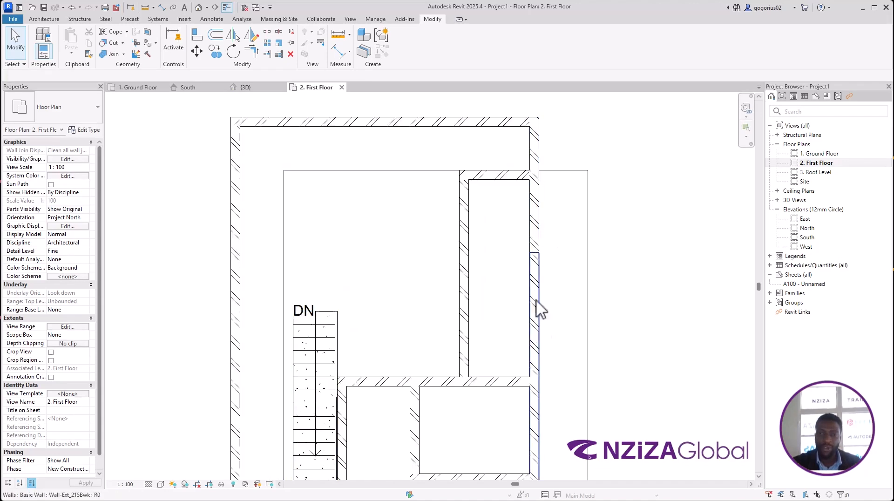
left_click(537, 240)
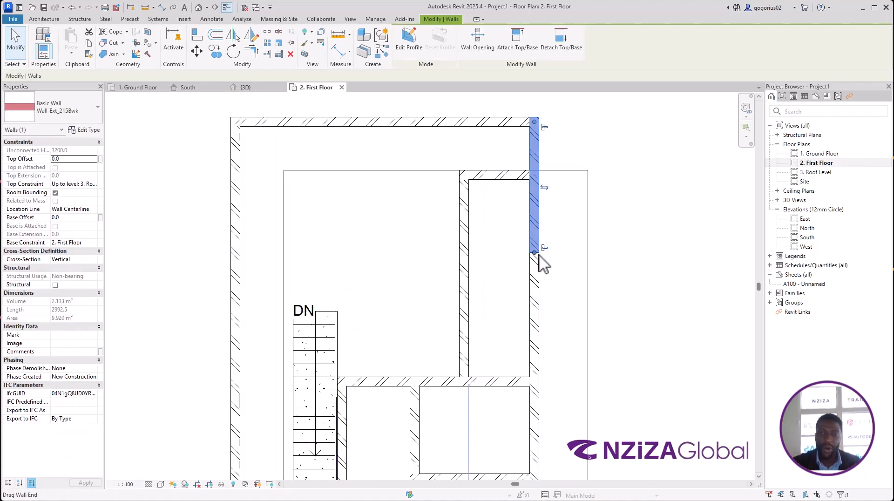
left_click_drag(534, 253, 535, 175)
left_click(656, 243)
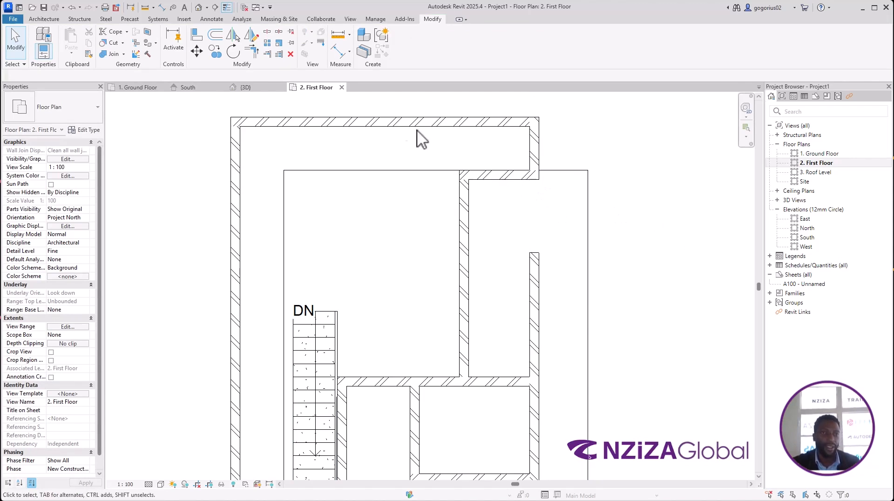
Step: Trim the inner cross wall and the southern piece of the east exterior wall into a corner, and undo the trim
left_click(251, 53)
scroll(465, 172, "down", 1)
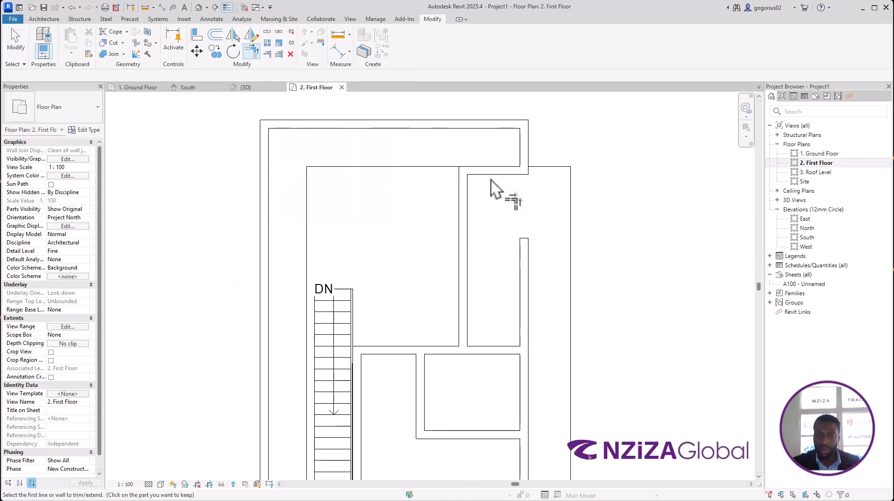
scroll(497, 346, "up", 1)
left_click(495, 323)
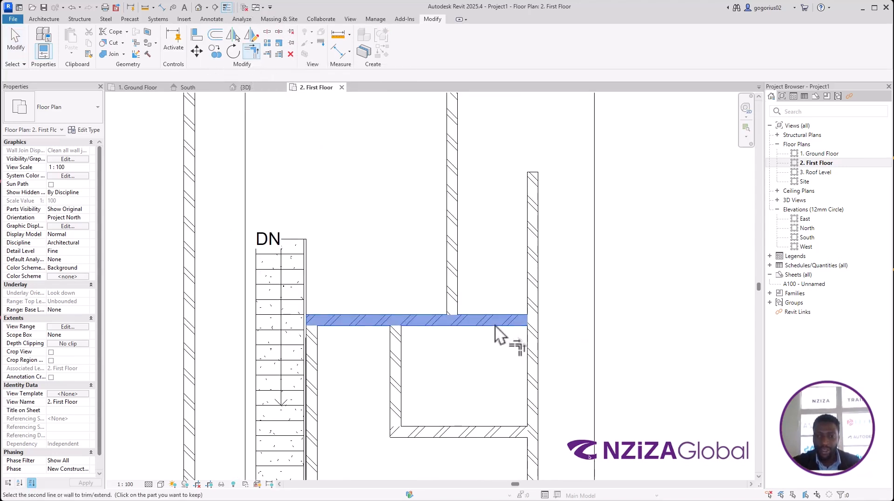
left_click(533, 366)
scroll(512, 367, "down", 2)
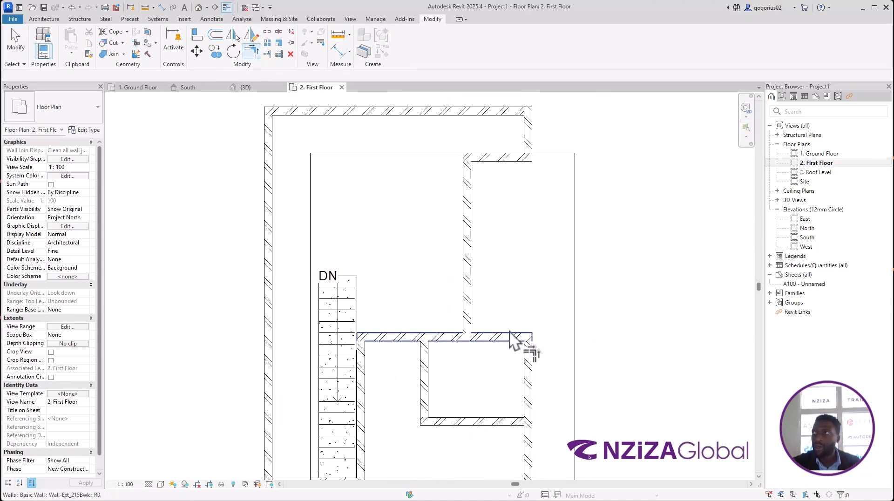
key("ctrl+z")
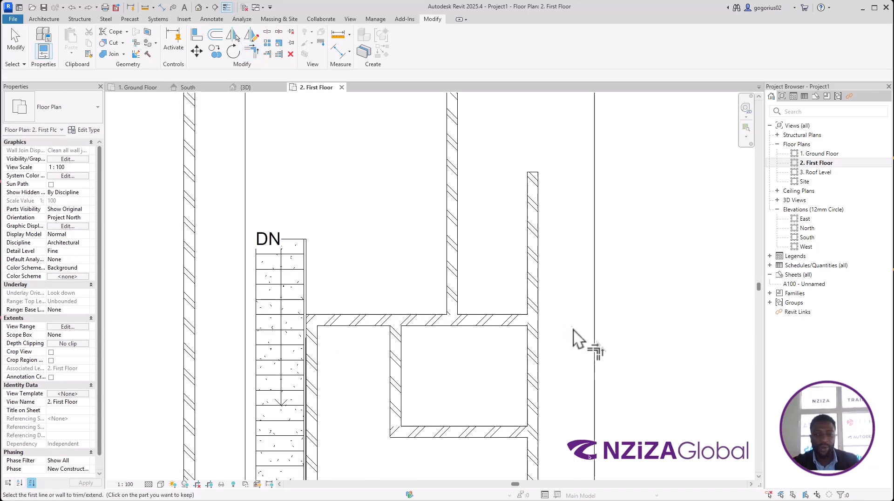
Step: Try to trim the cross wall and east exterior wall into a corner, keeping the exterior wall's part north of the cross wall
scroll(502, 364, "down", 2)
scroll(484, 368, "up", 1)
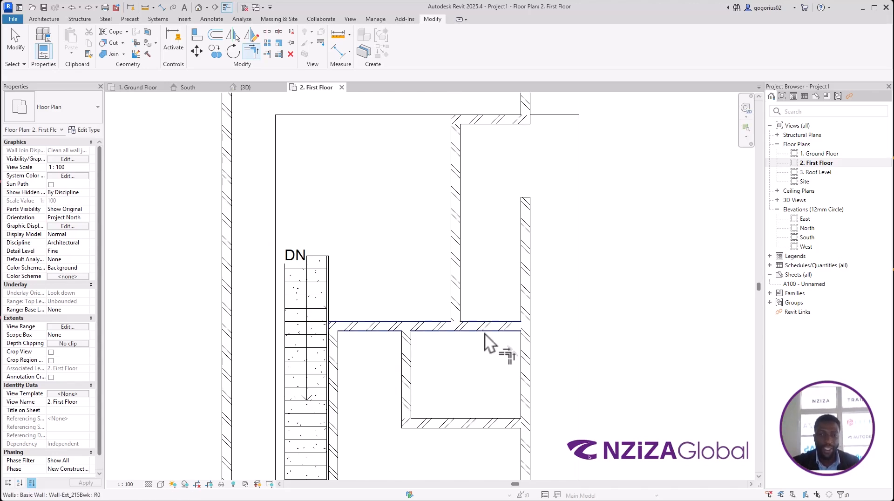
left_click(484, 328)
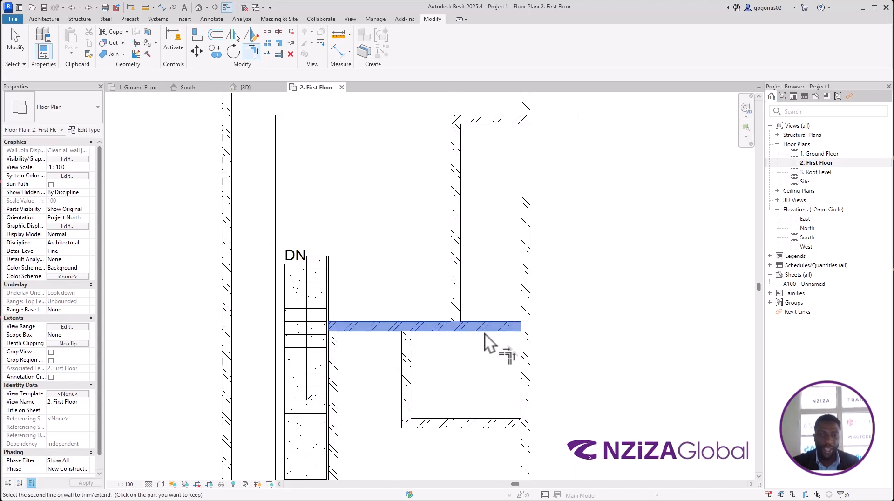
left_click(525, 240)
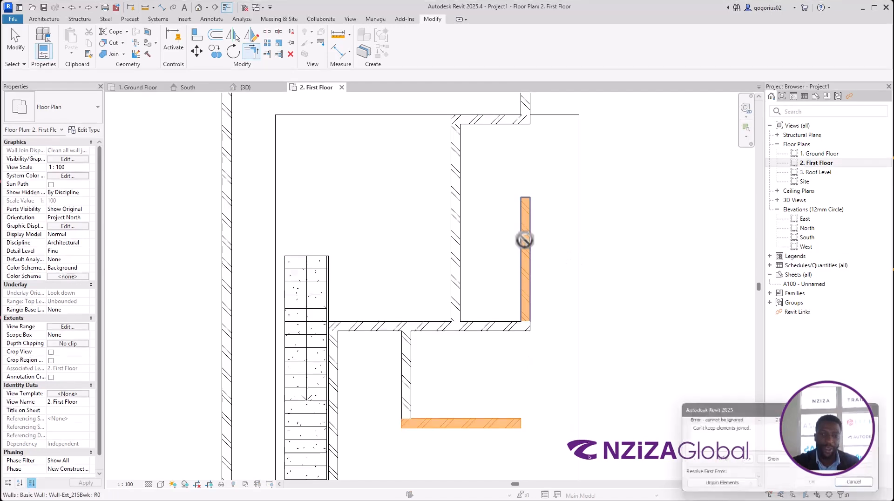
left_click(873, 484)
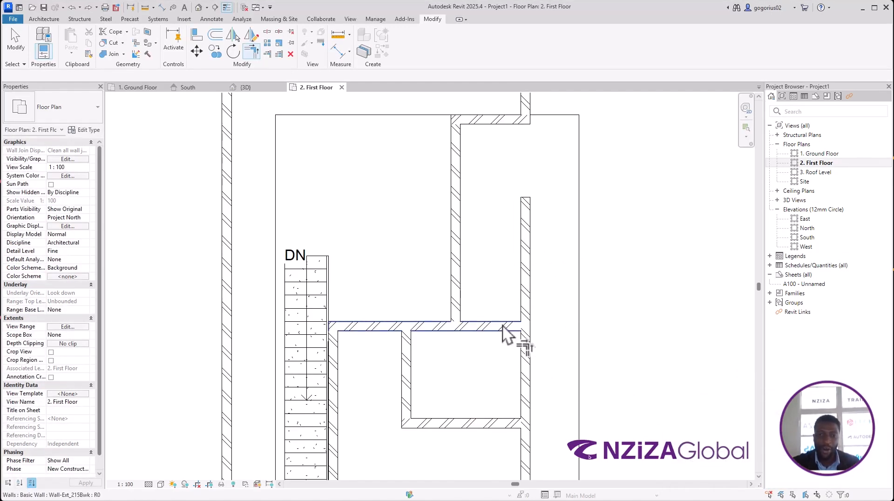
Step: Repeat the corner trim, keeping the exterior wall's part south of the cross wall, and undo it again
left_click(486, 331)
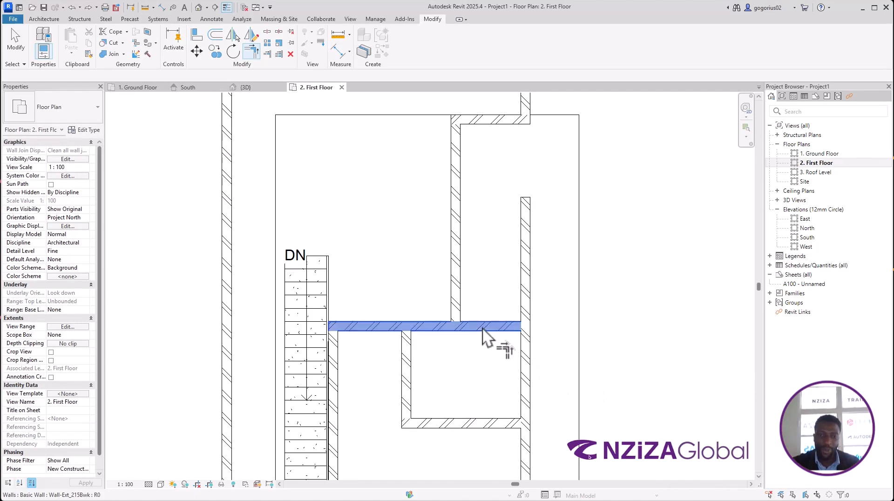
left_click(522, 372)
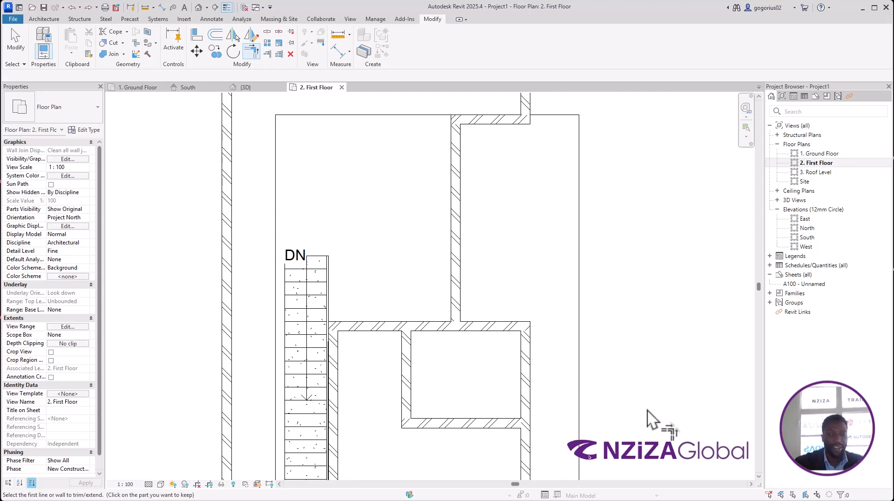
key("ctrl+z")
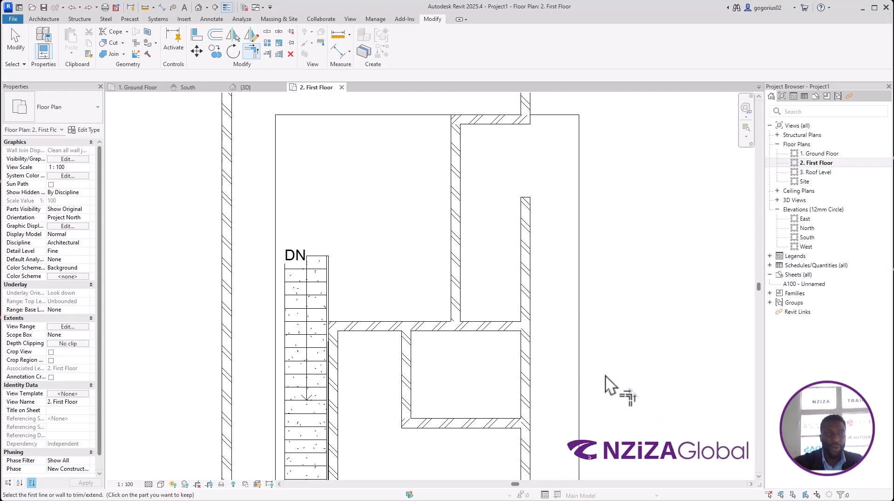
Step: Try to trim the inner cross wall and the east exterior wall into a corner, keeping the part north of the cross wall, and cancel it
key("Escape")
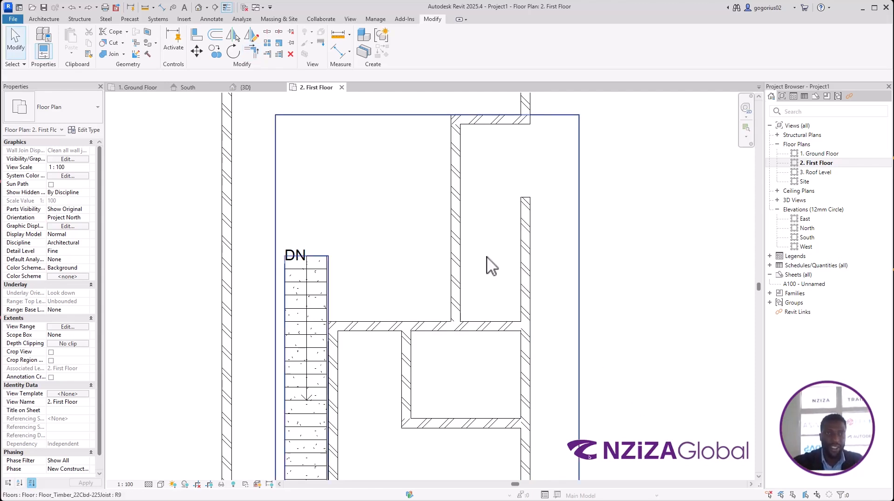
left_click(254, 51)
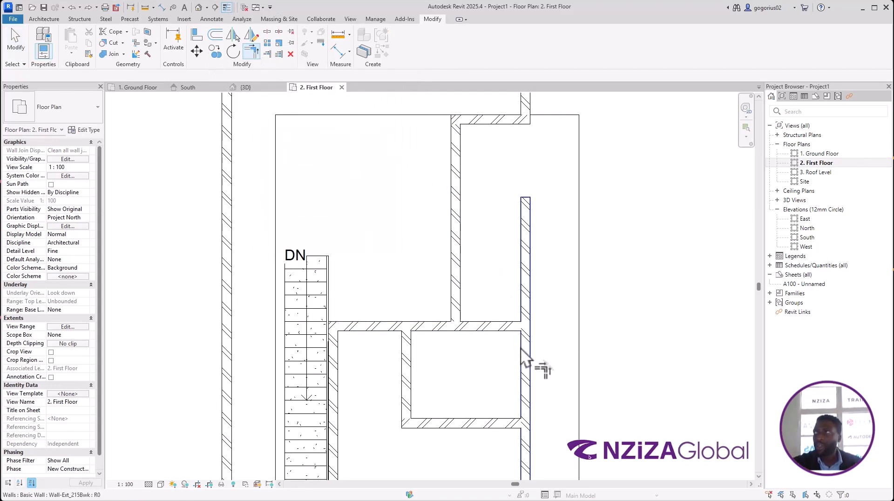
left_click(491, 329)
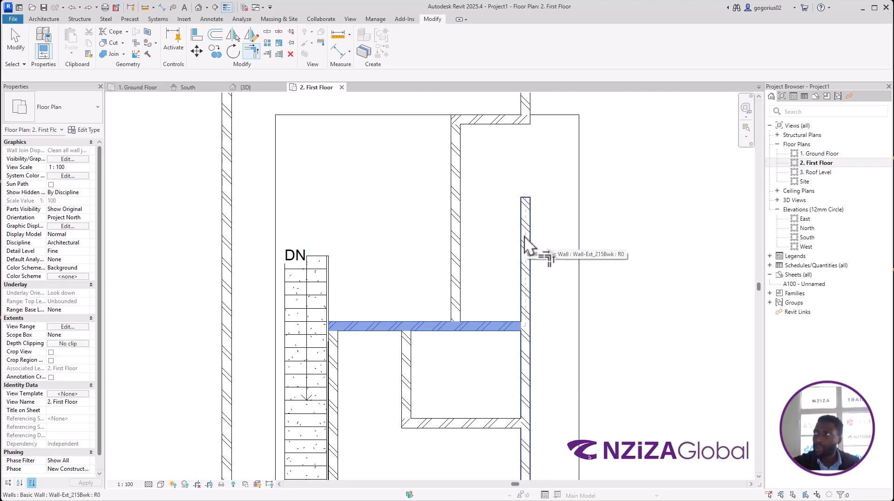
left_click(523, 379)
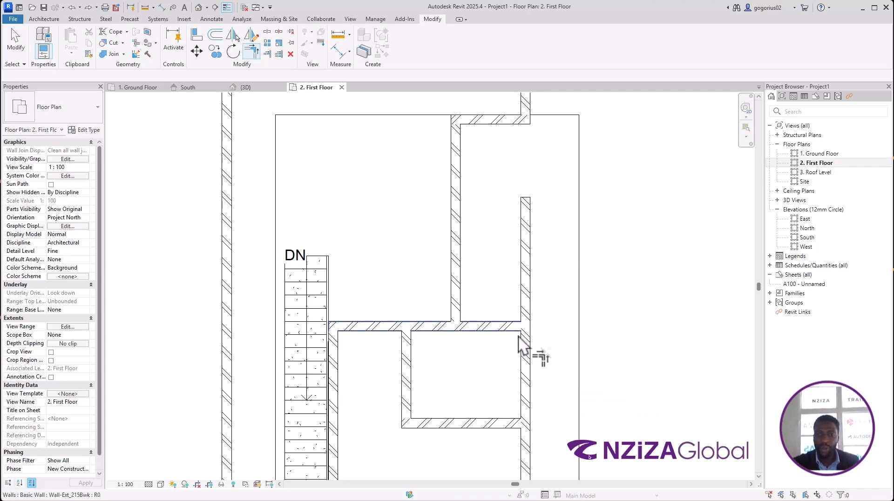
left_click(501, 327)
left_click(524, 255)
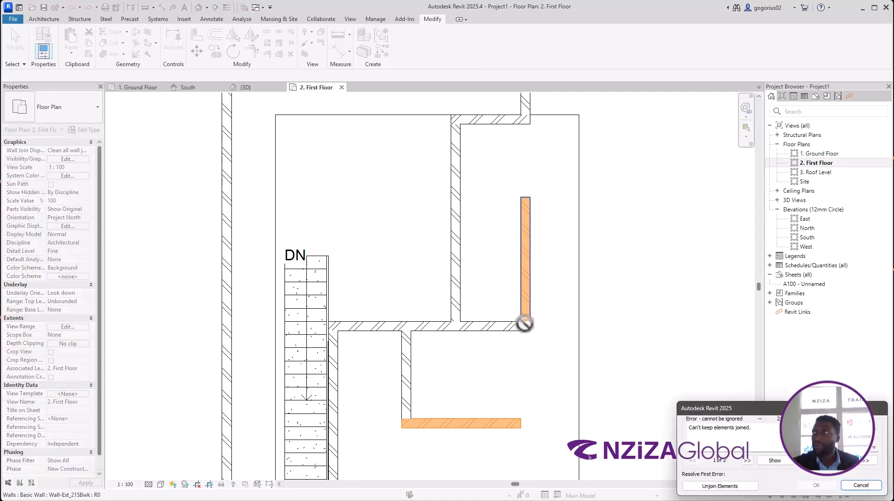
left_click(862, 486)
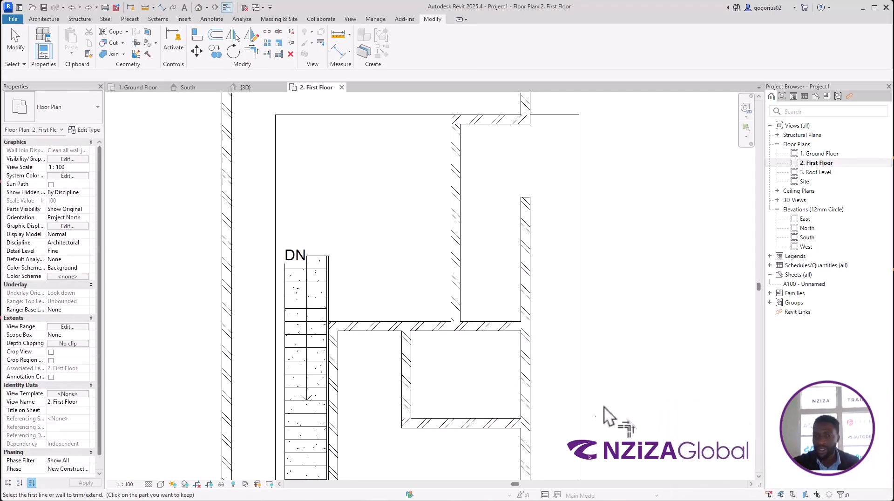
Step: Trim the inner cross wall and the east exterior wall into a corner, keeping the exterior wall's part south of the cross wall
left_click(503, 329)
left_click(532, 361)
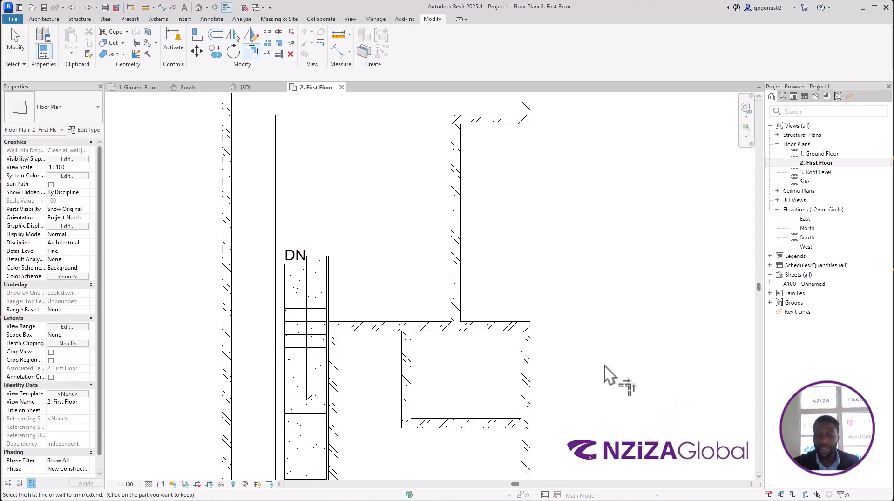
key("Escape")
key("Escape")
scroll(564, 373, "down", 1)
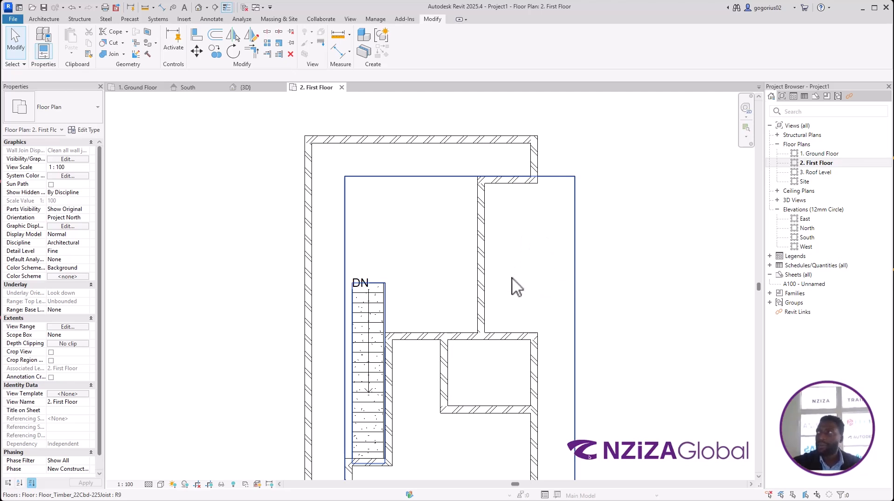
scroll(621, 144, "down", 1)
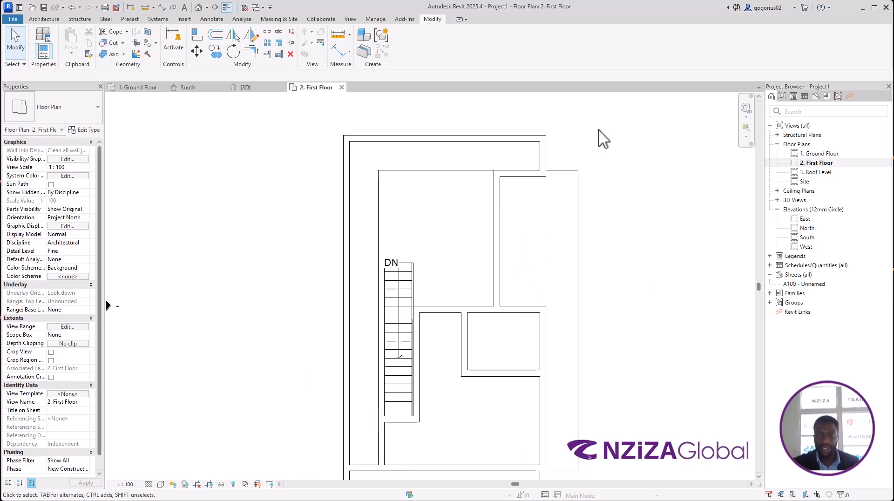
scroll(624, 375, "down", 1)
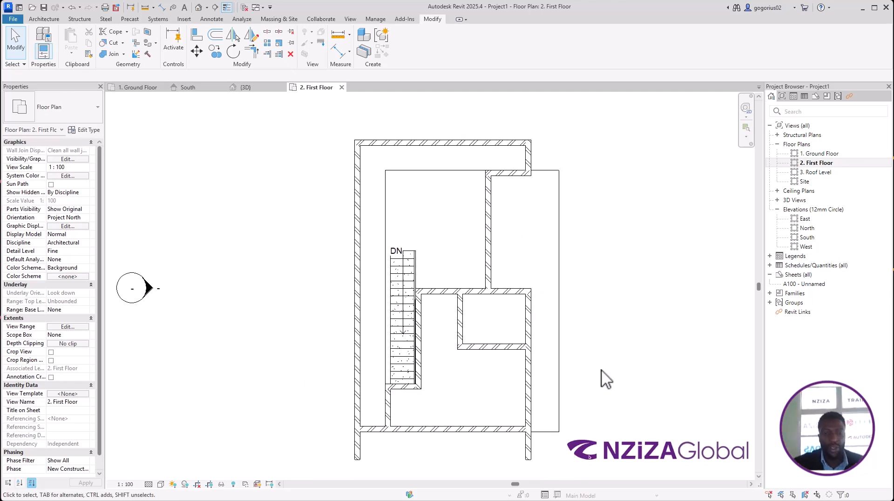
scroll(482, 419, "up", 1)
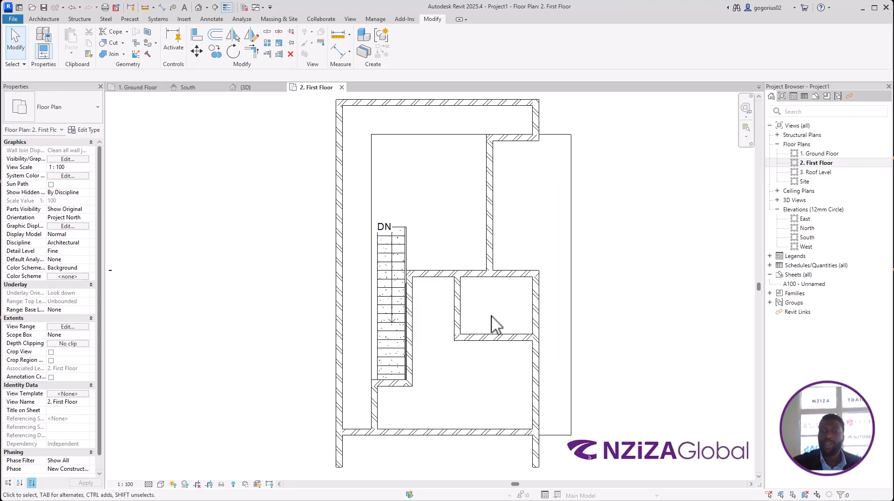
key("ctrl")
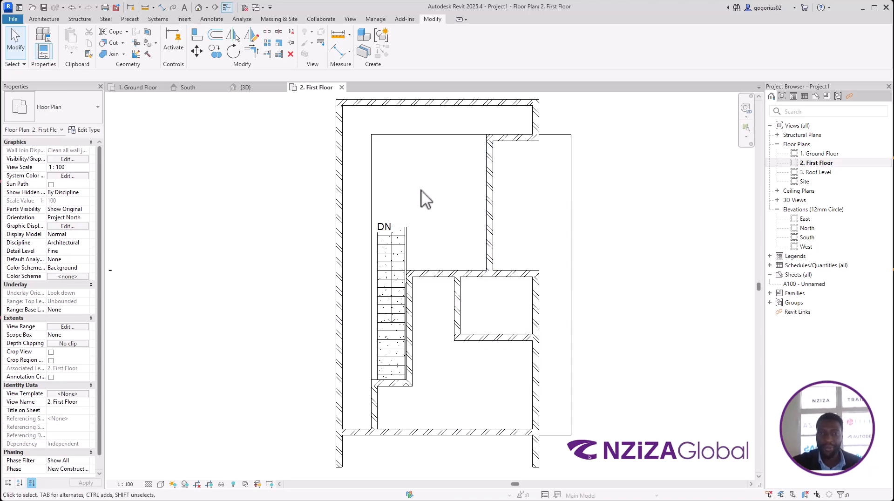
key("ctrl")
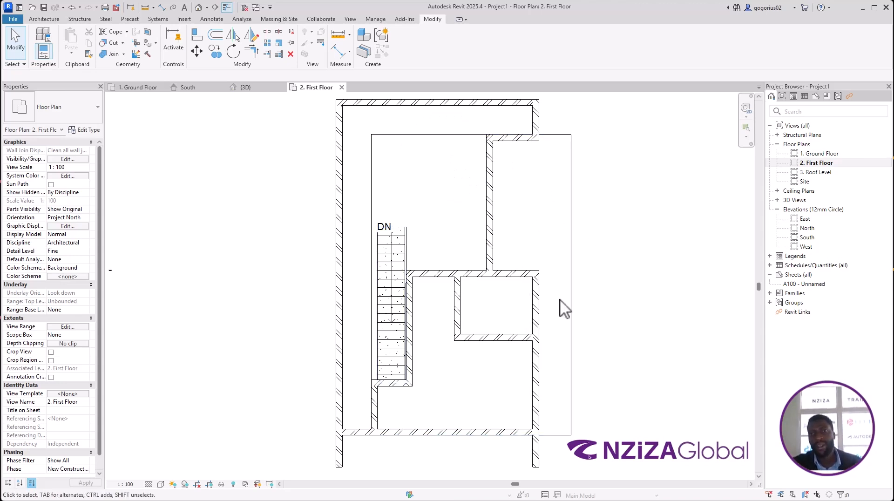
scroll(394, 275, "down", 1)
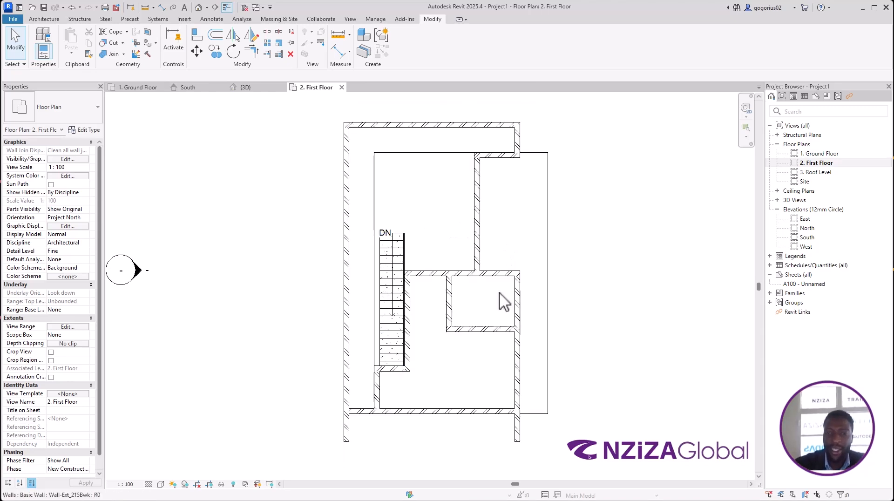
Step: Highlight the first-floor slab and examine in 3D, from below and above, how it lines up with the upper walls
left_click(549, 218)
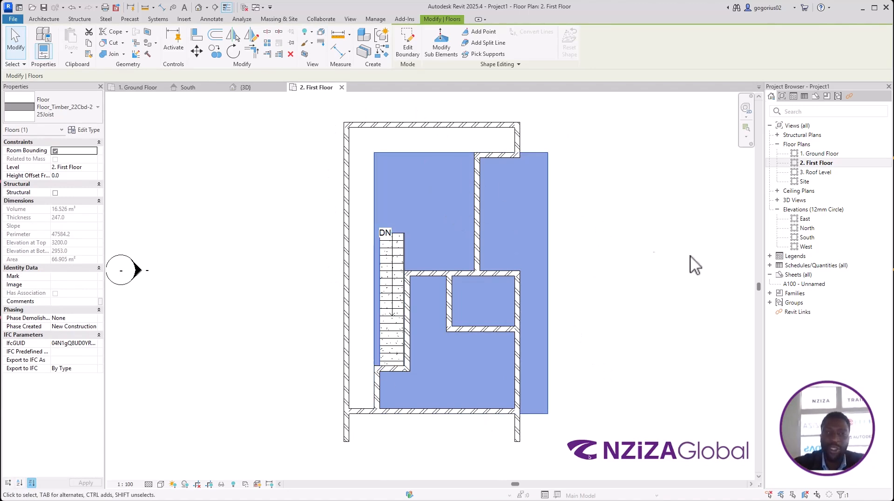
left_click(248, 87)
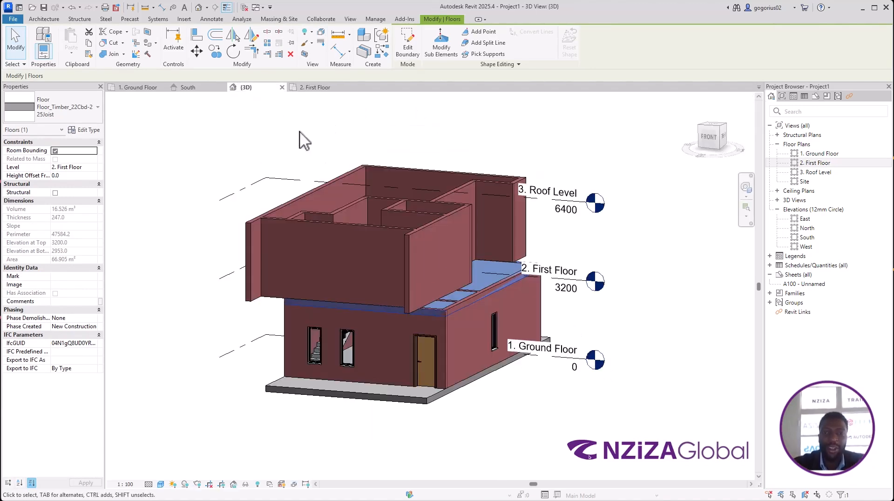
left_click(665, 313)
middle_click_drag(418, 339, 310, 256, "shift")
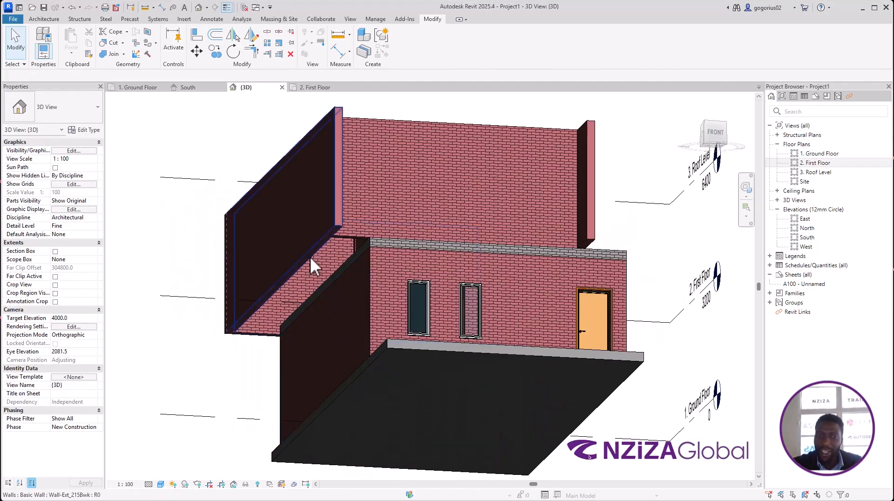
middle_click_drag(370, 289, 410, 342, "shift")
scroll(407, 325, "down", 2)
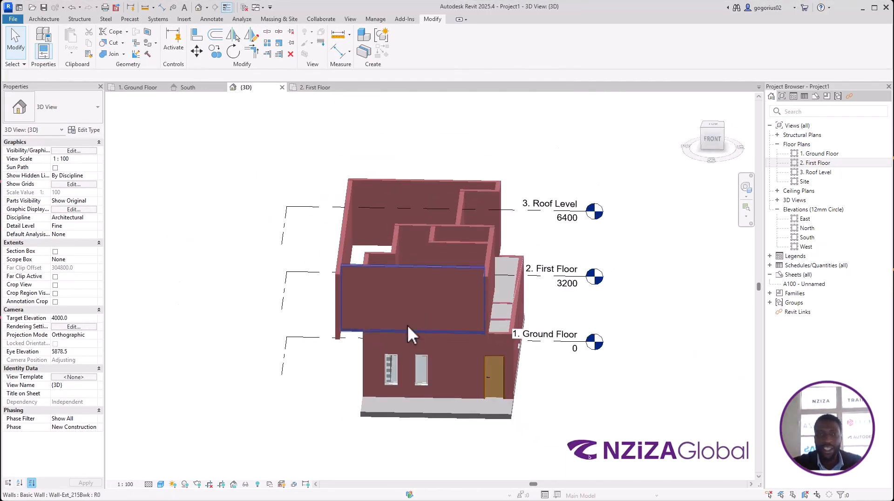
left_click(326, 88)
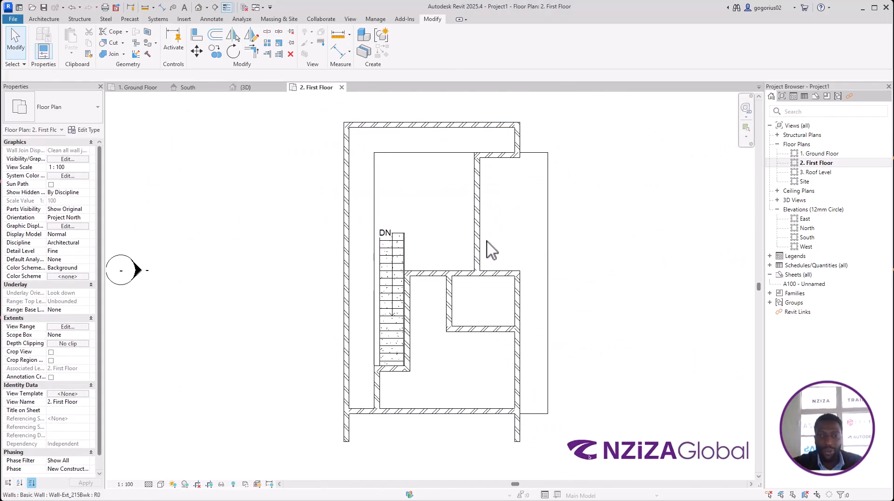
Step: Edit the first-floor slab's boundary and move its west line to the inner face of the west exterior wall
left_click(549, 237)
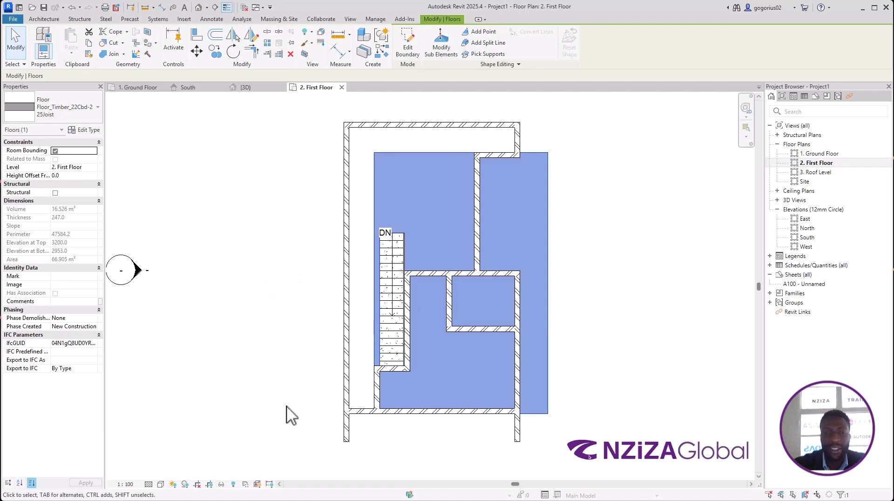
left_click(407, 46)
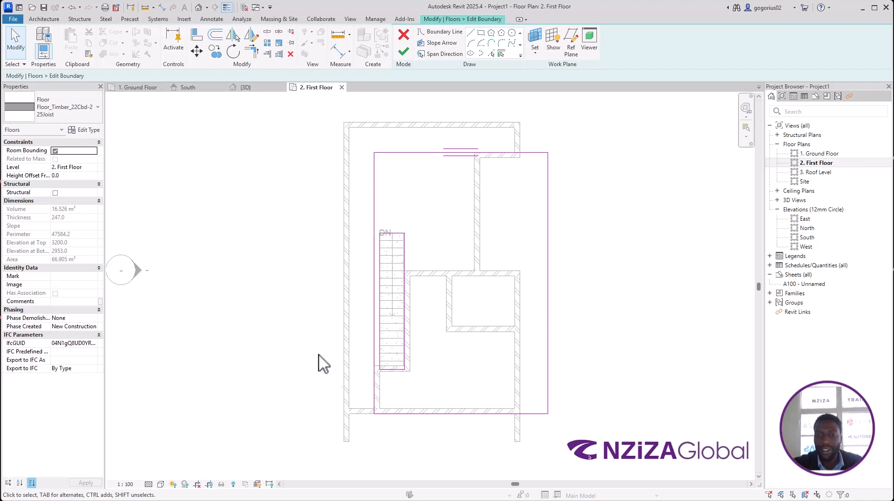
scroll(432, 415, "down", 1)
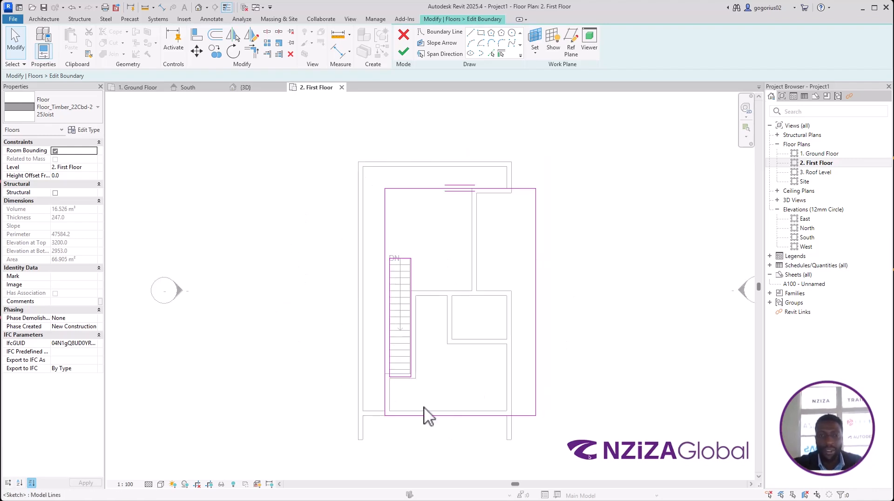
left_click(384, 235)
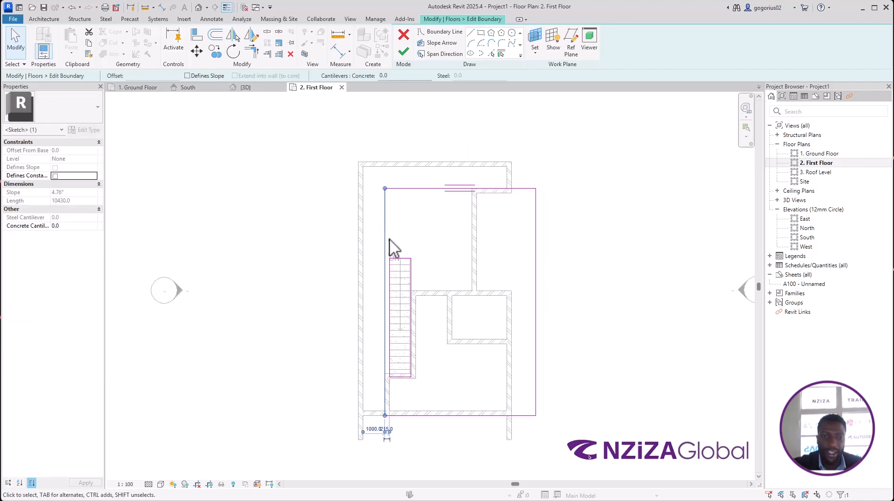
left_click_drag(375, 236, 363, 239)
Step: Move the slab boundary's north line to the north exterior wall's inner face and its south line to the side walls' southern ends
left_click(403, 189)
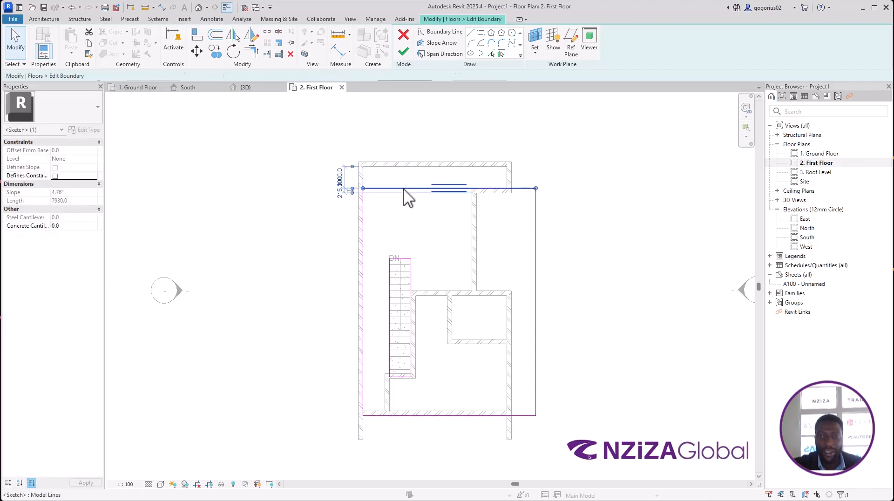
left_click_drag(400, 187, 399, 167)
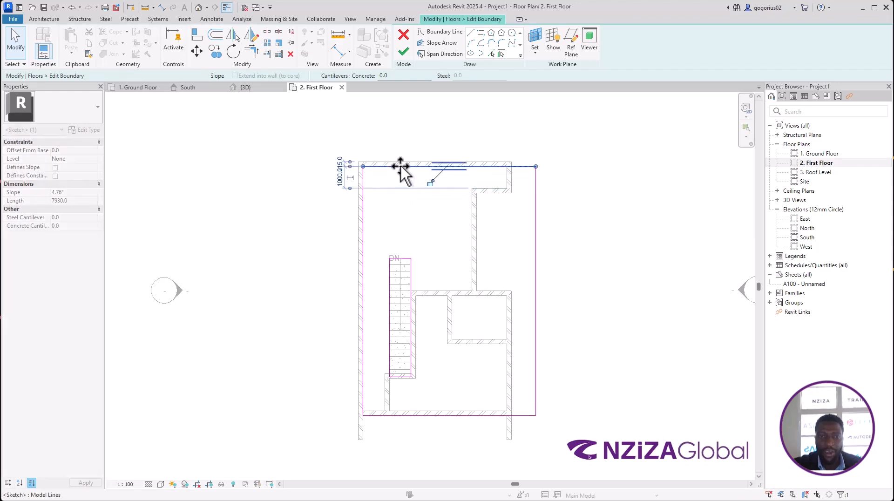
left_click(401, 415)
left_click_drag(415, 425, 414, 439)
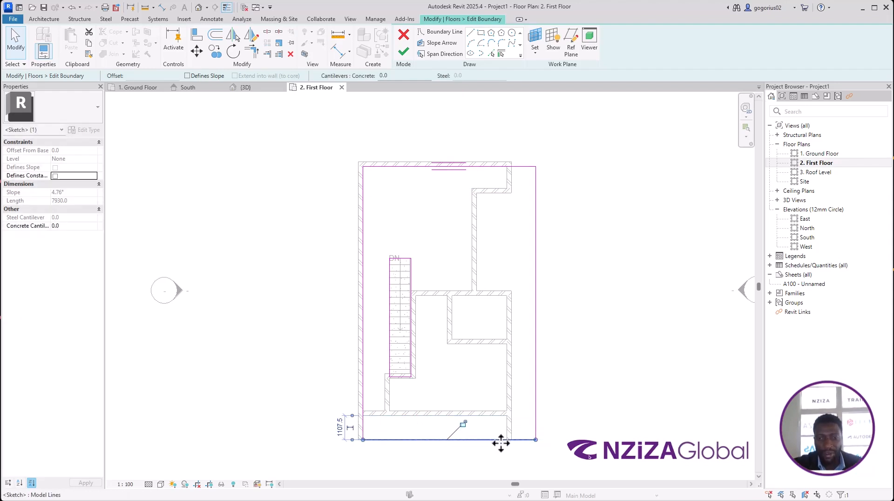
Step: Quit the boundary sketch, discarding the edits to the first-floor slab, and deselect the slab
left_click(585, 375)
scroll(287, 235, "down", 1)
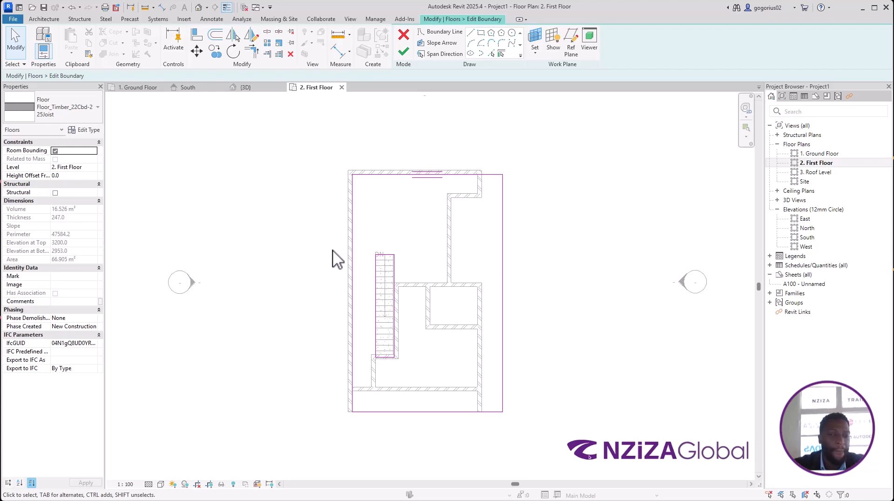
scroll(389, 343, "up", 1)
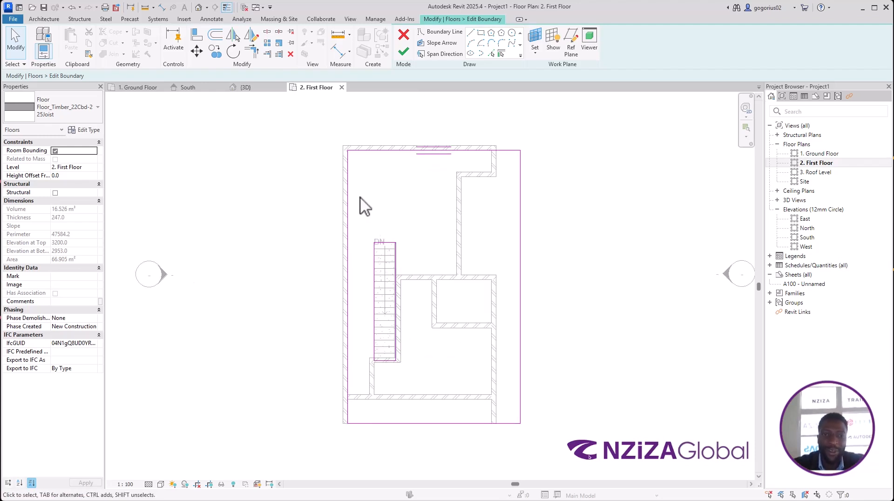
left_click(400, 38)
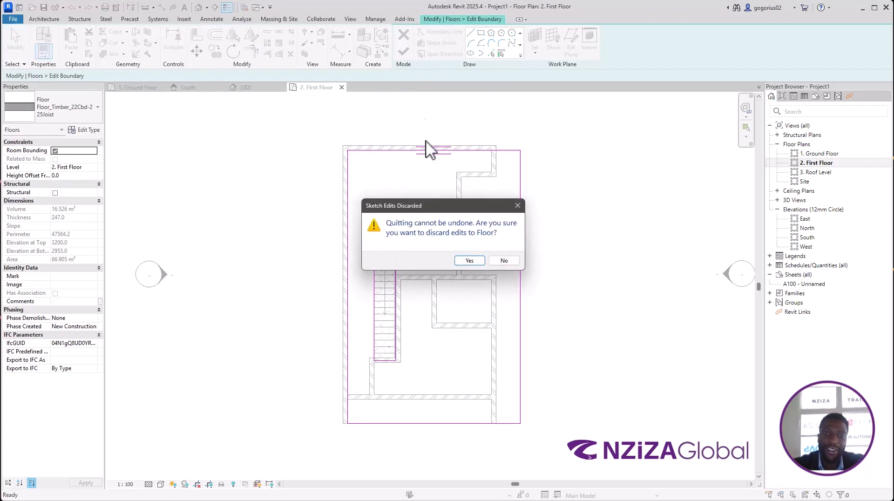
left_click(482, 259)
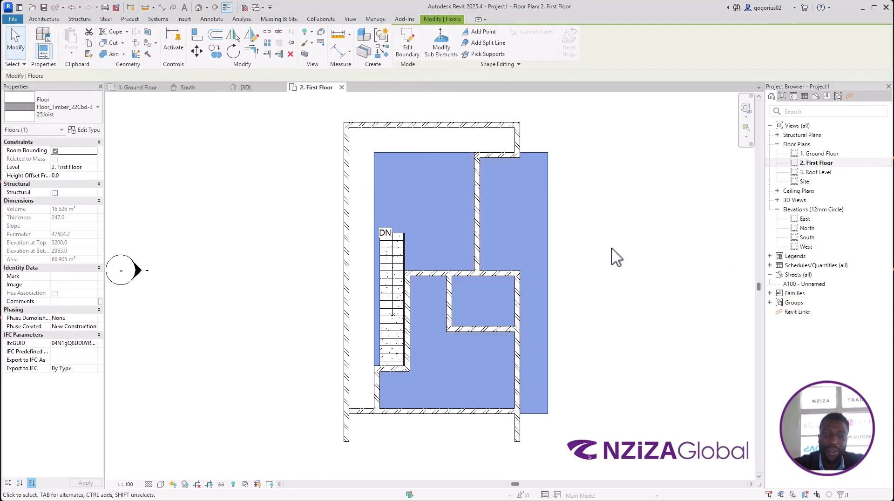
left_click(600, 255)
Step: Edit the first-floor slab's boundary and move its west line to the outer face of the west exterior wall
left_click(548, 232)
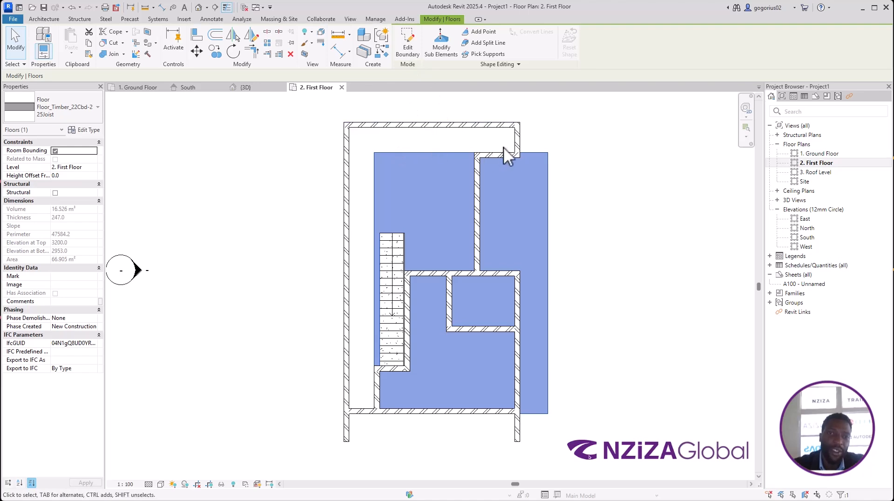
left_click(408, 45)
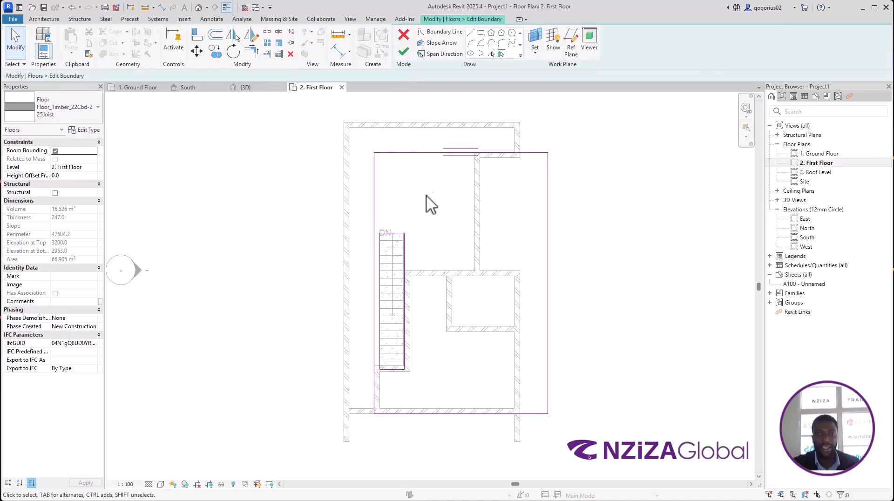
scroll(409, 165, "up", 2)
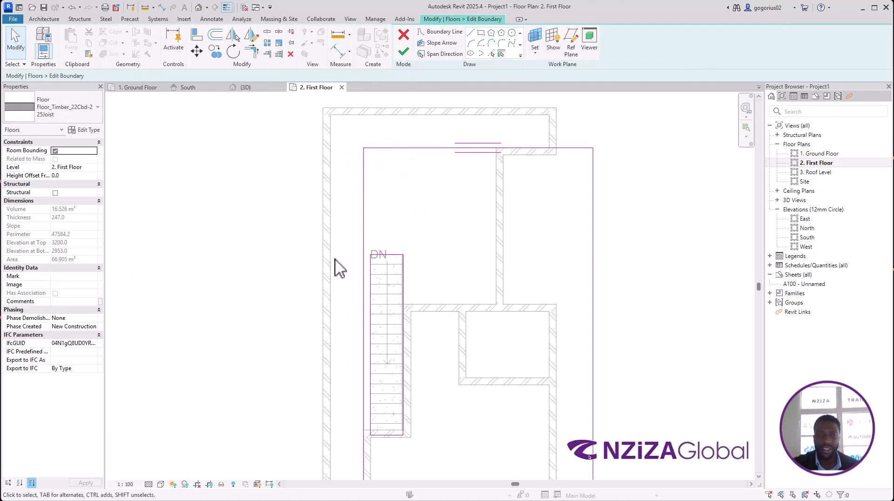
left_click(364, 214)
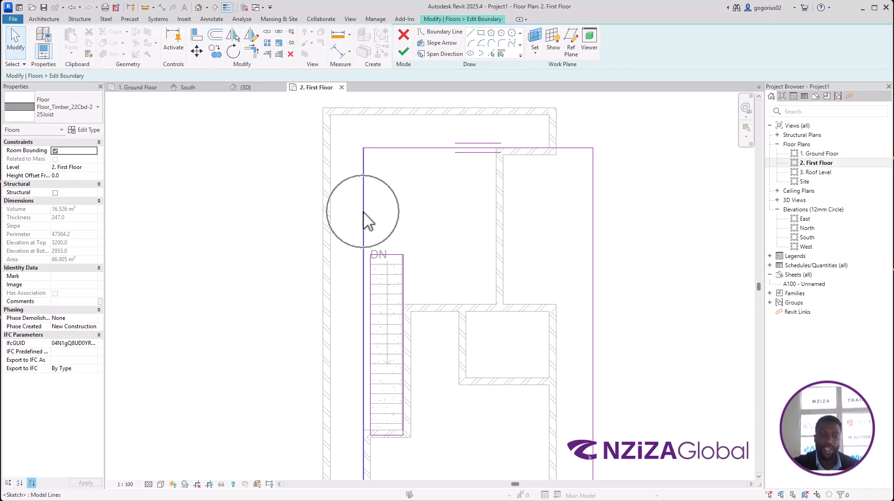
scroll(433, 186, "down", 1)
scroll(432, 186, "down", 1)
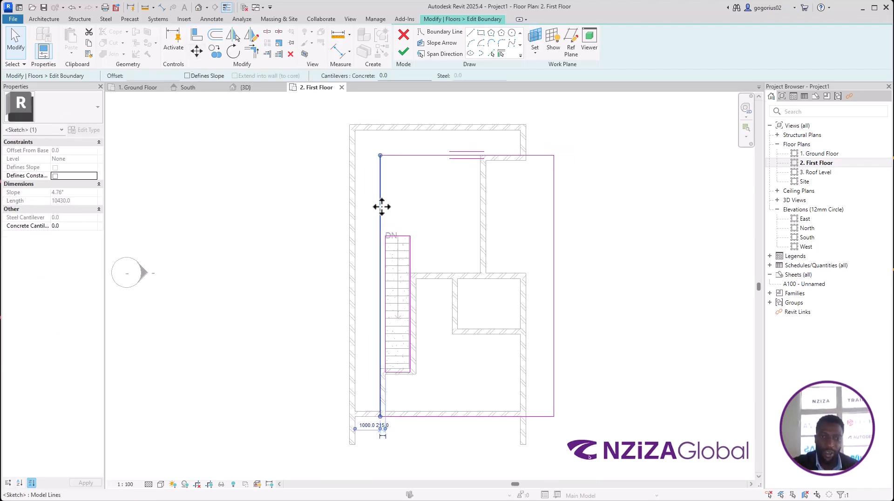
left_click_drag(375, 206, 359, 202)
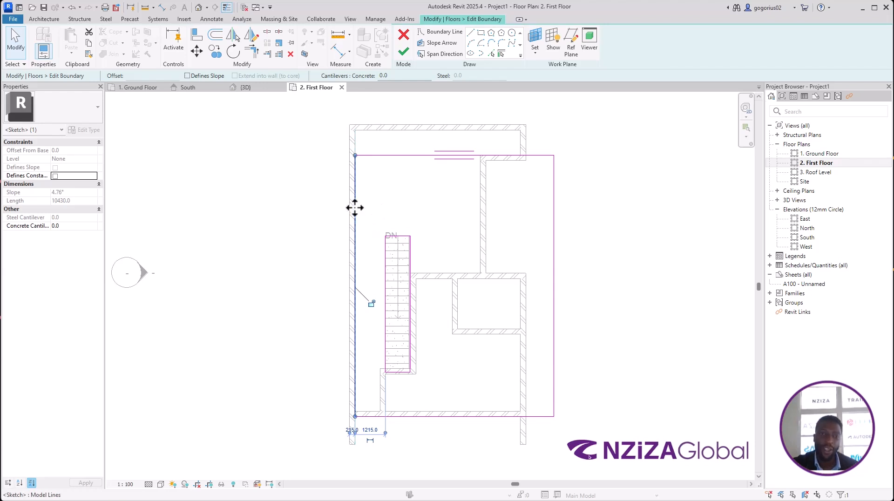
left_click_drag(350, 207, 349, 206)
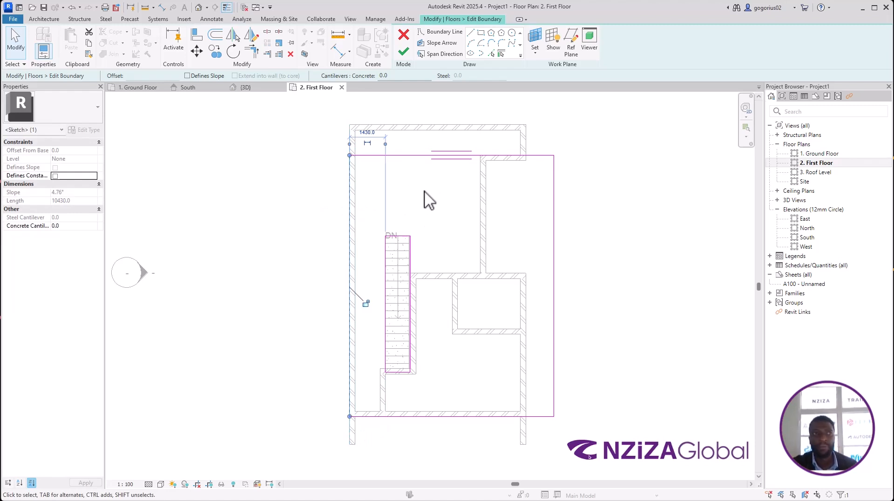
Step: Move the boundary's north line to the north wall's outer face and its south line to the side walls' southern ends, and finish the sketch
left_click(396, 155)
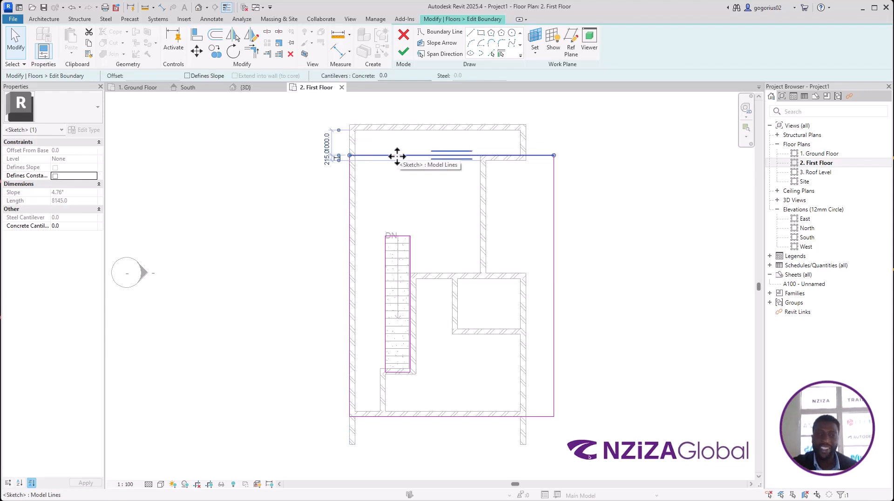
mouse_move(397, 156)
left_mouse_down()
mouse_move(392, 122)
mouse_move(396, 130)
left_mouse_up()
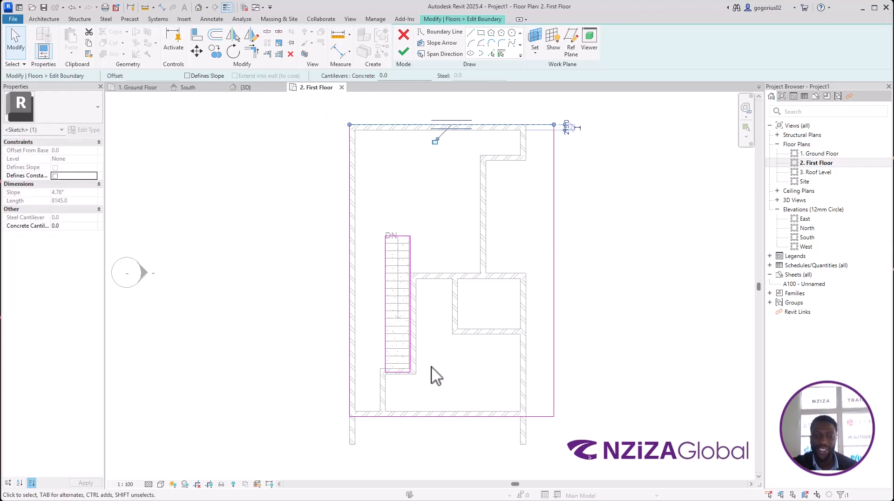
left_click(421, 416)
left_click_drag(421, 415, 425, 443)
left_click(597, 354)
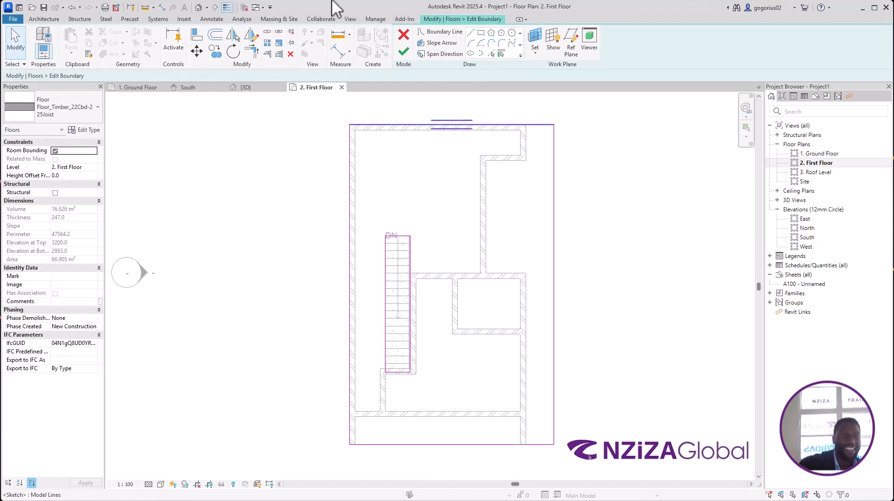
left_click(403, 52)
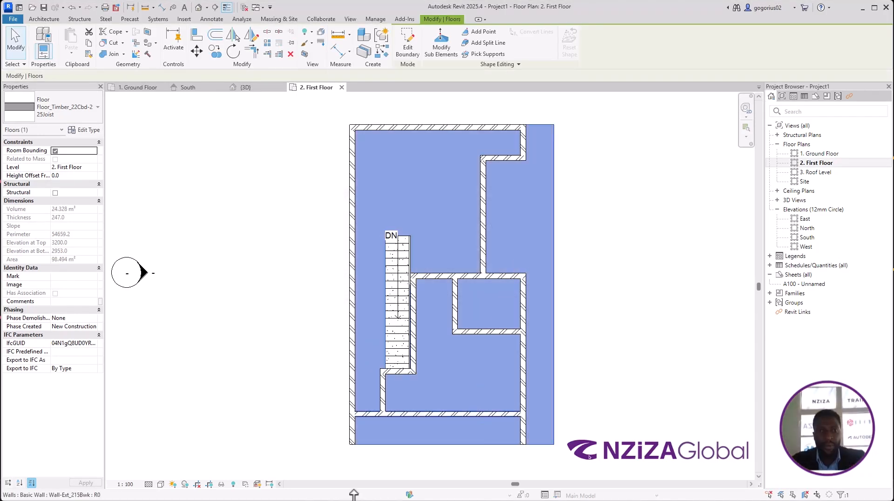
left_click(243, 188)
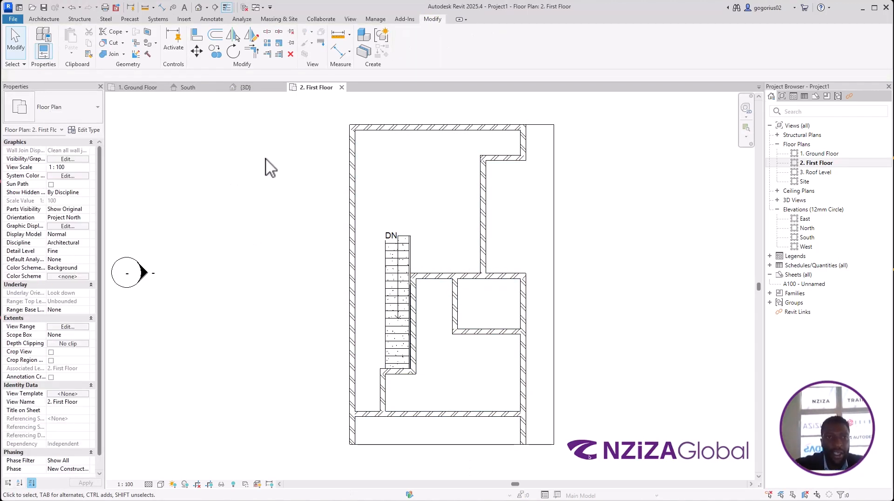
Step: Examine in the 3D view how the enlarged first-floor slab meets the upper and lower walls
left_click(245, 88)
middle_click_drag(534, 248, 442, 347, "shift")
scroll(551, 286, "up", 3)
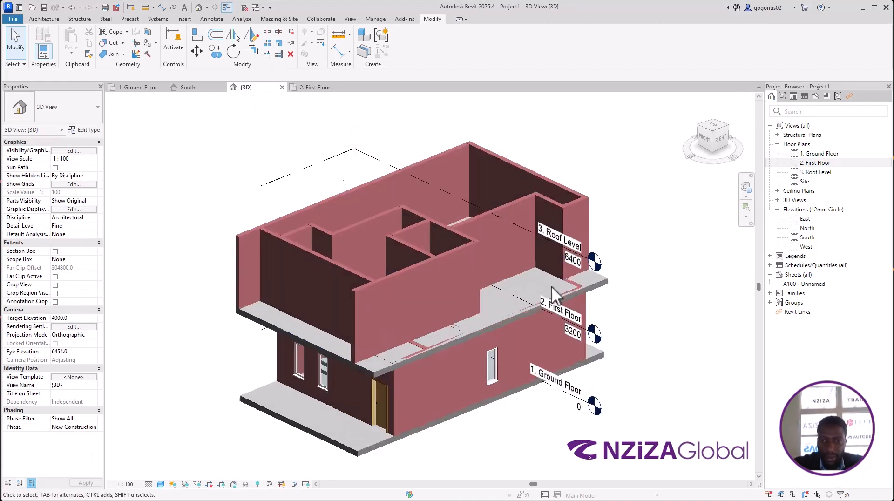
middle_click_drag(569, 359, 262, 222, "shift")
Step: Return to the 2. First Floor plan and set its underlay base level to 1. Ground Floor
left_click(311, 88)
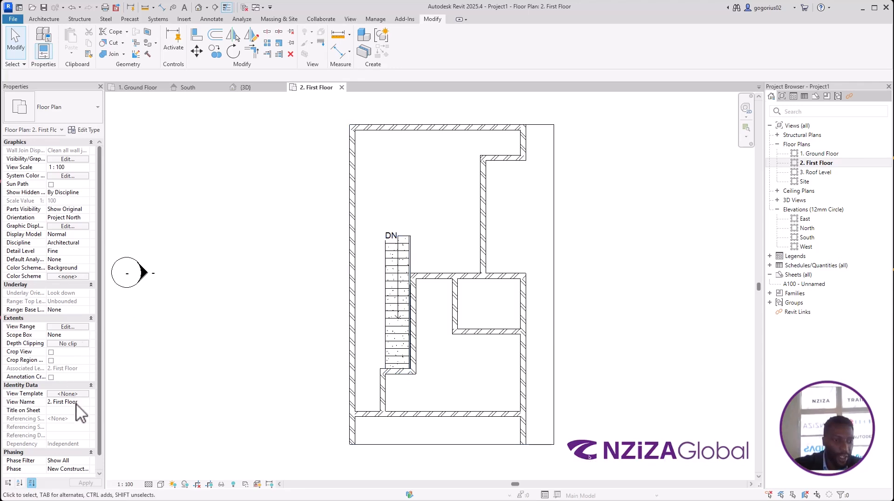
left_click(82, 309)
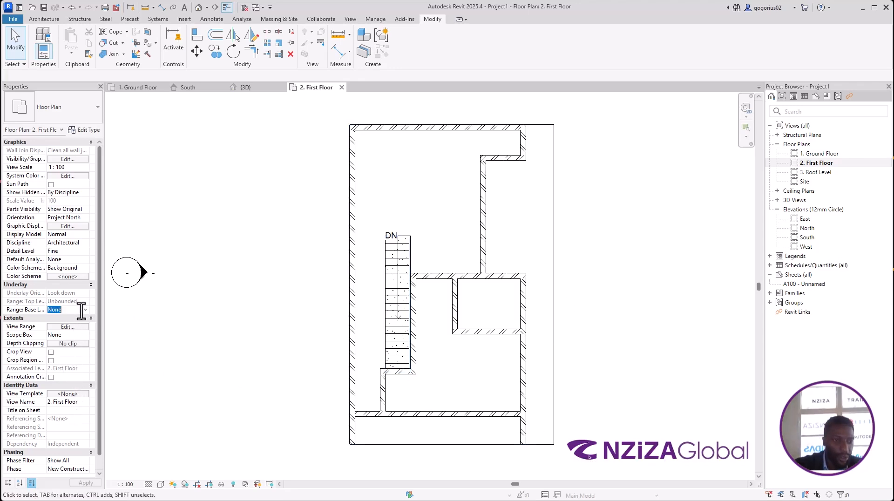
left_click(85, 310)
left_click(85, 325)
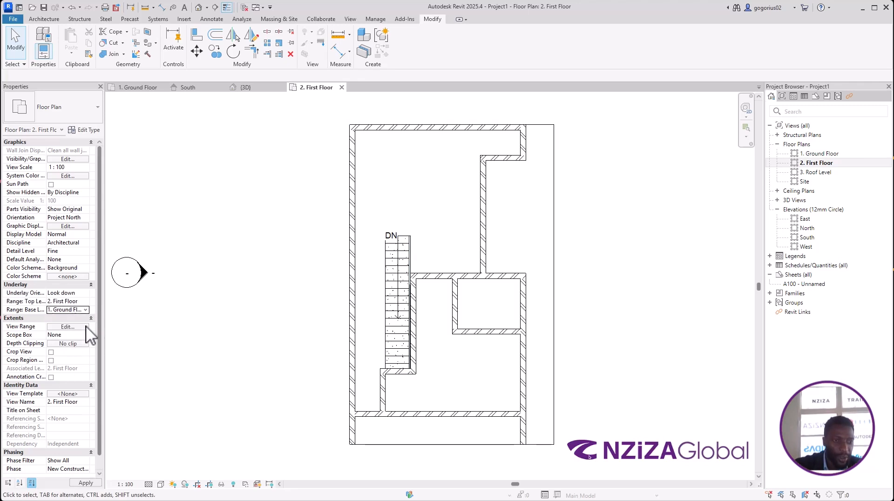
scroll(573, 428, "down", 2)
scroll(570, 429, "up", 2)
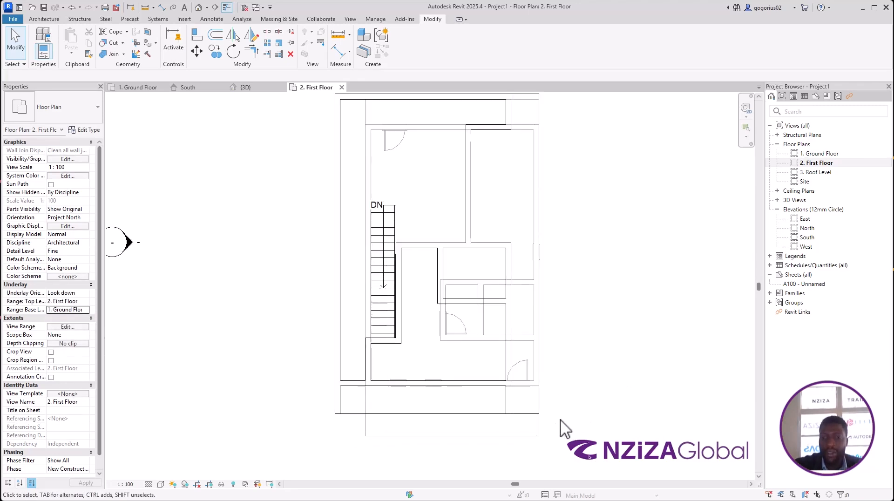
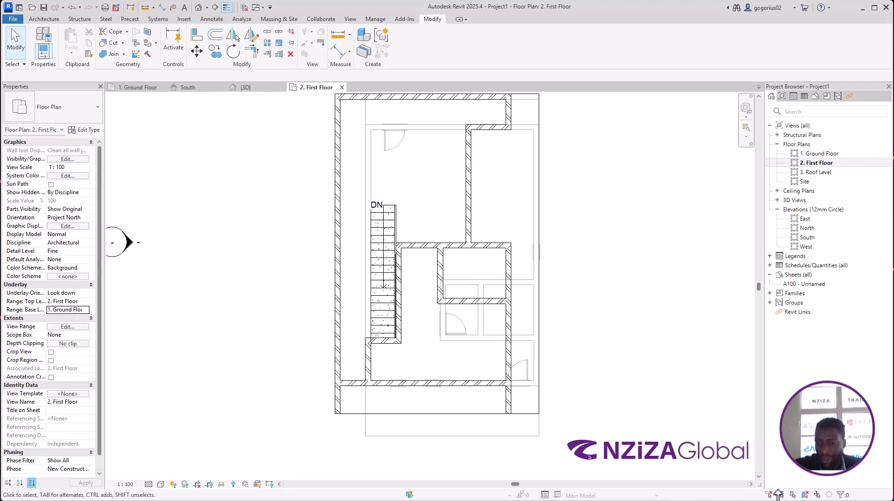
Step: Switch to the course curriculum PDF in Edge to compare its house illustration with the first-floor slab, and return to the Revit plan
key("super")
left_click(698, 491)
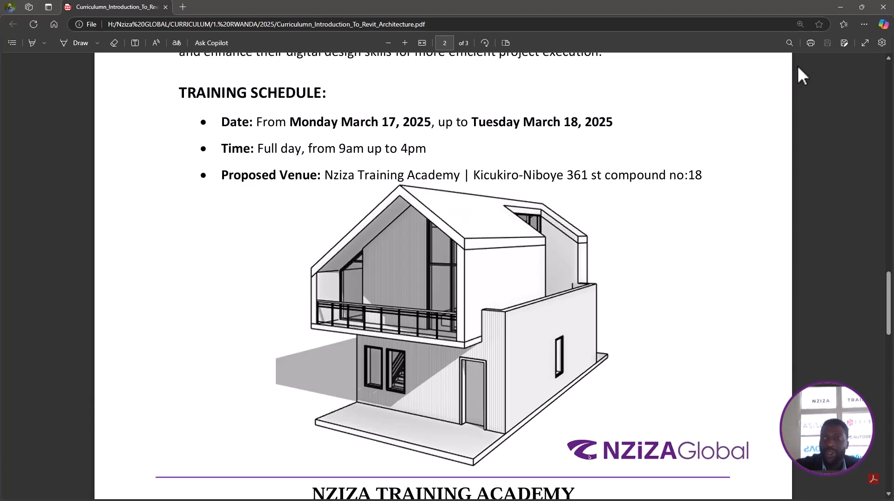
left_click(836, 8)
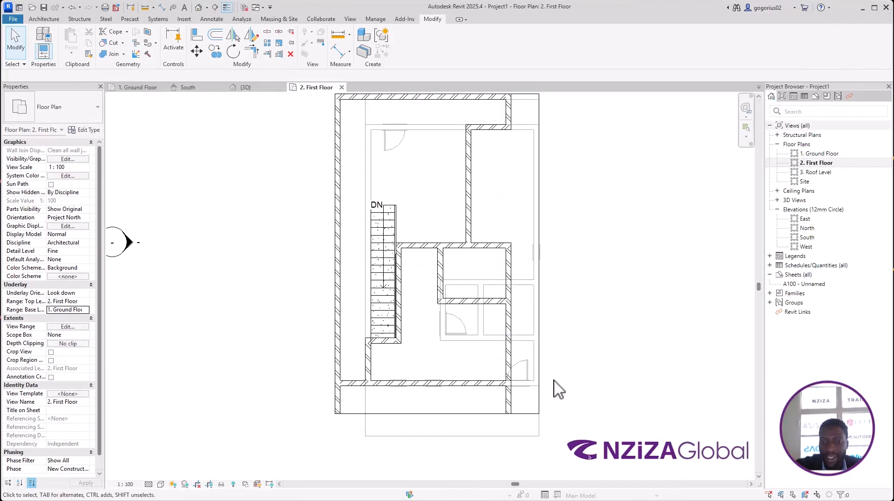
left_click(514, 405)
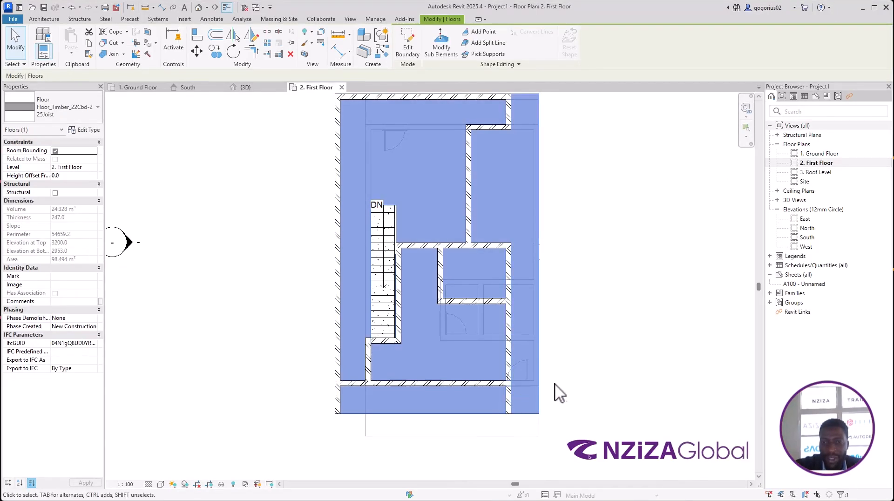
left_click(572, 380)
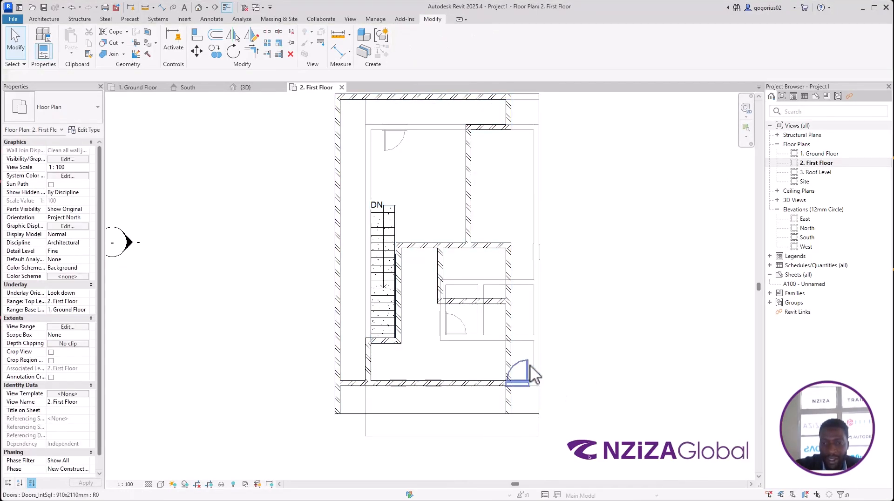
key("super")
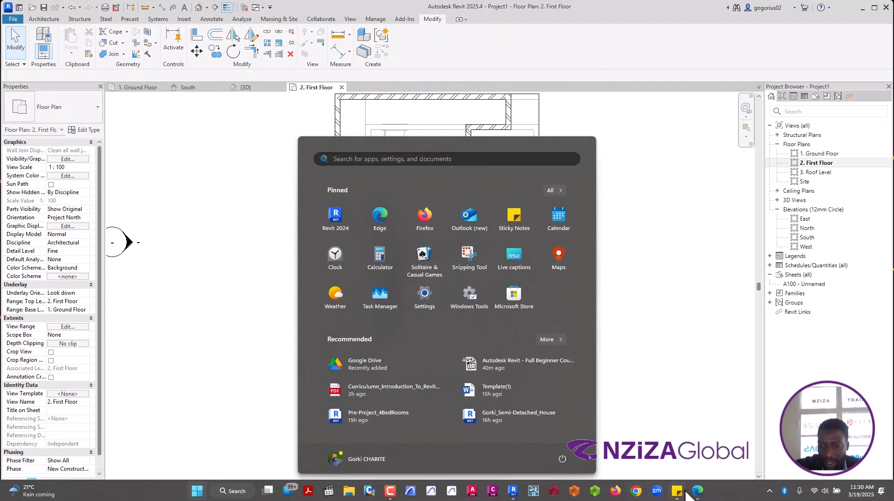
mouse_move(698, 492)
left_click(704, 461)
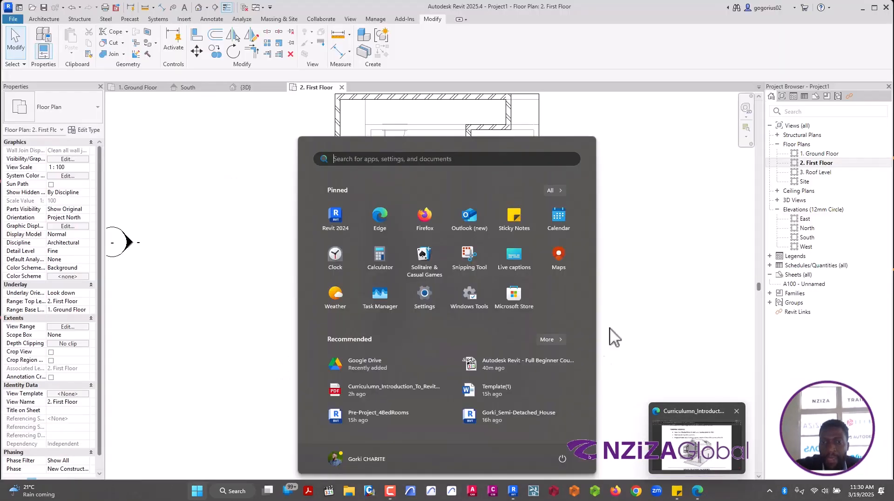
left_click(658, 312)
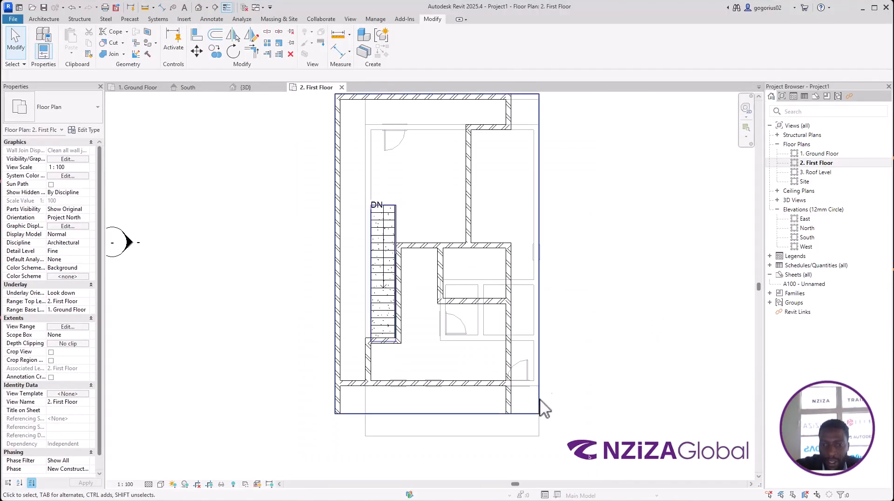
Step: Edit the slab's boundary and draw a southeast notch about 1340 mm north along the east wall's outer face and 1115 mm east to the boundary
left_click(525, 416)
scroll(566, 439, "up", 1)
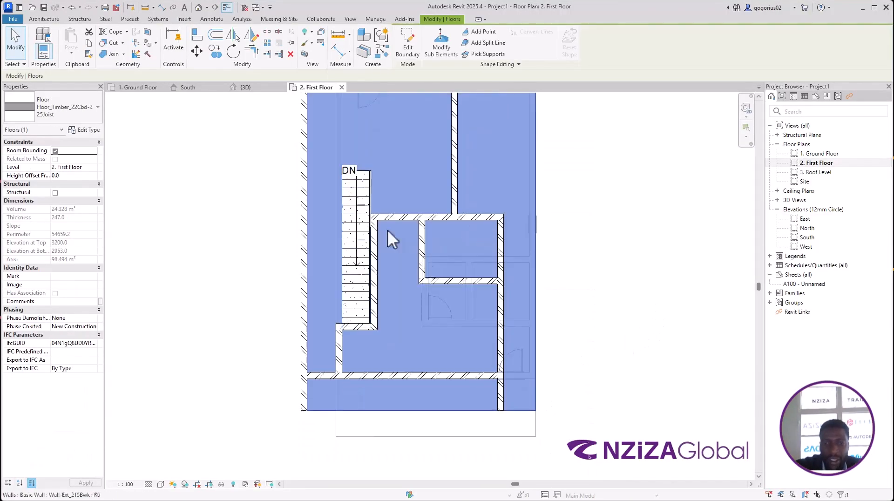
left_click(408, 48)
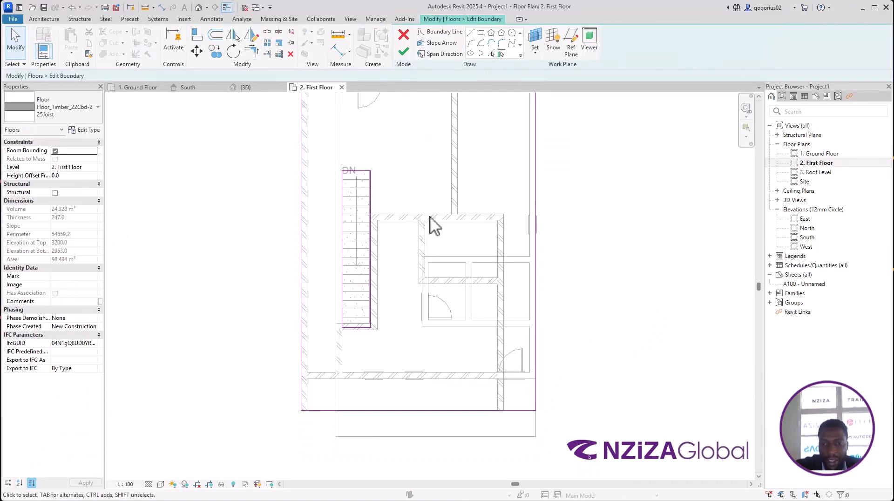
scroll(494, 413, "up", 1)
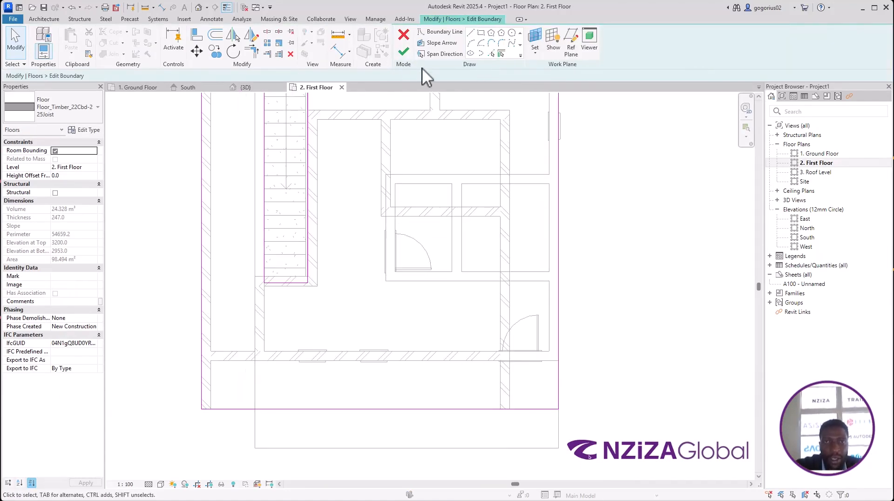
left_click(470, 32)
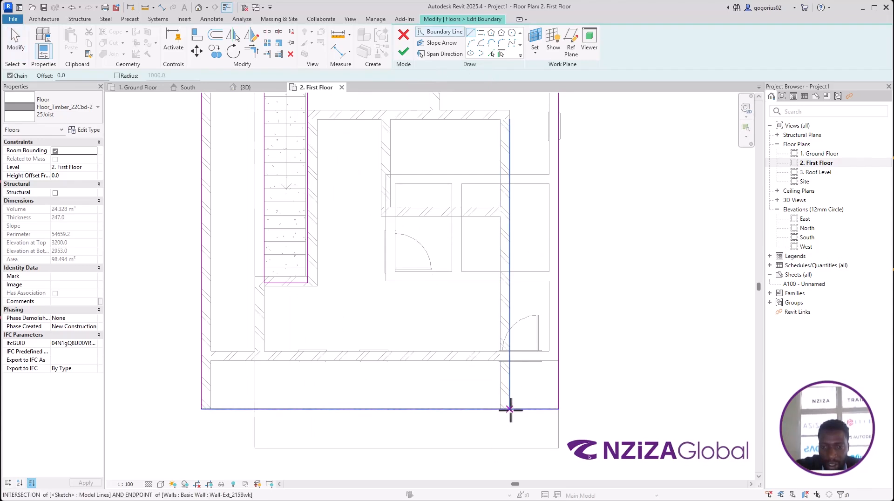
left_click(509, 409)
left_click(509, 350)
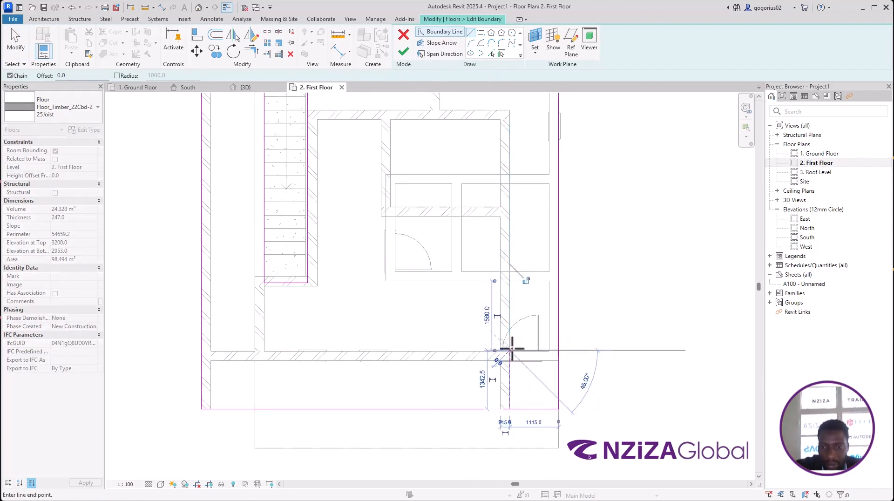
left_click(558, 350)
key("Escape")
key("Escape")
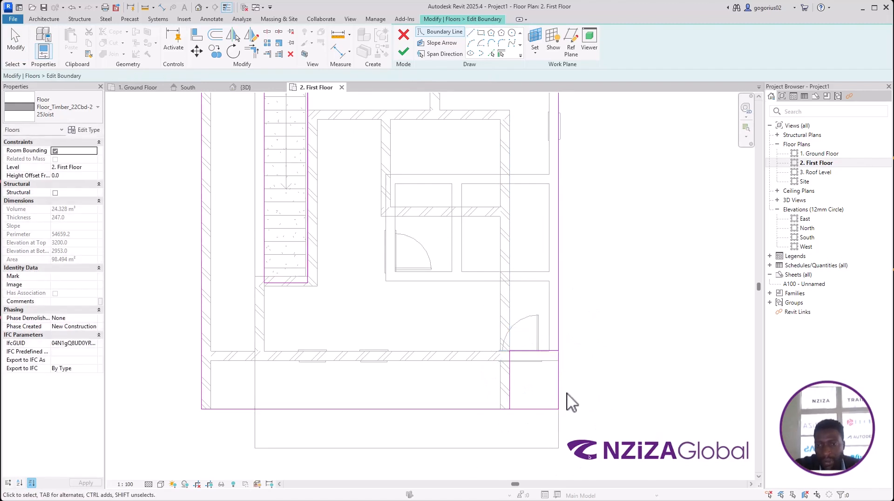
Step: Trim the slab's east and south boundary lines to the notch lines at the southeast corner and finish the boundary sketch
left_click(253, 51)
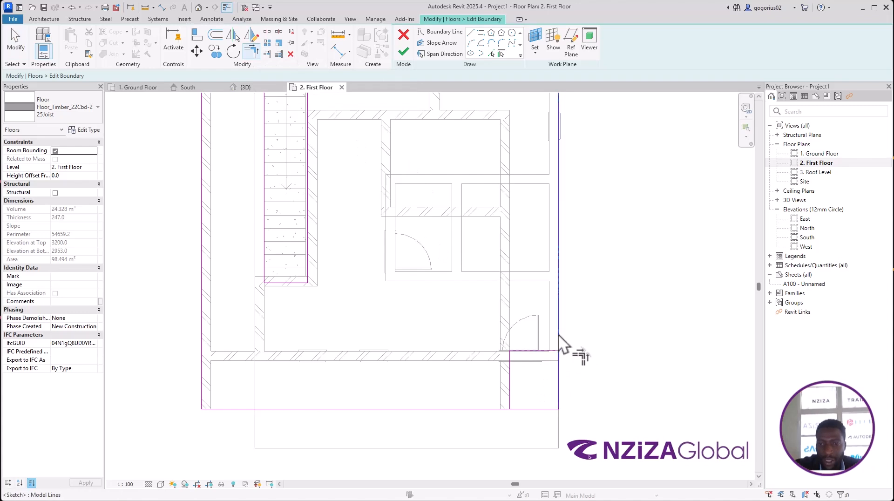
left_click(497, 410)
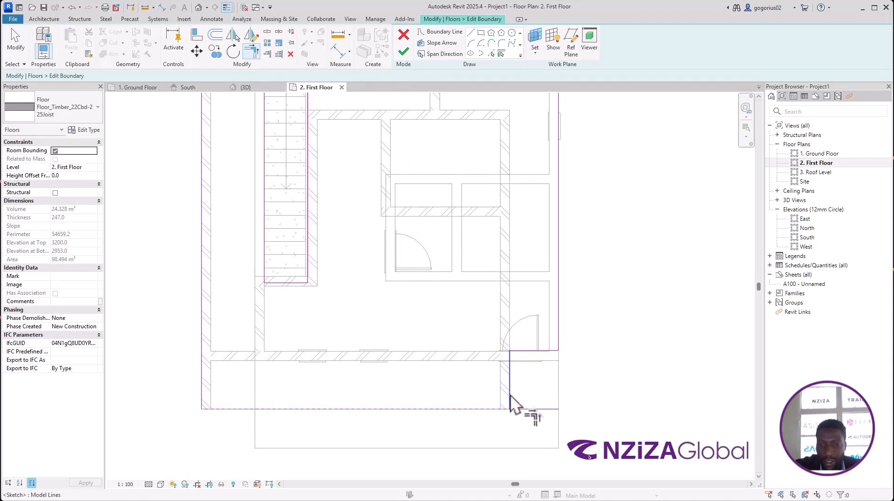
key("Escape")
key("Escape")
scroll(522, 239, "down", 3)
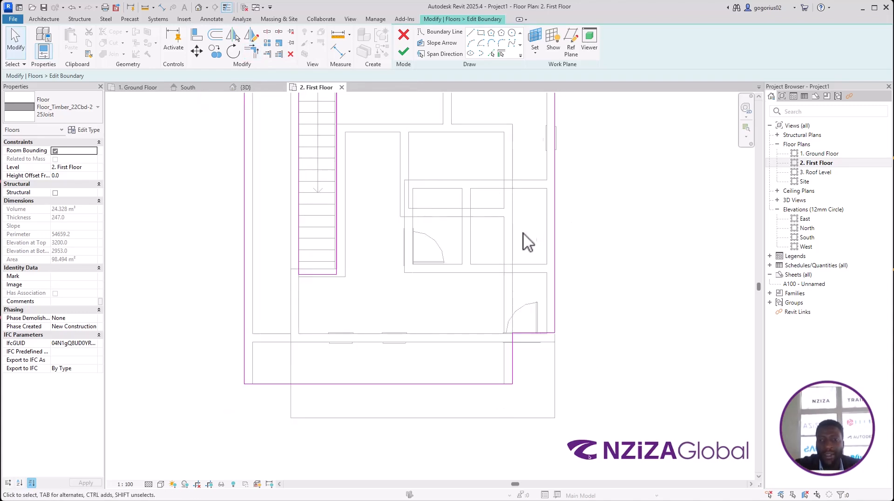
left_click(404, 51)
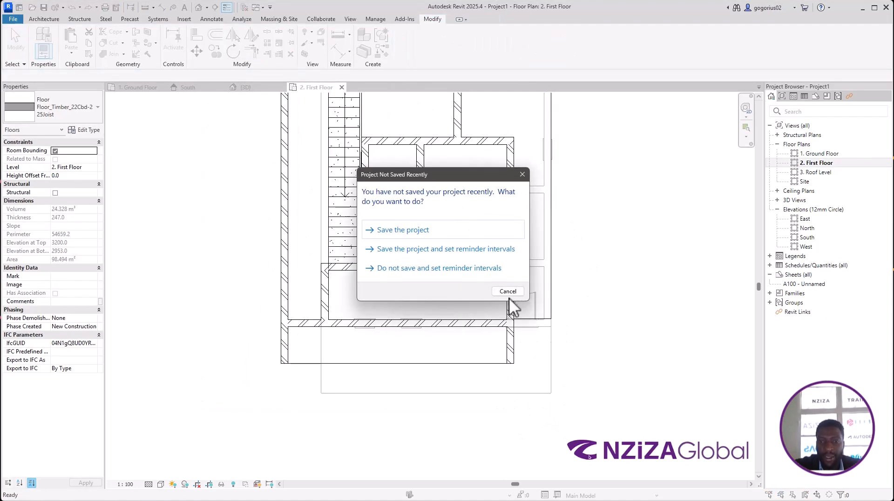
Step: Dismiss the save reminder, finish the slab edit without attaching the walls to its bottom, and deselect the slab
left_click(509, 291)
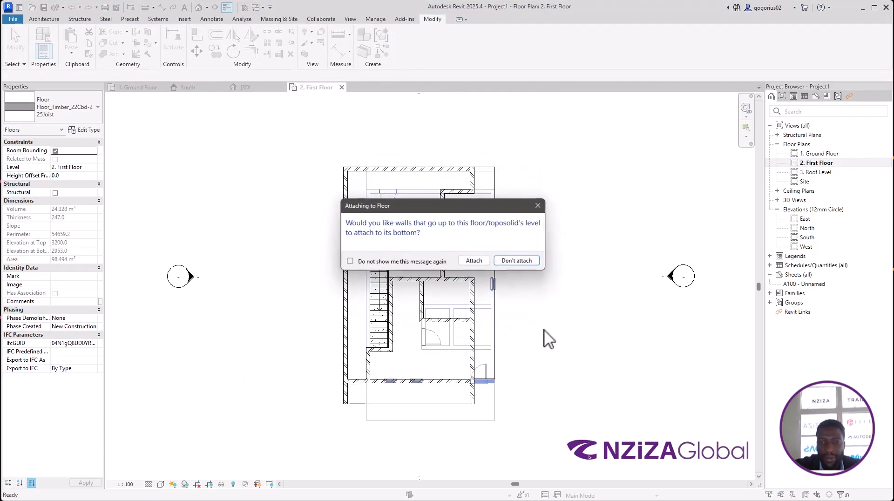
left_click(517, 260)
scroll(568, 342, "up", 3)
left_click(595, 340)
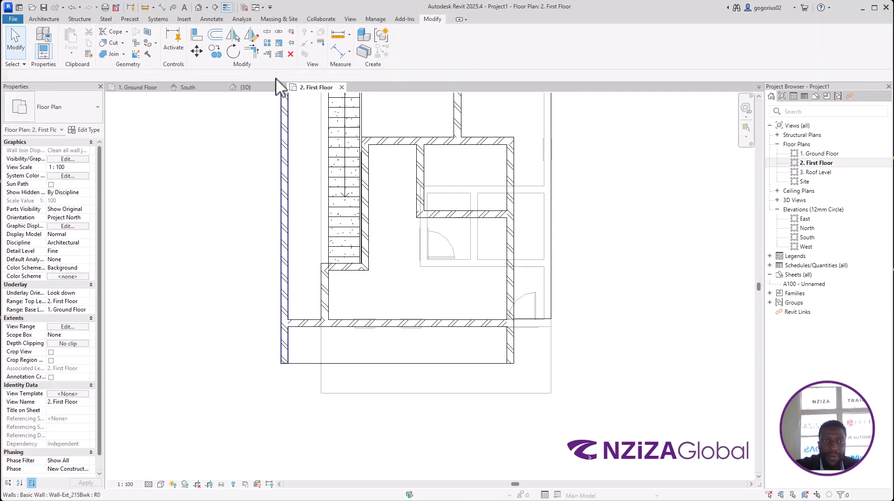
Step: Examine the reshaped first-floor slab's southeast corner in the 3D view and in the 2. First Floor plan
left_click(260, 89)
scroll(541, 396, "up", 4)
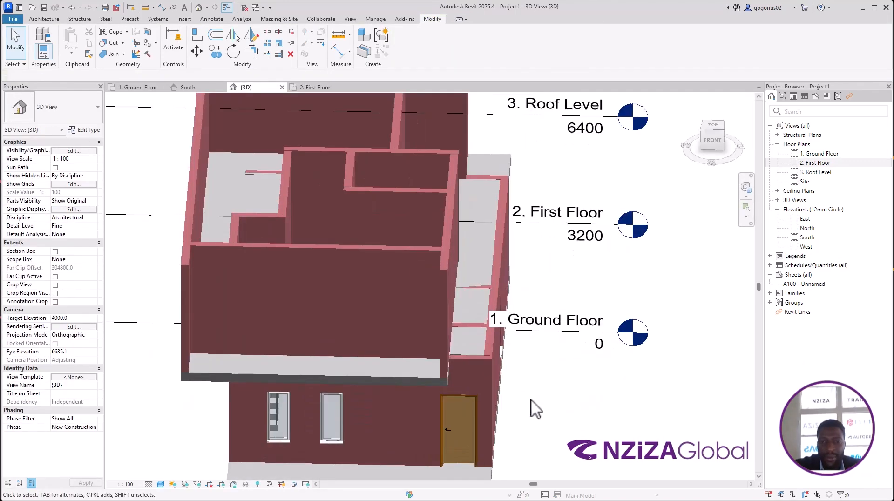
middle_click_drag(543, 413, 538, 370, "shift")
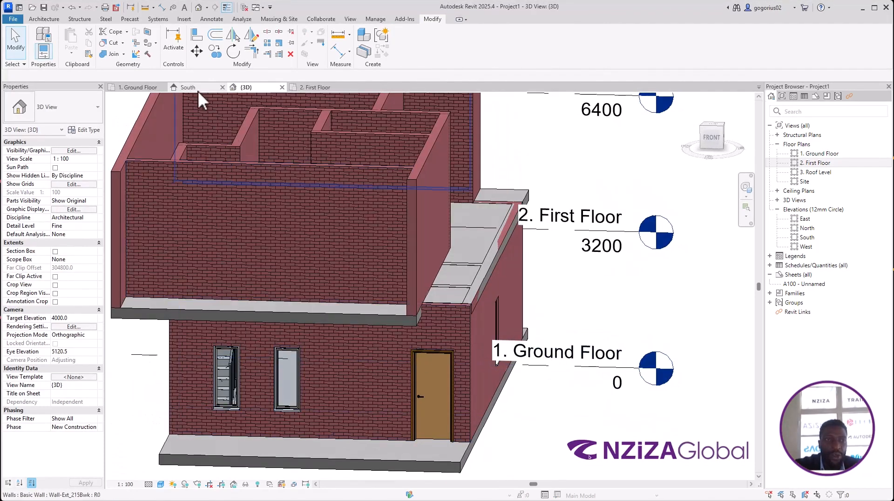
left_click(316, 88)
scroll(447, 391, "down", 4)
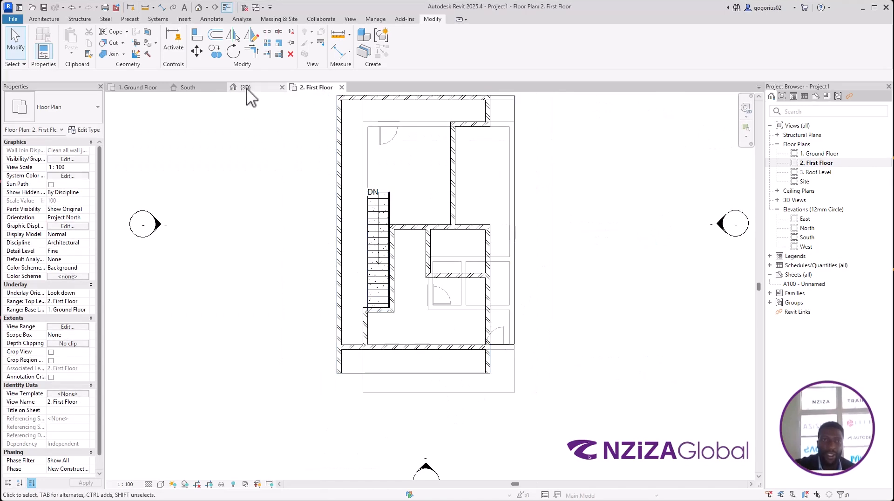
scroll(524, 227, "up", 1)
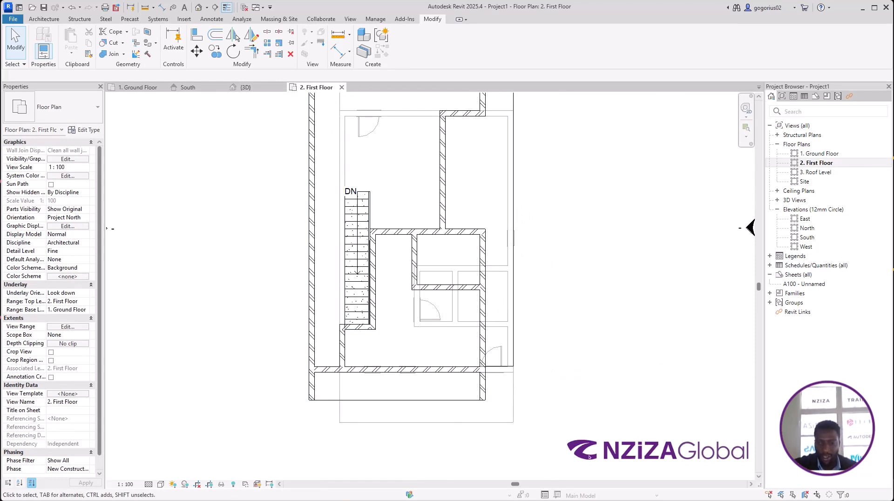
Step: Switch to the curriculum PDF in Edge to study the side wall in its house illustration, and return to Revit
key("super")
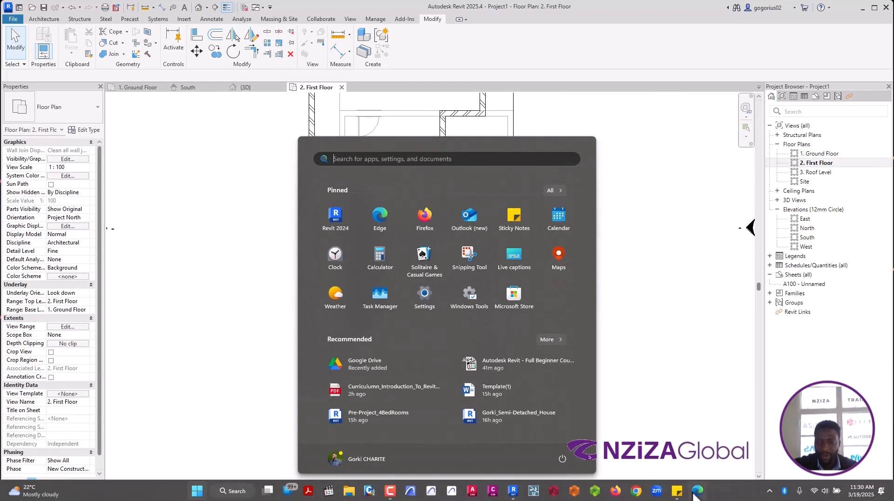
left_click(697, 491)
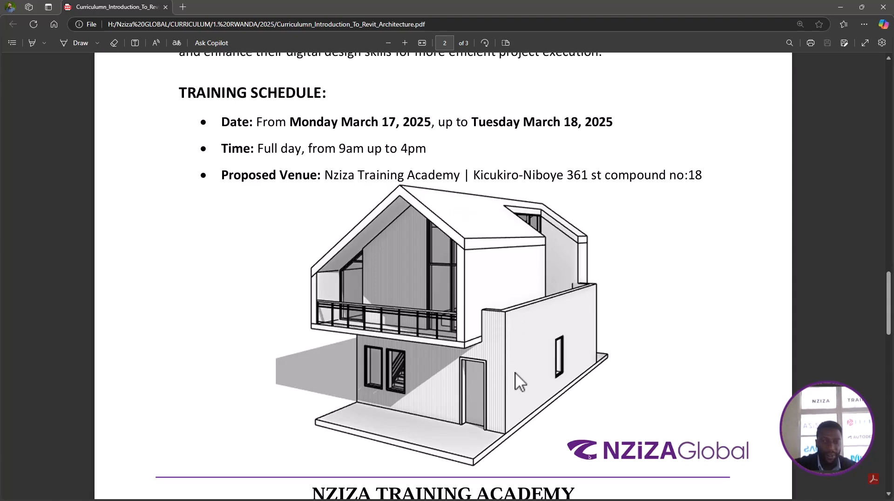
left_click(840, 7)
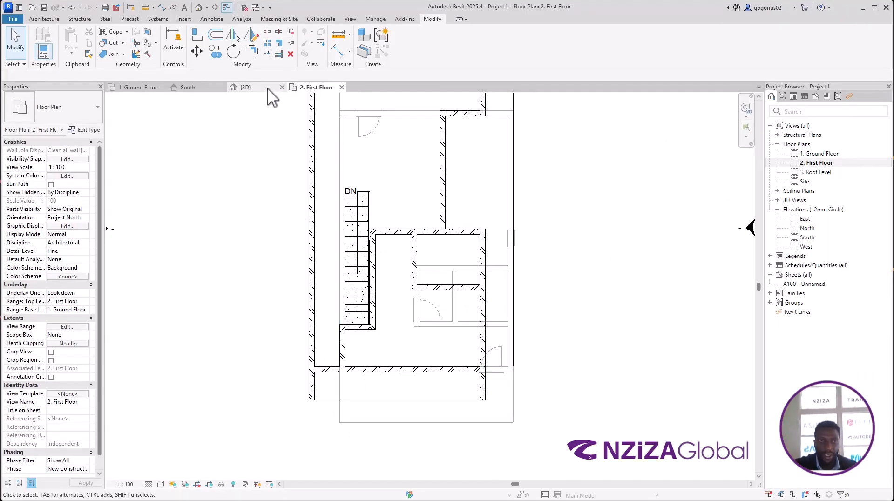
Step: In the 3D view, set the ground-floor east wall's Top Offset to 1000 above 2. First Floor
left_click(269, 88)
middle_click_drag(519, 440, 473, 398, "shift")
scroll(452, 376, "up", 1)
left_click(409, 340)
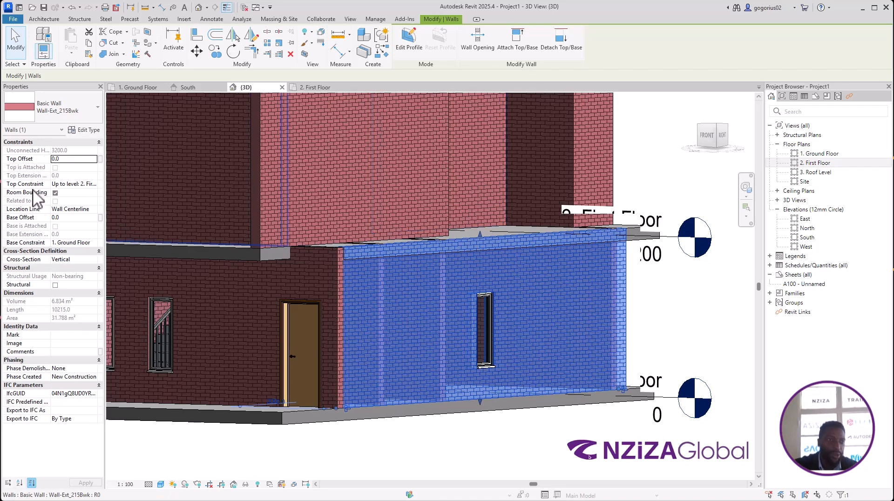
left_click(68, 160)
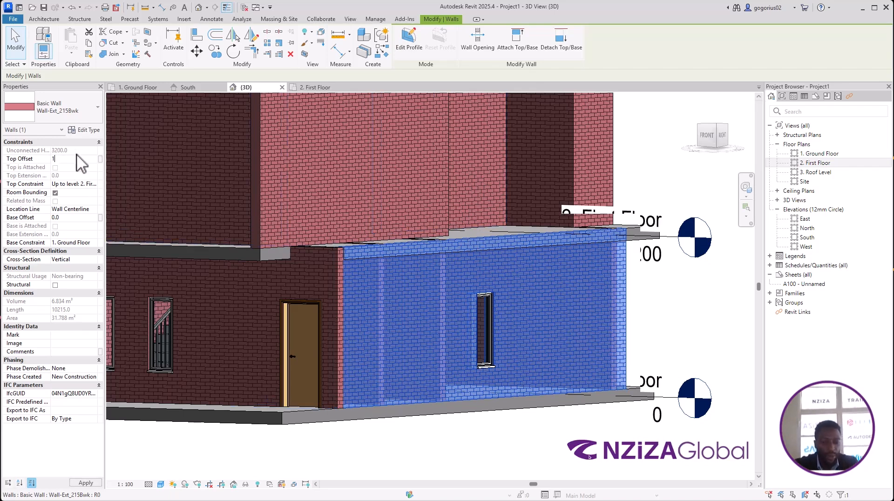
type("100")
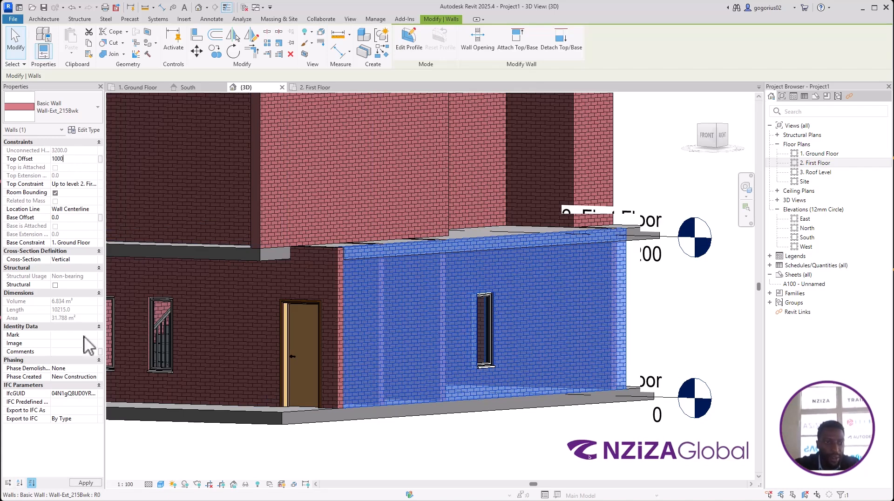
type("0")
left_click(482, 467)
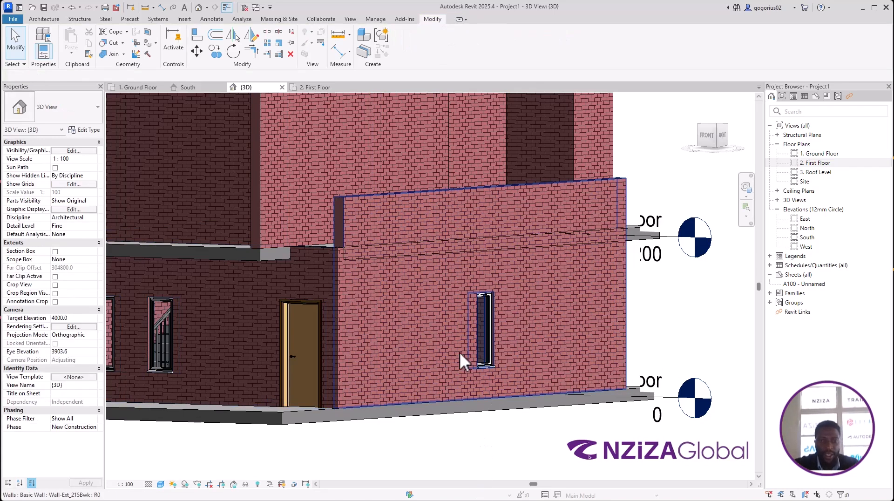
Step: Examine the east parapet wall from the front in 3D and compare it with the house illustration in the Edge PDF
scroll(437, 355, "down", 3)
middle_click_drag(448, 373, 490, 366, "shift")
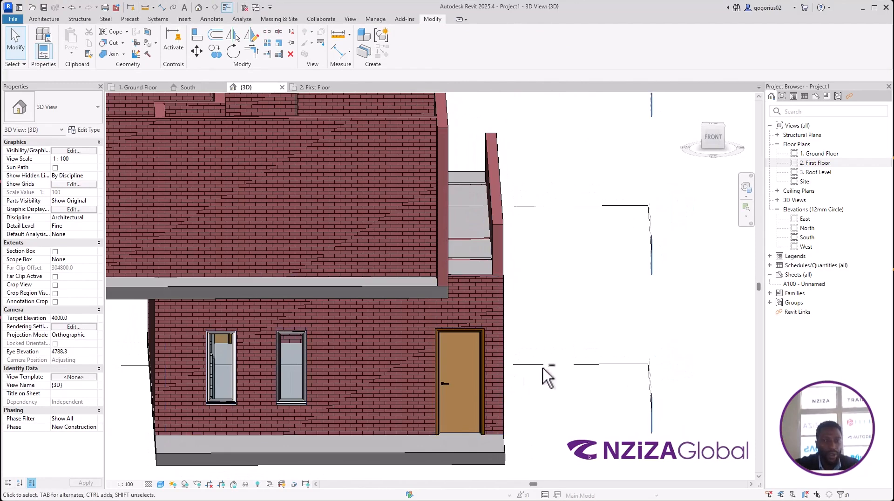
middle_click_drag(547, 377, 528, 375, "shift")
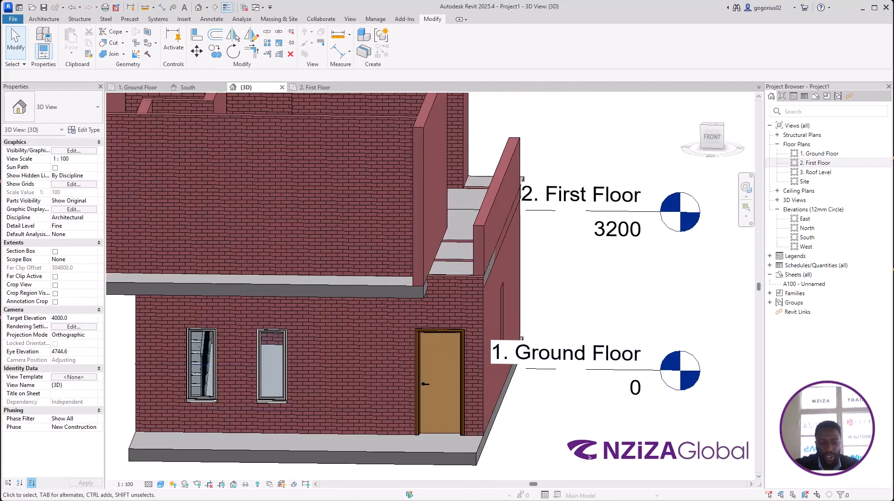
key("super")
left_click(697, 491)
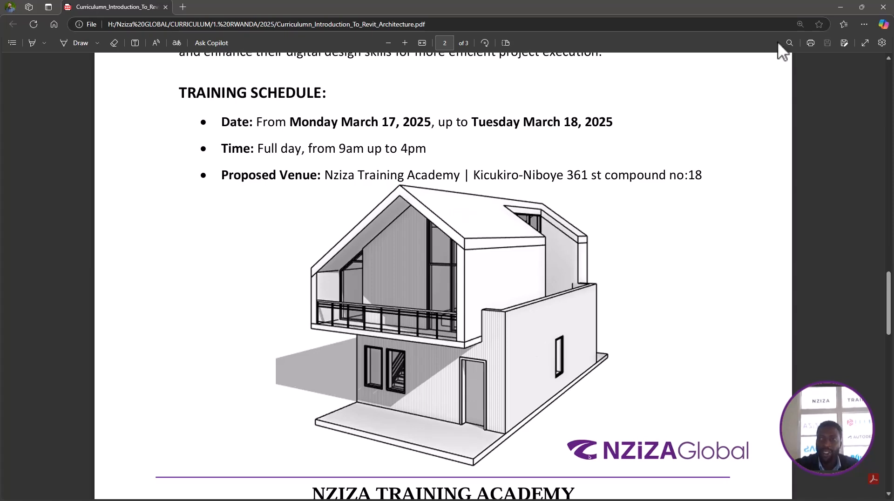
left_click(839, 9)
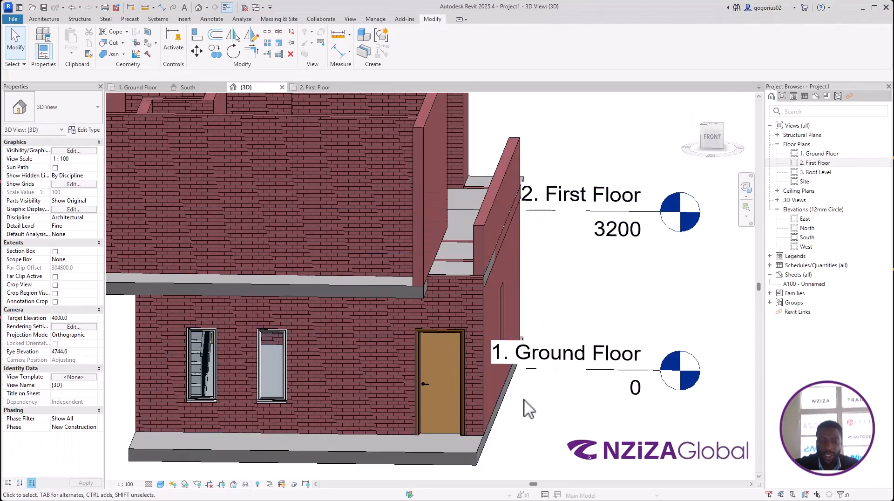
Step: Select the ground-floor east wall in 3D, review its Top Offset property, and deselect it
middle_click_drag(569, 406, 469, 353, "shift")
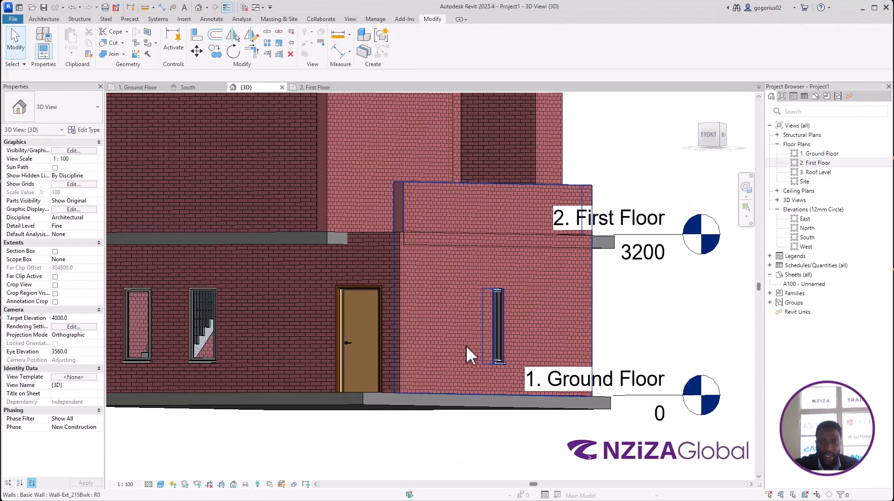
left_click(443, 358)
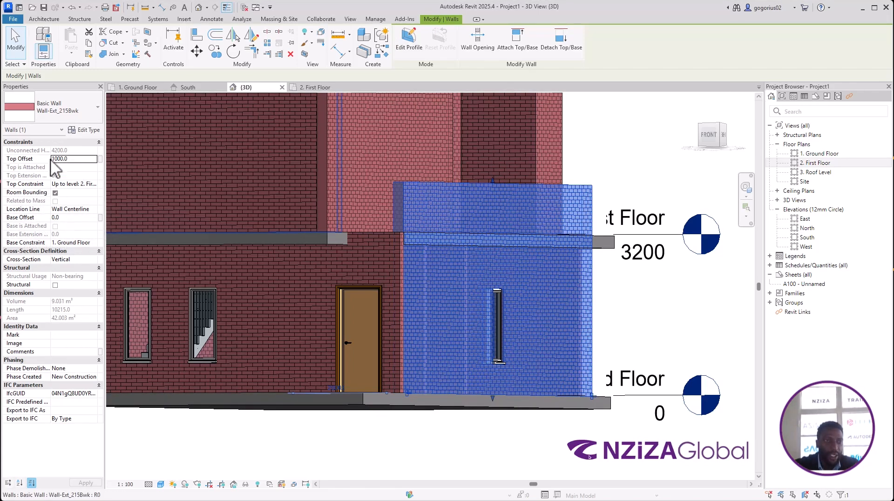
left_click(61, 160)
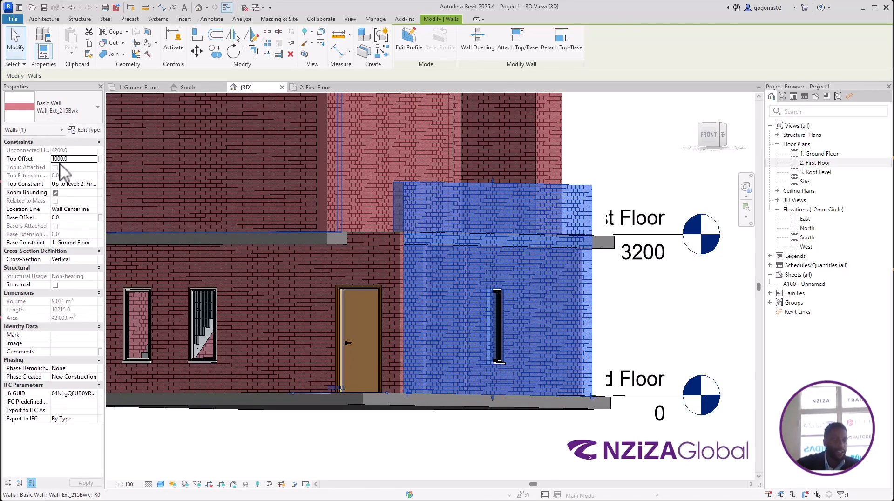
left_click(60, 164)
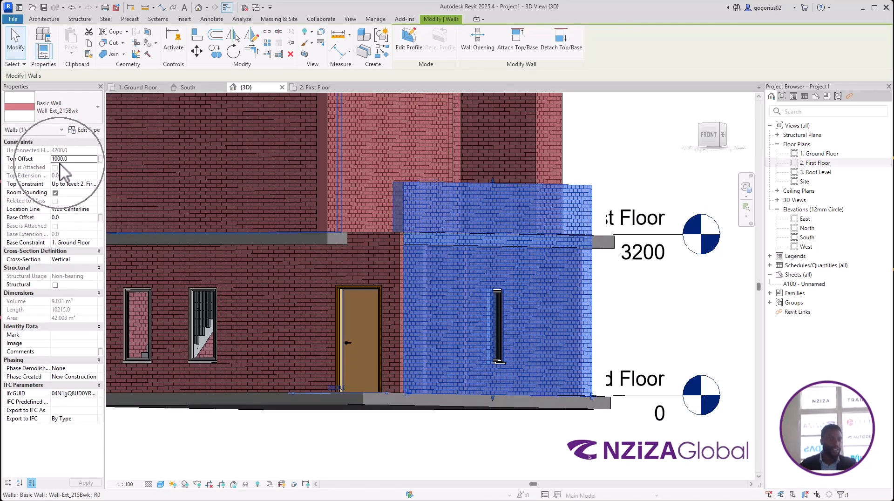
left_click(60, 163)
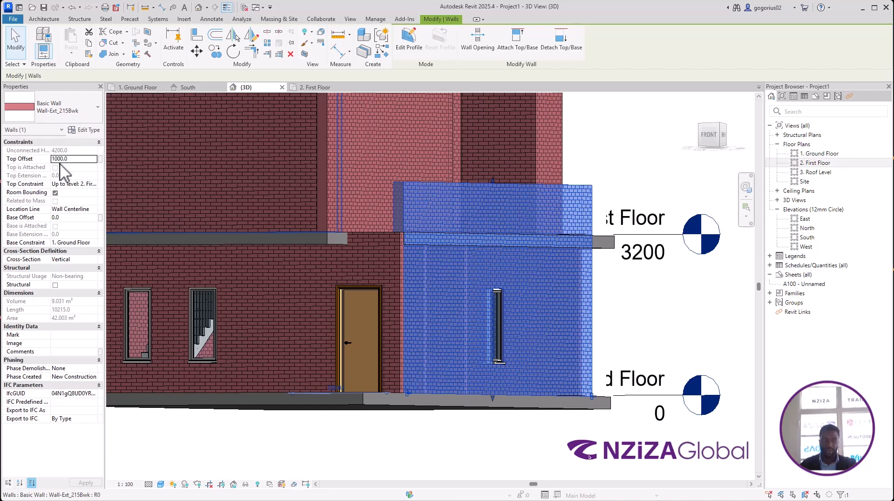
left_click(59, 166)
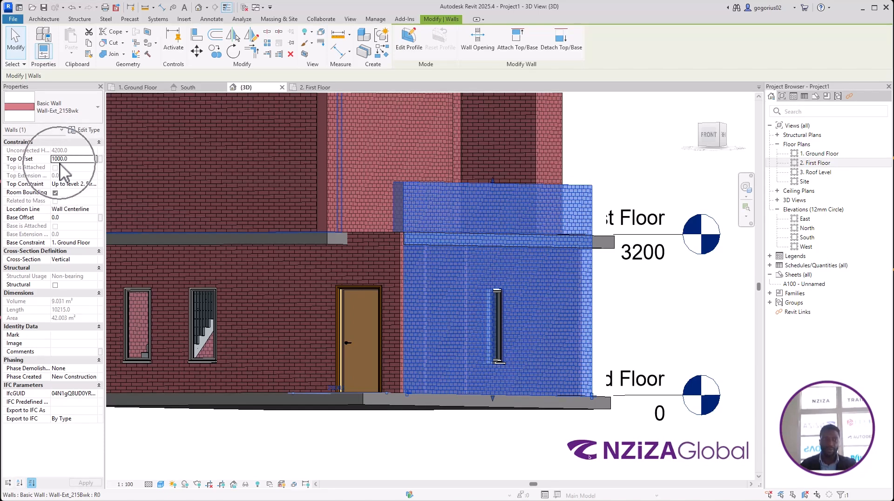
double_click(60, 165)
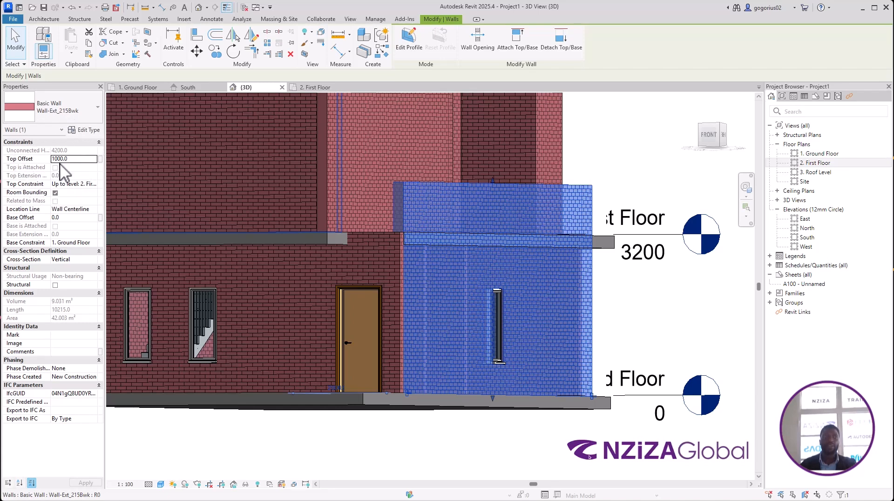
left_click(60, 163)
left_click(59, 163)
key("Escape")
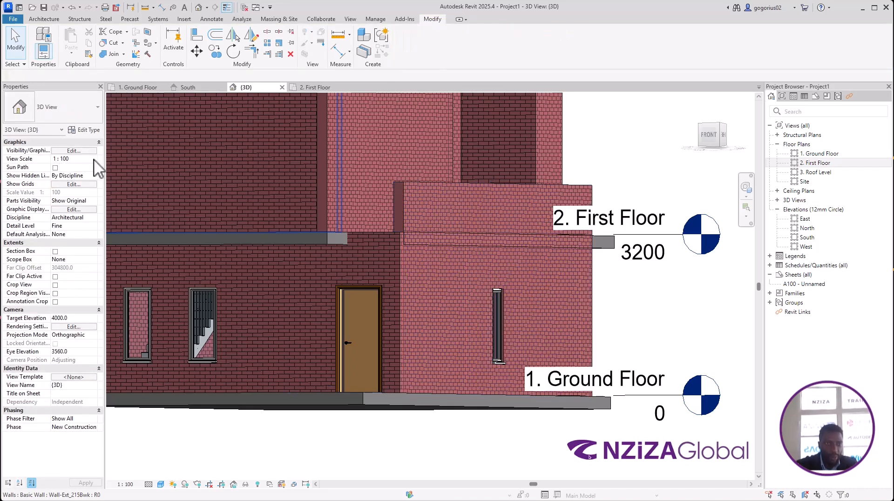
Step: Open the 1. Ground Floor plan and examine the east wall and the area around the south entrance door
left_click(140, 87)
left_click(440, 277)
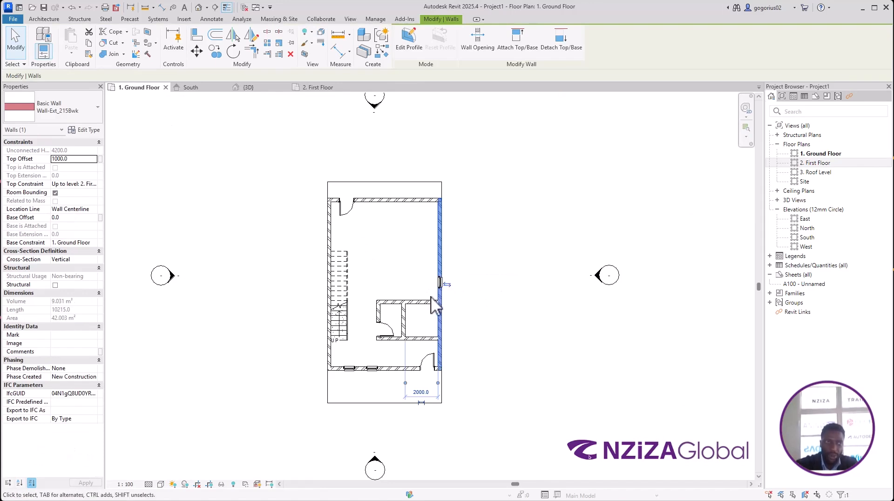
left_click(481, 323)
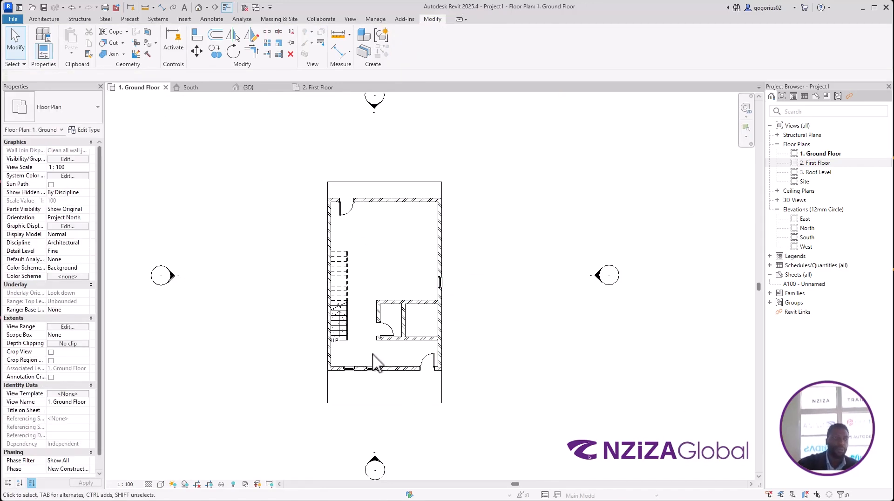
scroll(426, 368, "up", 1)
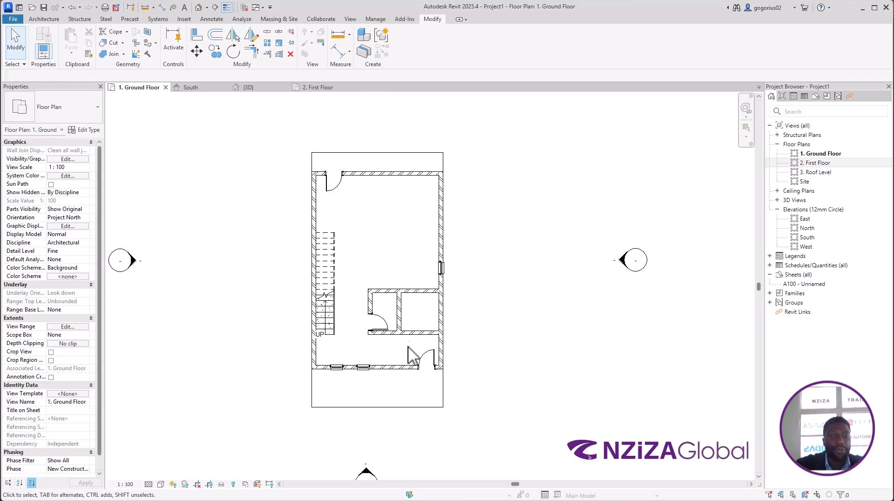
scroll(416, 381, "up", 2)
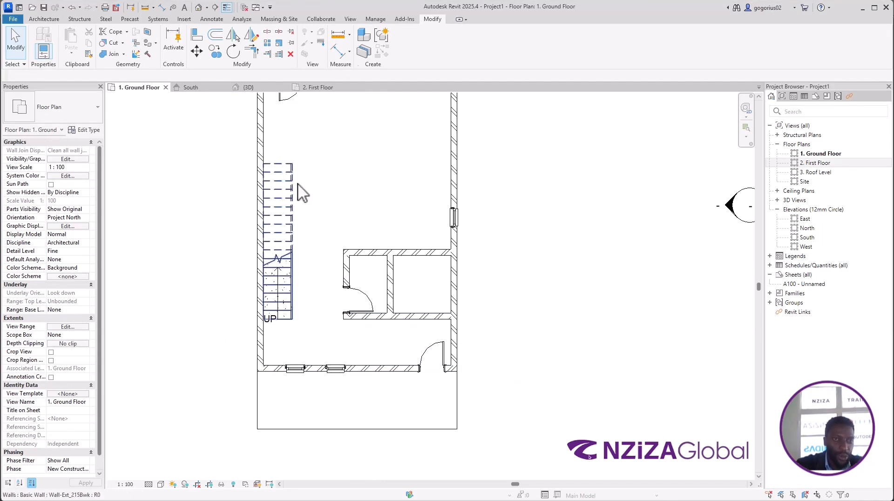
Step: Select the ground-floor south wall in the 3D view and examine its part above the entrance door beside the upper slab
left_click(247, 87)
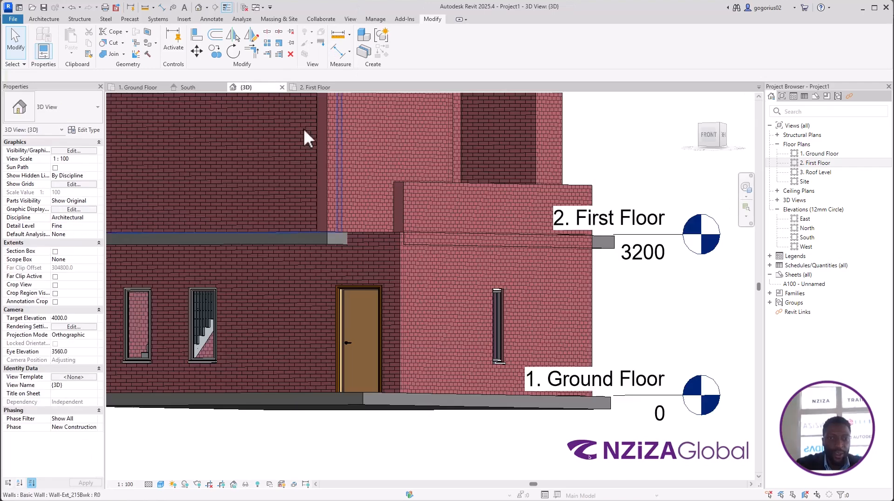
left_click(375, 270)
mouse_move(376, 274)
middle_mouse_down("shift")
mouse_move(435, 308)
mouse_move(391, 268)
middle_mouse_up("shift")
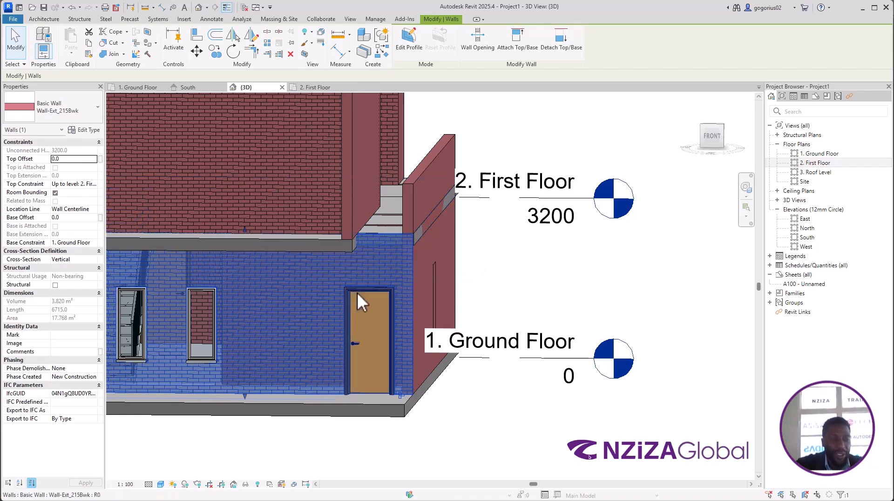
Step: Return to the 1. Ground Floor plan, clear the selection, and set its underlay base level to 2. First Floor
left_click(138, 87)
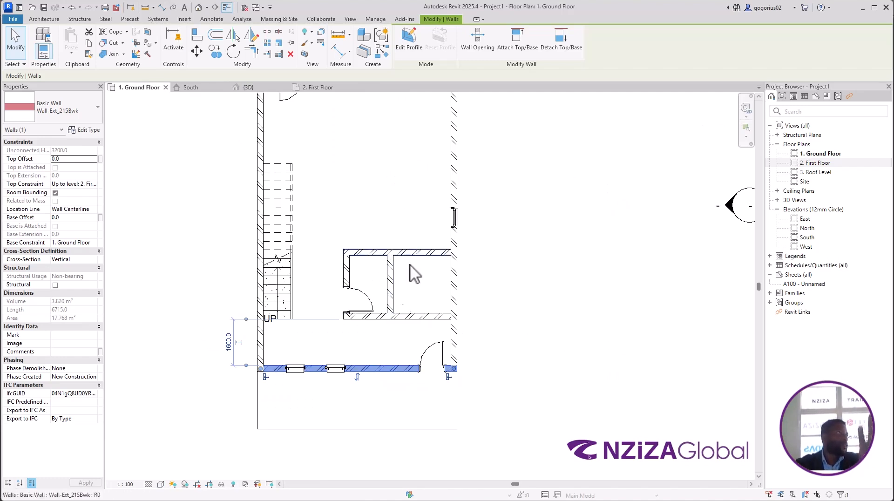
left_click(207, 283)
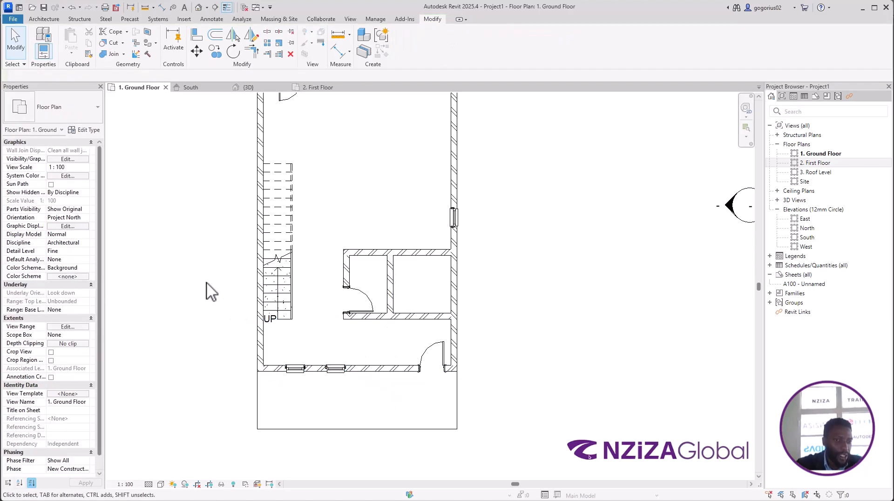
left_click(84, 310)
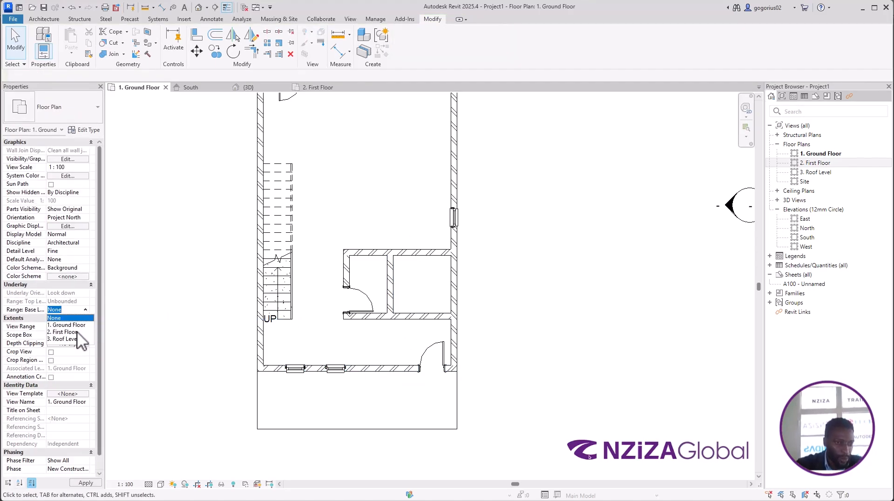
left_click(76, 332)
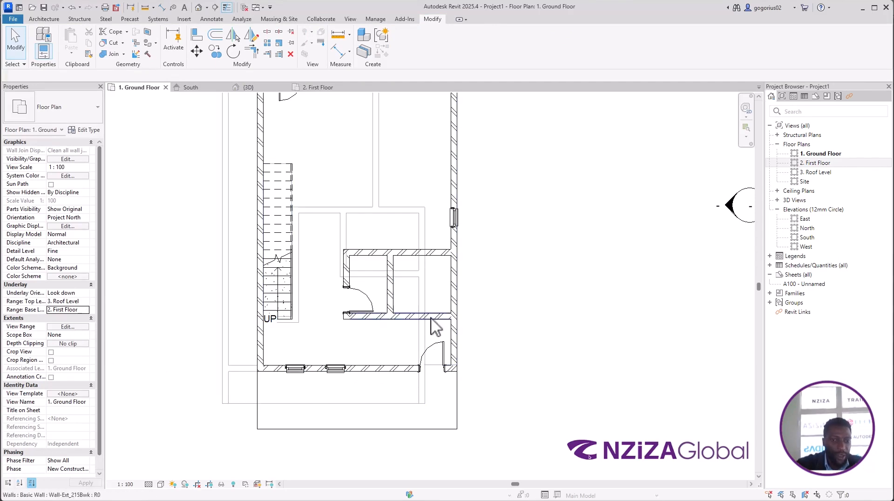
Step: Split the ground-floor south wall beside the entrance door at the underlaid first-floor wall line, separating an east segment about 990 mm long
scroll(435, 327, "up", 2)
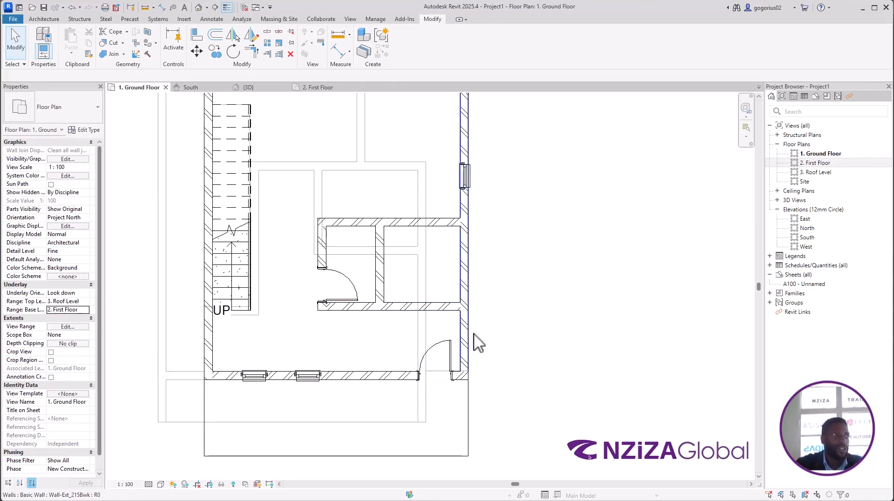
left_click(392, 379)
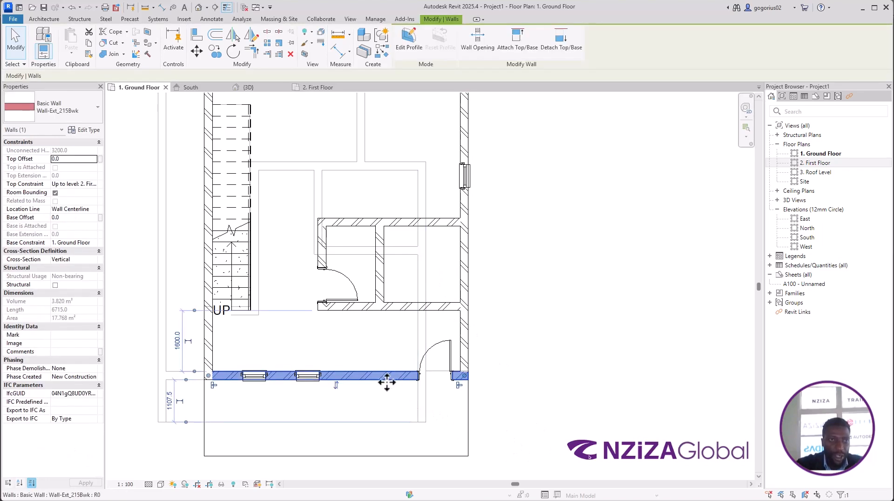
left_click(276, 43)
scroll(424, 380, "up", 2)
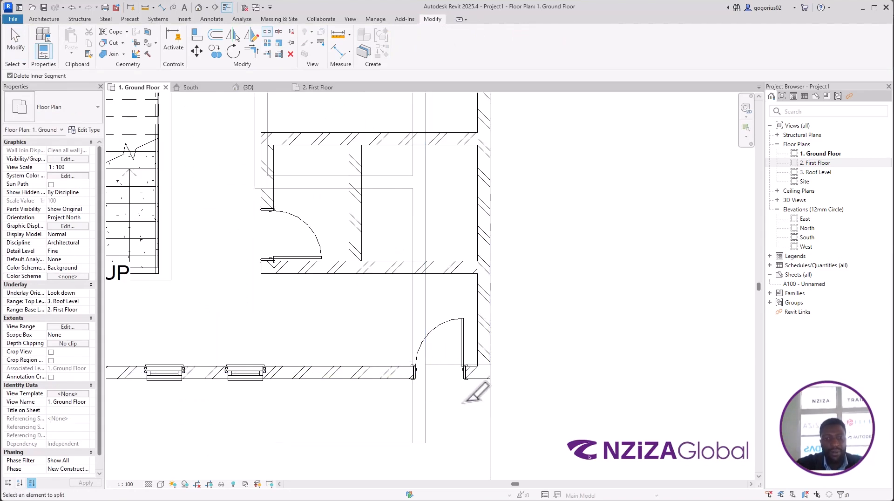
key("Escape")
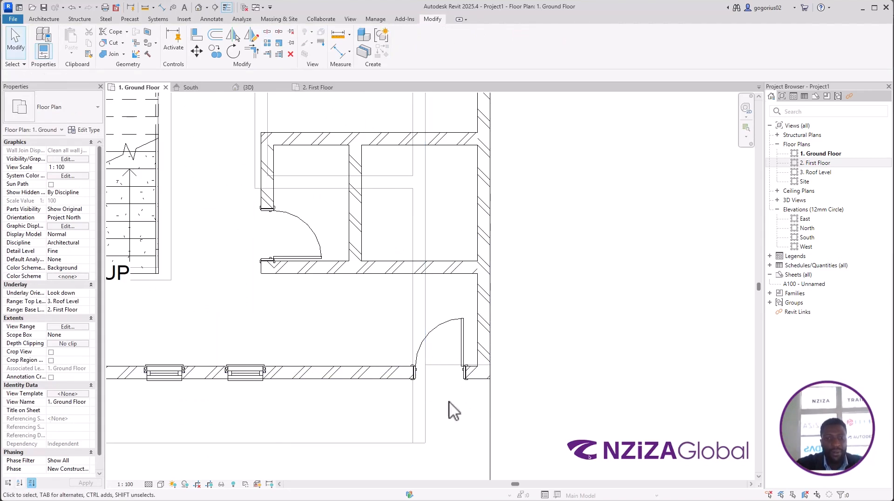
Step: In the 3D view, set the Top Offset of the short south wall segment above the entrance door to 1000
left_click(253, 87)
left_click(378, 268)
left_click(330, 273)
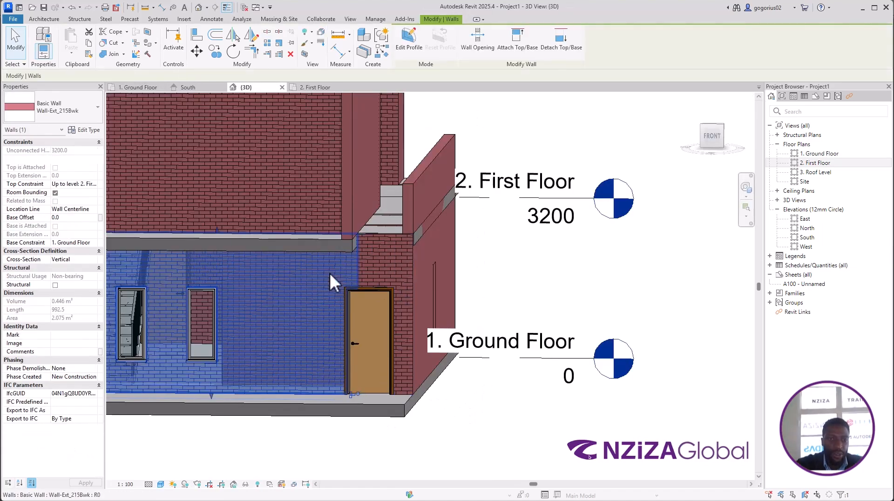
left_click(373, 268)
left_click(337, 270)
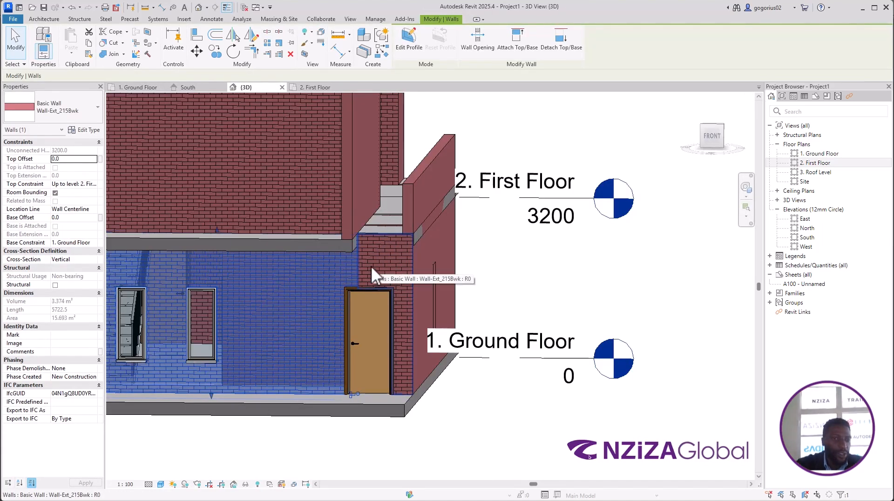
left_click(372, 268)
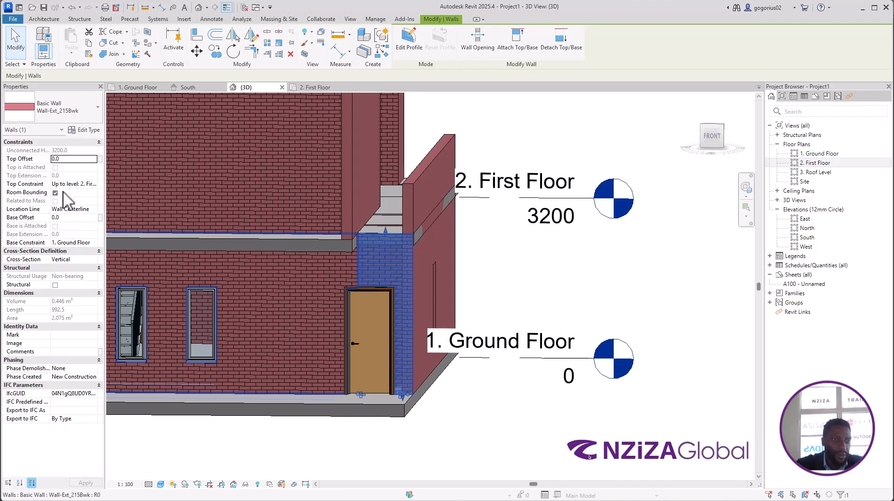
type("1000")
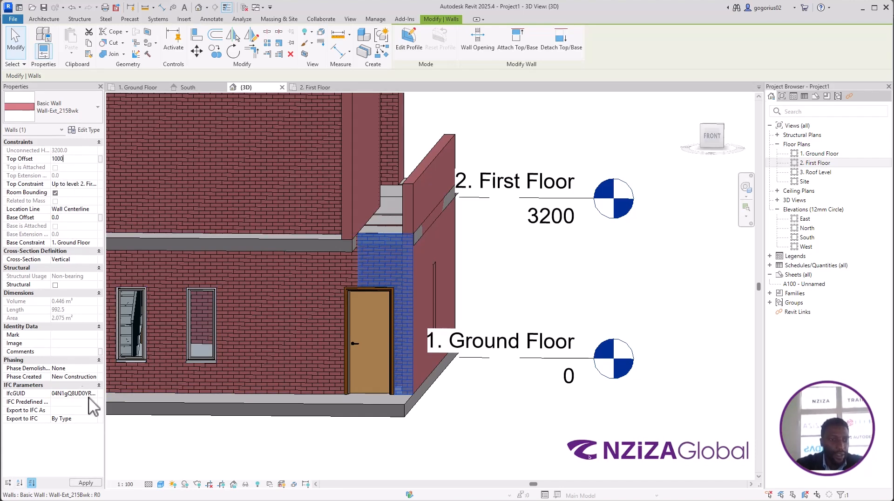
left_click(89, 484)
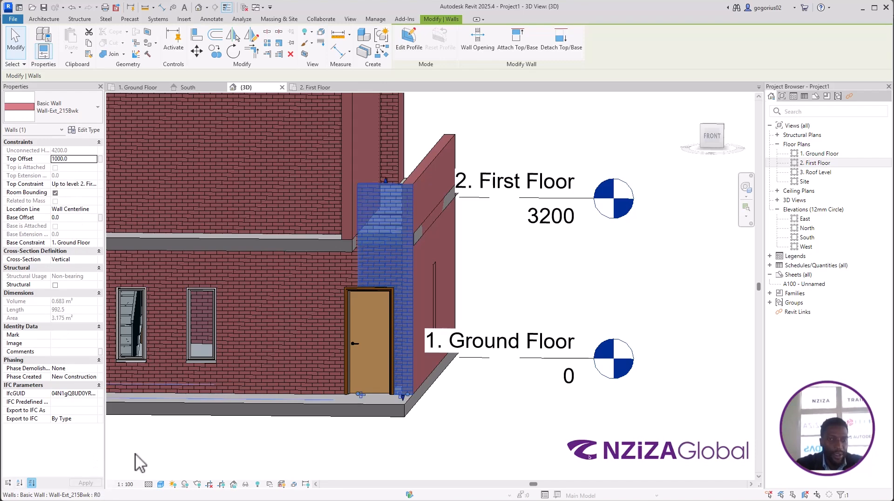
left_click(487, 423)
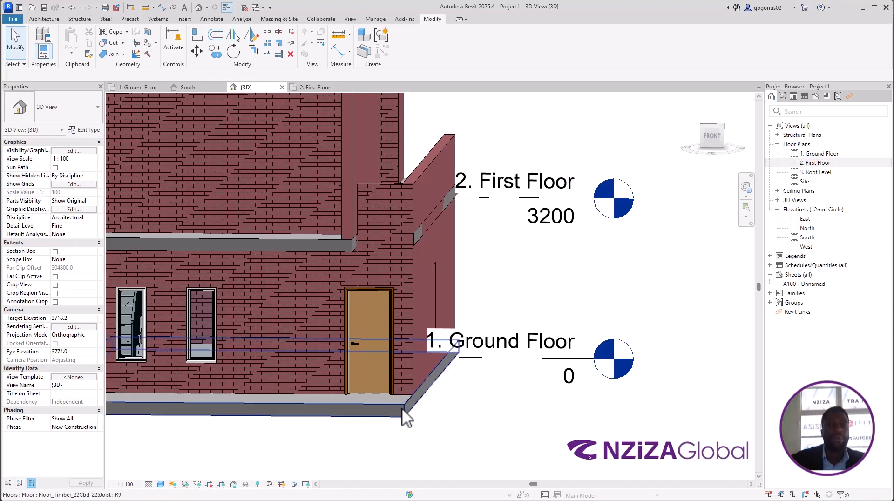
Step: Open the 2. First Floor plan and examine the north-east corner between the first-floor walls and the east parapet
scroll(475, 313, "down", 3)
middle_click_drag(489, 283, 463, 333, "shift")
left_click(311, 89)
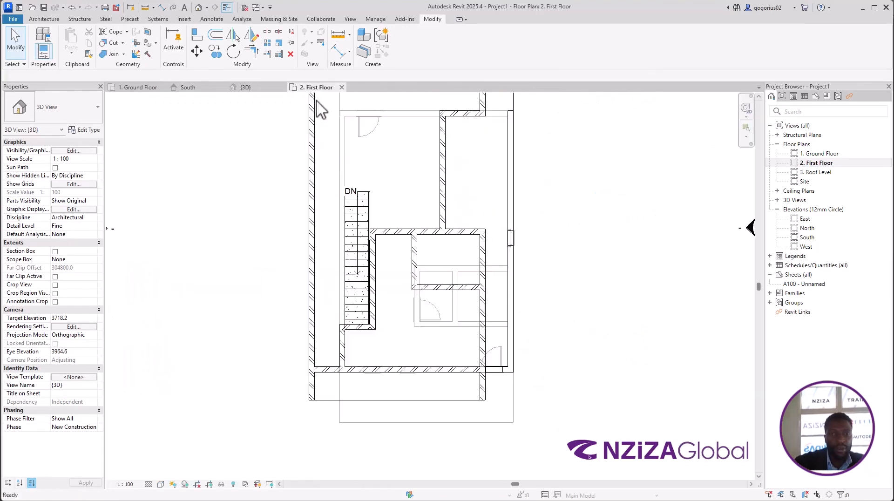
scroll(487, 191, "up", 2)
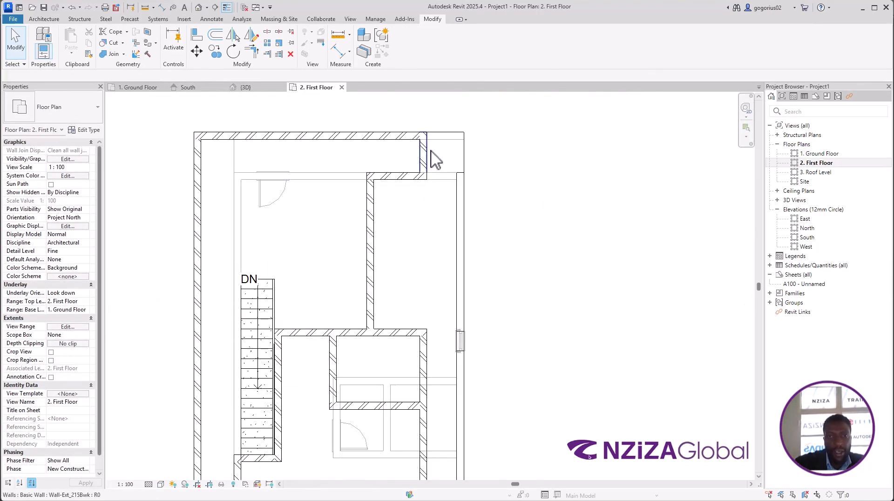
scroll(444, 161, "down", 3)
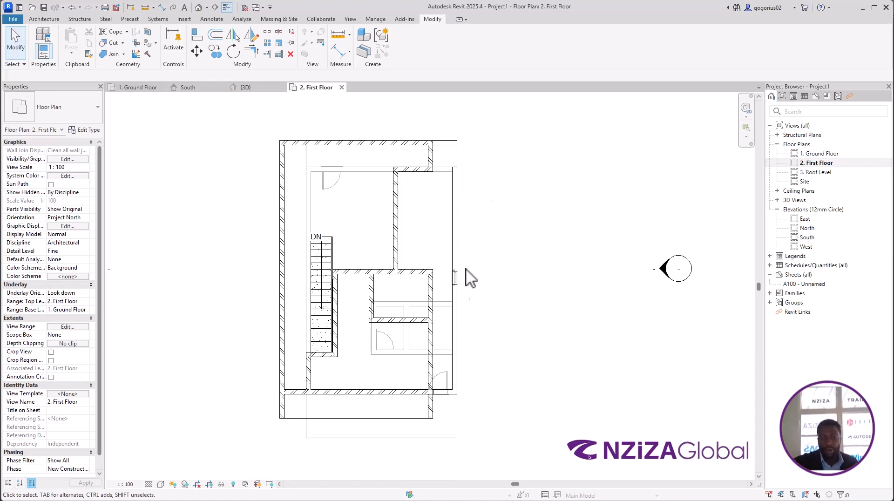
scroll(476, 334, "up", 1)
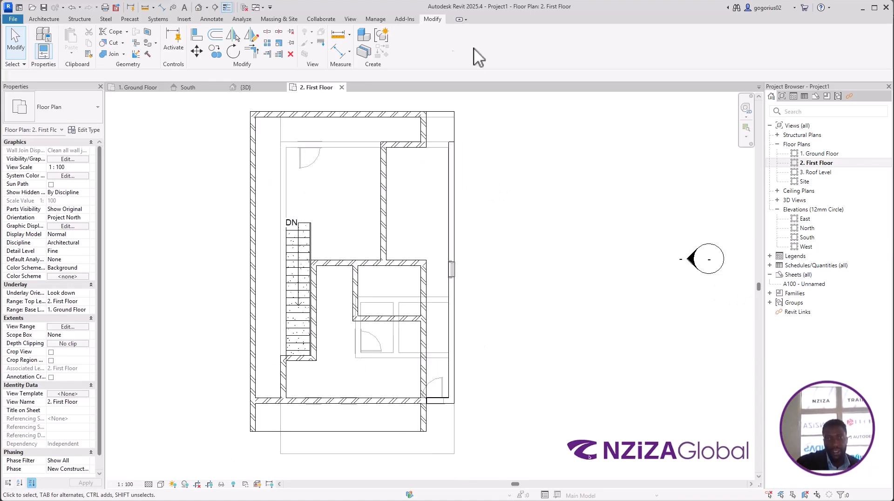
scroll(431, 119, "up", 4)
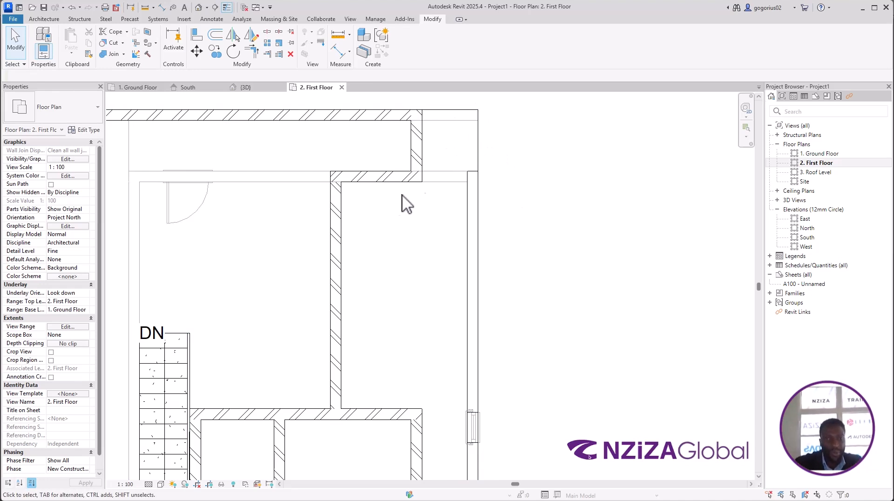
scroll(484, 161, "up", 2)
scroll(472, 243, "down", 1)
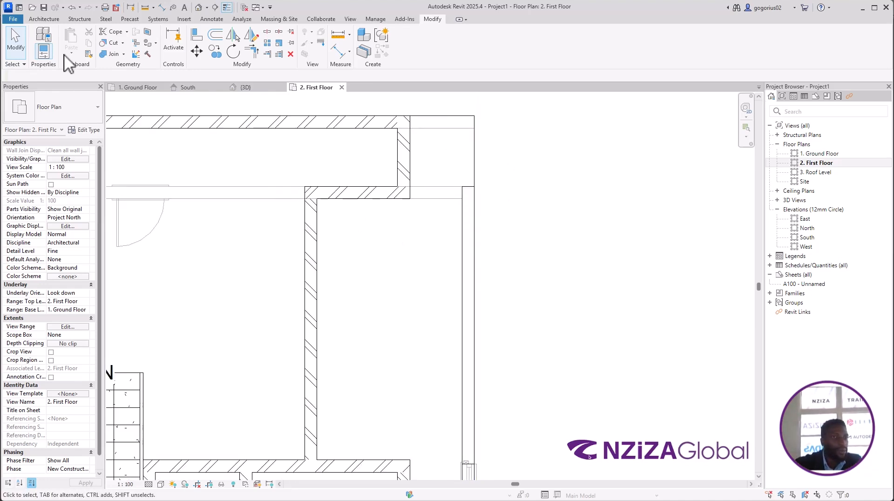
Step: Draw a Wall-Ext_215Bwk parapet, unconnected and 1000 mm high, from the first-floor north-east wall corner east to the east parapet's end
left_click(54, 20)
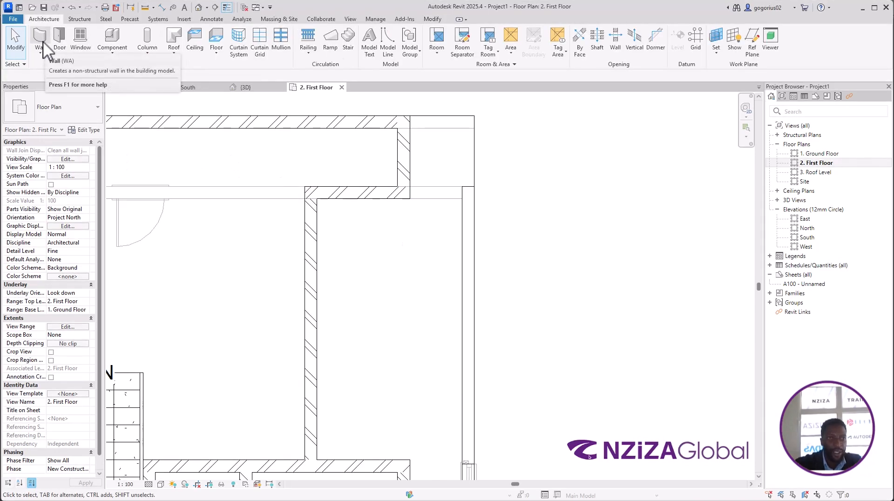
left_click(403, 154)
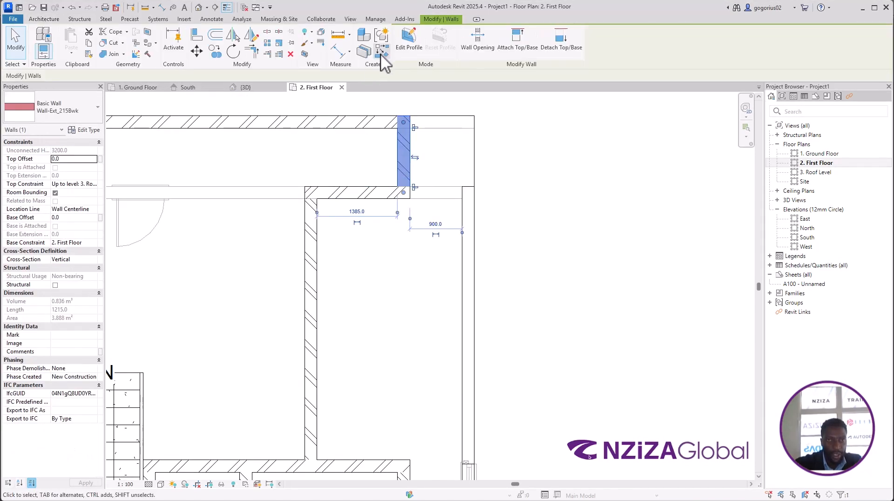
left_click(381, 55)
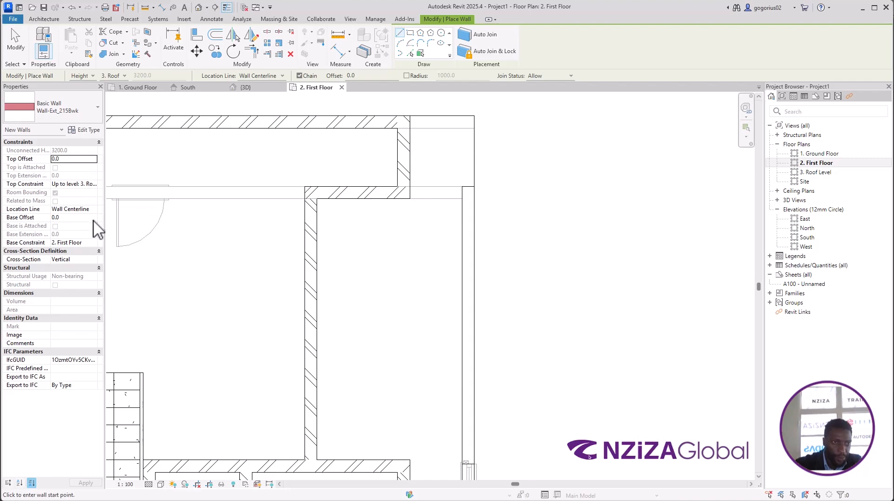
left_click(95, 184)
left_click(86, 192)
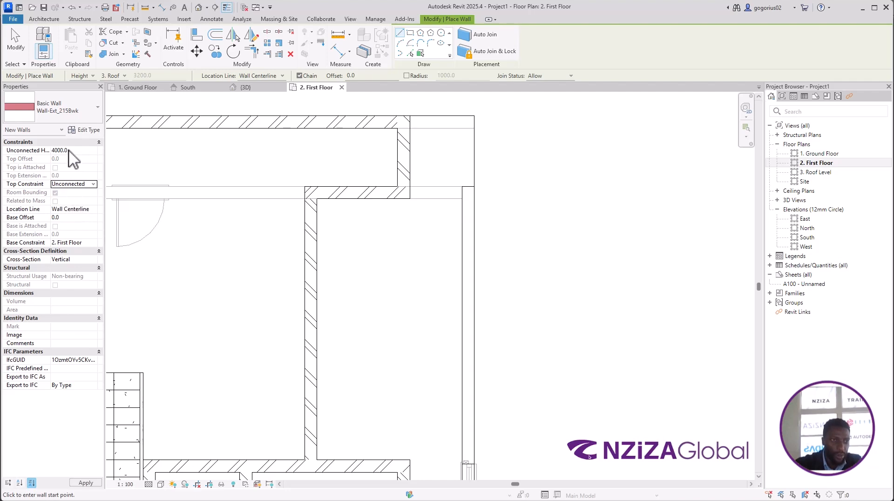
type("1000")
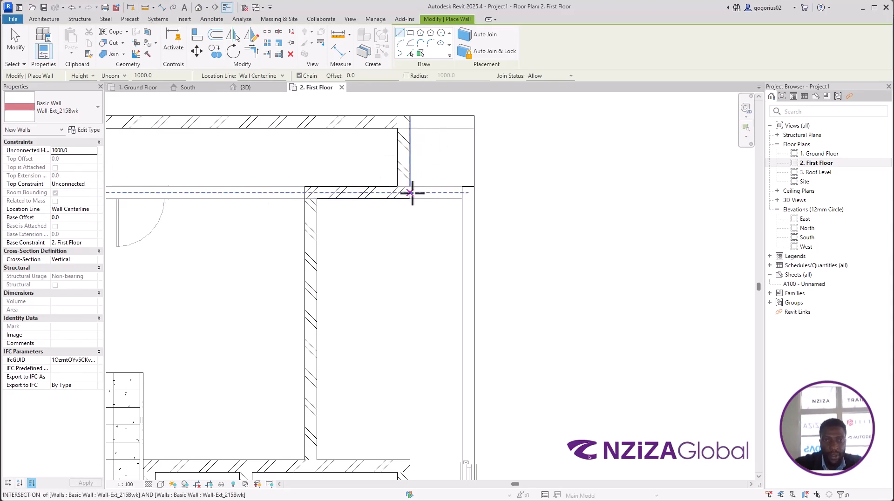
left_click(404, 193)
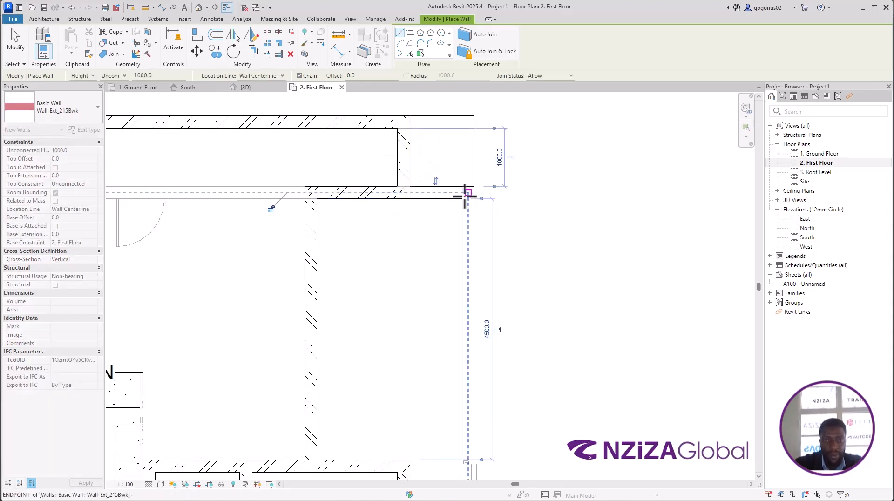
key("Escape")
key("Escape")
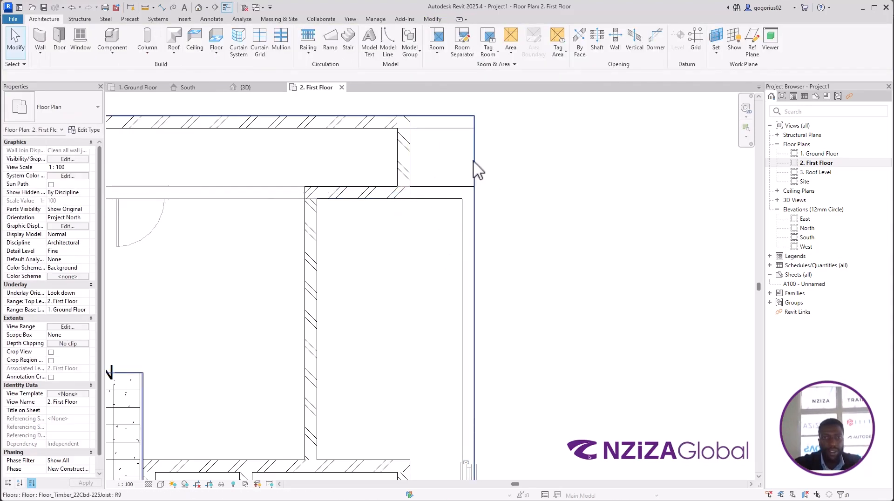
Step: Edit the first-floor slab boundary, adding a 1430 mm line along the north-east wall's inner face and a line east to the slab edge
left_click(353, 160)
left_click(410, 43)
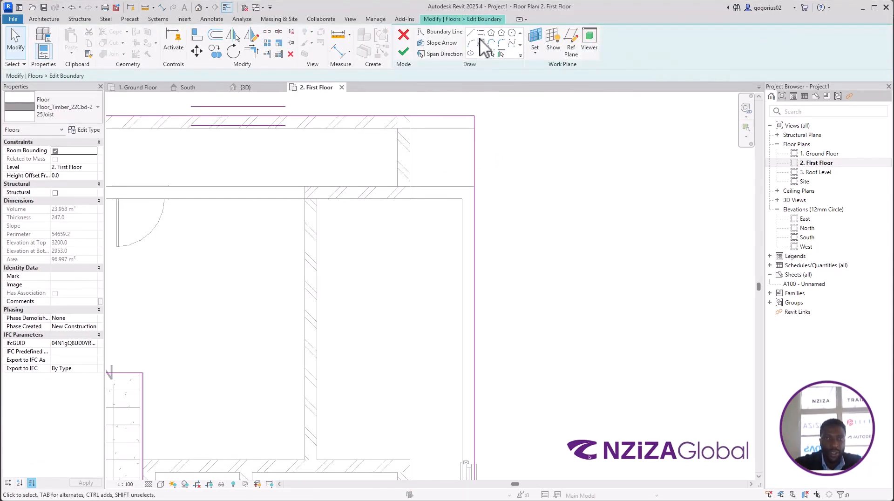
left_click(470, 32)
left_click(397, 115)
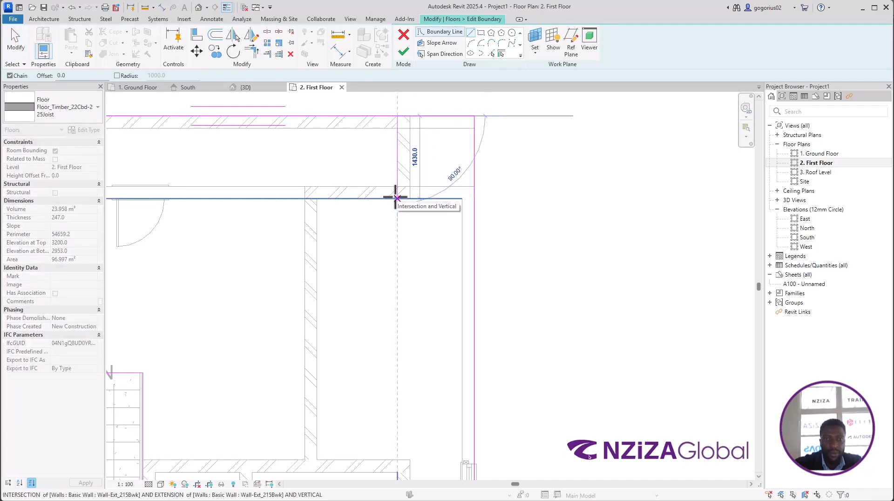
left_click(396, 198)
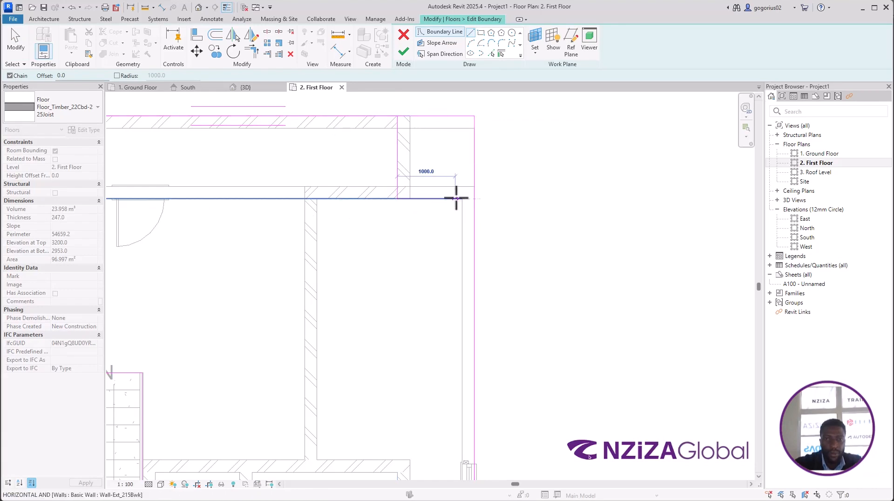
left_click(472, 200)
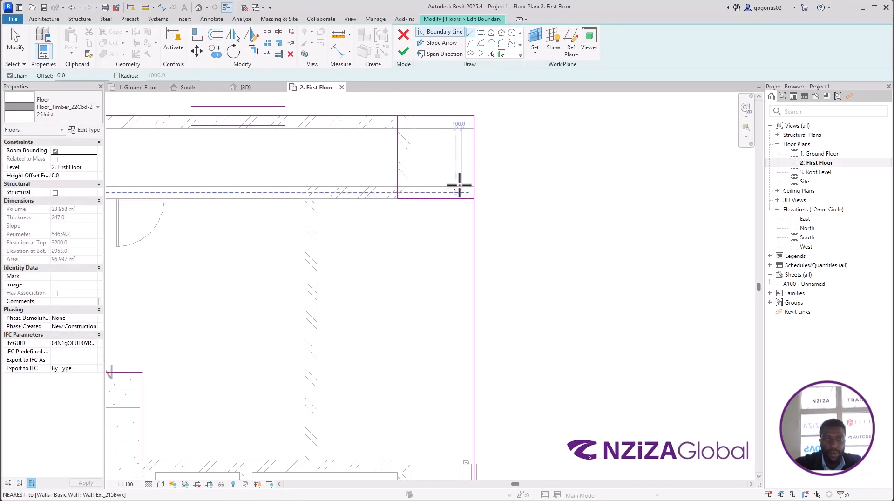
key("Escape")
key("Escape")
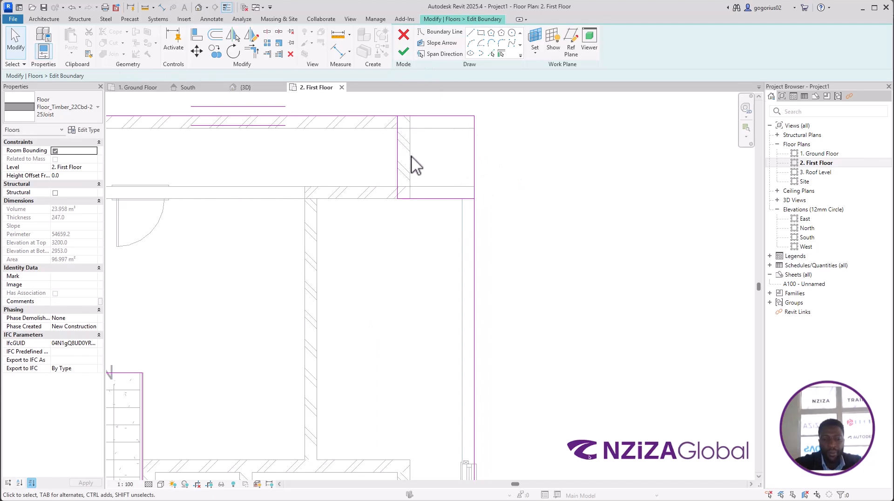
Step: Trim the slab boundary lines at the north-east corner so the outline steps in around the projecting corner
key("t")
key("r")
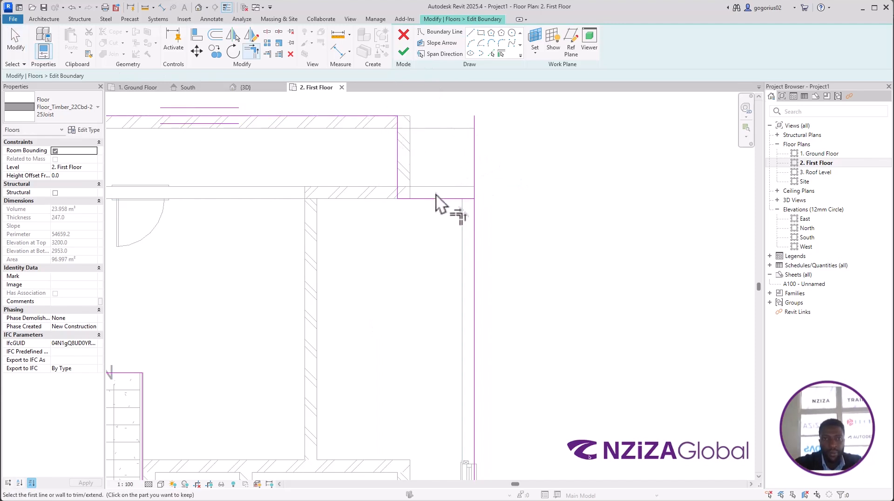
left_click(436, 199)
left_click(475, 214)
key("Escape")
scroll(482, 125, "down", 1)
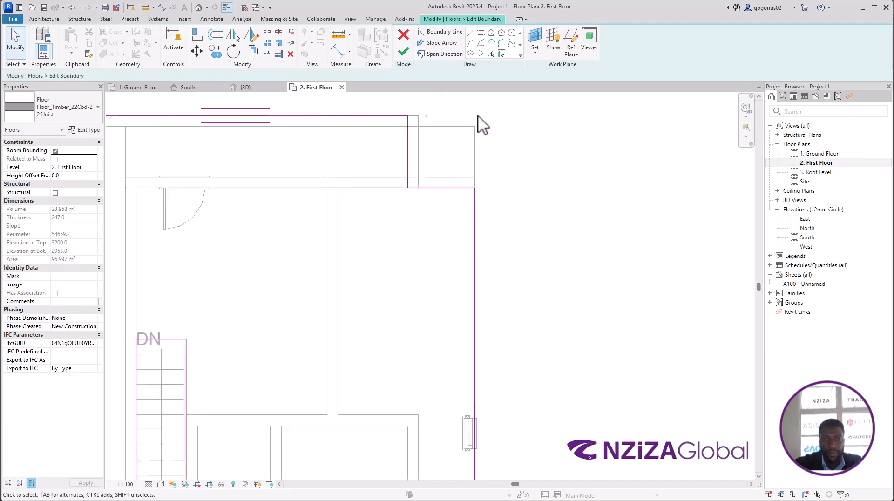
scroll(482, 125, "down", 1)
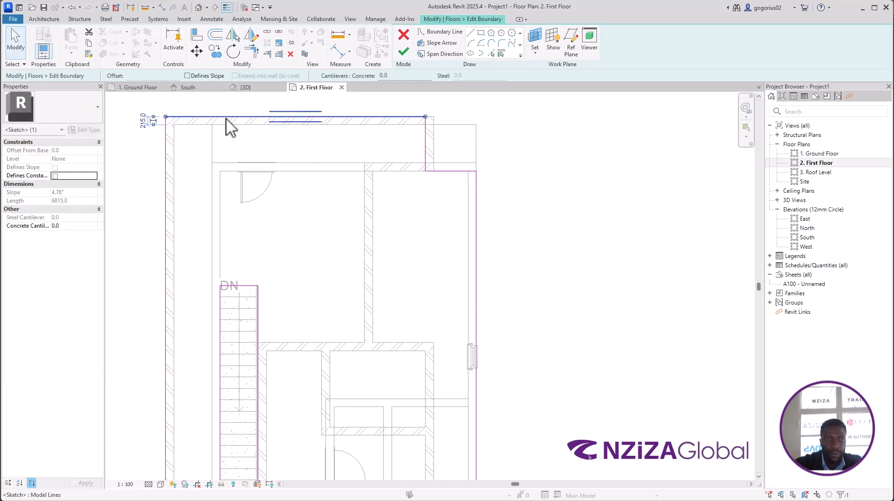
Step: Finish the slab boundary edit and inspect the revised slab and parapet walls in the 3D view
left_click(403, 51)
left_click(516, 260)
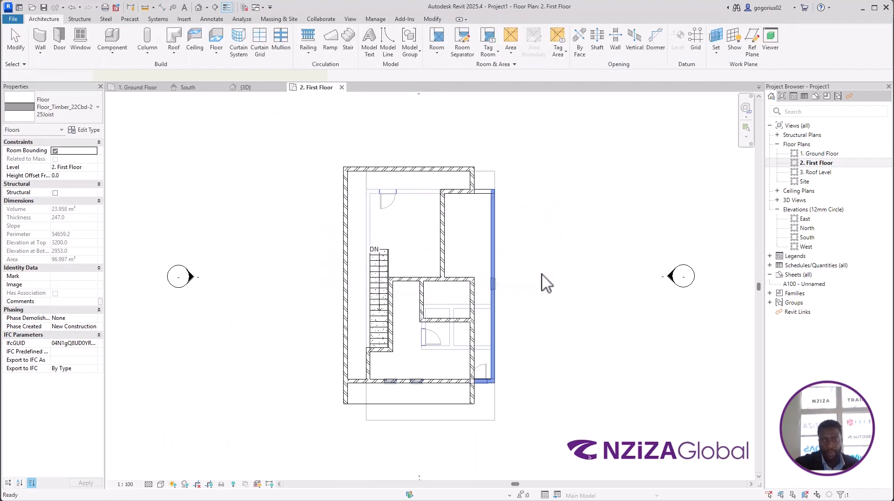
scroll(555, 286, "up", 3)
left_click(556, 285)
left_click(239, 88)
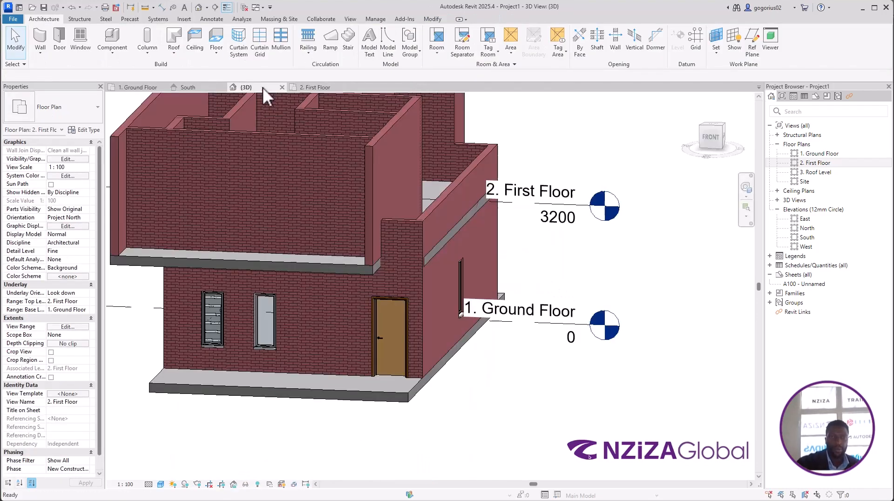
middle_click_drag(430, 217, 484, 271, "shift")
scroll(345, 290, "up", 3)
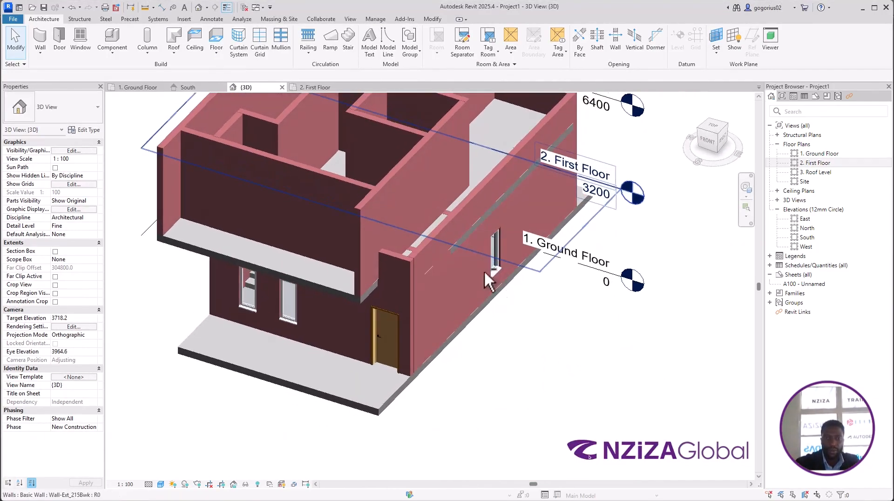
scroll(397, 399, "down", 2)
middle_click_drag(425, 336, 395, 242, "shift")
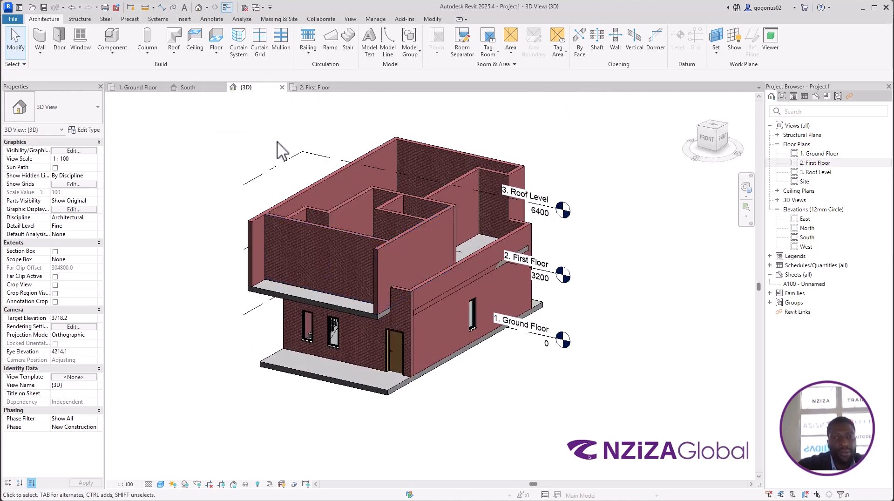
Step: Hide the ground-floor underlay in the 2. First Floor plan by setting the underlay's base level to None
left_click(302, 87)
scroll(421, 232, "down", 2)
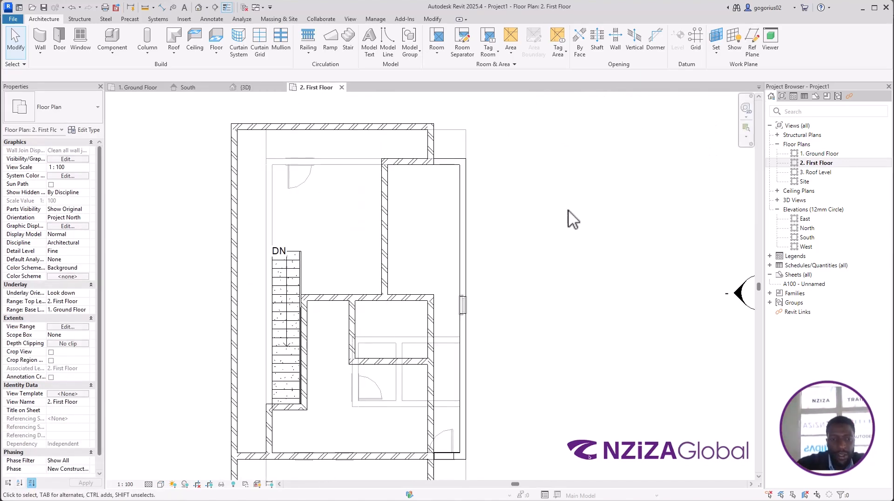
scroll(438, 205, "down", 1)
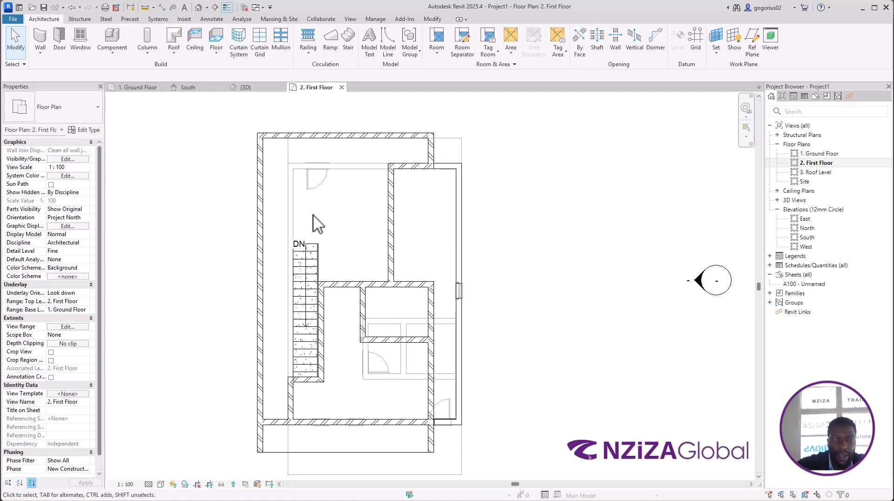
left_click(85, 312)
left_click(85, 310)
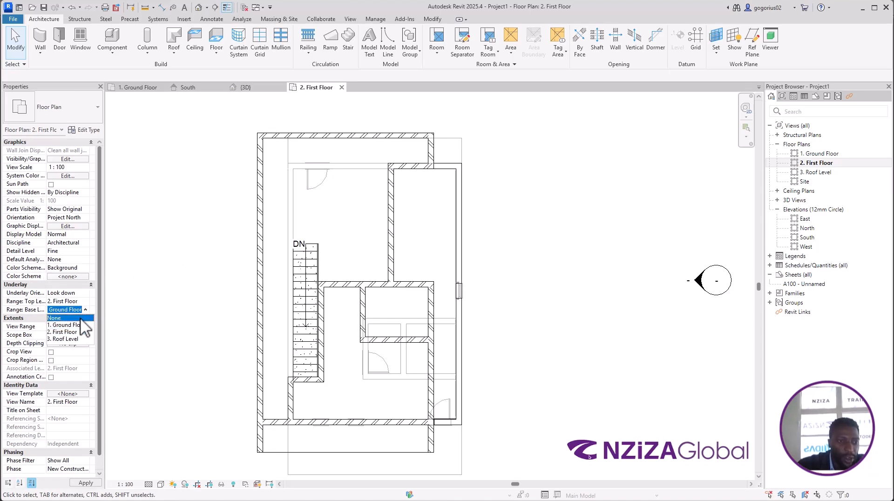
left_click(81, 318)
scroll(516, 268, "down", 1)
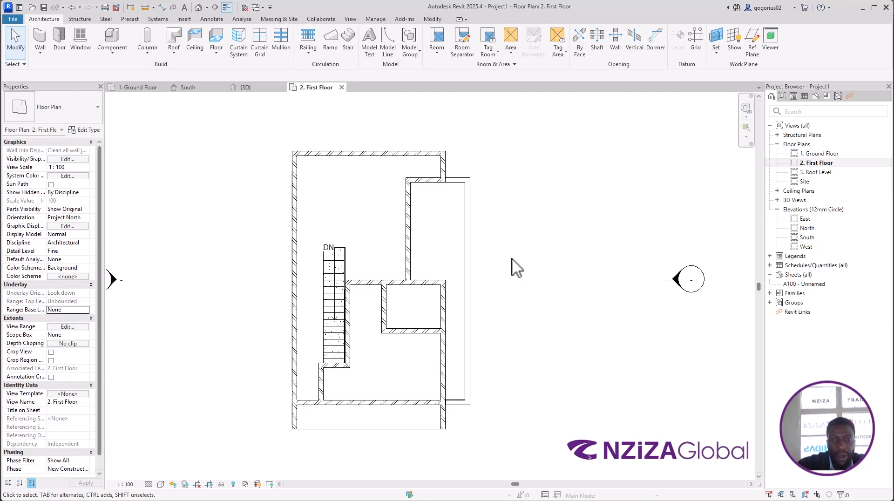
Step: Edit the first-floor slab boundary, aligning the short south-east edge and the long east edge with the inner faces of the terrace parapets
scroll(400, 410, "up", 1)
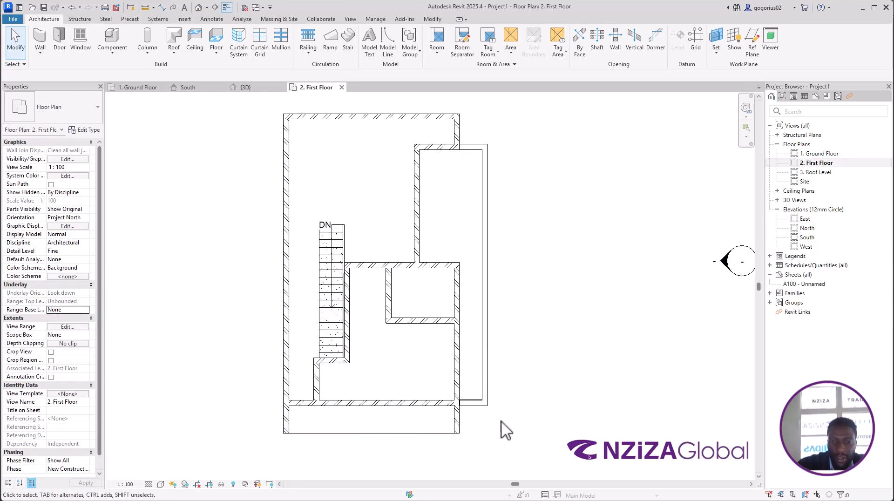
scroll(479, 423, "up", 5)
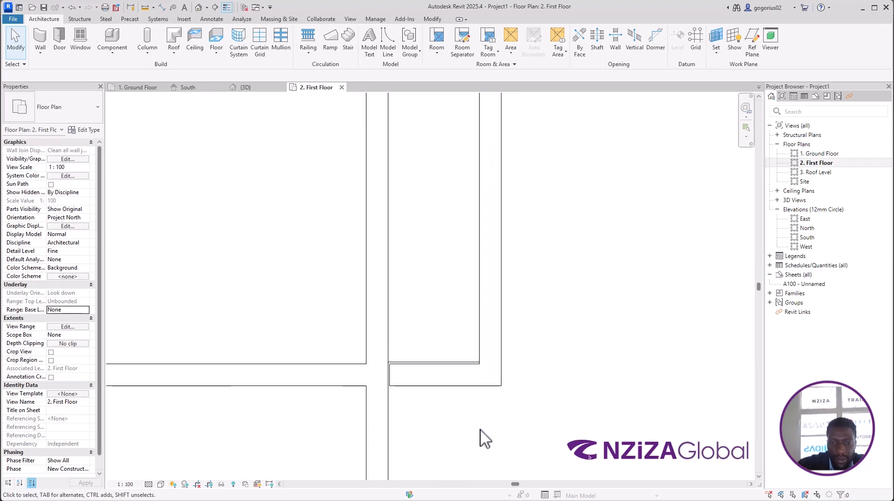
left_click(452, 361)
left_click(404, 46)
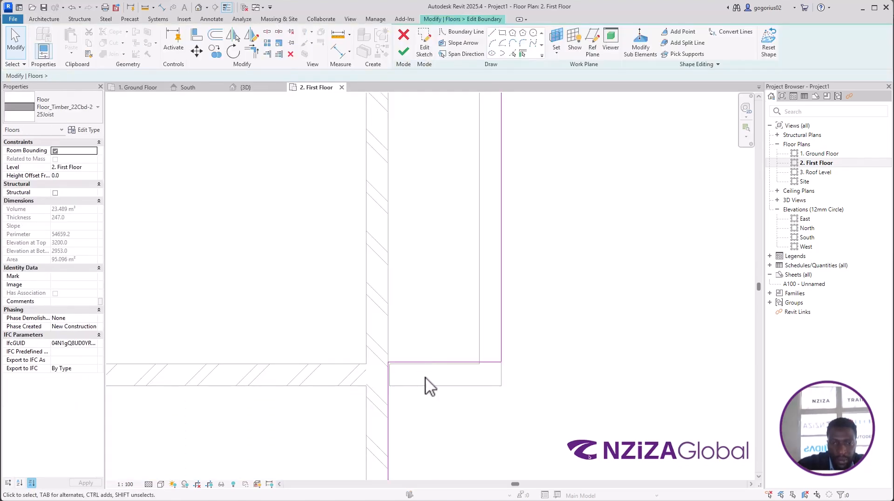
scroll(409, 359, "up", 2)
left_click(406, 346)
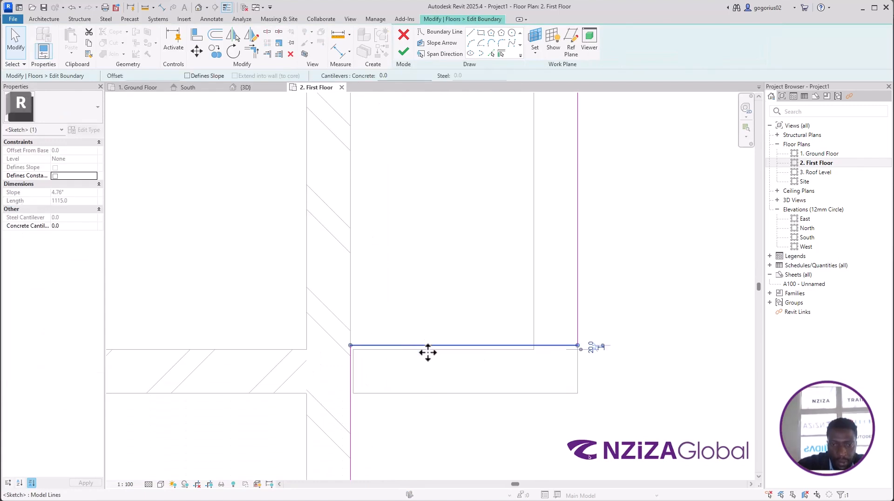
left_click_drag(428, 352, 425, 358)
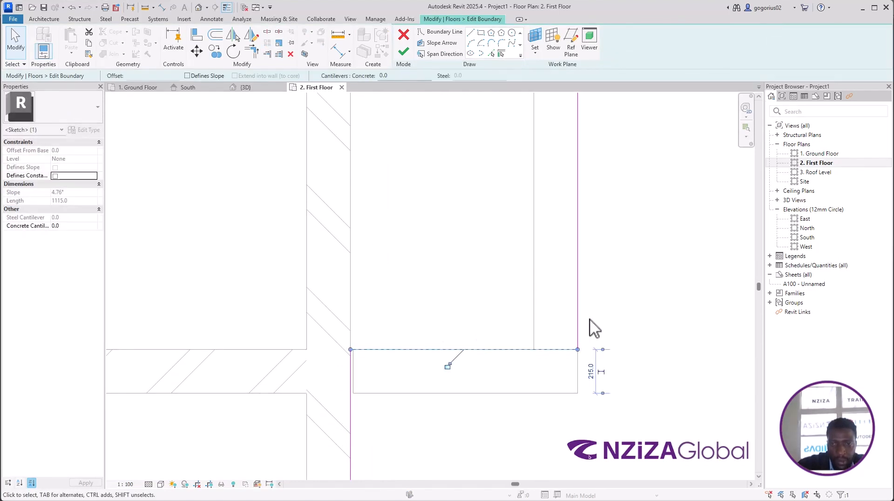
left_click_drag(578, 309, 534, 306)
scroll(610, 349, "down", 3)
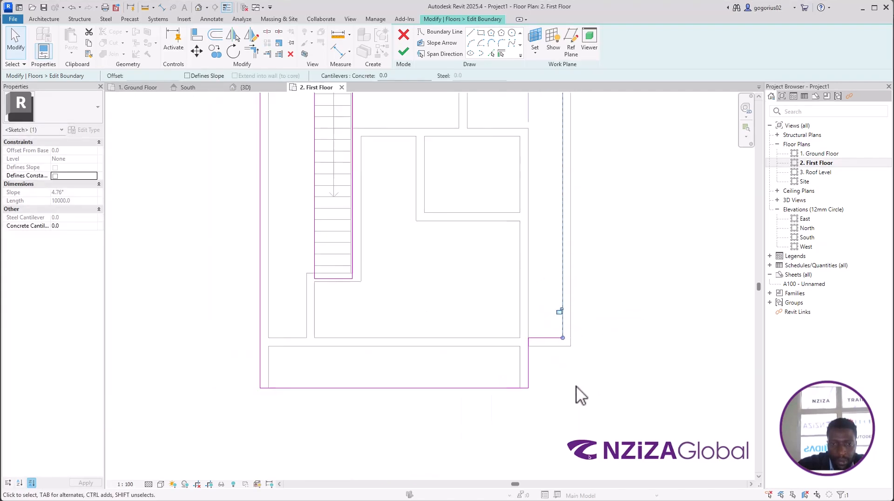
Step: Align the slab boundary's west and north edges with the inner faces of the external walls and finish the boundary edit
scroll(285, 309, "up", 2)
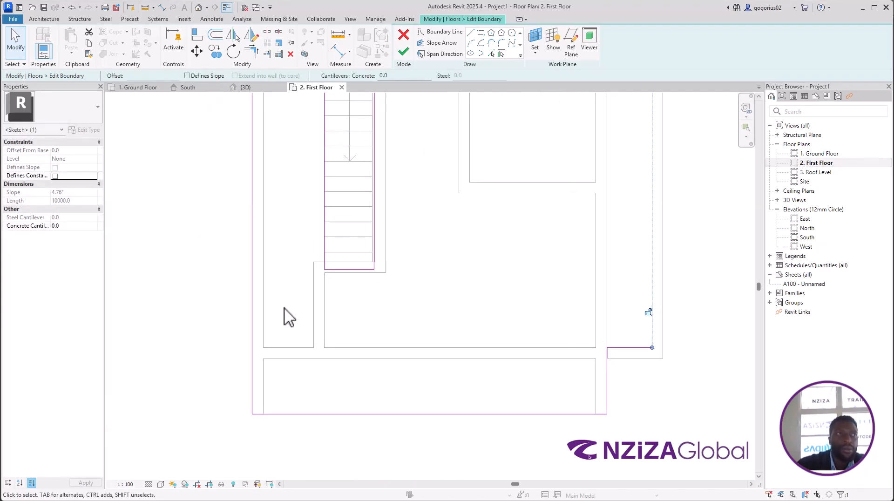
left_click(253, 311)
left_click_drag(253, 301, 265, 309)
scroll(265, 309, "down", 4)
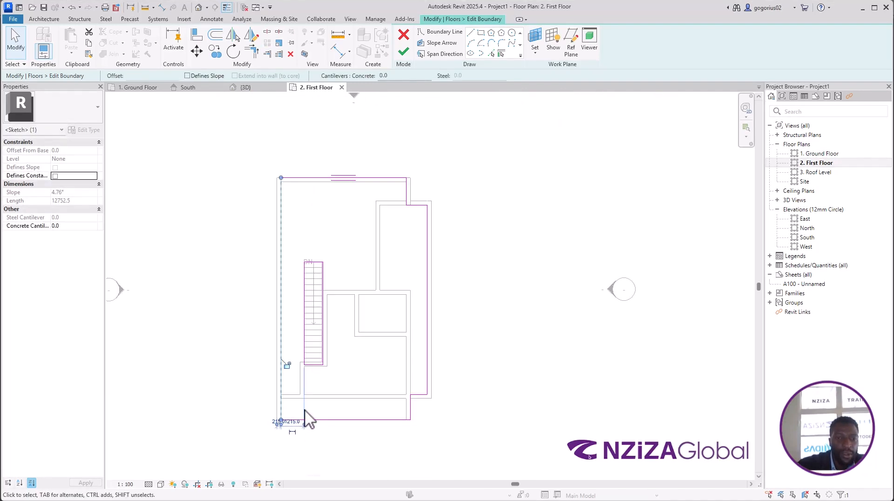
scroll(300, 183, "up", 2)
left_click(299, 178)
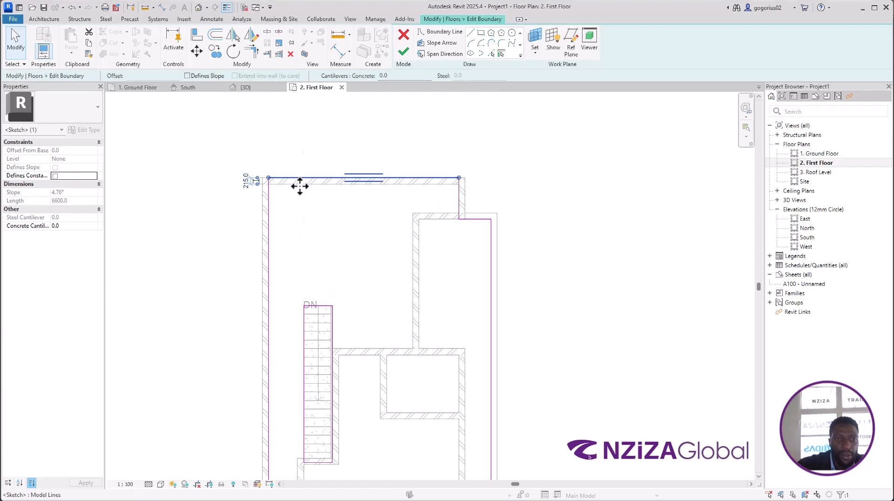
left_click(403, 51)
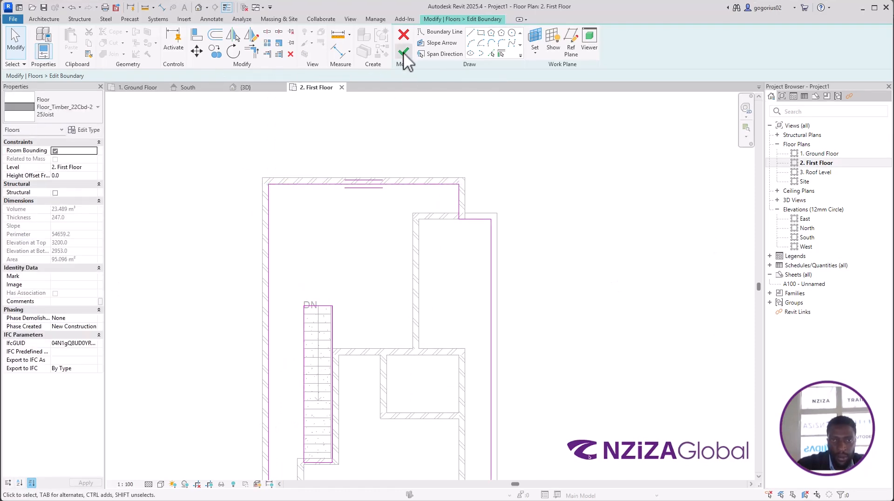
left_click(516, 260)
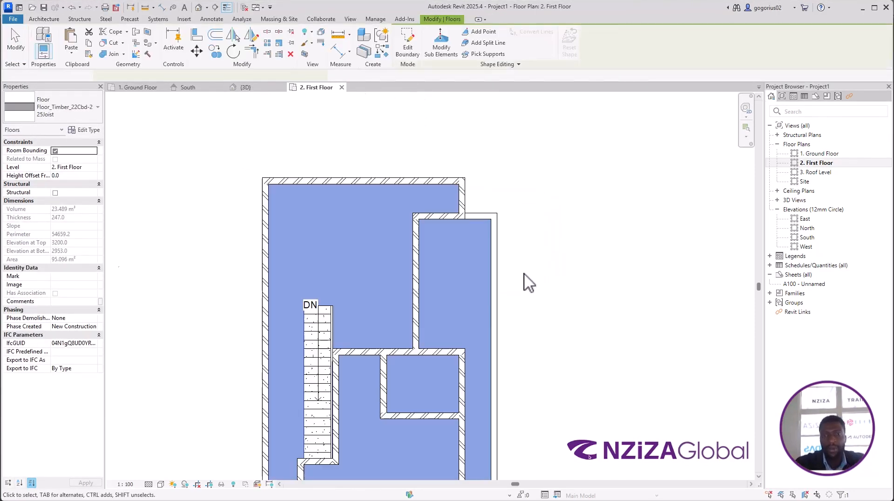
left_click(577, 228)
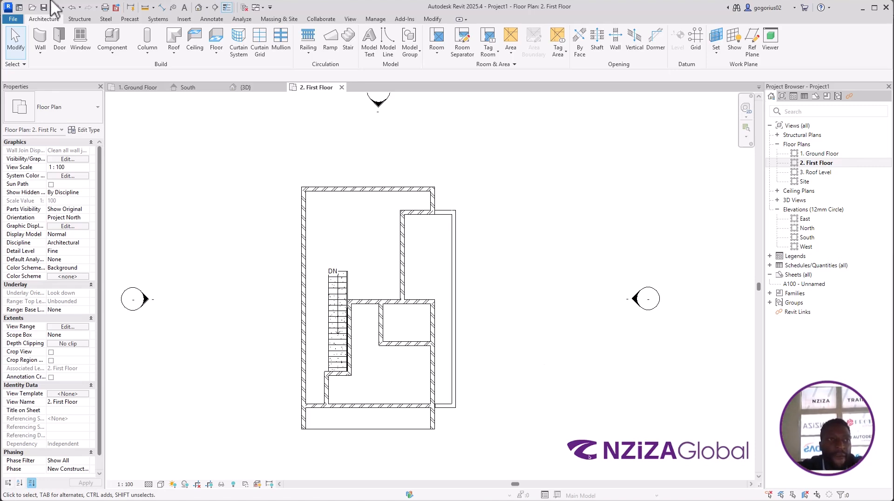
Step: Place Doors_IntSgl 910x2110mm doors in the wall beside the stair and the small room's west wall, each about 100 mm from the adjoining wall
left_click(60, 34)
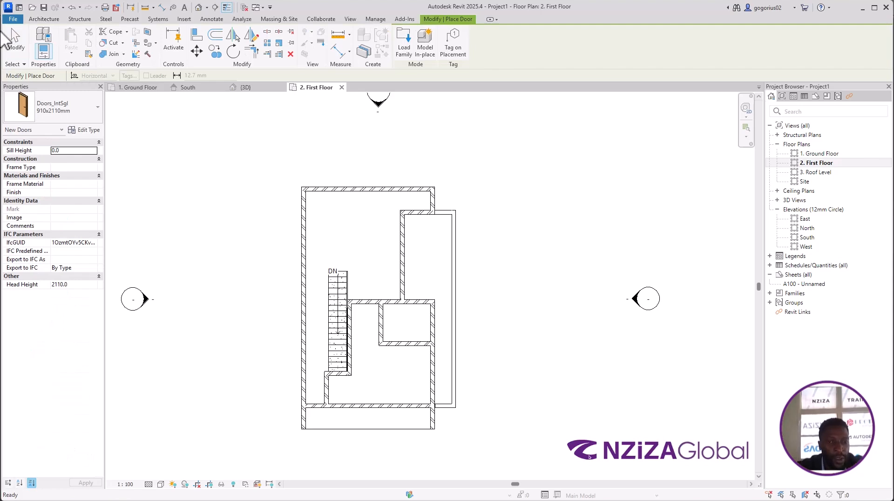
scroll(374, 327, "up", 1)
scroll(374, 328, "up", 1)
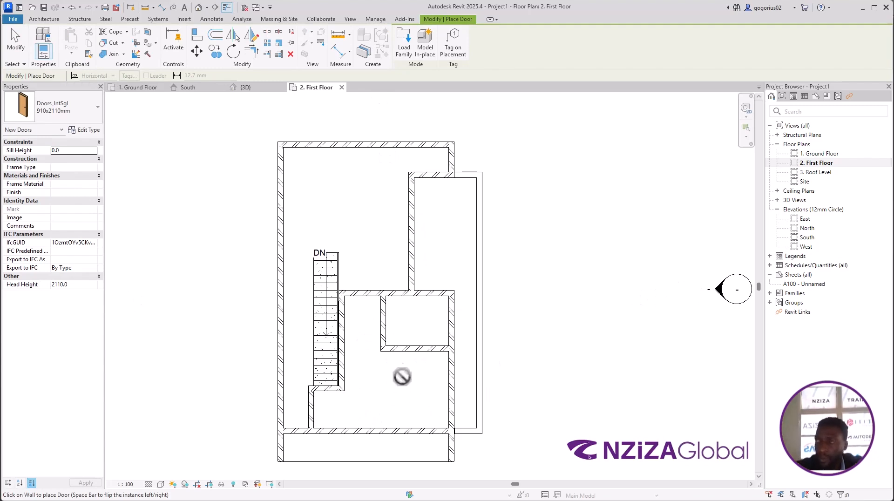
scroll(363, 297, "up", 2)
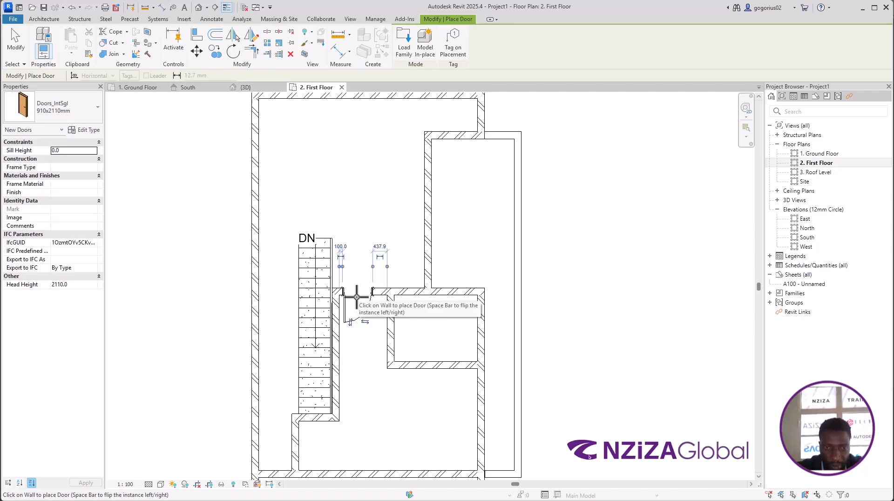
left_click(357, 294)
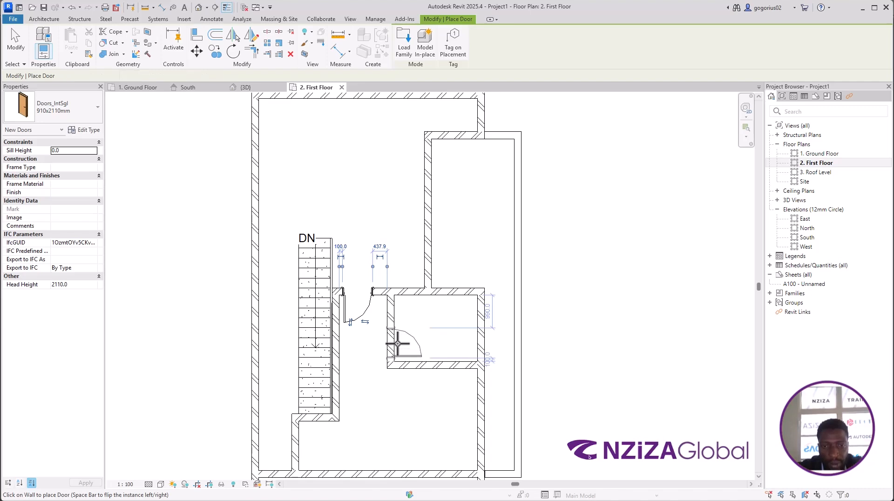
left_click(397, 343)
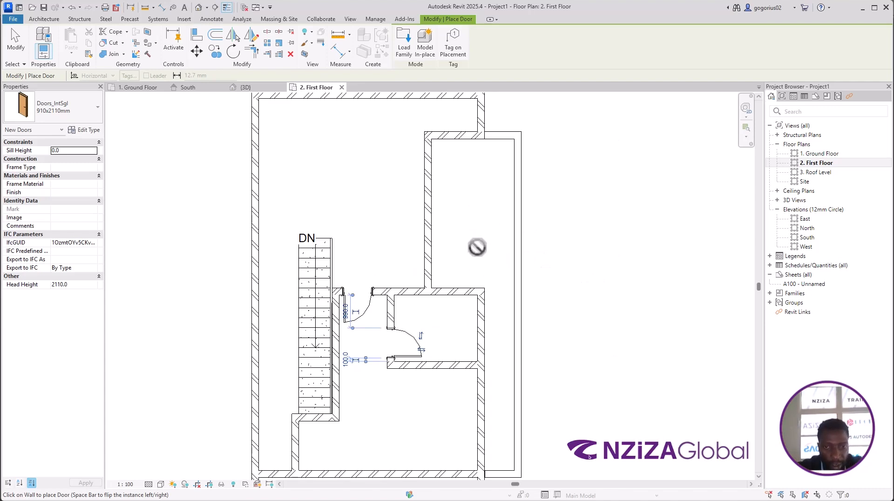
Step: Place the same door type in the terrace's west wall and, with its hinge side flipped, in the south wall, each about 200 mm from the adjoining wall
left_click(429, 268)
scroll(474, 180, "down", 4)
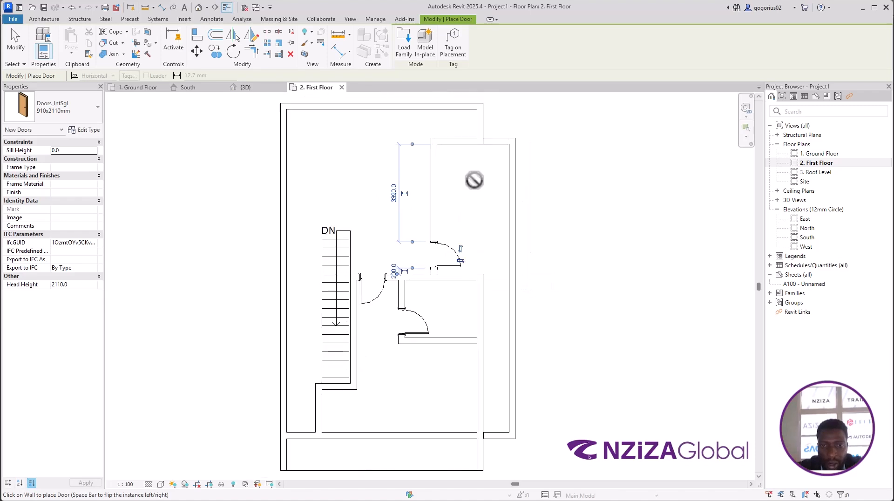
scroll(457, 366, "up", 3)
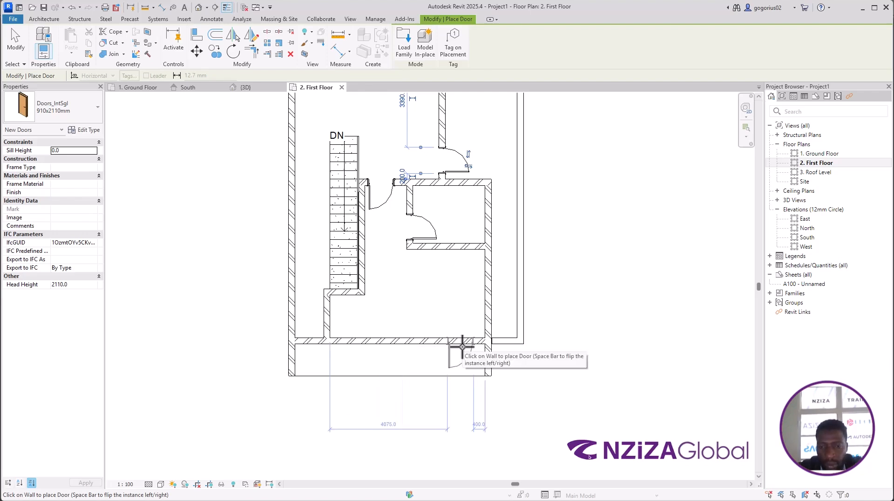
key("space")
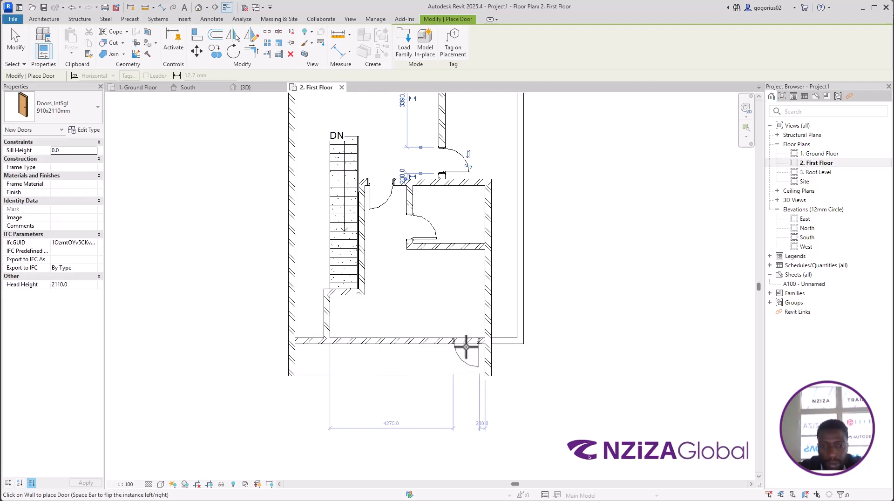
left_click(466, 346)
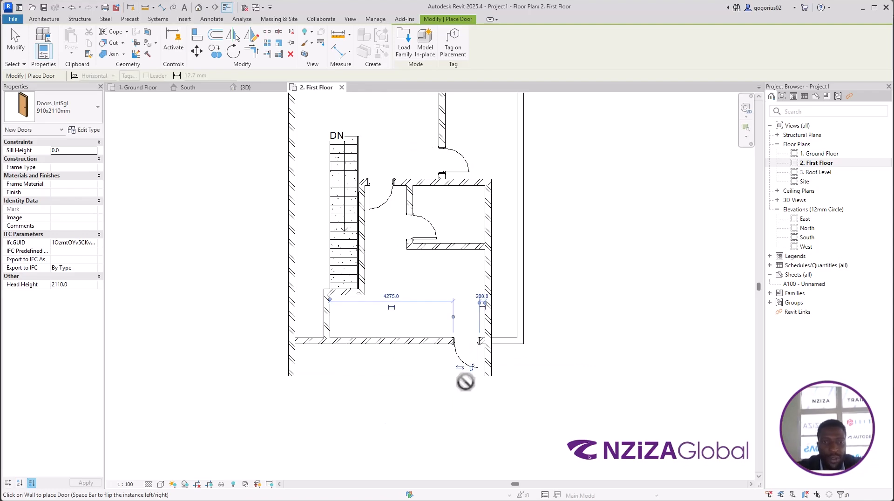
Step: End door placement on the first-floor plan
key("Escape")
key("Escape")
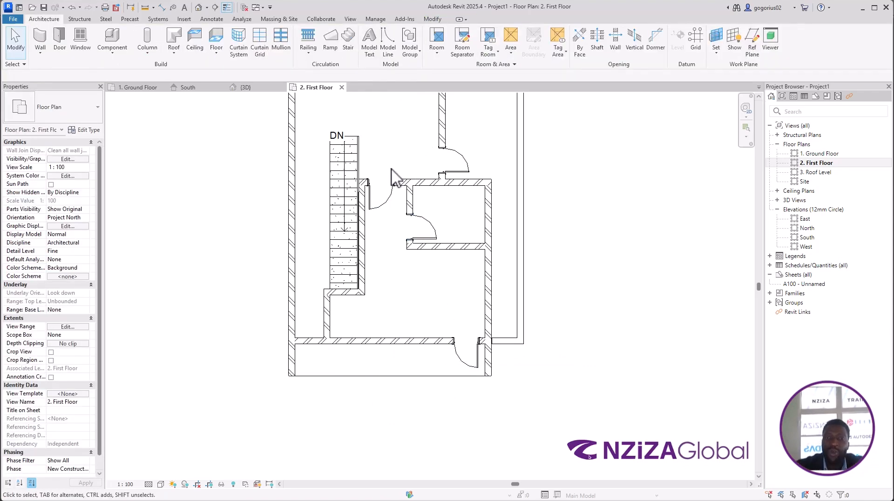
scroll(395, 191, "down", 3)
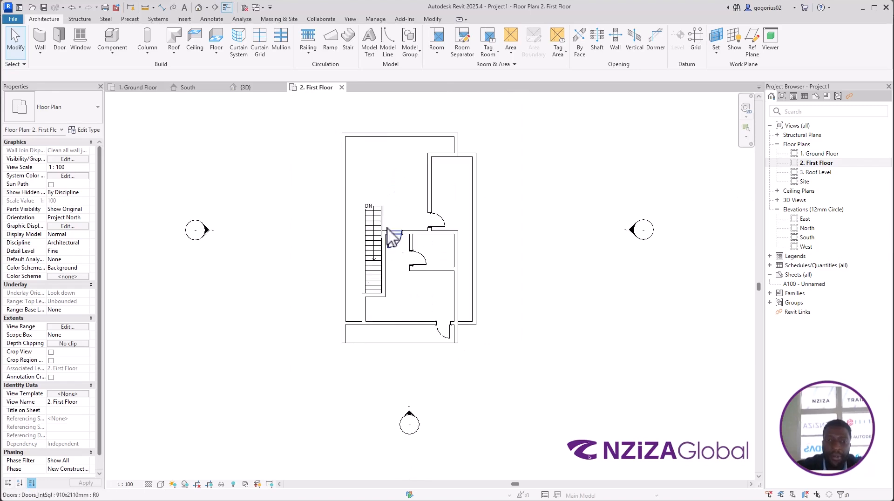
scroll(398, 233, "up", 2)
mouse_move(392, 214)
middle_mouse_down()
mouse_move(410, 226)
mouse_move(407, 243)
middle_mouse_up()
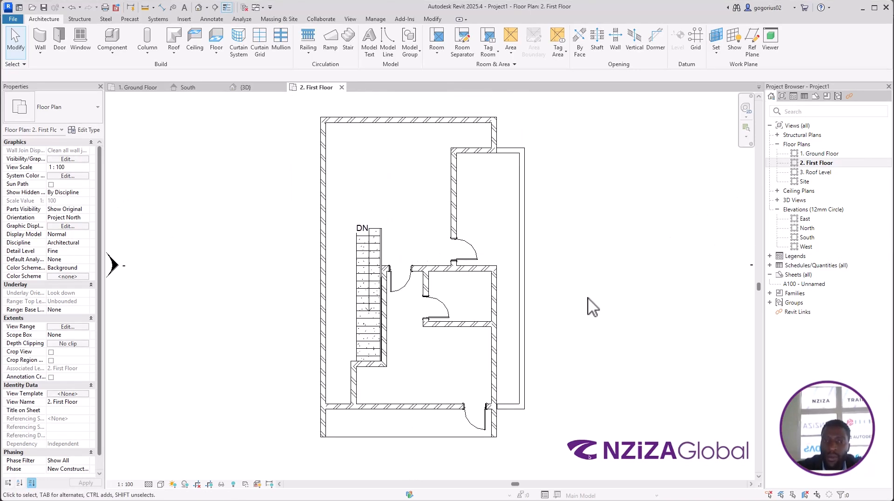
key("super")
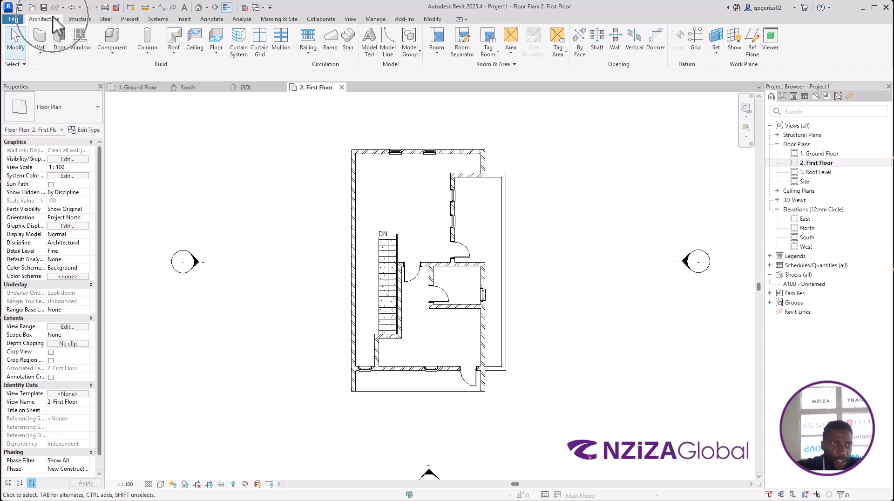
Step: Start a footprint roof on the 2. First Floor plan using the Roof_Generic-125mm type
left_click(174, 39)
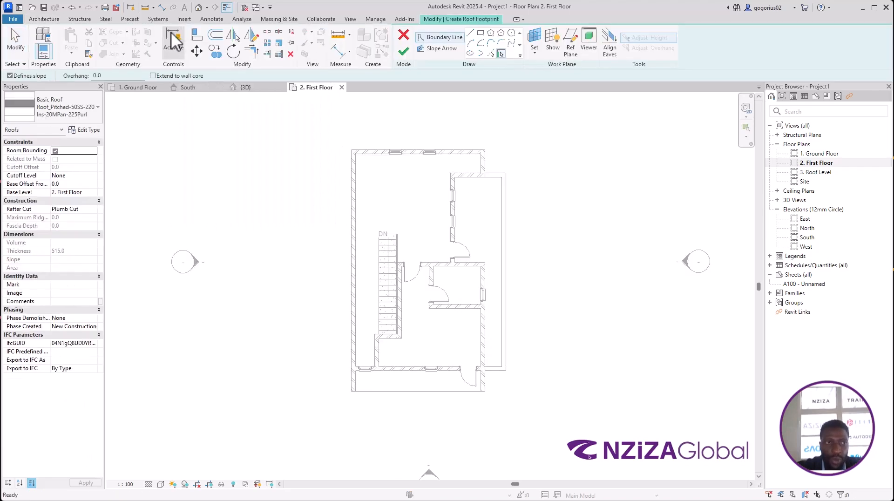
left_click(92, 106)
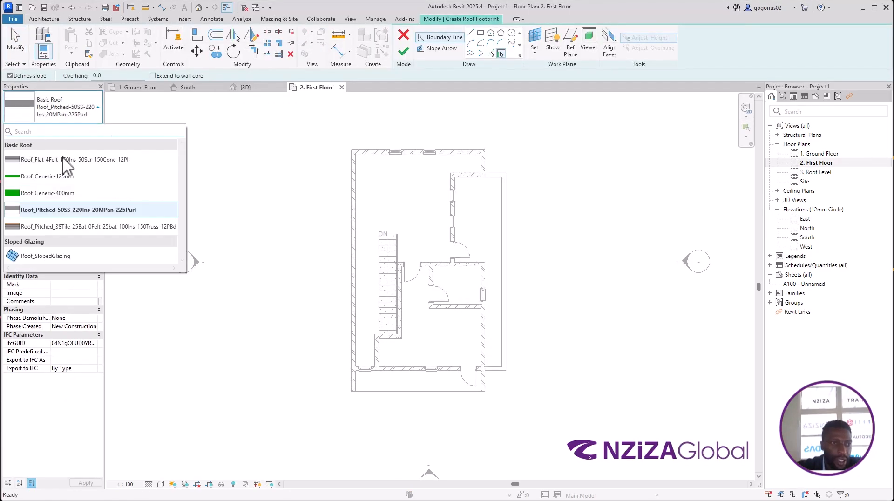
left_click(47, 176)
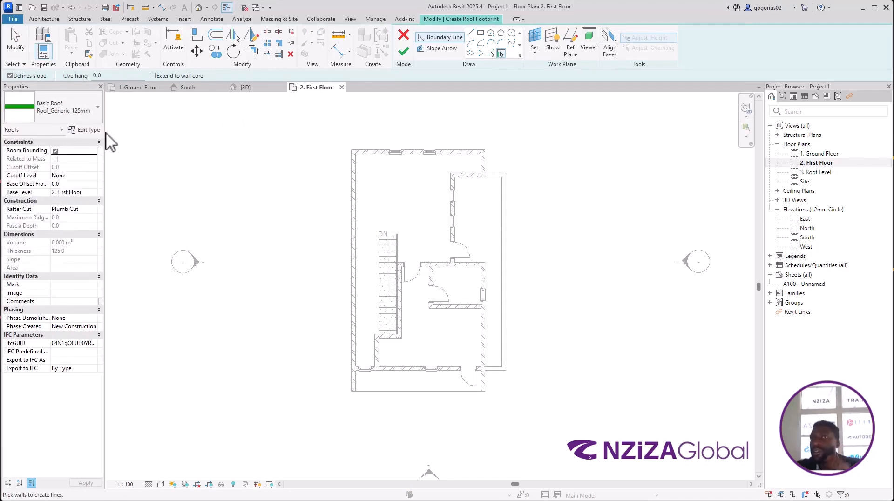
left_click(85, 116)
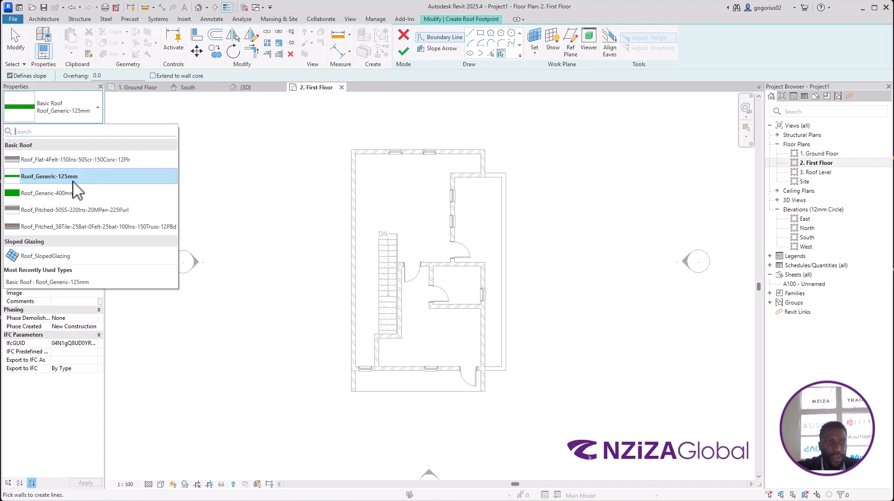
left_click(132, 177)
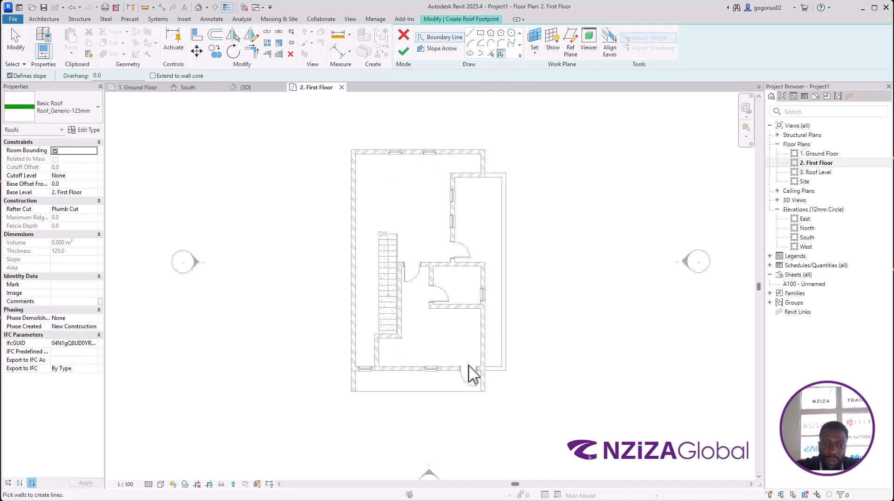
Step: Sketch straight roof boundary lines from the northwest outer corner along the north wall and around the recess on the east side
left_click(471, 33)
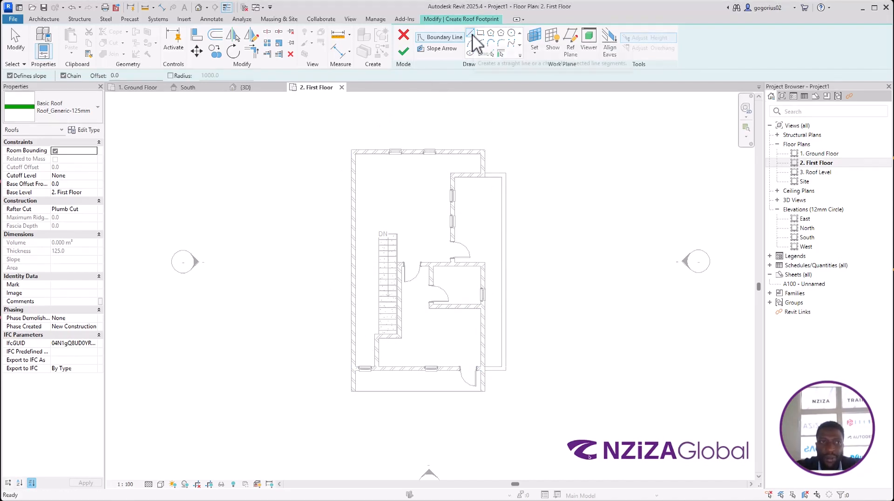
scroll(355, 150, "up", 2)
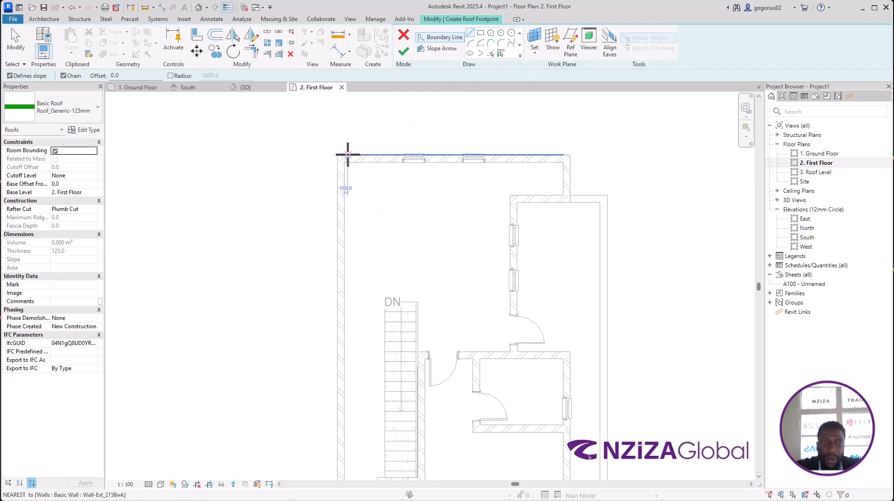
scroll(342, 153, "up", 1)
left_click(337, 155)
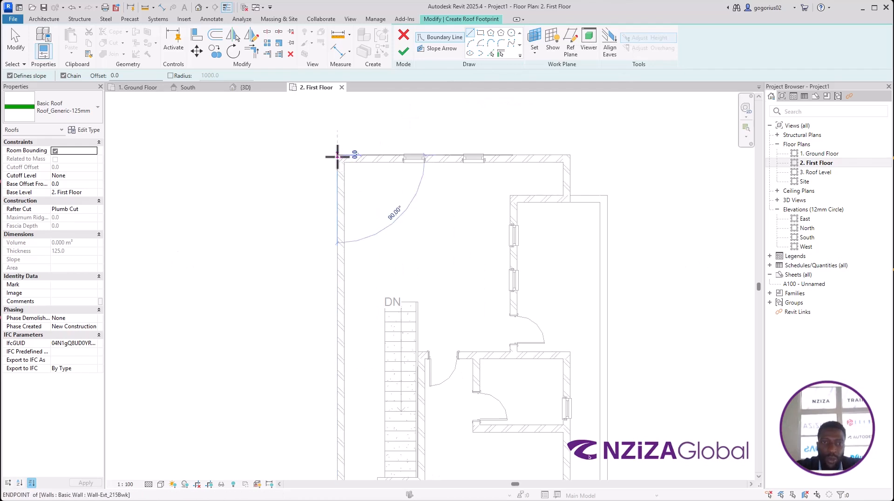
left_click(569, 154)
left_click(570, 202)
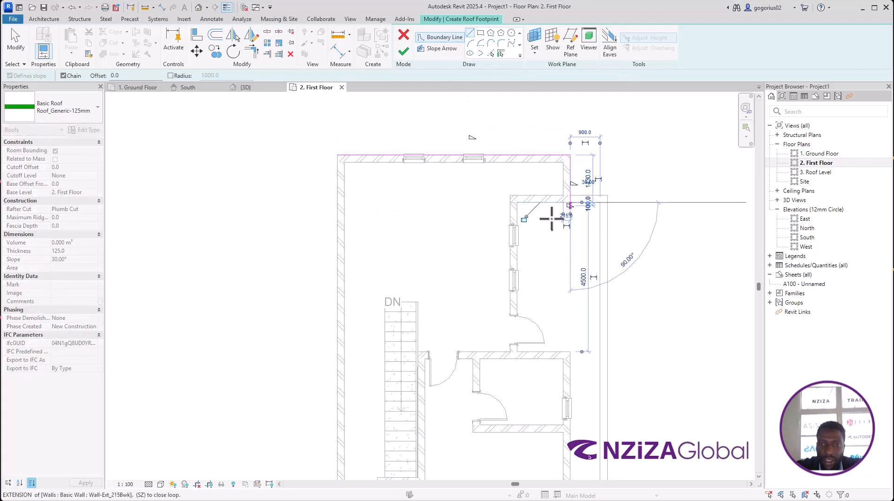
left_click(517, 202)
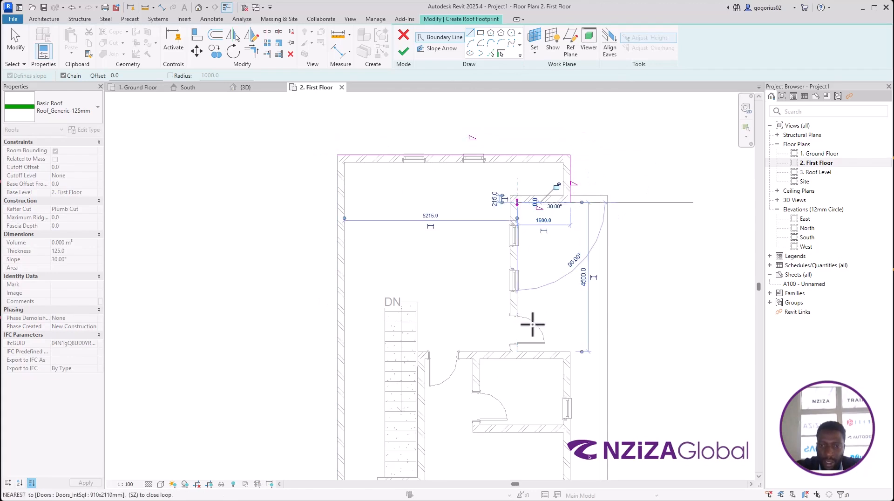
left_click(516, 351)
left_click(569, 346)
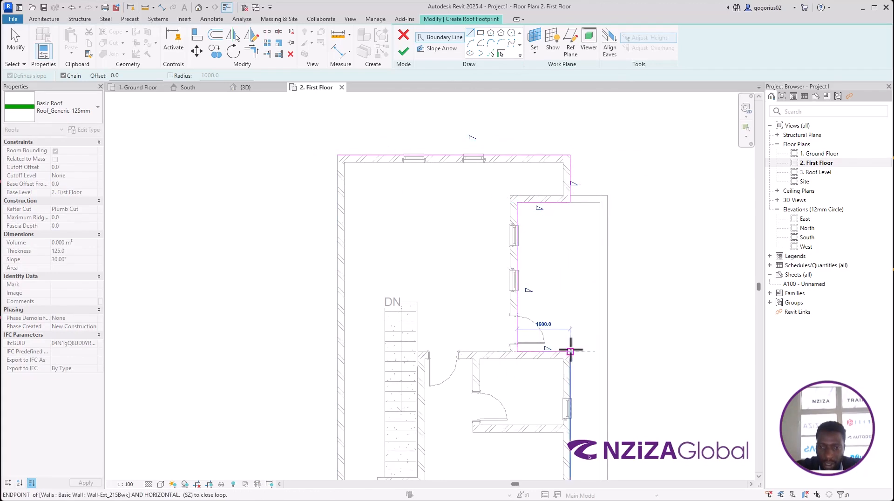
Step: Close the roof boundary along the lower east wall, the south balcony edge and the west wall back to the start corner
scroll(558, 235, "down", 3)
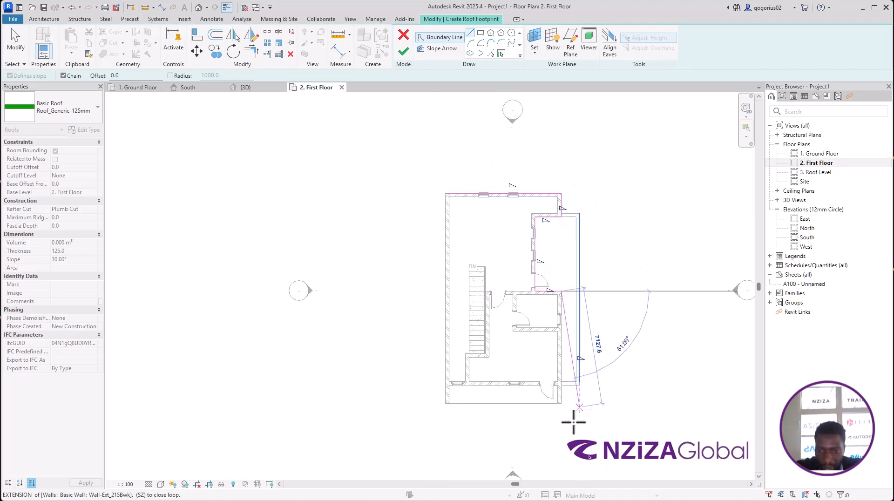
scroll(568, 406, "up", 3)
left_click(555, 397)
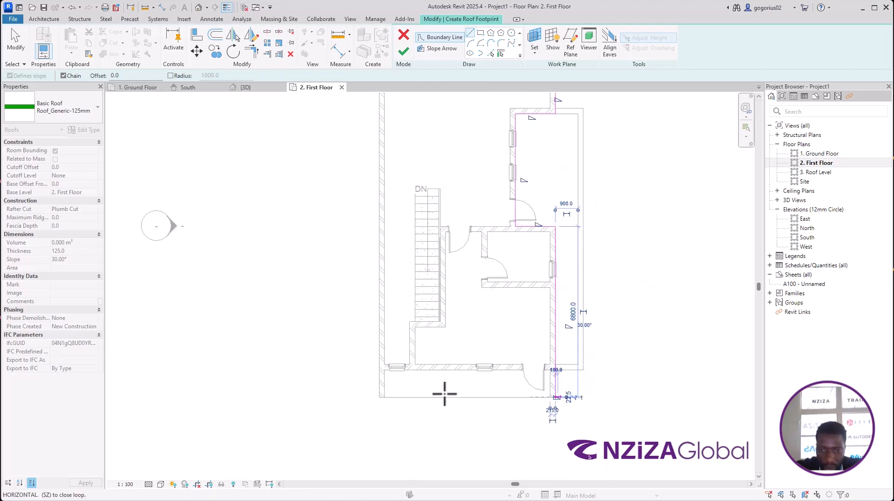
left_click(378, 397)
scroll(372, 409, "down", 3)
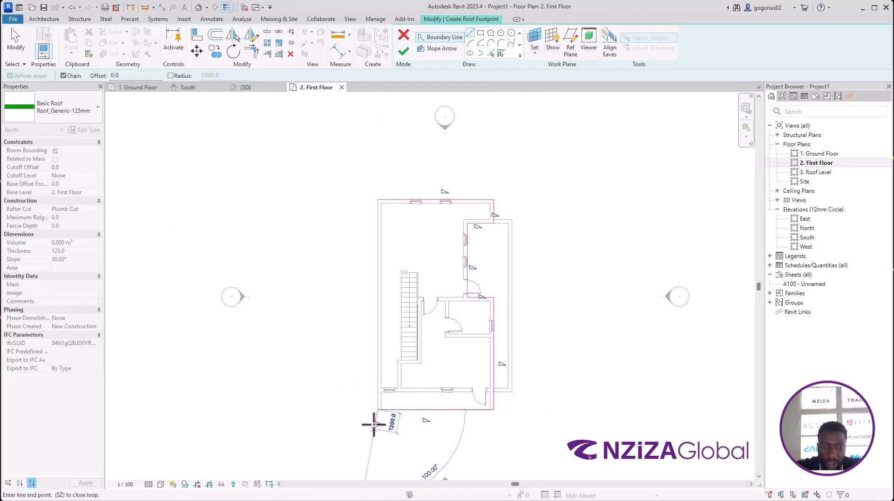
left_click(378, 200)
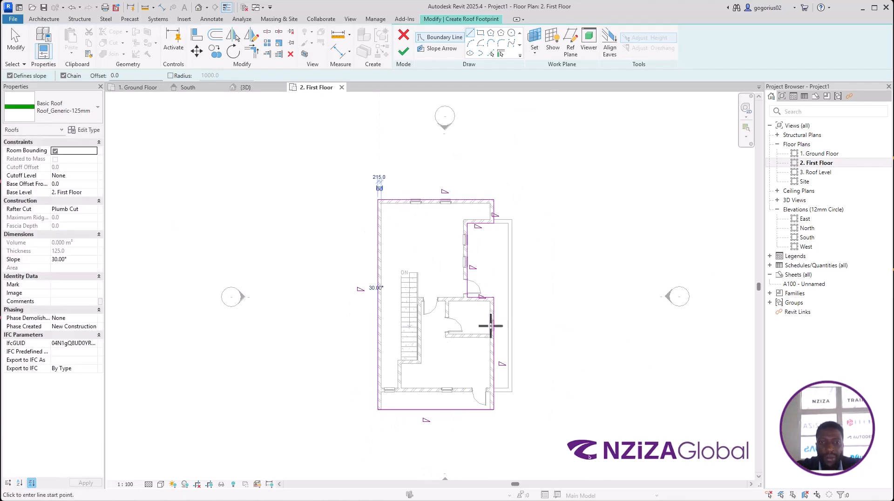
scroll(435, 371, "up", 1)
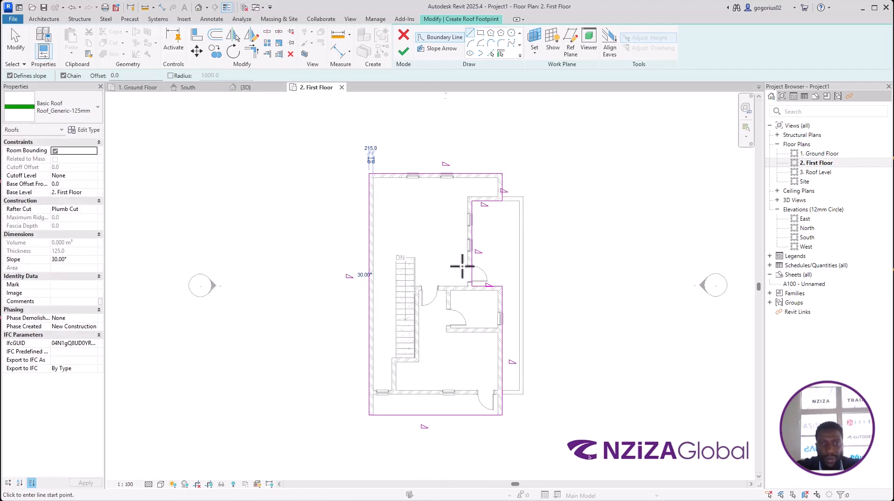
key("Escape")
key("Escape")
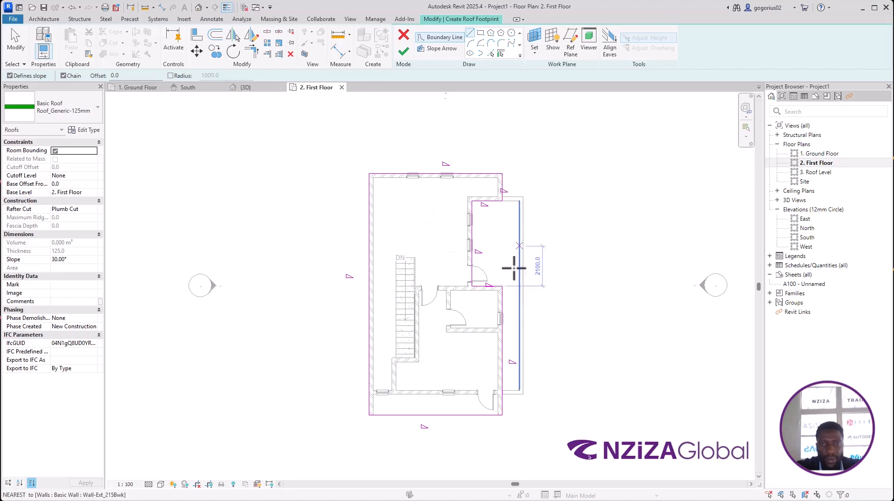
scroll(375, 403, "up", 1)
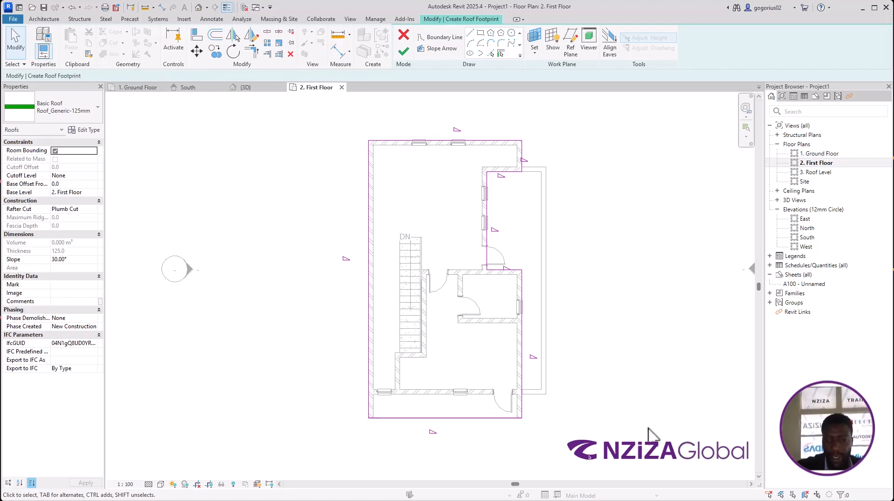
Step: Switch to the training curriculum PDF to check the roof shape in the reference house image, and return to Revit
key("super")
left_click(695, 492)
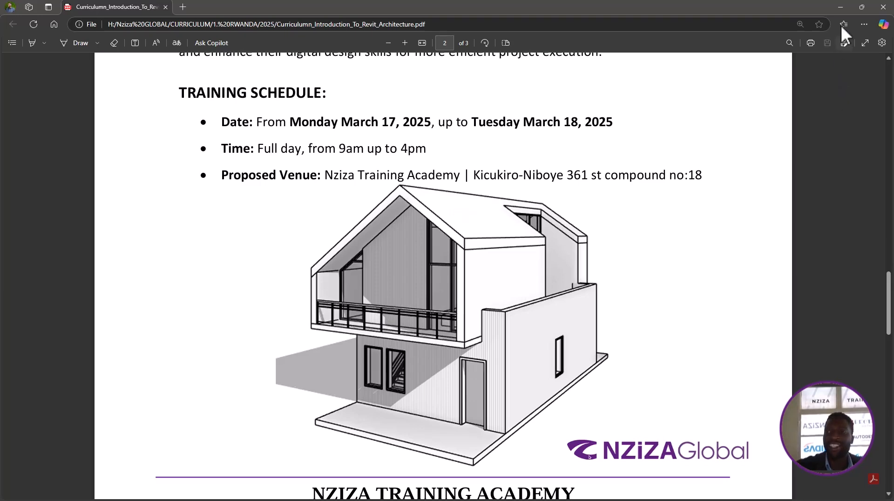
left_click(840, 8)
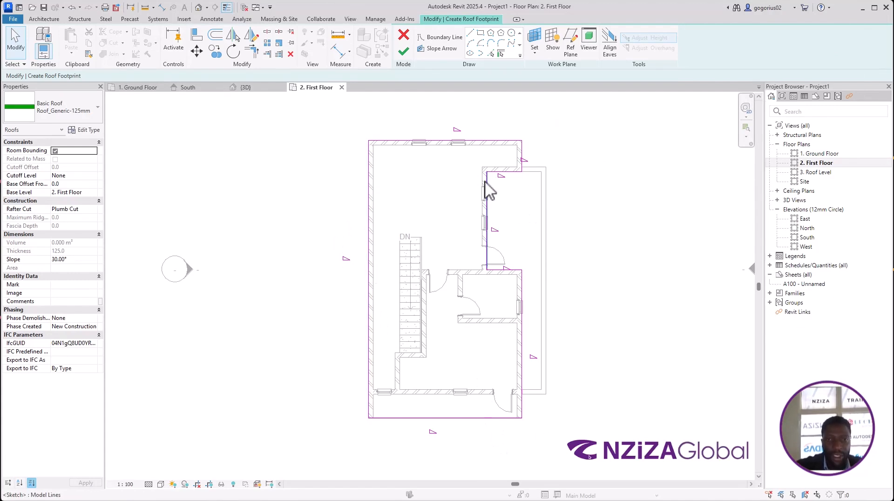
Step: Turn off Defines Slope for the north boundary line of the roof sketch
left_click(484, 141)
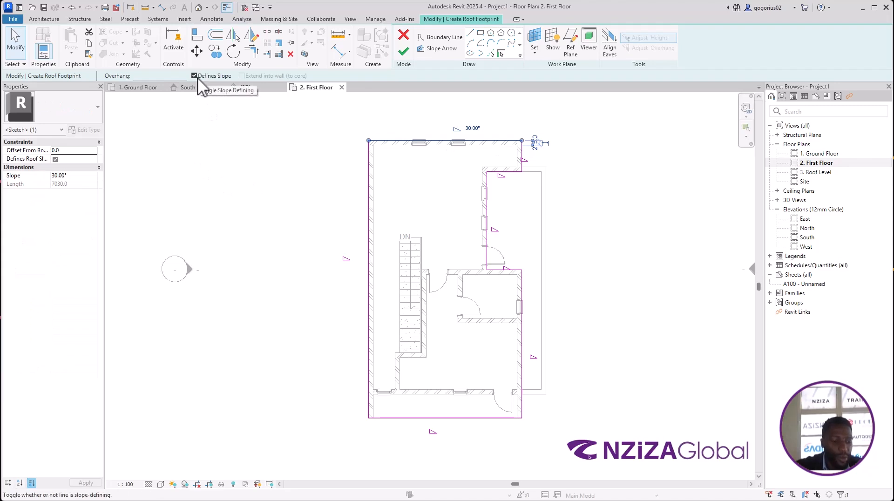
key("ctrl")
key("ctrl")
key("ctrl")
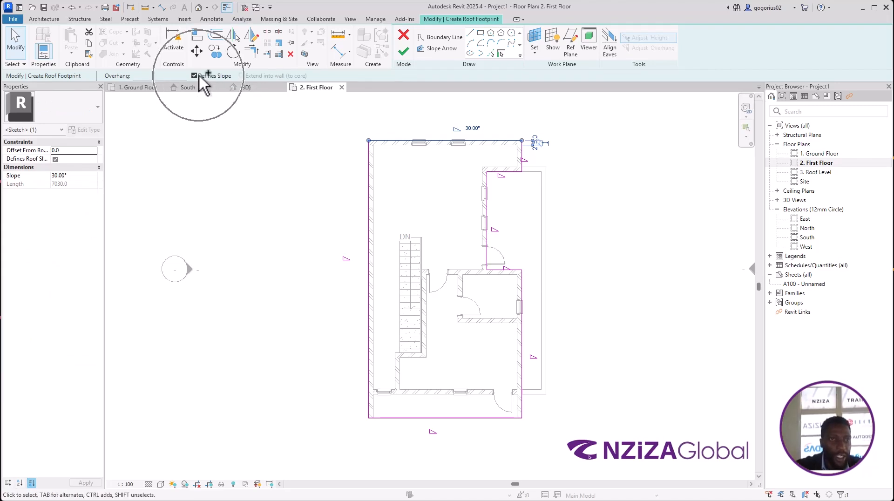
left_click(197, 75)
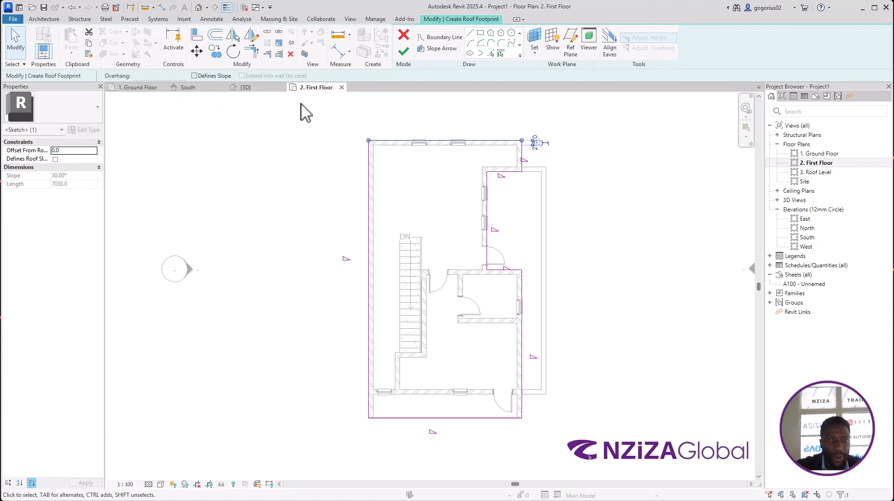
Step: Turn off Defines Slope for the three boundary lines around the east recess and for the south boundary line
left_click(512, 173)
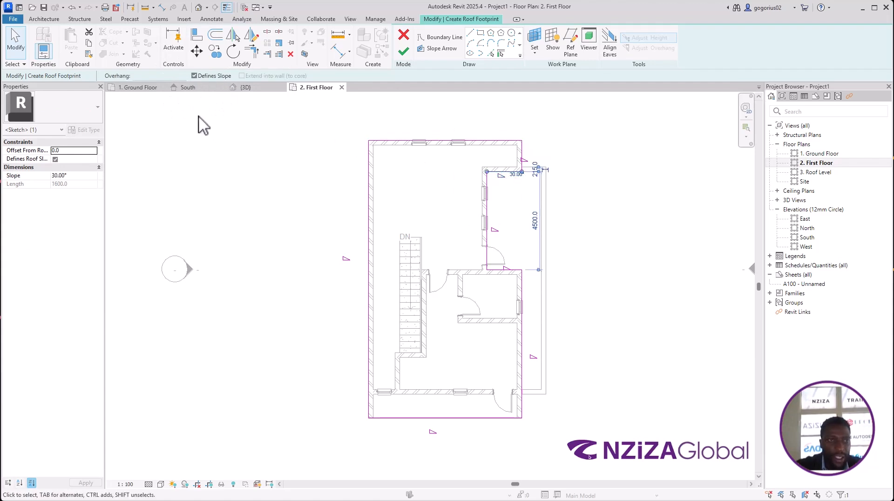
left_click(486, 220)
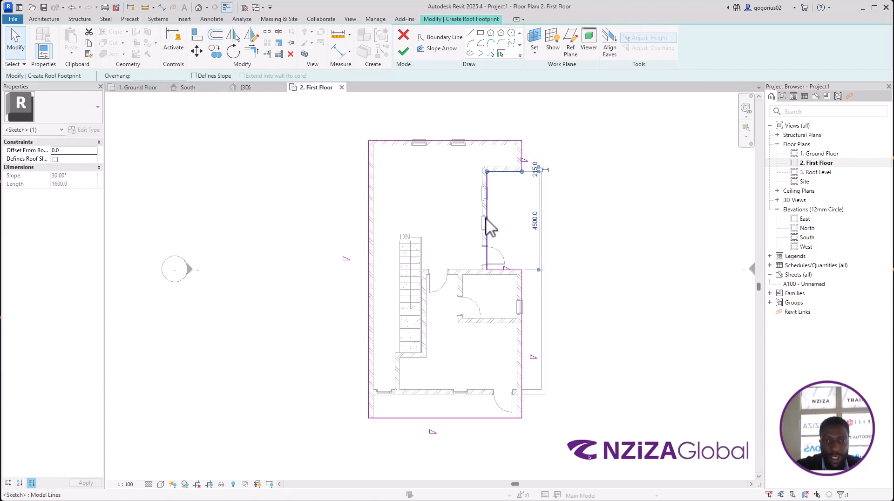
left_click(495, 270)
left_click(605, 236)
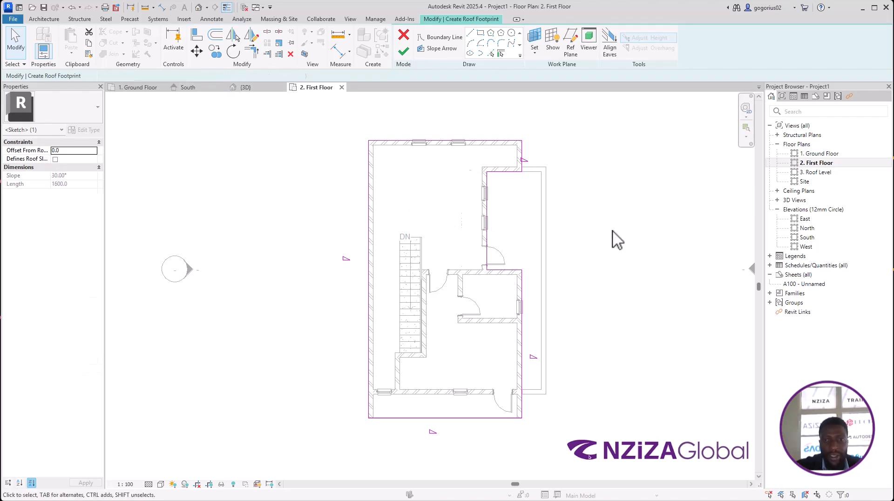
left_click(480, 417)
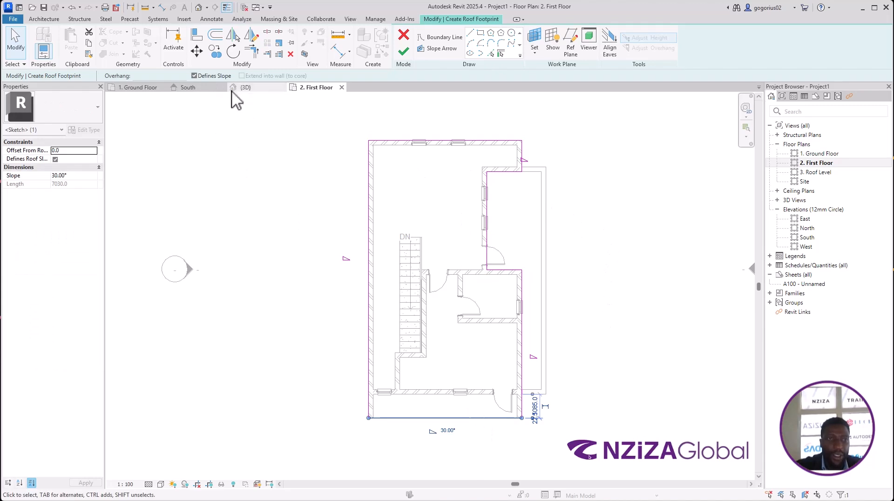
left_click(588, 195)
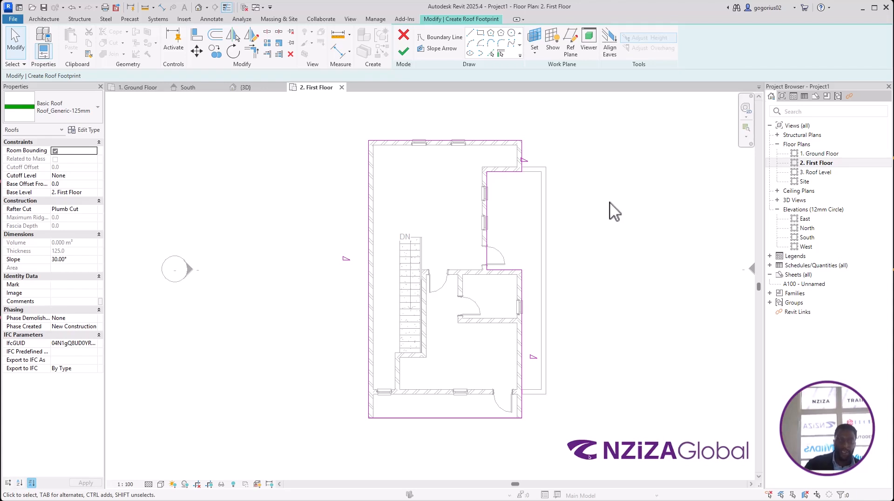
scroll(440, 138, "up", 2)
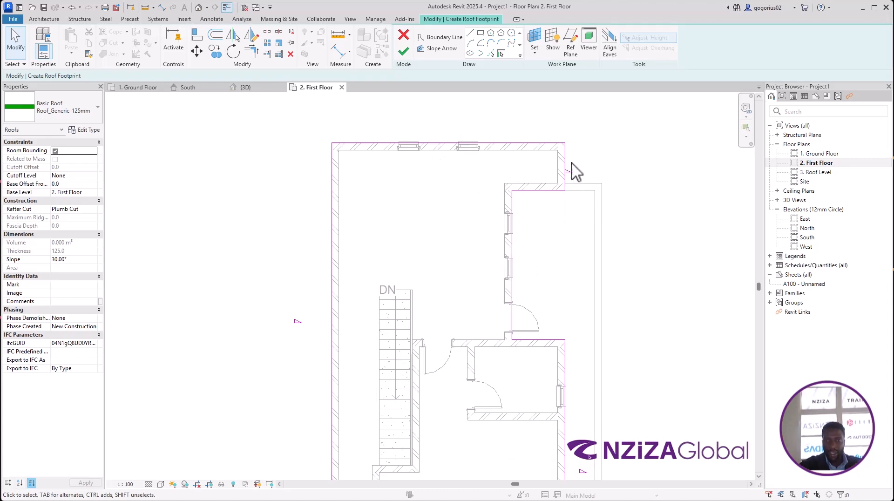
scroll(568, 175, "down", 1)
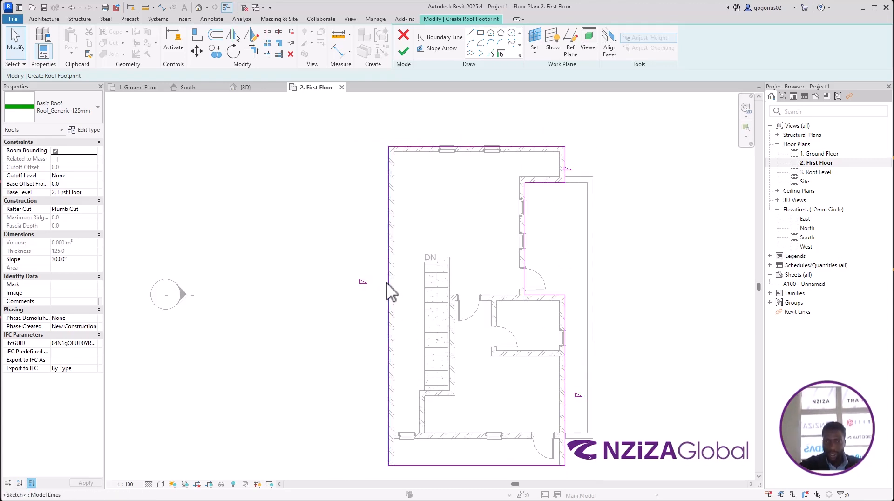
key("ctrl")
key("Tab")
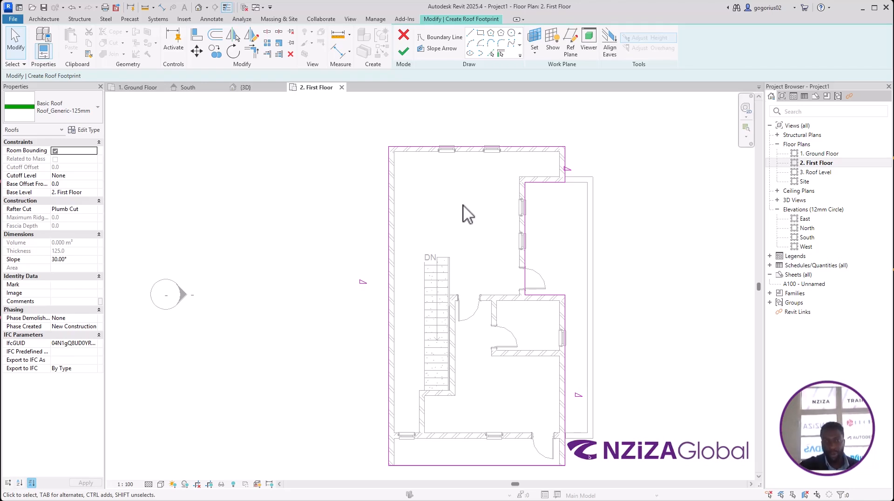
Step: Check the slope setting of the west boundary line and finish the roof footprint sketch
left_click(390, 191)
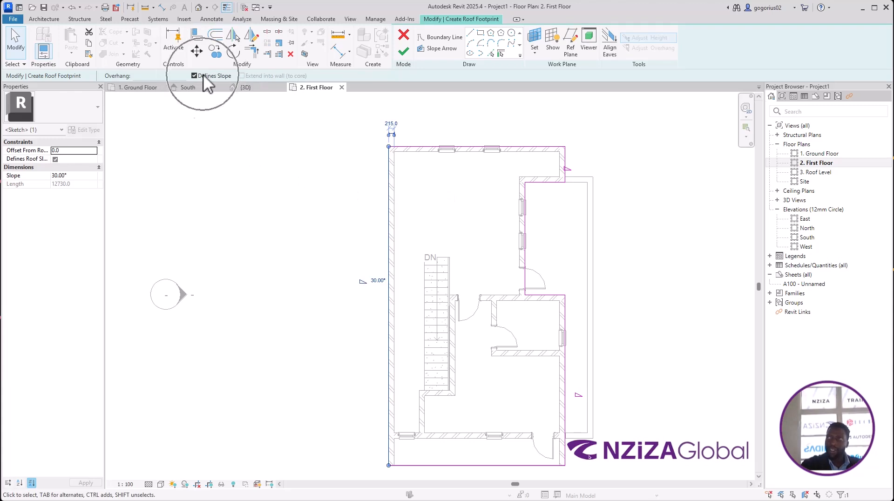
left_click(340, 242)
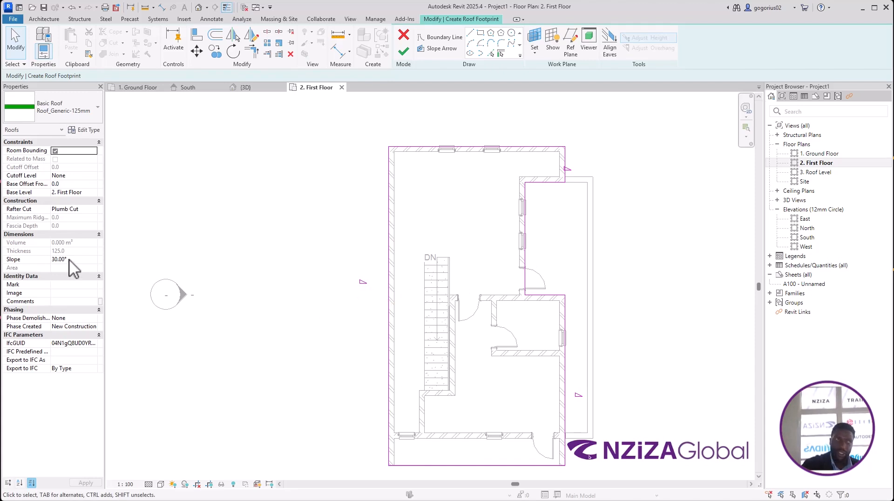
left_click(404, 51)
left_click(305, 184)
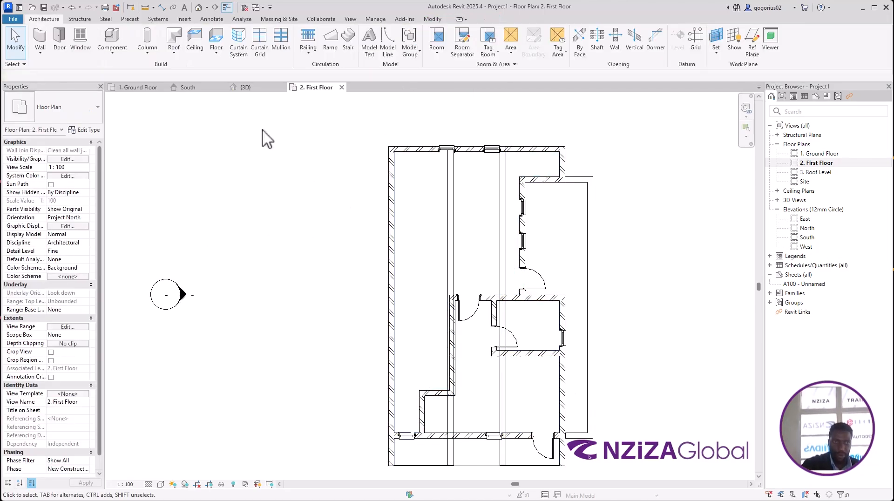
Step: In the 3D view, set the new roof's base level to 3. Roof Level
left_click(256, 90)
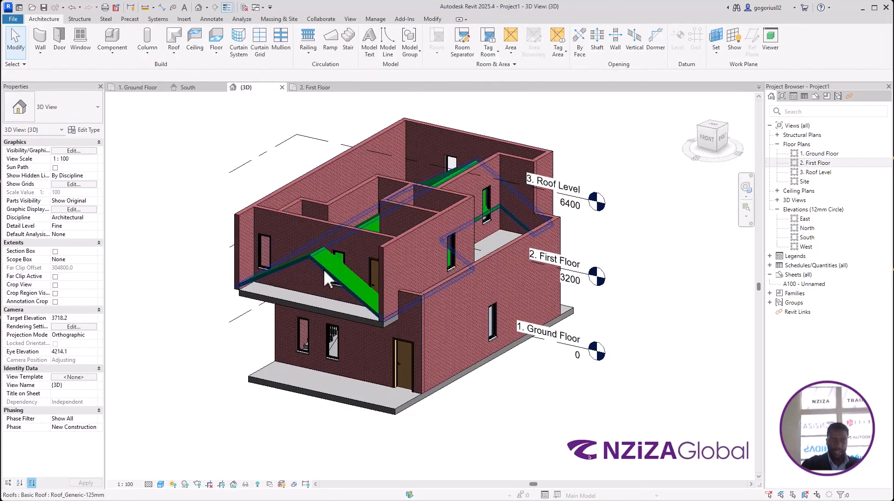
left_click(324, 270)
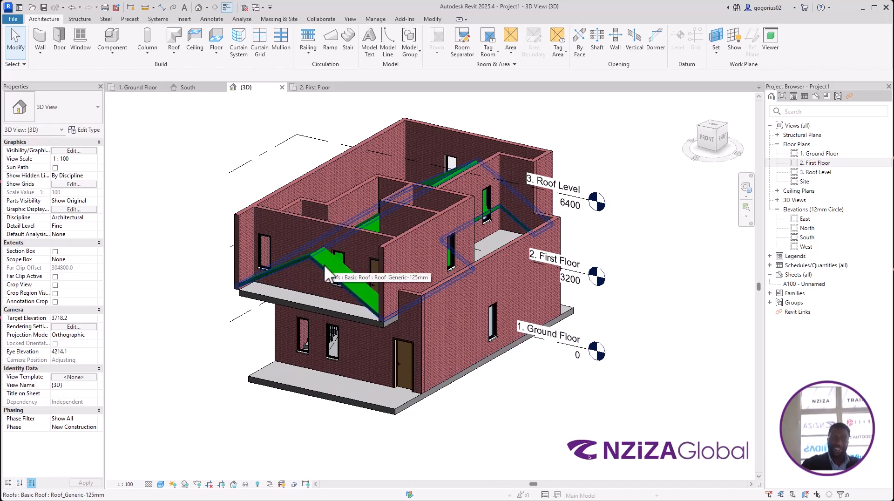
left_click(323, 264)
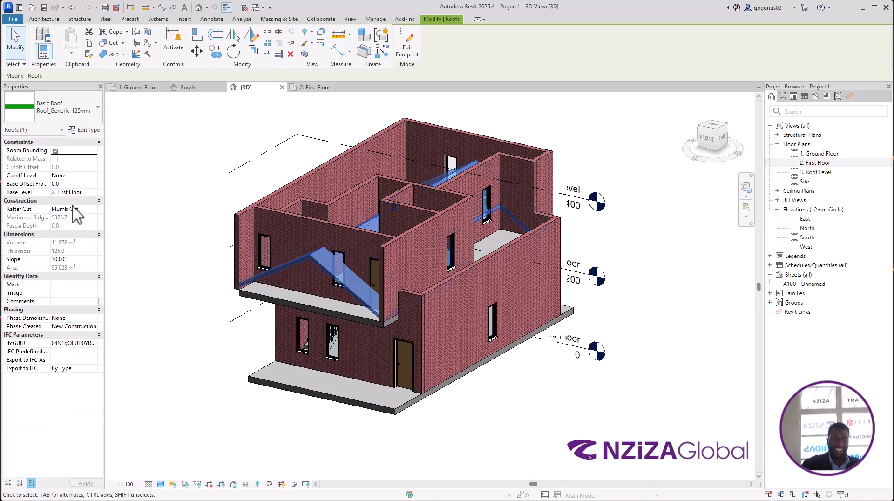
left_click(91, 192)
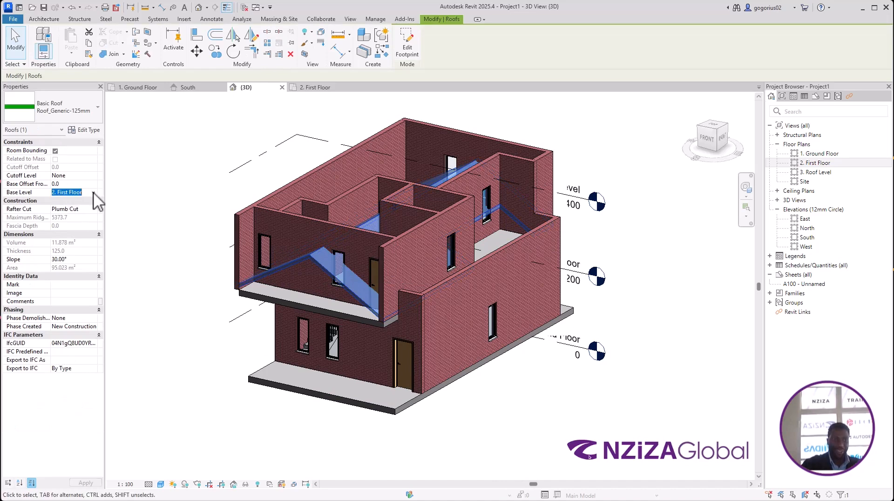
left_click(93, 192)
left_click(84, 215)
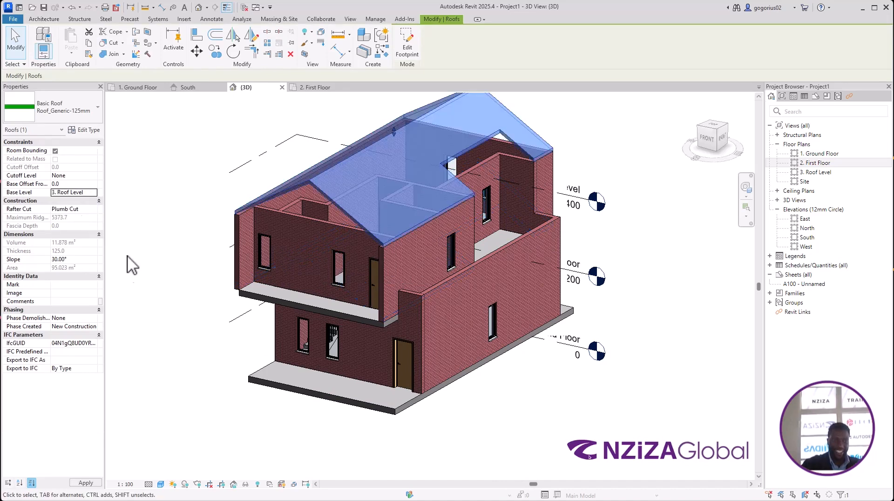
left_click(160, 423)
Step: Examine the raised gable roof from an angle and straight from the front in the 3D view
scroll(515, 395, "down", 2)
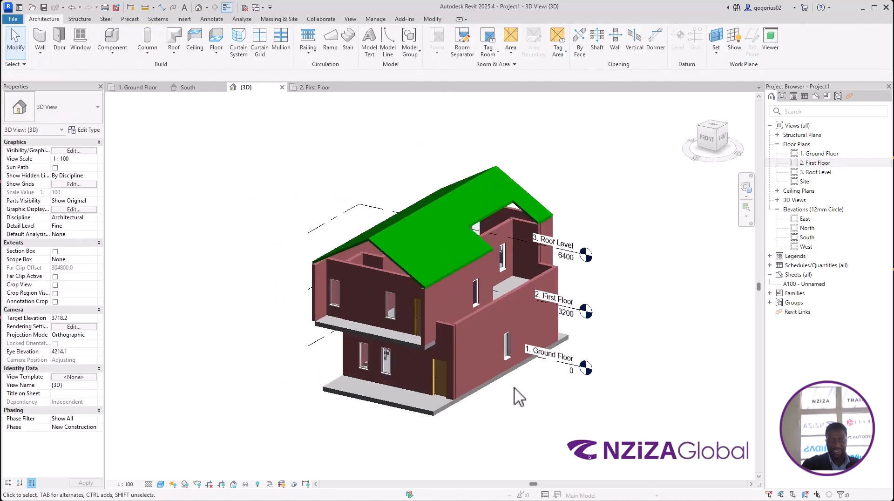
middle_click_drag(457, 305, 535, 266, "shift")
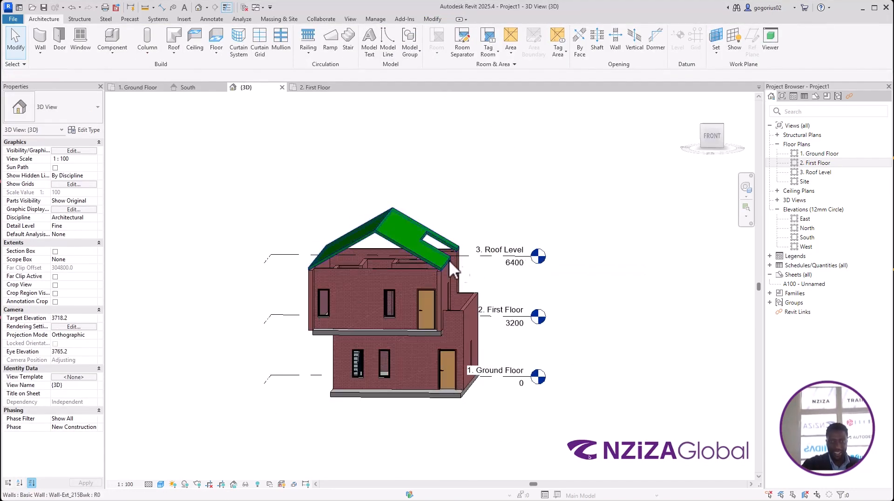
scroll(426, 256, "up", 3)
middle_click_drag(387, 292, 419, 298, "shift")
scroll(540, 340, "down", 1)
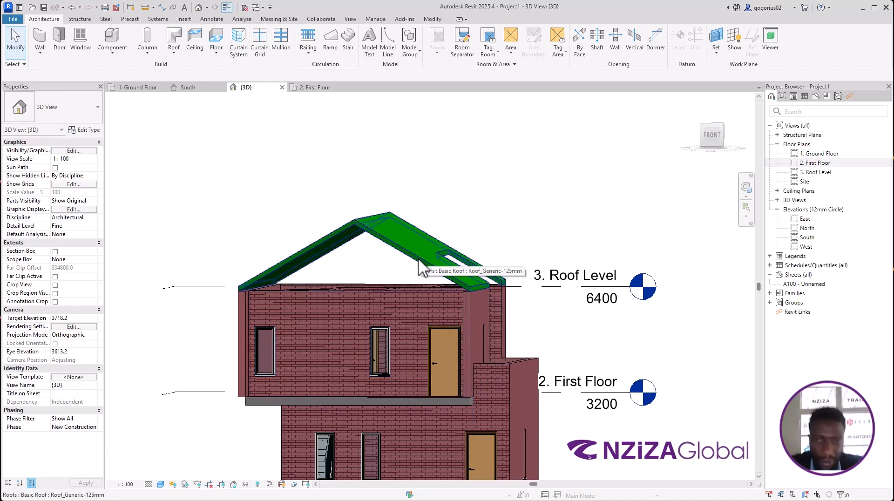
left_click(713, 134)
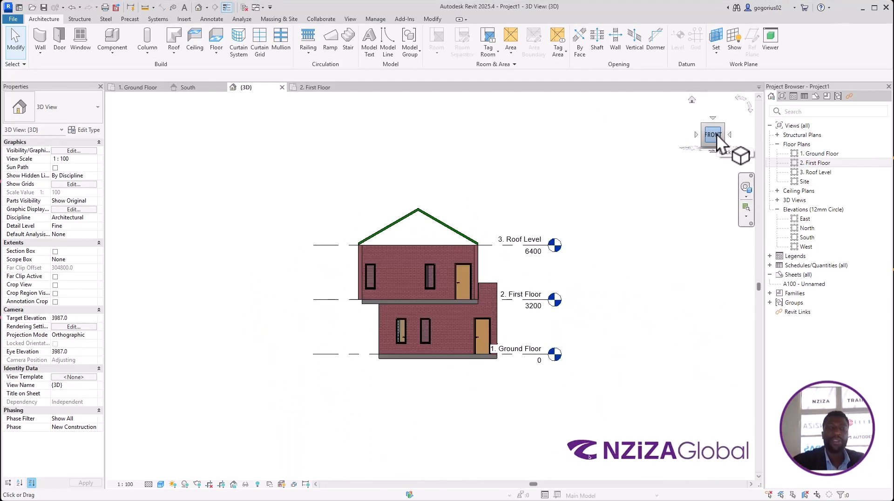
scroll(400, 242, "up", 3)
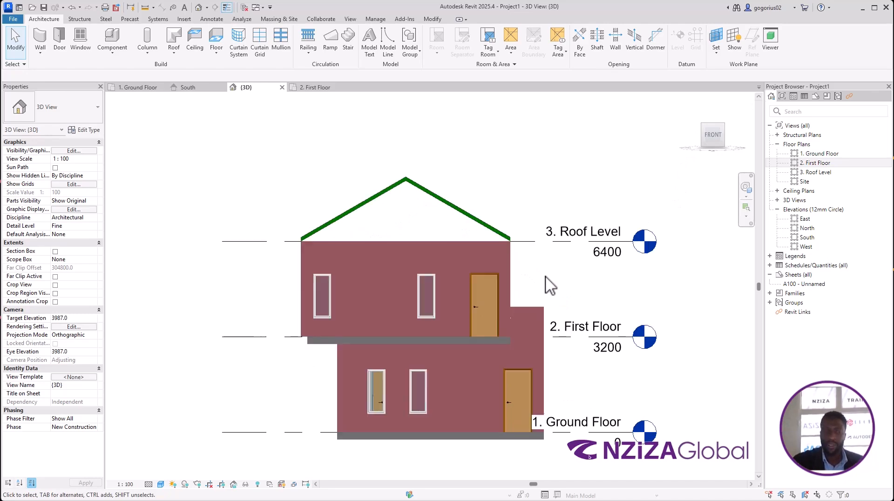
scroll(549, 285, "up", 1)
key("super")
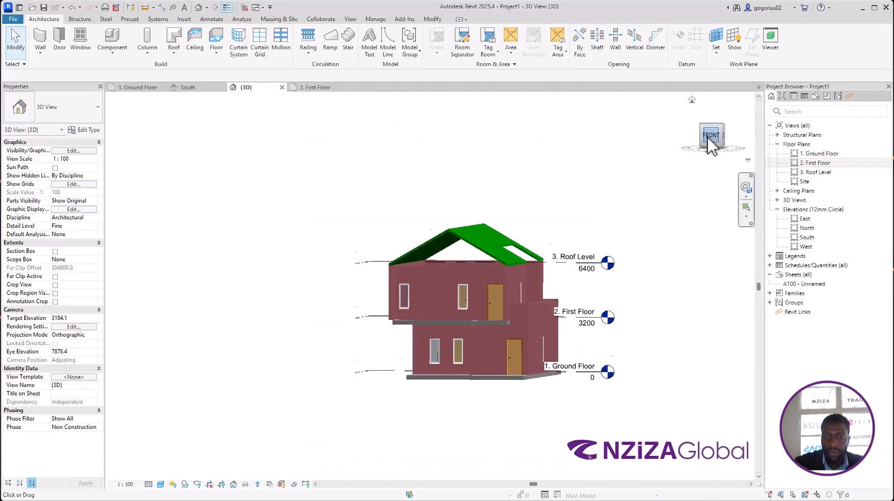
left_click(709, 135)
scroll(409, 253, "up", 2)
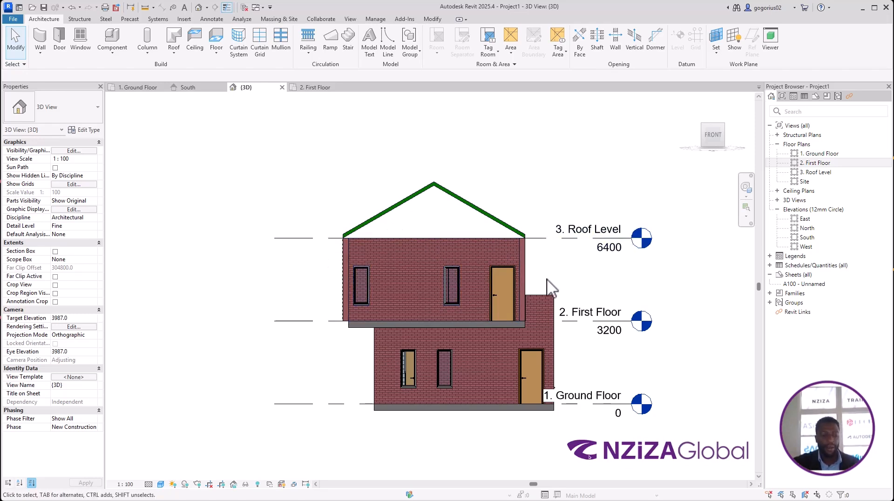
Step: Switch to the training curriculum PDF to compare the roof with the reference house image, and return to Revit
key("super")
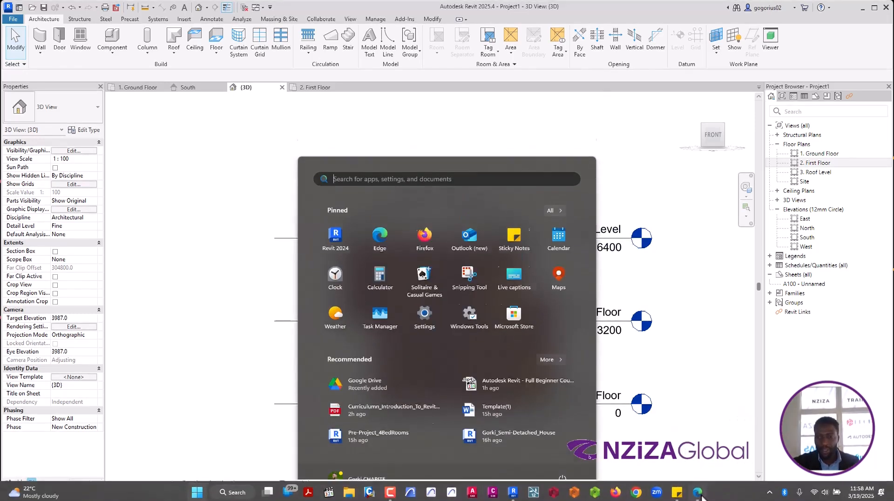
left_click(698, 492)
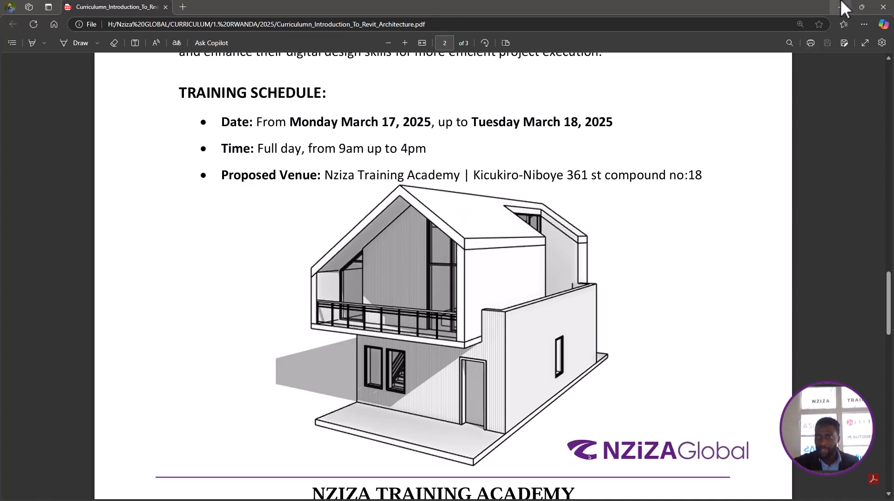
left_click(842, 2)
scroll(526, 226, "up", 2)
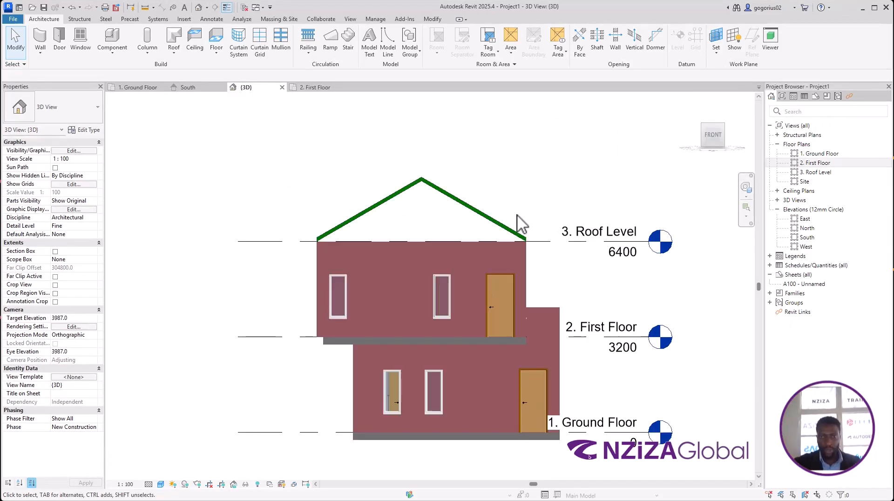
middle_click_drag(578, 268, 582, 293, "shift")
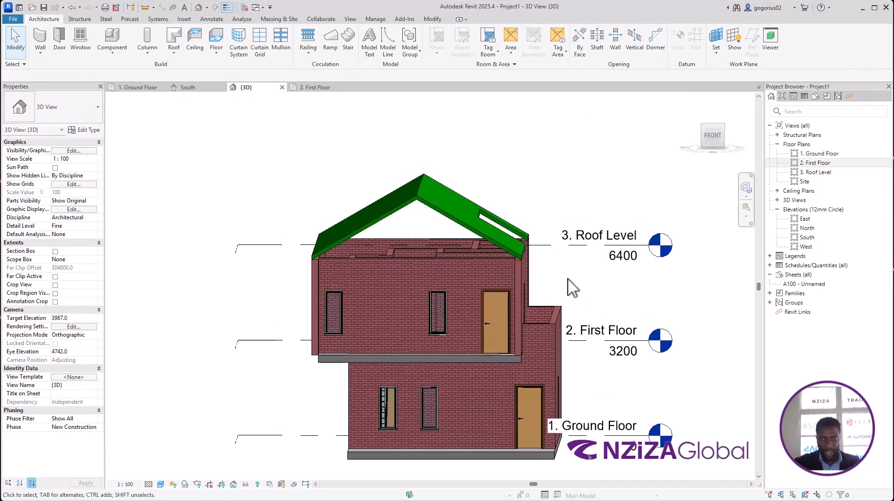
left_click(467, 230)
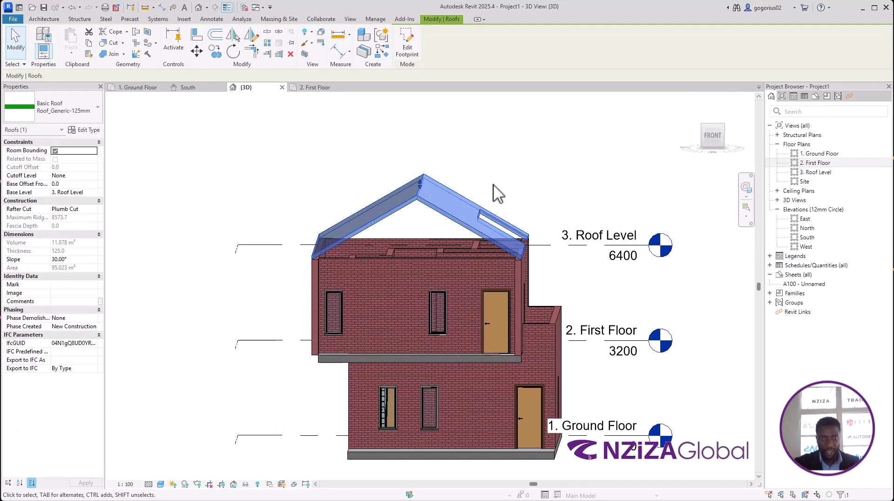
left_click(407, 51)
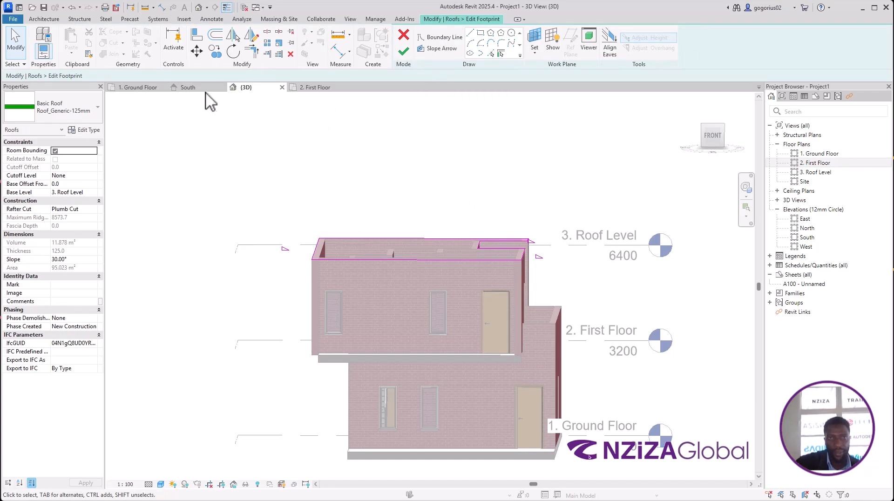
left_click(298, 89)
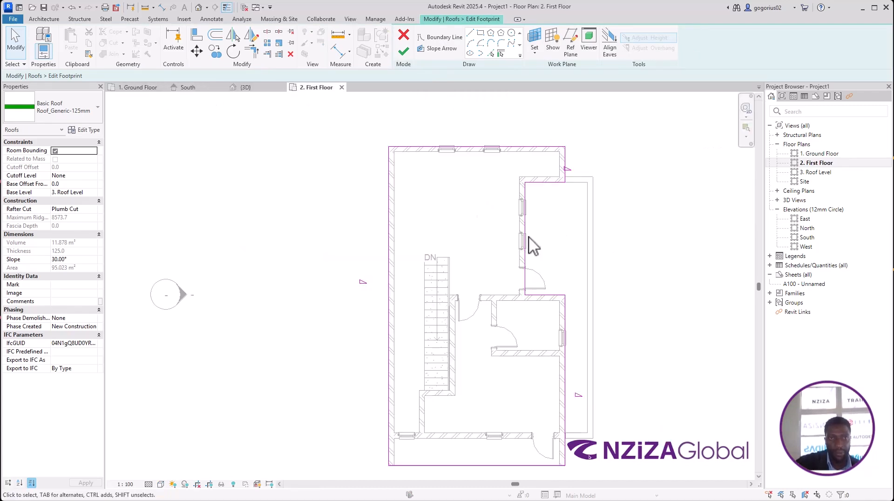
scroll(444, 213, "down", 1)
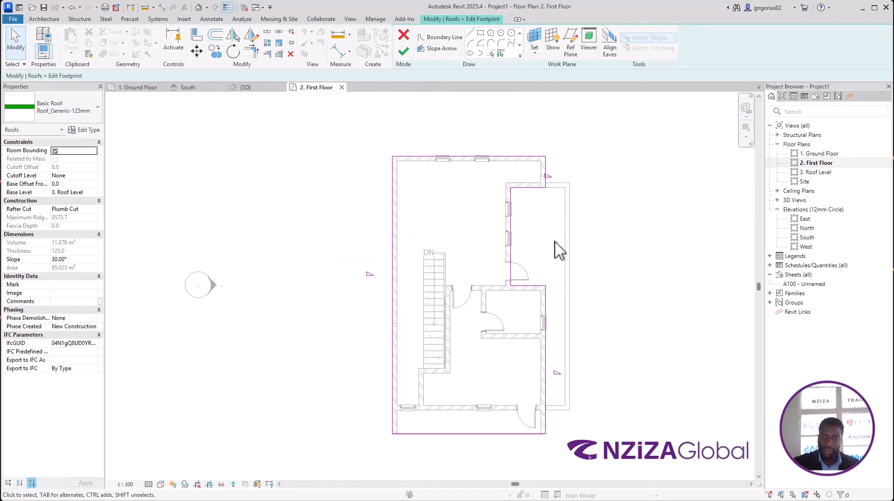
left_click(548, 344)
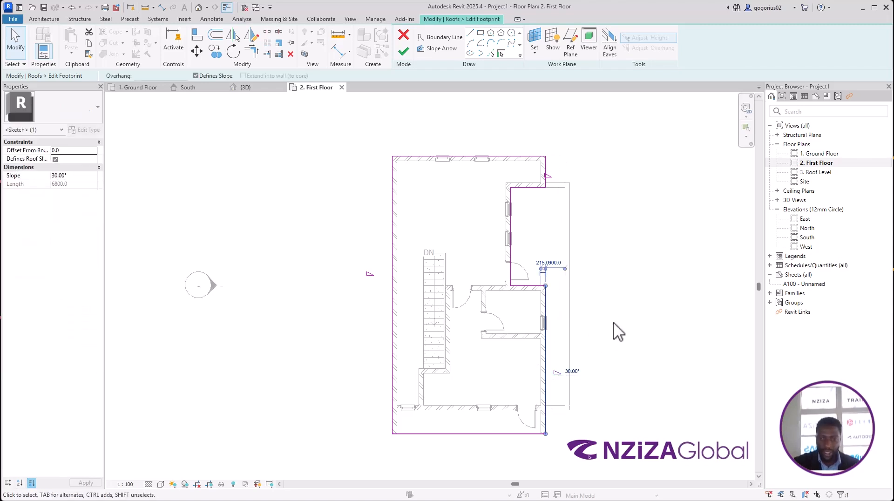
left_click(546, 171, "ctrl")
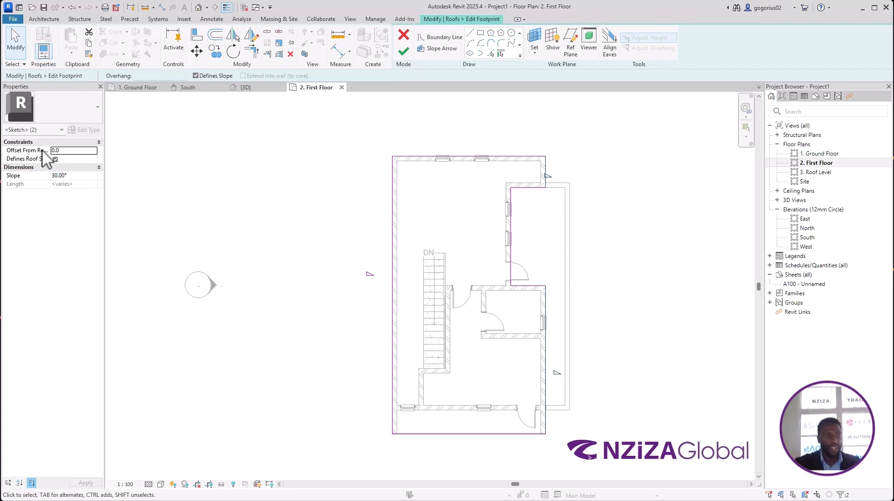
key("ctrl")
key("ctrl")
key("ctrl")
key("ctrl")
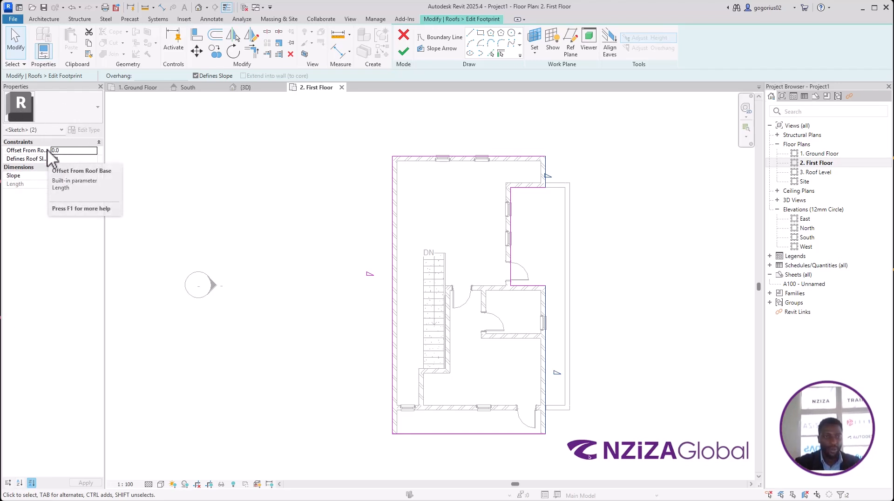
key("ctrl")
key("ctrl")
key("ctrl")
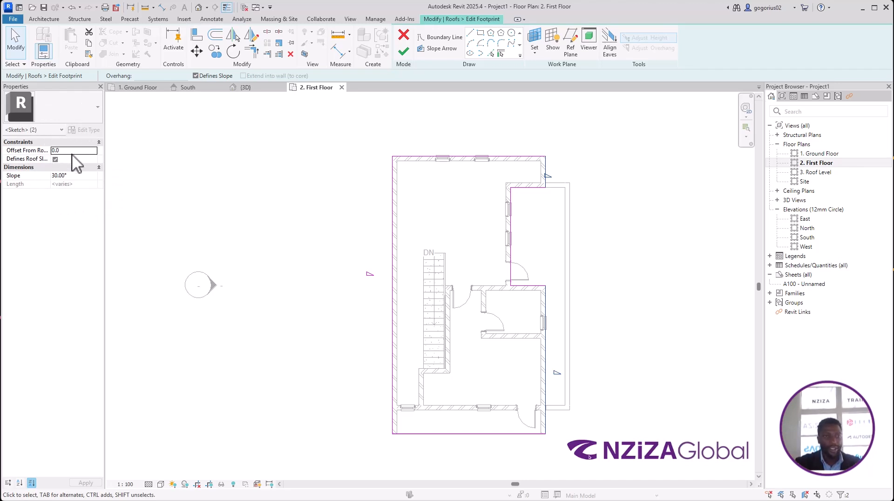
left_click(403, 52)
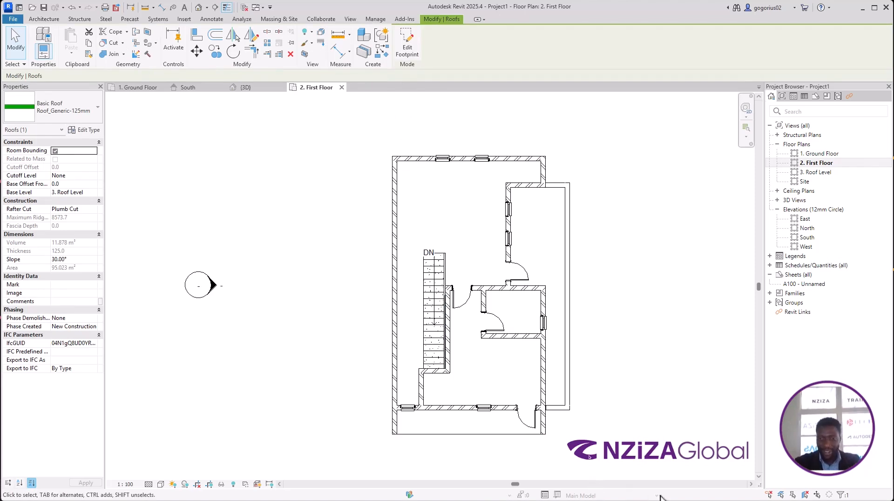
Step: Recheck the east side of the roof in the curriculum PDF's house image and go back to the Revit model
key("super")
left_click(703, 496)
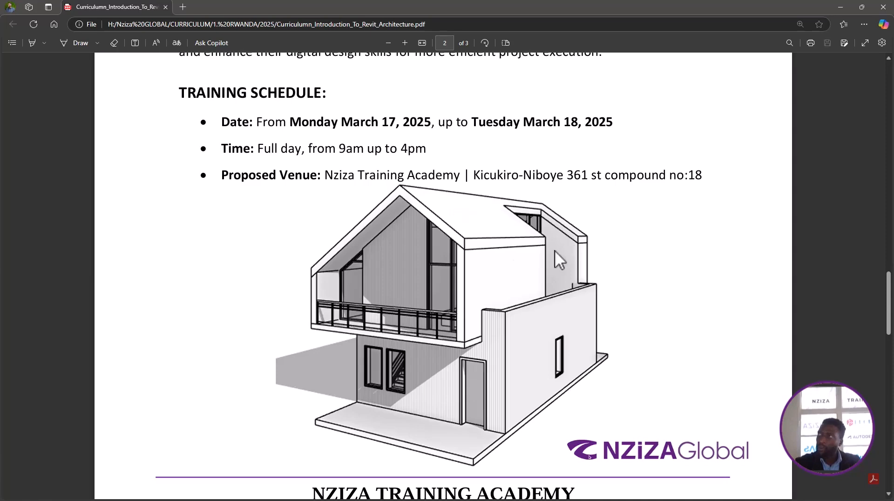
left_click(841, 7)
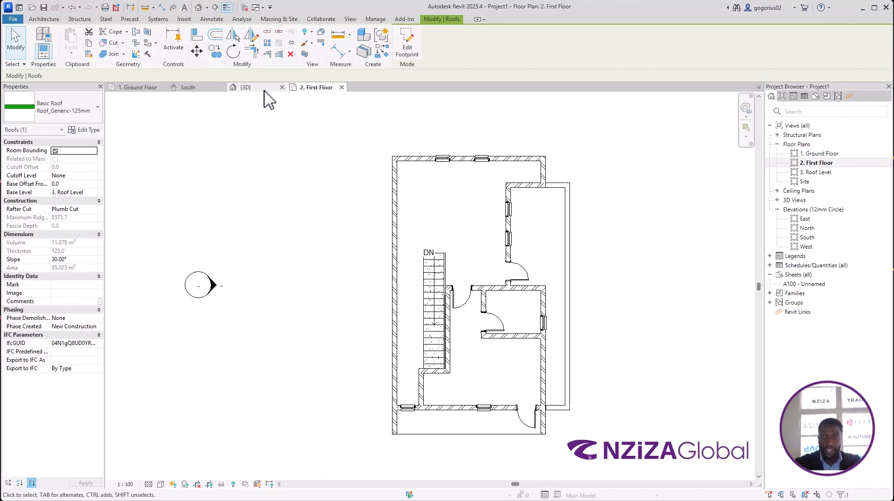
Step: Open the gable roof's footprint for editing in the First Floor plan and identify its two east slope-defining boundary lines
left_click(265, 92)
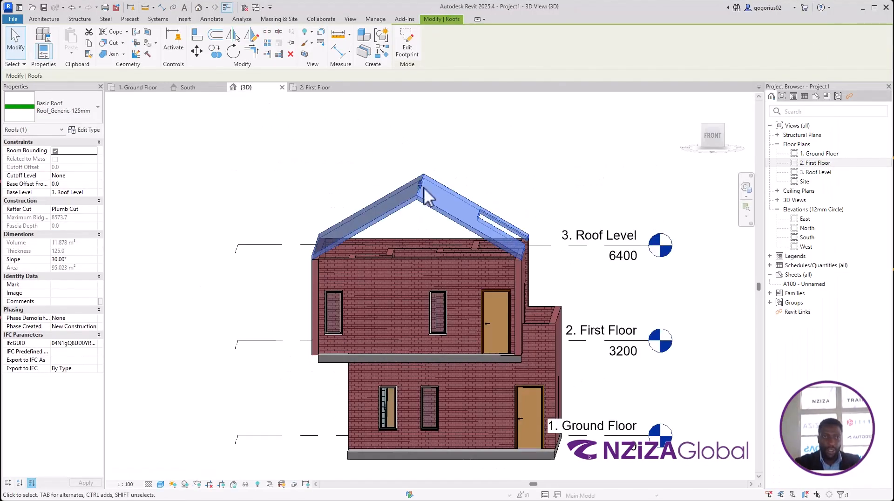
left_click(408, 47)
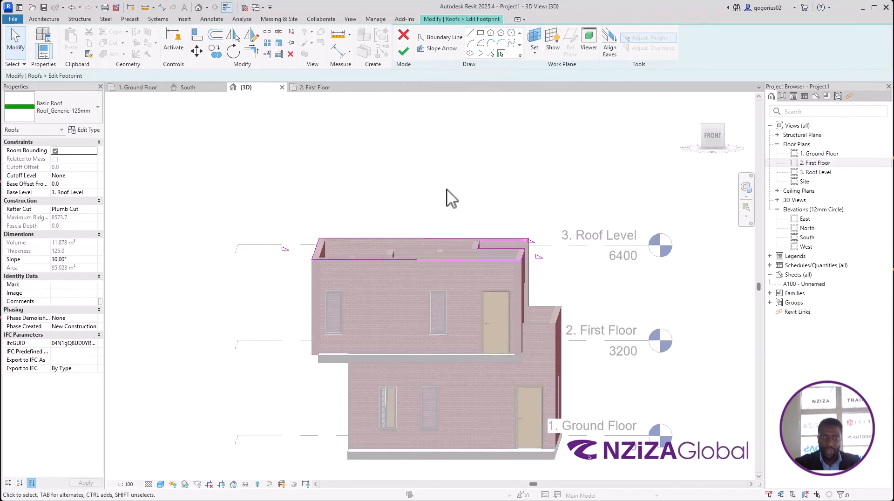
left_click(311, 89)
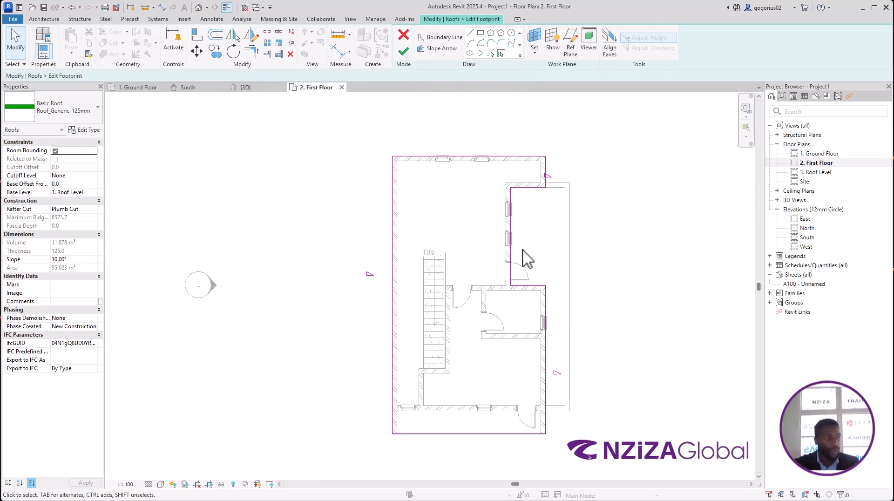
left_click(548, 351)
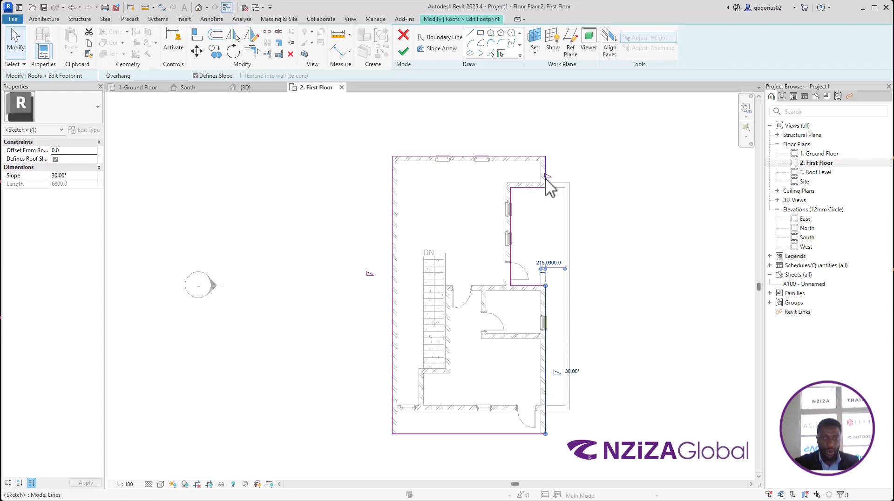
scroll(551, 175, "up", 2)
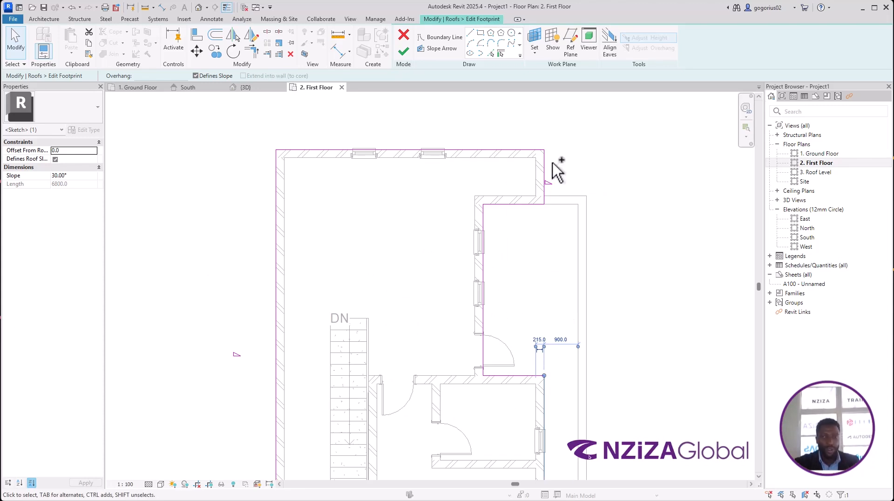
left_click(548, 170, "ctrl")
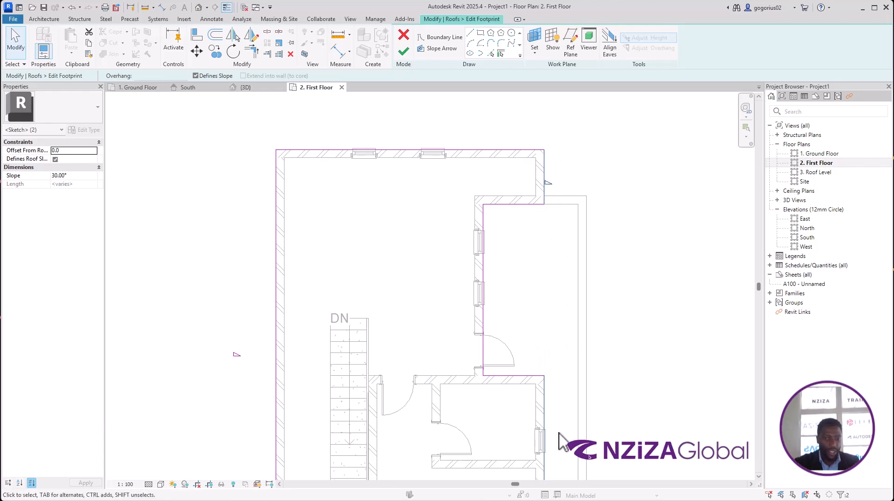
left_click(633, 258)
scroll(498, 171, "down", 3)
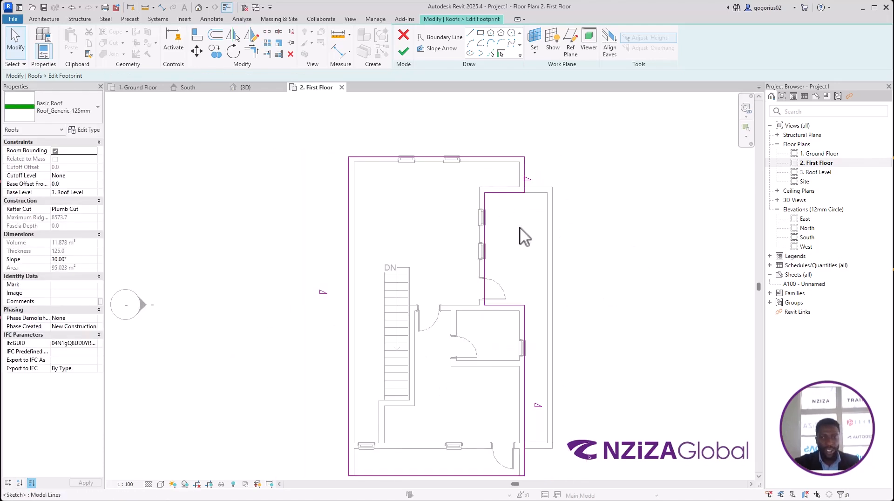
scroll(571, 285, "down", 1)
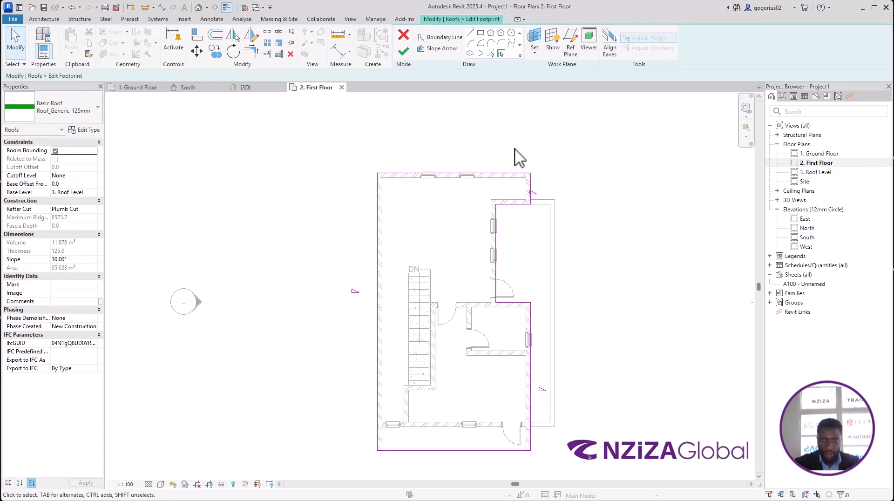
Step: Set the offset from roof base of both east slope-defining boundary lines to 1200, finish the footprint and dismiss the save reminder
left_click_drag(512, 147, 610, 489)
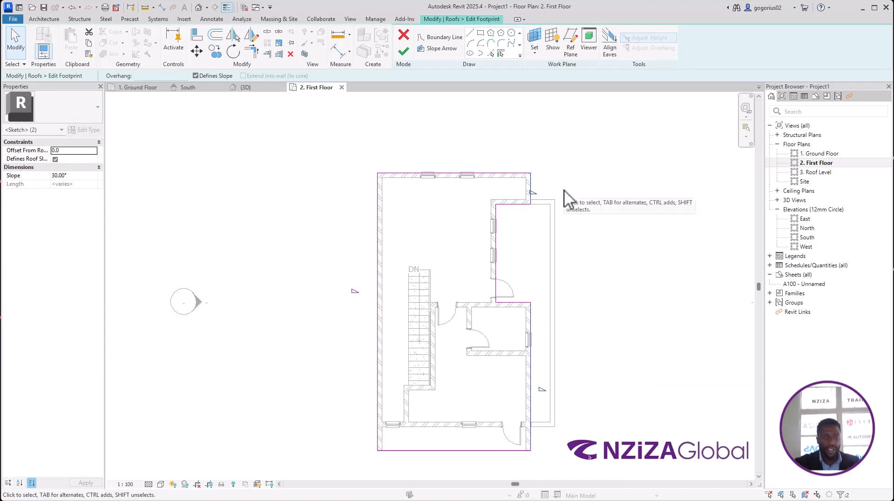
left_click(55, 151)
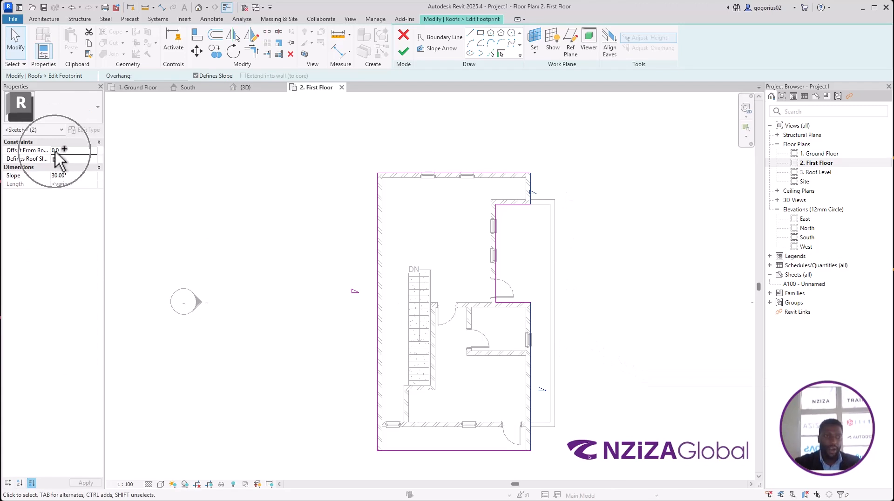
left_click(65, 150)
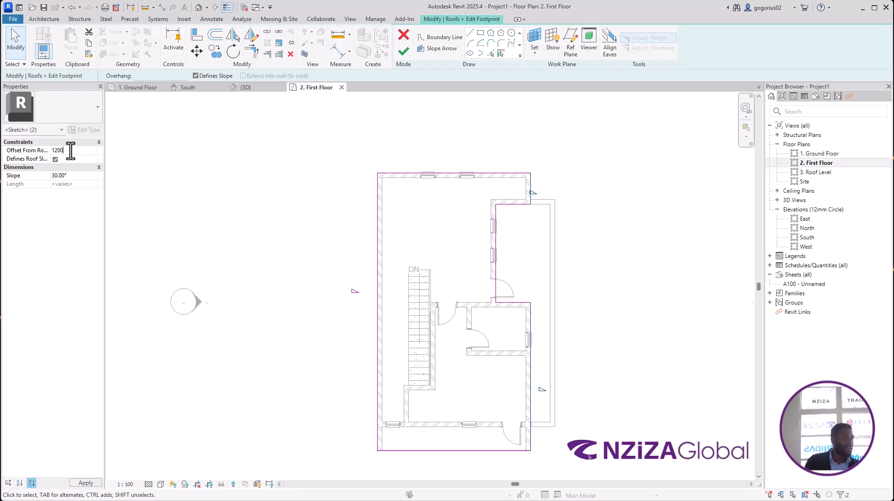
key("ctrl")
key("ctrl")
key("ctrl")
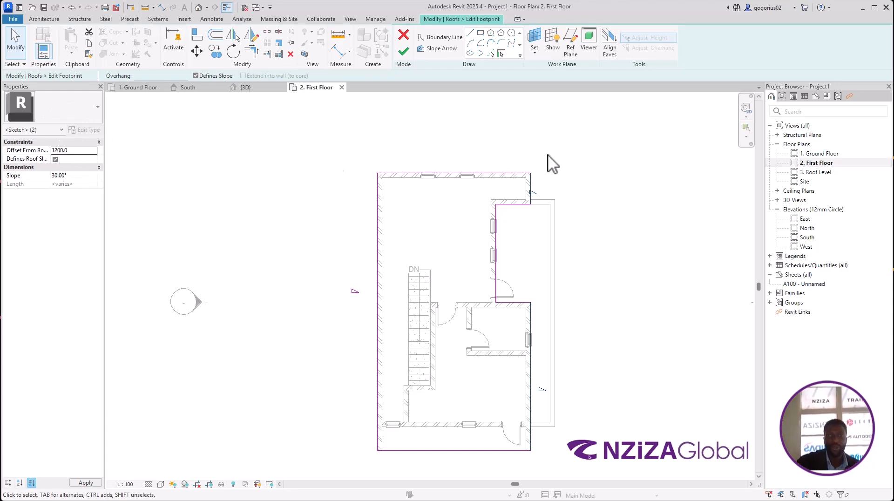
left_click(405, 50)
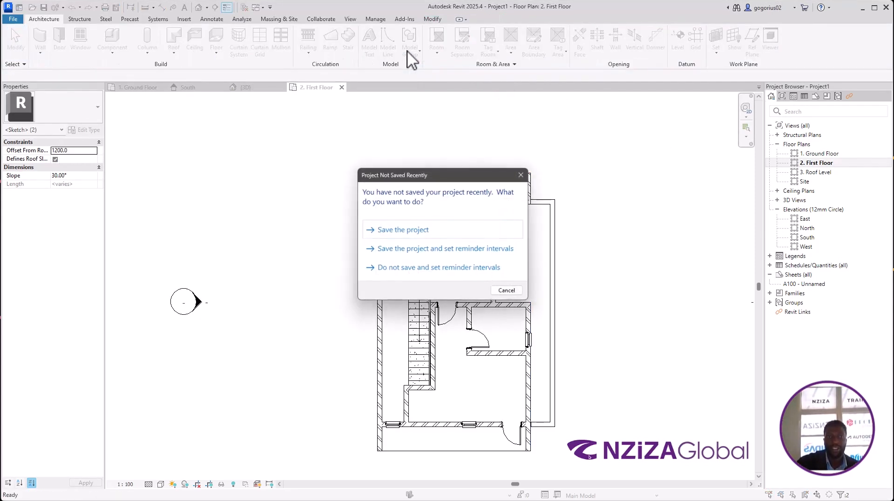
left_click(522, 174)
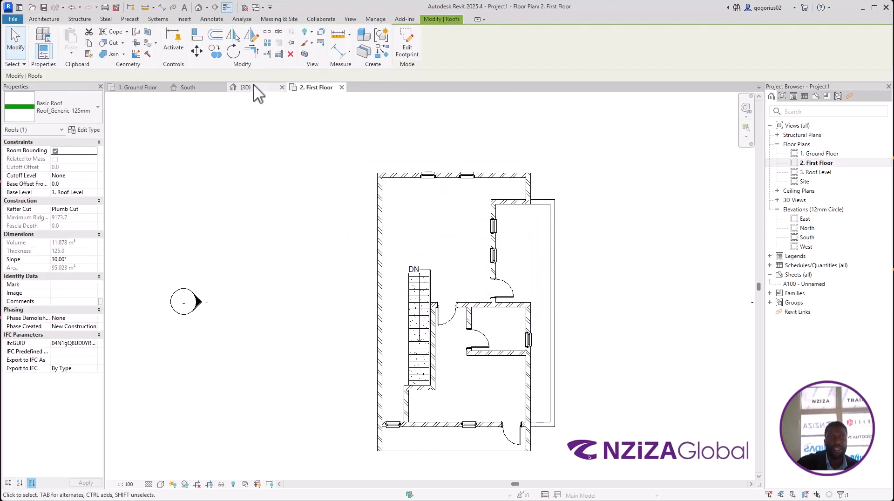
Step: Inspect the roof's east side from the front in the 3D view and compare it with the house image in the curriculum PDF
left_click(254, 87)
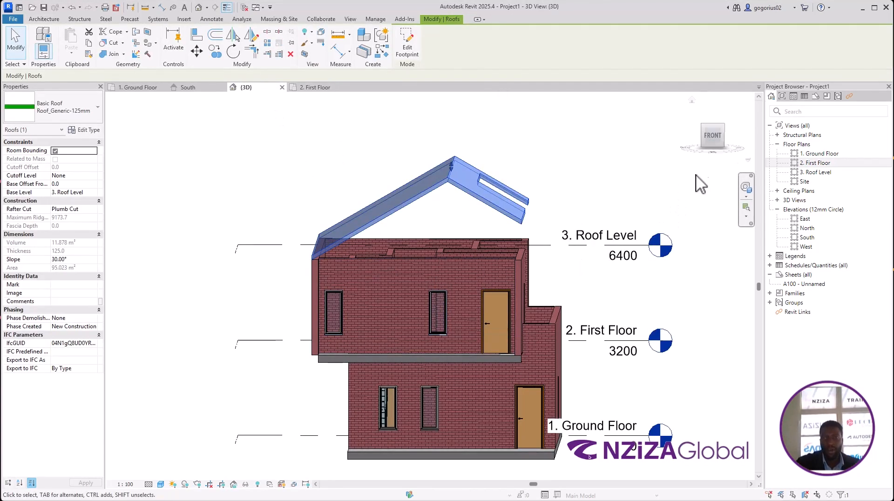
left_click(712, 135)
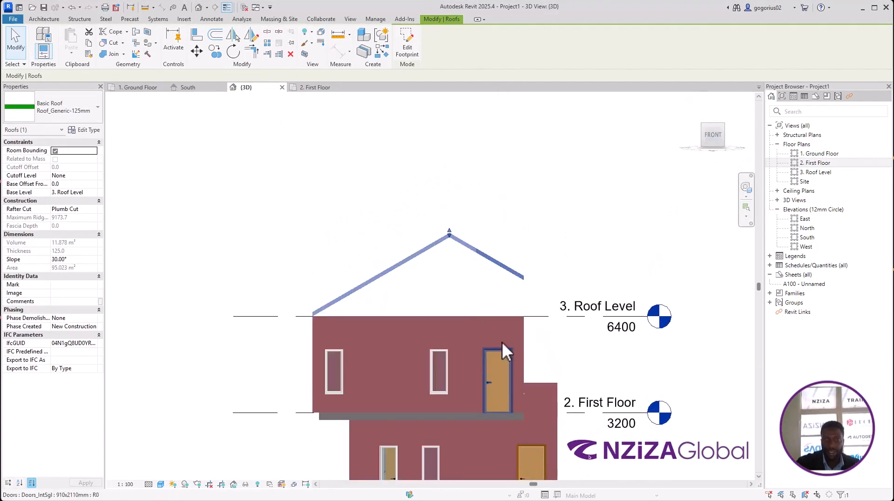
scroll(493, 326, "up", 2)
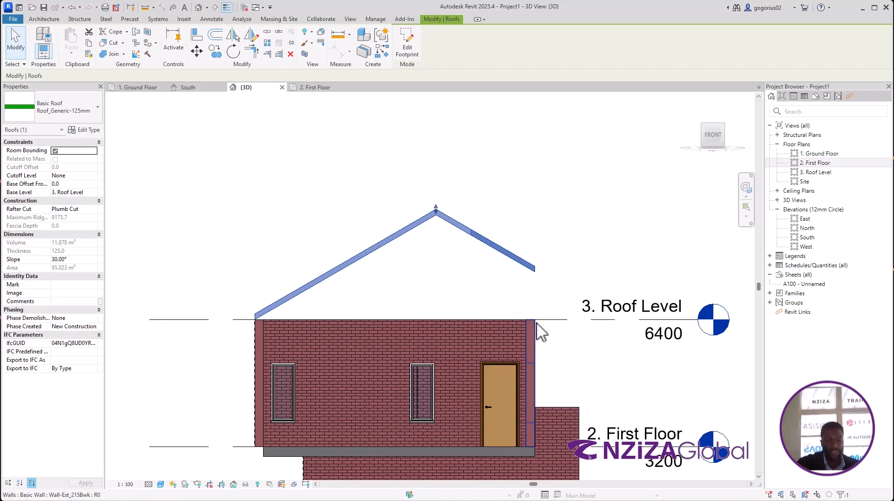
key("super")
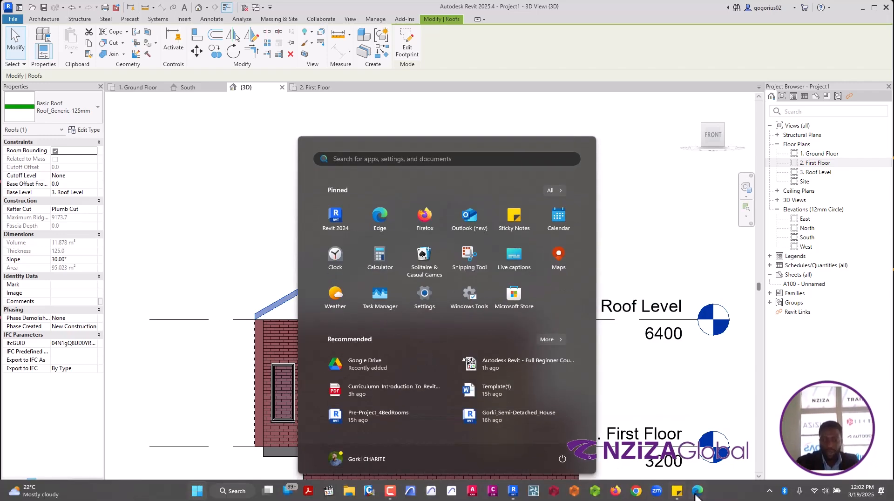
mouse_move(697, 490)
left_click(680, 435)
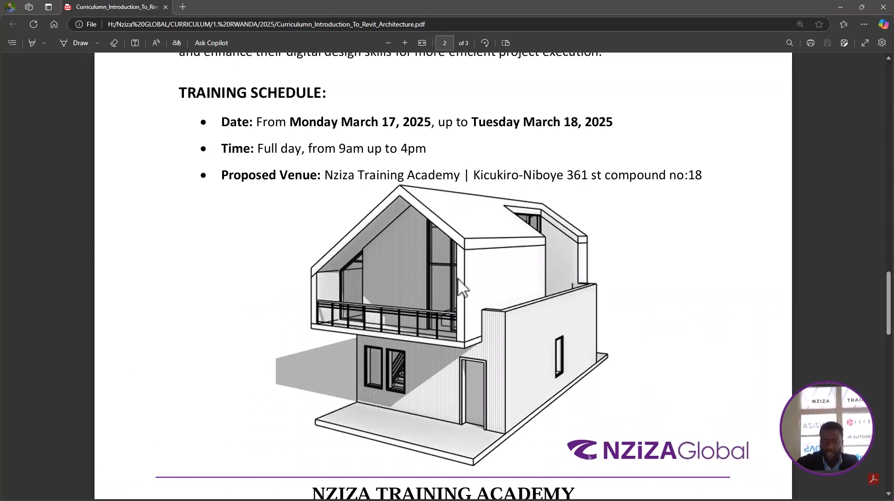
left_click(846, 6)
left_click(569, 270)
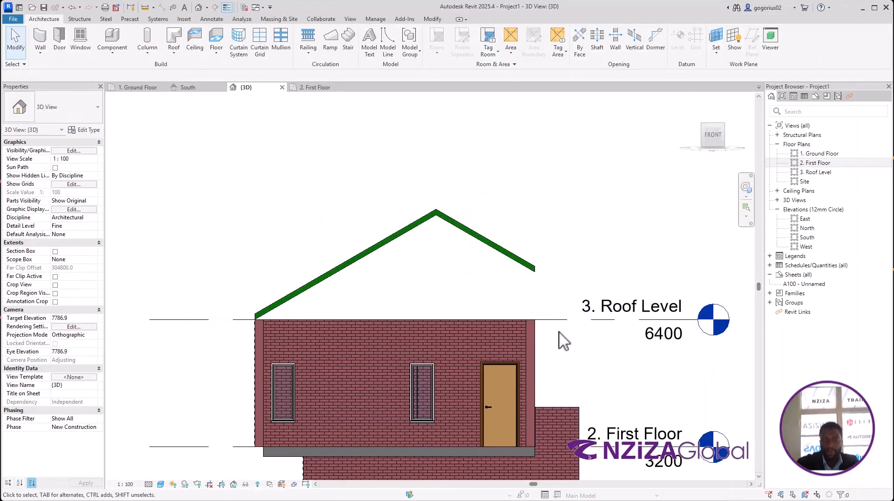
Step: Examine the whole house and its roof straight from the front and from the front-east corner
mouse_move(560, 340)
middle_mouse_down("shift")
mouse_move(573, 379)
mouse_move(546, 396)
mouse_move(591, 388)
mouse_move(557, 371)
middle_mouse_up("shift")
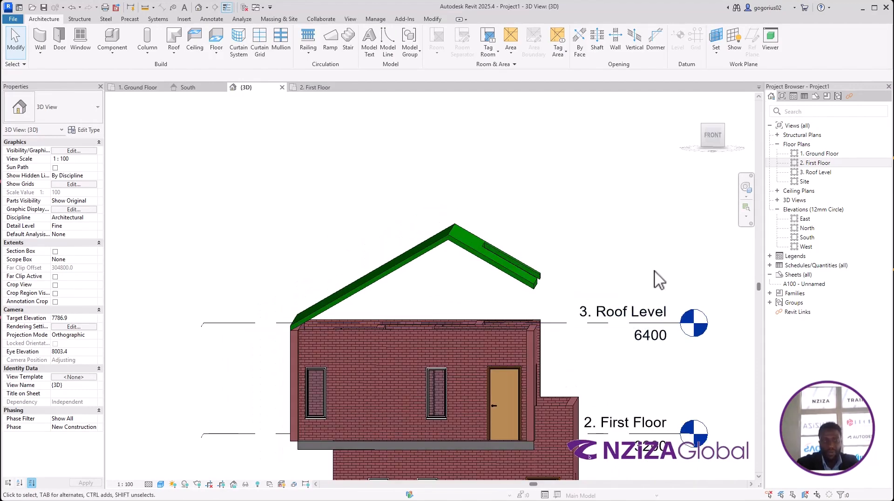
left_click(712, 136)
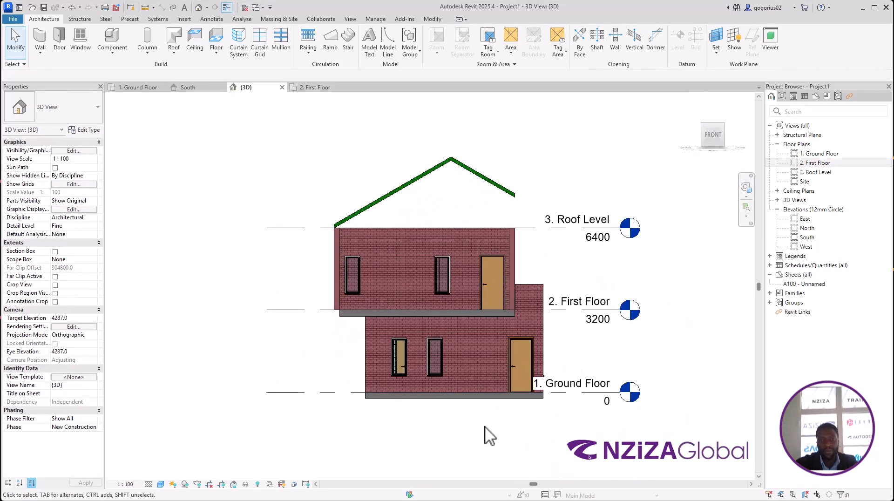
scroll(331, 335, "up", 3)
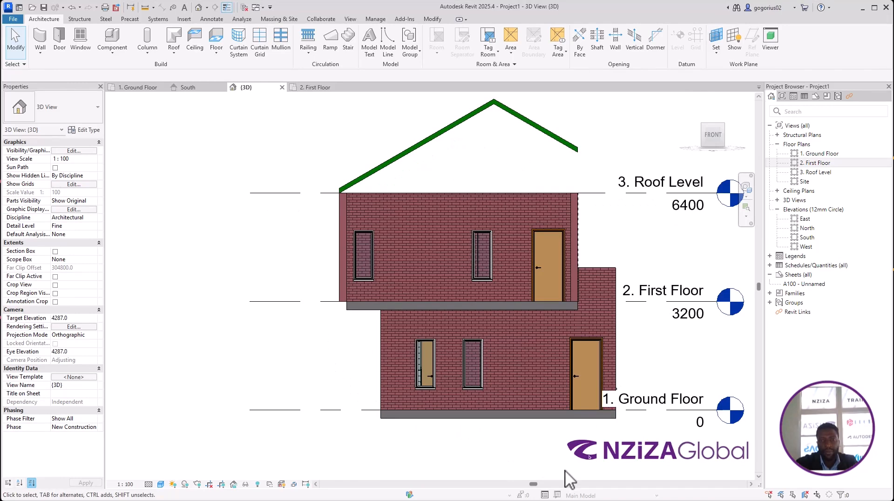
middle_click_drag(620, 250, 528, 299, "shift")
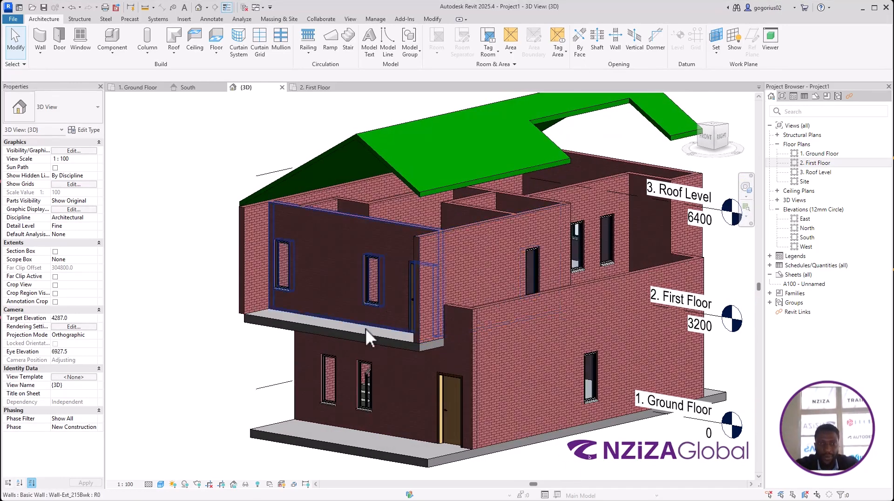
Step: Try to attach the tops of six first-floor exterior walls, including the front, east, recessed and rear walls, to the gable roof
left_click(317, 274)
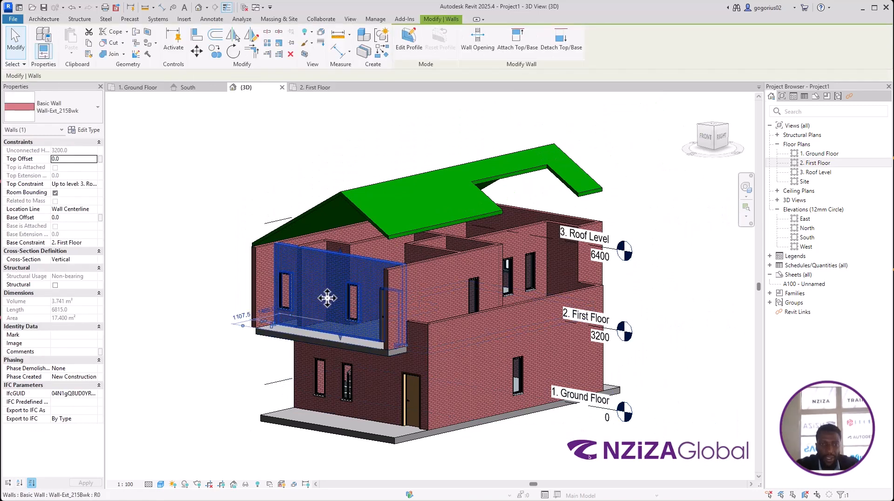
left_click(465, 264, "ctrl")
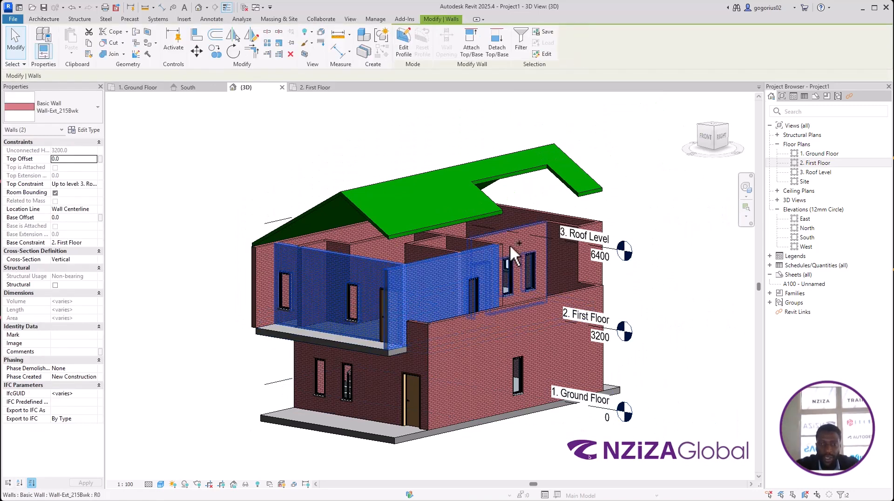
left_click(563, 241, "ctrl")
left_click(587, 237, "ctrl")
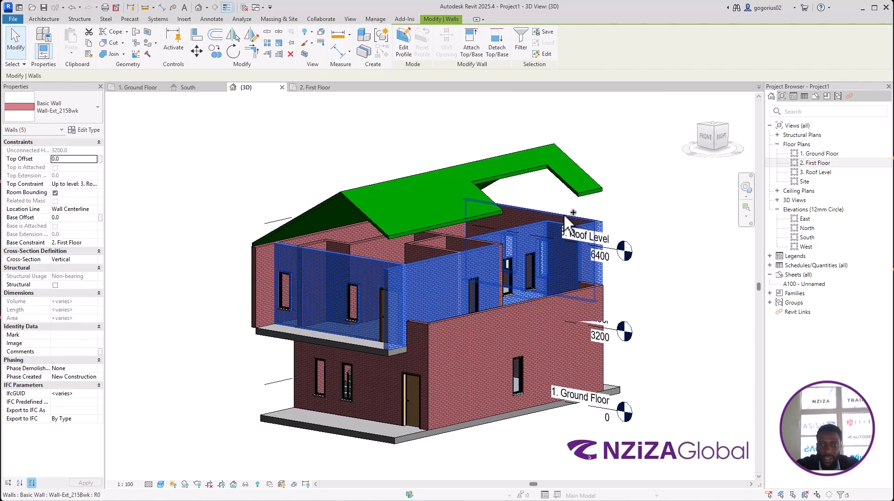
left_click(564, 214, "ctrl")
left_click(533, 217, "ctrl")
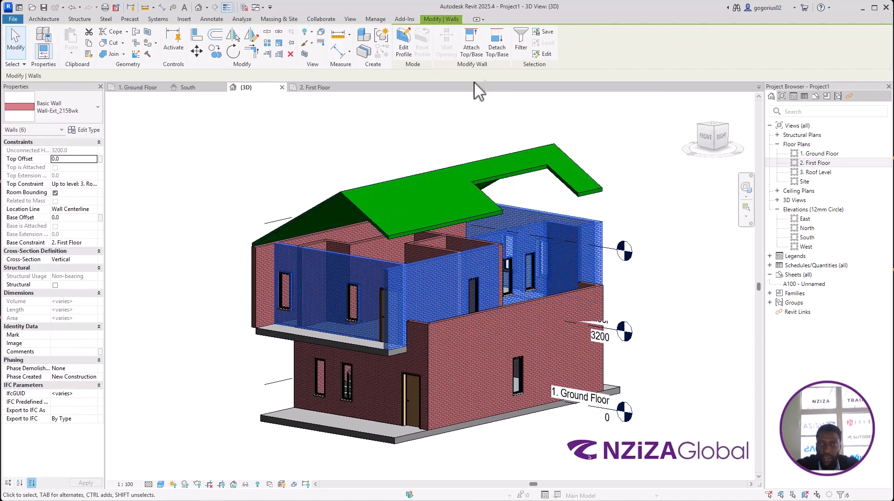
left_click(475, 49)
left_click(434, 196)
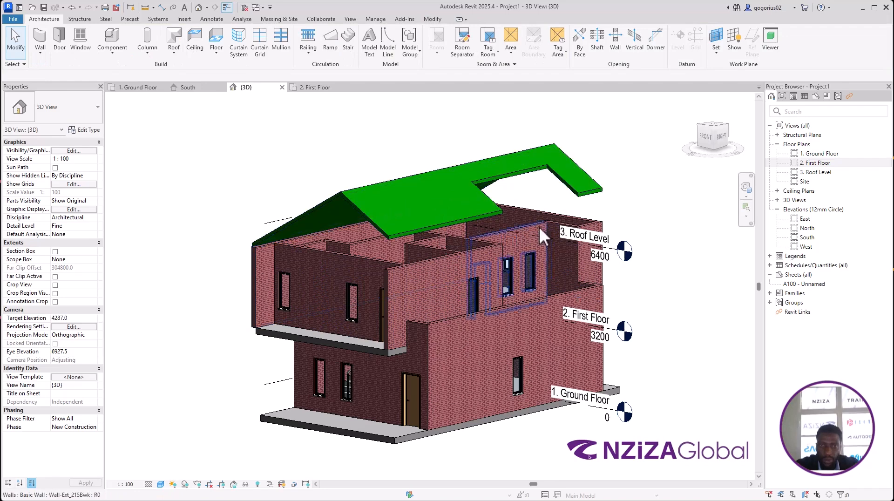
Step: Attach the top of the first floor's front-east side wall to the gable roof
scroll(323, 350, "down", 2)
scroll(382, 247, "up", 2)
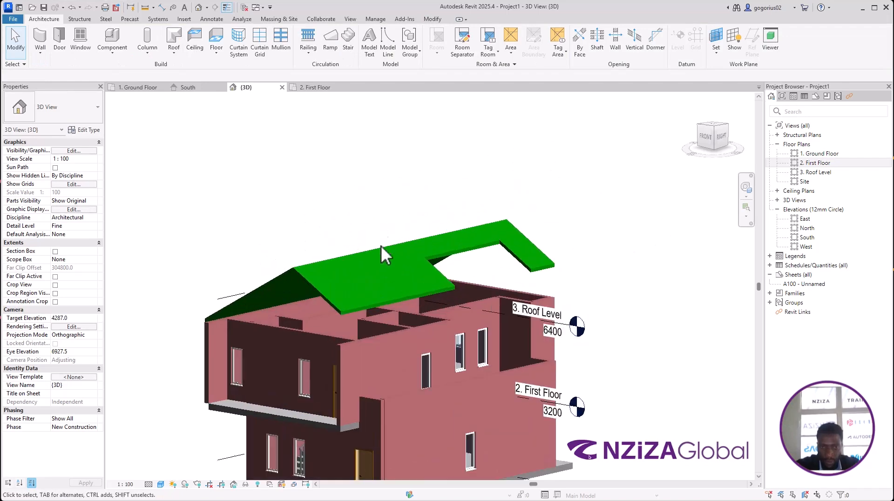
left_click(356, 353)
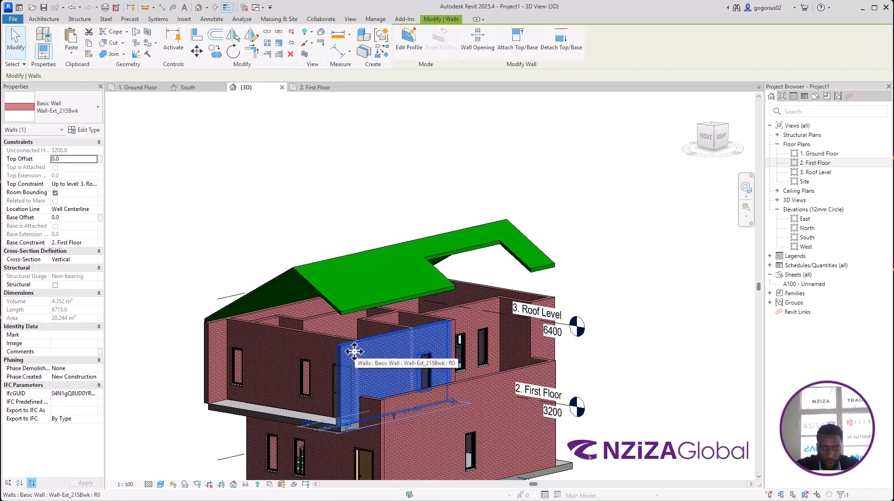
left_click(513, 44)
left_click(353, 309)
key("Escape")
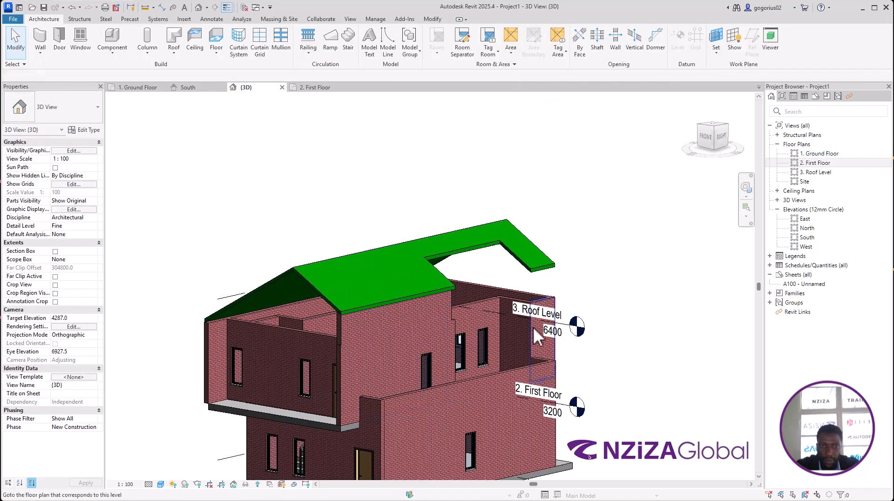
Step: Attach the tops of six first-floor walls, including the balcony's back wall and the recessed and rear walls, to the gable roof
left_click(316, 362)
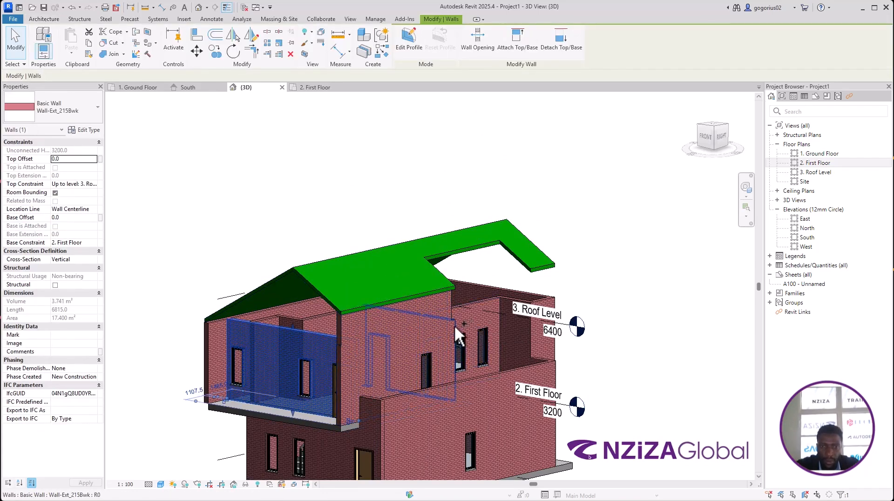
left_click(455, 327, "ctrl")
left_click(467, 317, "ctrl")
left_click(513, 318, "ctrl")
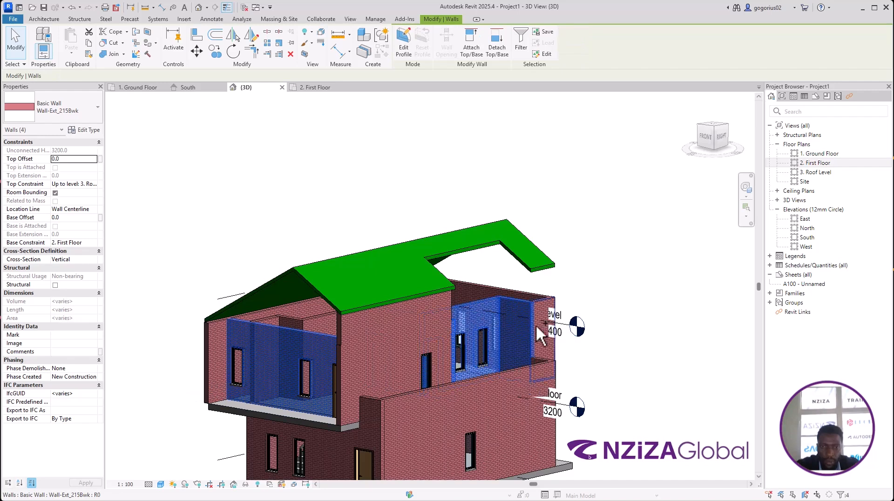
left_click(543, 327, "ctrl")
left_click(516, 297, "ctrl")
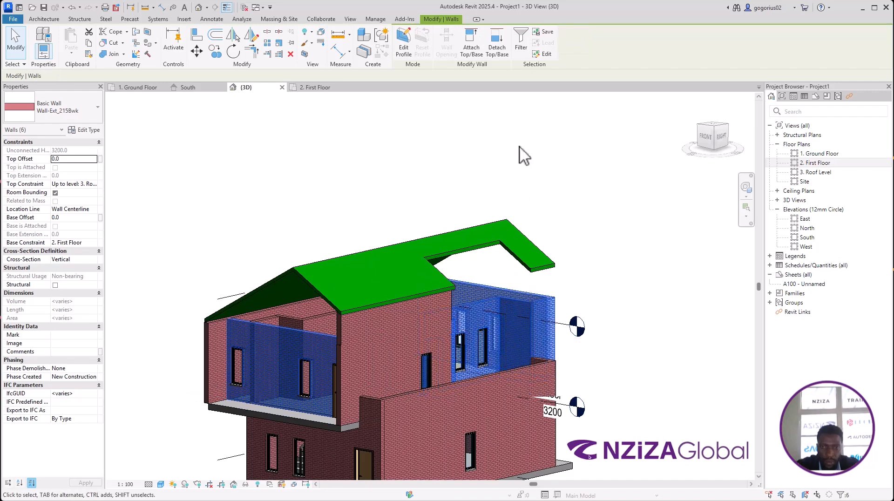
left_click(471, 44)
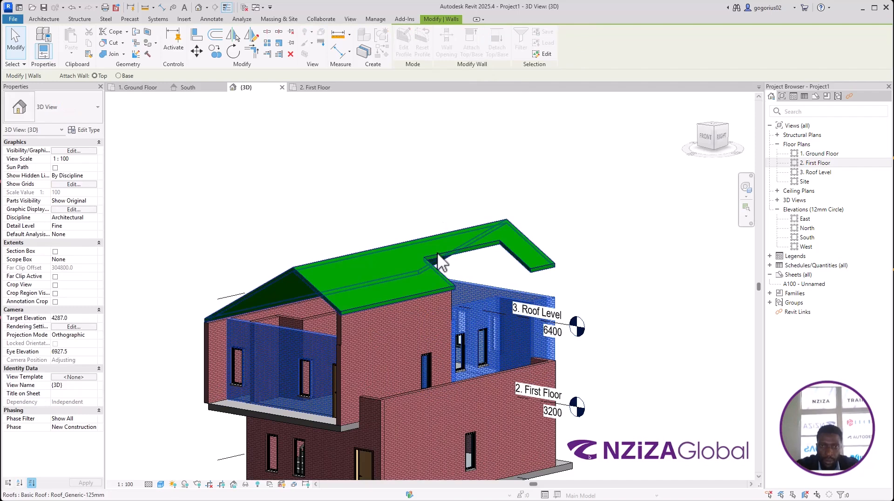
left_click(437, 253)
left_click(600, 279)
scroll(379, 412, "down", 3)
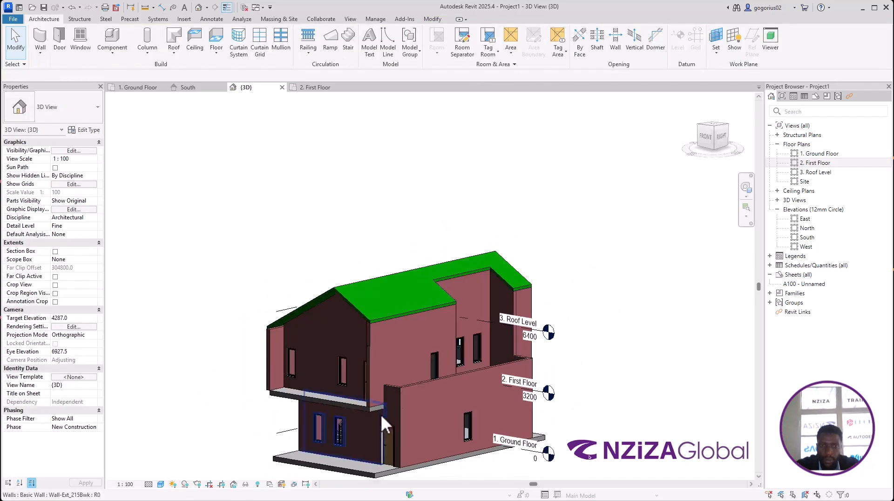
Step: Try a 20° slope on the gable roof, viewed from the front, and return it to 30°
middle_click_drag(380, 411, 414, 412, "shift")
scroll(387, 355, "up", 3)
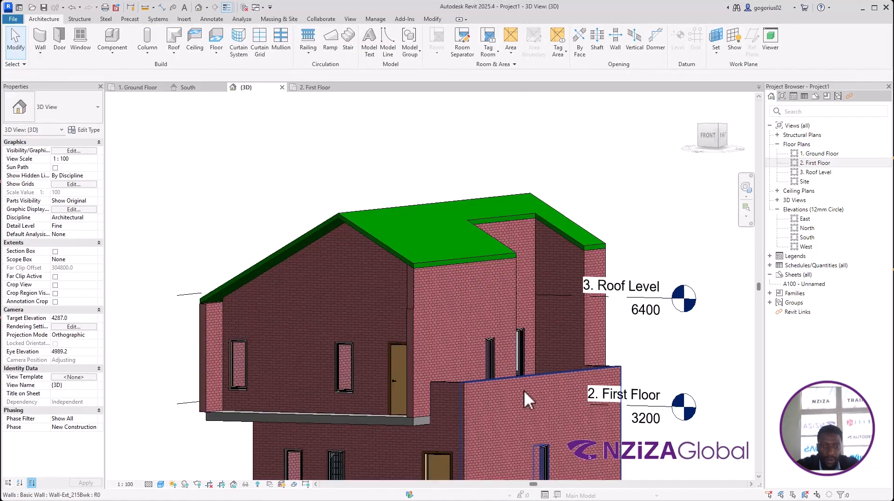
middle_click_drag(524, 390, 605, 375, "shift")
left_click(434, 221)
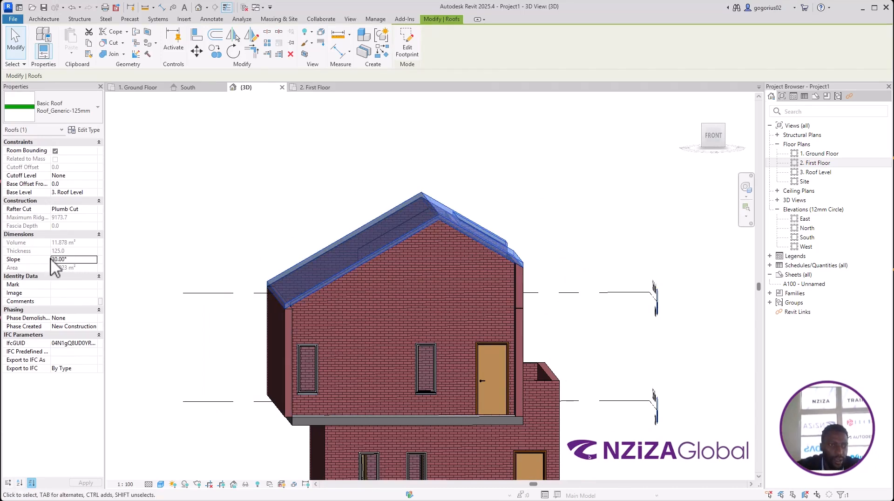
type("20")
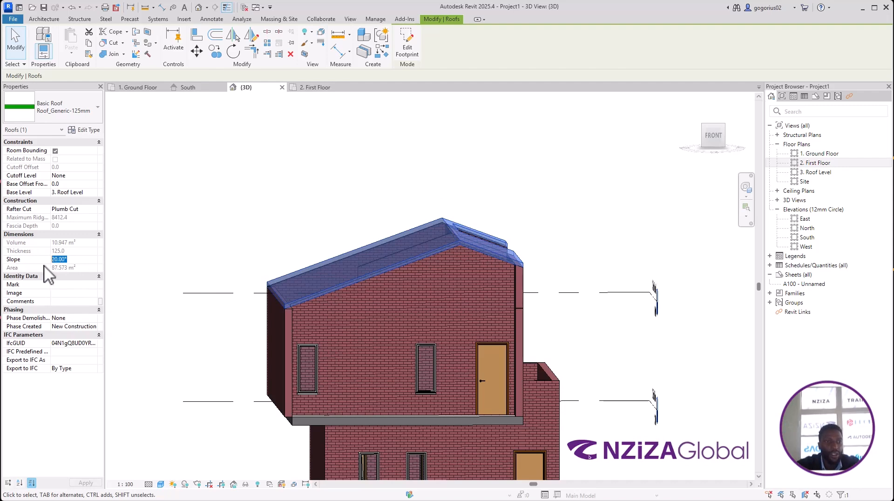
type("3")
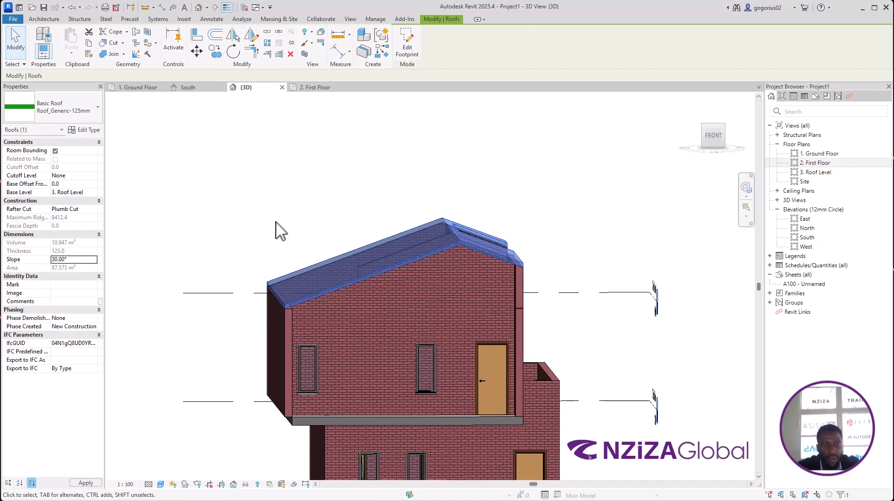
left_click(576, 292)
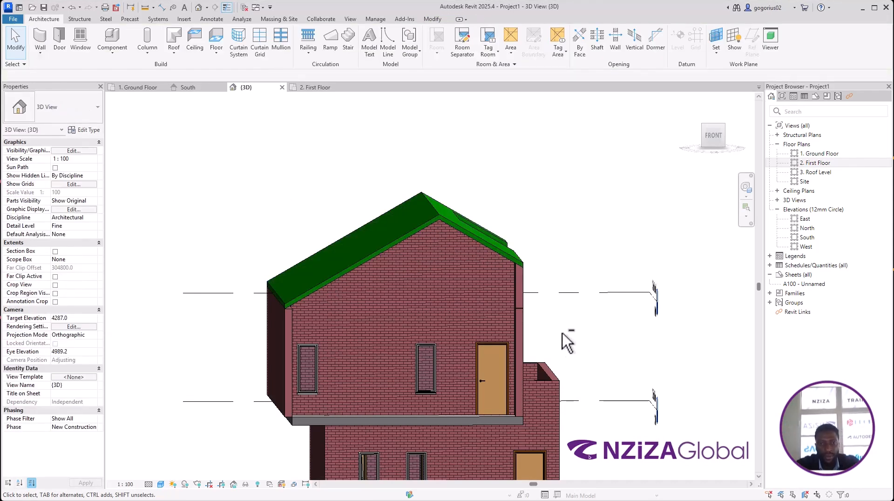
Step: Start a railing in the First Floor plan using the 900mm_Pipe type, dismissing the save reminder without saving
middle_click_drag(567, 342, 464, 363, "shift")
scroll(465, 363, "down", 4)
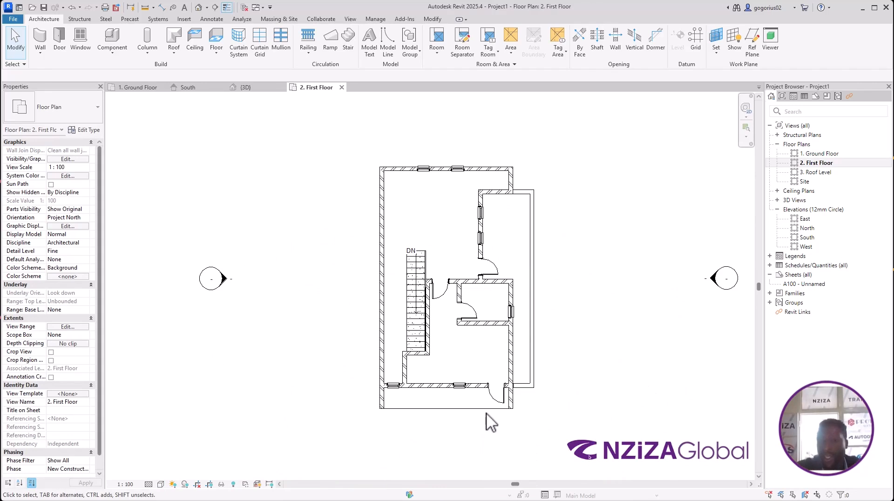
scroll(470, 414, "up", 3)
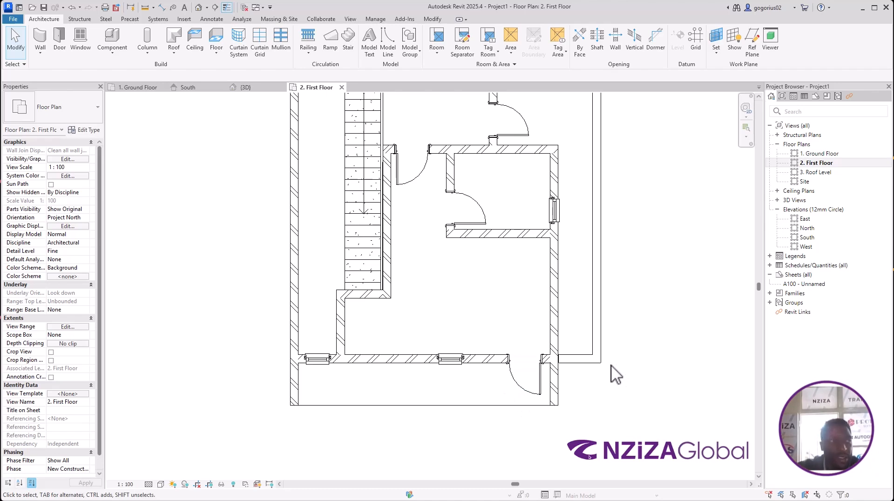
key("super")
key("super")
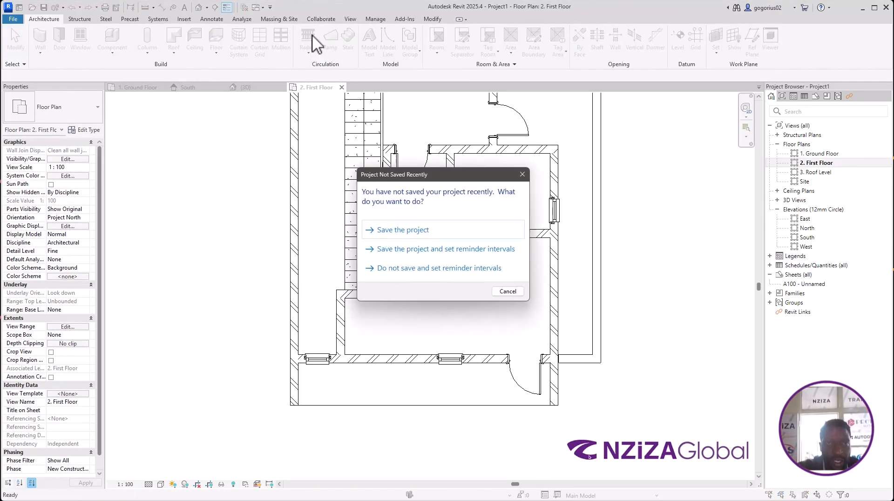
left_click(522, 174)
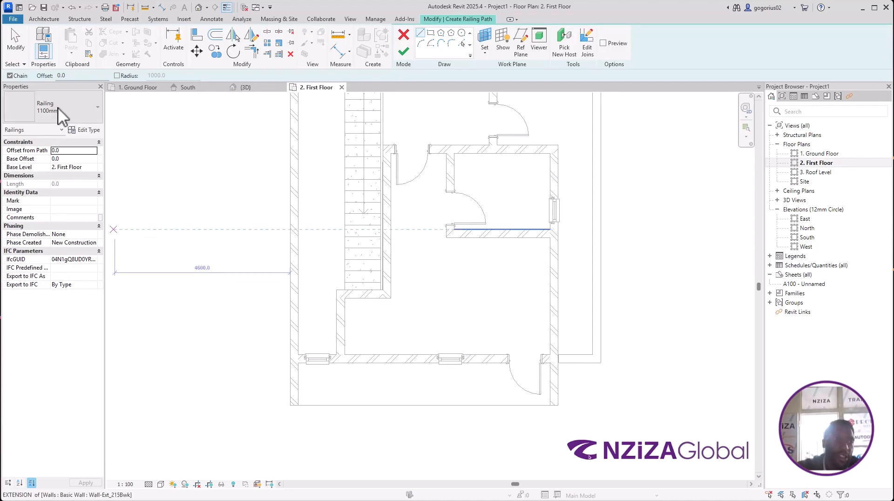
left_click(74, 113)
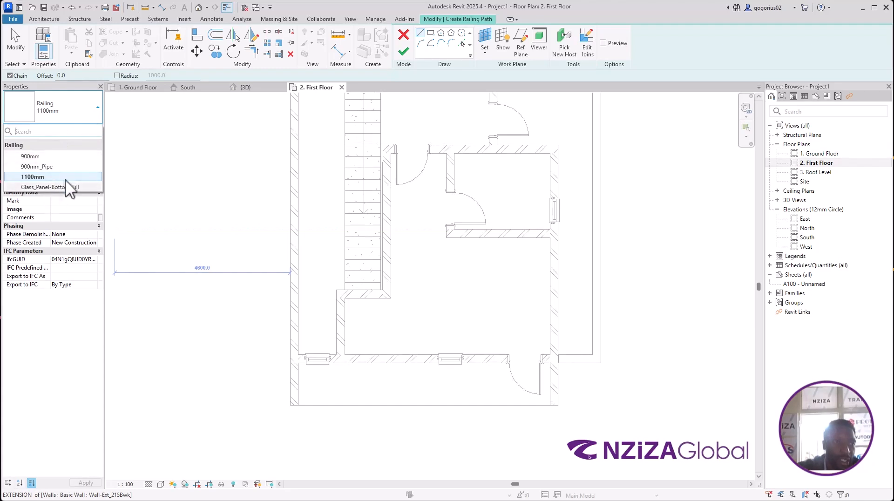
left_click(42, 168)
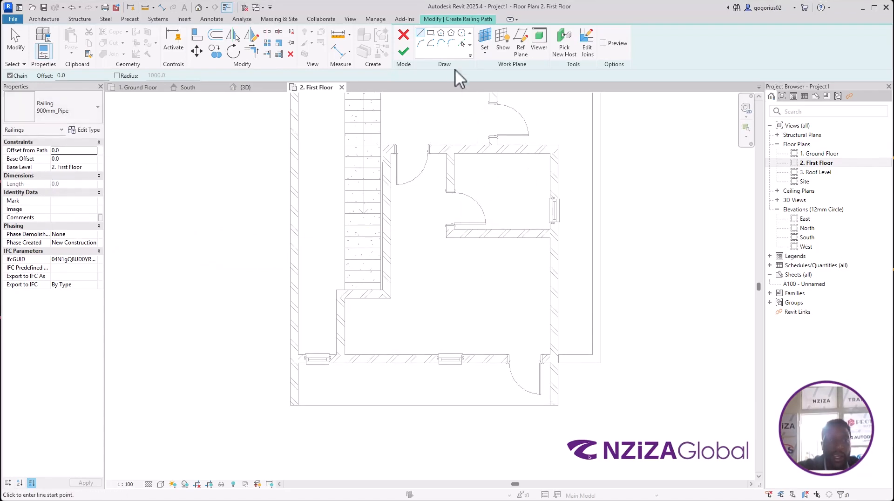
Step: Draw a 6600 mm railing path along the balcony's front edge between the side walls' inner faces, finish it and check it in 3D
scroll(397, 424, "up", 2)
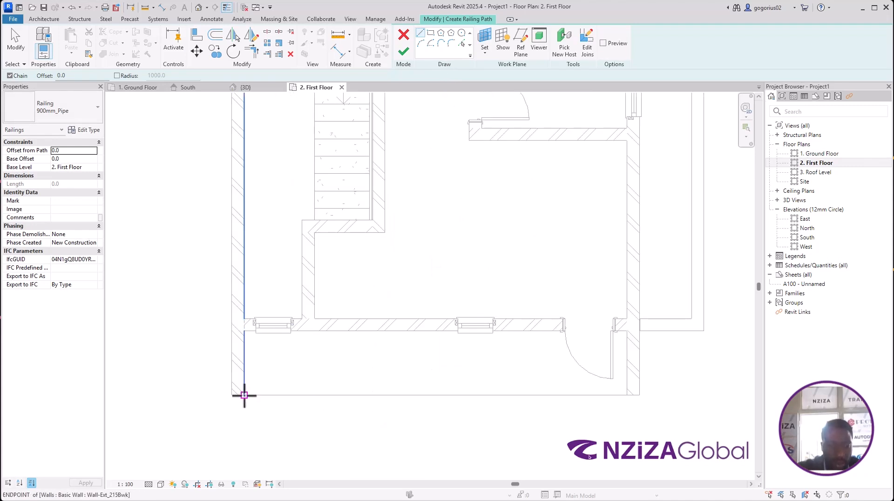
left_click(243, 395)
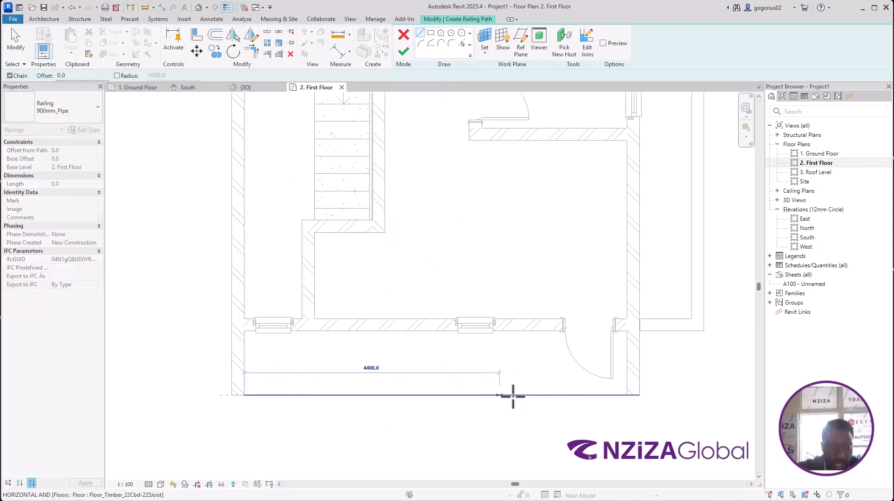
left_click(626, 394)
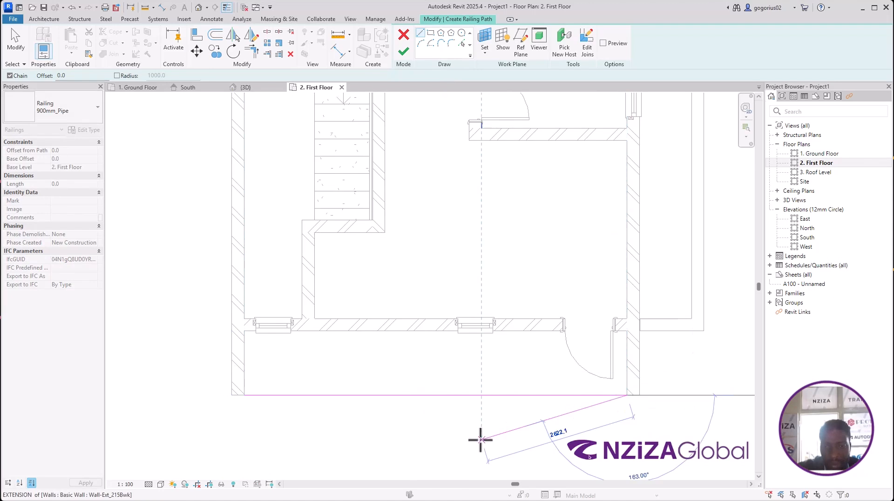
key("Escape")
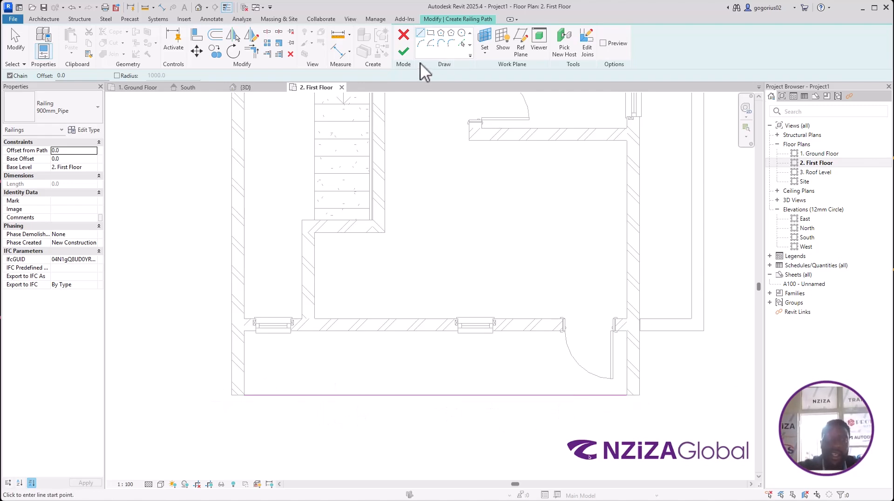
left_click(402, 52)
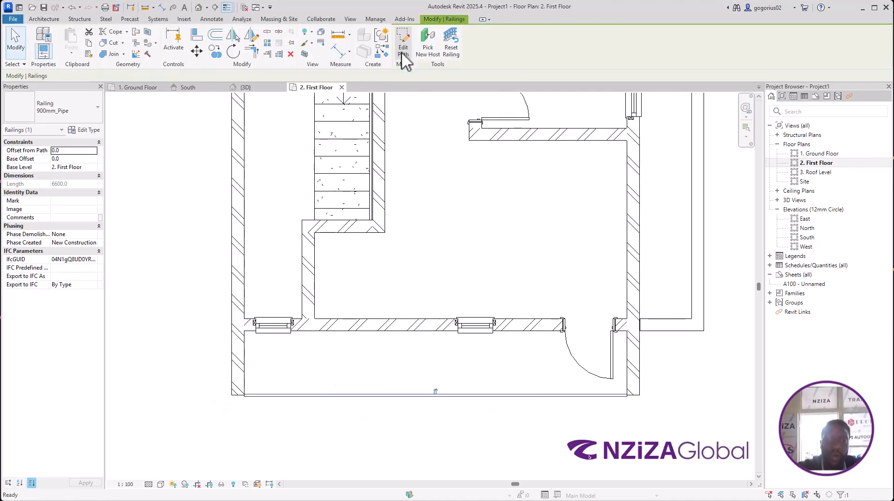
left_click(472, 423)
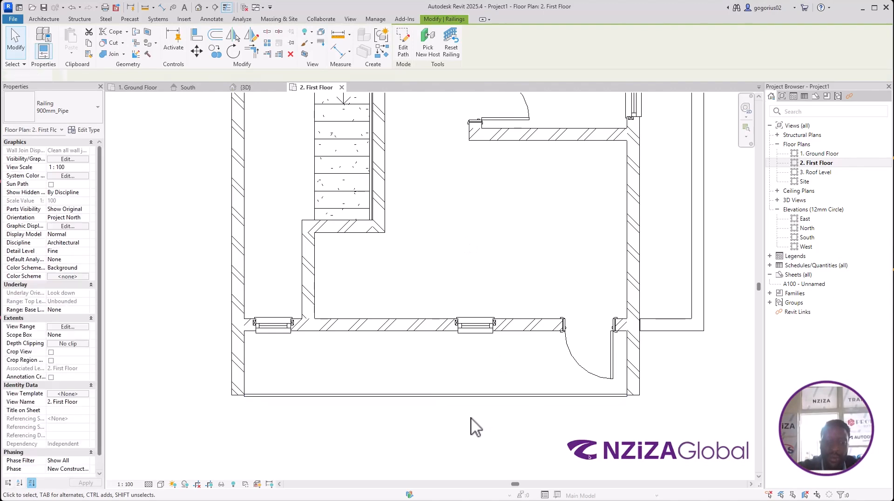
left_click(251, 91)
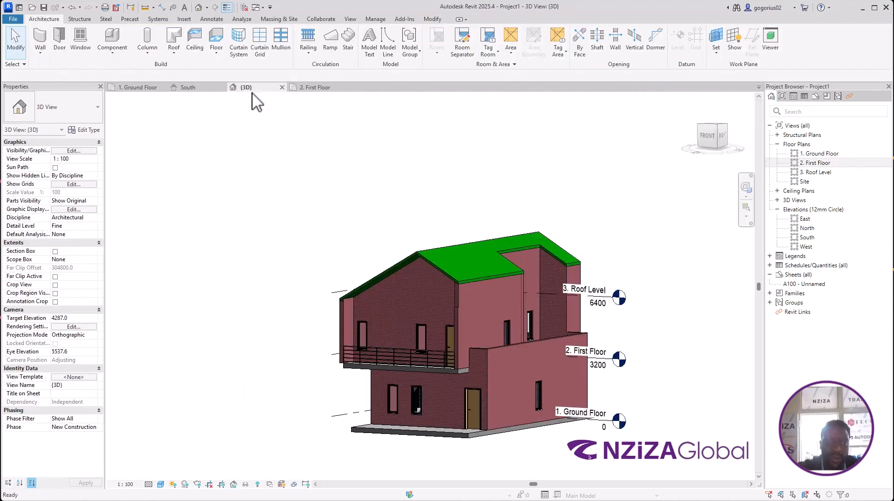
scroll(411, 361, "up", 5)
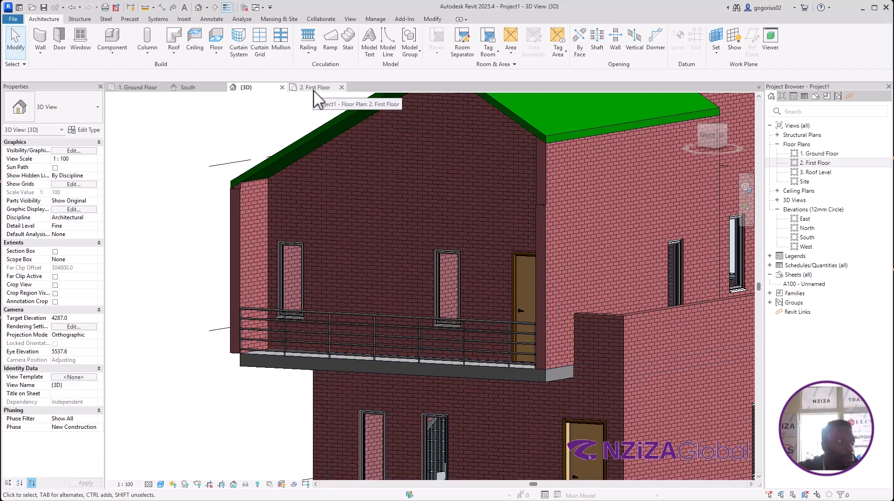
scroll(276, 216, "down", 3)
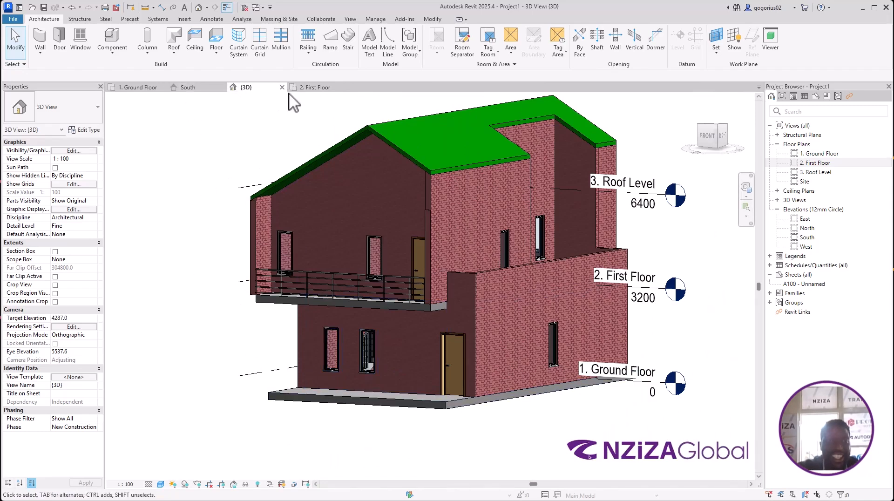
Step: Move the balcony railing slightly inward from the floor's front edge in the First Floor plan
left_click(311, 88)
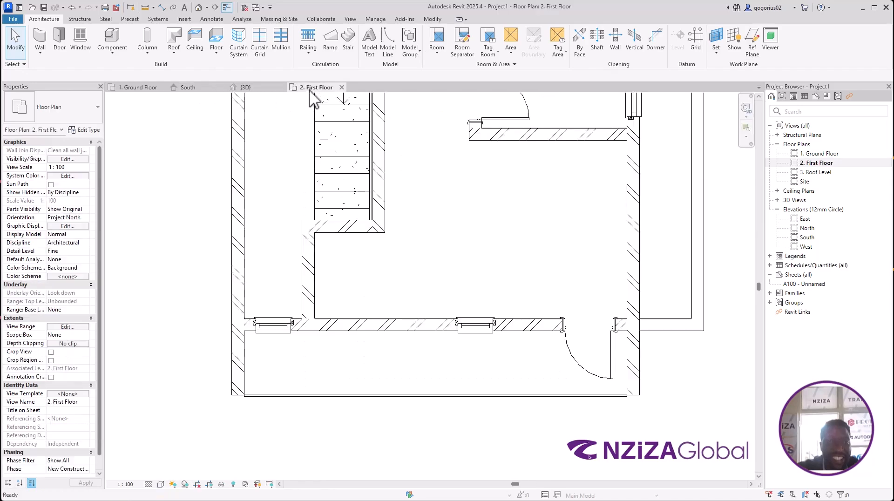
left_click(356, 399)
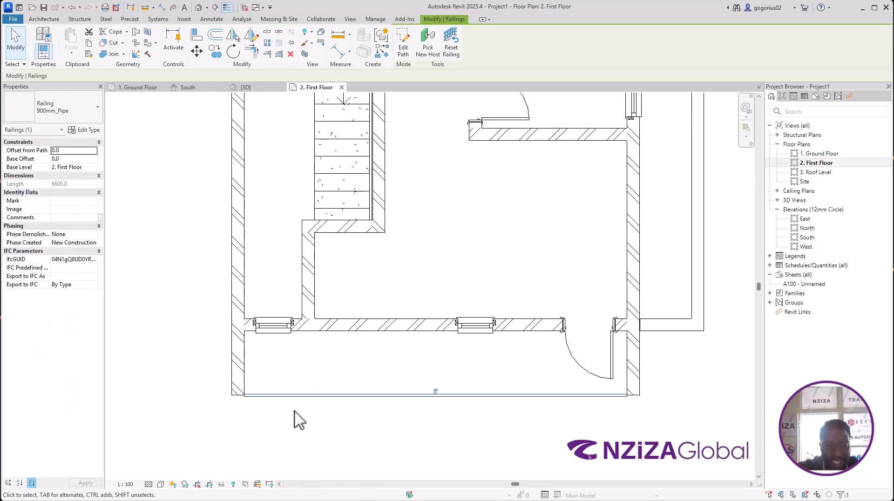
scroll(294, 409, "up", 4)
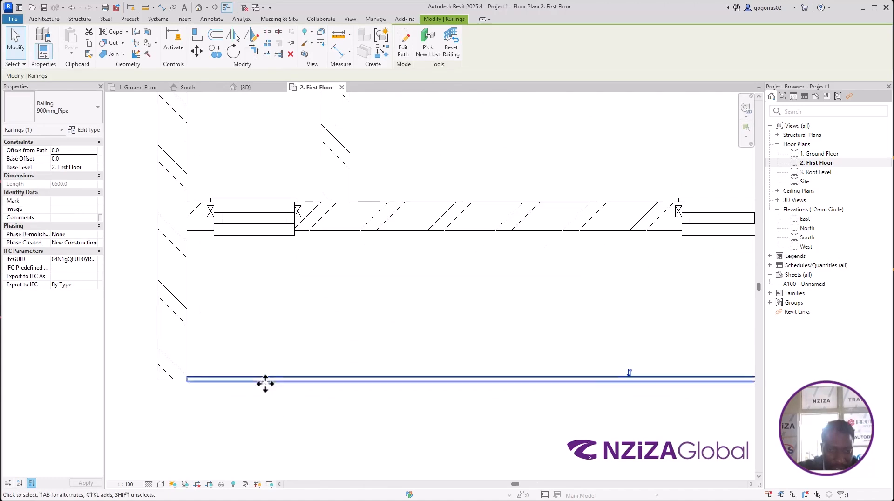
left_click_drag(265, 378, 266, 366)
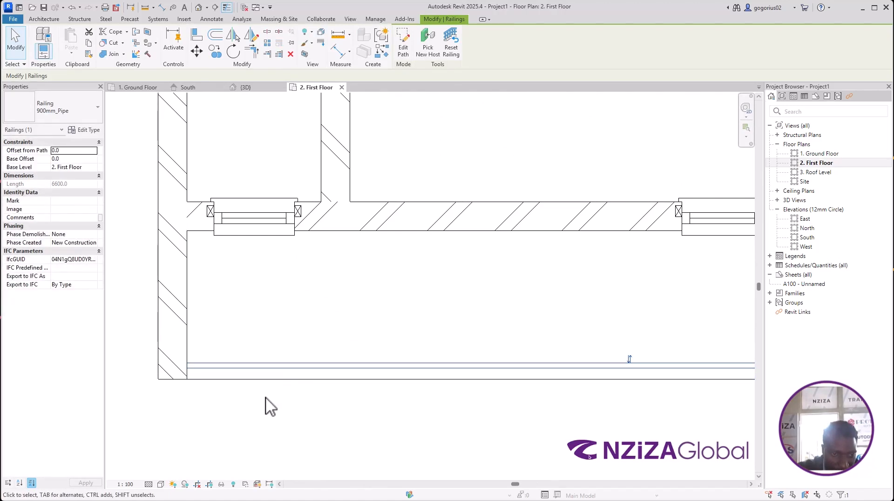
left_click(299, 422)
left_click(276, 372)
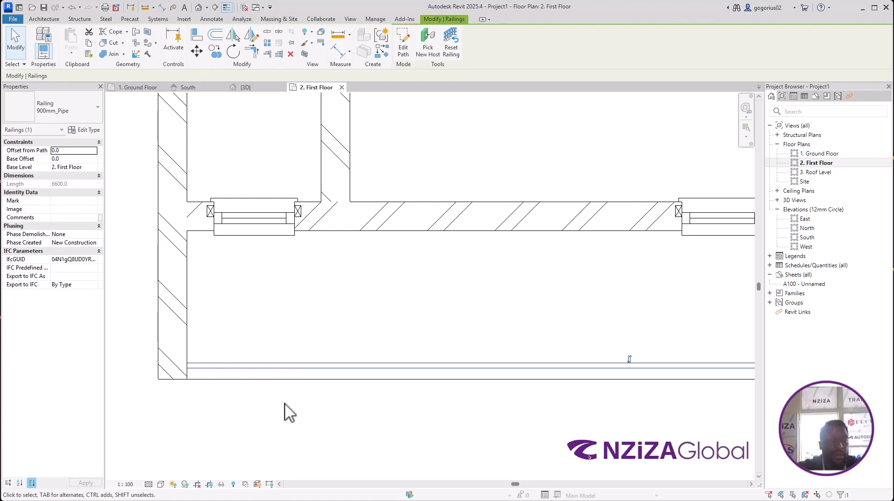
scroll(326, 419, "down", 3)
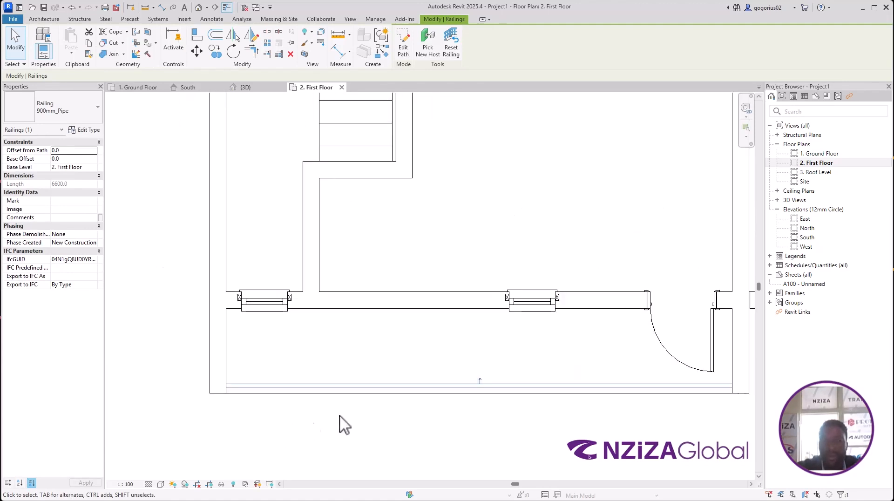
left_click(370, 441)
scroll(377, 432, "down", 2)
scroll(381, 439, "down", 3)
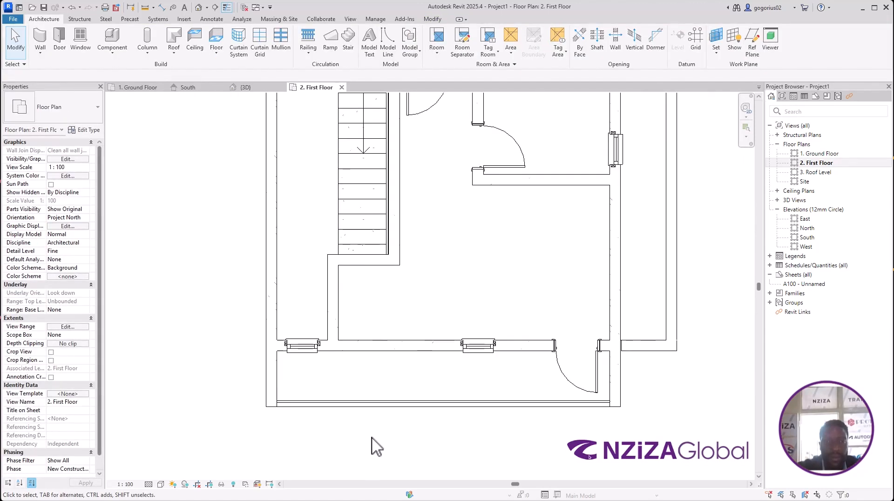
scroll(376, 447, "down", 1)
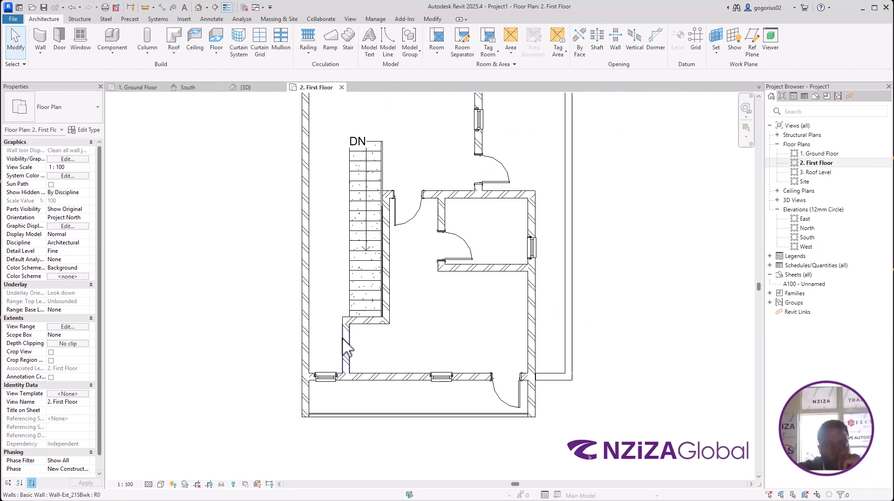
scroll(353, 196, "up", 1)
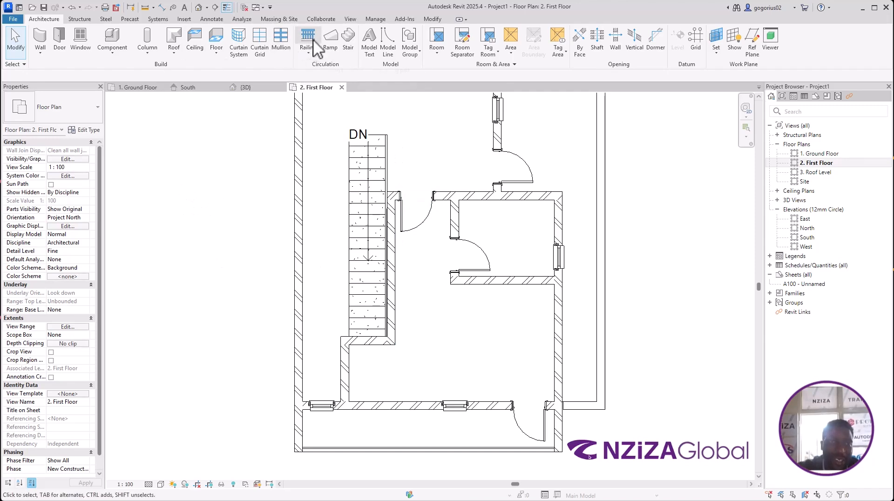
left_click(389, 449)
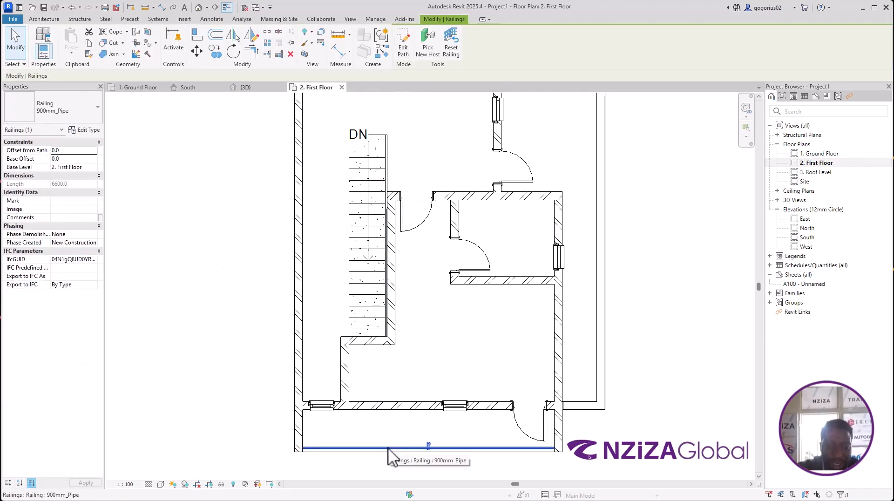
double_click(391, 448)
scroll(315, 314, "up", 2)
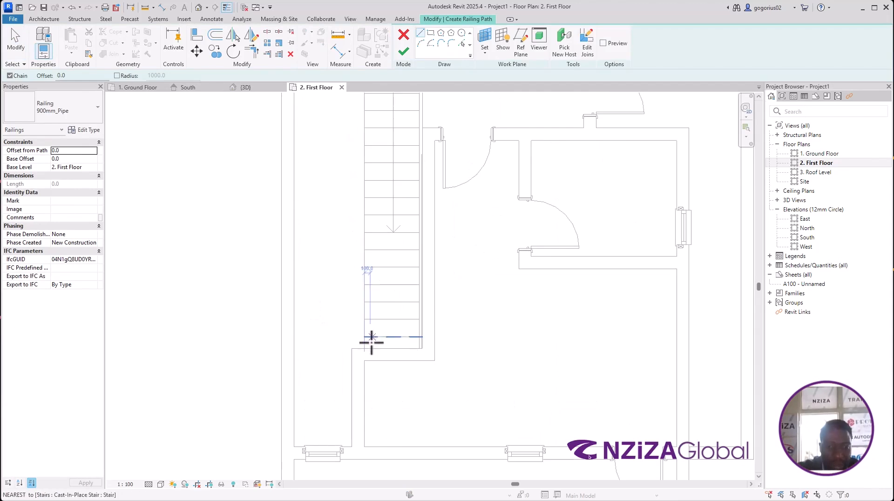
left_click(364, 349)
scroll(365, 350, "down", 1)
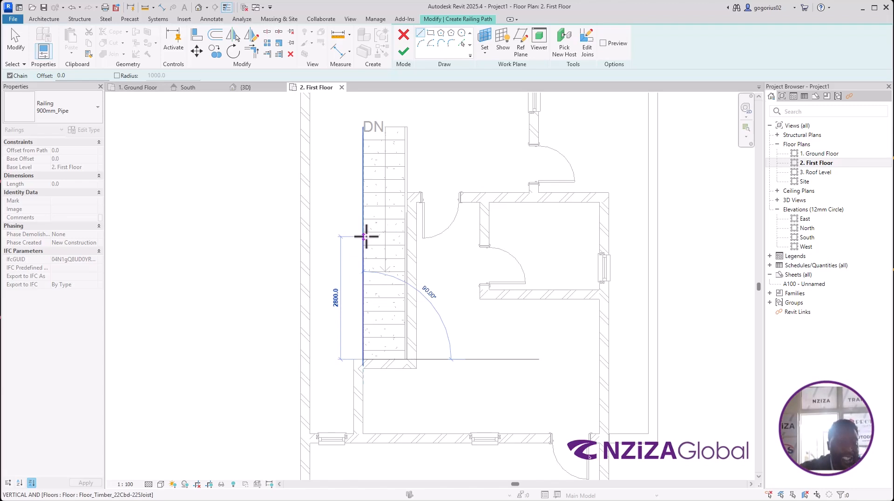
left_click(403, 51)
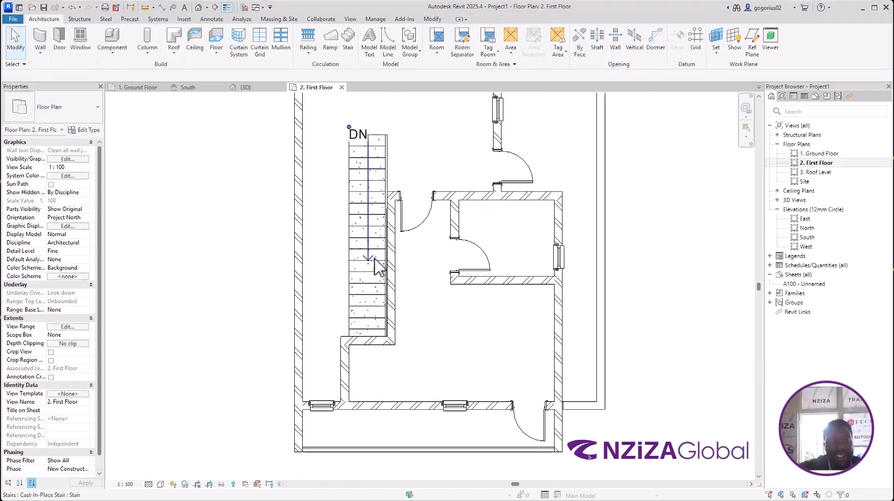
Step: Turn on the section box in the 3D view and pull its side face in to cut the house open along the staircase
scroll(482, 207, "down", 2)
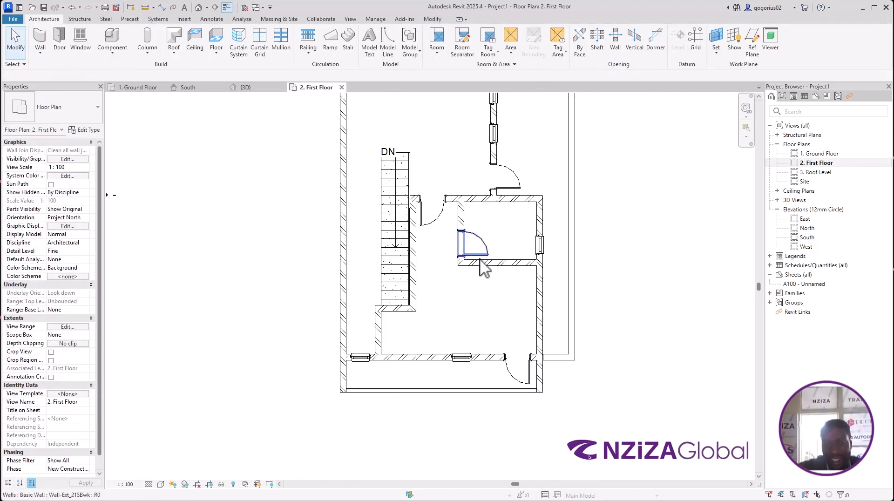
scroll(446, 432, "down", 1)
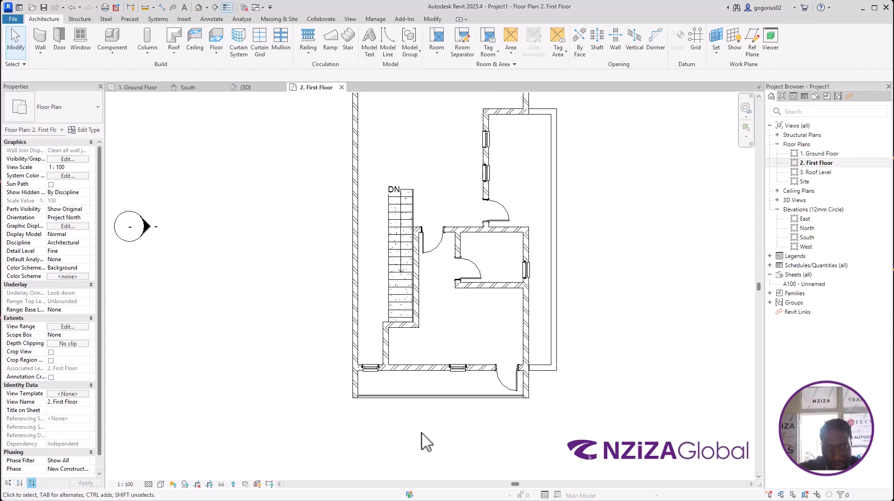
left_click(253, 89)
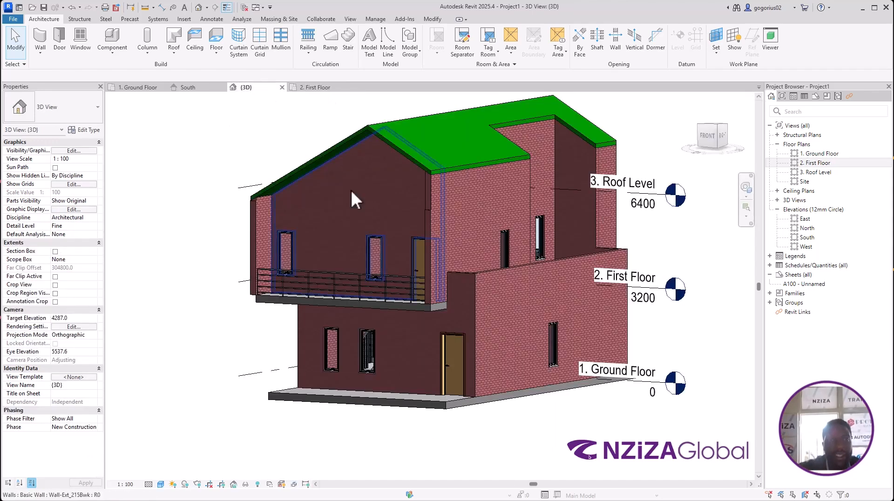
middle_click_drag(370, 319, 449, 412, "shift")
scroll(435, 356, "down", 2)
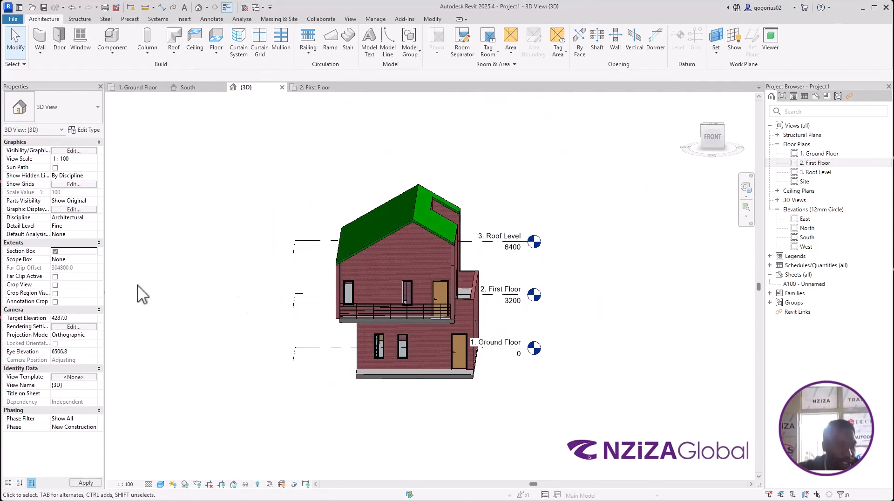
left_click(471, 284)
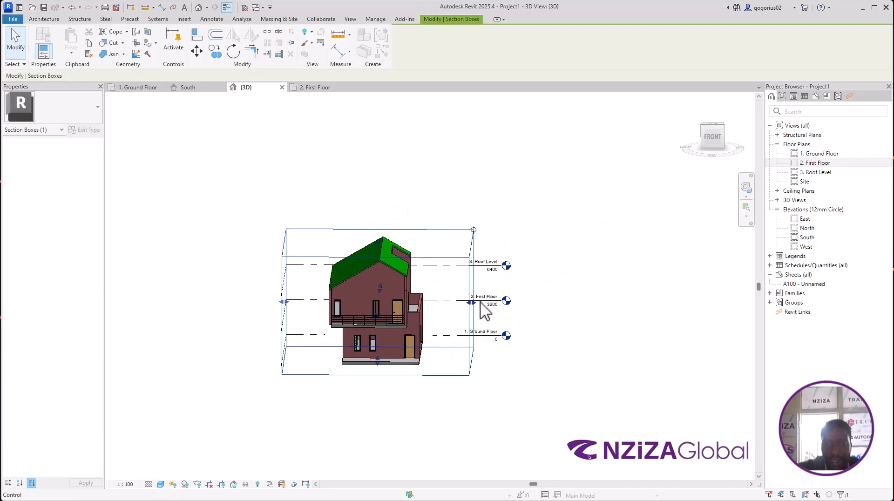
left_click_drag(471, 303, 364, 307)
left_click(426, 336)
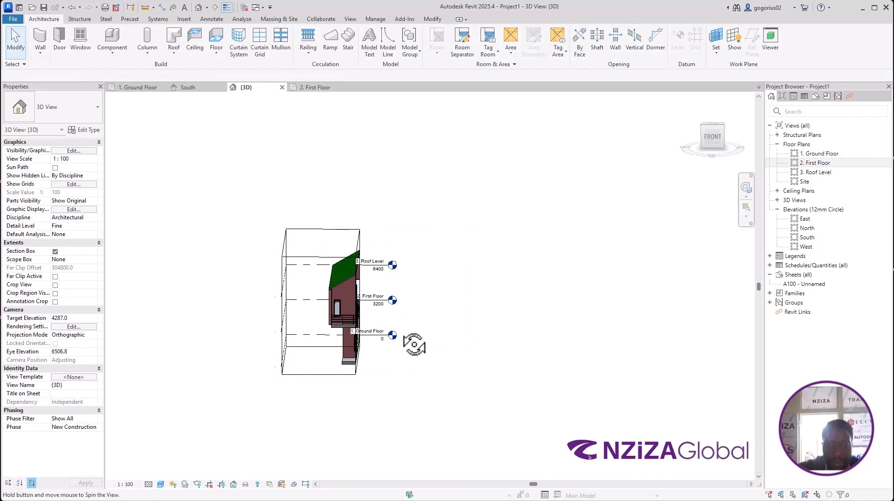
Step: Examine the staircase and where the ground-floor walls meet the first floor in the cutaway 3D view
middle_click_drag(415, 339, 416, 374, "shift")
scroll(369, 354, "up", 8)
scroll(371, 209, "up", 2)
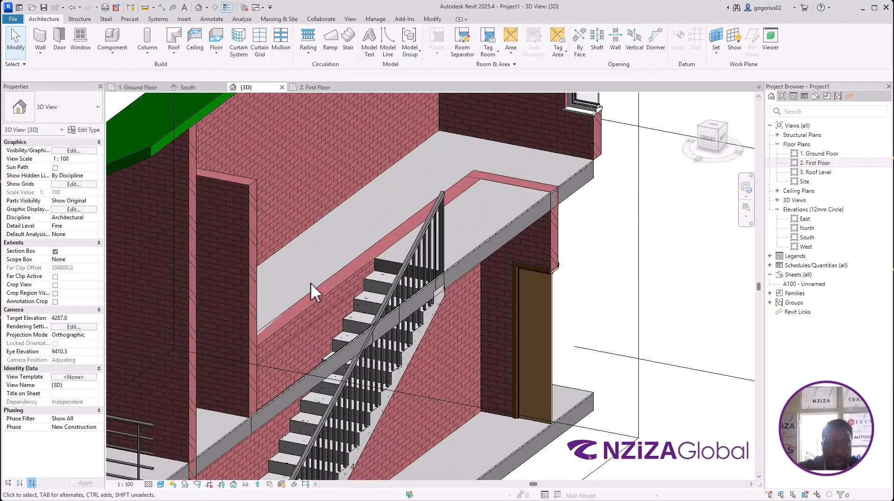
scroll(333, 326, "up", 2)
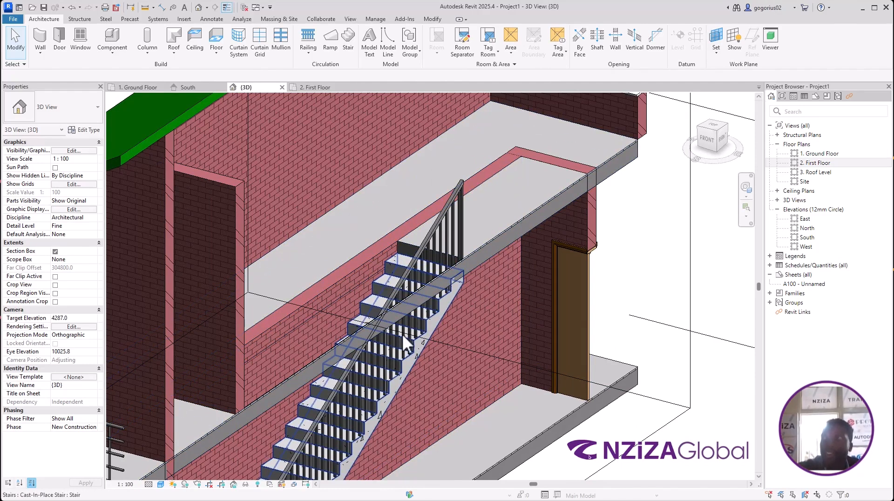
scroll(391, 315, "down", 5)
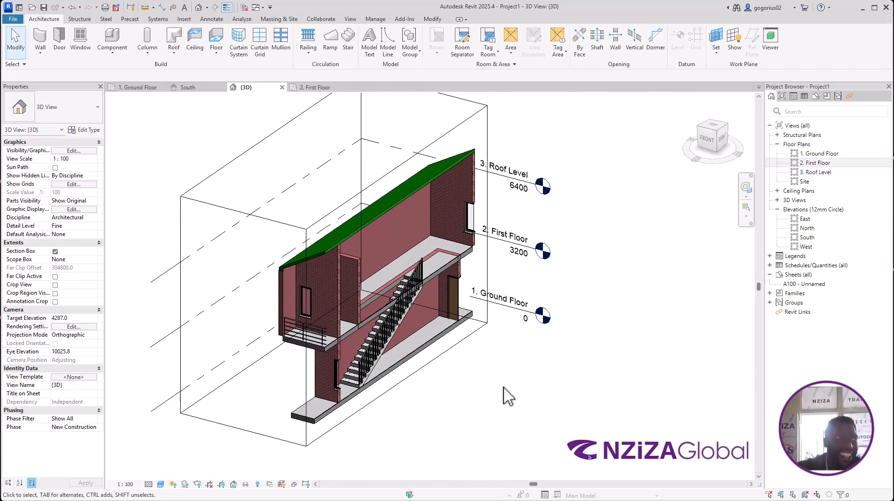
middle_click_drag(491, 340, 535, 363, "shift")
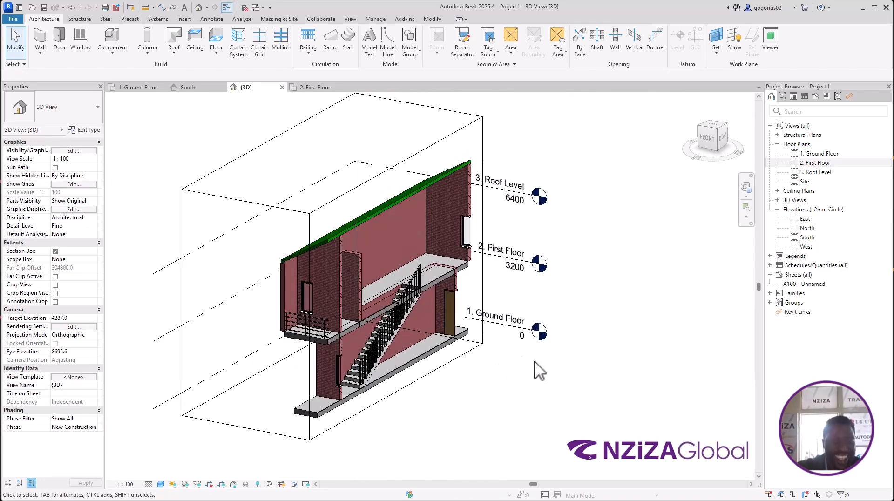
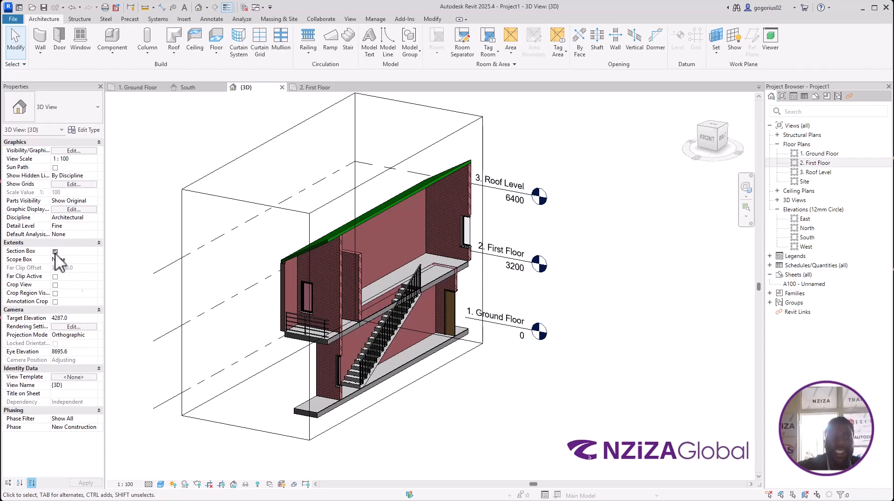
Step: Extend the section box's side face past the whole house again and lower its top face to cut through the first-floor walls
scroll(343, 289, "down", 2)
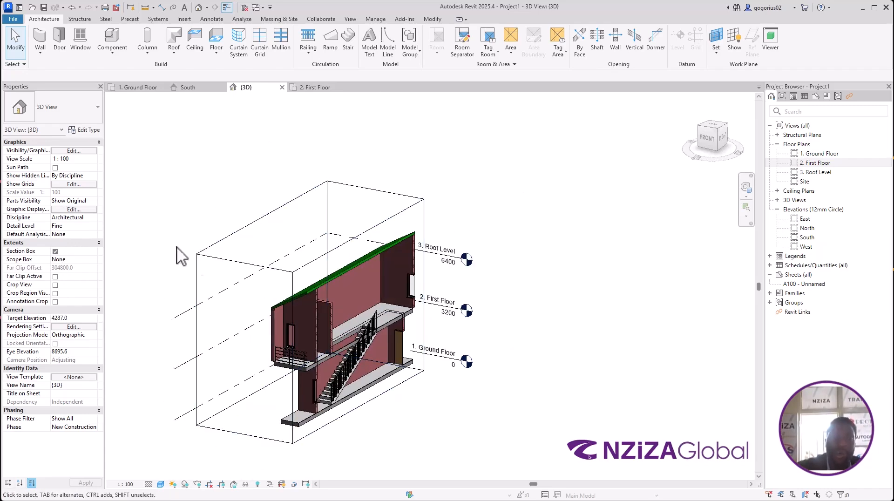
scroll(473, 164, "down", 1)
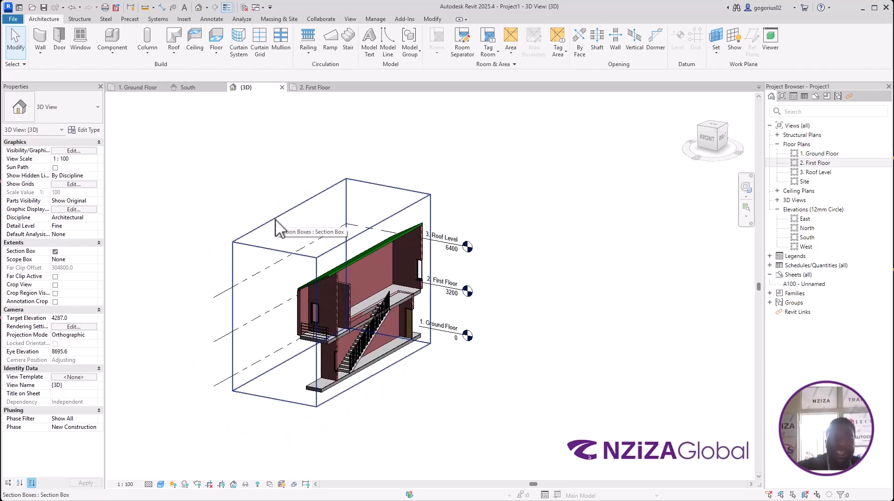
left_click(278, 227)
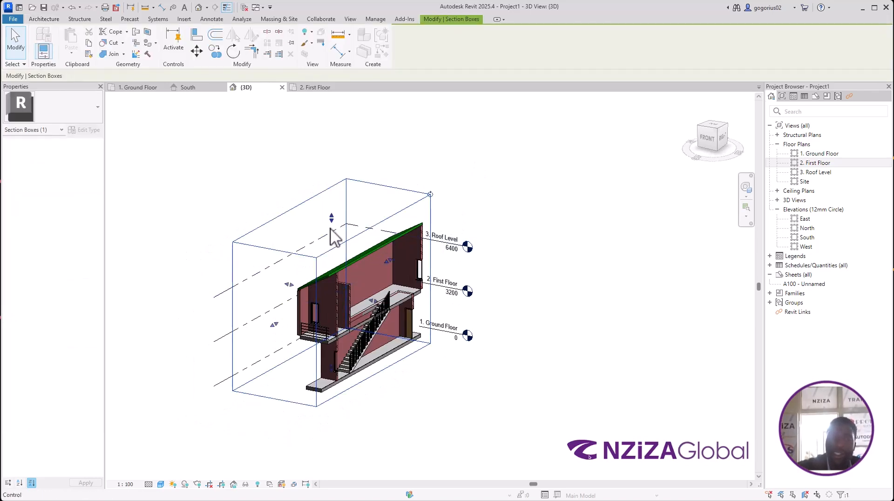
scroll(519, 245, "down", 1)
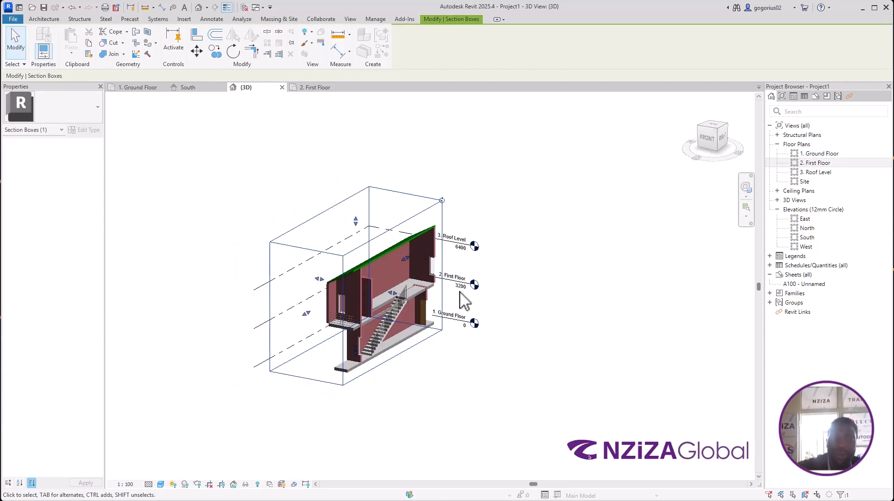
left_click_drag(391, 292, 460, 307)
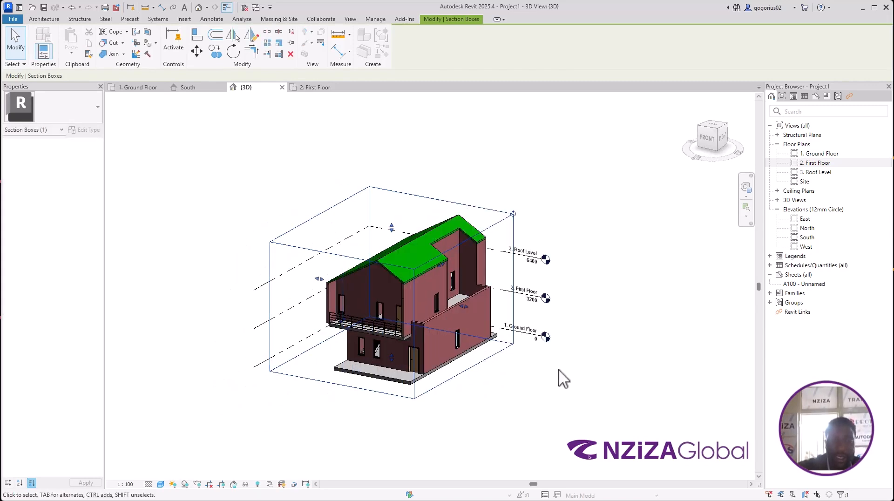
left_click_drag(391, 227, 390, 269)
left_click(592, 274)
Step: Try to attach the tops of the six ground-floor walls showing through the first floor to that floor
middle_click_drag(440, 265, 398, 358, "shift")
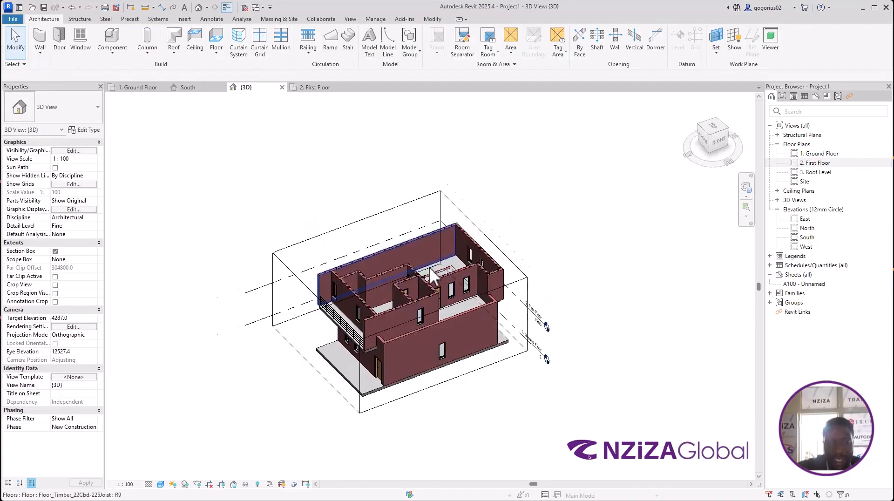
scroll(430, 272, "up", 3)
middle_click_drag(436, 324, 534, 419, "shift")
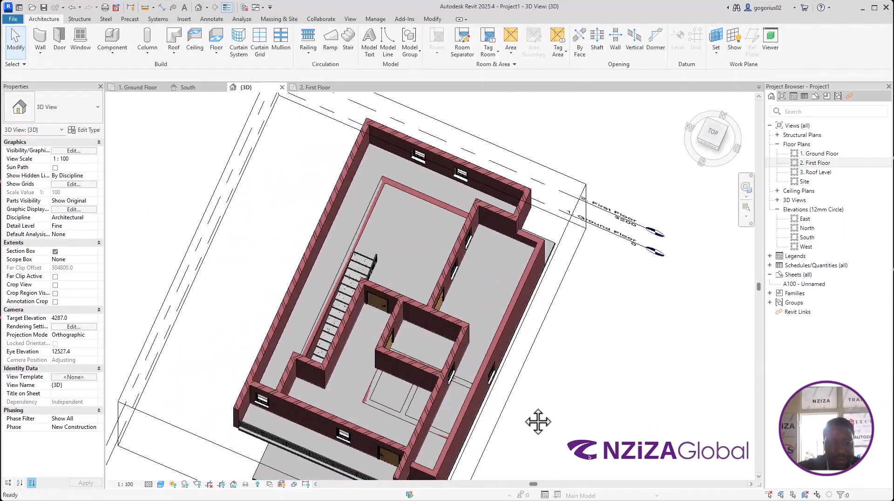
left_click(430, 203)
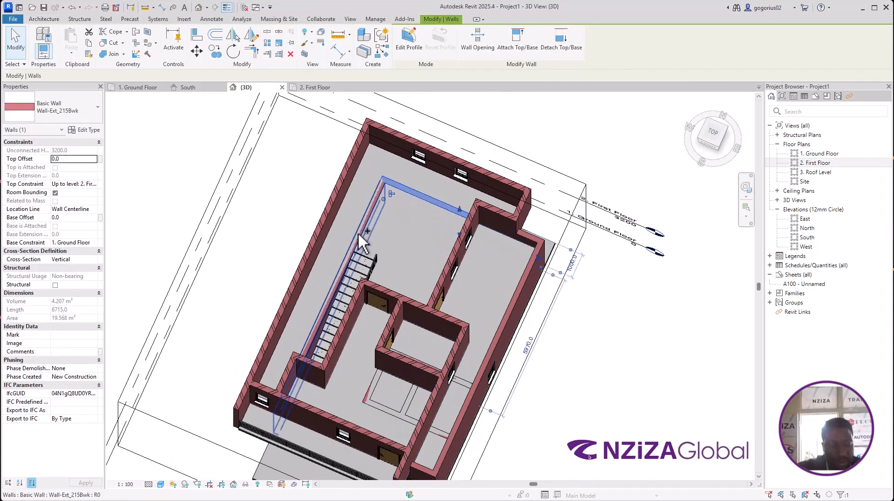
left_click(361, 241, "ctrl")
left_click(377, 412, "ctrl")
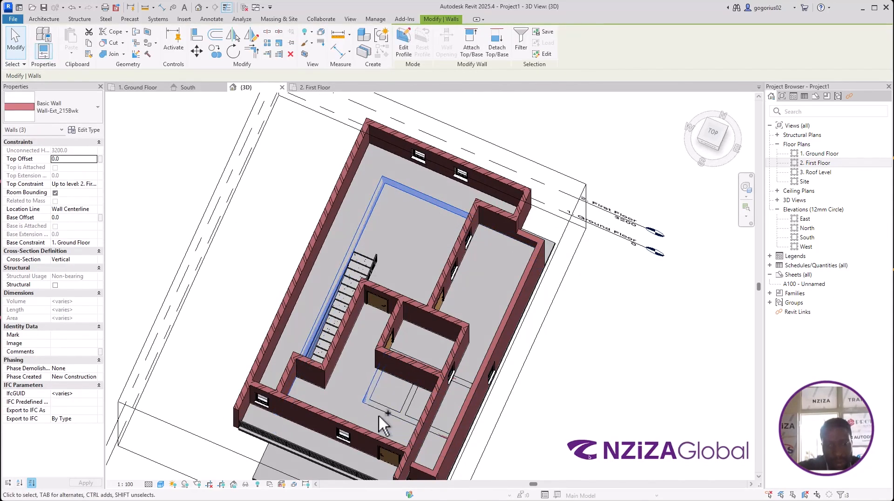
left_click(417, 398, "ctrl")
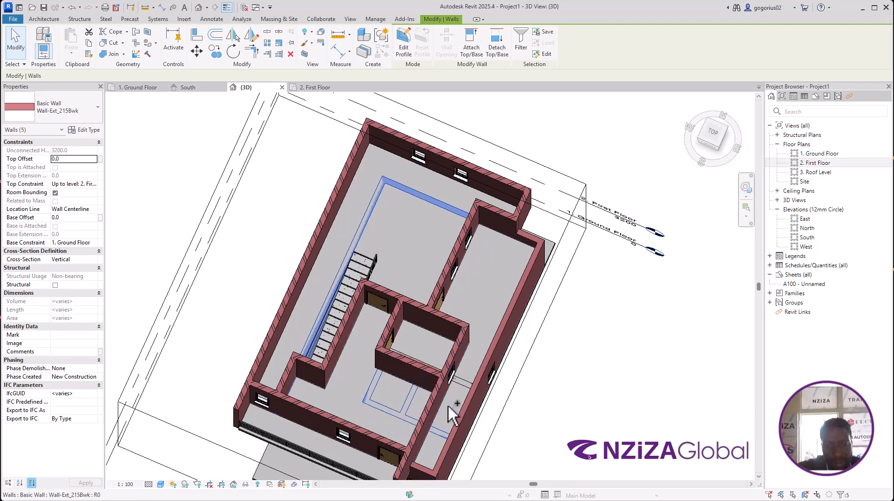
left_click(461, 384, "ctrl")
left_click(464, 382, "ctrl")
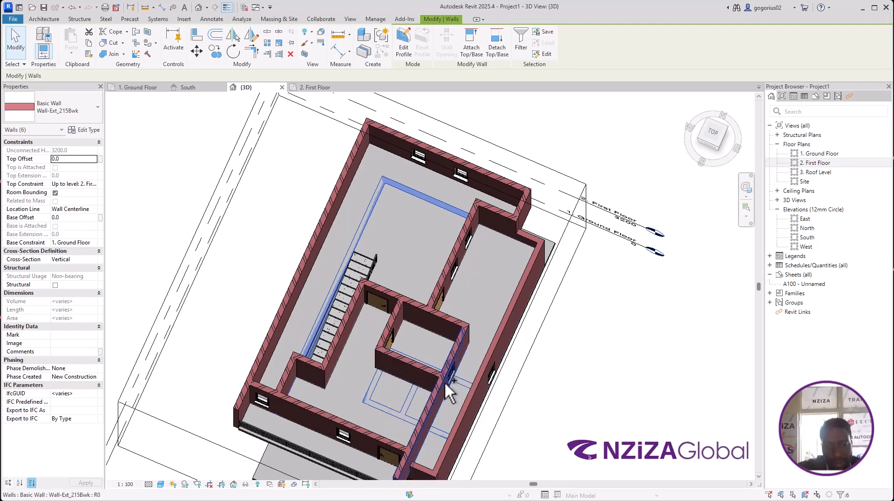
left_click(473, 49)
left_click(415, 236)
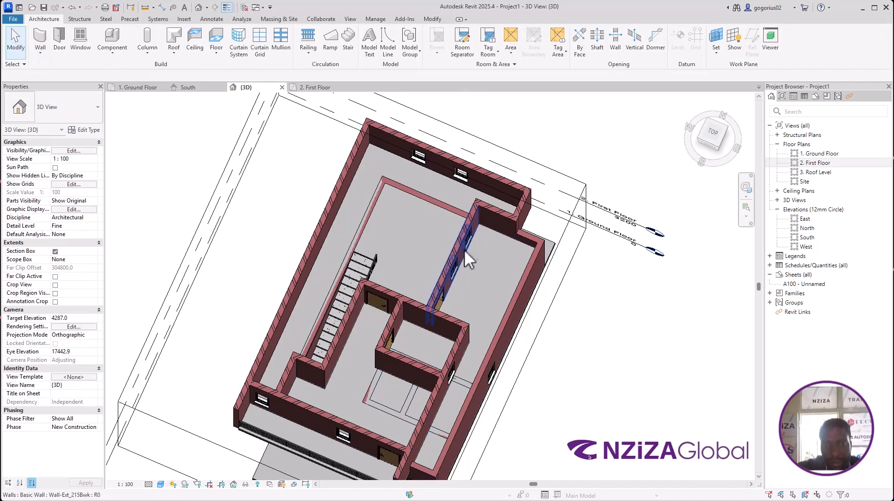
left_click(361, 231)
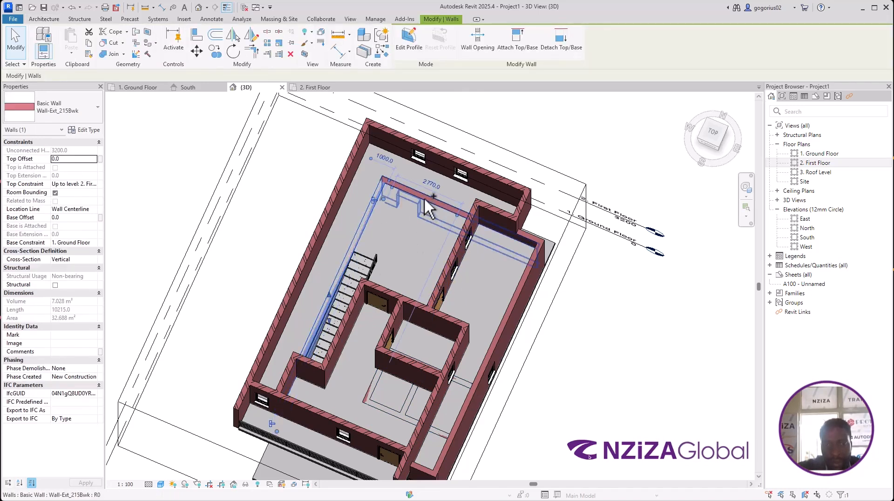
left_click(424, 201, "ctrl")
left_click(388, 409, "ctrl")
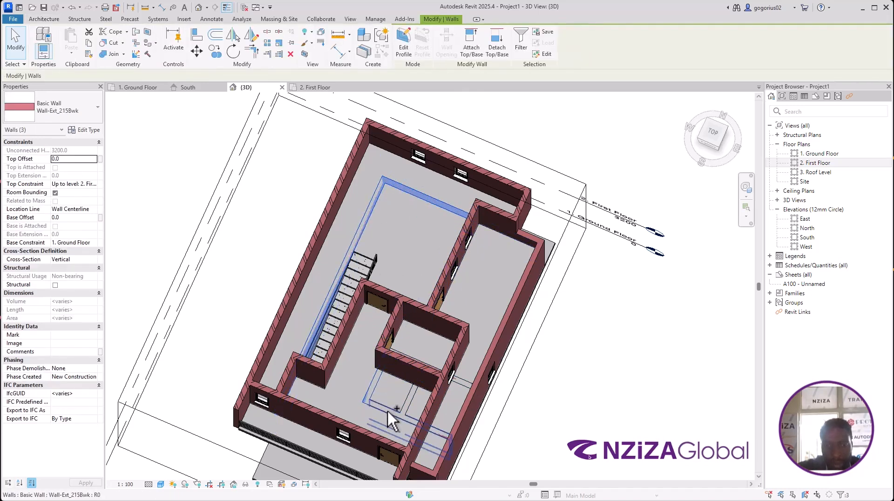
left_click(387, 409, "ctrl")
left_click(411, 404, "ctrl")
left_click(460, 383, "ctrl")
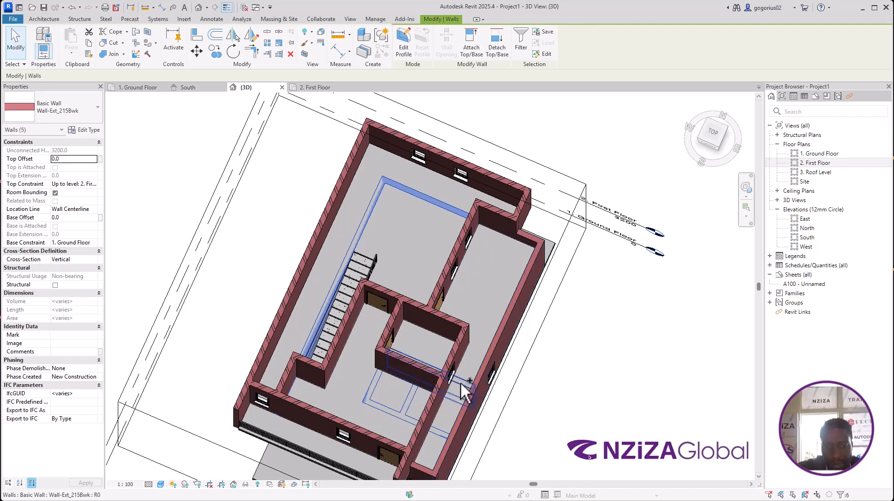
left_click(461, 384, "ctrl")
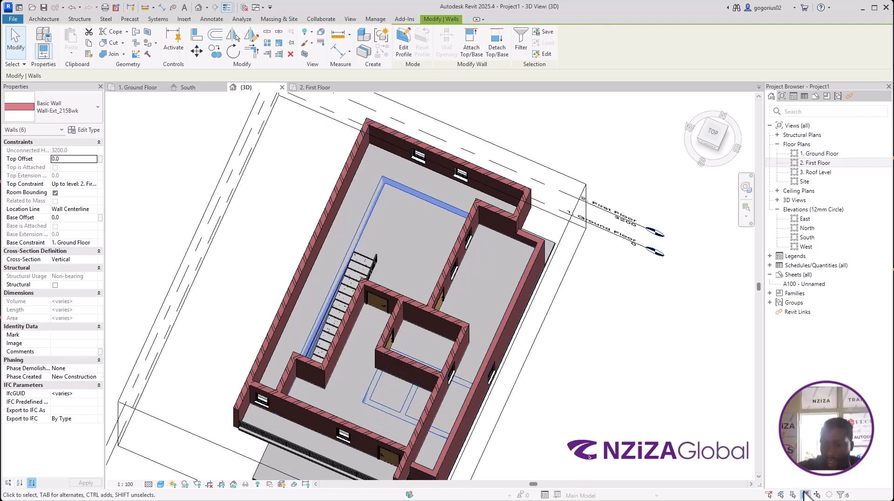
key("Escape")
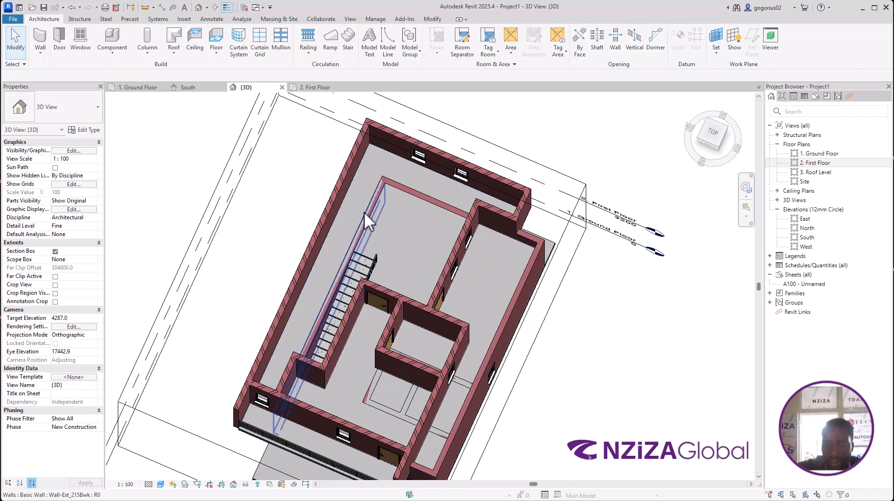
Step: Select the six ground-floor walls whose tops show through the first-floor slab and attach their tops to the slab
left_click(364, 211)
left_click(408, 189, "ctrl")
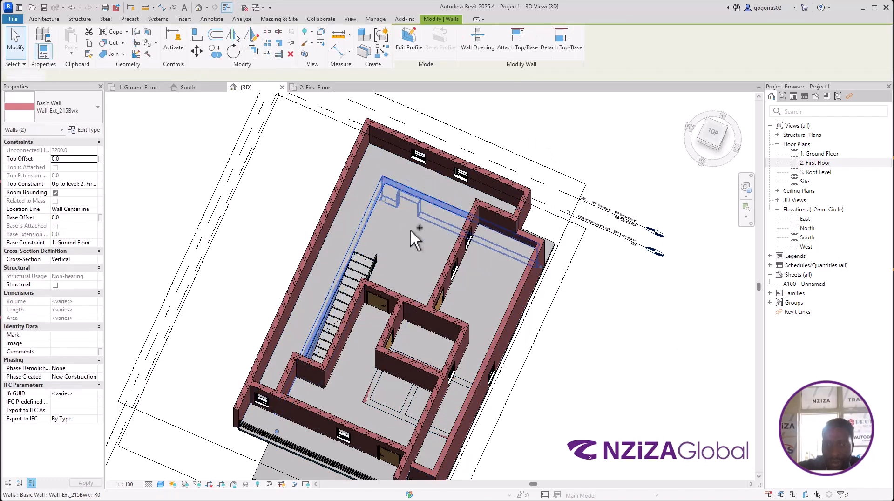
left_click(382, 382, "ctrl")
left_click(404, 401, "ctrl")
left_click(379, 405, "ctrl")
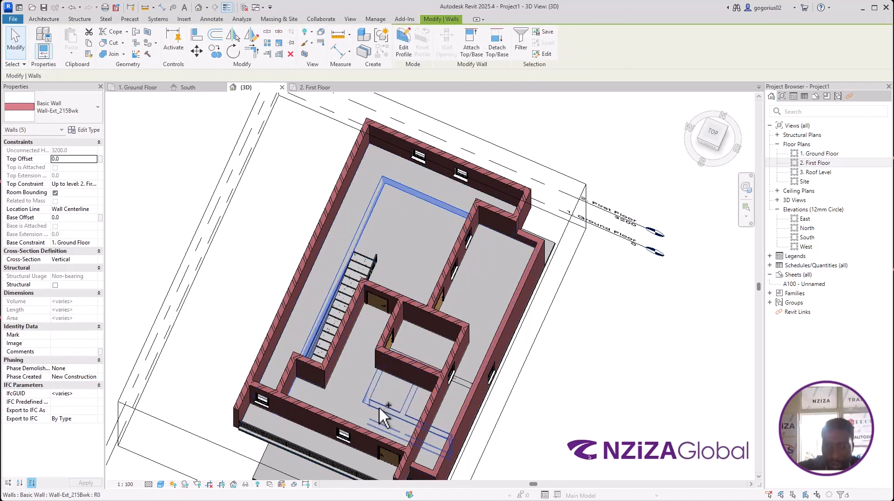
left_click(468, 382, "ctrl")
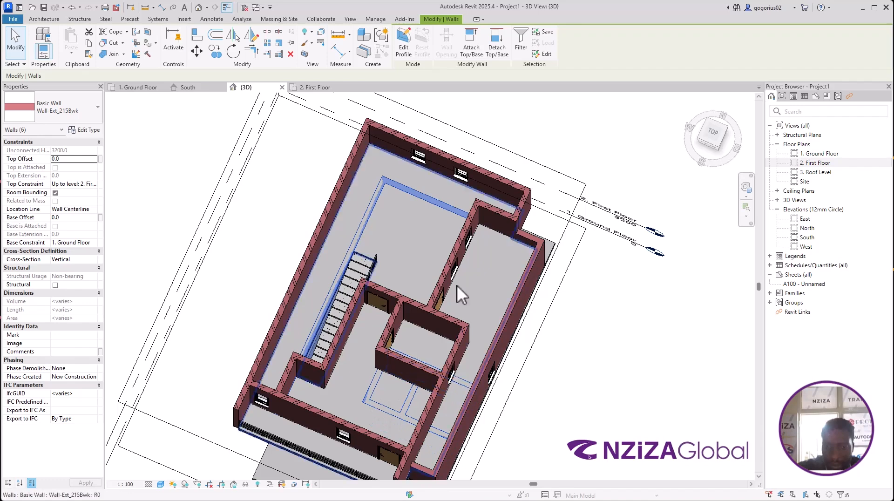
left_click(473, 51)
left_click(424, 238)
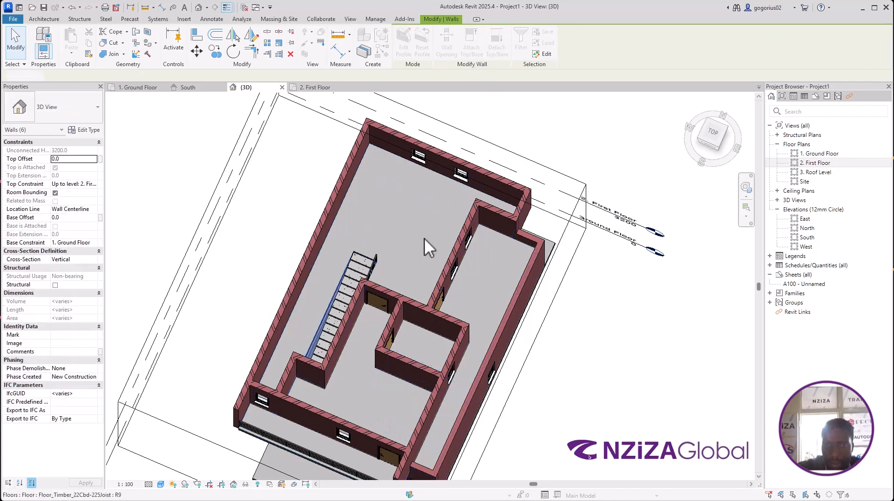
middle_click_drag(562, 385, 525, 379, "ctrl")
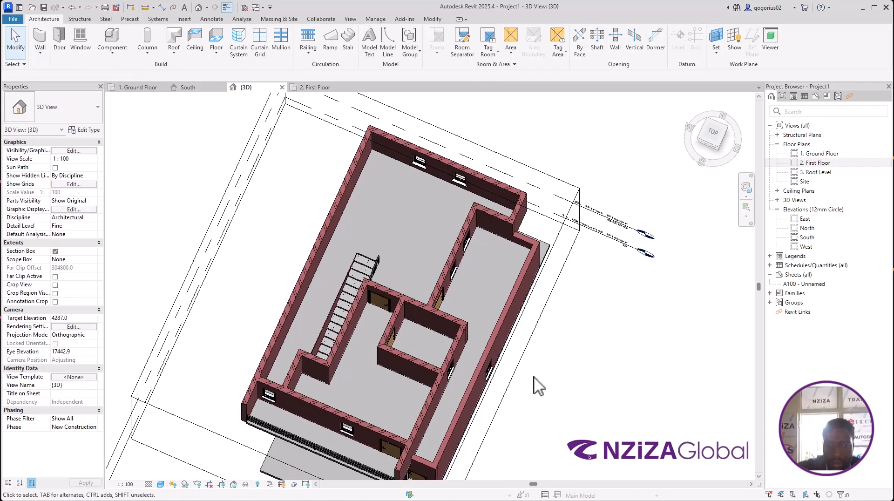
Step: Create a 900mm_Pipe railing similar to the balcony's on the First Floor plan, with a 5300 mm straight path along the stair opening's open side
left_click(315, 88)
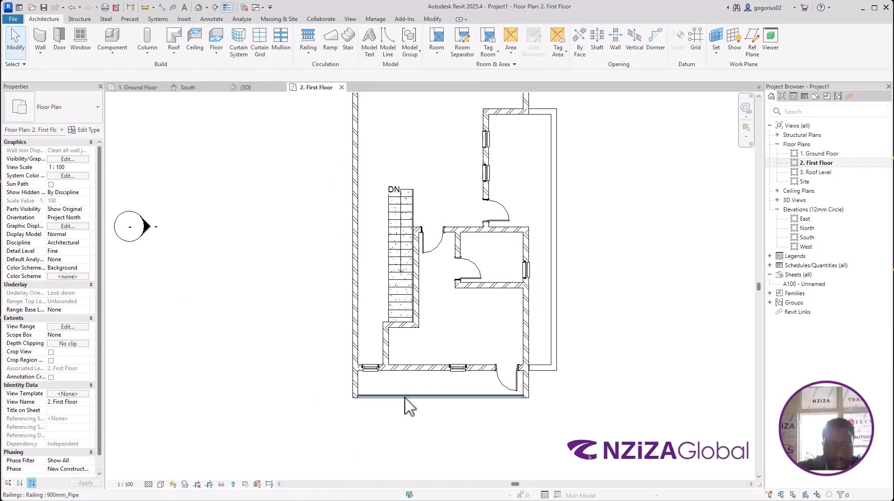
left_click(405, 396)
key("s")
scroll(392, 289, "up", 3)
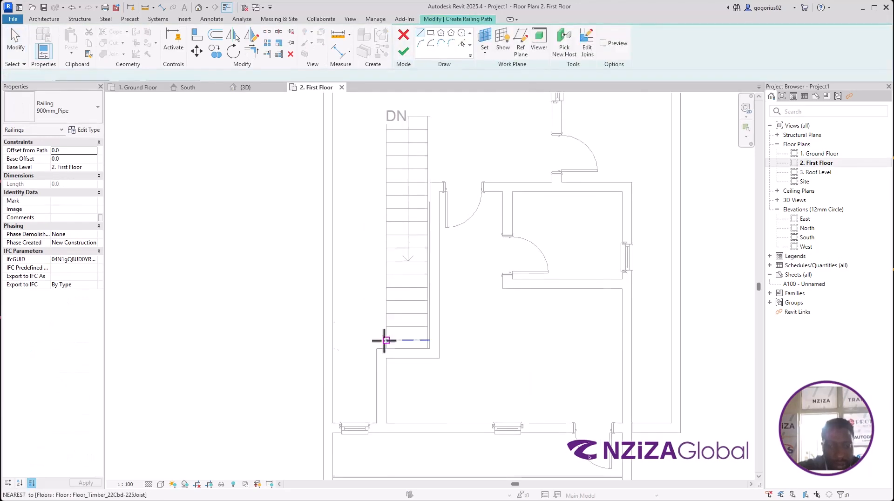
left_click(386, 347)
scroll(386, 121, "up", 4)
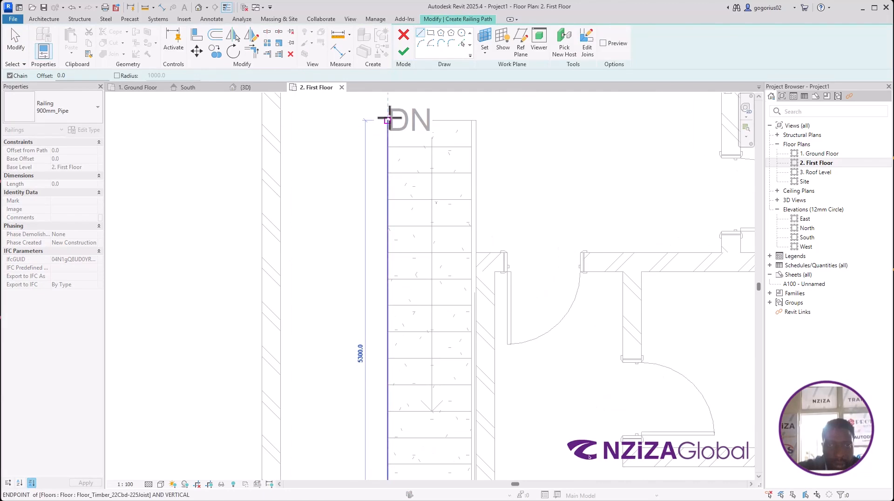
left_click(388, 120)
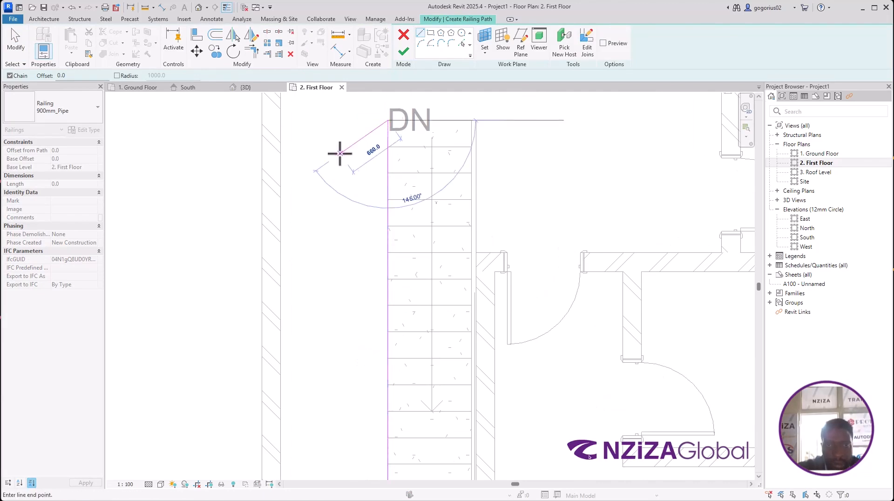
key("Escape")
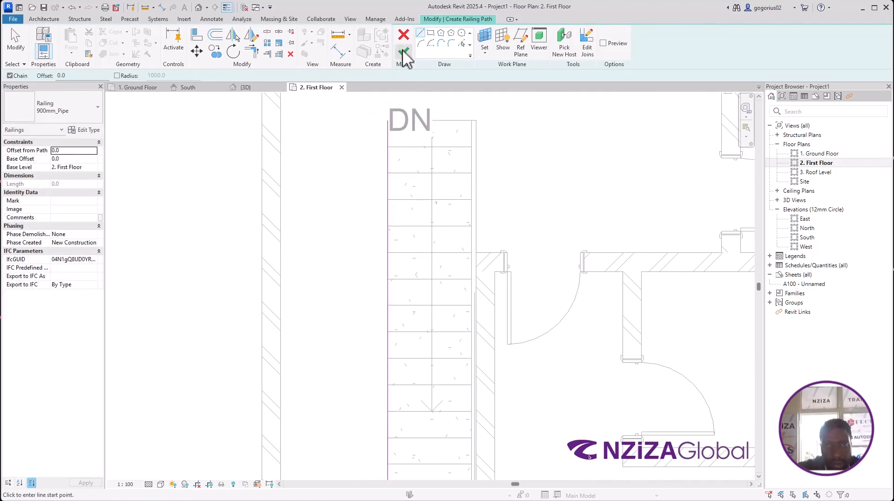
key("Escape")
left_click(387, 270)
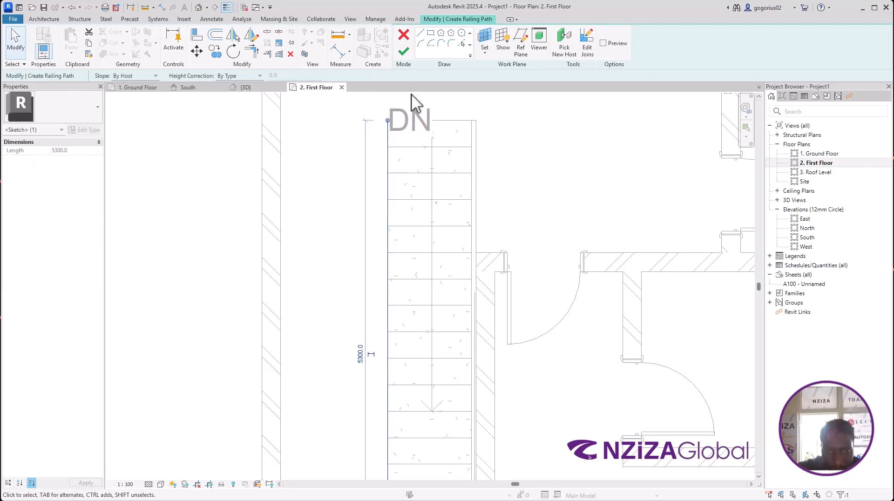
left_click(403, 51)
scroll(326, 117, "down", 2)
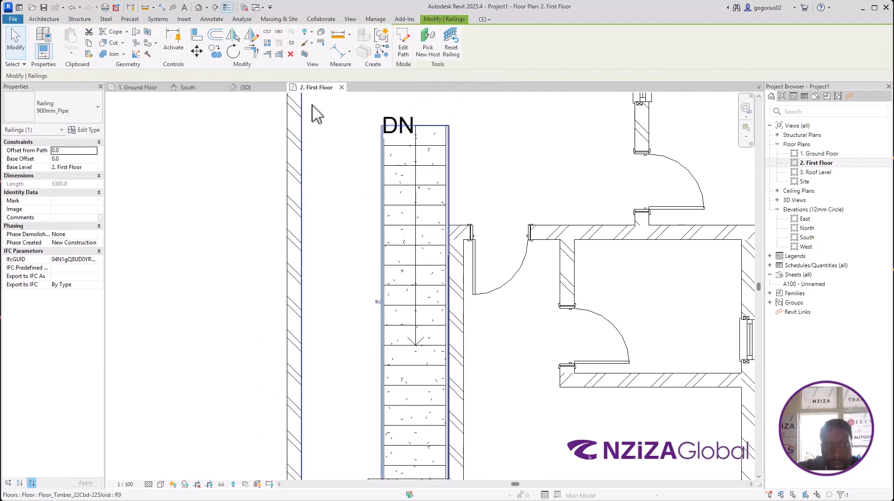
Step: Inspect the stairwell railing in the 3D view and turn off the section box to show the whole house
left_click(260, 88)
key("Escape")
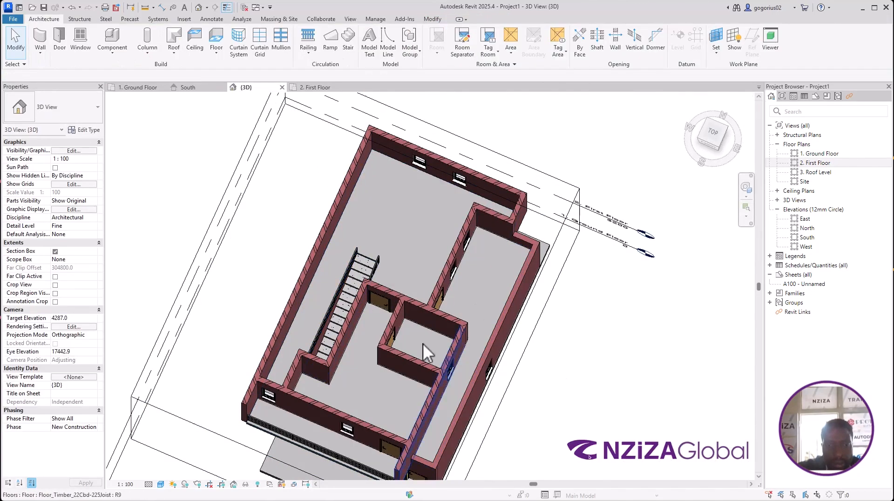
scroll(335, 320, "up", 4)
middle_click_drag(354, 370, 381, 287, "shift")
middle_click_drag(540, 272, 415, 280, "shift")
scroll(233, 285, "down", 2)
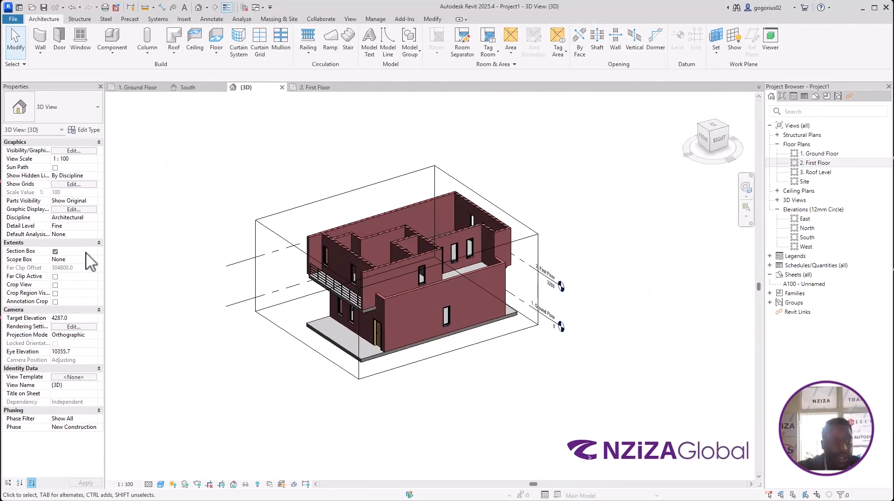
left_click(55, 251)
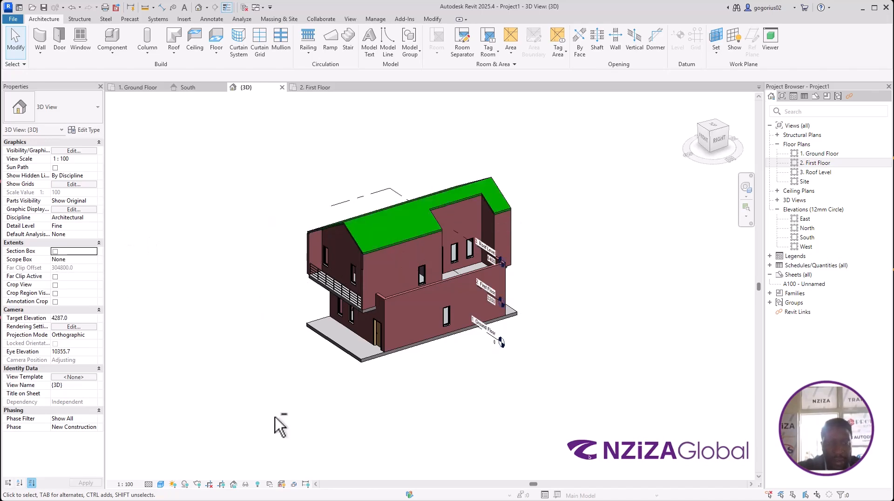
middle_click_drag(279, 419, 456, 439, "shift")
scroll(456, 196, "up", 2)
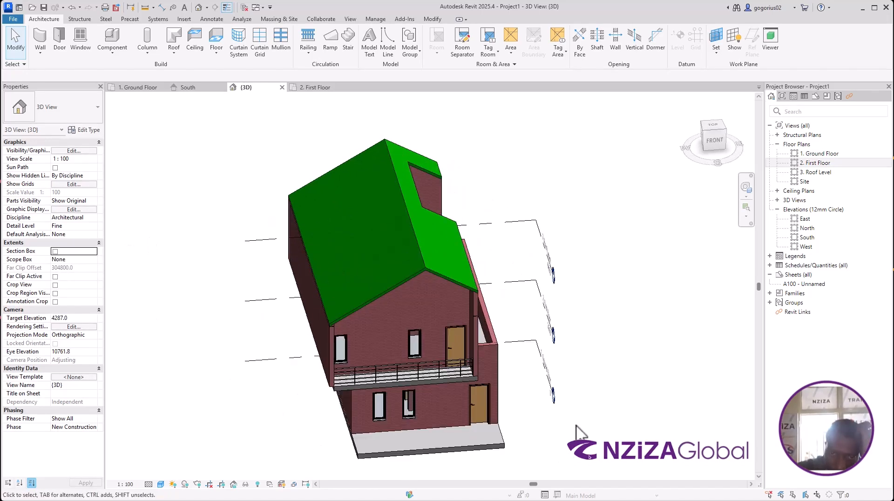
middle_click_drag(587, 423, 515, 375, "shift")
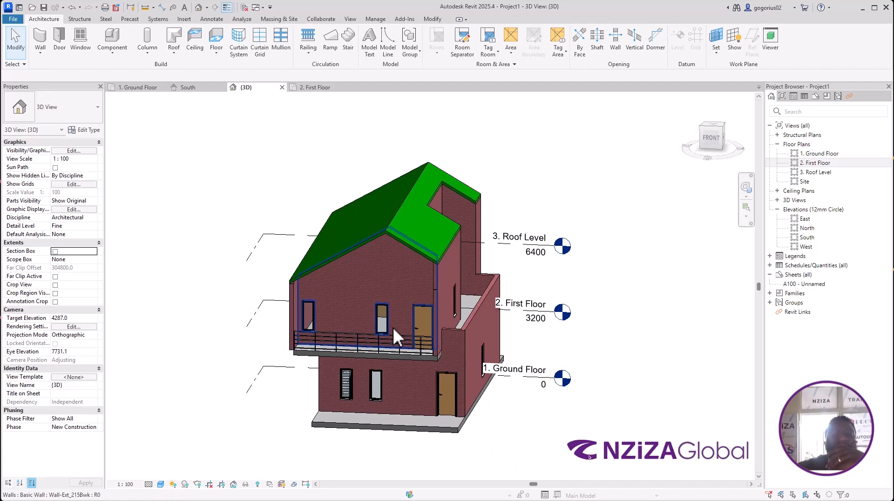
Step: Open the 2. First Floor plan with the whole floor in view
left_click(309, 88)
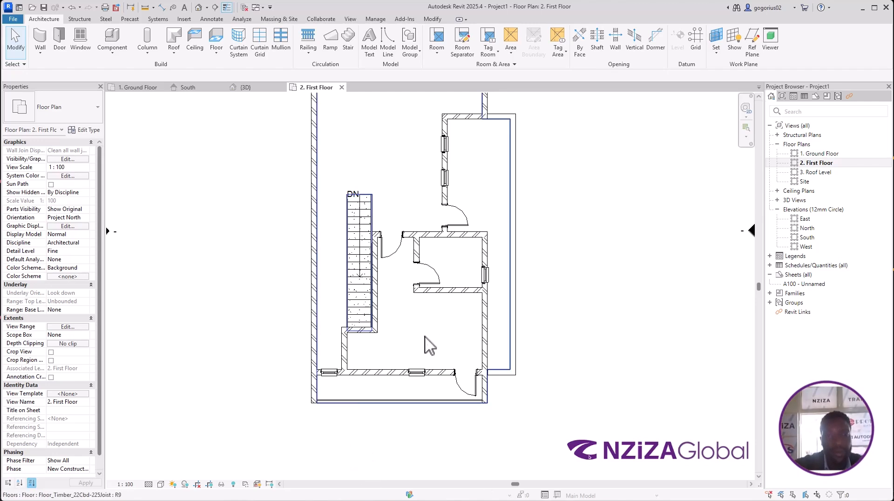
scroll(426, 430, "down", 1)
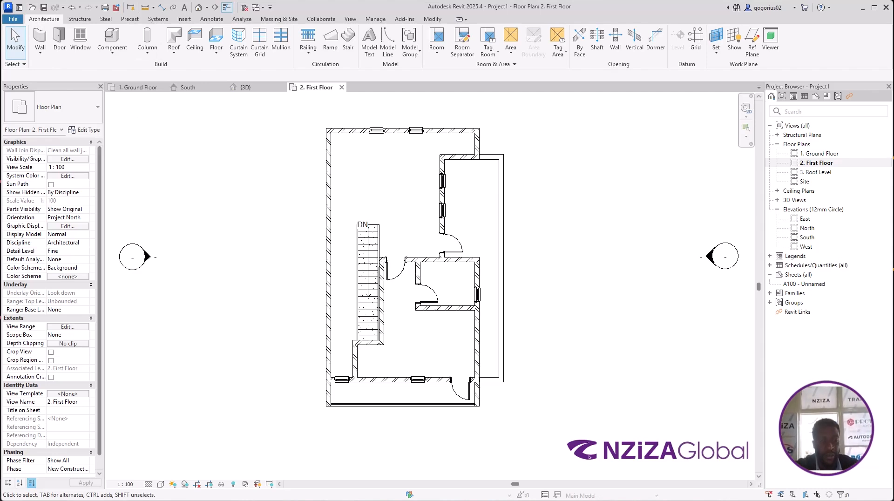
key("super")
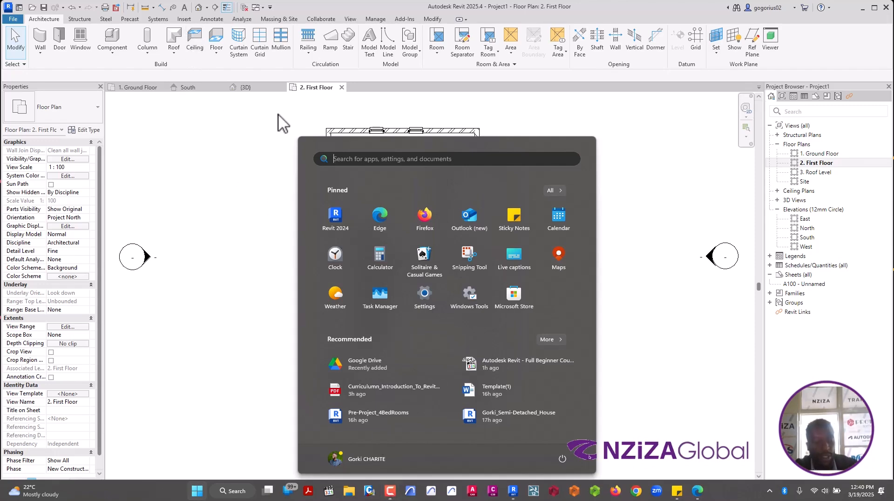
key("super")
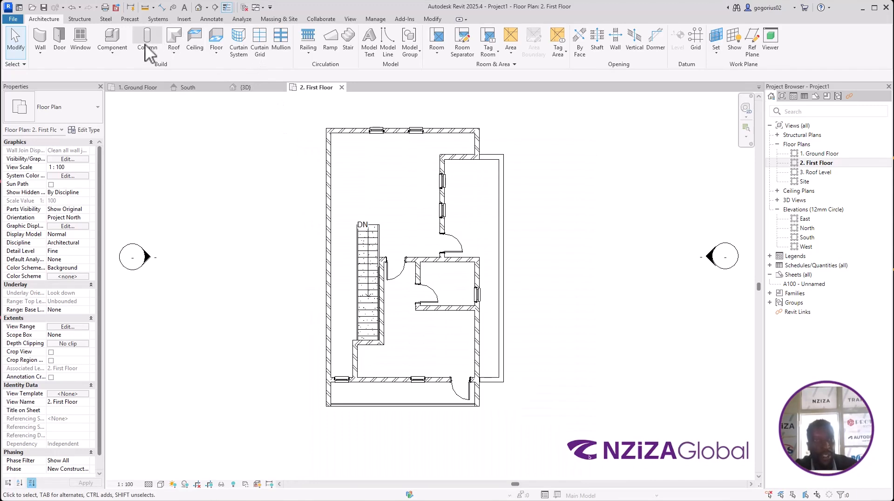
key("ctrl")
key("ctrl")
key("ctrl")
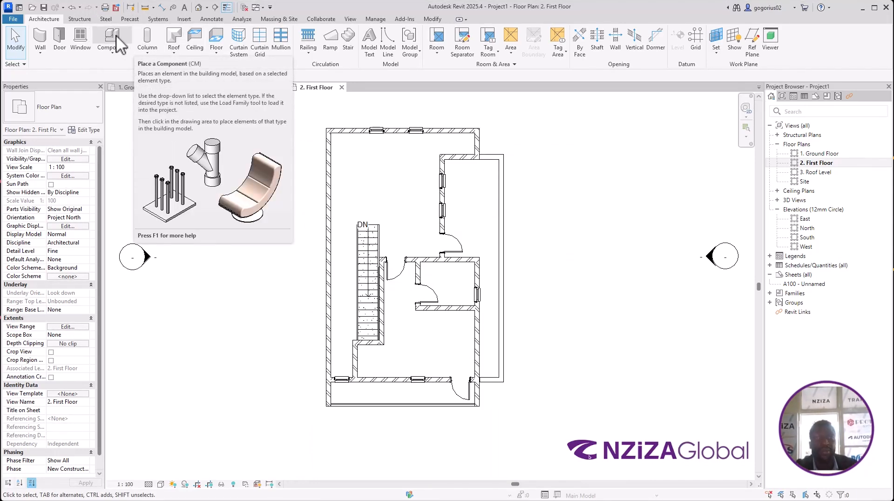
Step: Start placing a component on the first floor and look through the family types already loaded in the project
left_click(115, 35)
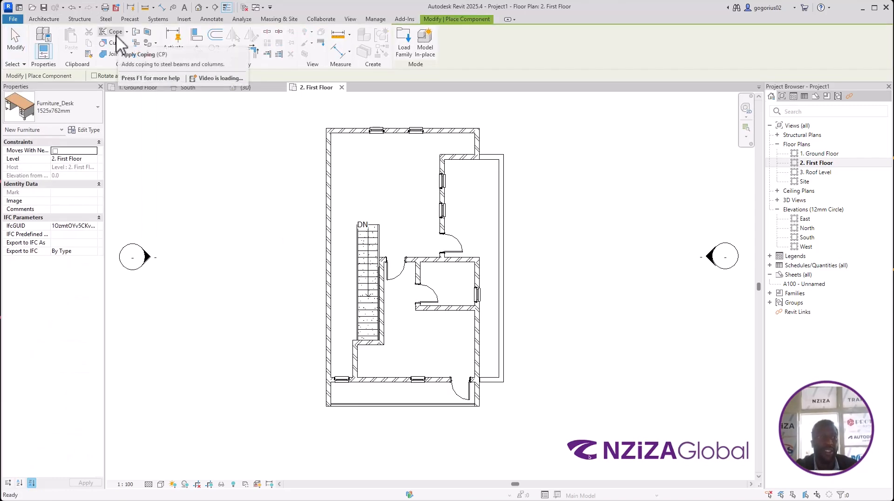
left_click(82, 111)
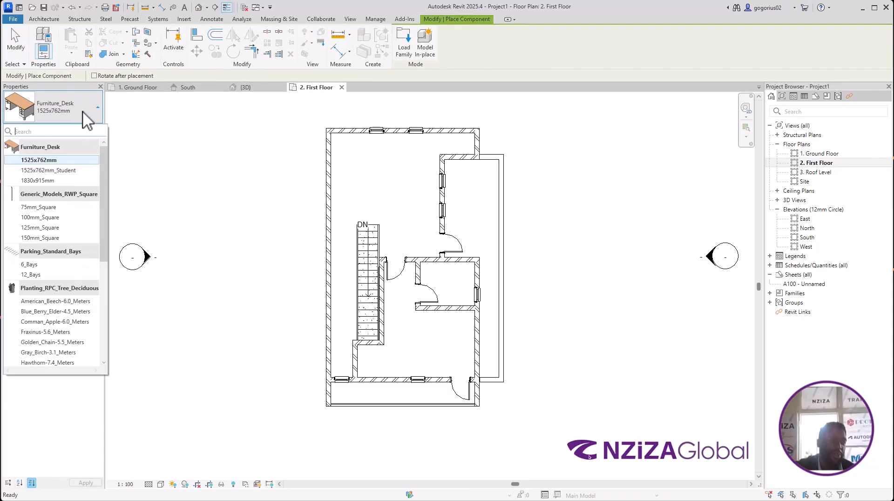
scroll(53, 304, "down", 5)
scroll(54, 279, "up", 5)
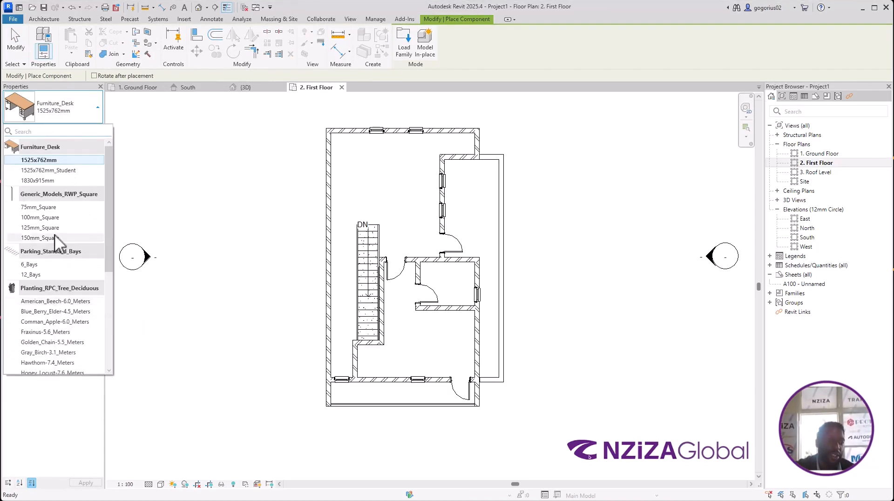
scroll(54, 233, "down", 5)
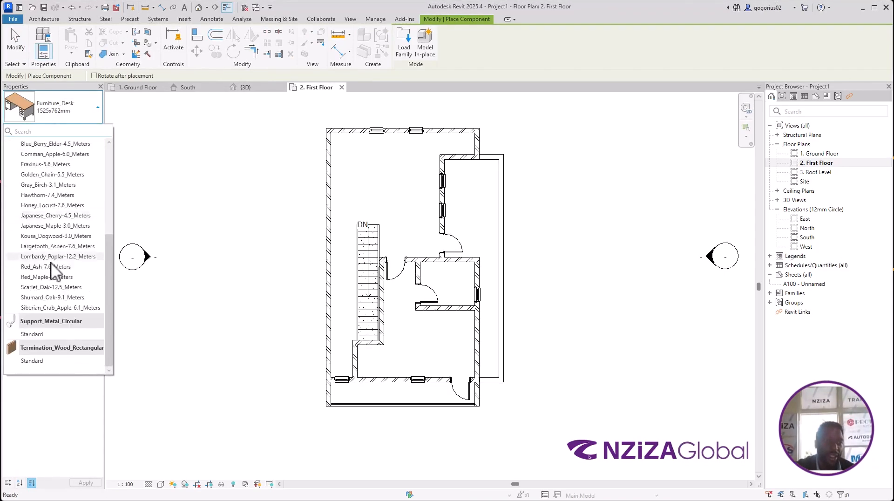
scroll(59, 284, "up", 5)
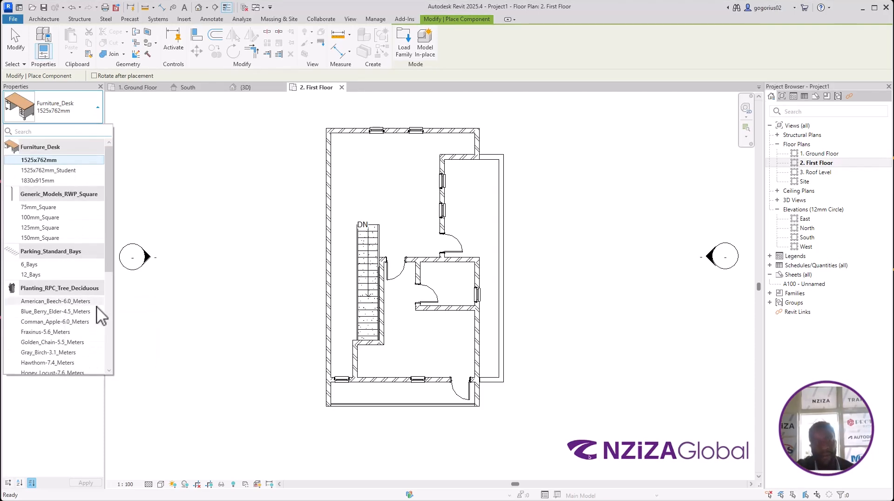
scroll(75, 302, "down", 5)
scroll(74, 302, "up", 3)
scroll(74, 301, "down", 3)
scroll(72, 300, "up", 5)
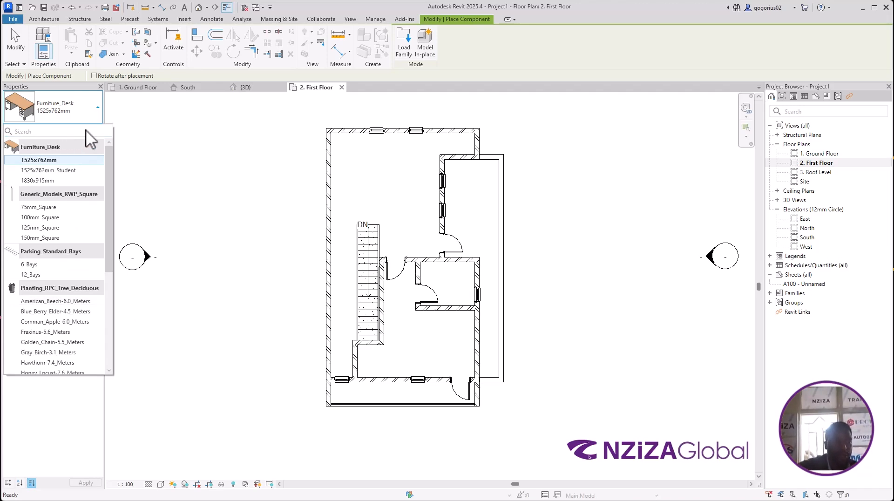
left_click_drag(108, 176, 96, 192)
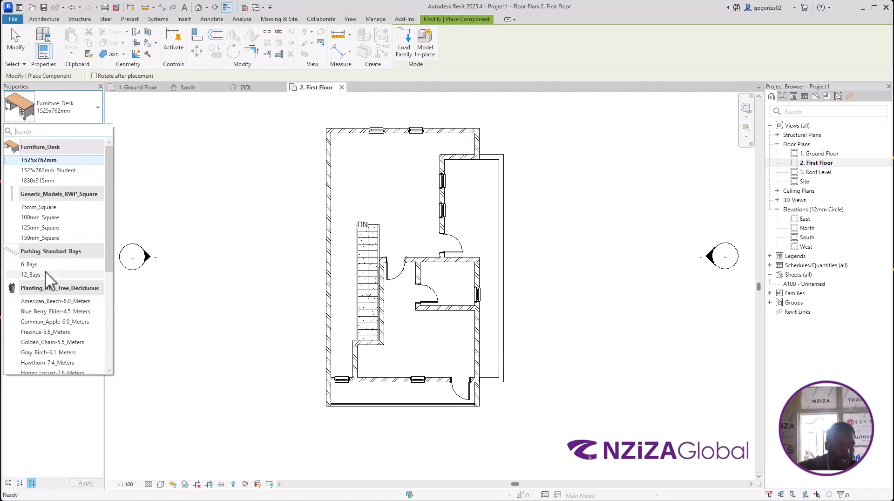
scroll(53, 263, "down", 3)
scroll(50, 255, "down", 3)
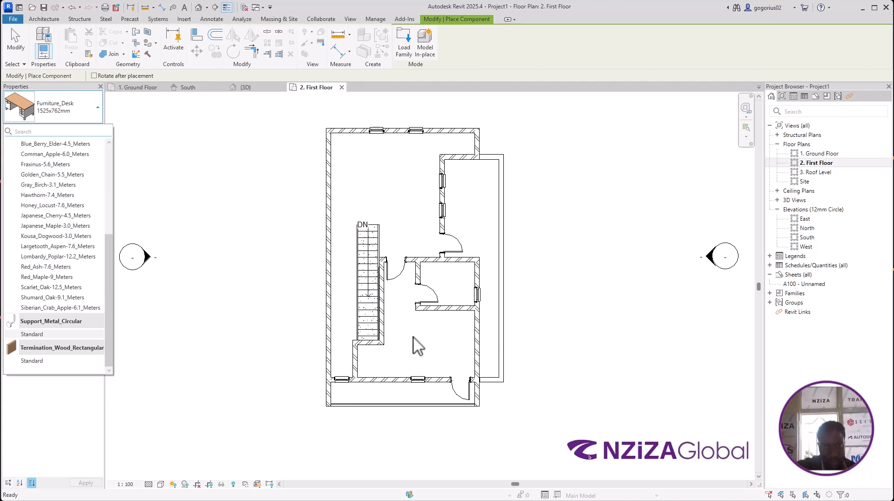
Step: Browse the UK family library and its parent English folder for loadable families, and end component placement without loading any
left_click(401, 45)
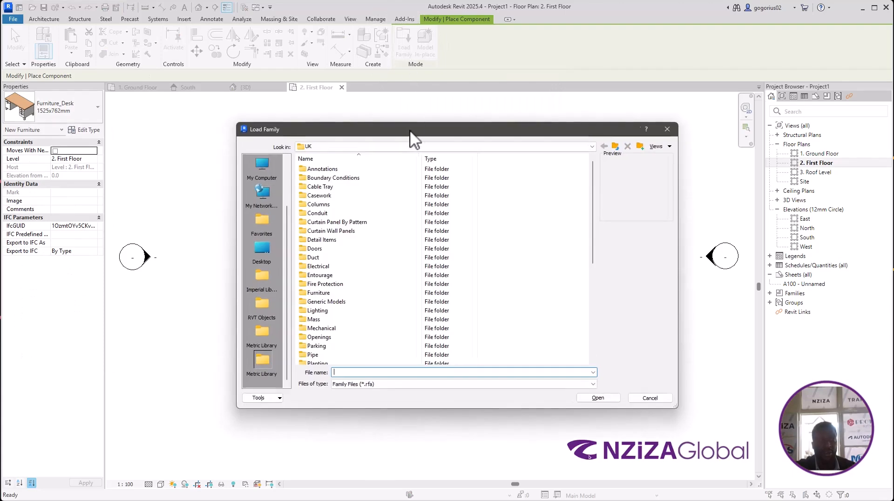
left_click_drag(412, 135, 400, 118)
scroll(403, 196, "down", 6)
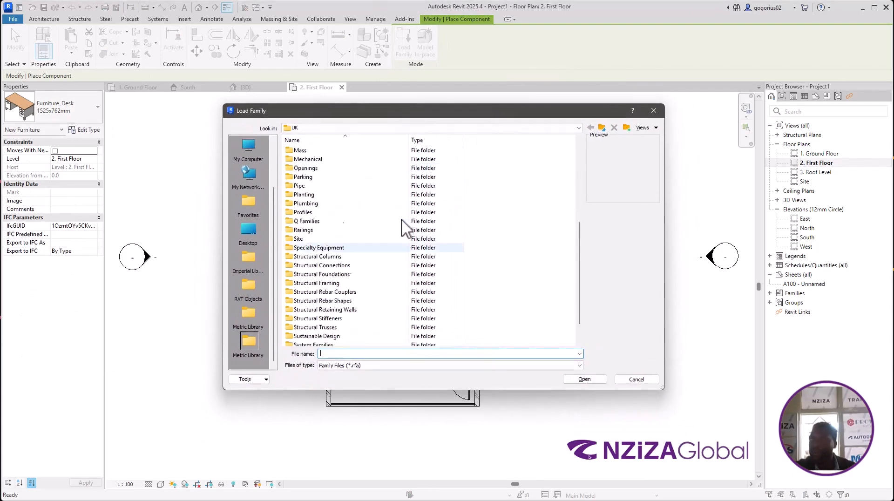
scroll(405, 225, "up", 6)
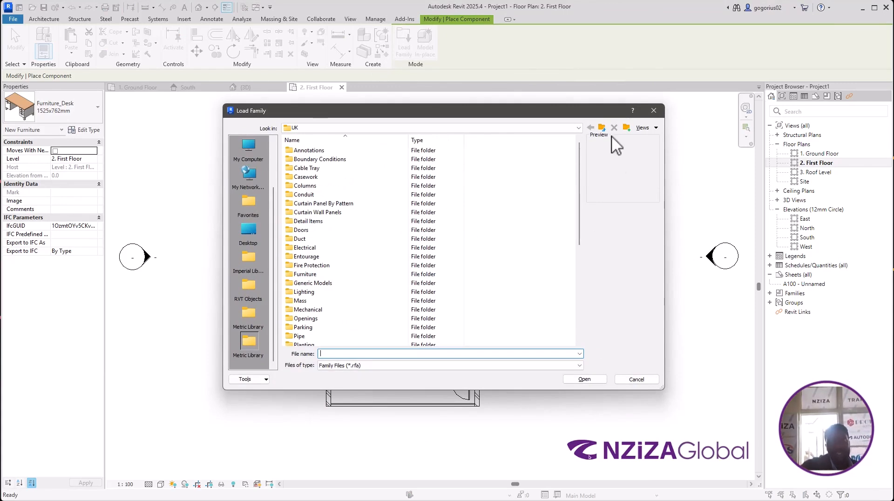
left_click(602, 127)
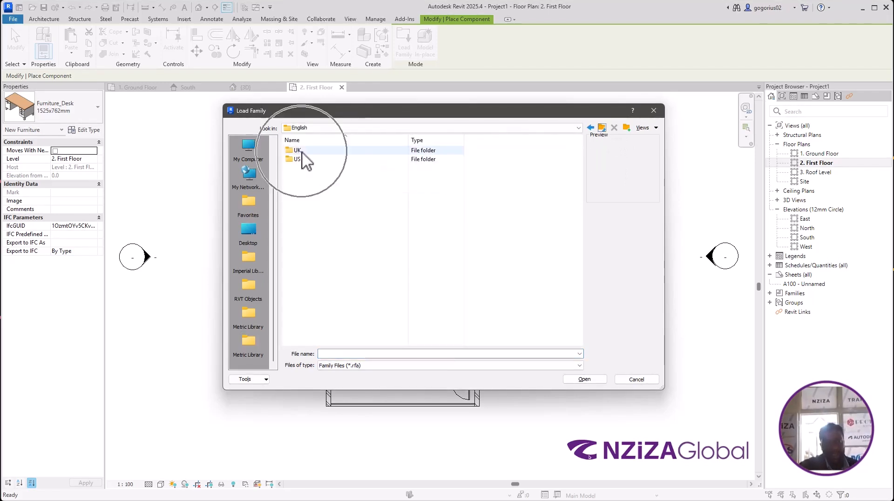
key("ctrl")
key("ctrl")
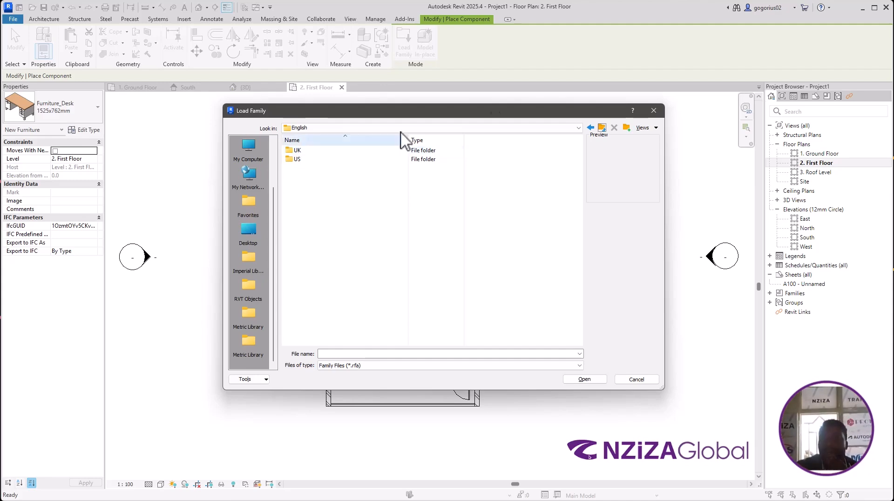
left_click(653, 110)
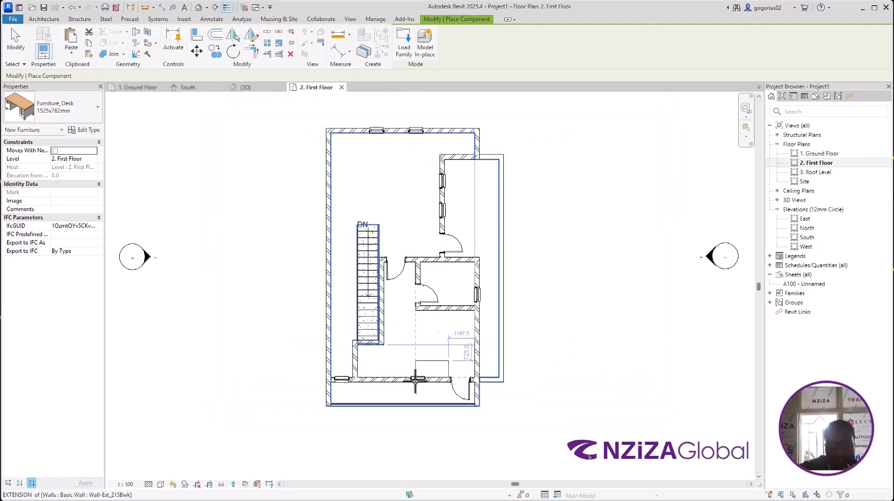
key("Escape")
key("Escape")
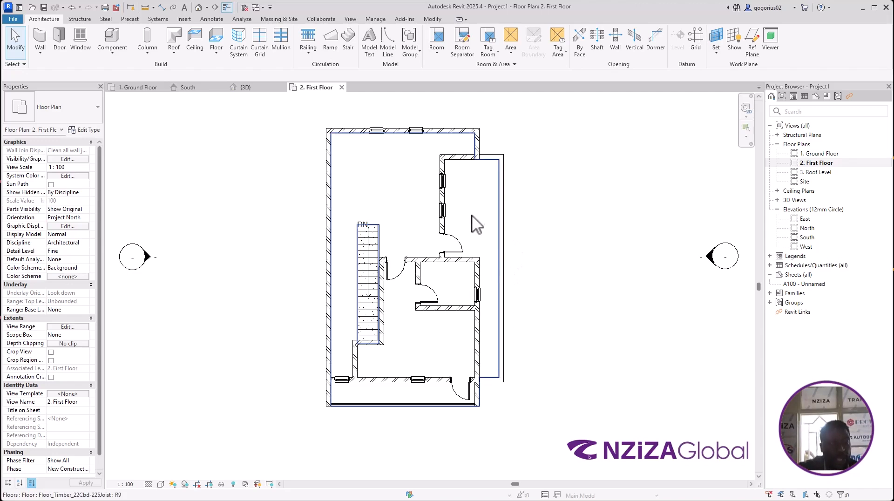
Step: Compare the Coarse, Medium and Fine detail levels on the whole house in the 3D view, finishing on Fine
left_click(246, 89)
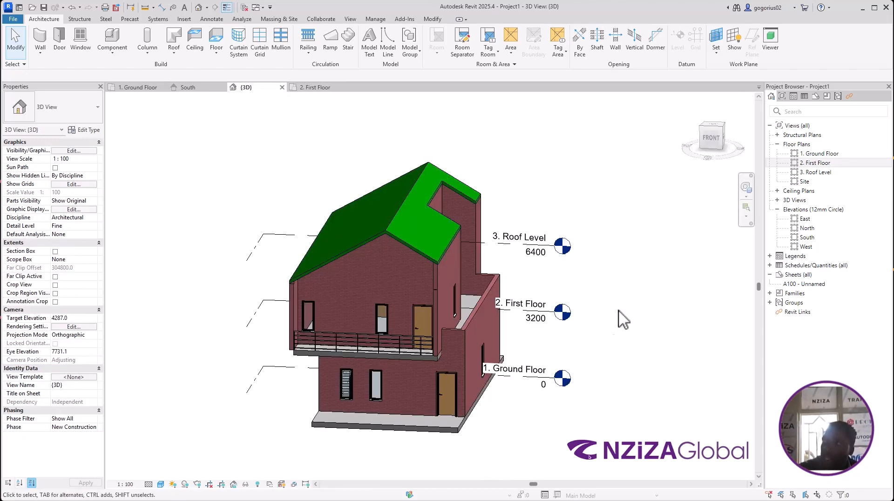
middle_click_drag(568, 374, 614, 274, "shift")
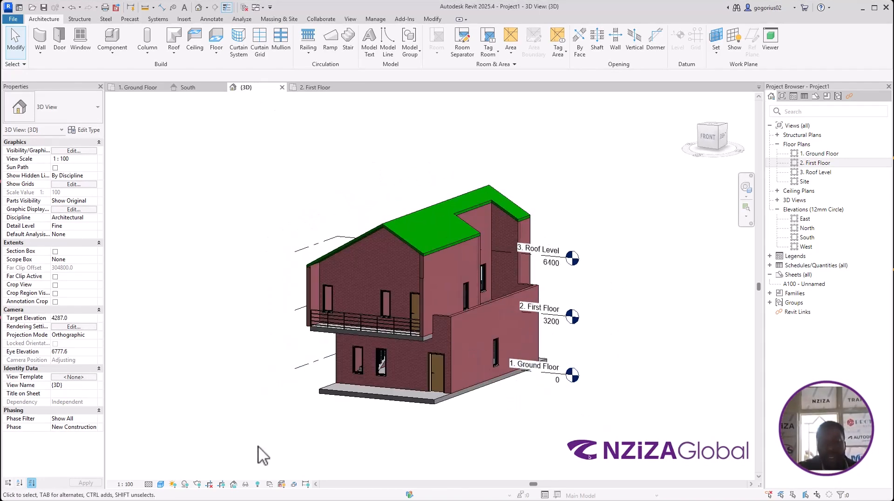
left_click(148, 484)
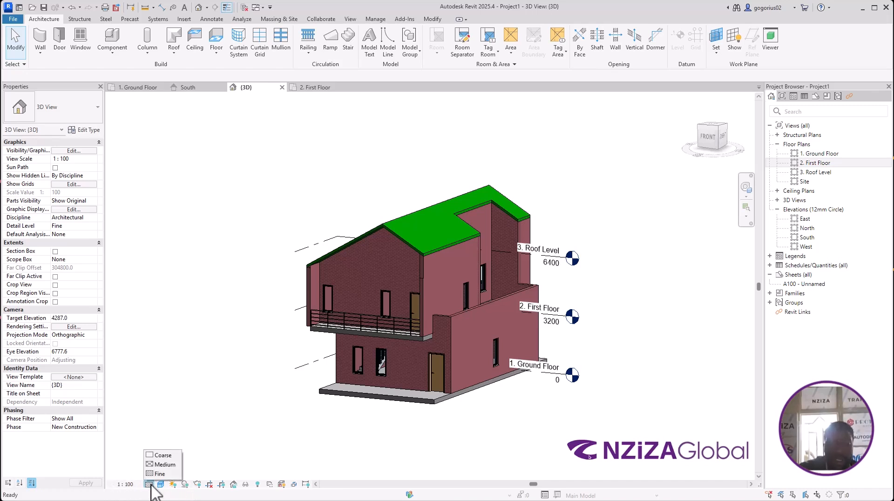
left_click(164, 456)
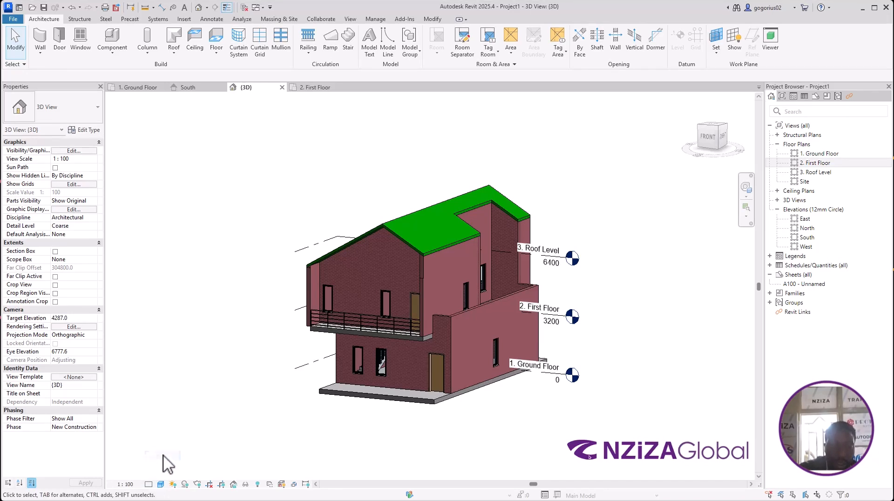
left_click(161, 483)
left_click(160, 464)
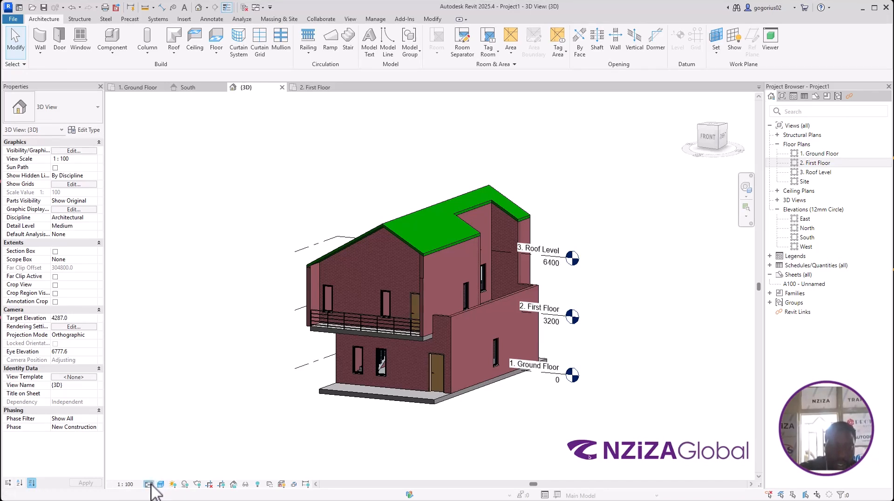
left_click(161, 484)
left_click(159, 473)
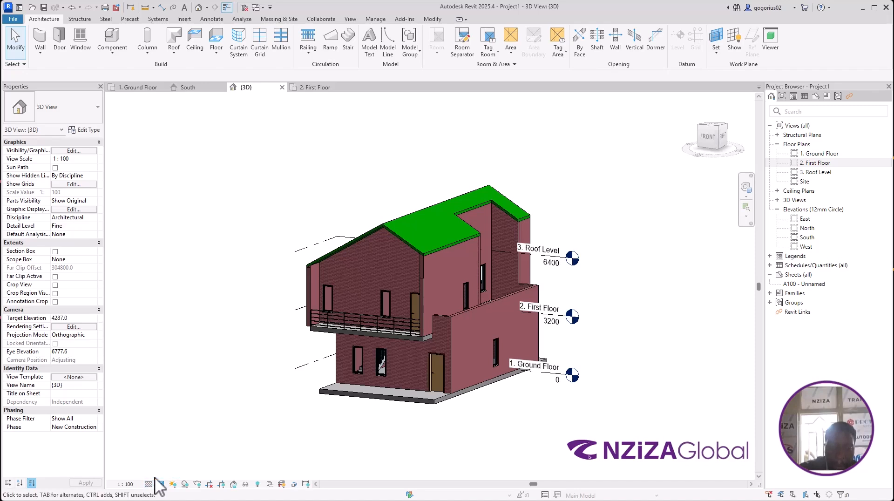
left_click(148, 484)
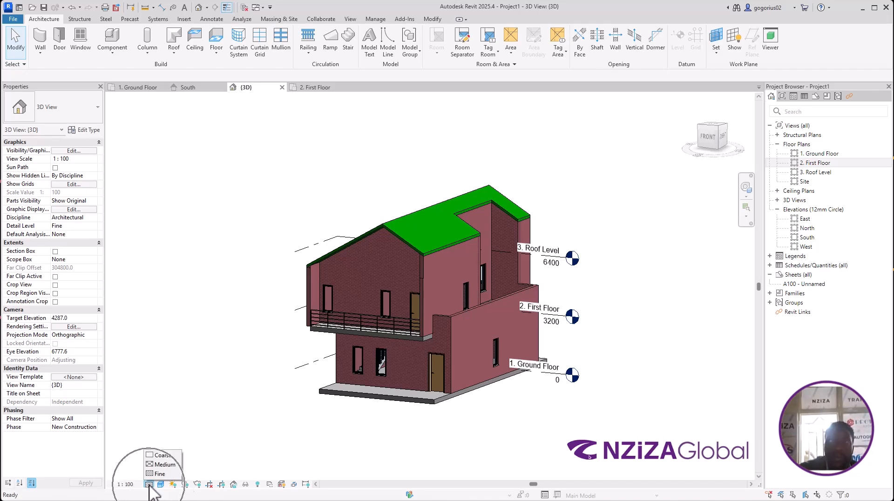
Step: Set the 2. First Floor plan's detail level to Coarse and examine how its walls, stair and doors are drawn
left_click(308, 88)
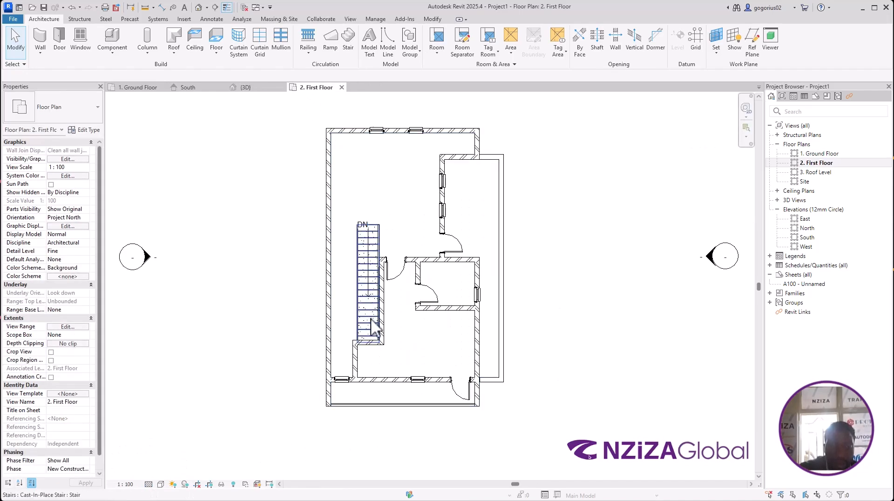
left_click(148, 484)
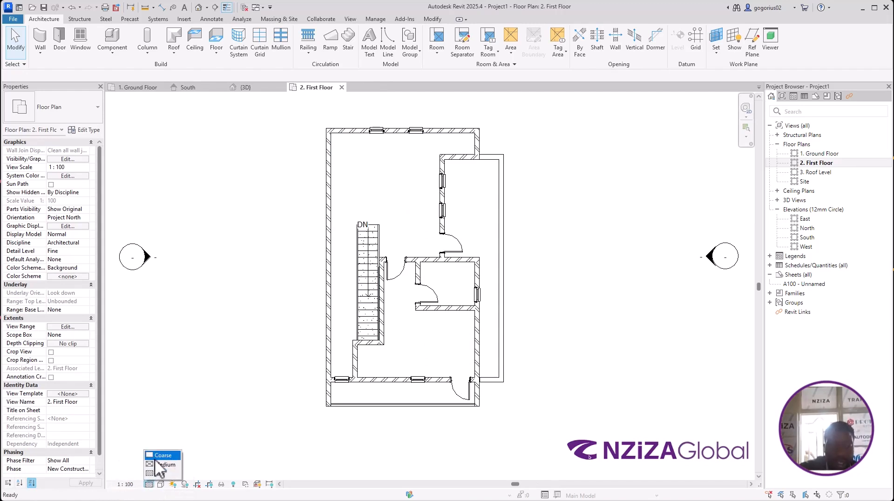
left_click(157, 456)
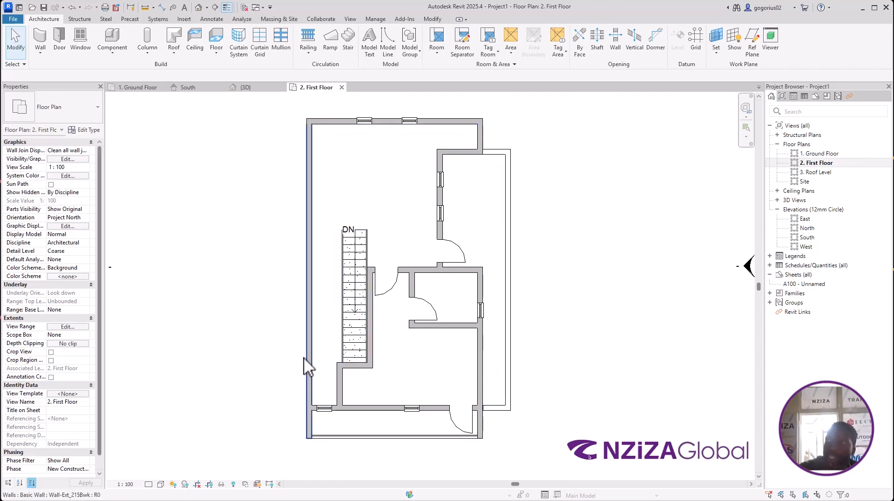
scroll(305, 354, "up", 3)
scroll(311, 302, "up", 2)
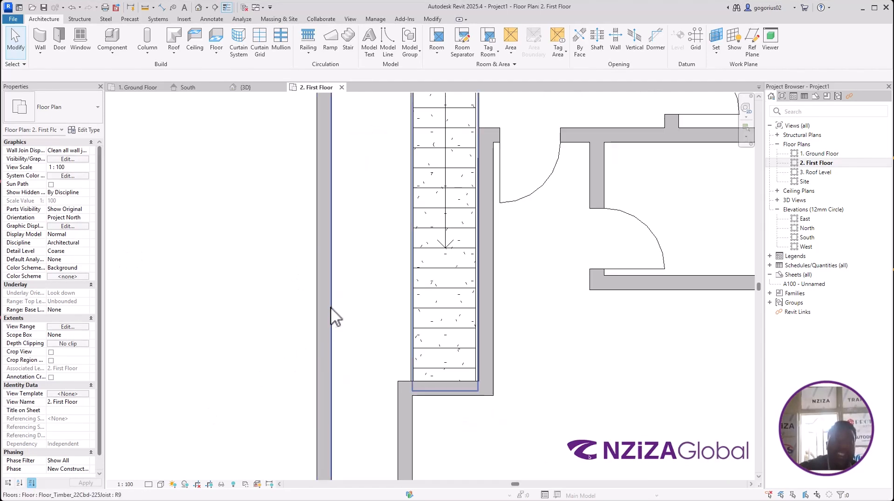
scroll(333, 314, "up", 1)
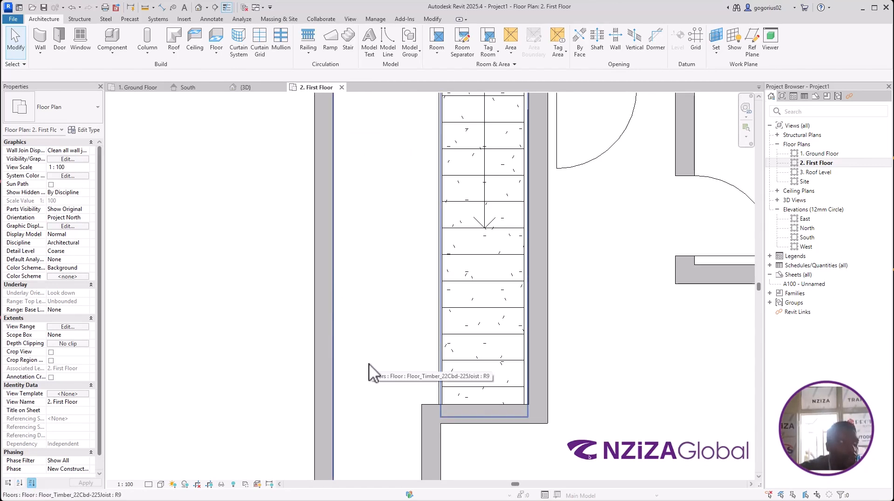
left_click(149, 484)
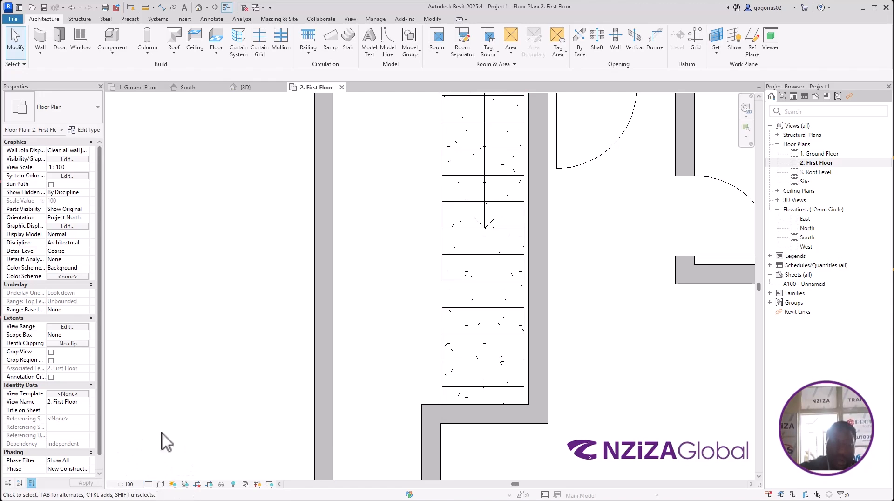
scroll(228, 398, "down", 2)
scroll(509, 143, "up", 2)
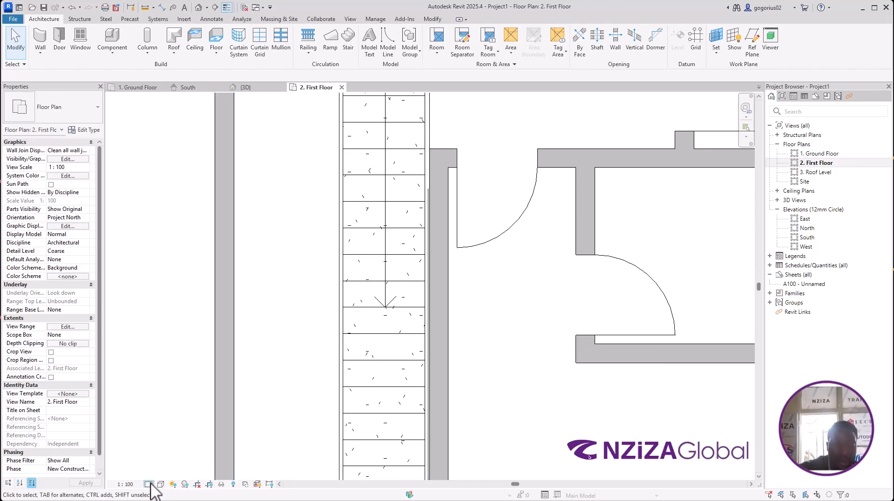
scroll(410, 321, "down", 2)
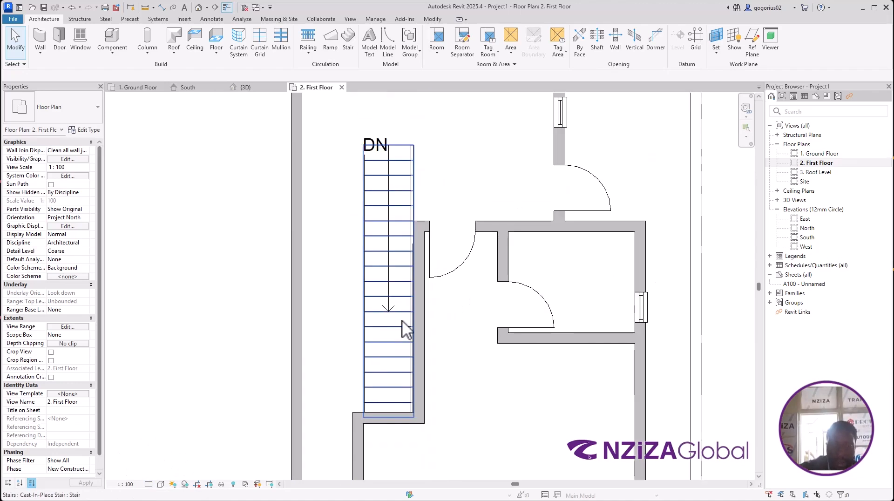
scroll(404, 326, "down", 3)
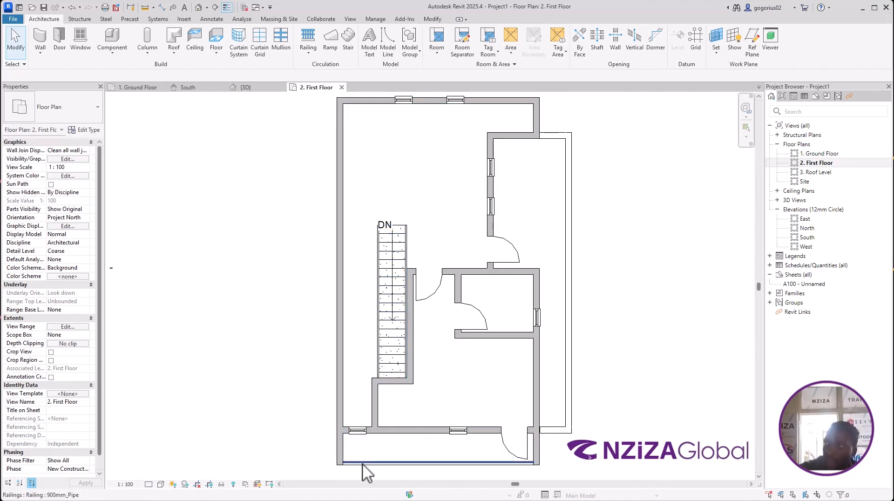
scroll(362, 463, "up", 1)
Step: Show the first floor plan at Medium detail and set its detail level back to Fine
left_click(148, 484)
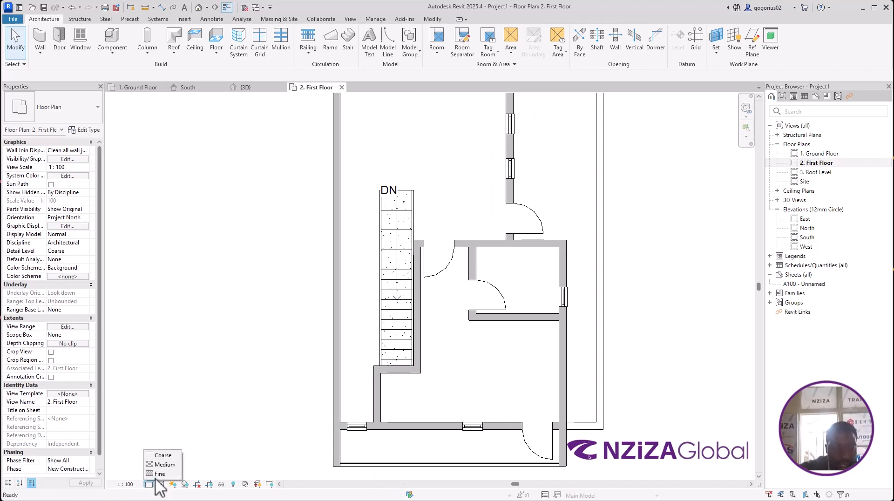
left_click(161, 465)
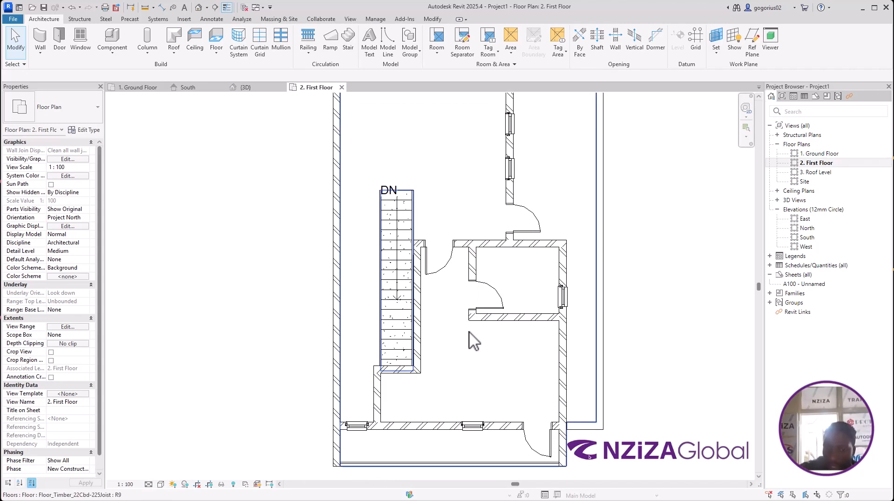
left_click(149, 484)
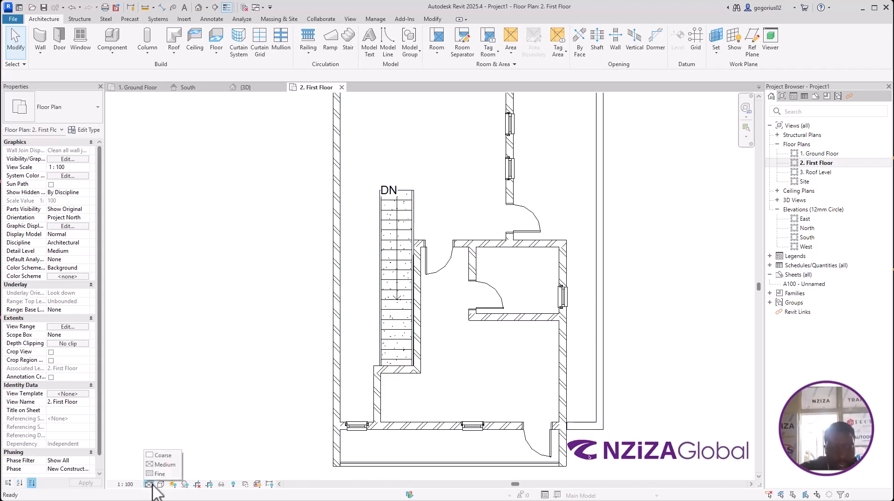
left_click(161, 474)
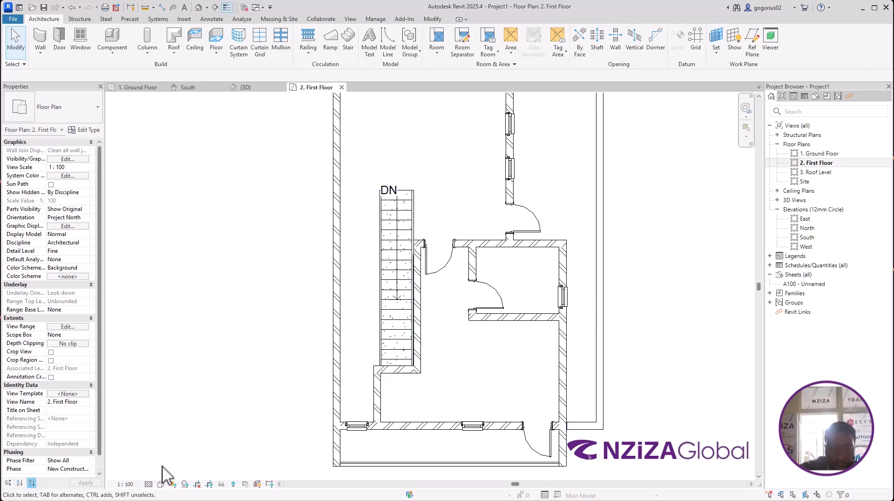
Step: Examine the interior door beside the stair up close at Fine, Coarse and Medium detail, finishing on Fine
scroll(404, 255, "up", 6)
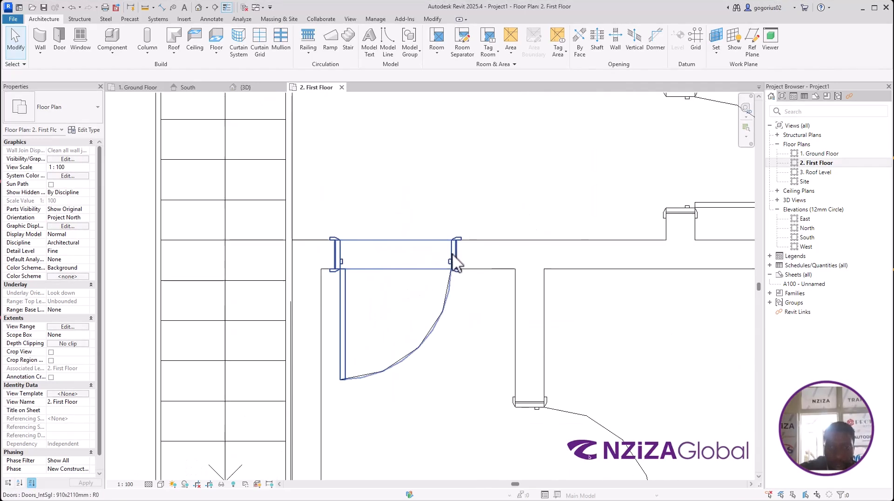
scroll(386, 297, "up", 3)
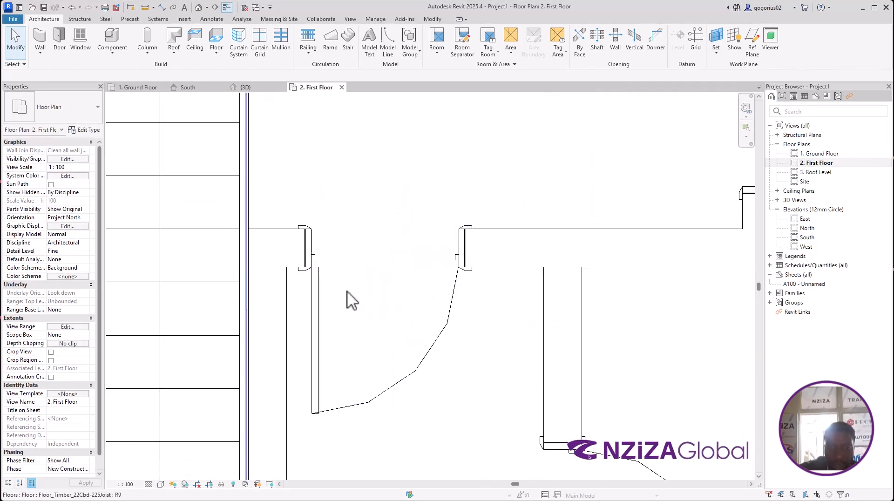
left_click(148, 484)
left_click(161, 454)
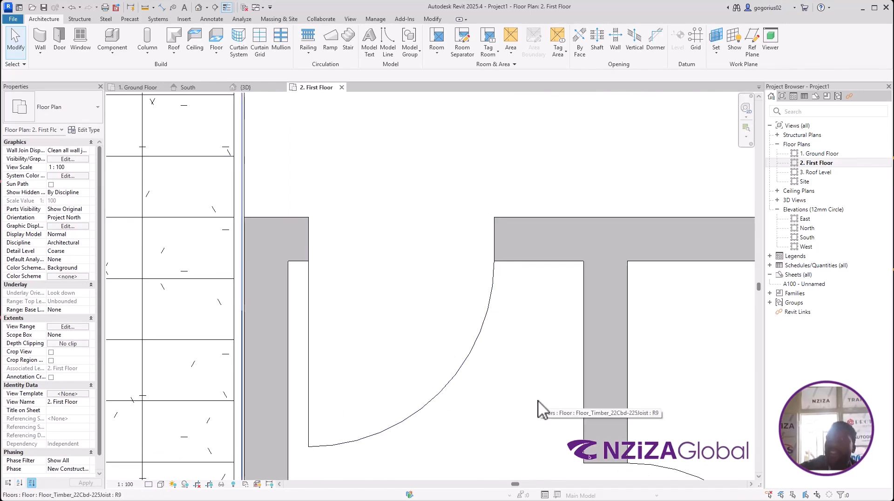
left_click(150, 484)
left_click(164, 464)
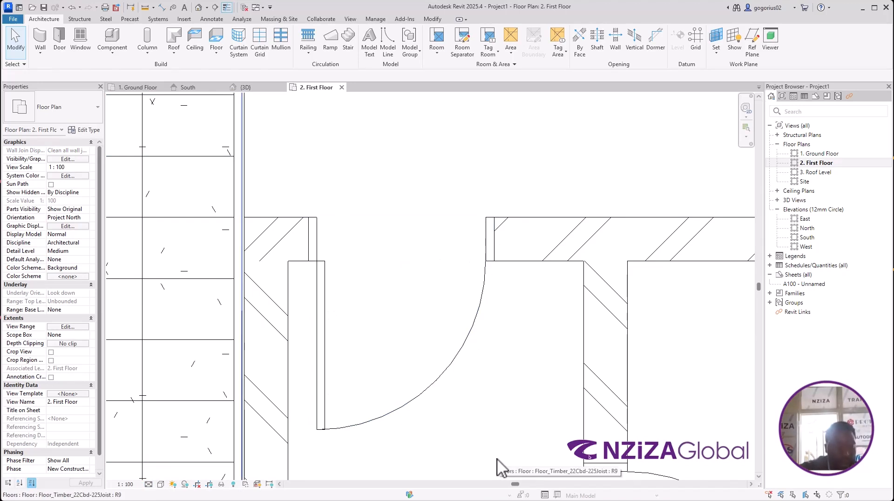
left_click(161, 484)
left_click(165, 470)
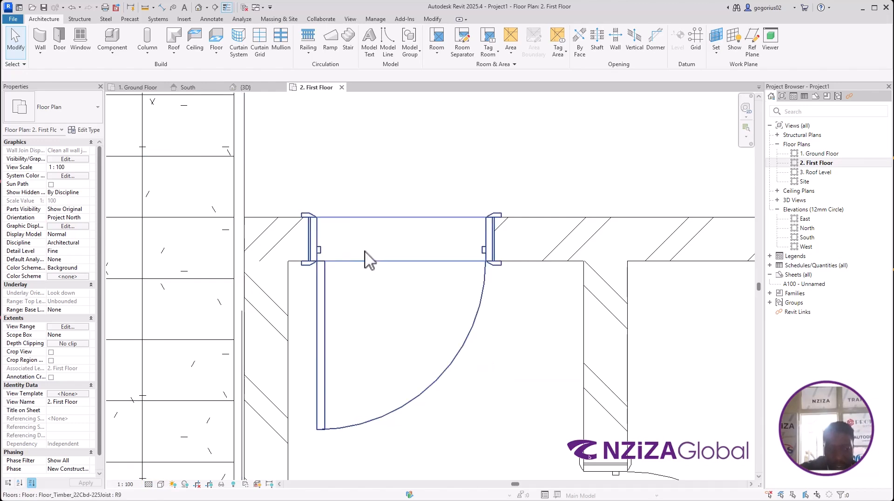
Step: Show the whole 2. First Floor plan in the Wireframe visual style, and set it back to Hidden Line for comparison
scroll(344, 284, "down", 6)
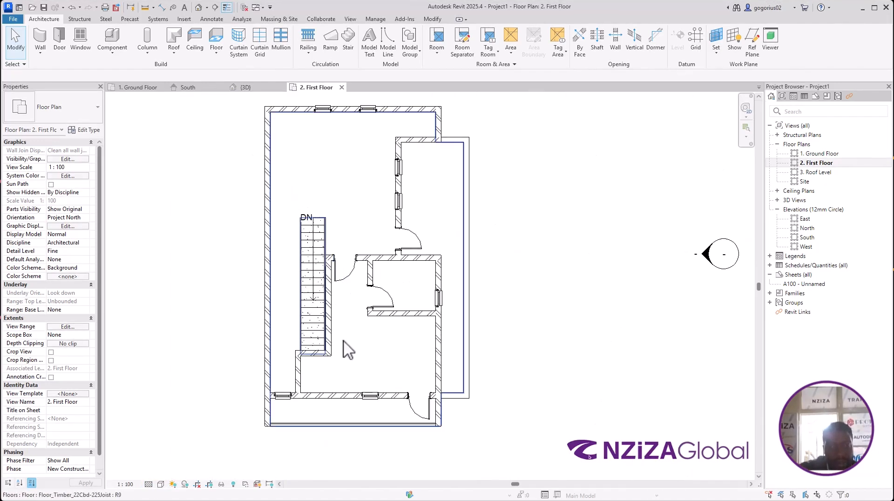
scroll(345, 349, "down", 1)
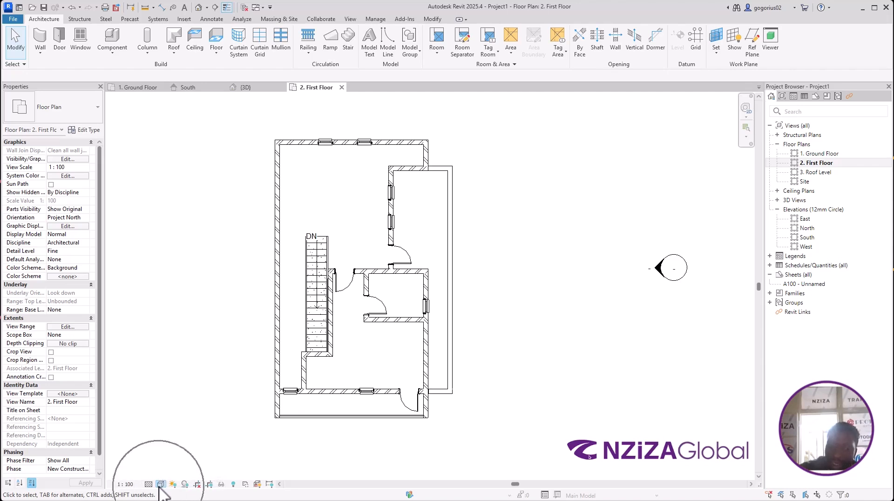
left_click(160, 484)
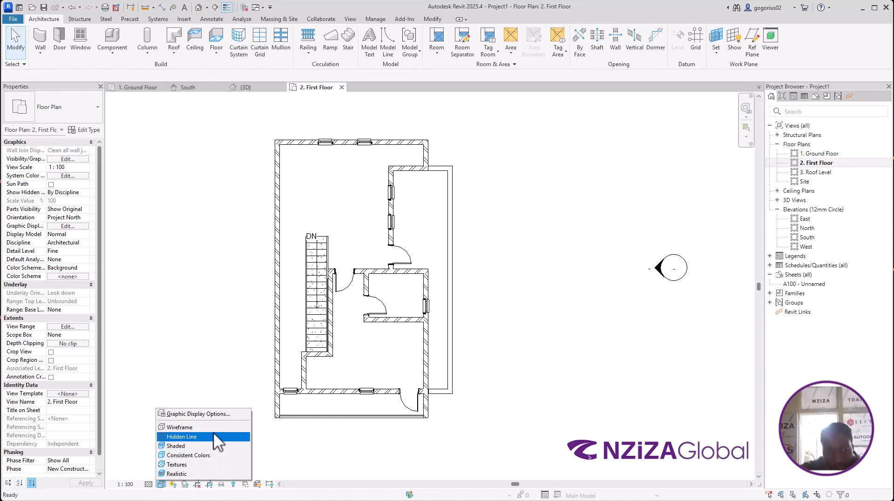
left_click(190, 431)
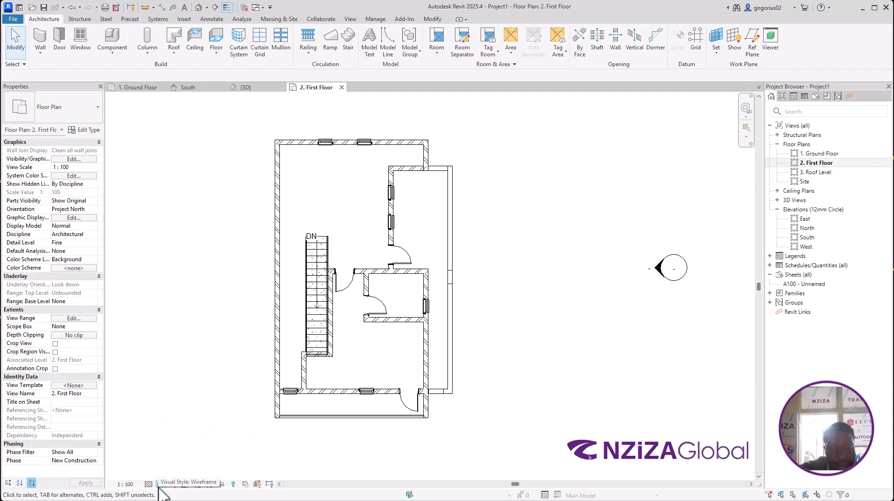
left_click(160, 484)
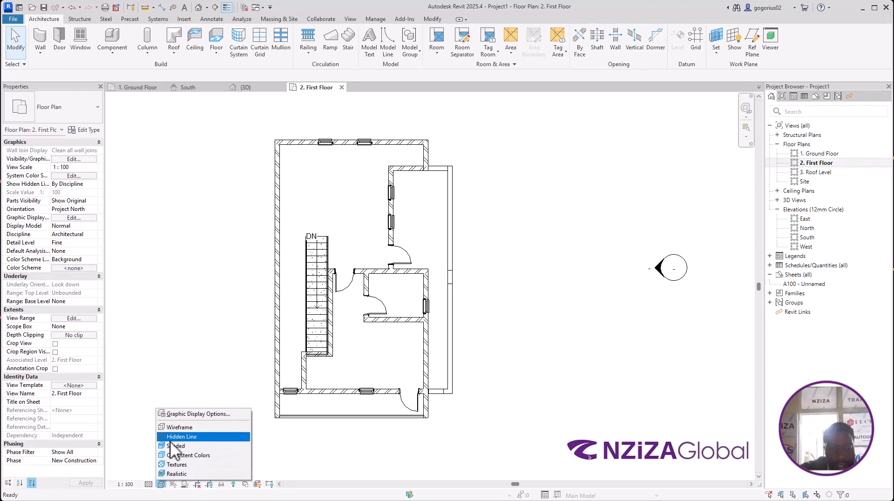
left_click(174, 446)
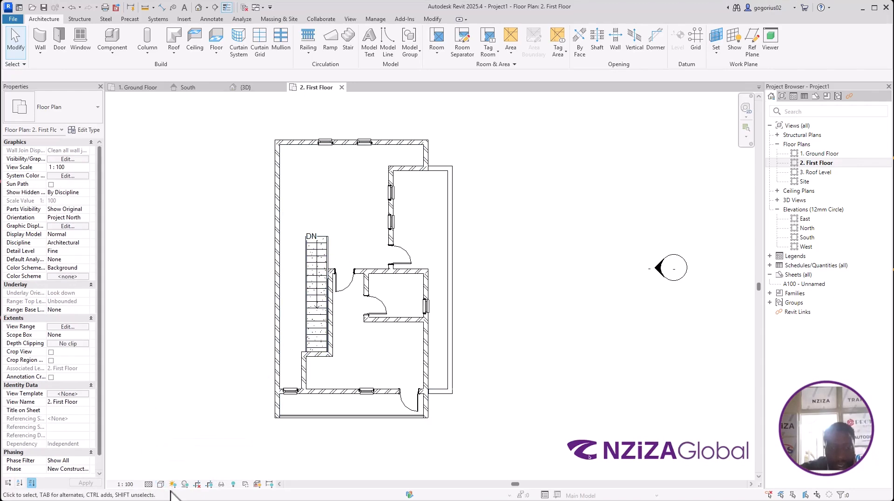
Step: Show the first floor plan in Consistent Colors, set its visual style to Textures, and examine the walls, floor and stair
left_click(160, 484)
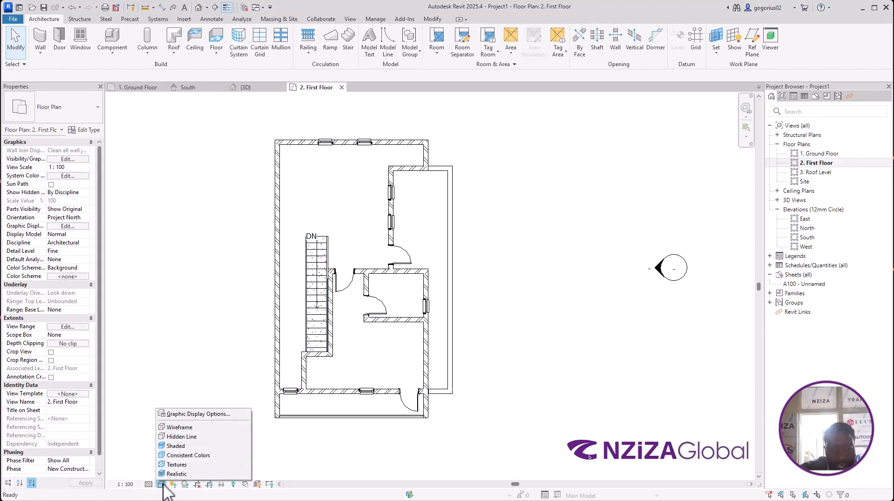
left_click(187, 454)
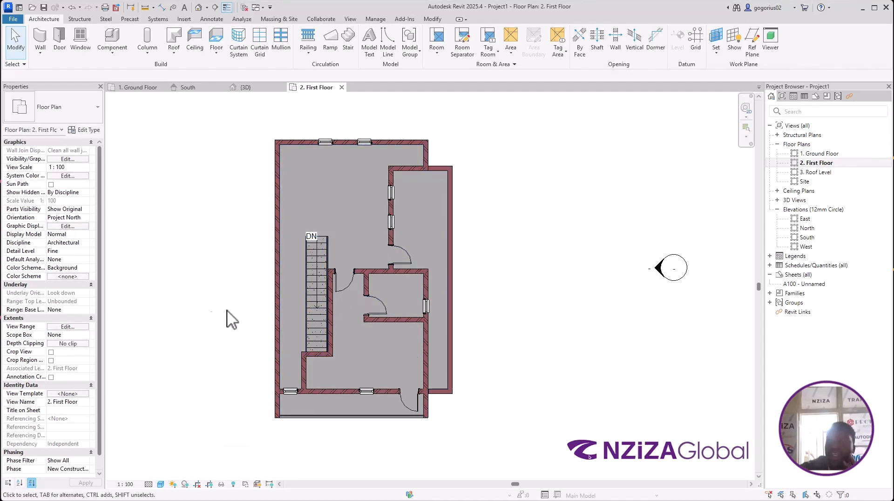
left_click(161, 484)
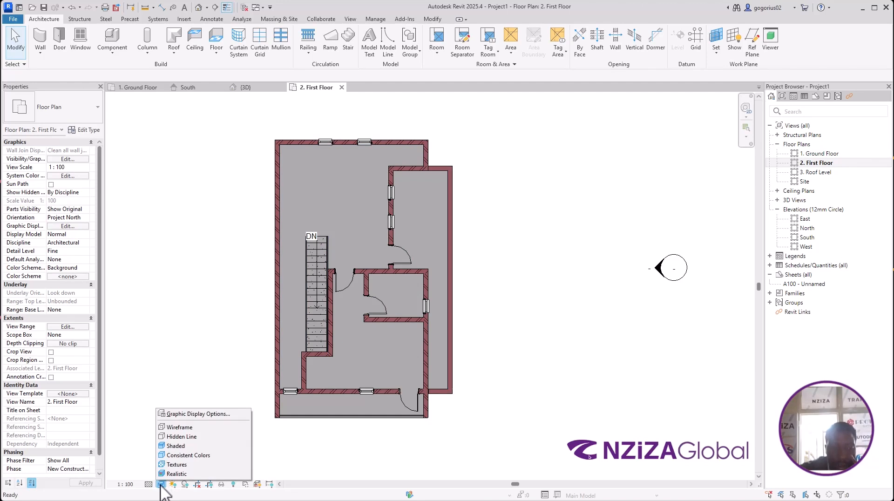
left_click(169, 464)
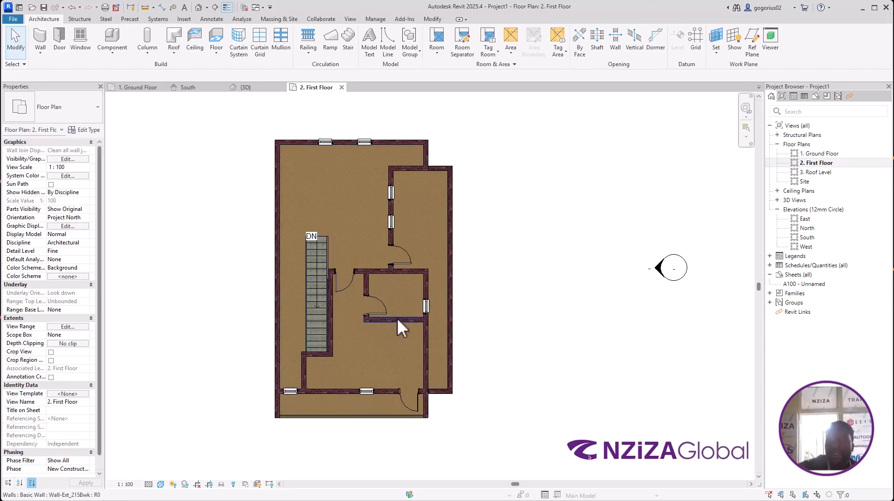
scroll(396, 349, "up", 1)
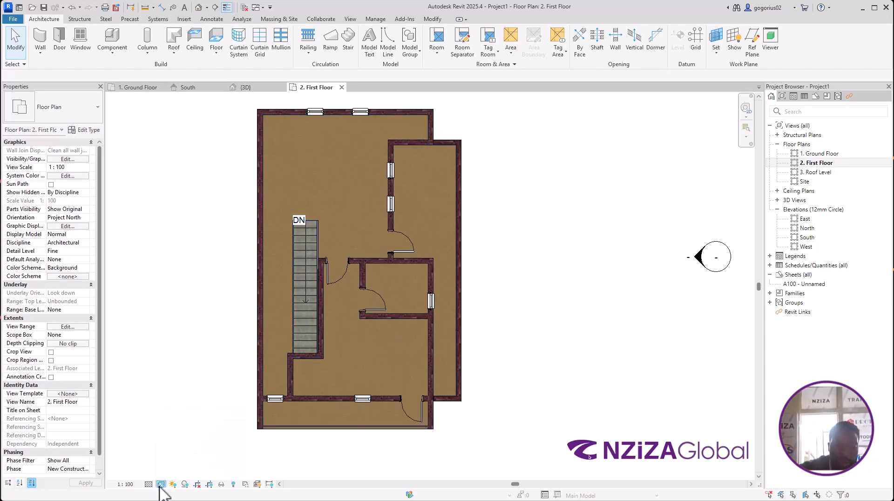
left_click(161, 484)
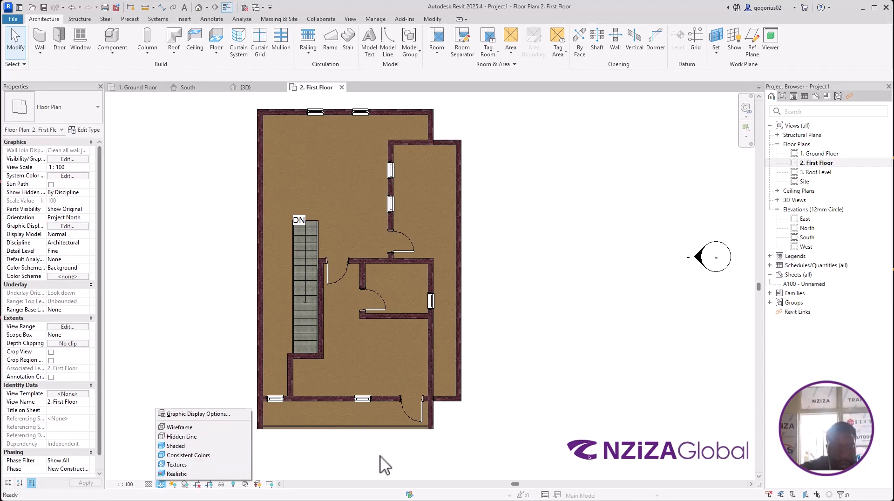
left_click(505, 440)
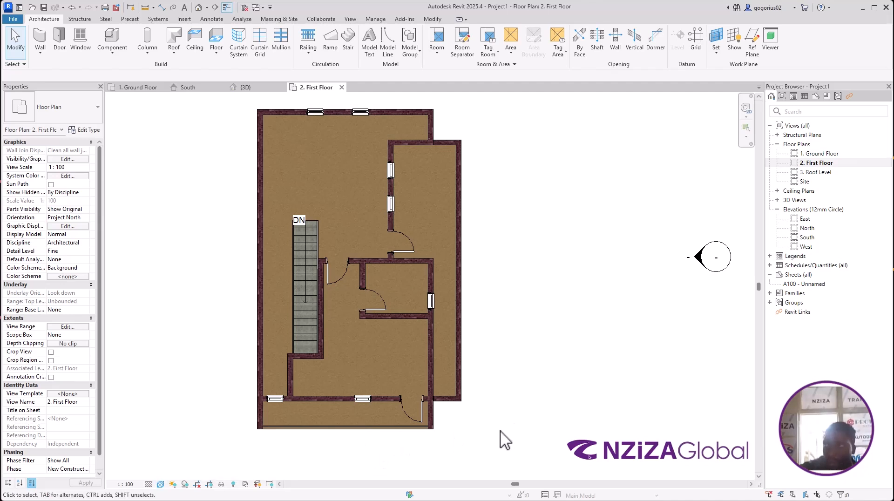
scroll(515, 436, "down", 1)
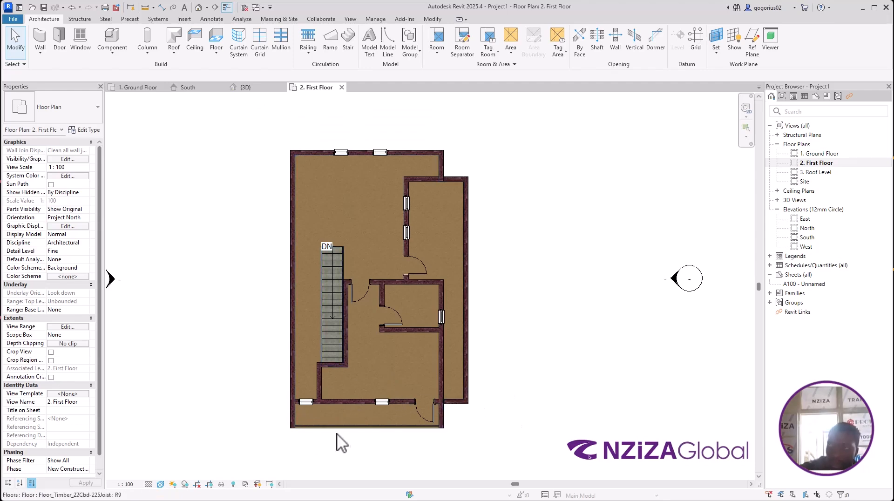
scroll(300, 433, "up", 2)
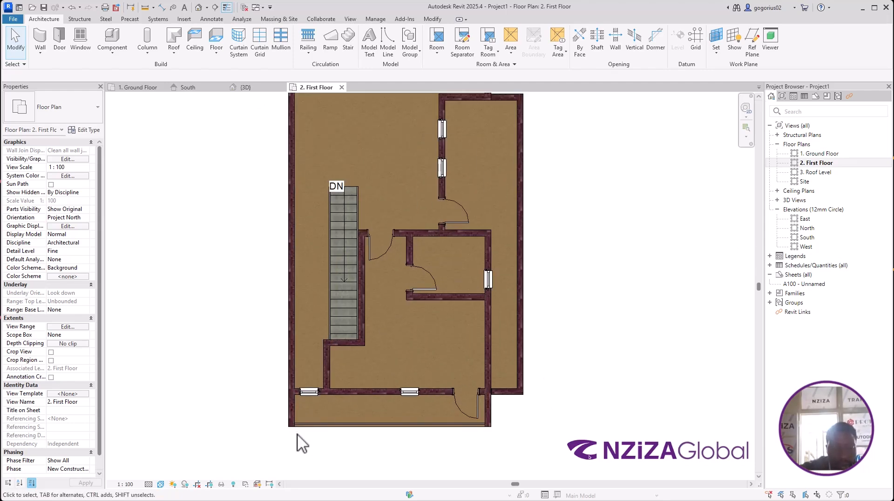
scroll(300, 443, "down", 2)
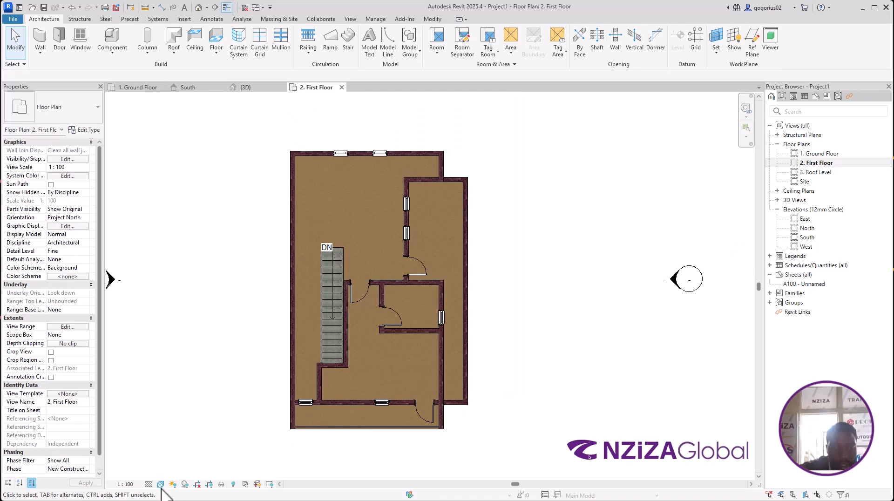
Step: Open the 3D view, set its visual style to Hidden Line and examine the brick pattern on the house
left_click(249, 88)
middle_click_drag(609, 369, 557, 371)
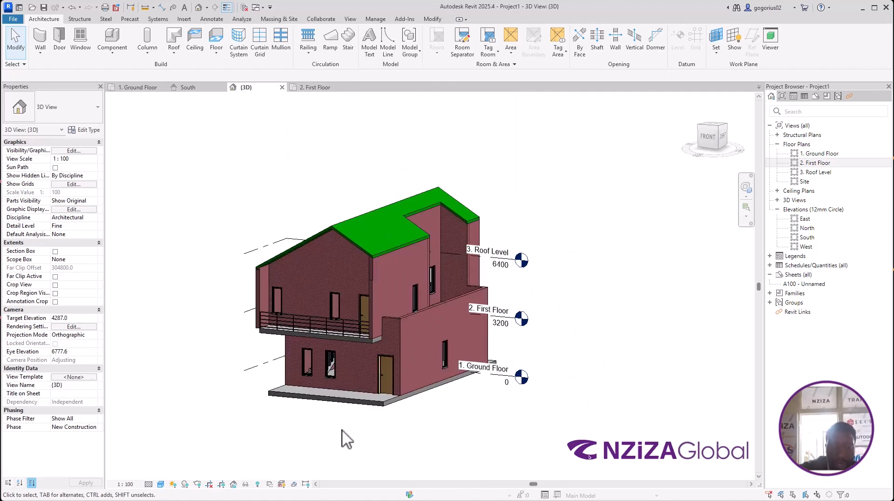
left_click(160, 484)
left_click(193, 438)
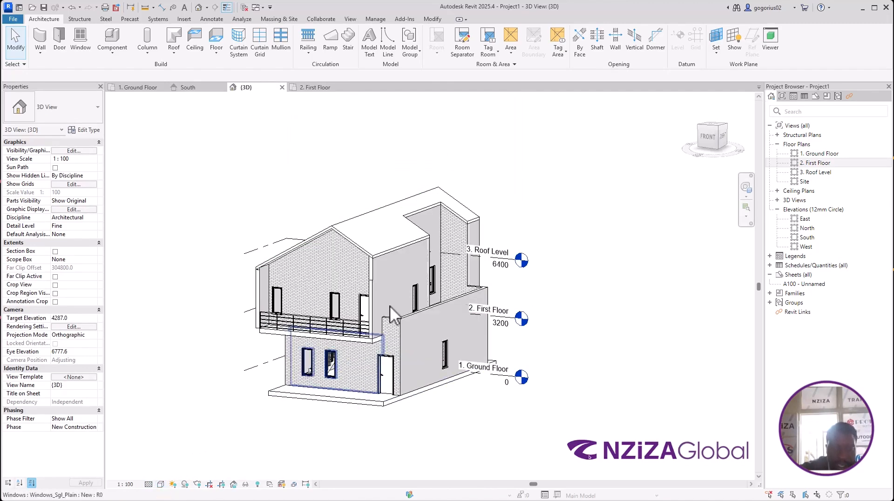
scroll(442, 209, "up", 2)
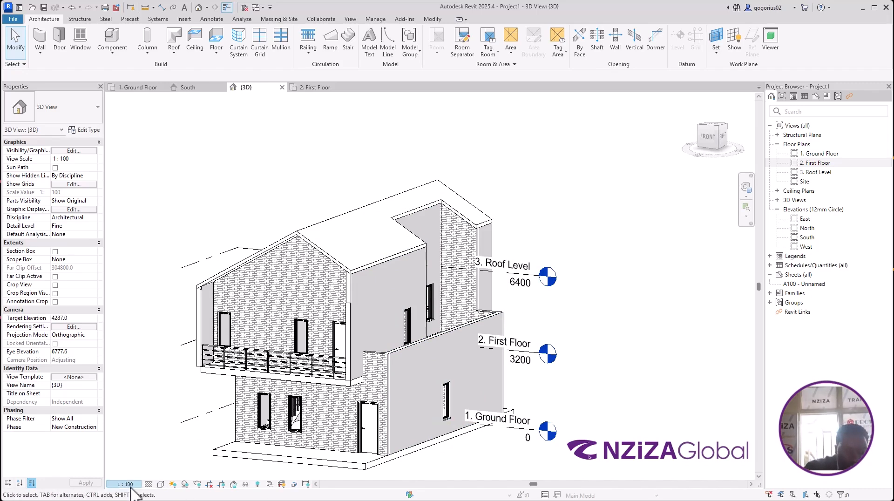
Step: Compare the Shaded and Realistic visual styles on the house in the 3D view, turning it toward the front facade
left_click(160, 484)
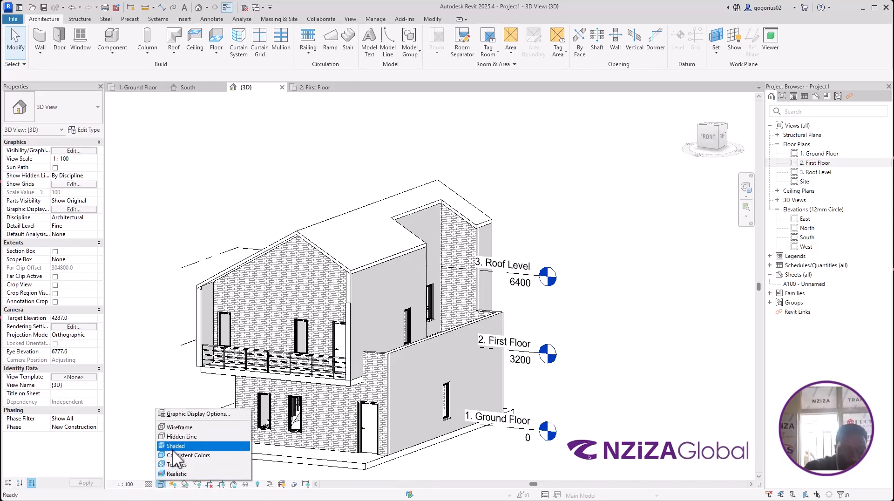
left_click(173, 440)
left_click(160, 484)
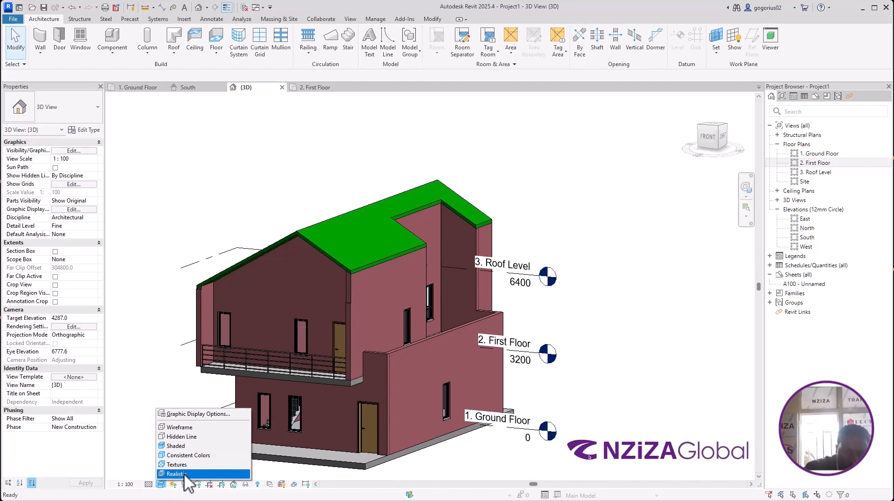
left_click(177, 474)
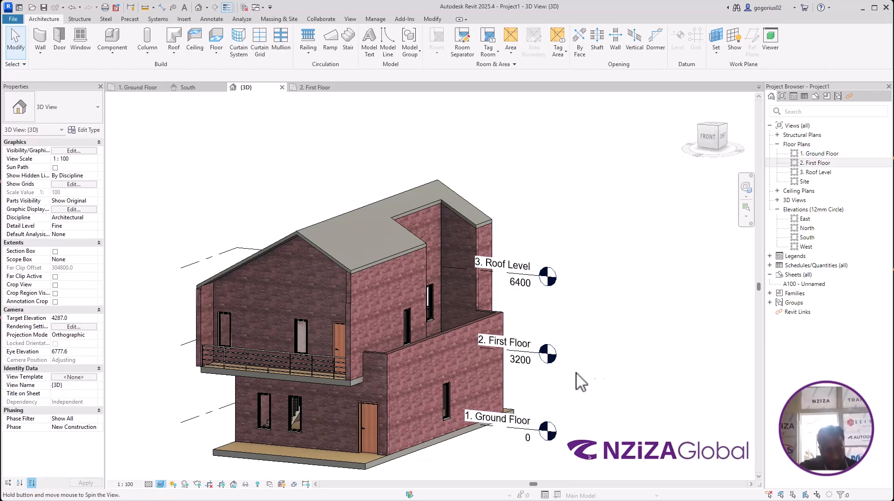
middle_click_drag(579, 382, 523, 285, "shift")
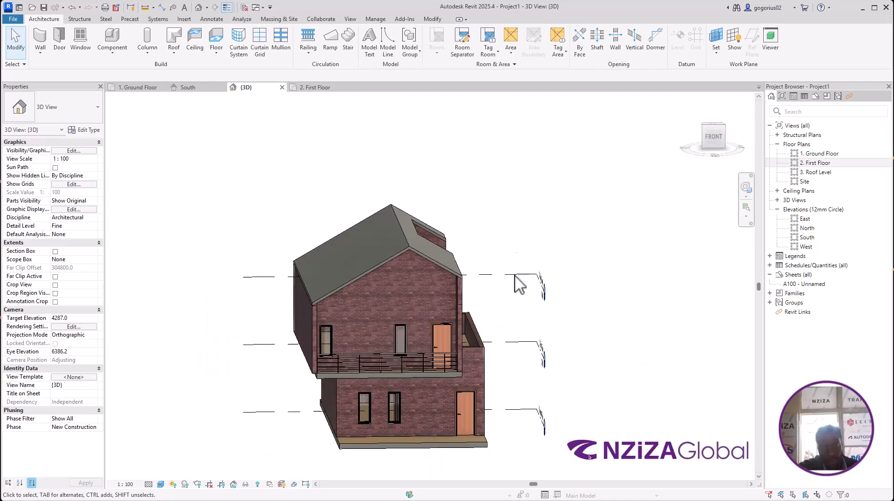
Step: Set the 3D view's visual style to Hidden Line and inspect the house from the front and side
left_click(160, 484)
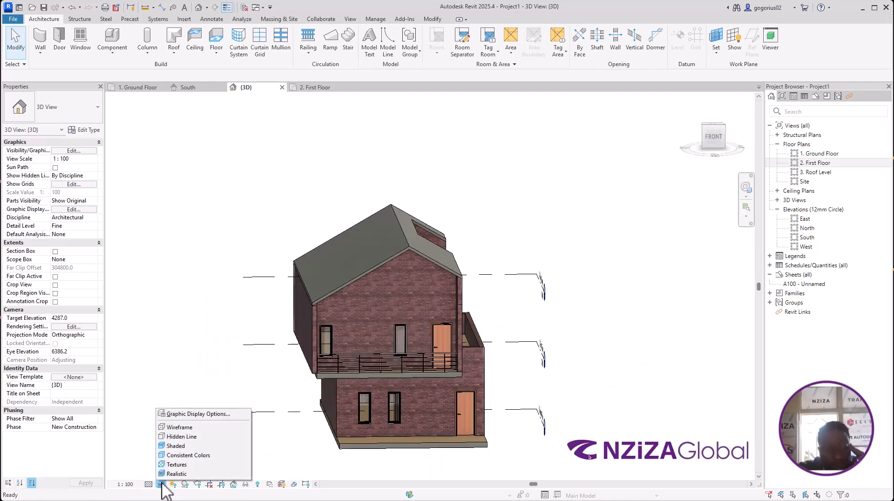
left_click(163, 437)
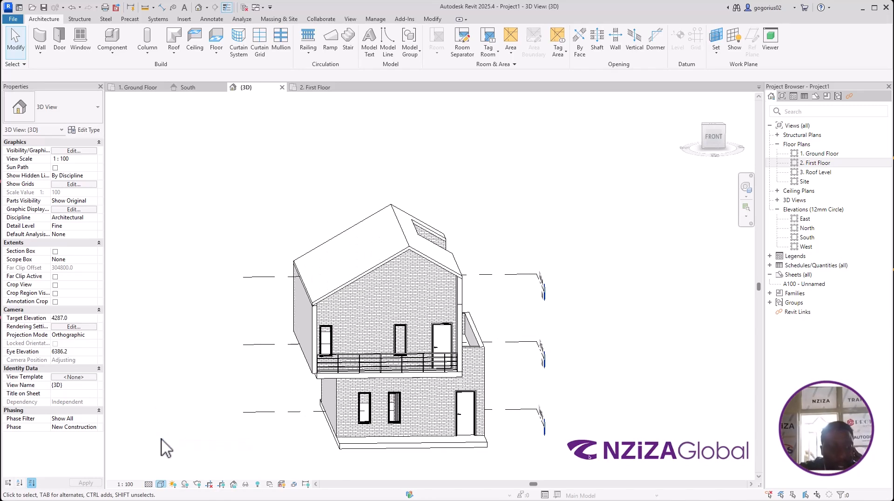
middle_click_drag(552, 454, 473, 434, "shift")
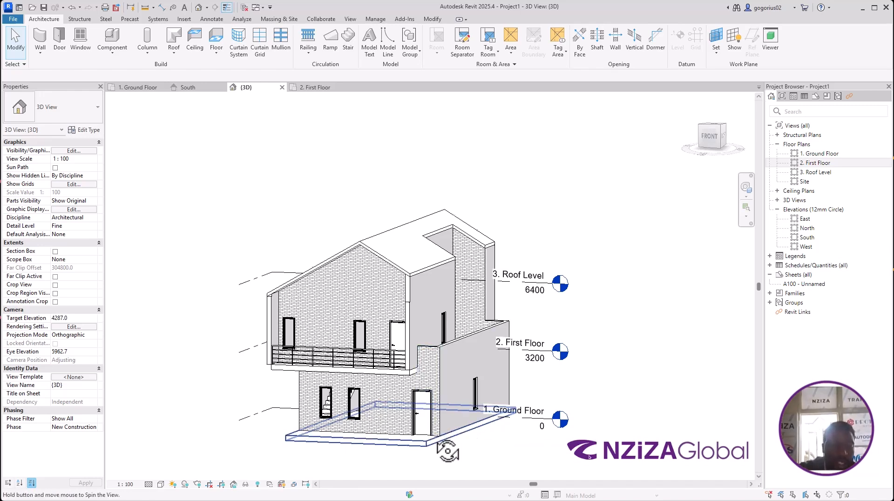
mouse_move(441, 389)
middle_mouse_down("shift")
mouse_move(530, 414)
mouse_move(487, 417)
mouse_move(518, 432)
mouse_move(493, 434)
mouse_move(511, 416)
mouse_move(543, 418)
mouse_move(521, 421)
middle_mouse_up("shift")
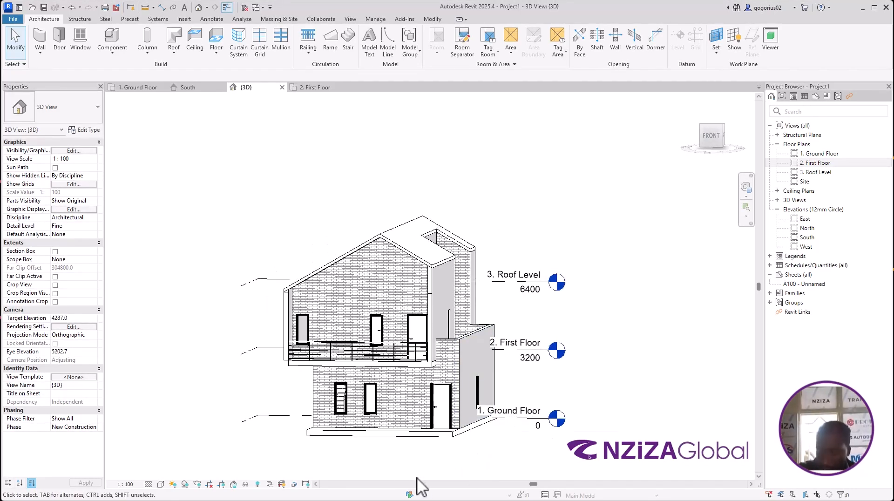
Step: Compare Realistic with Hidden Line in the 3D view, finishing on Hidden Line with the front and side walls in view
left_click(160, 483)
left_click(176, 473)
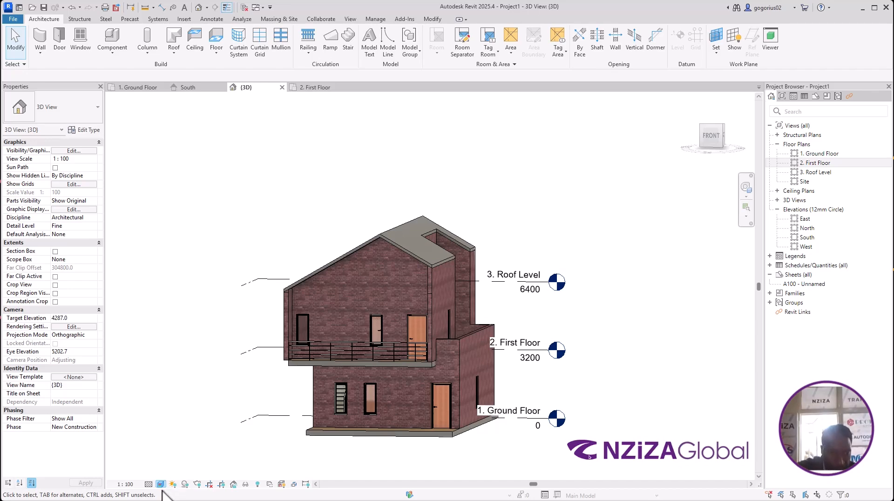
left_click(160, 483)
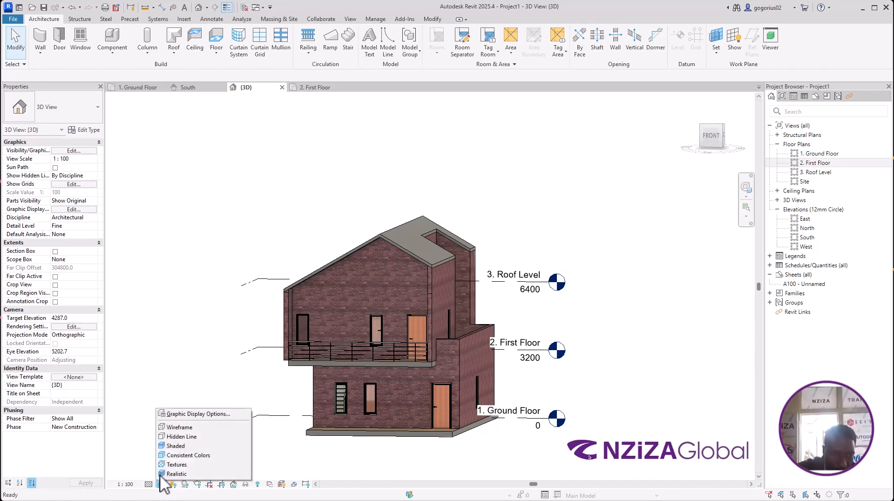
left_click(173, 435)
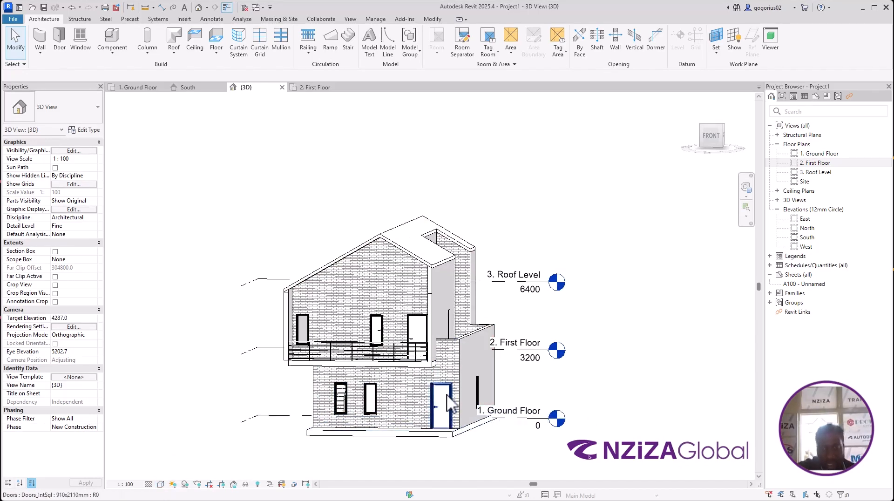
scroll(433, 389, "up", 1)
middle_click_drag(505, 477, 477, 468, "shift")
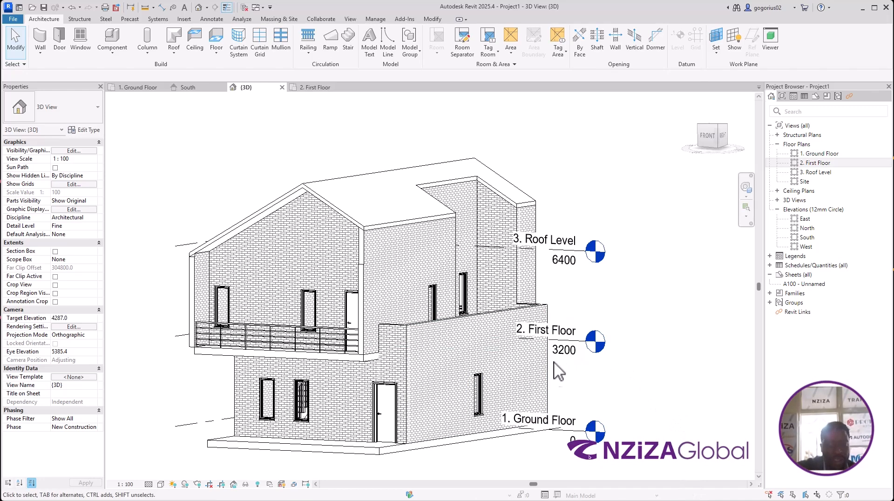
middle_click_drag(557, 384, 567, 385, "shift")
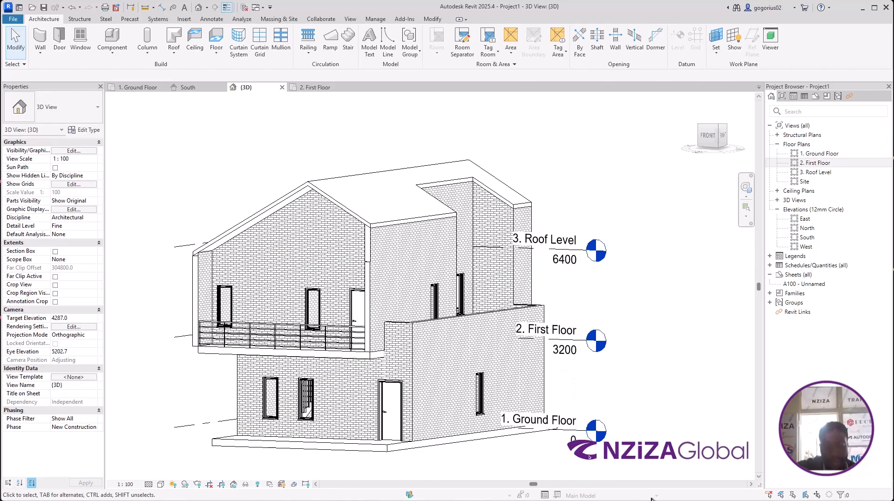
Step: Switch to the Revit Architecture curriculum PDF in the browser, review the Day 2 topics and the house illustration, and return to Revit
key("super")
left_click(697, 497)
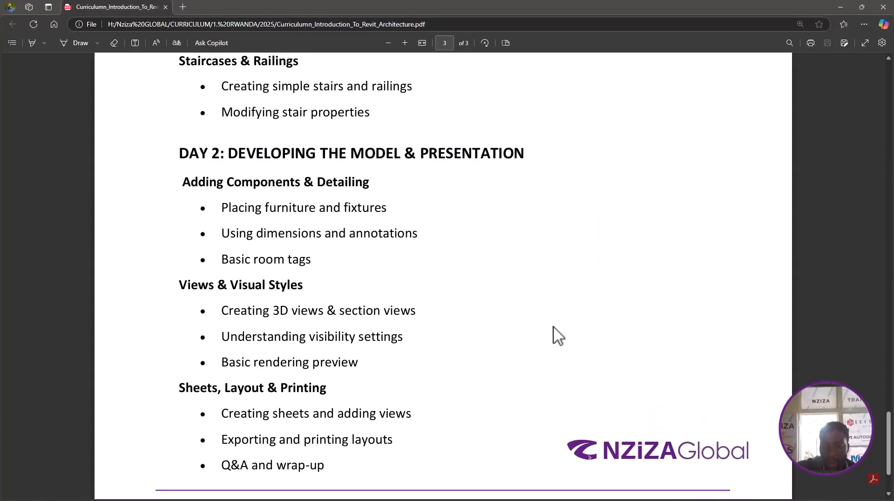
scroll(558, 353, "up", 5)
scroll(557, 371, "down", 3)
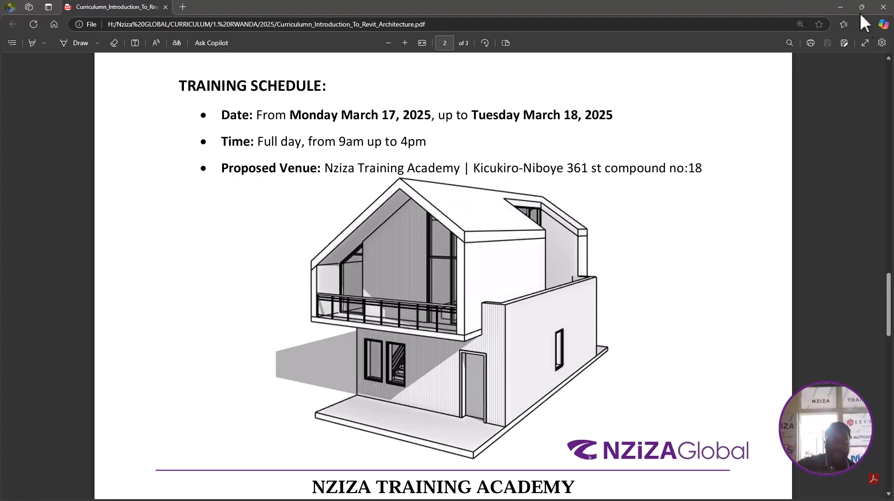
left_click(845, 4)
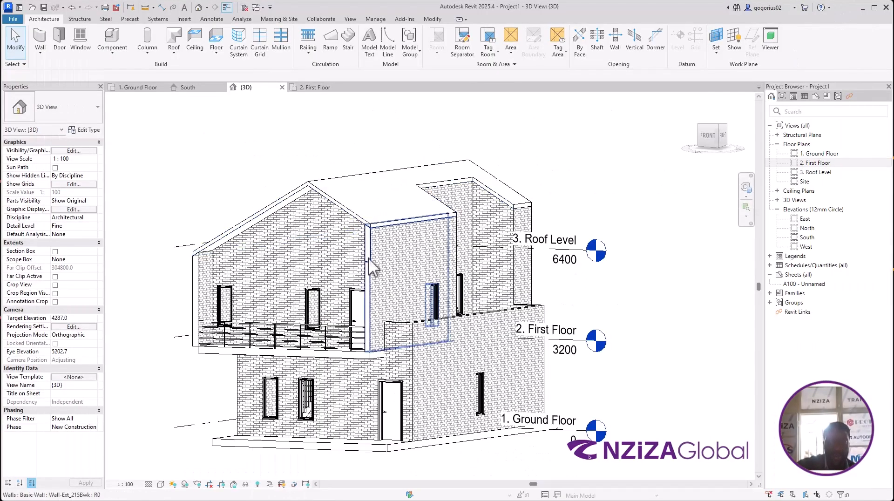
Step: Inspect the house's front and side in the 3D view, checking the ground floor slab in front of the entrance
middle_click_drag(419, 341, 423, 380, "shift")
scroll(414, 395, "down", 2)
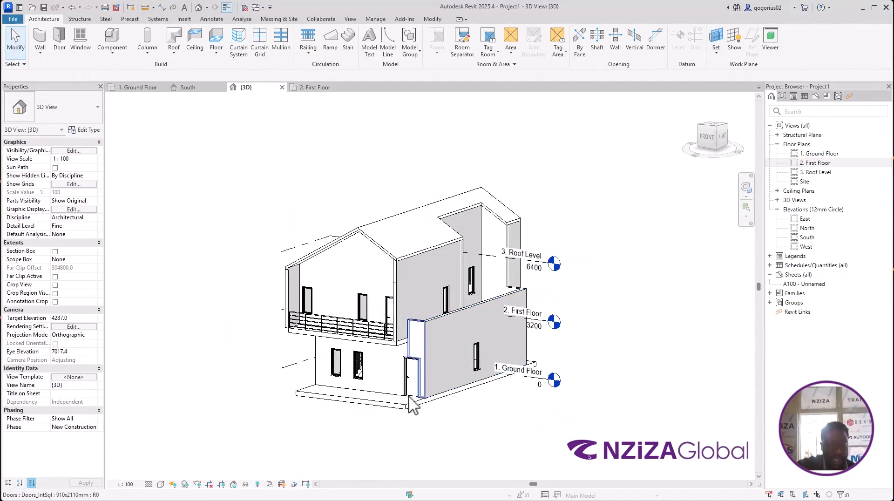
scroll(410, 402, "up", 3)
left_click(384, 384)
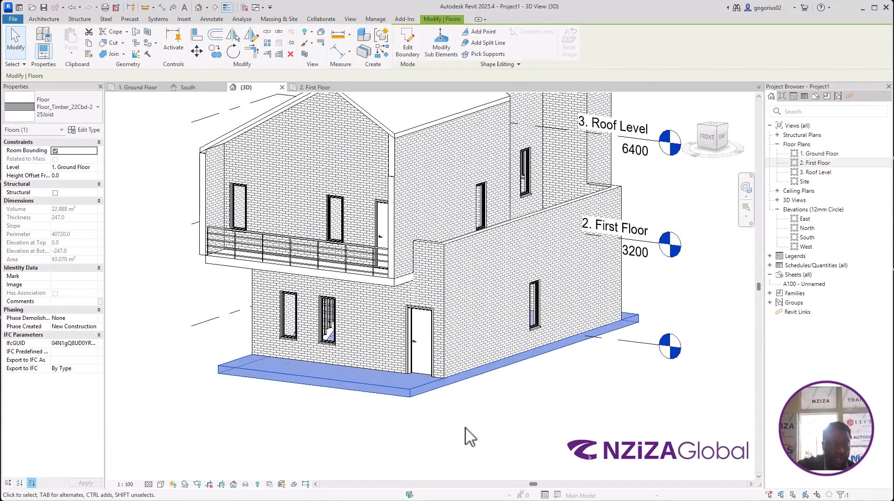
left_click(479, 452)
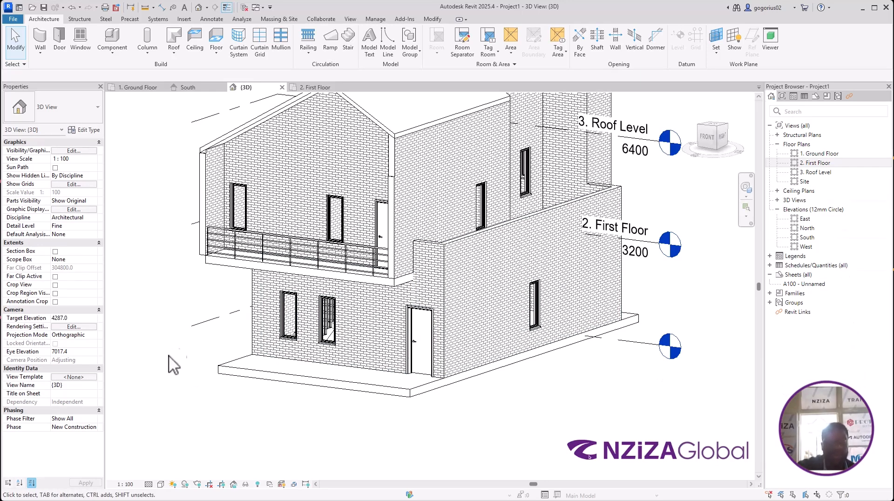
scroll(217, 292, "down", 2)
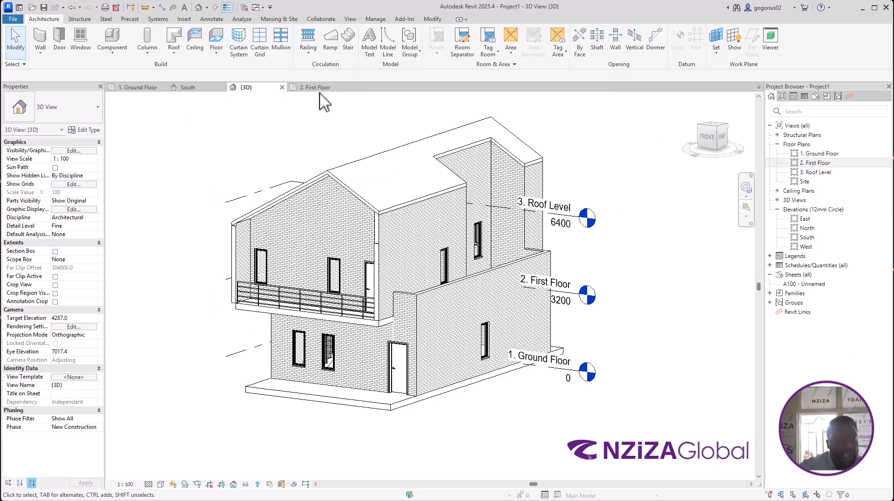
Step: Open the 1. Ground Floor plan and set its underlay base level to None
left_click(142, 88)
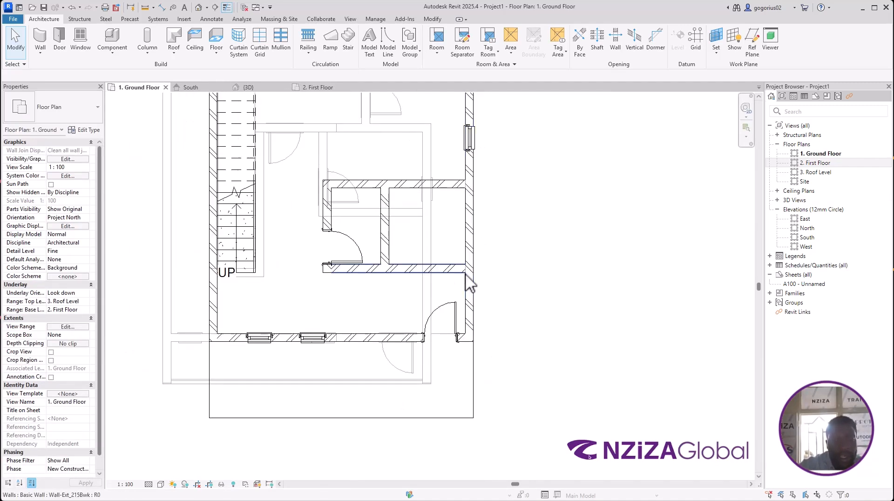
scroll(467, 281, "down", 2)
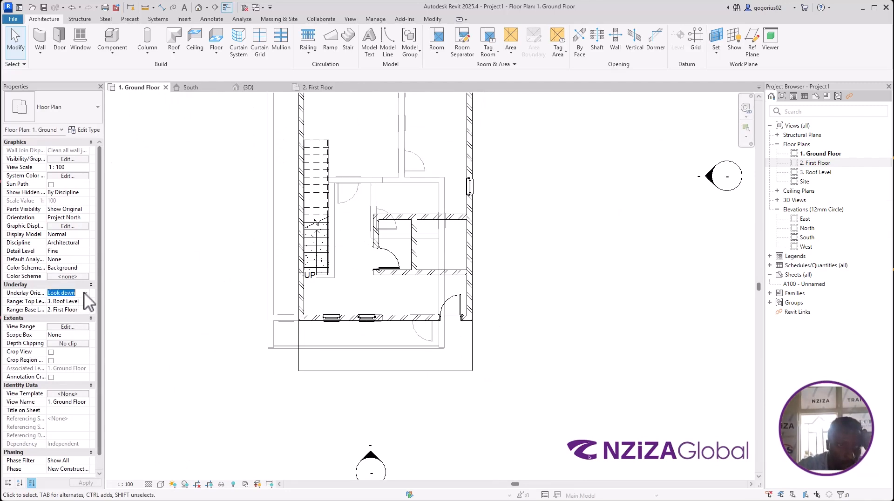
left_click(85, 293)
left_click(124, 310)
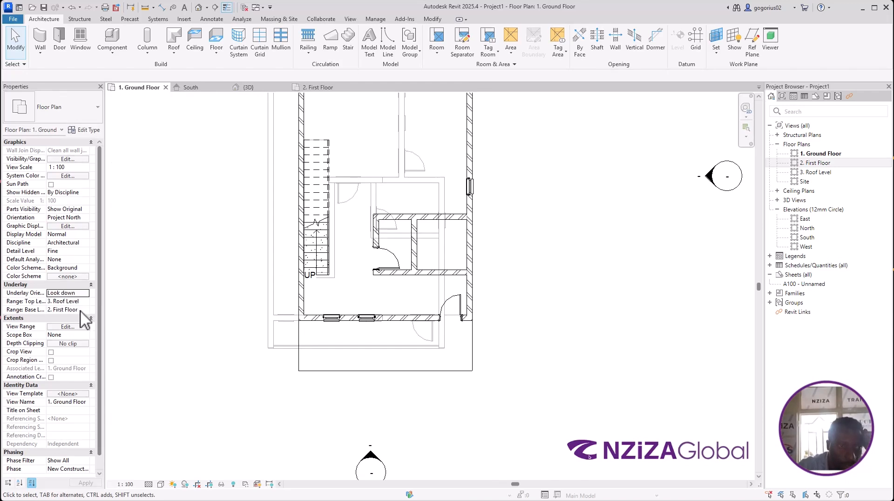
left_click(85, 309)
left_click(86, 309)
left_click(86, 309)
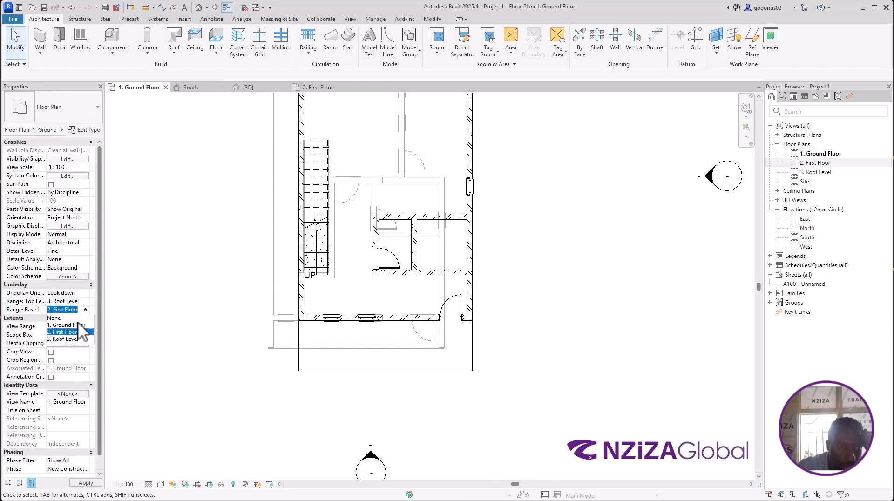
left_click(77, 321)
scroll(365, 369, "down", 5)
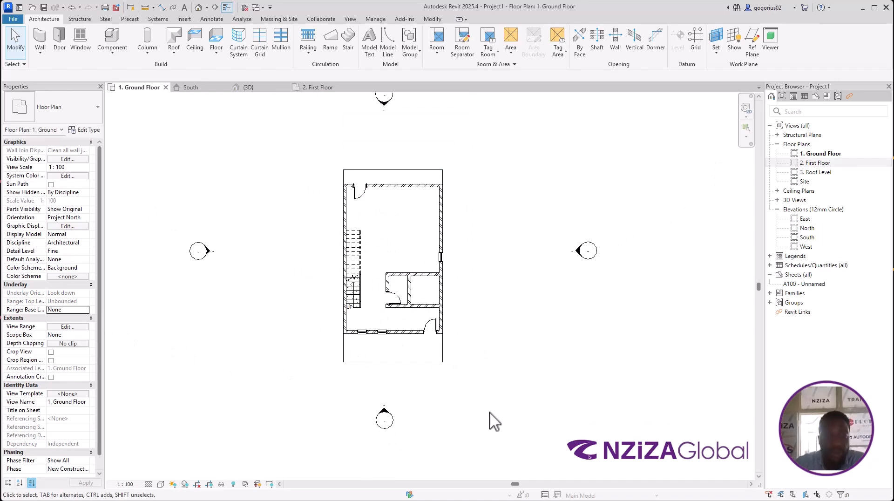
Step: Switch to the curriculum PDF in the browser, check the house perspective illustration, and return to Revit
key("super")
left_click(692, 490)
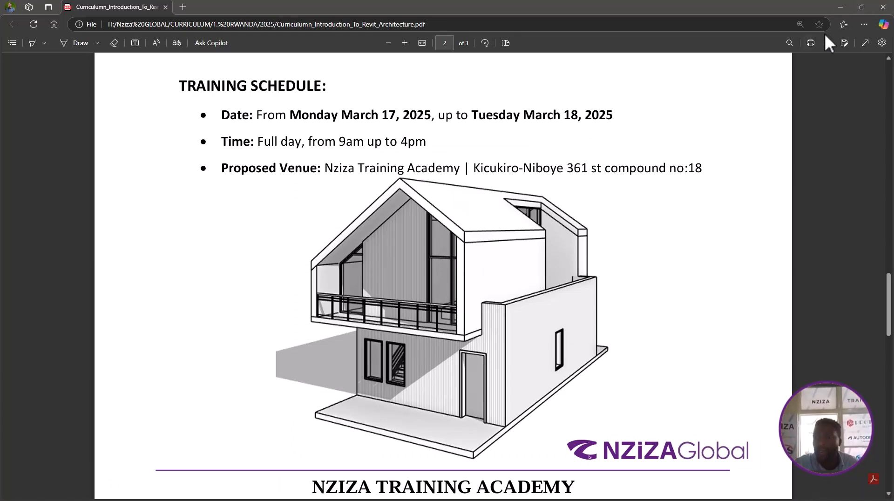
left_click(839, 7)
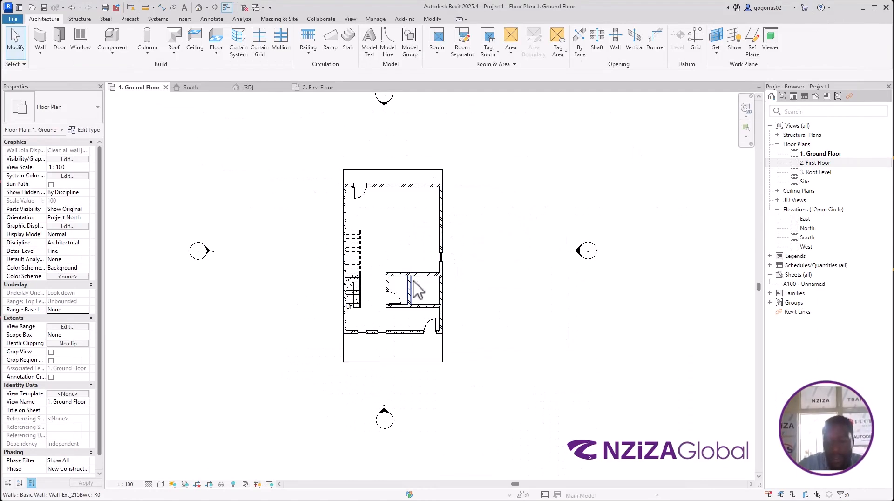
Step: Create a perspective camera view in the Ground Floor plan from outside the front entrance corner, aimed diagonally across the house, with a 1750 offset
left_click(207, 7)
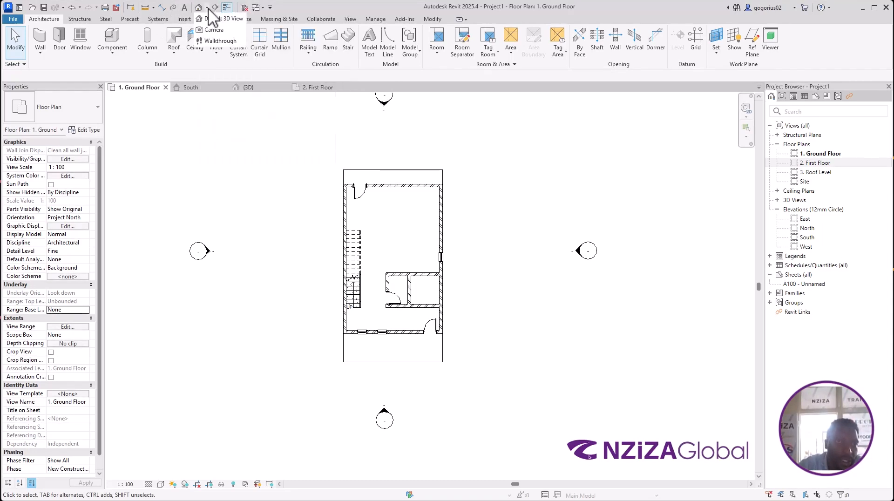
left_click(214, 32)
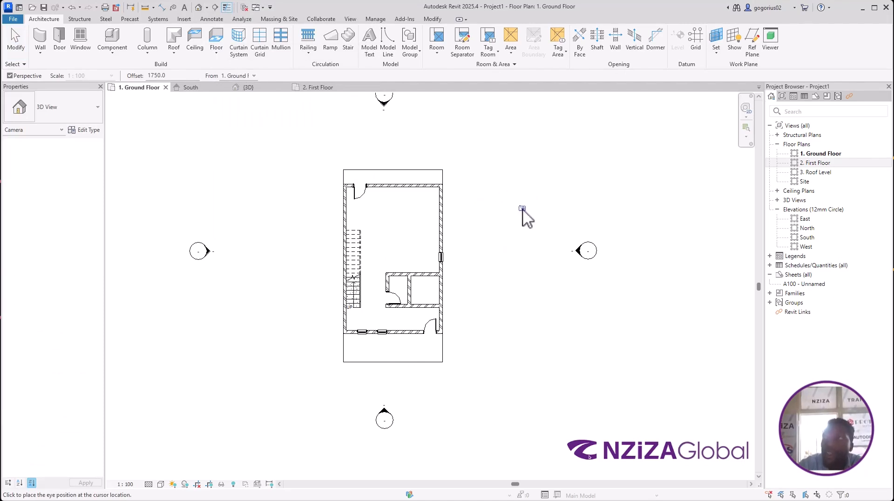
scroll(490, 186, "down", 1)
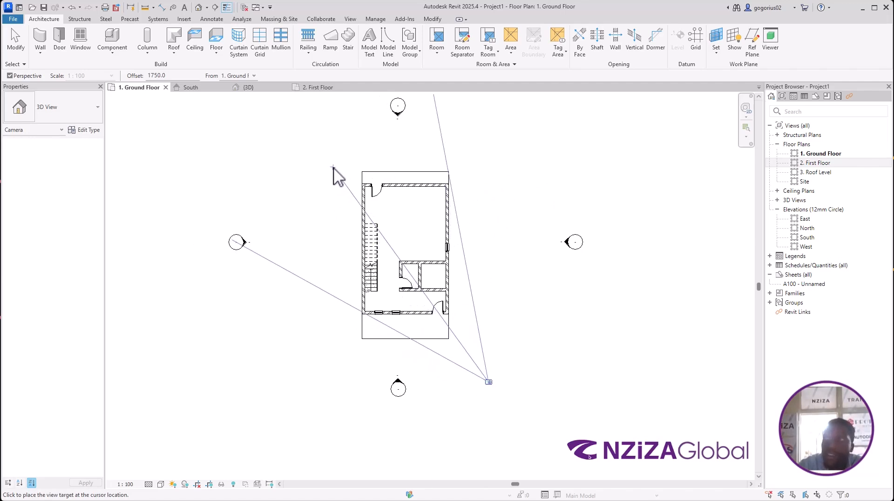
left_click(333, 167)
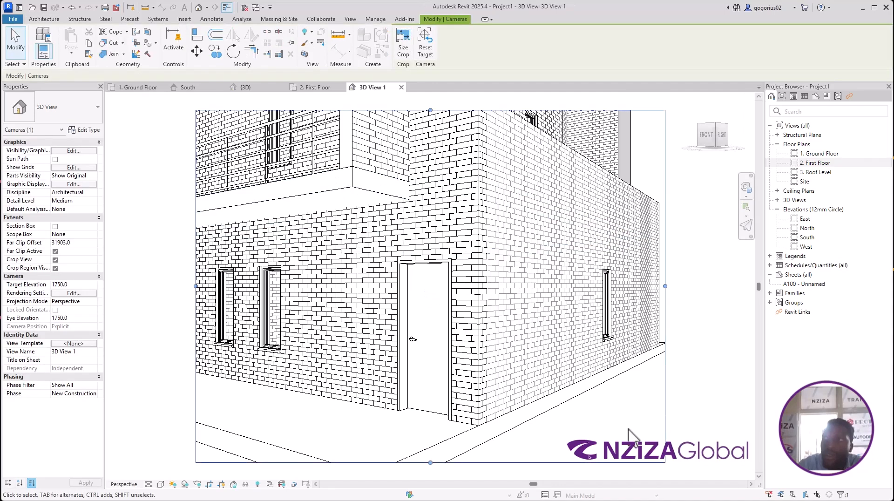
Step: Enlarge the camera view's crop region upward and to both sides to take in the roof, balcony and side walls
scroll(626, 400, "down", 3)
scroll(335, 293, "down", 2)
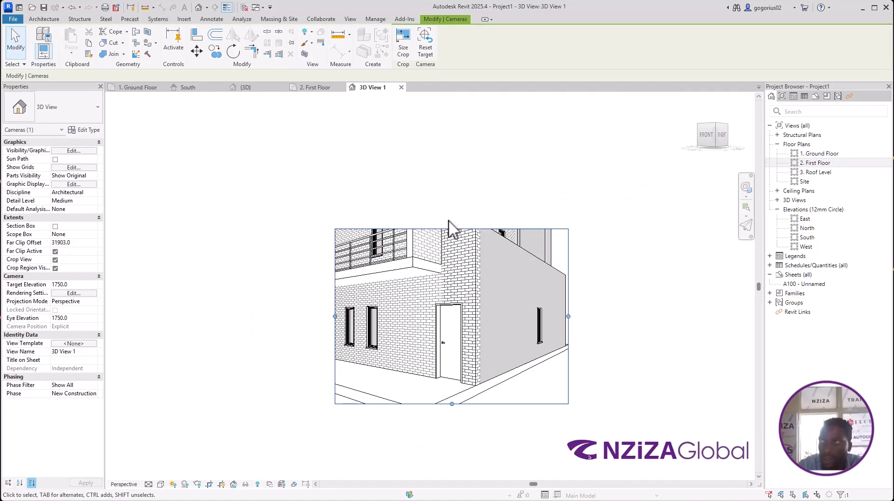
left_click_drag(451, 229, 448, 134)
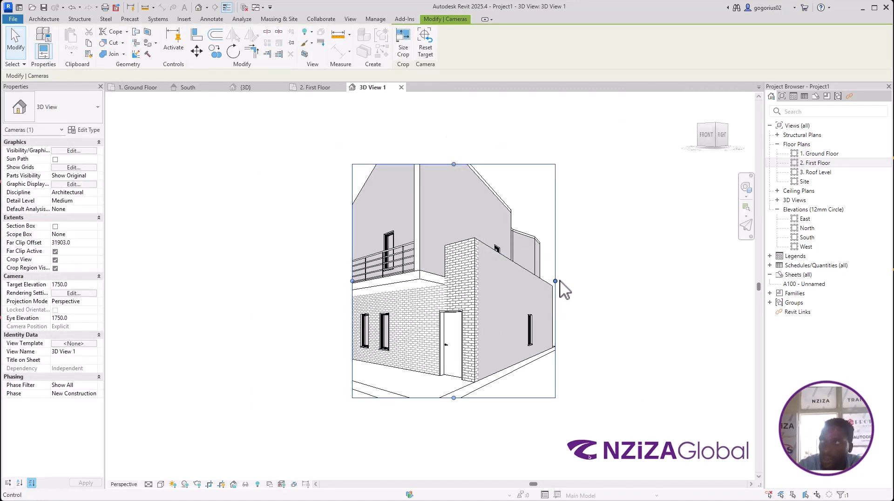
left_click_drag(559, 279, 598, 290)
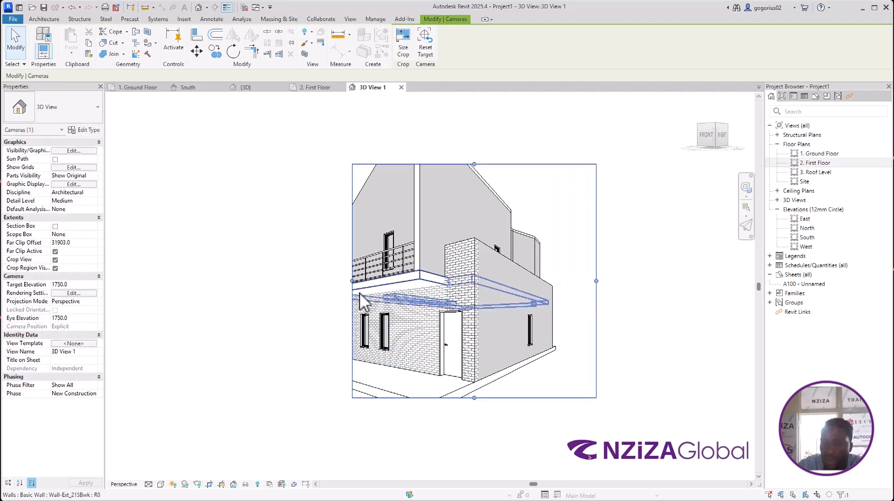
left_click_drag(352, 281, 301, 279)
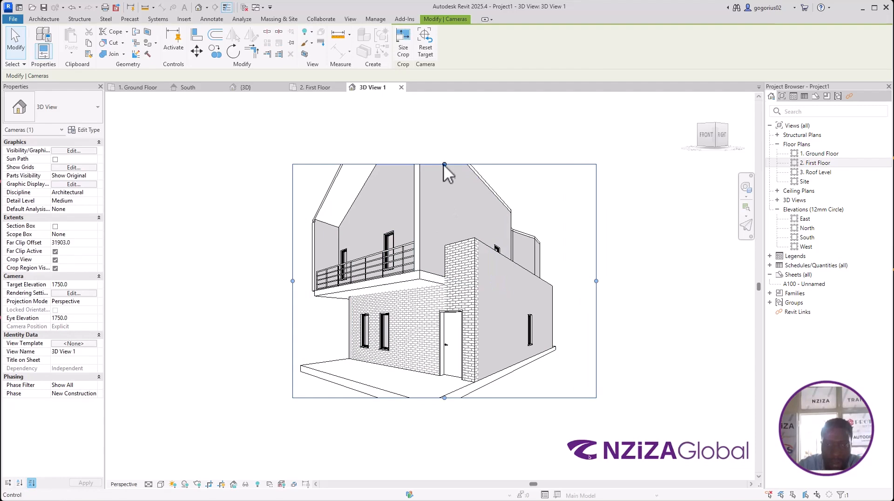
left_click_drag(444, 163, 439, 127)
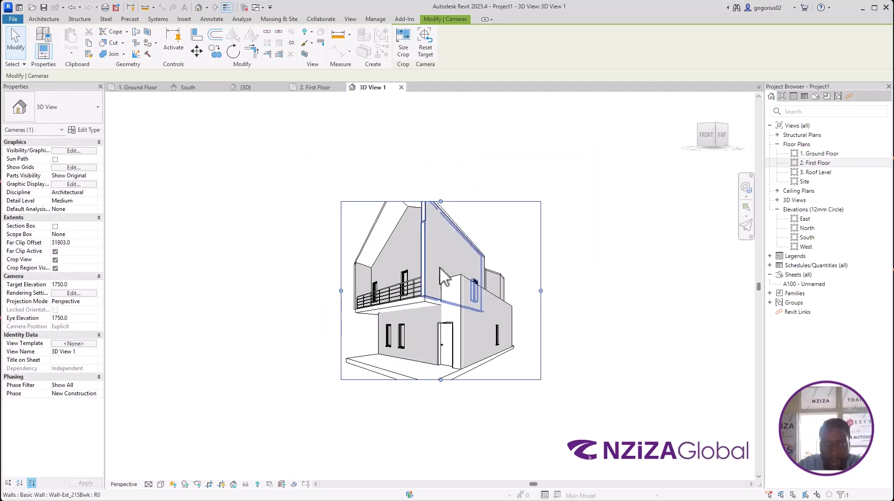
left_click_drag(441, 201, 438, 183)
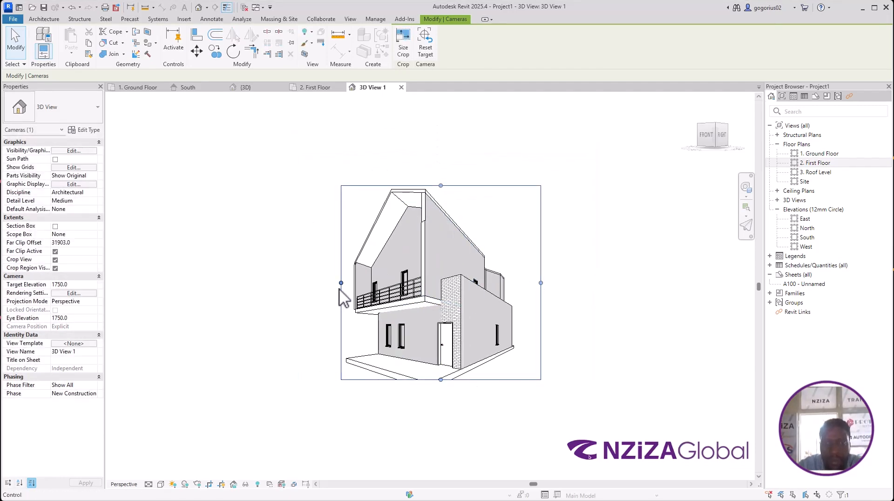
left_click_drag(341, 283, 302, 284)
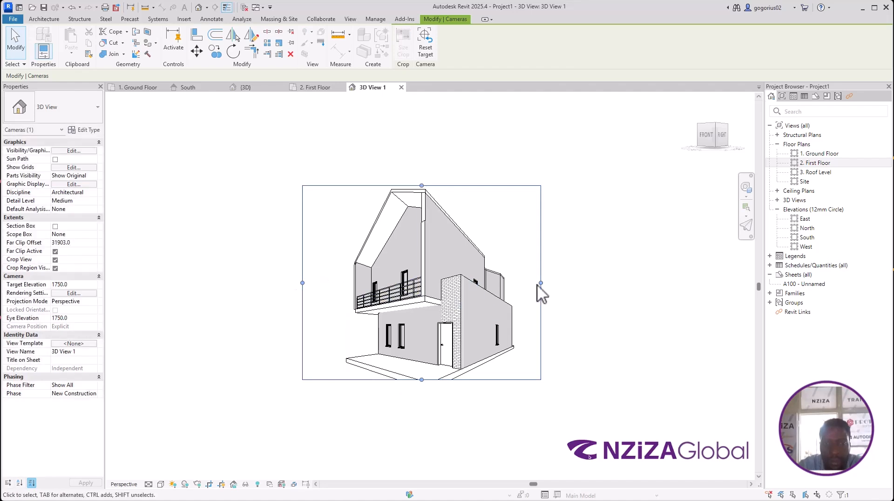
left_click_drag(540, 283, 570, 282)
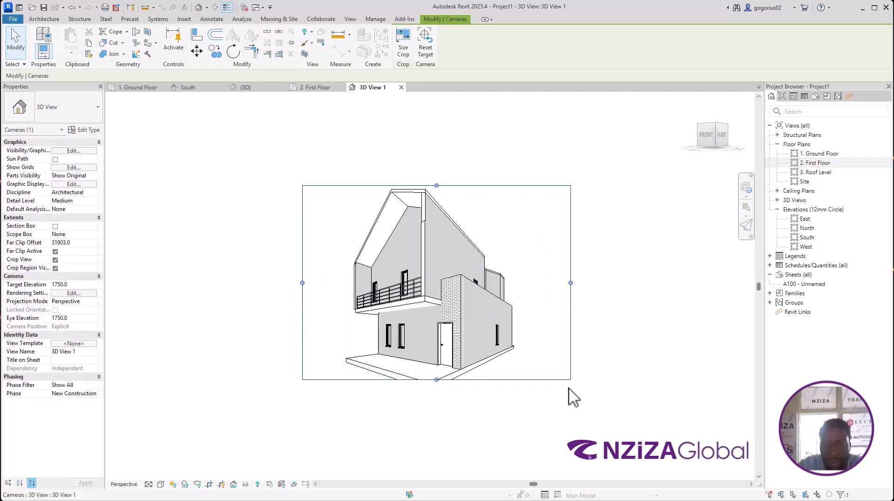
left_click(565, 424)
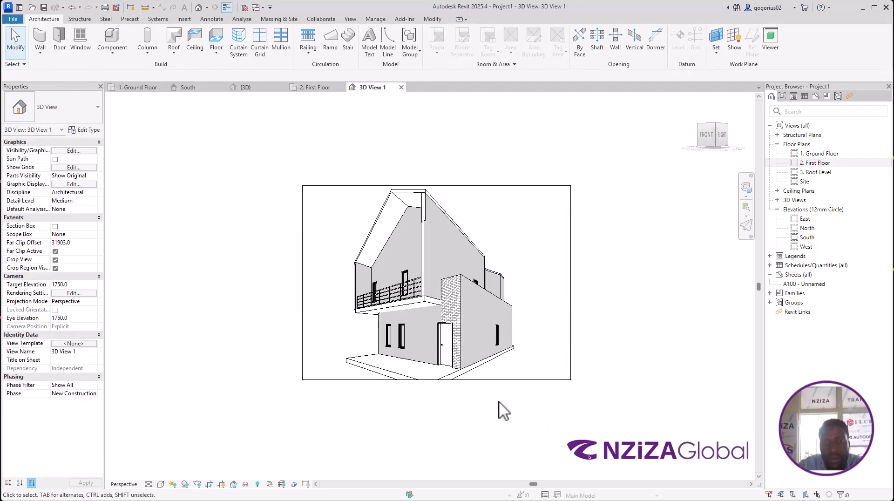
Step: Move the camera's eye point farther from the front corner of the house in the Ground Floor plan and return to the camera view
left_click(480, 190)
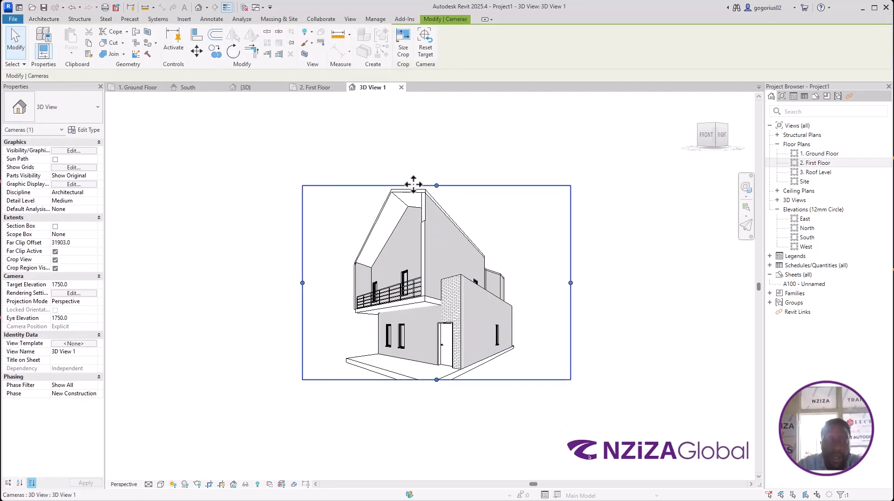
left_click(139, 88)
scroll(454, 404, "down", 2)
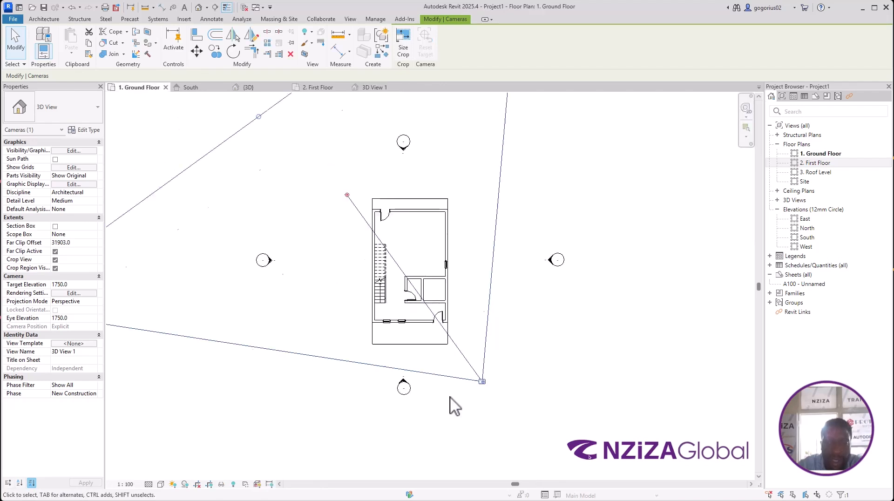
left_click_drag(368, 243, 373, 243)
left_click_drag(475, 386, 510, 429)
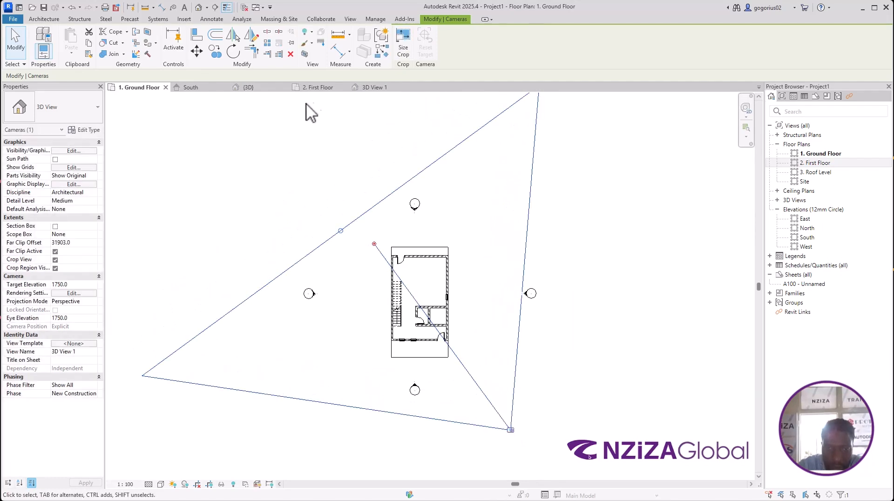
left_click(375, 88)
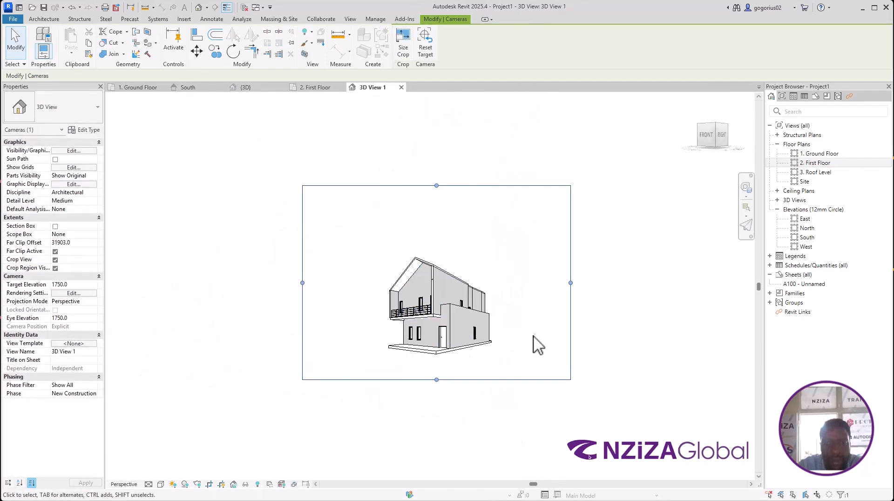
Step: Tighten all four sides of the camera view's crop region closely around the house
scroll(516, 355, "up", 2)
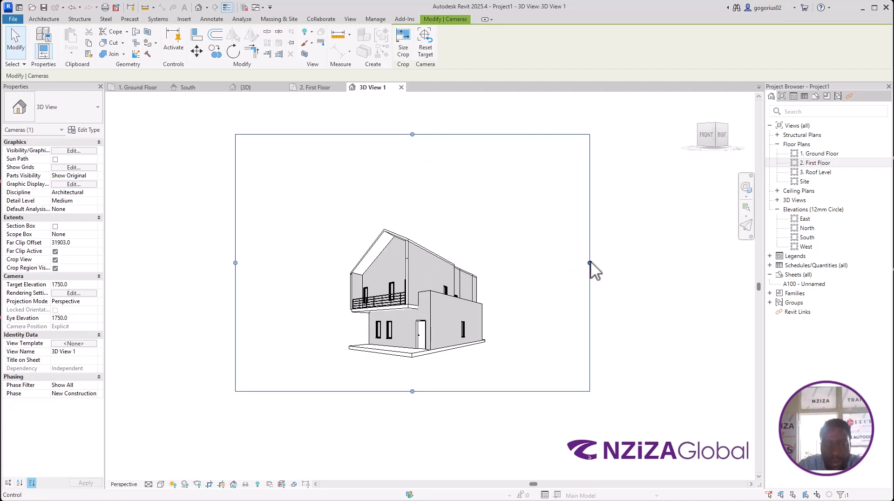
left_click_drag(590, 263, 506, 276)
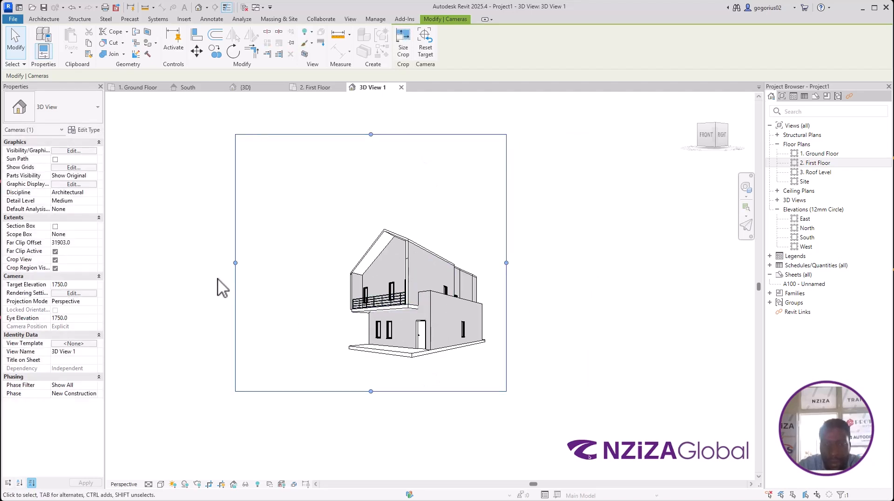
left_click_drag(238, 261, 313, 263)
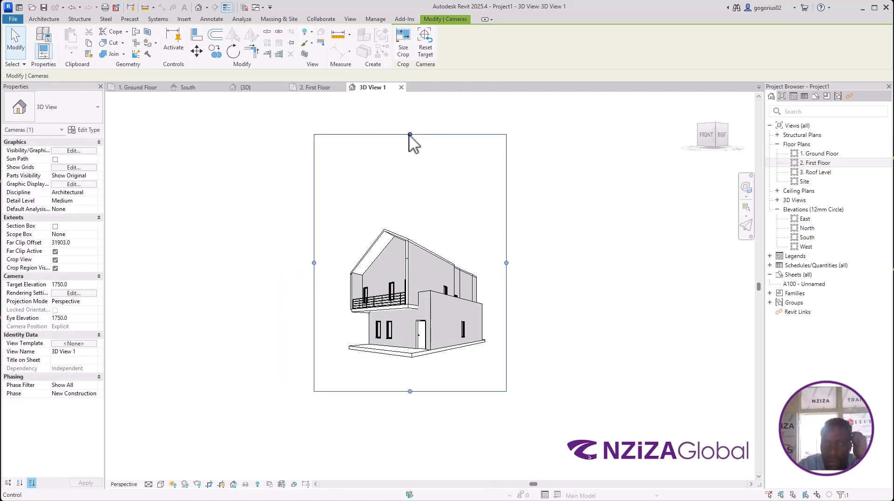
left_click_drag(409, 134, 409, 217)
left_click_drag(409, 391, 415, 367)
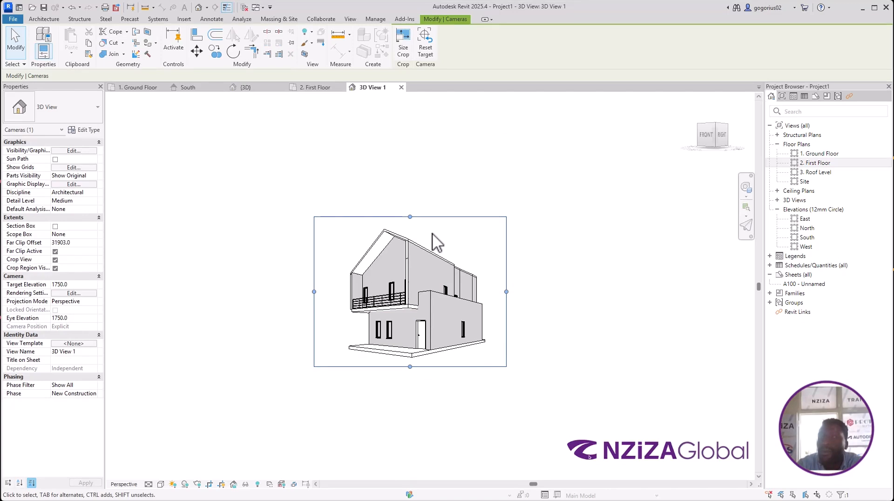
Step: Close the first camera view and create a new one in the Ground Floor plan, aimed diagonally across the house from the front entrance corner, 1750 offset
left_click(401, 87)
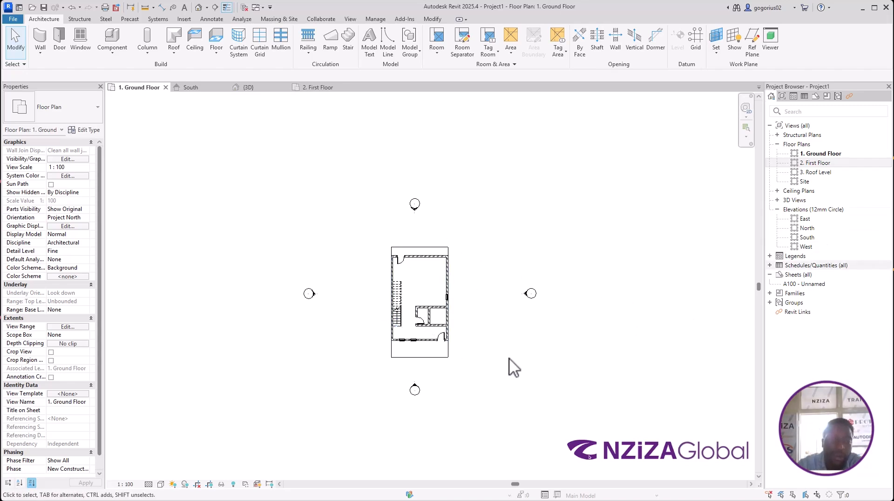
left_click(350, 20)
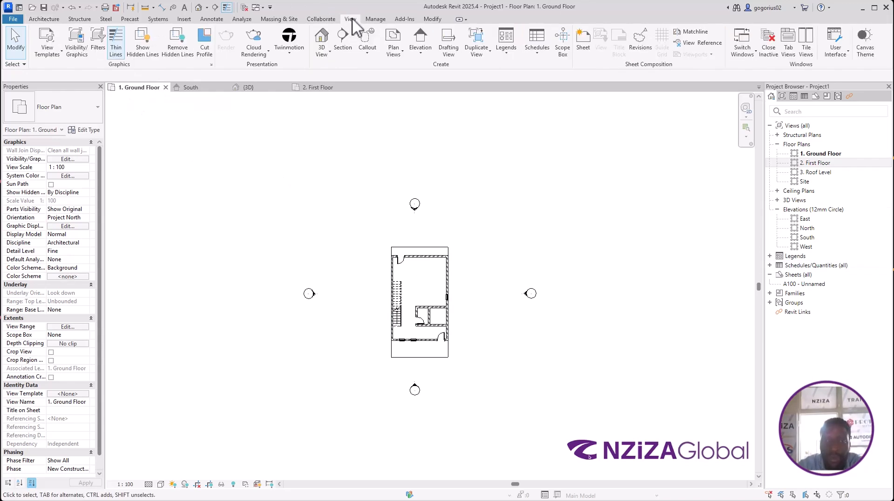
left_click(207, 8)
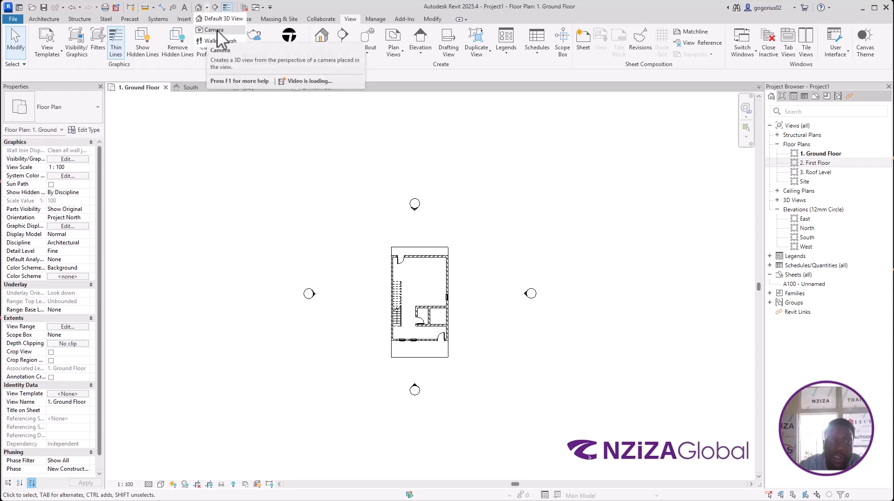
left_click(215, 30)
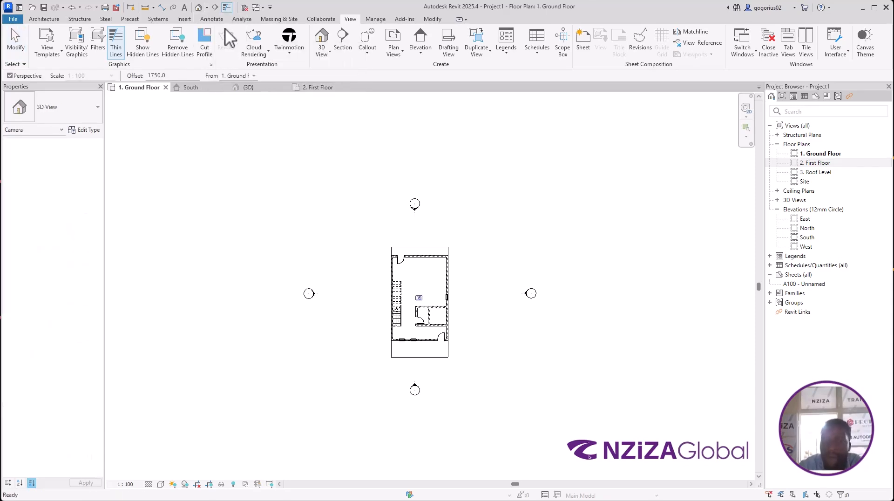
scroll(377, 153, "down", 2)
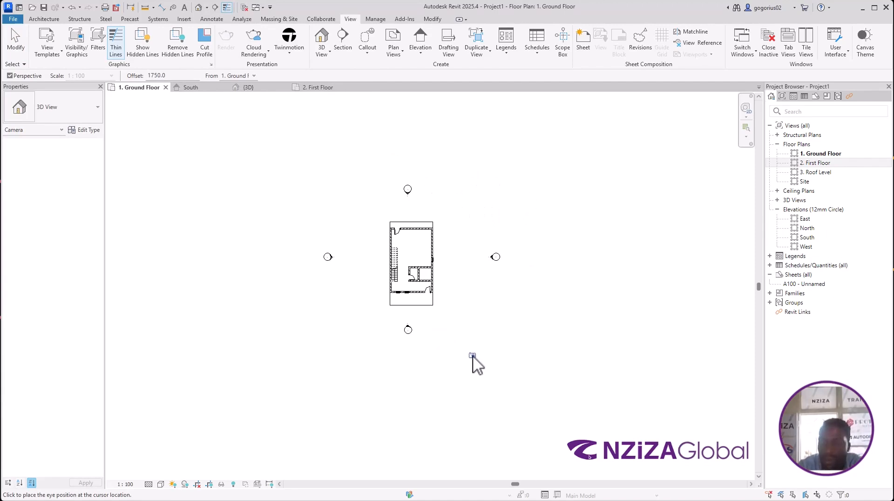
left_click(472, 356)
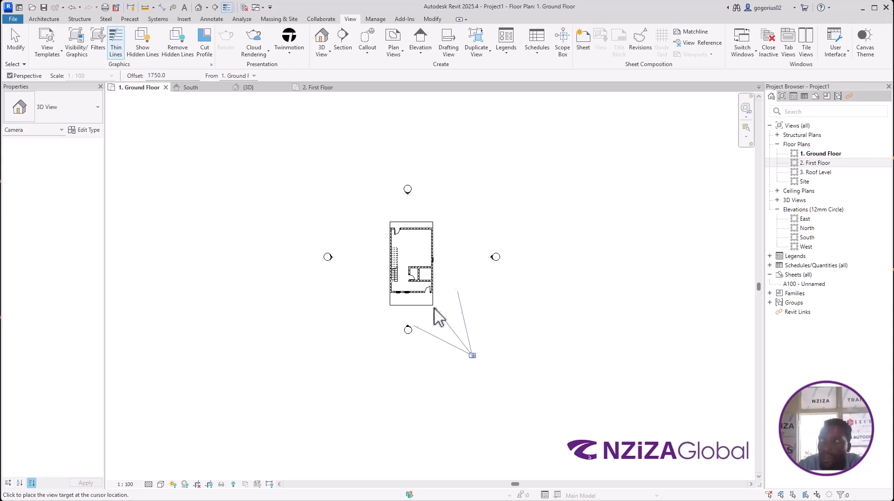
left_click(359, 212)
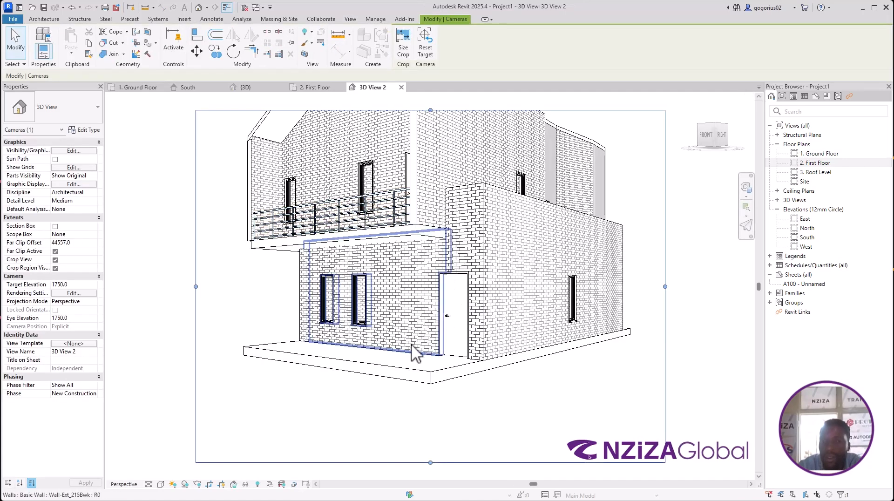
Step: Bring the camera view's crop region closer below the base slab and extend it upward past the roof ridge
scroll(382, 403, "down", 1)
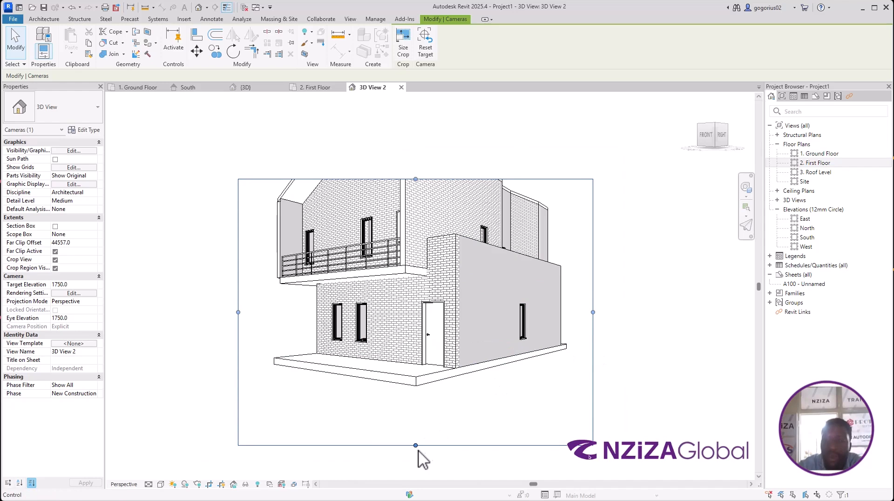
left_click_drag(416, 444, 415, 414)
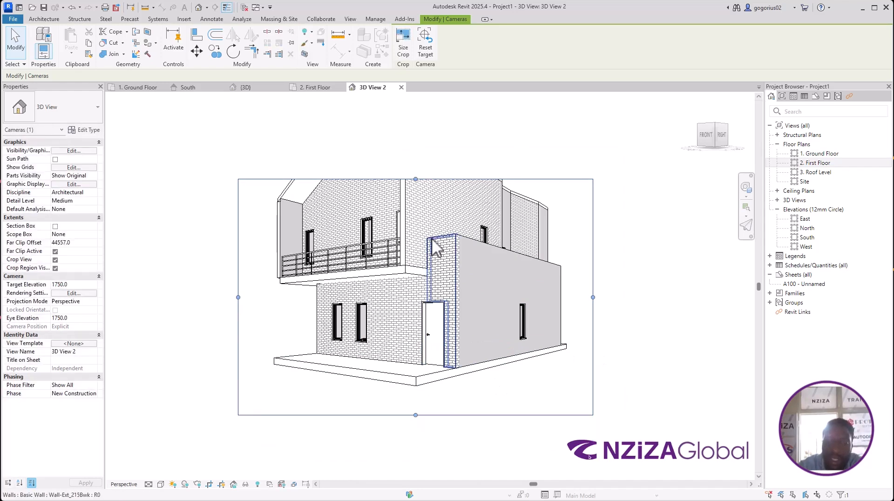
left_click_drag(415, 179, 409, 103)
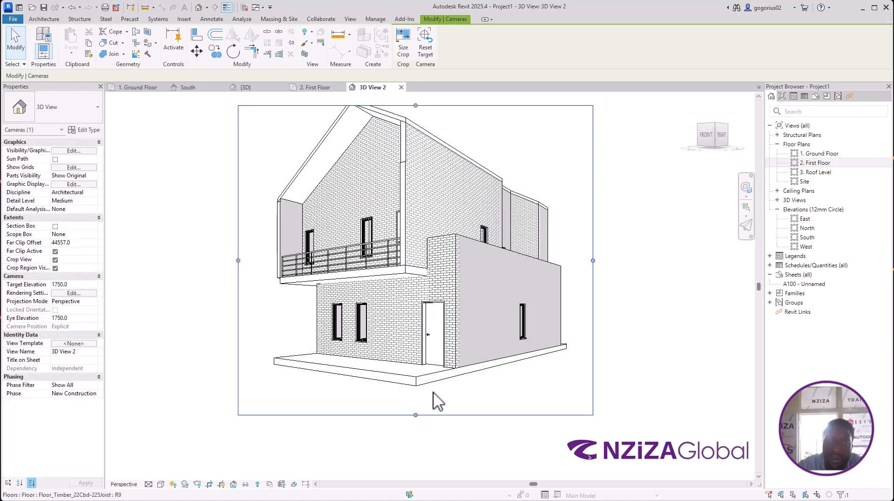
left_click_drag(420, 419, 420, 408)
left_click_drag(419, 152, 421, 138)
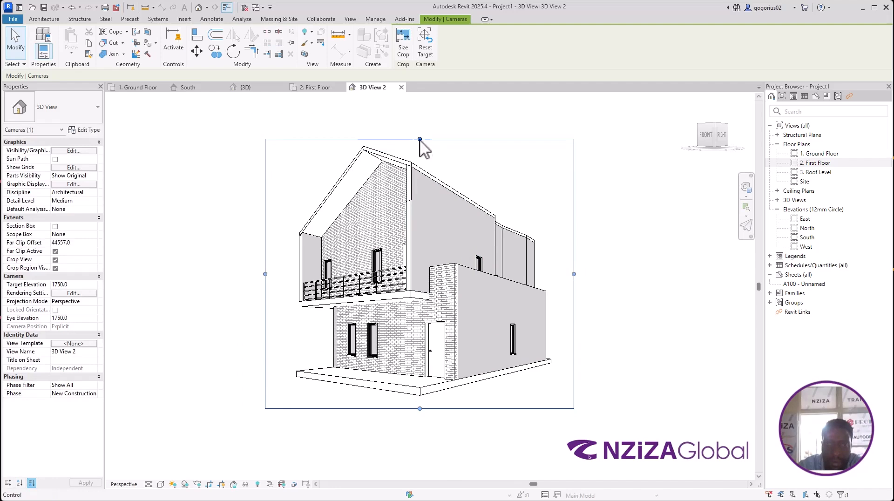
left_click(642, 310)
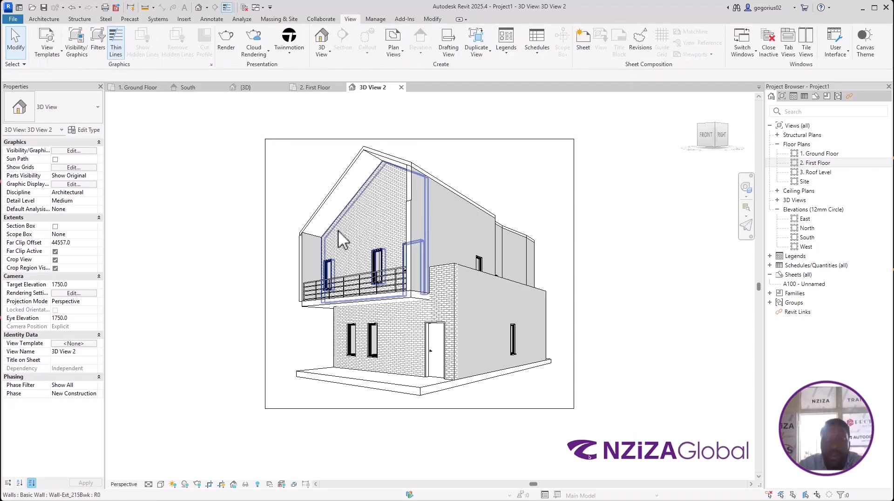
Step: Select the new camera view's crop region, examine its eye point and field of view in the Ground Floor plan, and return to the camera view
left_click(575, 201)
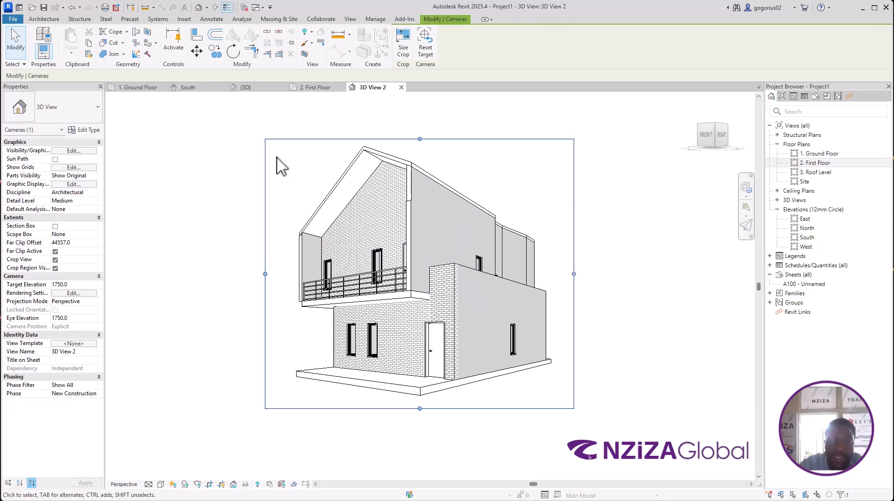
left_click(152, 87)
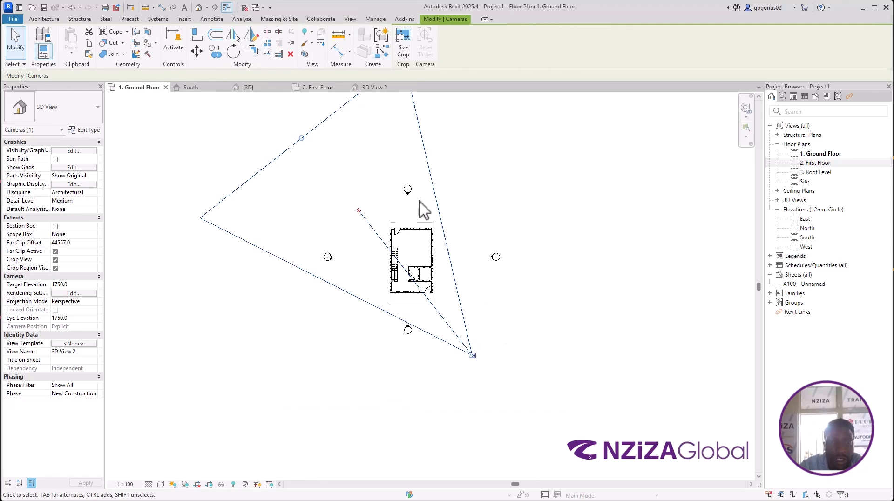
left_click(375, 88)
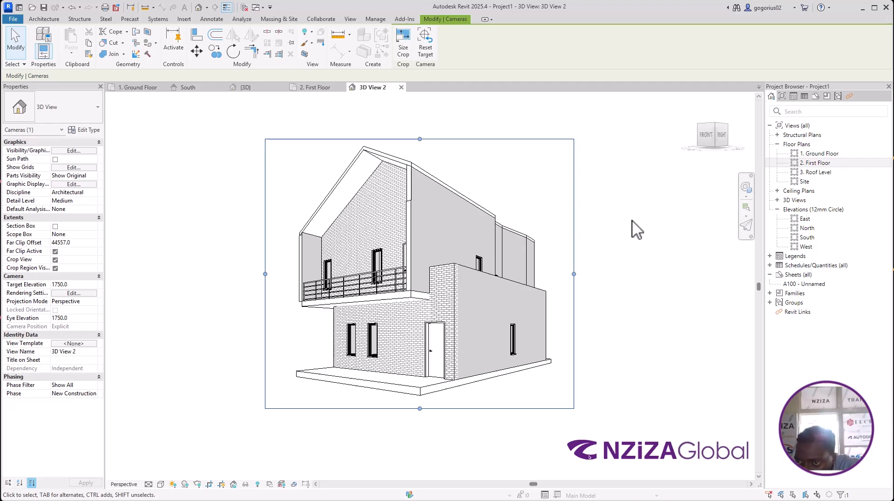
Step: Delete the earlier camera view, 3D View 1, from the project's 3D views
left_click(776, 201)
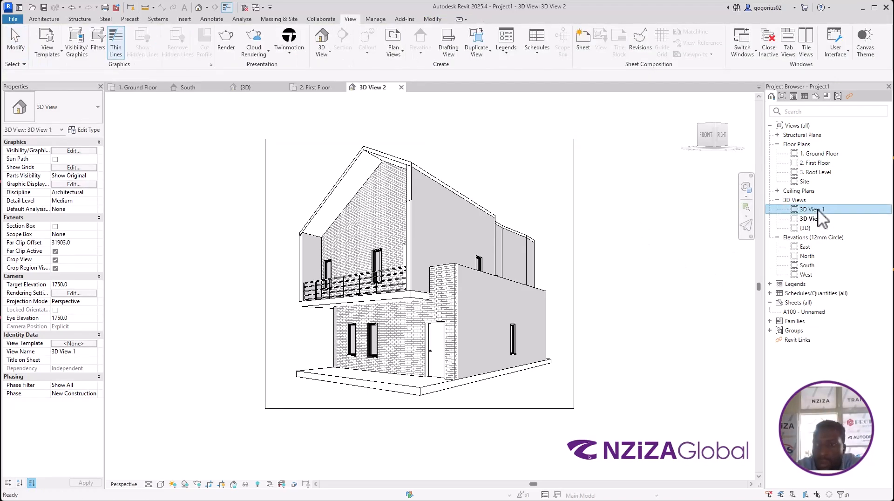
right_click(798, 209)
left_click(773, 365)
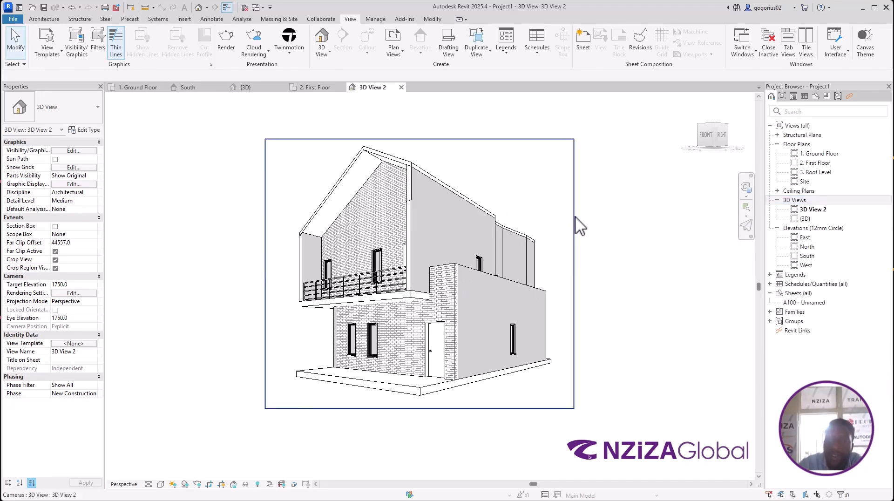
Step: Select the 3D View 2 camera and set its eye elevation to 3000
left_click(575, 217)
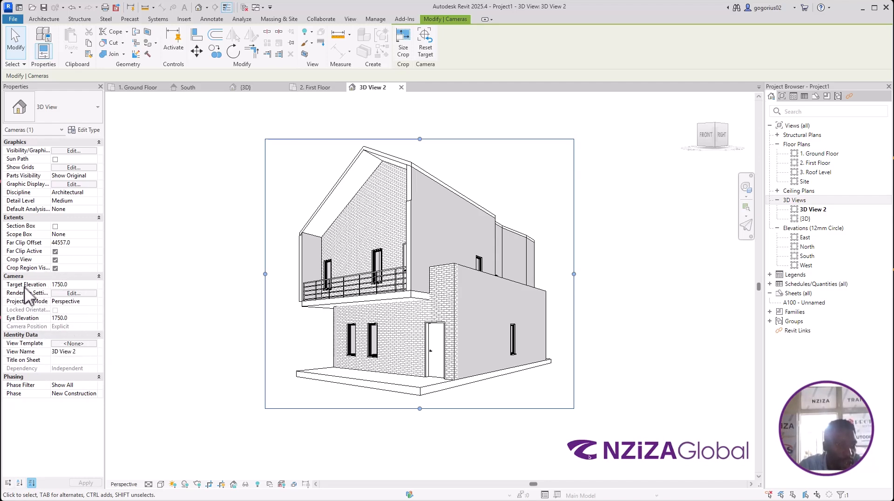
left_click(74, 318)
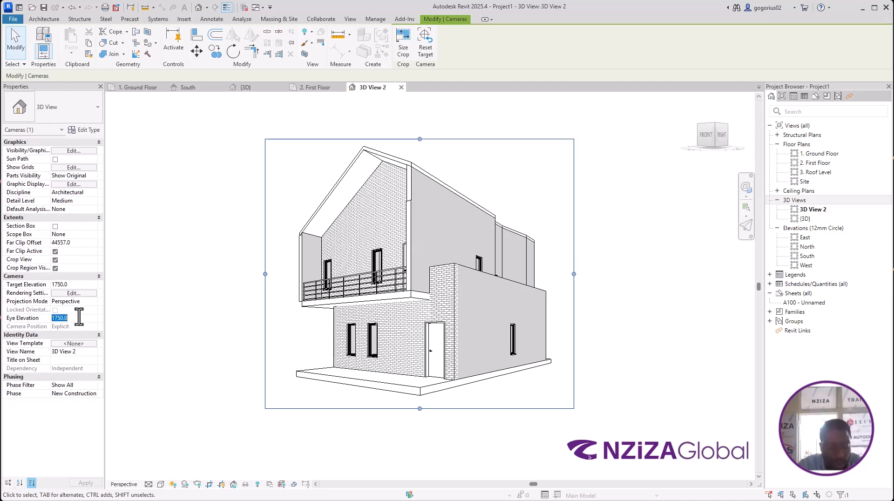
type("3000")
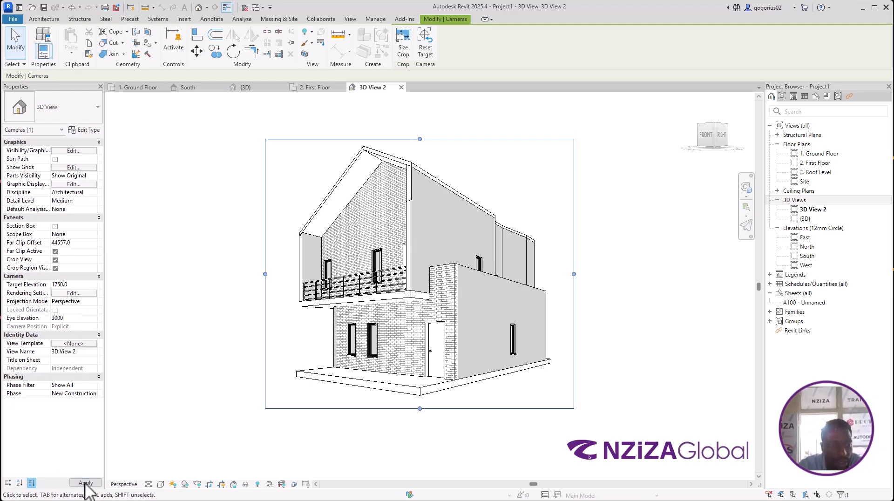
left_click(84, 483)
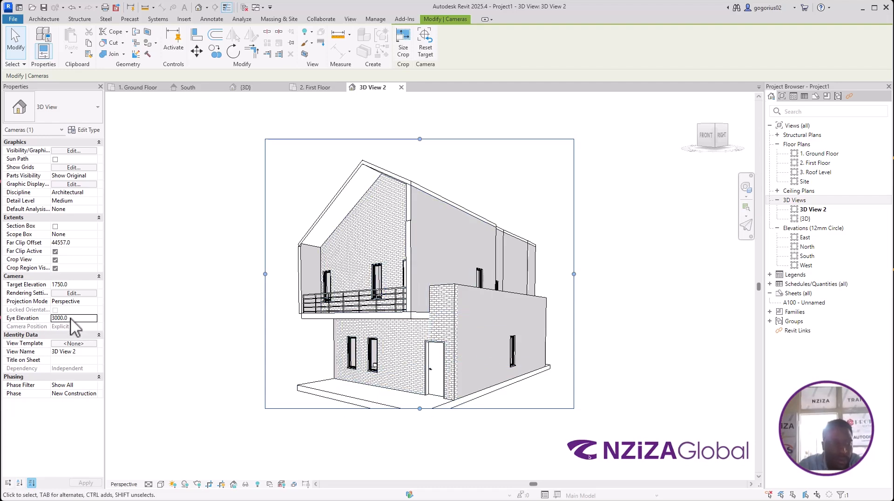
Step: Try an eye elevation of 4000 for the camera and set it back to 3000
left_click_drag(70, 318, 37, 319)
type("4")
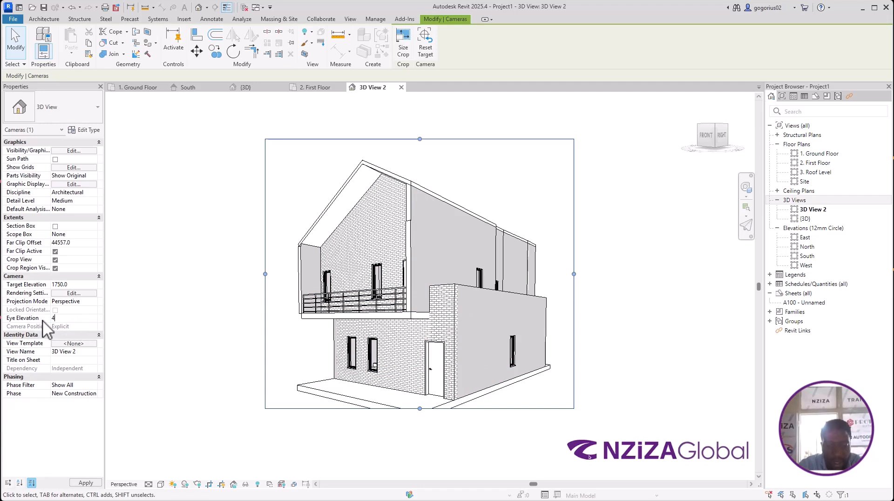
type("000")
left_click(86, 482)
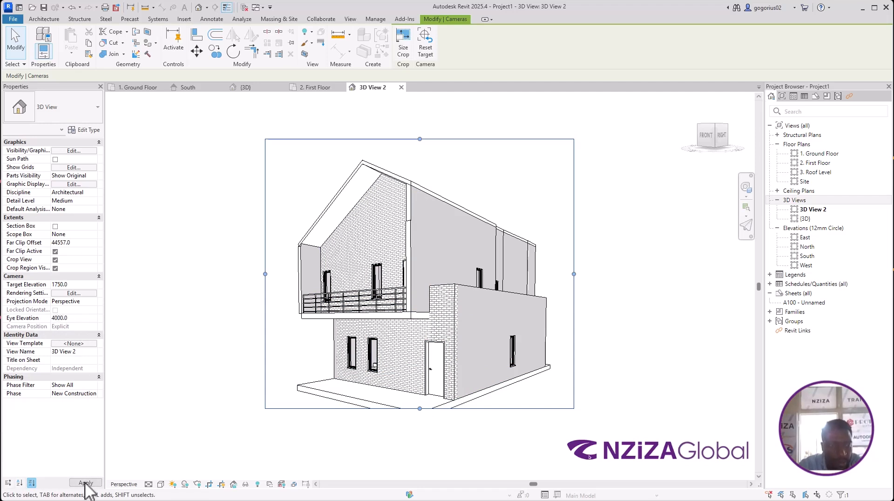
double_click(78, 318)
type("3")
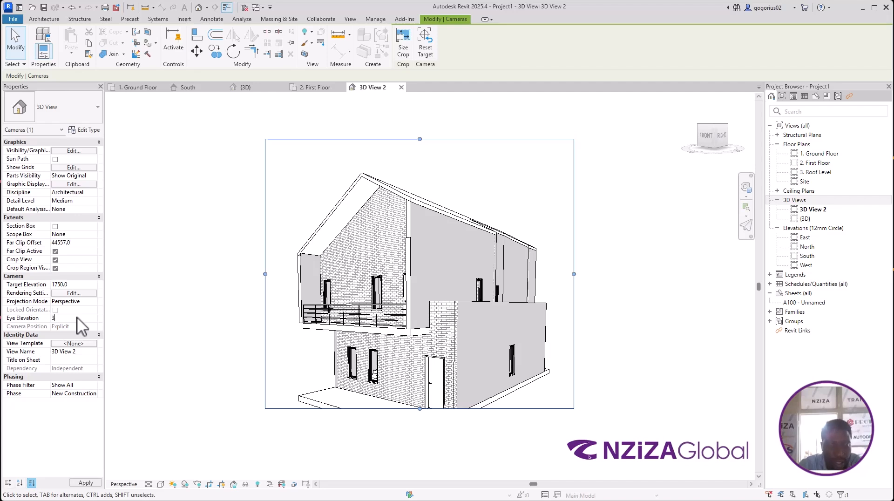
type("000")
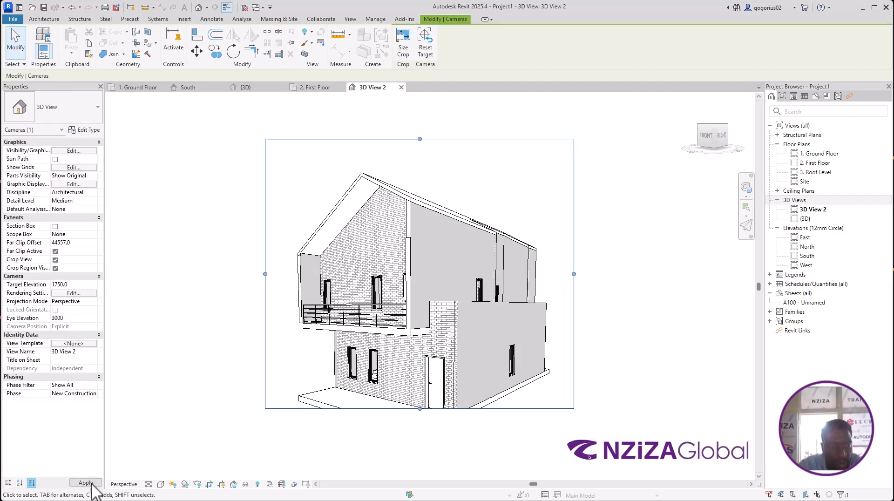
left_click(86, 483)
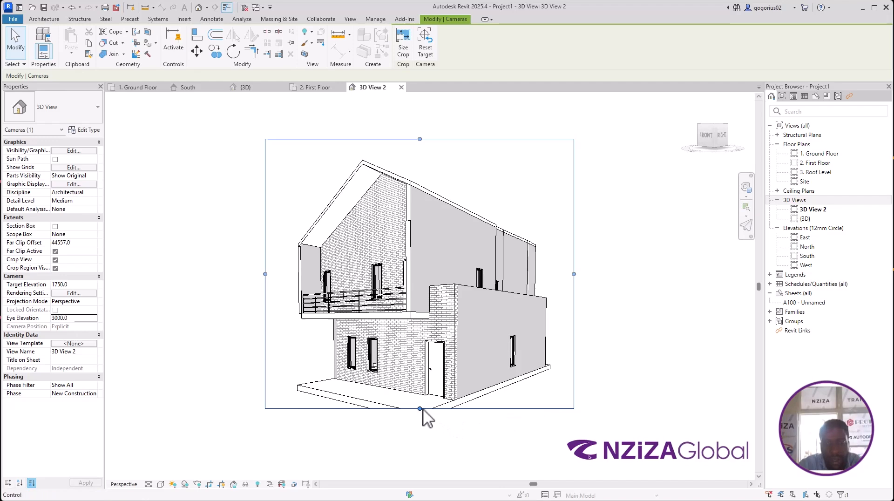
Step: Extend the crop region downward past the base slab's front corner and set the camera's target elevation to 3000
left_click_drag(419, 408, 420, 423)
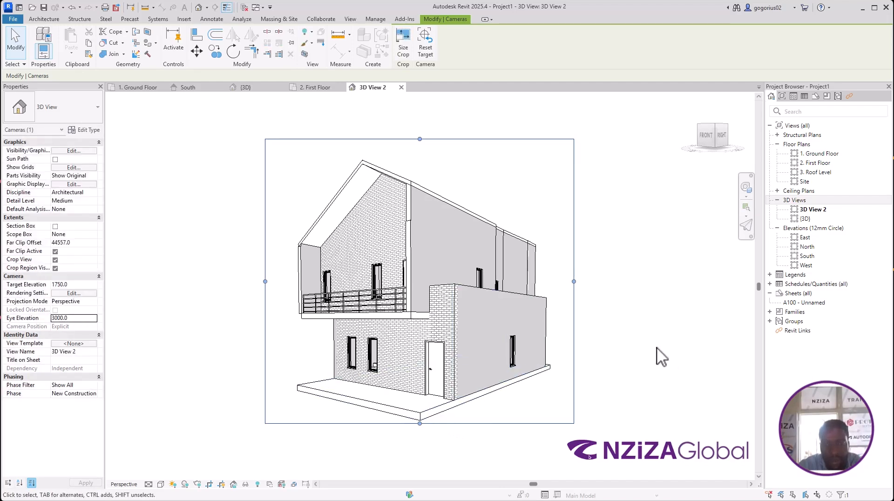
left_click(78, 285)
type("3000")
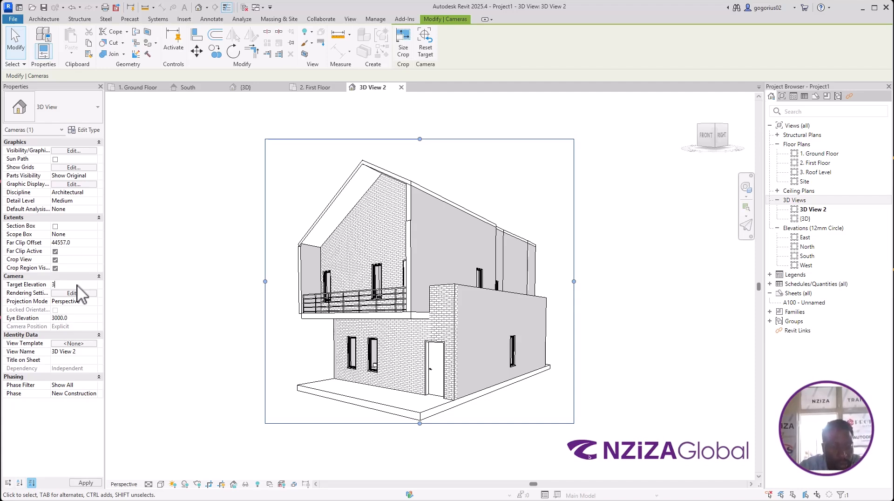
left_click(91, 484)
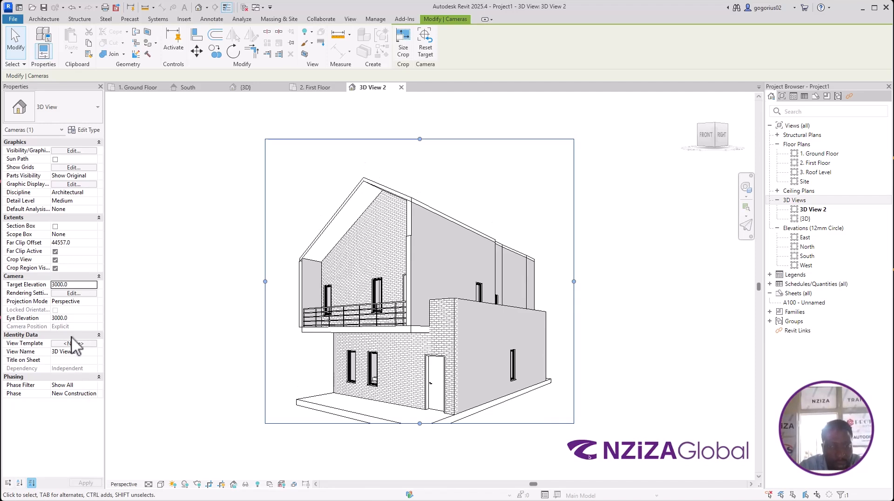
left_click(77, 285)
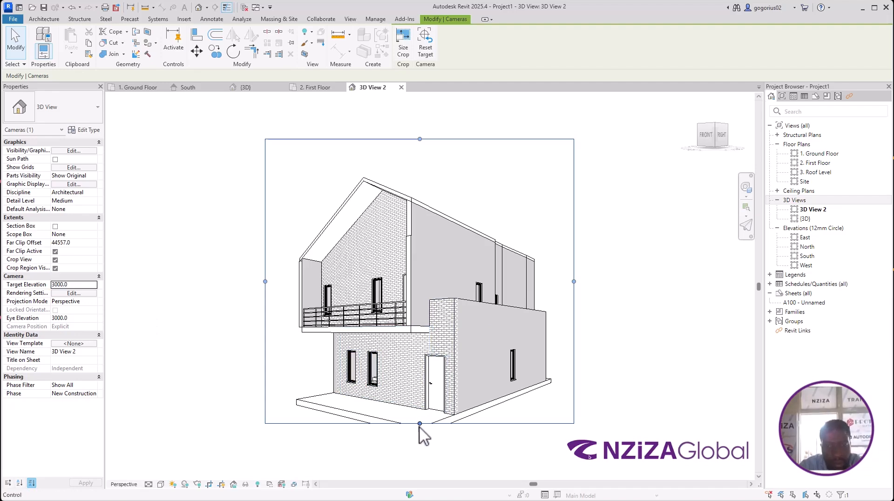
Step: Refit the crop region to the house by extending its lower edge below the slab and lowering its upper edge nearer the roof
left_click_drag(421, 426, 419, 436)
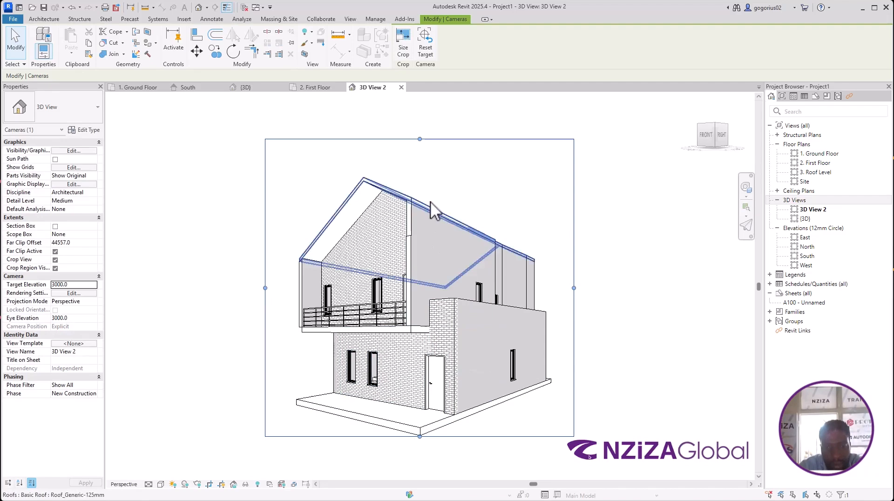
left_click_drag(419, 139, 419, 166)
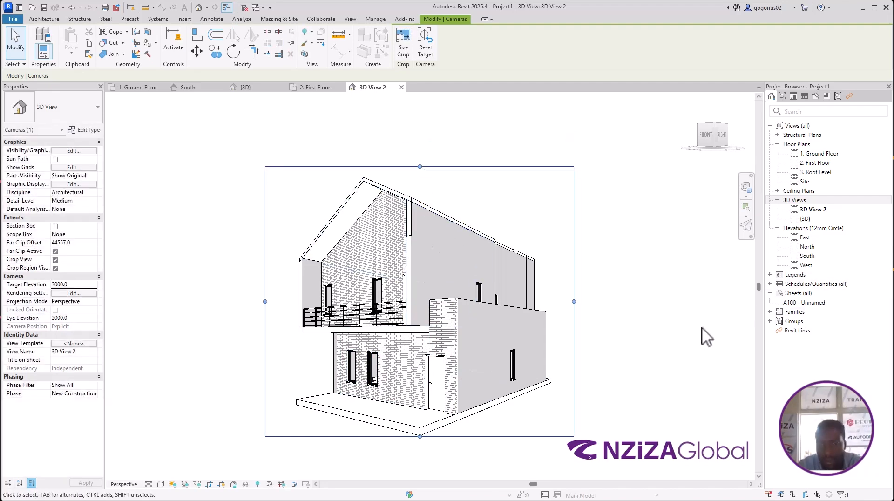
key("Escape")
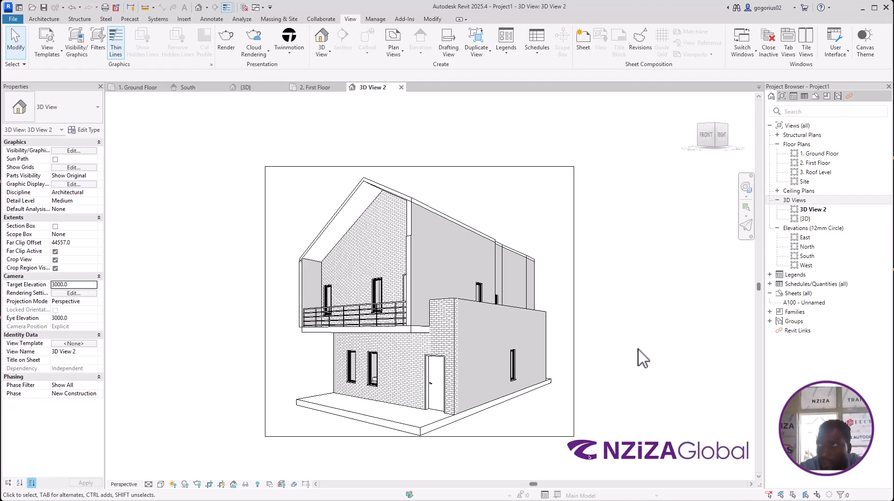
Step: Display the camera view in the Realistic visual style, followed by Shaded, and reopen the visual style choices
scroll(465, 306, "down", 2)
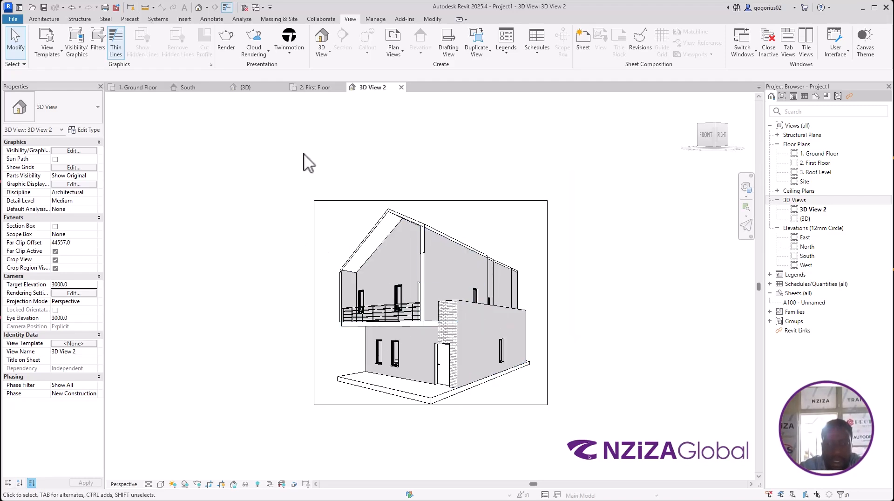
scroll(501, 393, "up", 3)
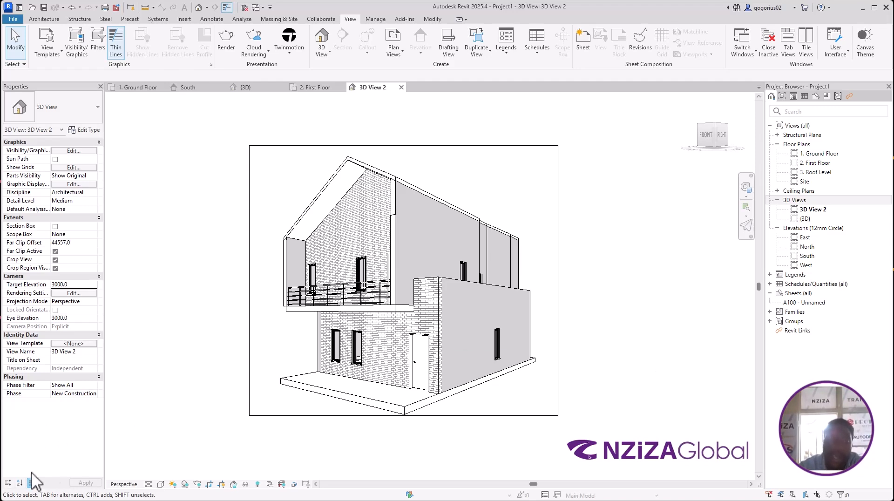
left_click(162, 483)
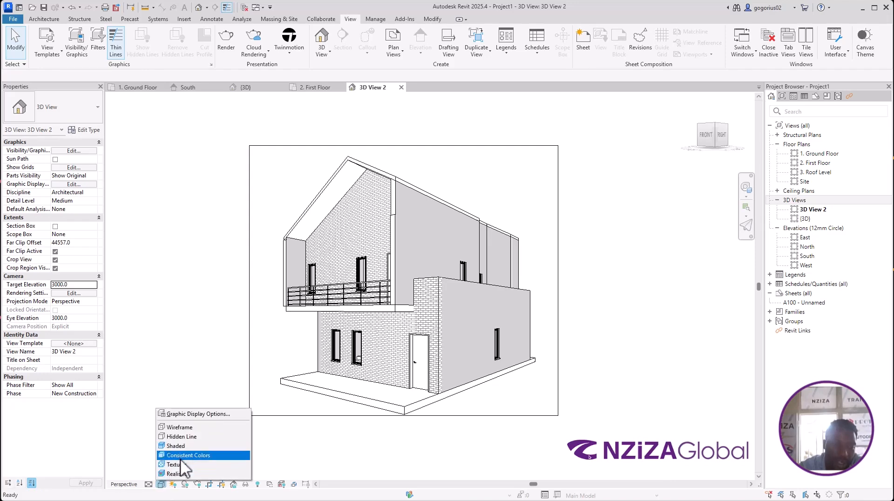
left_click(179, 474)
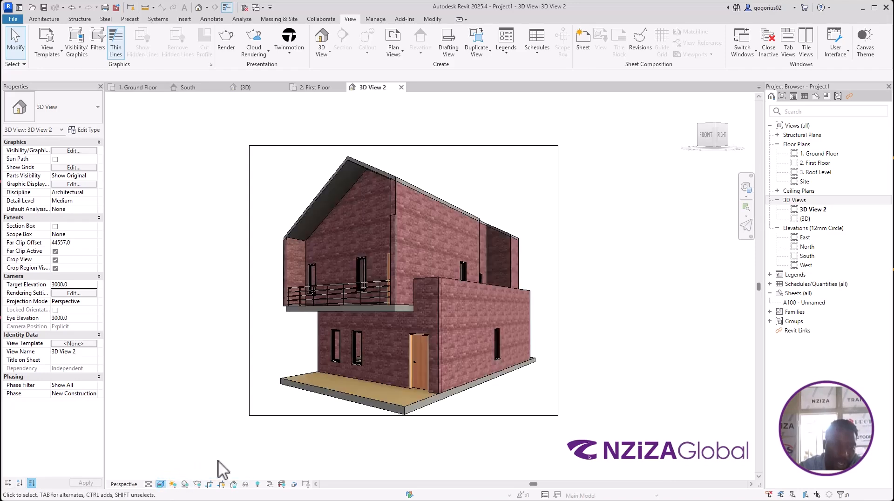
left_click(160, 483)
left_click(179, 444)
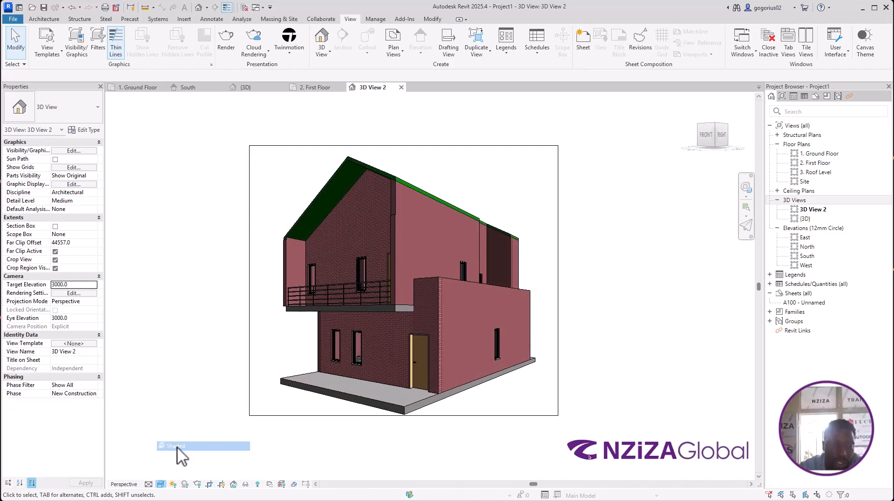
left_click(160, 484)
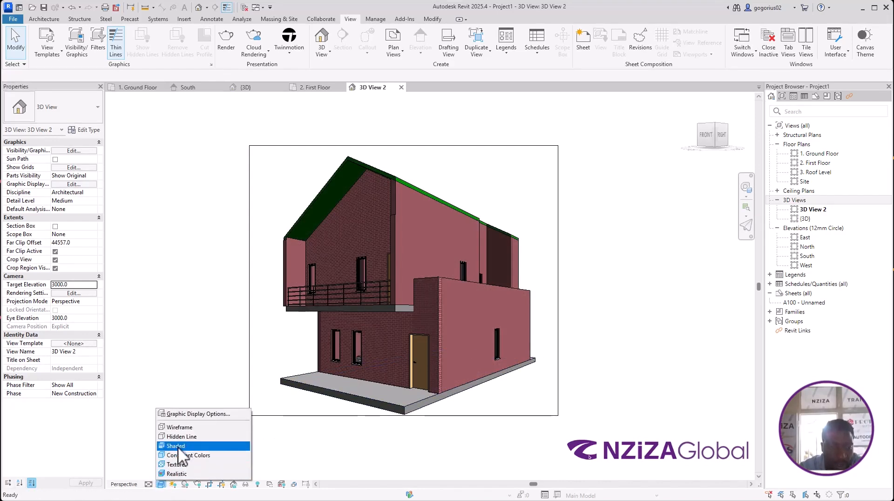
Step: Display the 3D View 2 perspective in Hidden Line style with shadows turned on
left_click(183, 438)
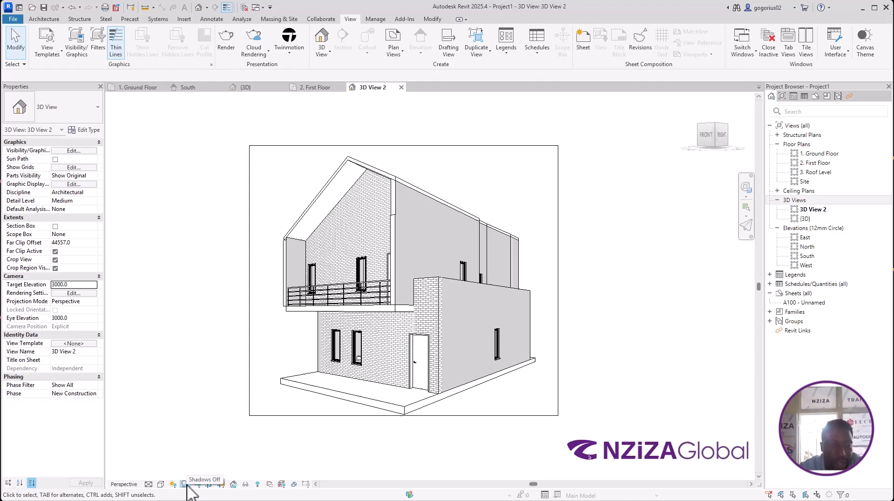
left_click(186, 484)
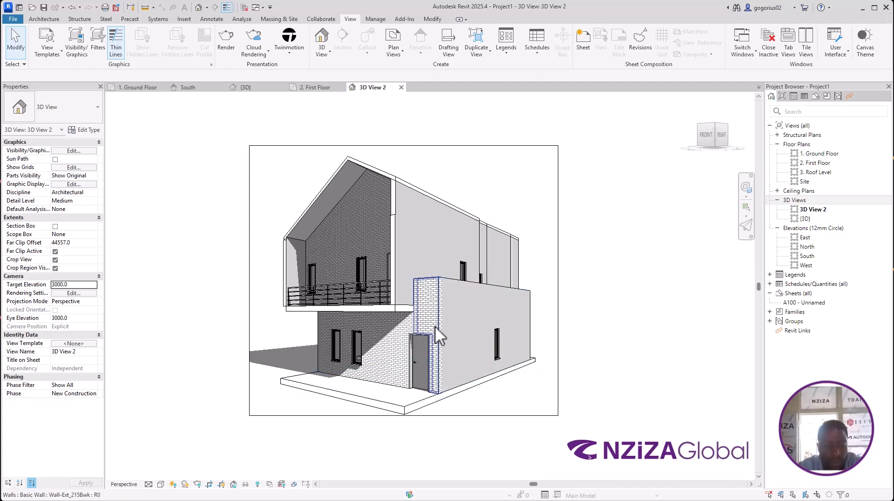
middle_click_drag(462, 313, 466, 314, "ctrl")
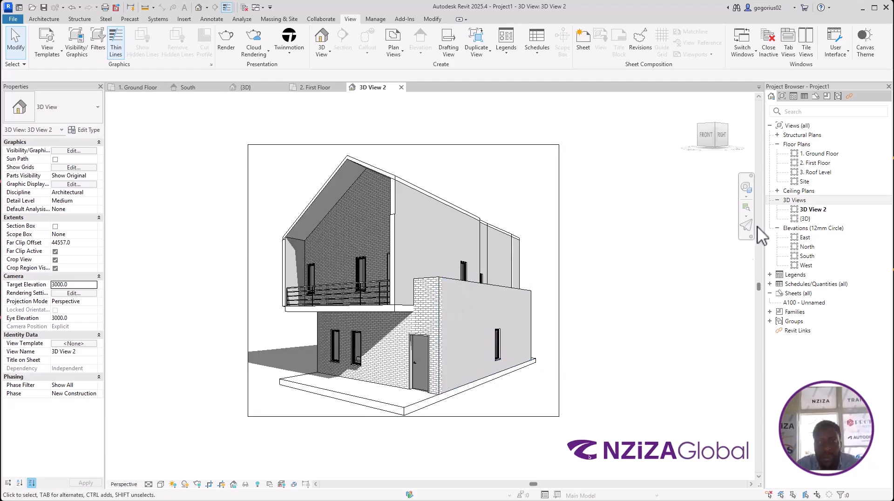
Step: Orbit the perspective camera to a raised viewpoint showing the front and right faces of the house
left_click_drag(713, 133, 715, 156)
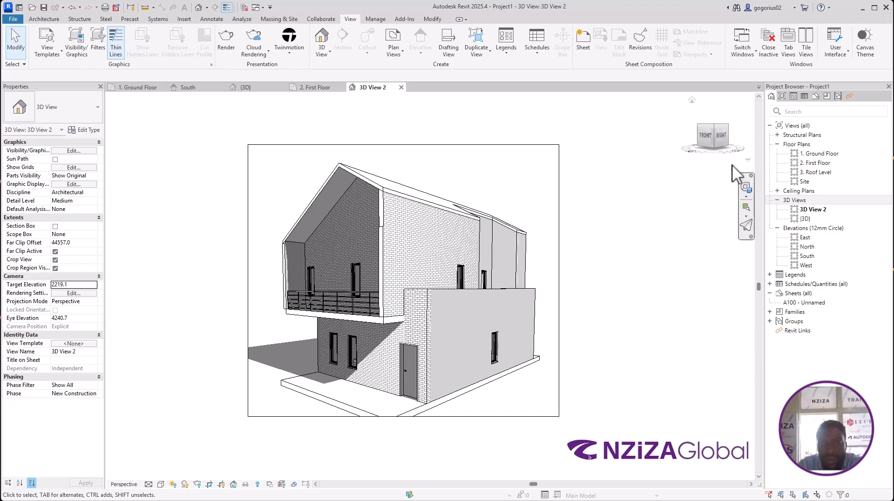
left_click(716, 135)
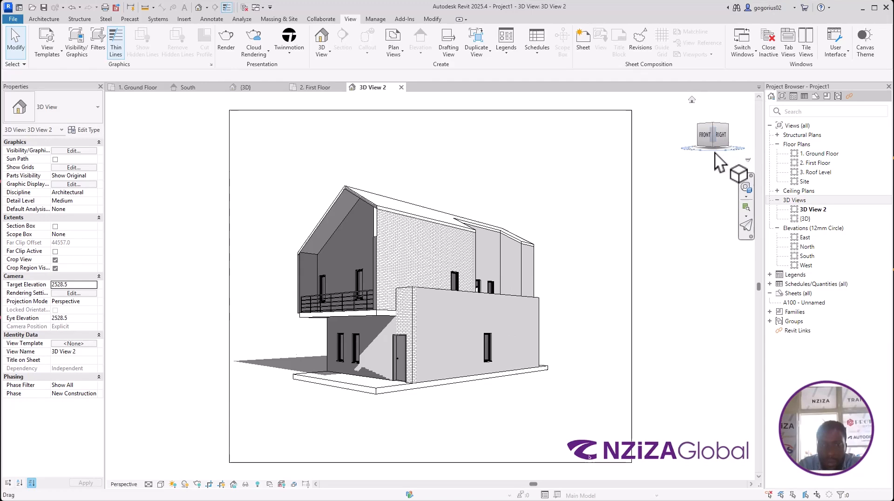
left_click_drag(714, 132, 750, 151)
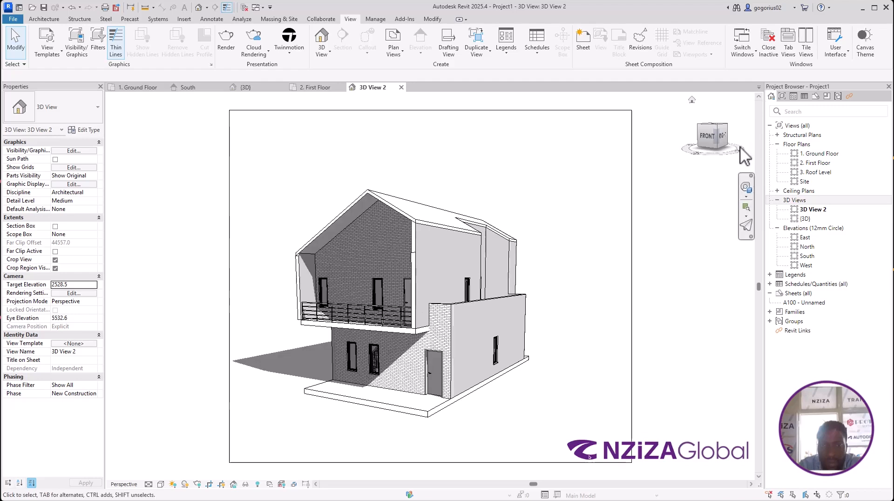
Step: Tighten the perspective view's crop region around the house on all four sides
left_click(426, 462)
left_click_drag(430, 462, 432, 423)
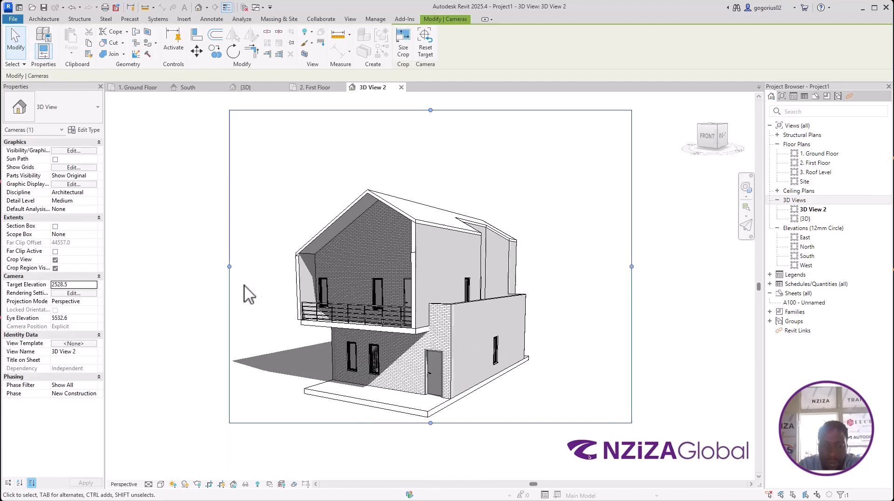
left_click_drag(229, 266, 307, 257)
left_click_drag(451, 110, 429, 174)
left_click_drag(631, 298, 552, 300)
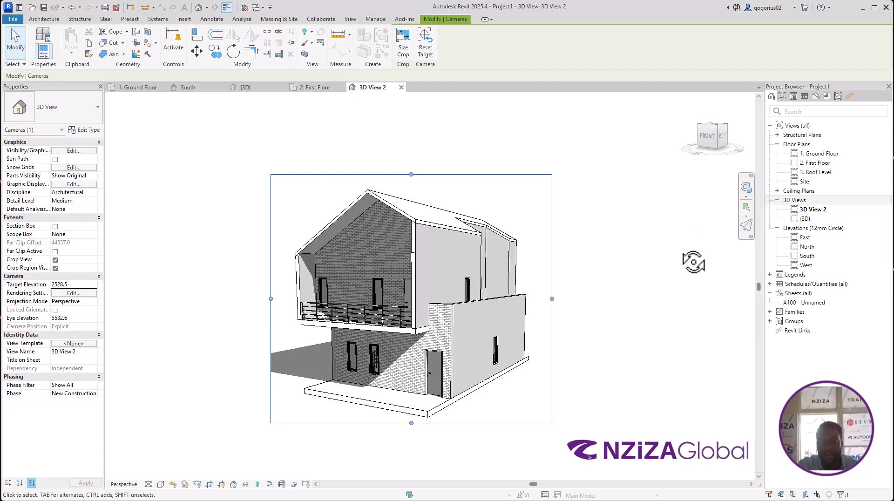
key("Escape")
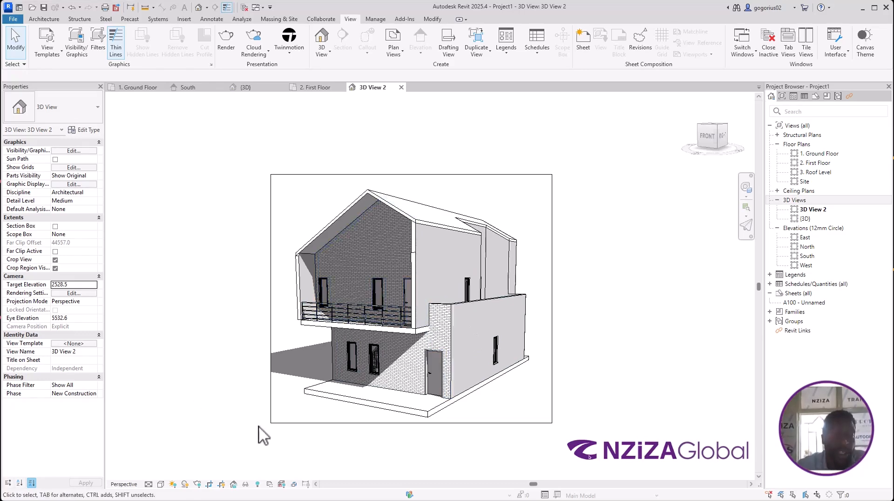
Step: Open the layer structure of the right-hand ground-floor wall's type, Wall-Ext_215Bwk, and insert a new layer
scroll(433, 316, "up", 2)
scroll(444, 349, "up", 1)
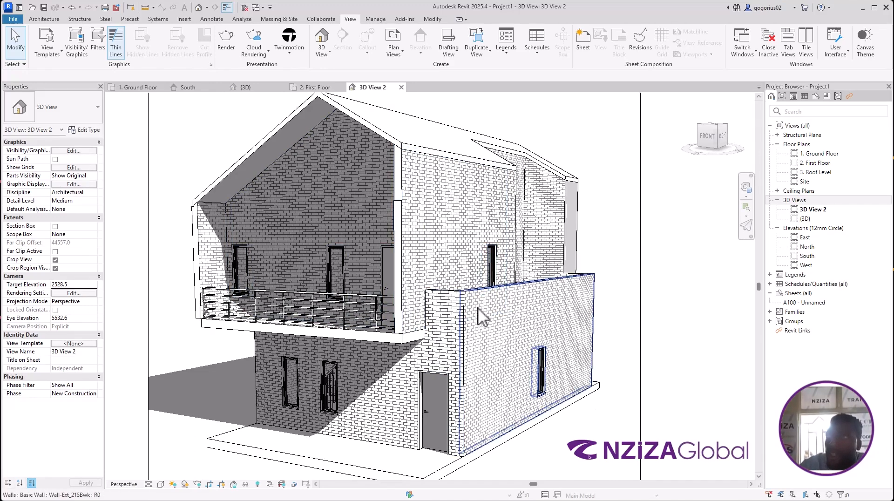
left_click(507, 366)
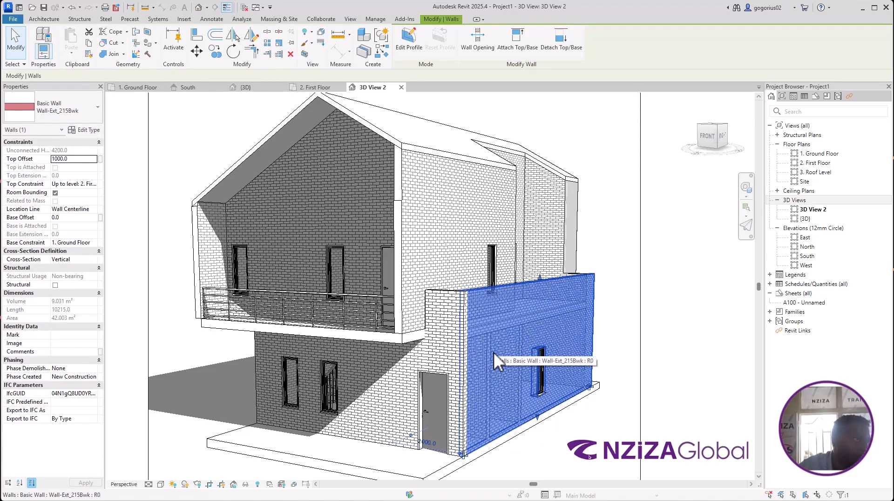
left_click(682, 296)
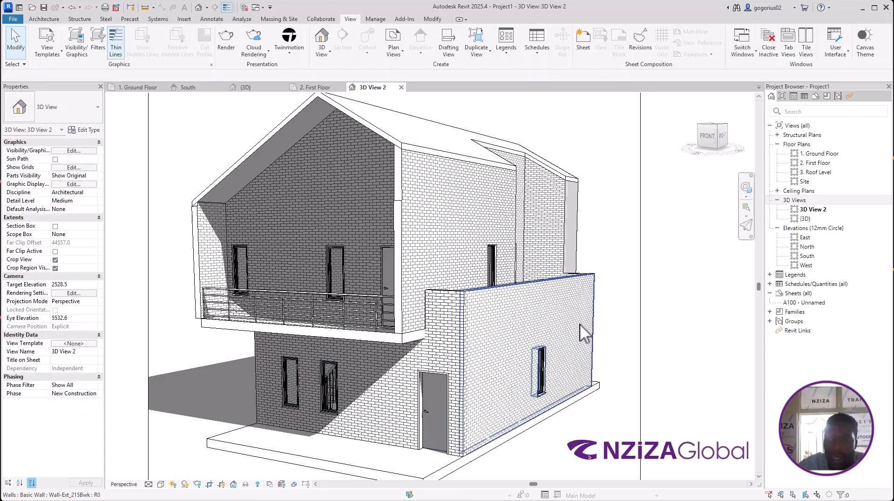
scroll(550, 307, "up", 3)
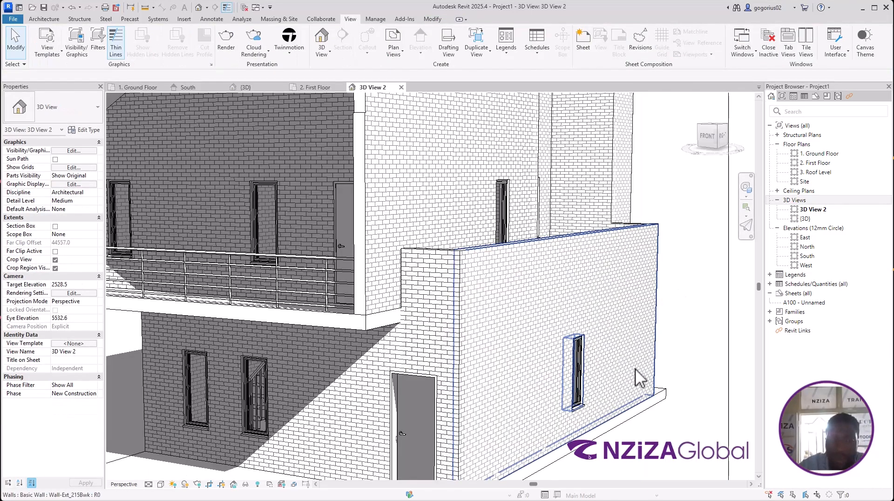
left_click(489, 319)
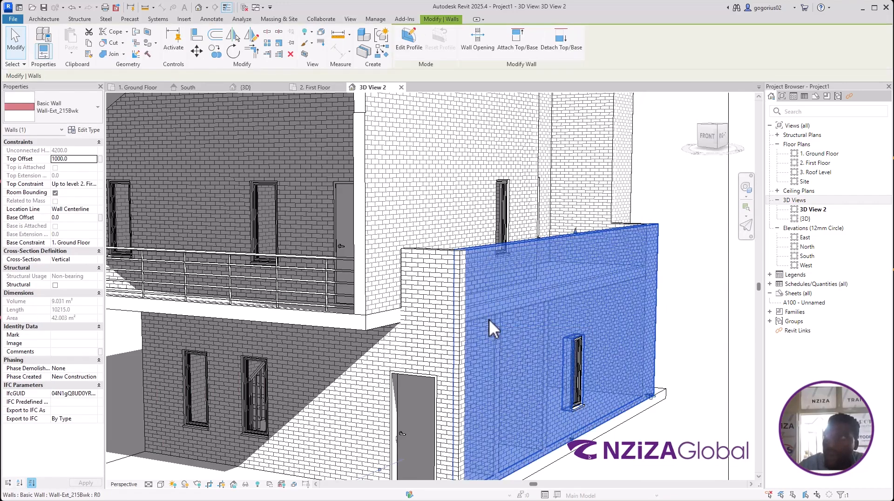
left_click(88, 130)
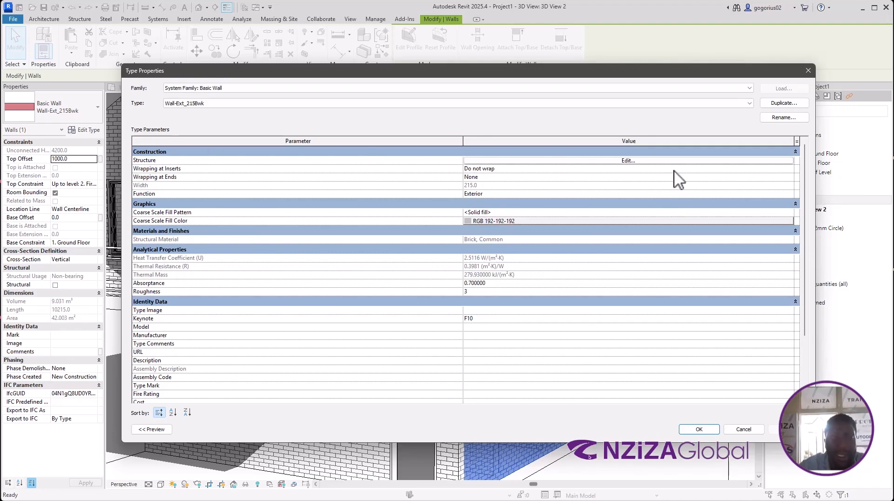
left_click(636, 161)
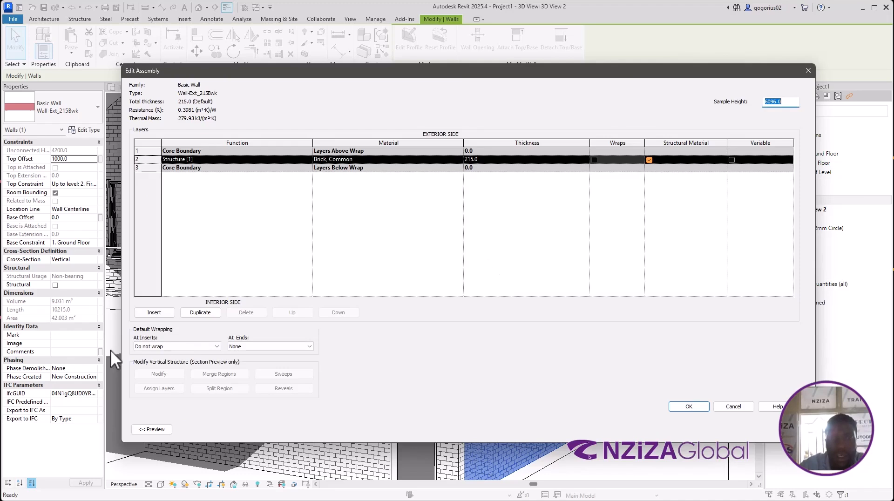
left_click(154, 312)
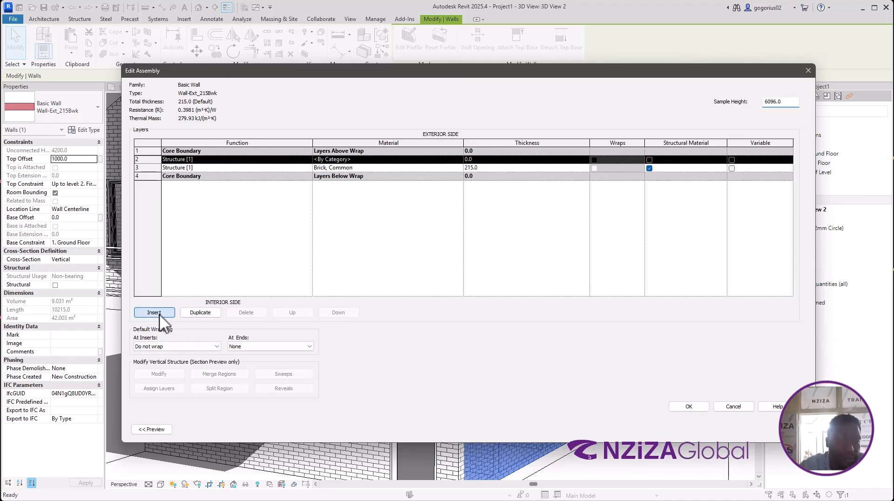
left_click(181, 168)
left_click(139, 168)
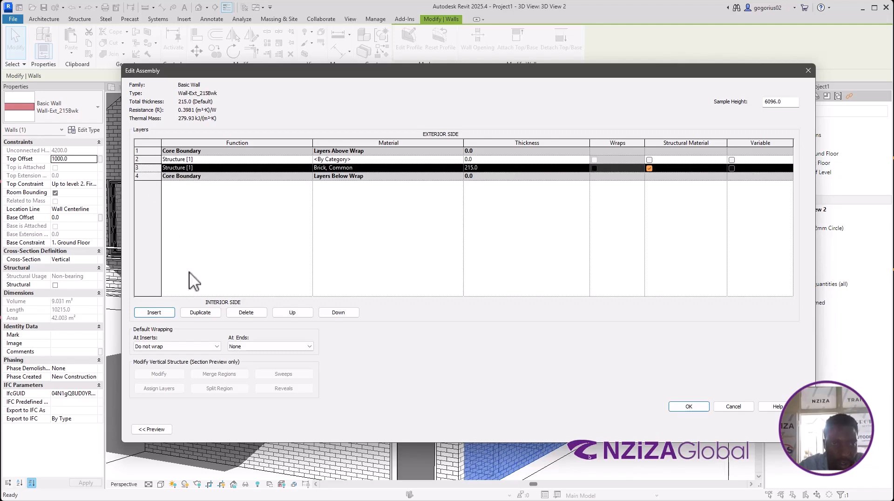
left_click(293, 313)
left_click(292, 312)
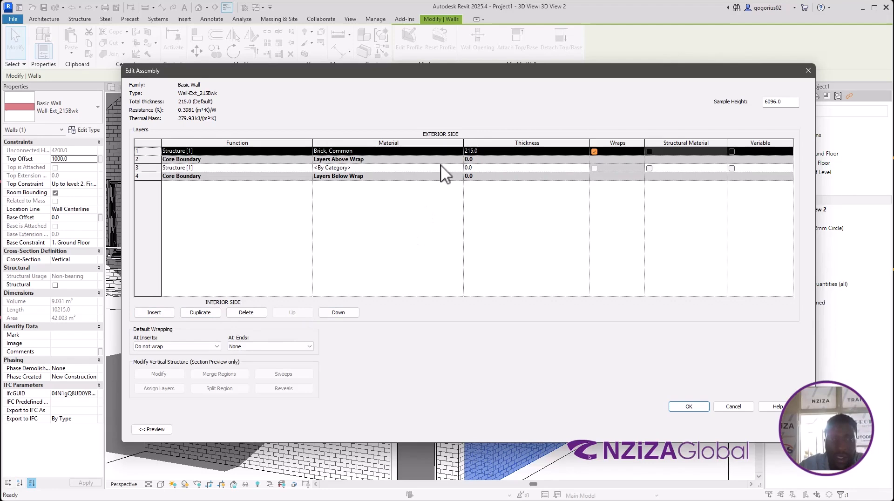
left_click(338, 312)
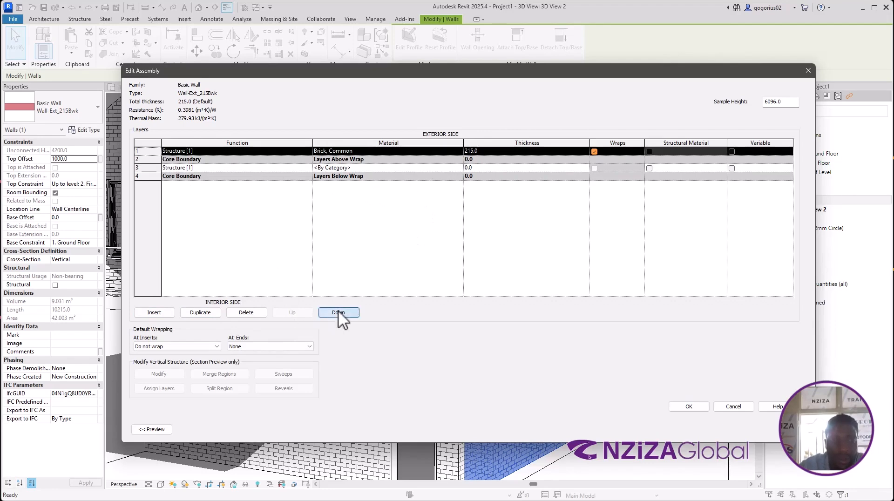
left_click(338, 313)
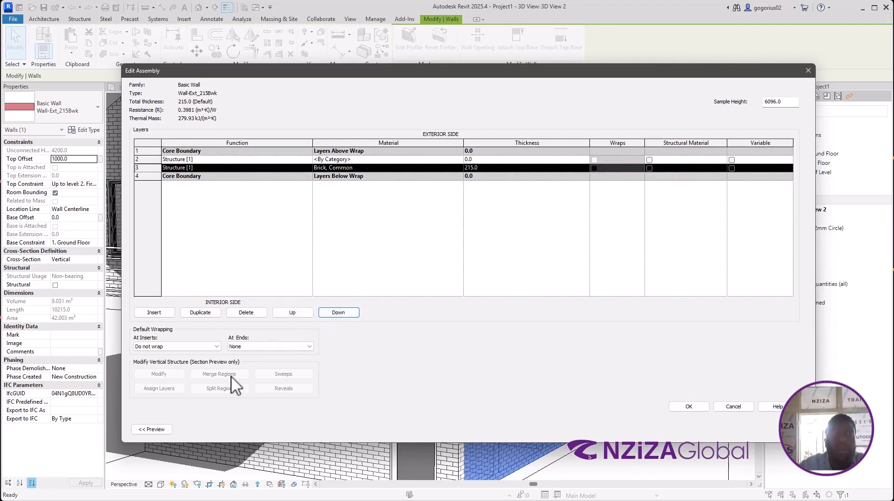
Step: Move the new empty layer outside the core boundary on the exterior side of the wall
left_click(191, 160)
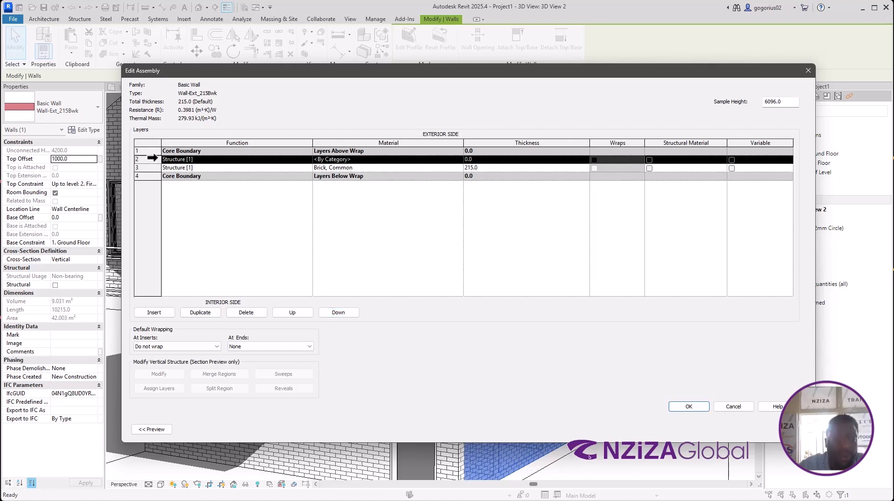
left_click(291, 313)
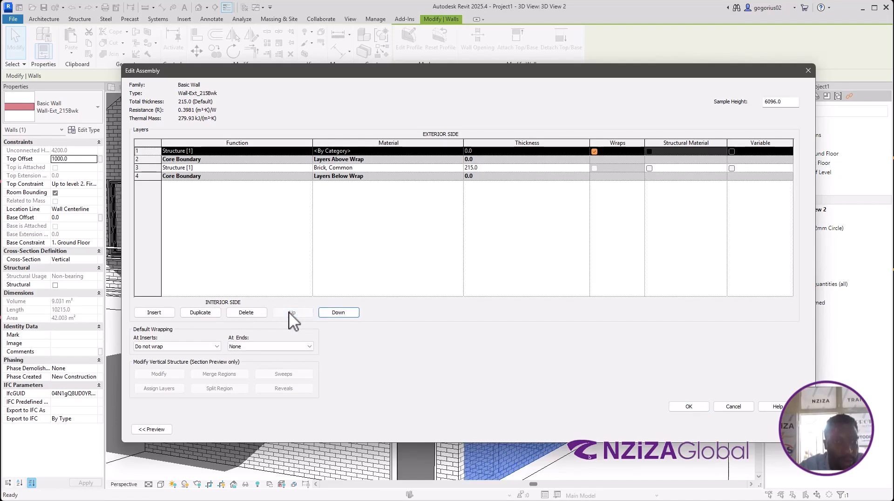
Step: Assign the Plaster material with its render appearance to the exterior layer and set the layer's thickness to 15
left_click(460, 153)
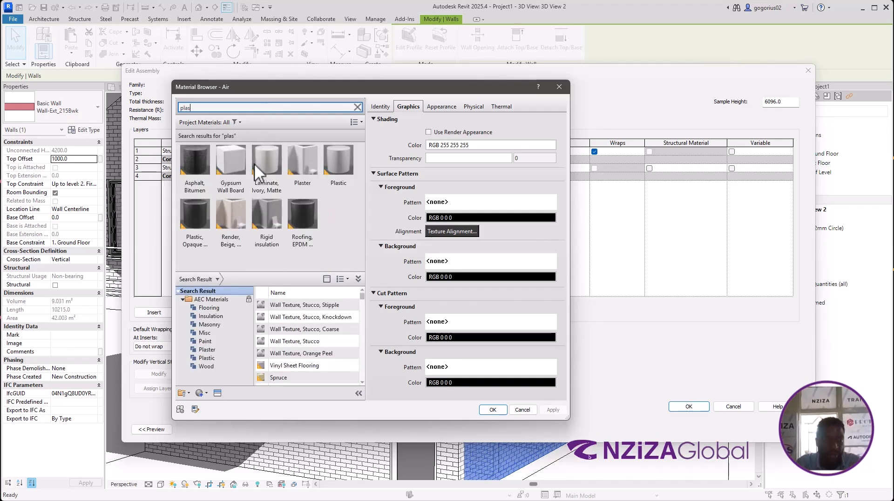
left_click(308, 178)
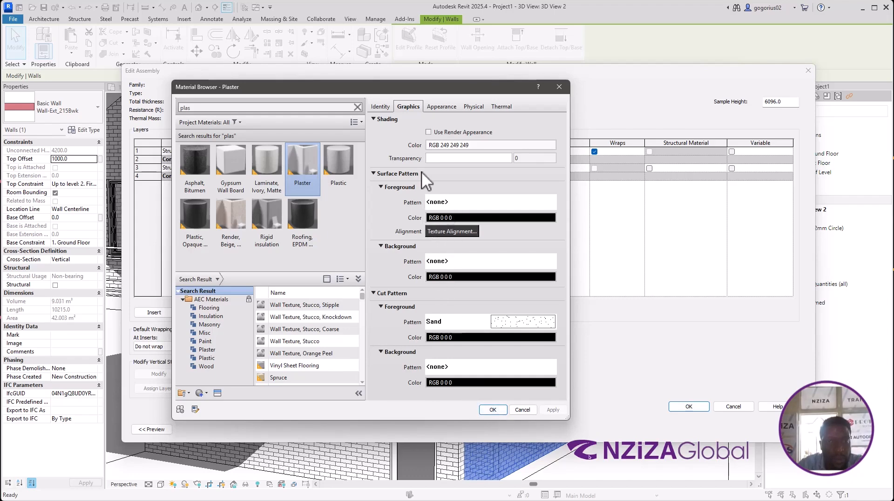
left_click(429, 133)
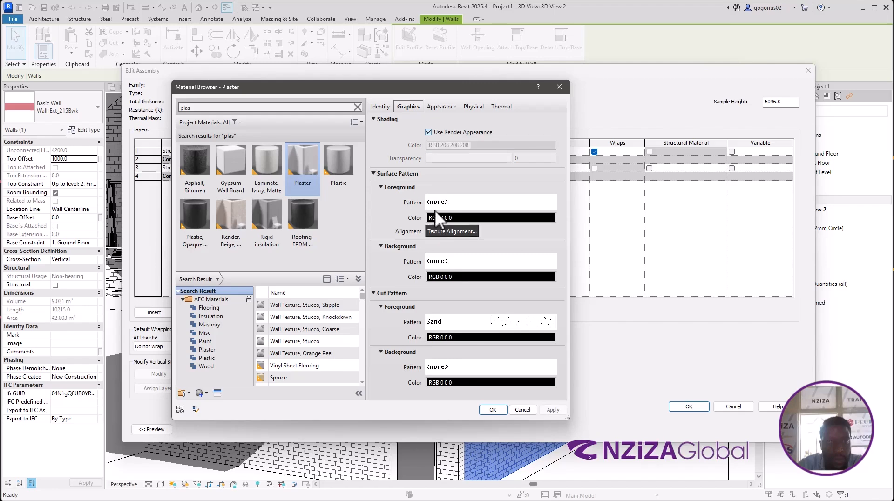
left_click(487, 410)
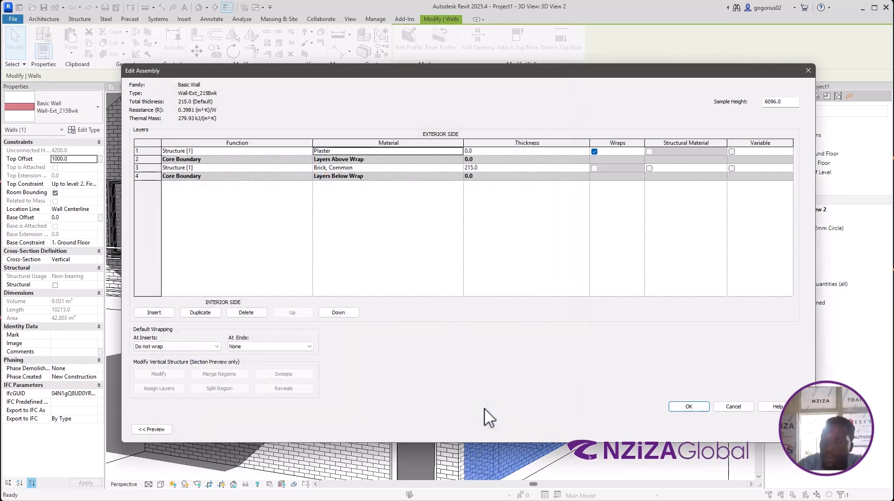
left_click(479, 152)
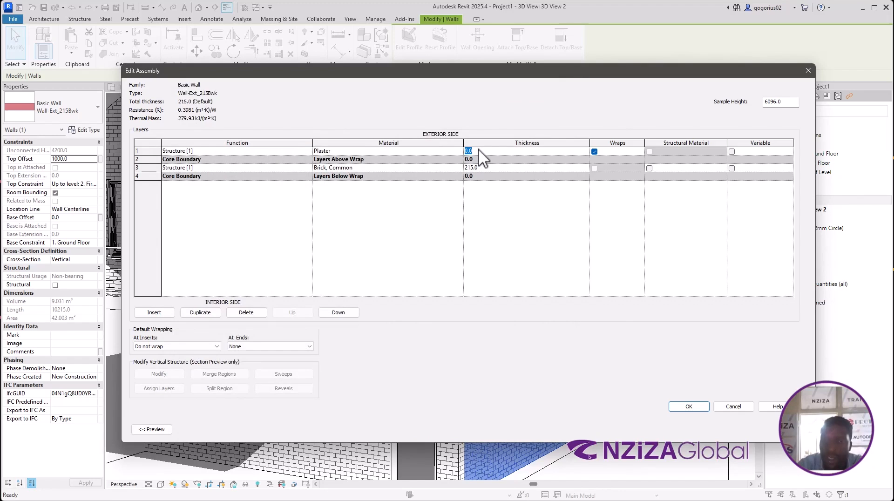
type("15")
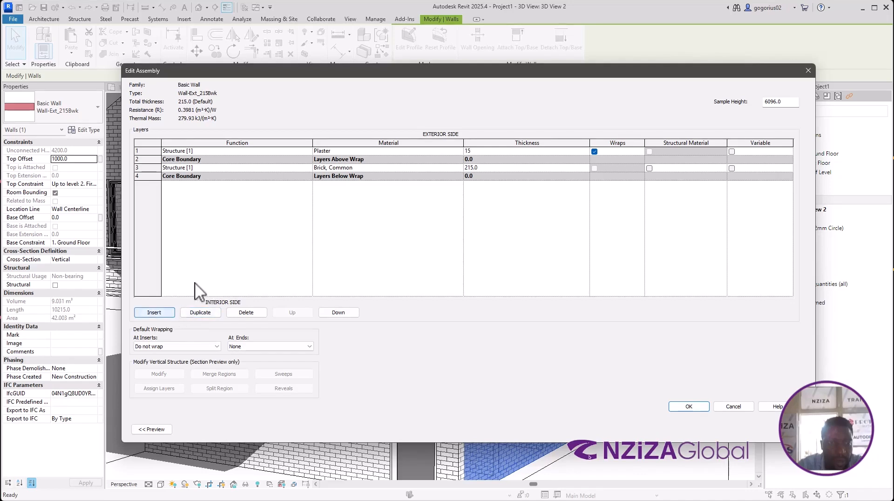
Step: Duplicate the plaster layer and move the copy below the core boundary to the interior side
left_click(142, 154)
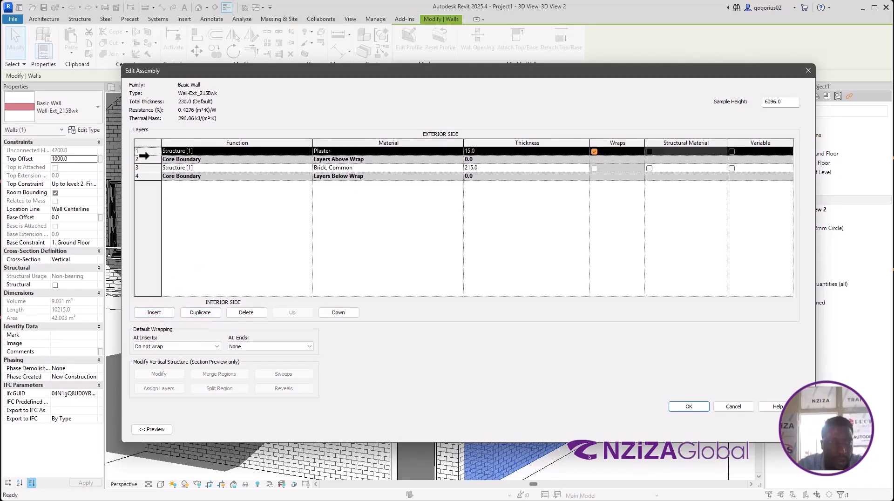
left_click(198, 313)
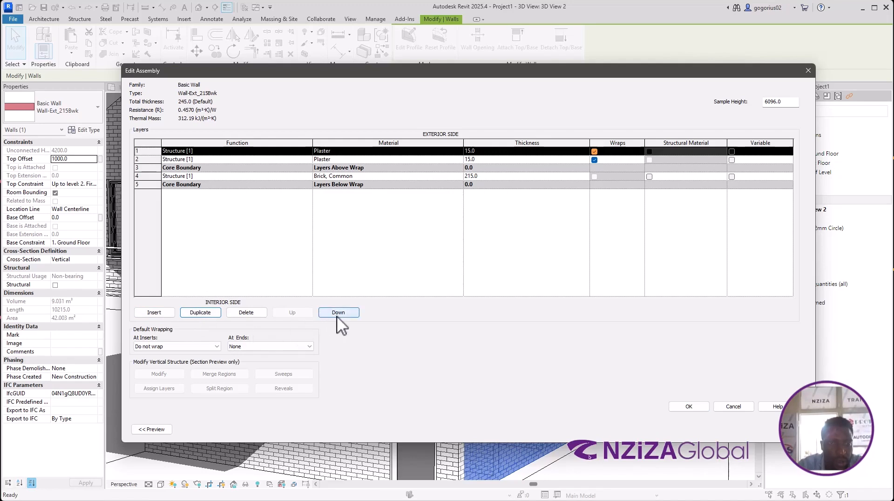
left_click(353, 312)
left_click(352, 313)
left_click(352, 313)
left_click(353, 313)
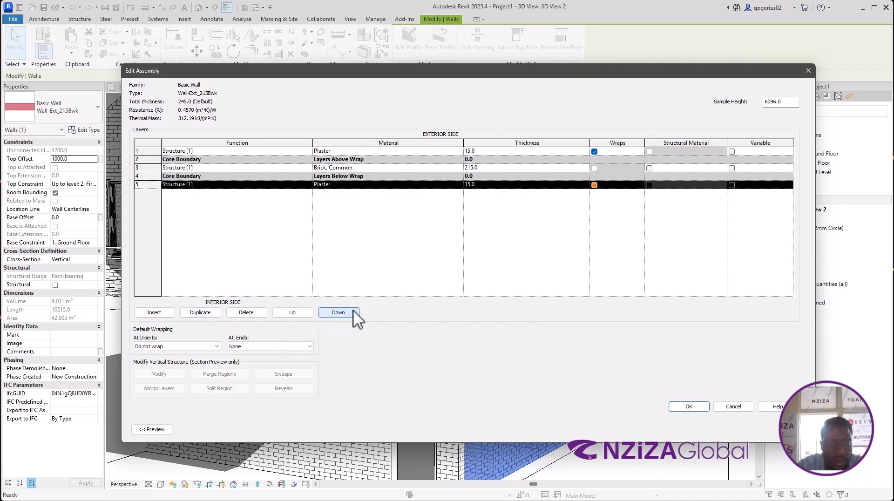
Step: Set the function of both the interior and the exterior plaster layers to Finish 1 [4]
left_click(246, 186)
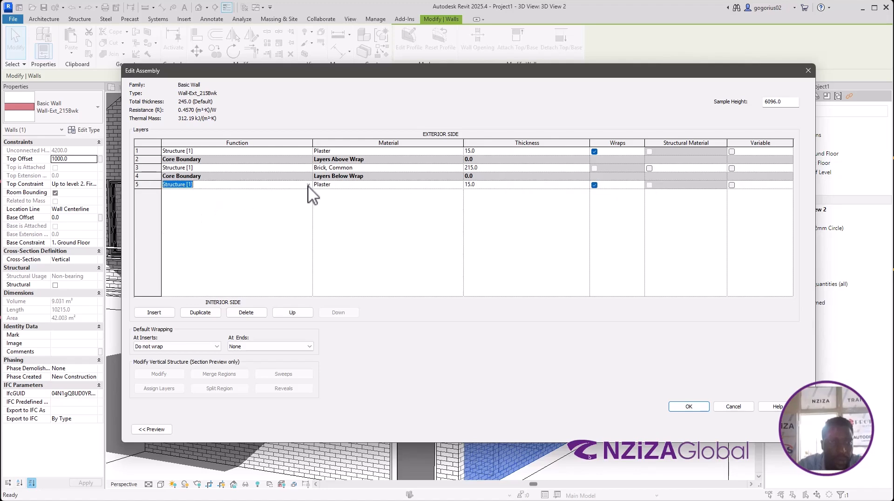
left_click(307, 186)
left_click(196, 216)
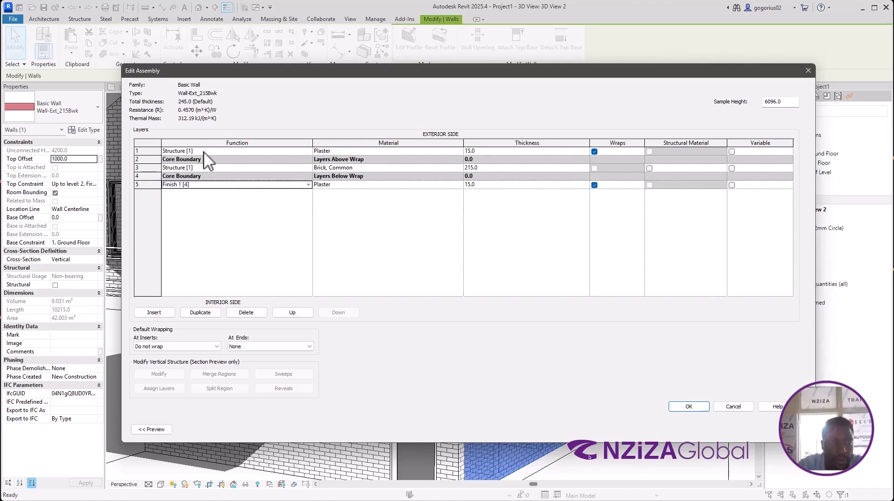
left_click(200, 149)
left_click(307, 150)
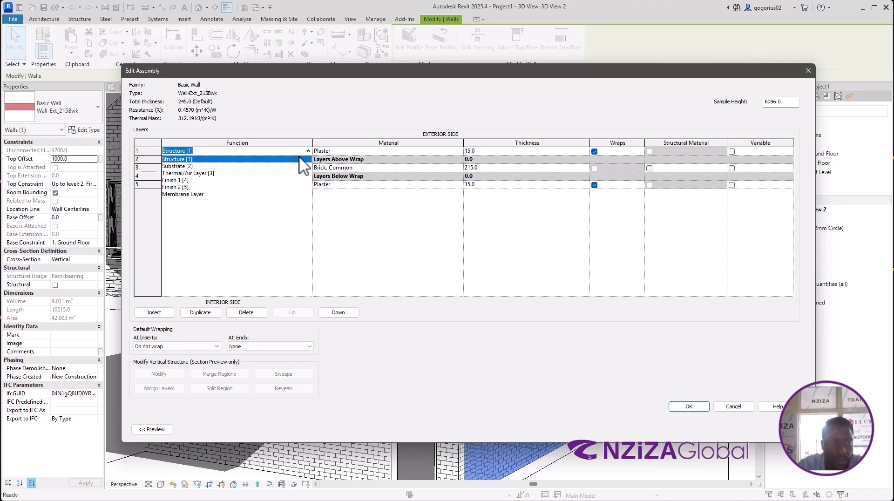
left_click(181, 181)
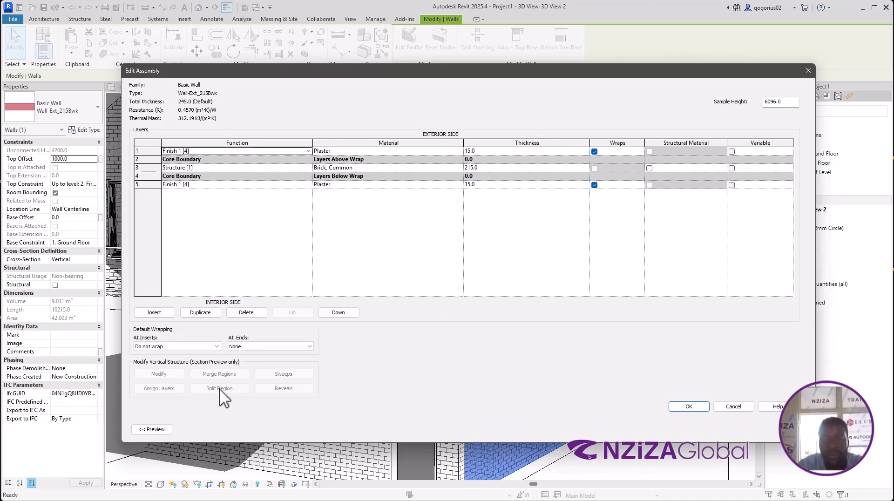
Step: Preview the wall assembly in plan, inspect its plaster and brick layers, and apply the new structure to the Wall-Ext_215Bwk type
left_click(148, 428)
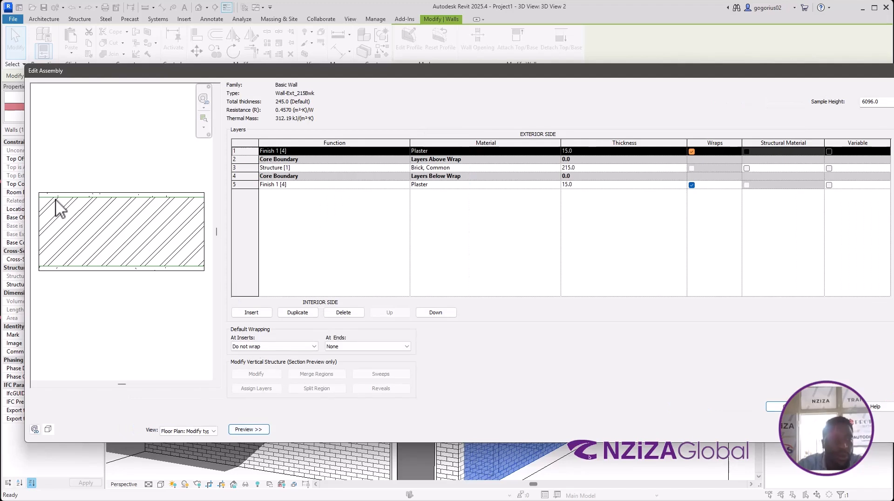
scroll(55, 208, "up", 1)
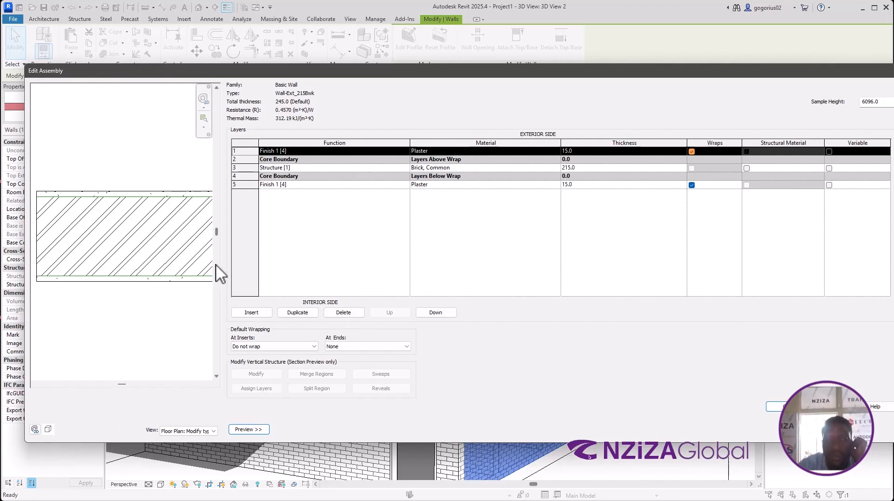
left_click_drag(26, 320, 305, 329)
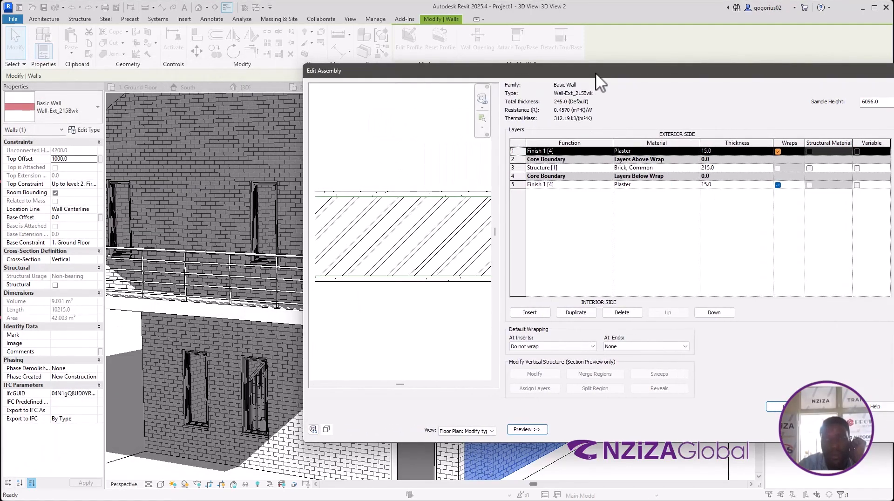
left_click_drag(595, 73, 409, 74)
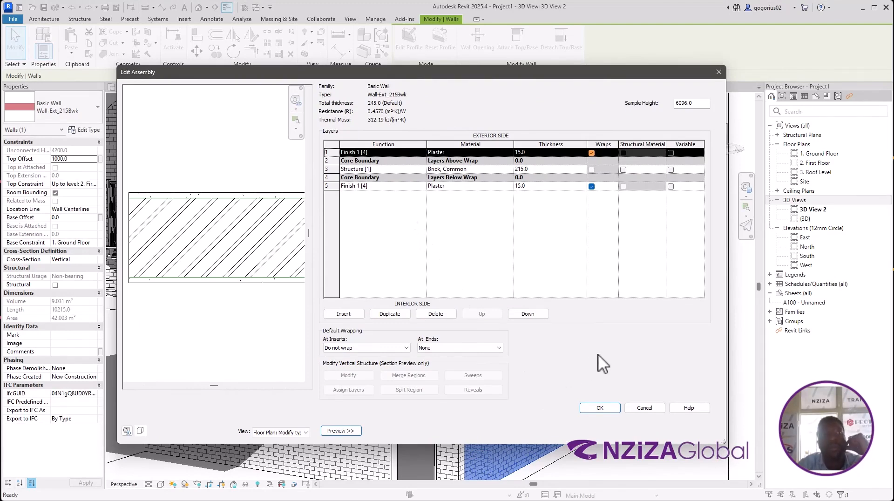
scroll(158, 261, "down", 1)
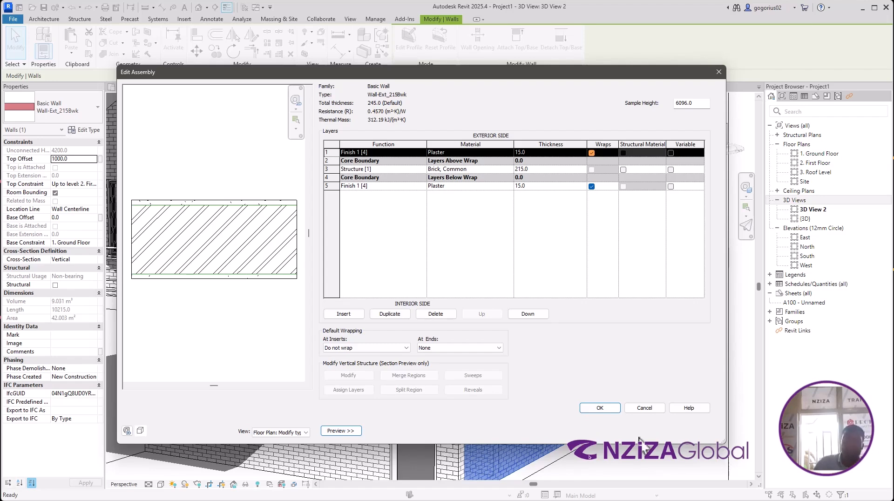
left_click(605, 408)
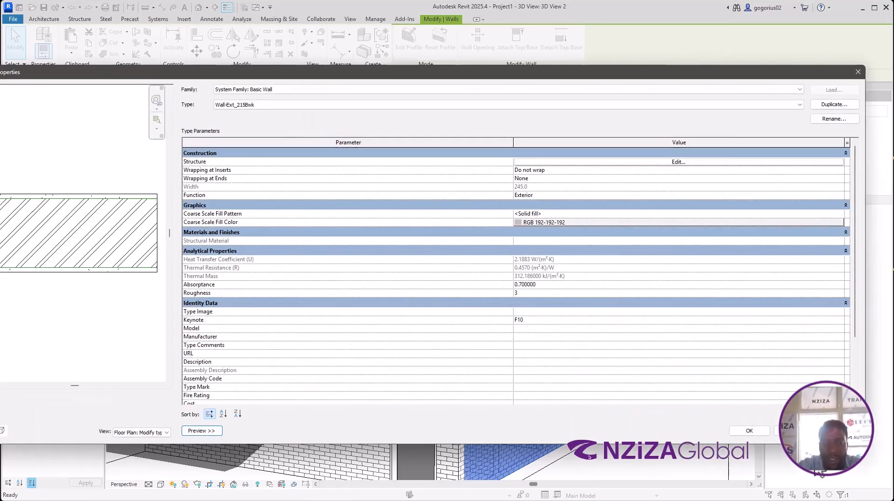
left_click(758, 431)
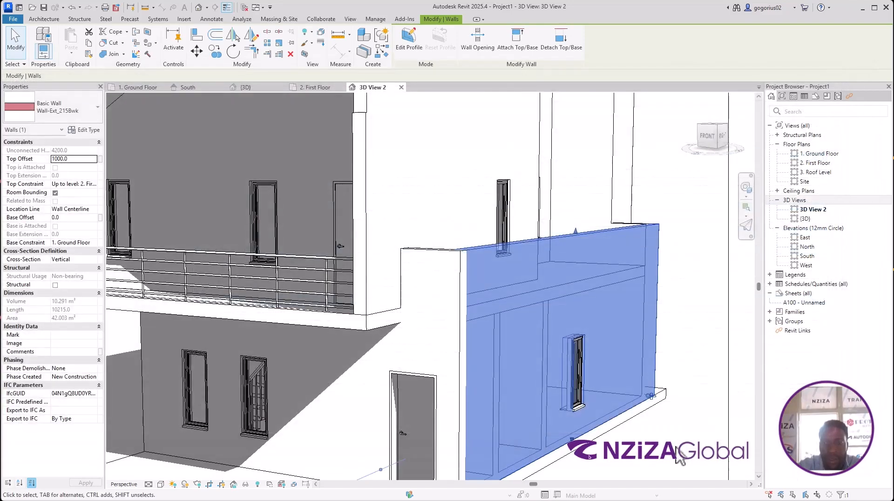
scroll(559, 407, "down", 2)
left_click(708, 360)
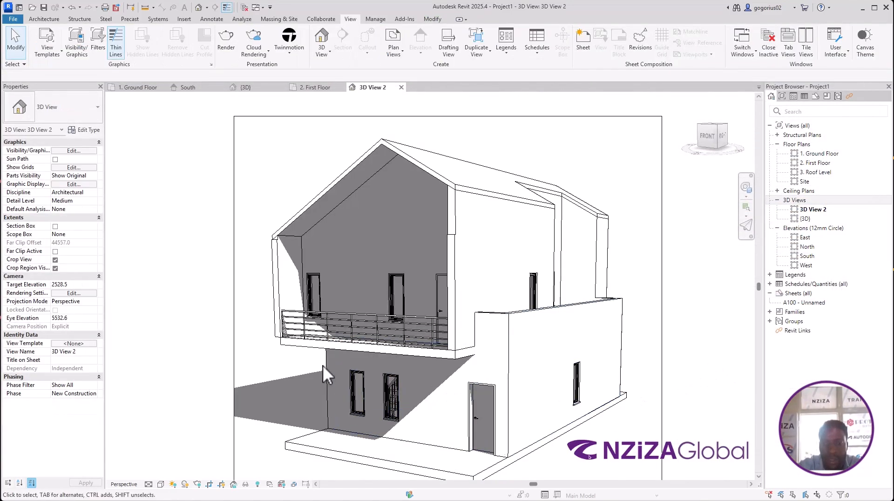
Step: Orbit the perspective camera slightly toward the right side of the house
scroll(554, 350, "down", 2)
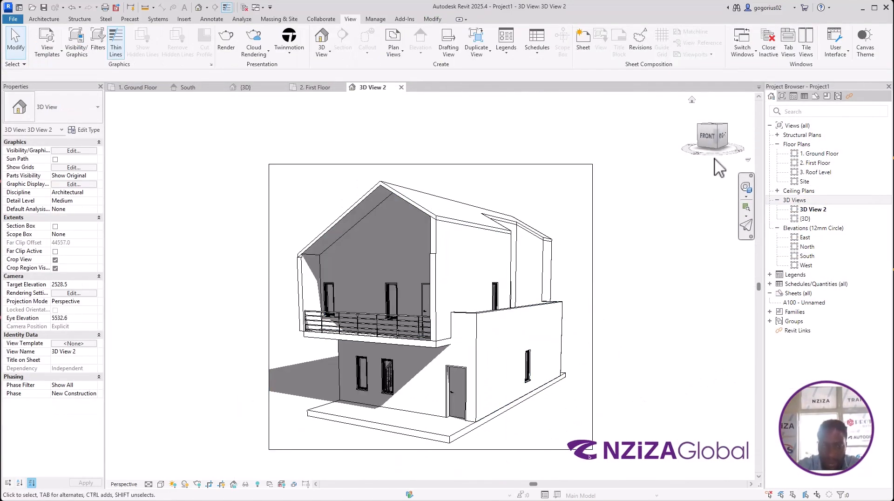
left_click_drag(714, 137, 711, 139)
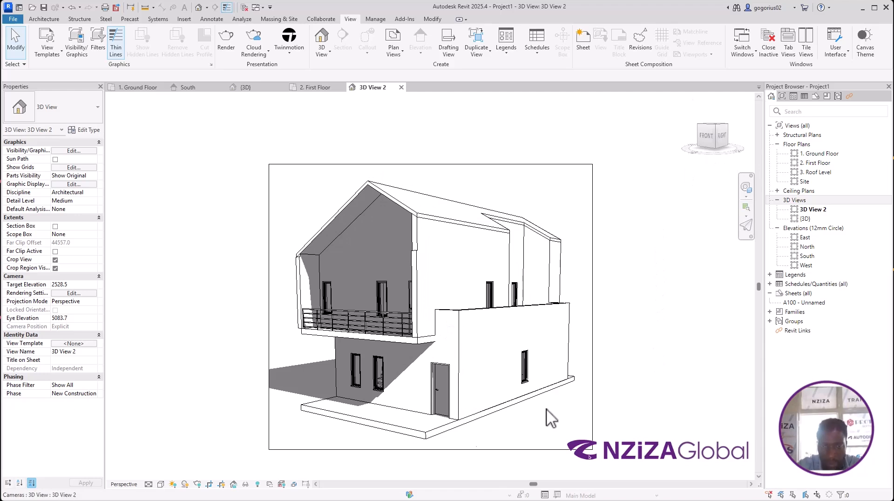
scroll(349, 426, "down", 1)
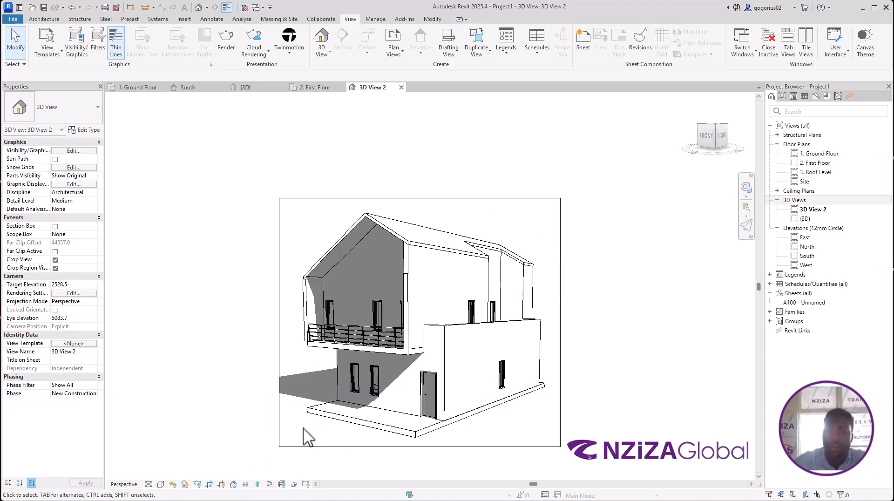
scroll(300, 461, "up", 1)
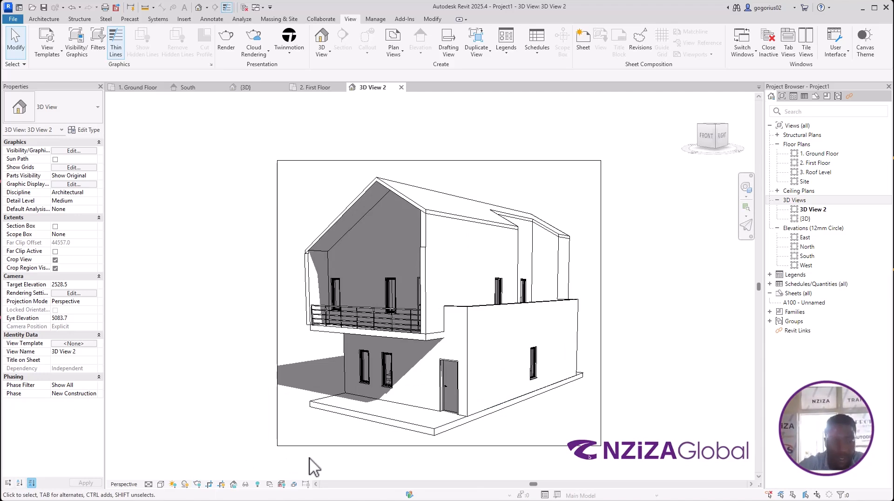
Step: Move the 3D View 2 camera's target point to the rear wall of the house in the ground floor plan
left_click(600, 358)
left_click(139, 87)
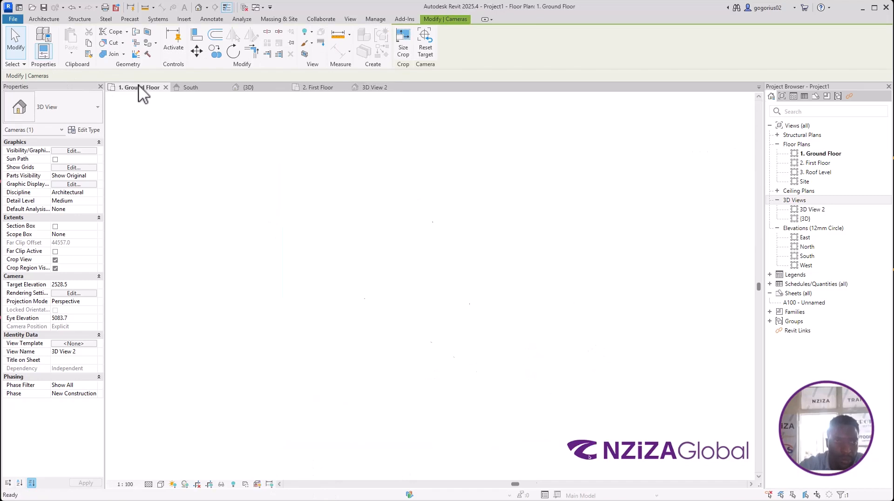
scroll(425, 293, "up", 1)
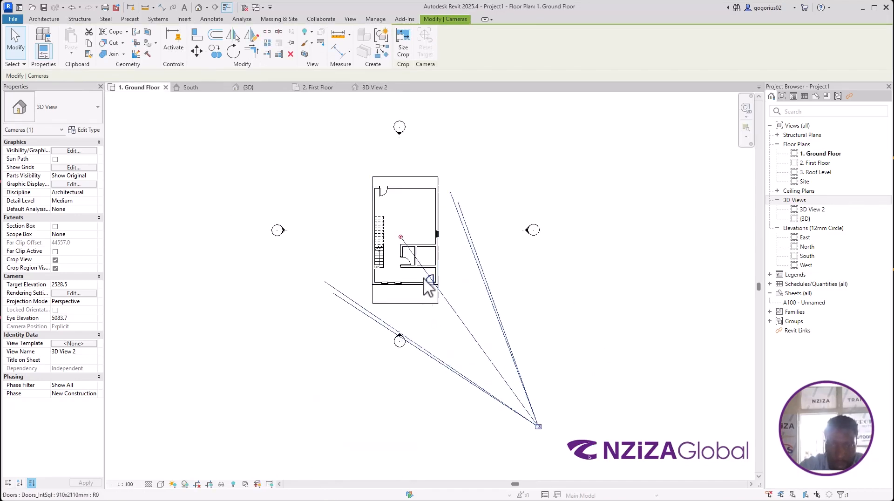
left_click_drag(399, 236, 404, 182)
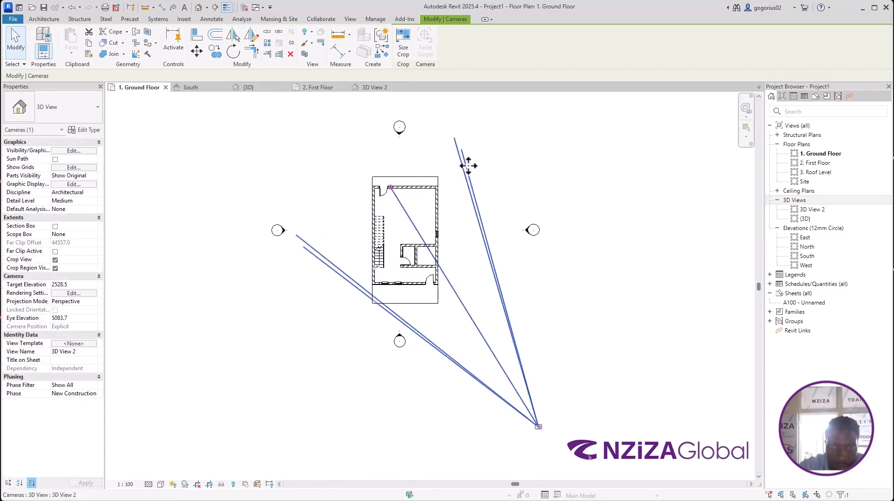
left_click(542, 427)
left_click(559, 379)
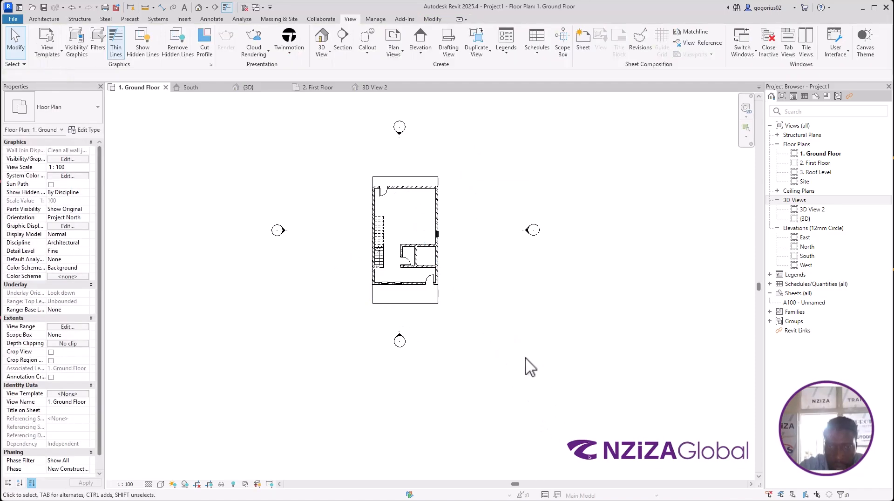
Step: In 3D View 2, extend the crop region's left edge past the balcony and shadow, and pull its right edge closer to the house
left_click(372, 88)
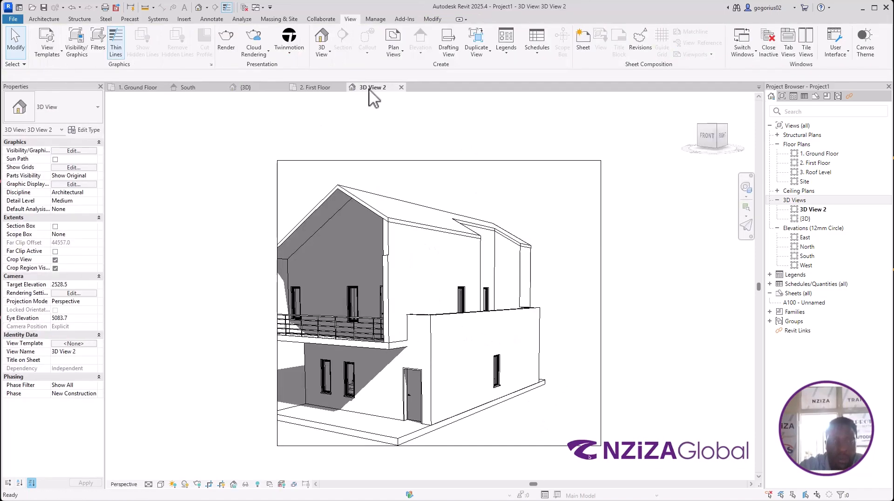
left_click(278, 354)
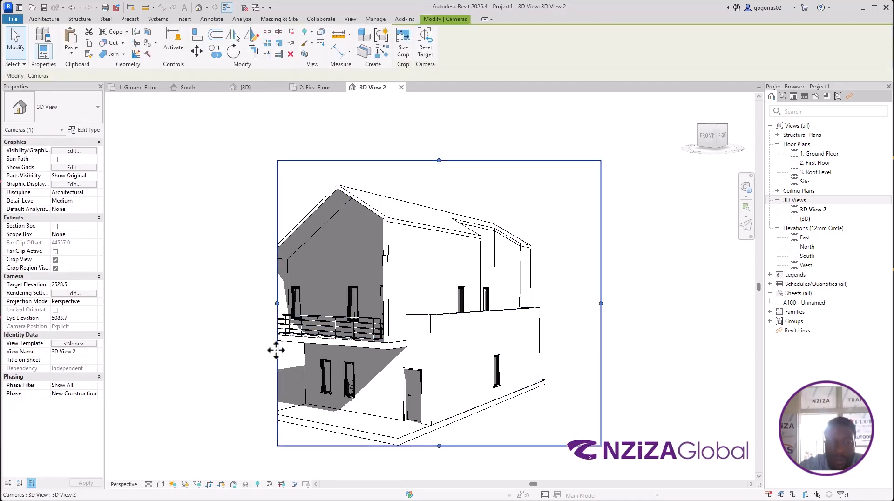
left_click_drag(276, 303, 256, 303)
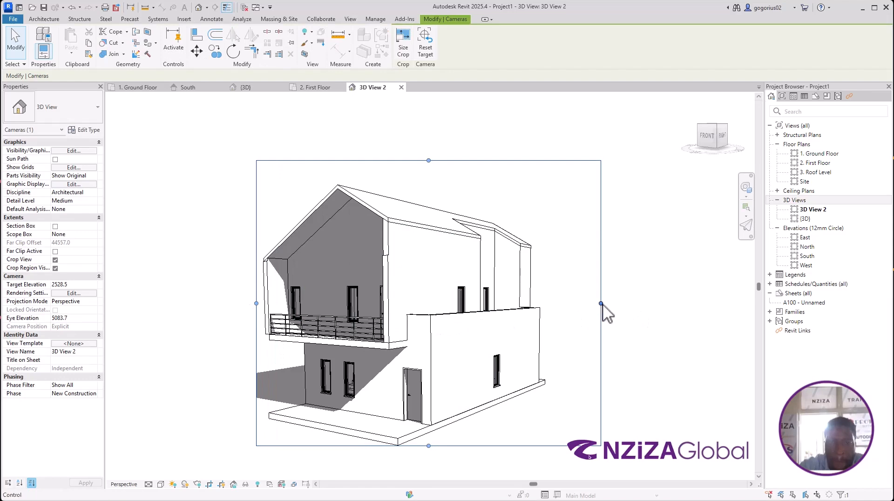
left_click_drag(254, 303, 247, 303)
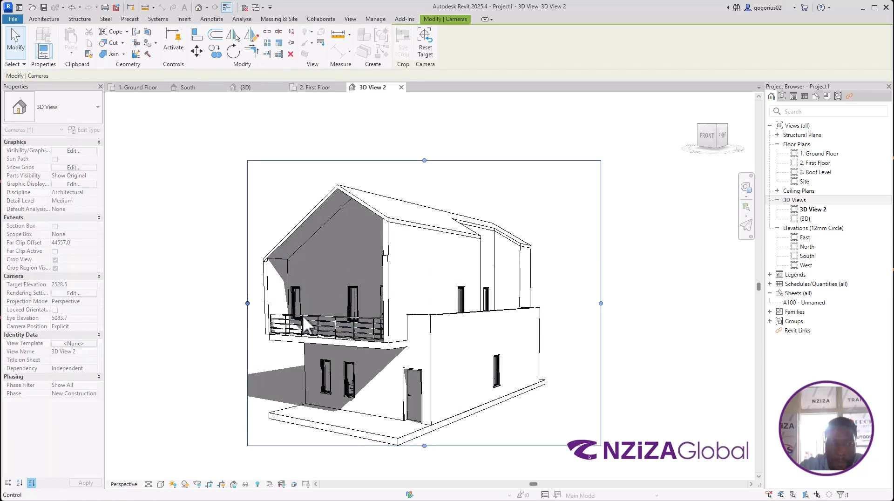
left_click_drag(600, 303, 567, 299)
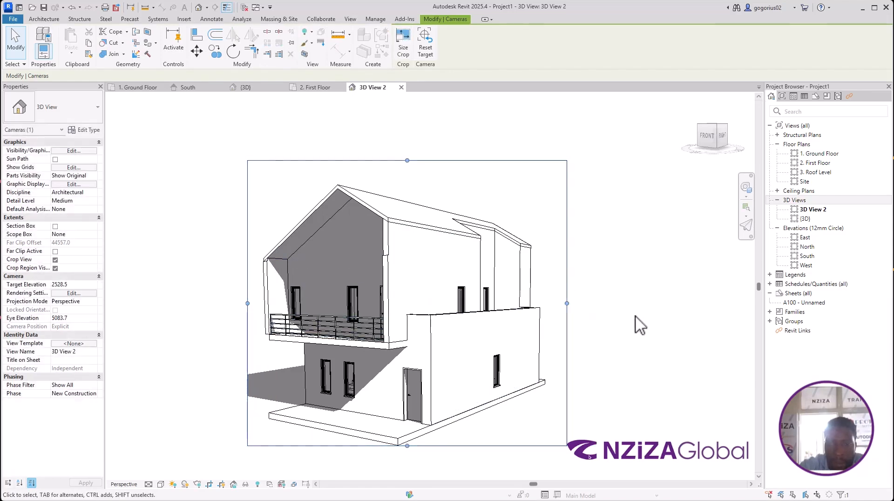
left_click(636, 317)
scroll(530, 152, "down", 1)
scroll(542, 237, "up", 1)
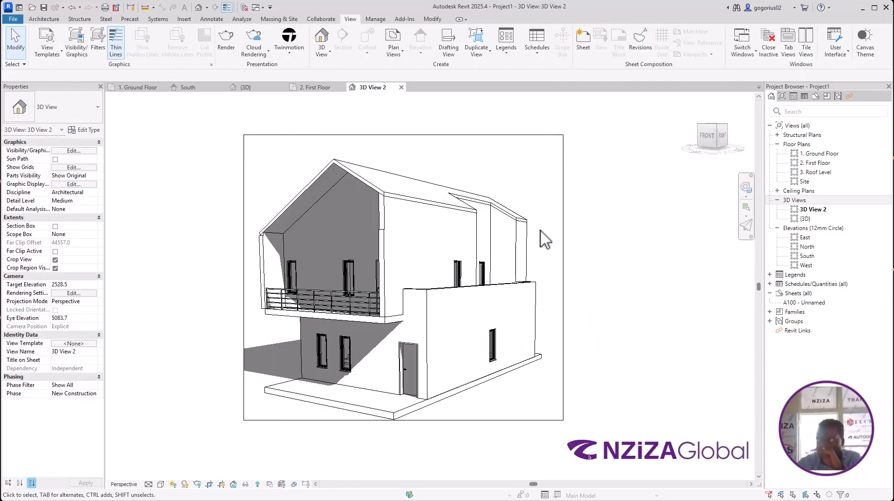
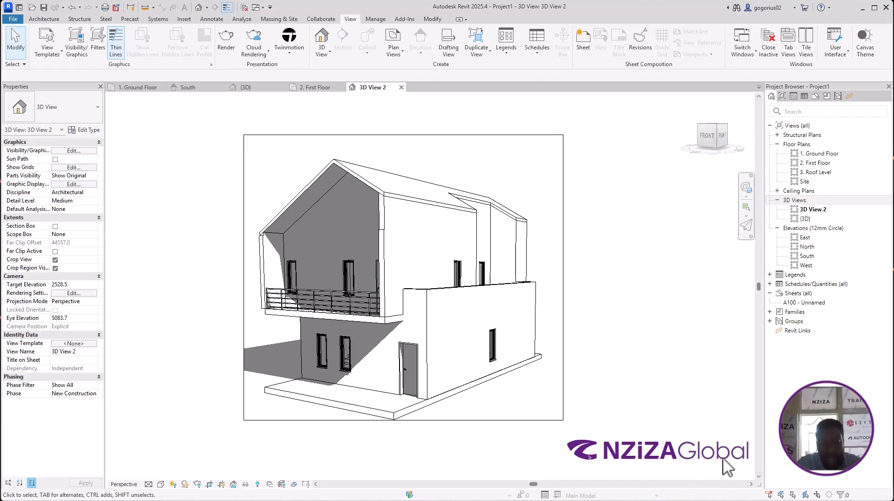
Step: Switch to the Revit Architecture curriculum PDF in Edge, examine the reference house image on page 2, and return to Revit
key("super")
key("super")
key("super")
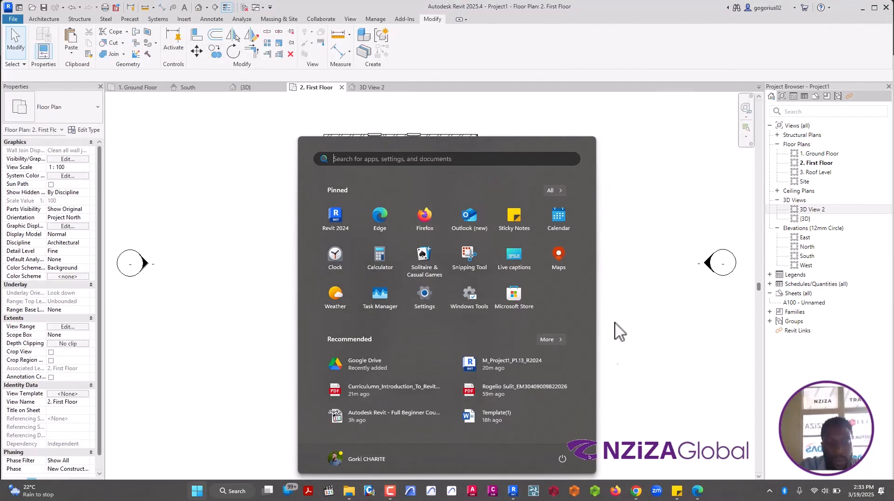
left_click(698, 490)
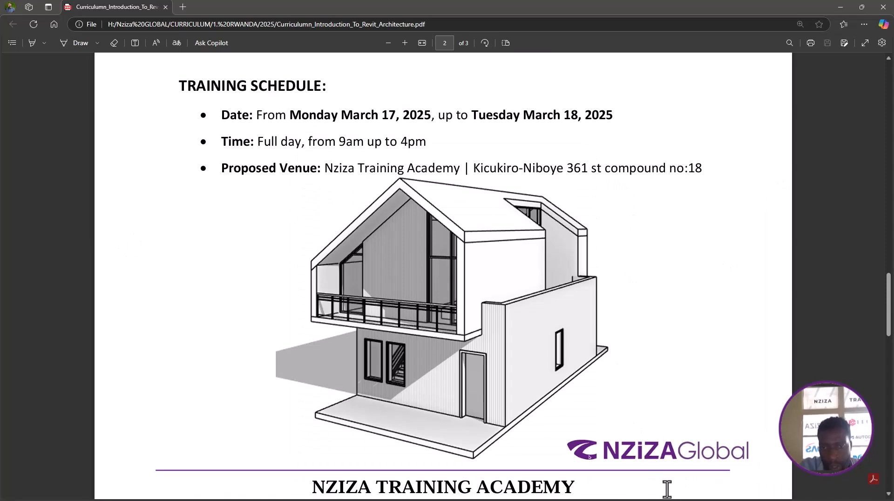
key("super")
key("super")
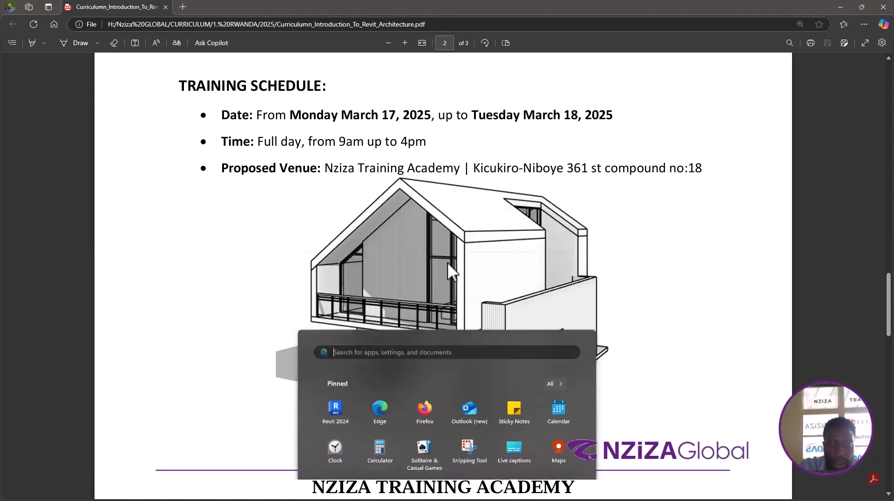
key("ctrl")
key("ctrl")
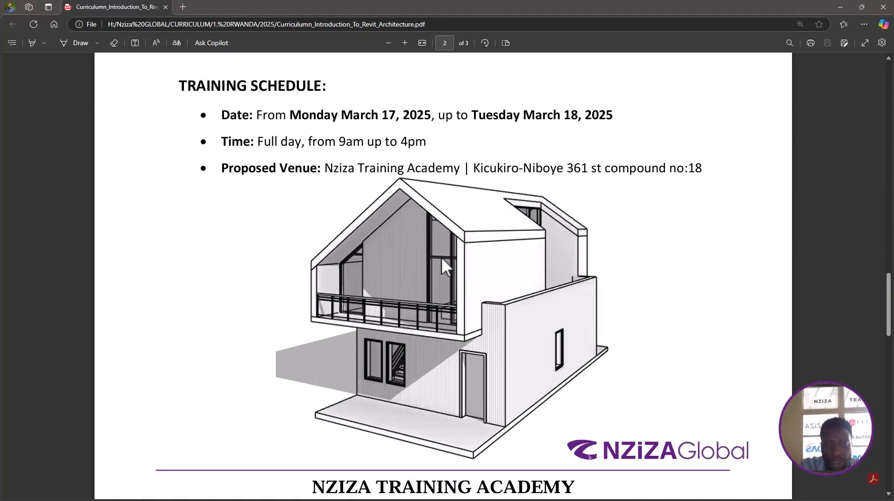
left_click(840, 9)
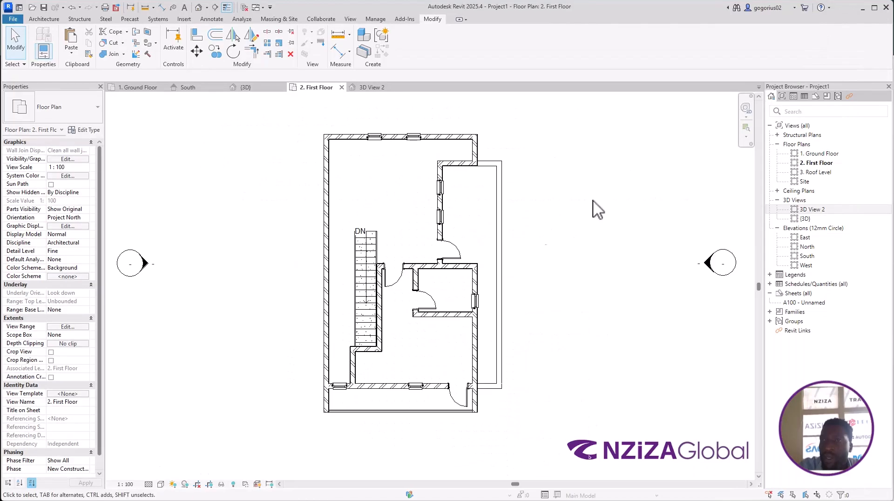
Step: Check the house in the {3D} view and return to the balcony end of the 2. First Floor plan
left_click(246, 88)
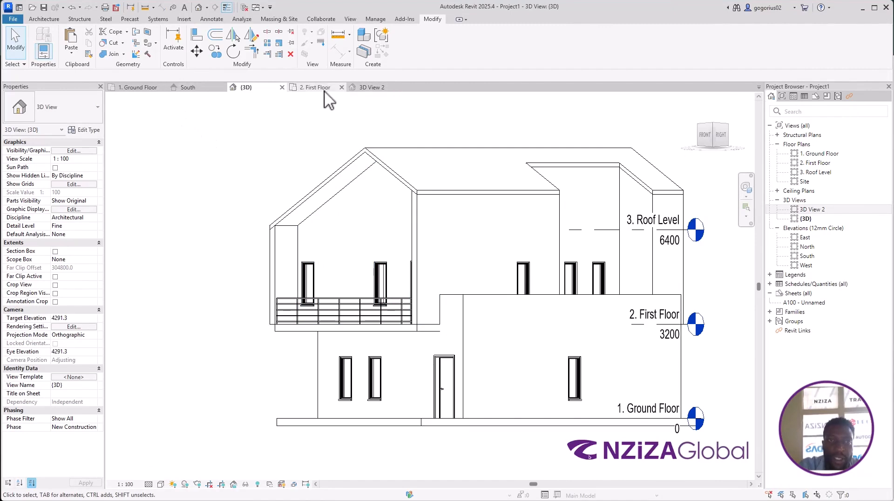
left_click(317, 89)
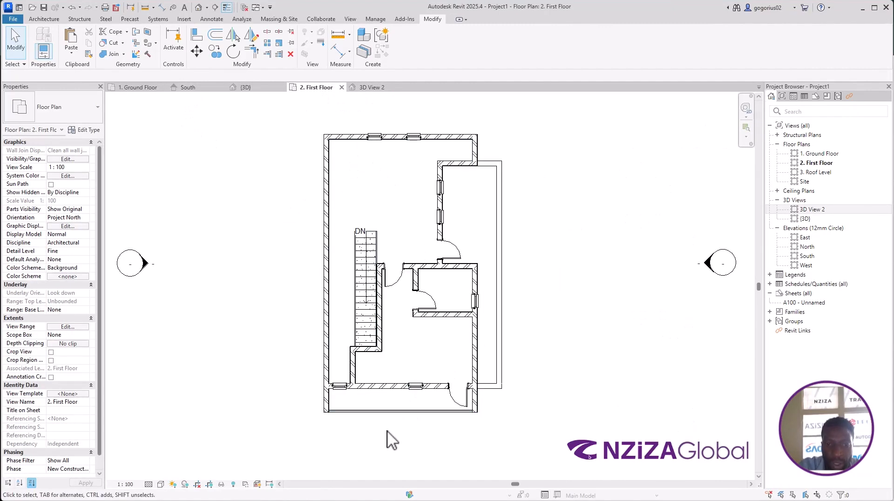
scroll(386, 433, "up", 3)
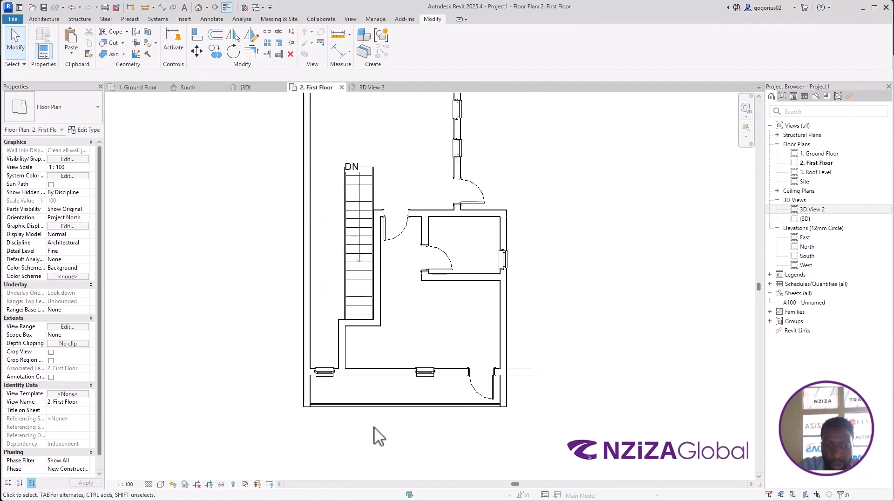
Step: Delete the two windows in the wall between the interior and the balcony on the first floor
left_click(322, 370)
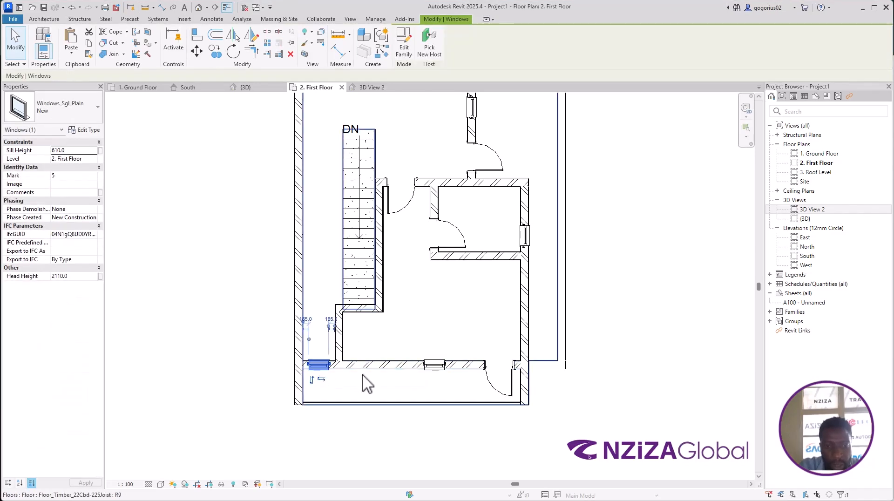
key("Escape")
left_click(438, 367)
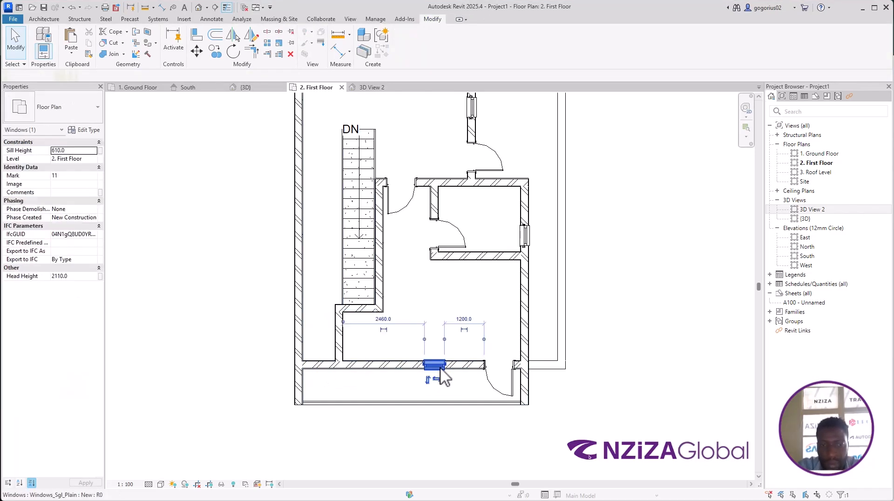
key("Escape")
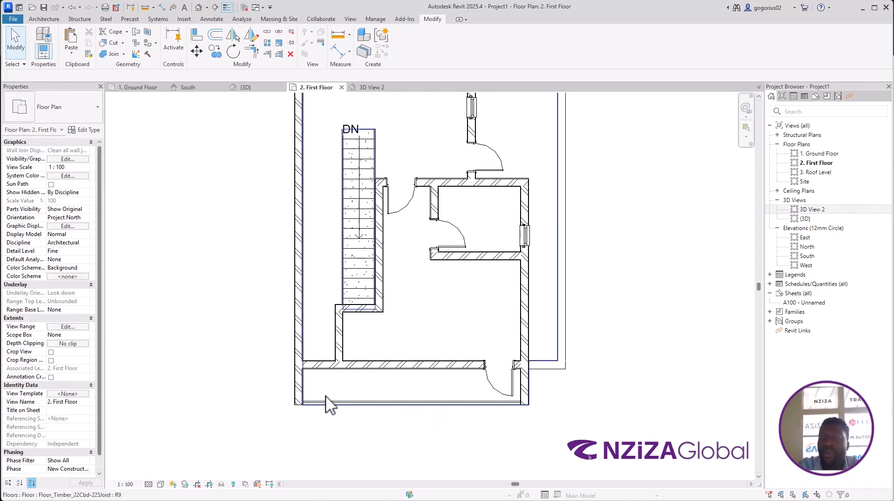
Step: Start a wall on the first floor and choose the Curtain_Wall-Storefront type
scroll(303, 390, "up", 3)
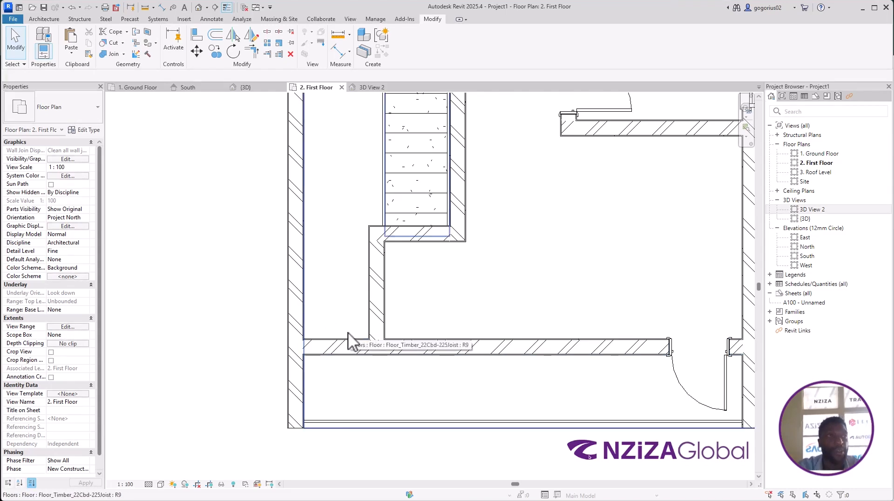
left_click(41, 18)
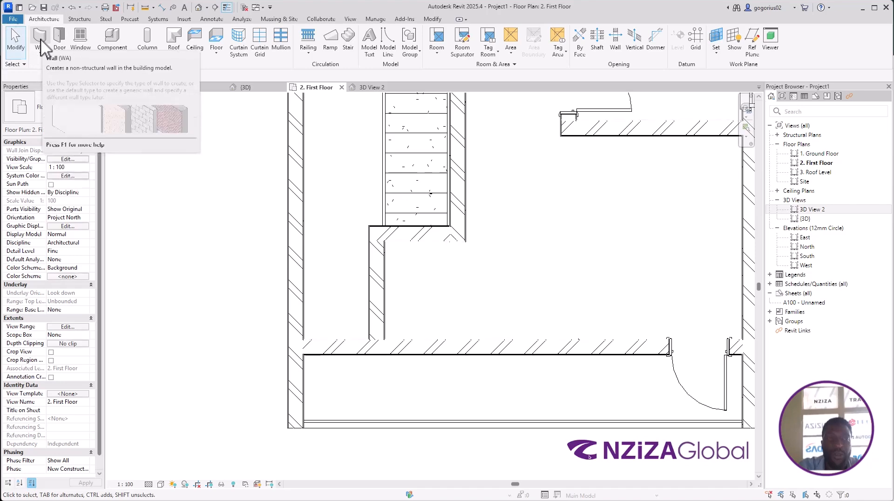
left_click(40, 38)
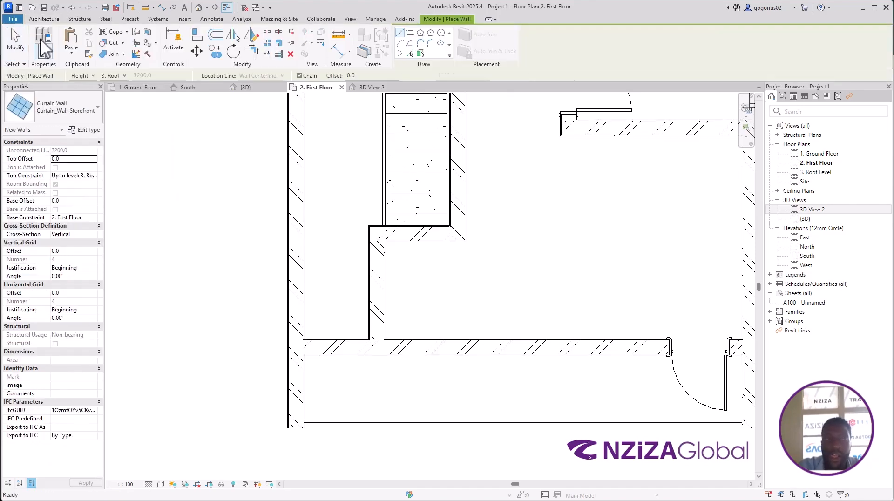
left_click(76, 112)
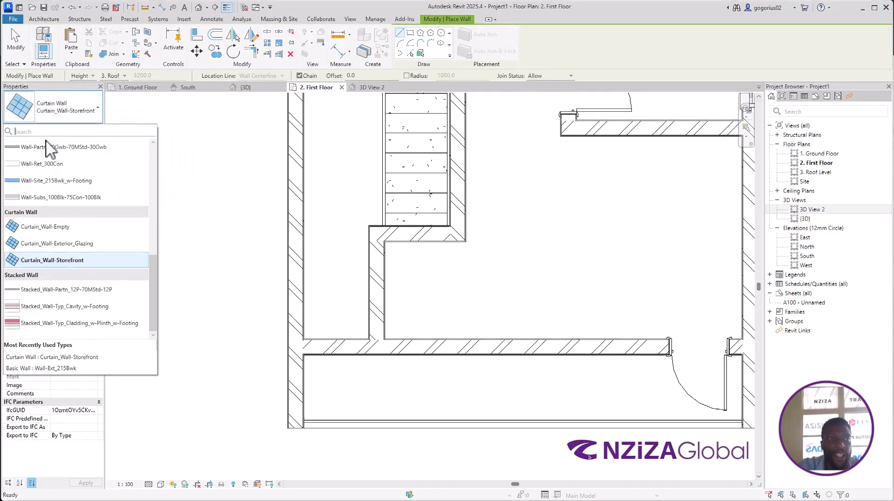
scroll(72, 195, "up", 5)
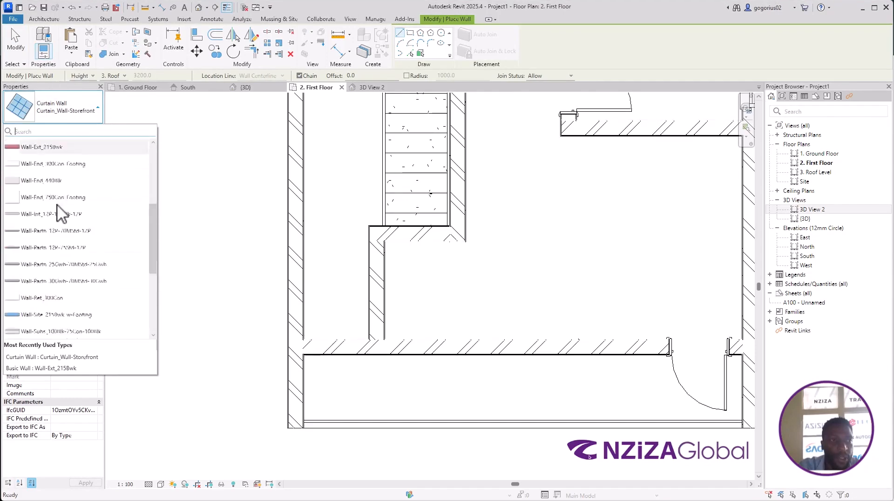
scroll(72, 196, "down", 5)
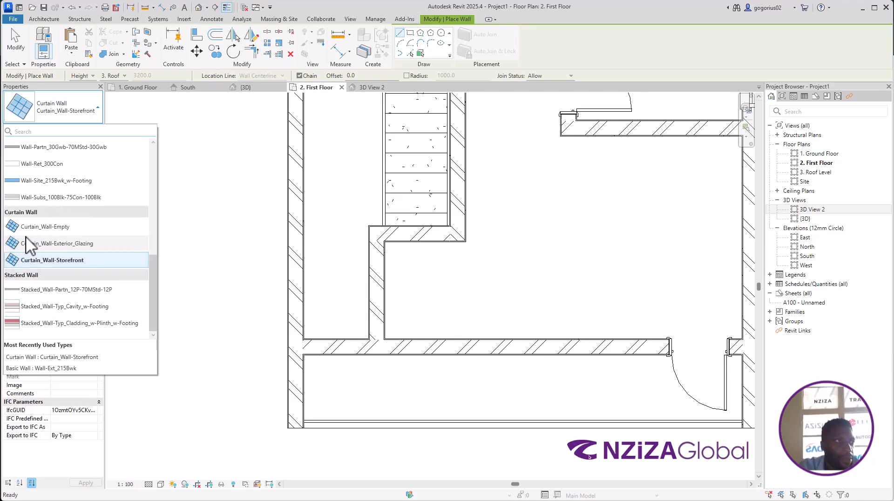
left_click_drag(31, 259, 50, 270)
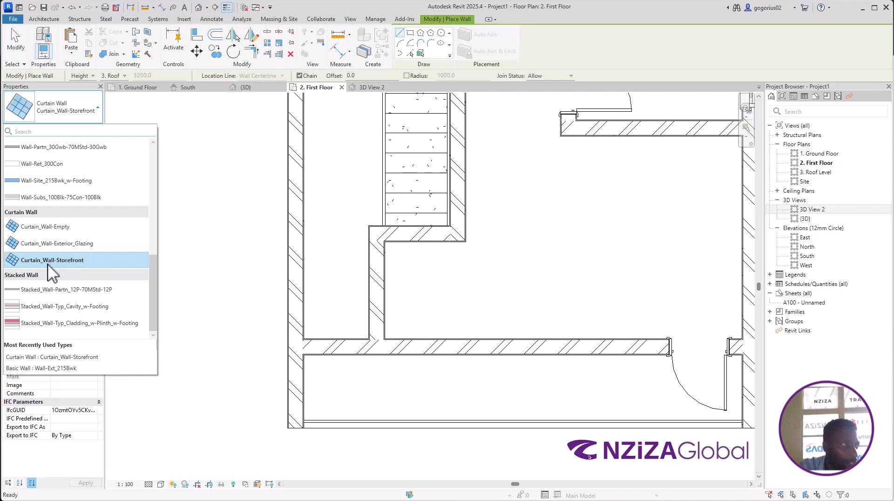
left_click(48, 264)
left_click(41, 19)
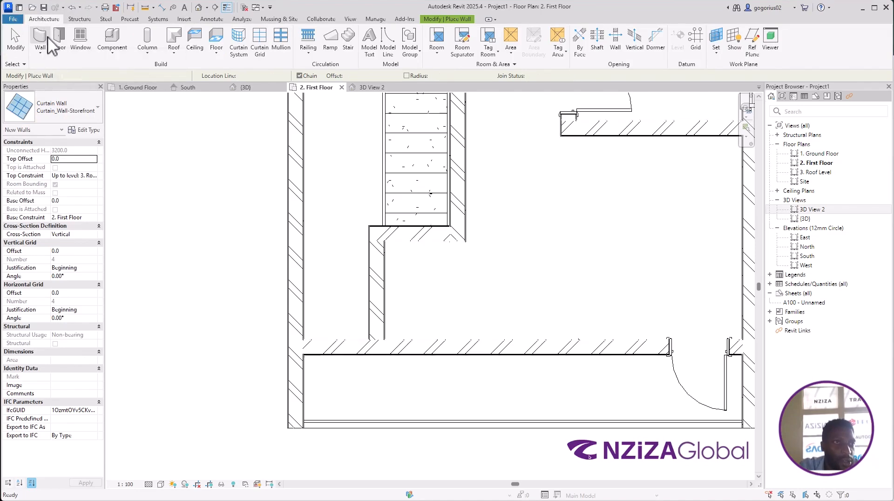
left_click(60, 111)
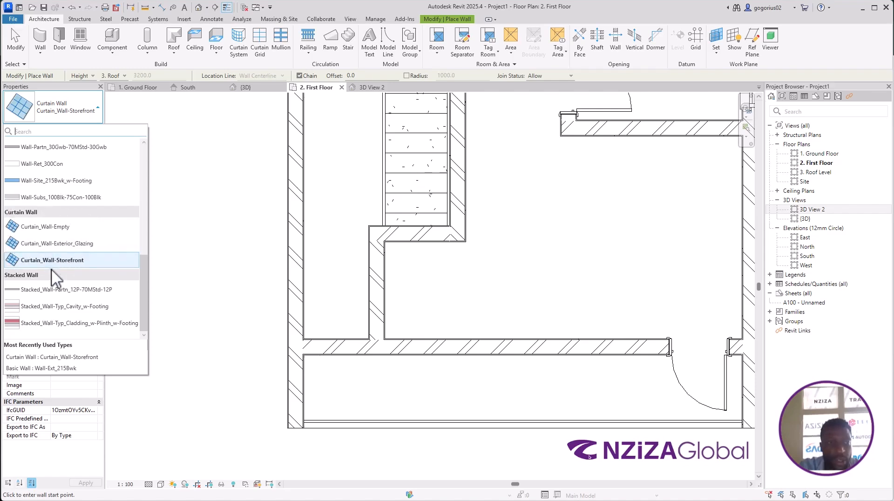
left_click_drag(51, 261, 51, 260)
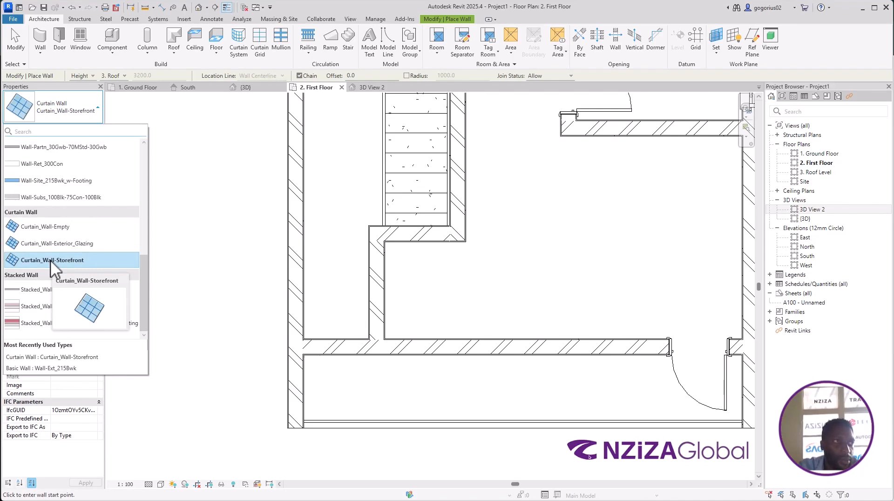
left_click(50, 260)
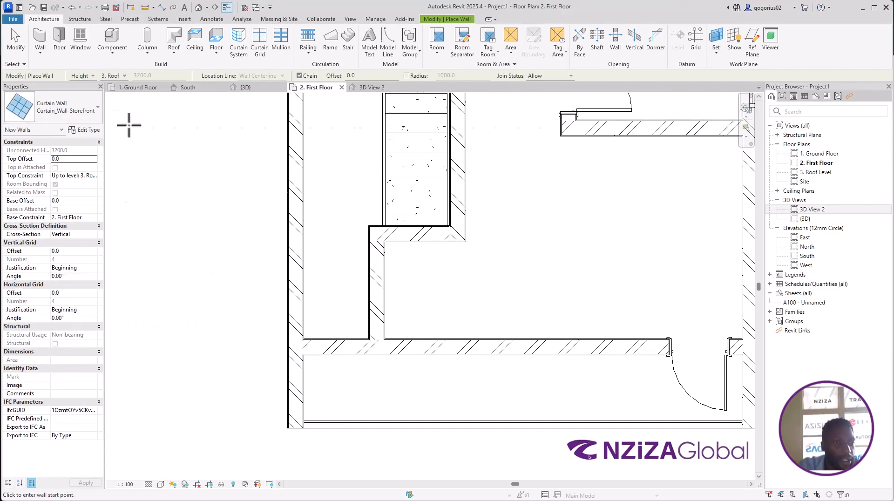
Step: Review the curtain wall's top constraint options and the Automatically Embed setting in its type properties, and leave the wall command
left_click(92, 175)
left_click(92, 176)
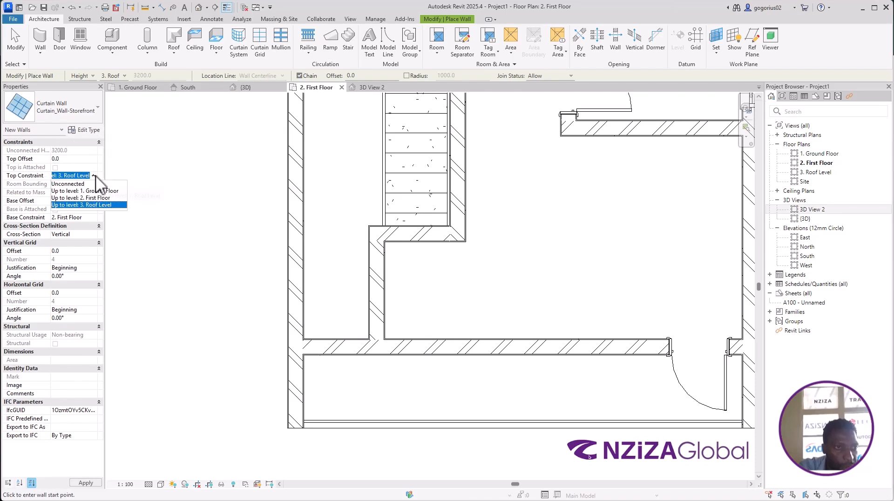
left_click(86, 175)
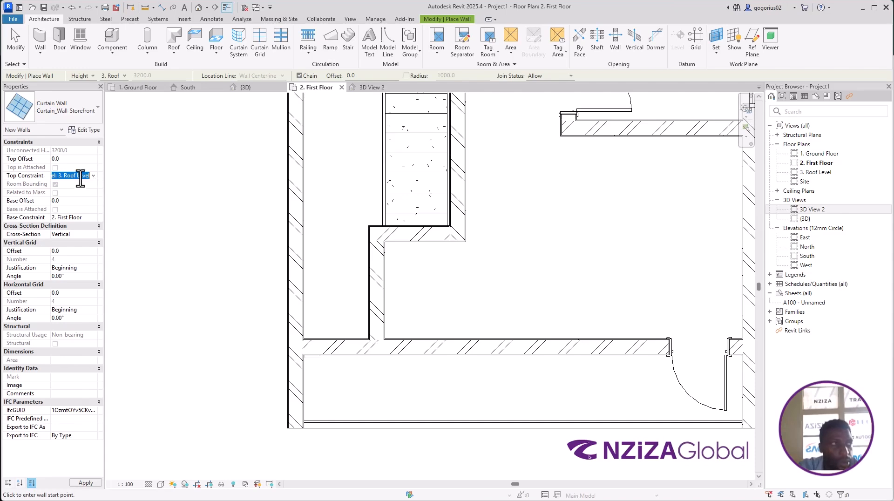
left_click(91, 128)
left_click(92, 129)
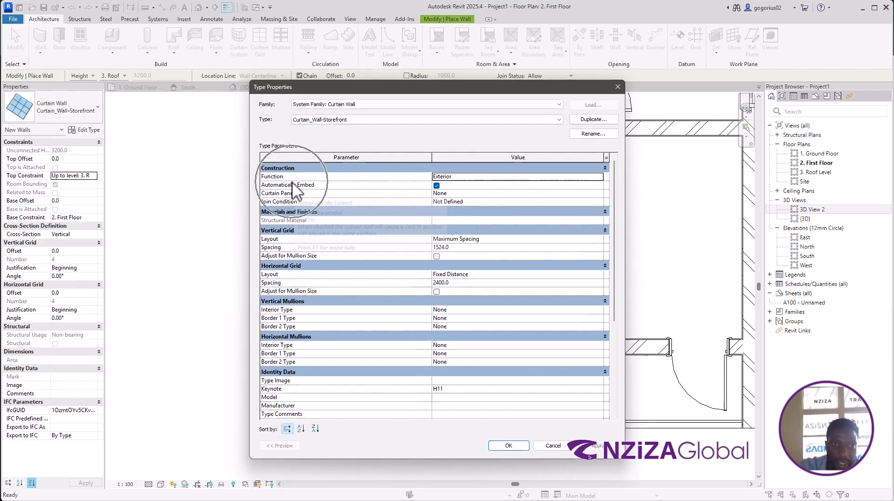
mouse_move(279, 188)
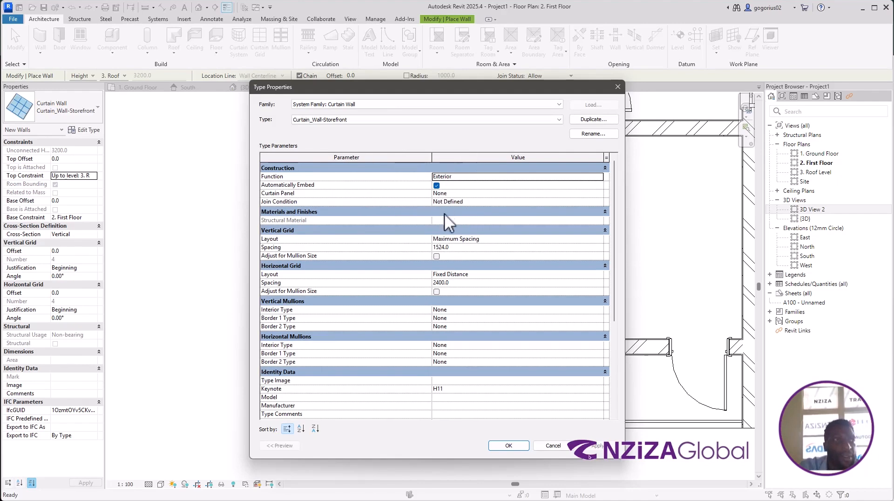
left_click(521, 446)
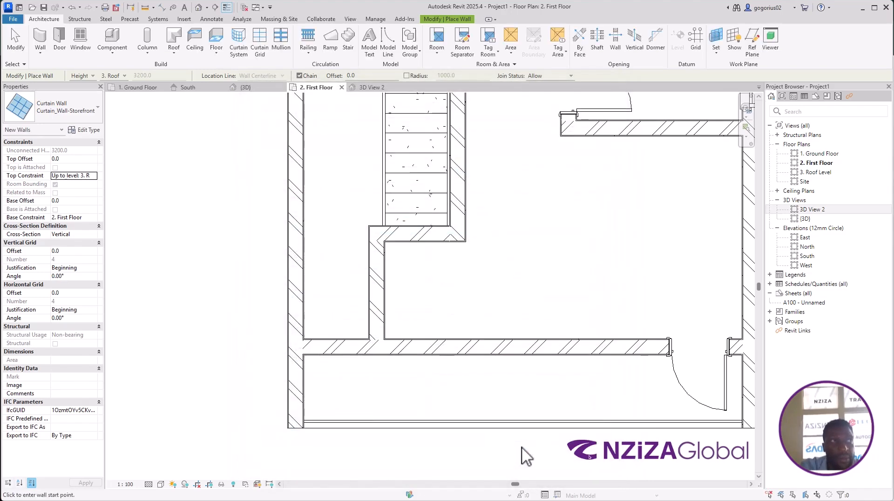
key("Escape")
key("Escape")
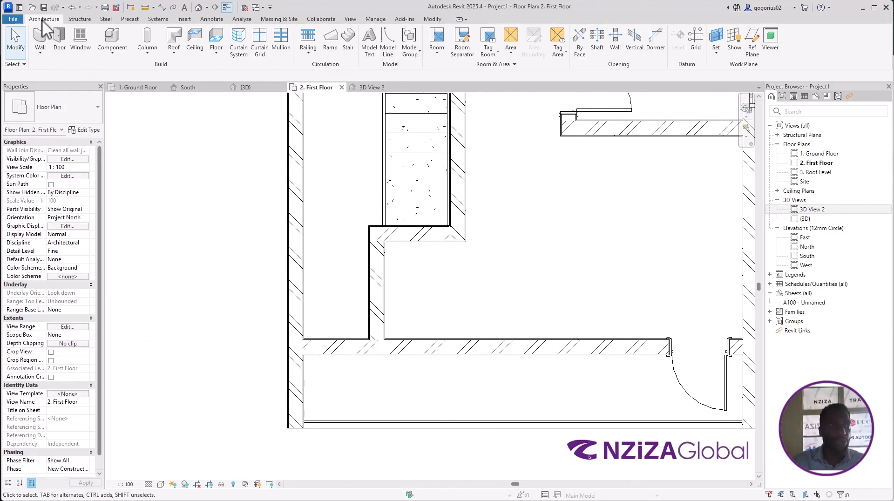
Step: Start a new wall of type Curtain_Wall-Storefront and check Automatically Embed in its type properties
left_click(43, 39)
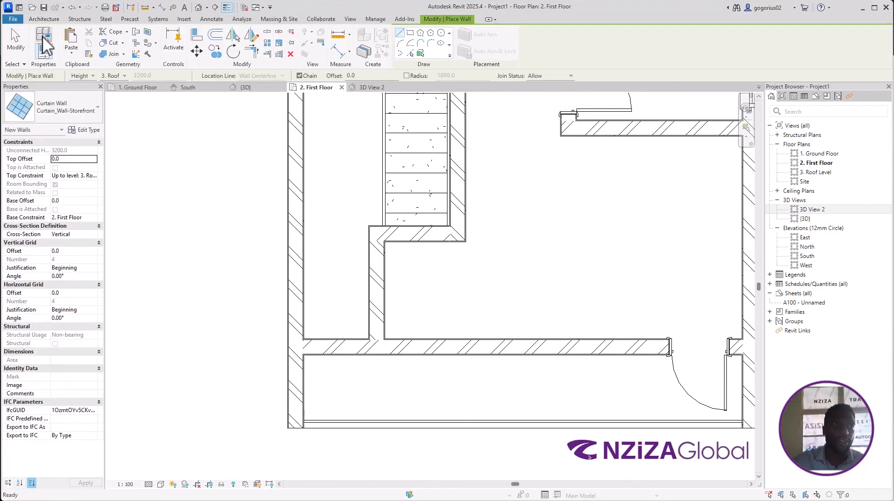
left_click(66, 106)
scroll(66, 183, "up", 3)
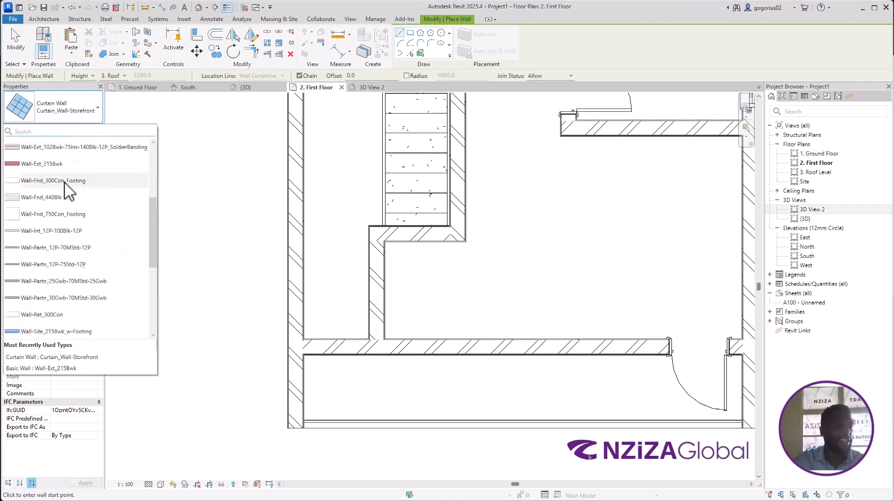
scroll(68, 189, "down", 3)
scroll(70, 197, "up", 3)
scroll(70, 197, "down", 3)
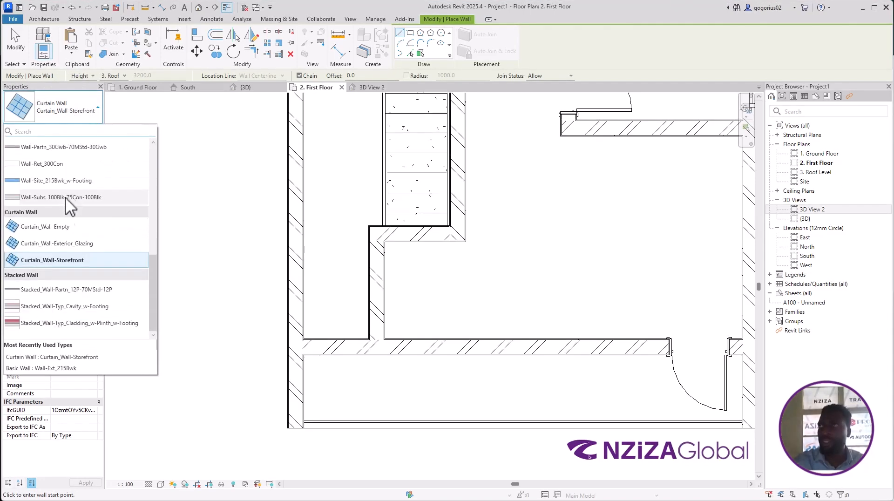
scroll(73, 218, "up", 3)
scroll(70, 233, "down", 3)
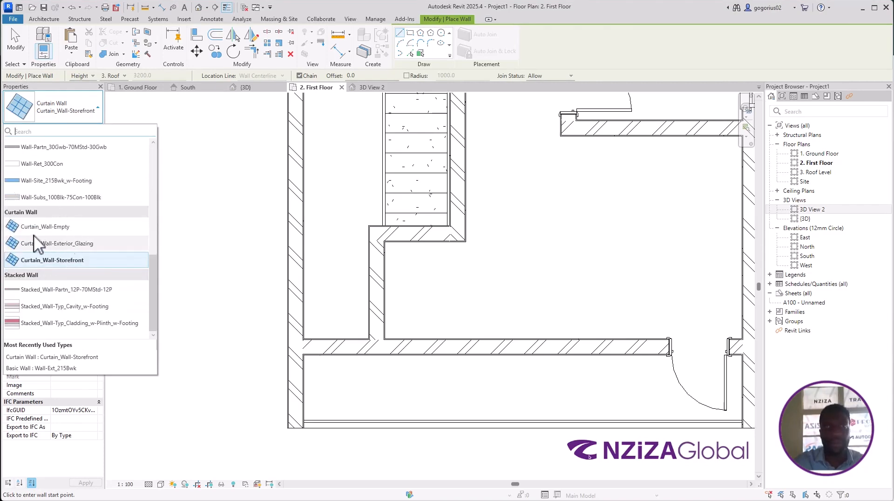
left_click(51, 259)
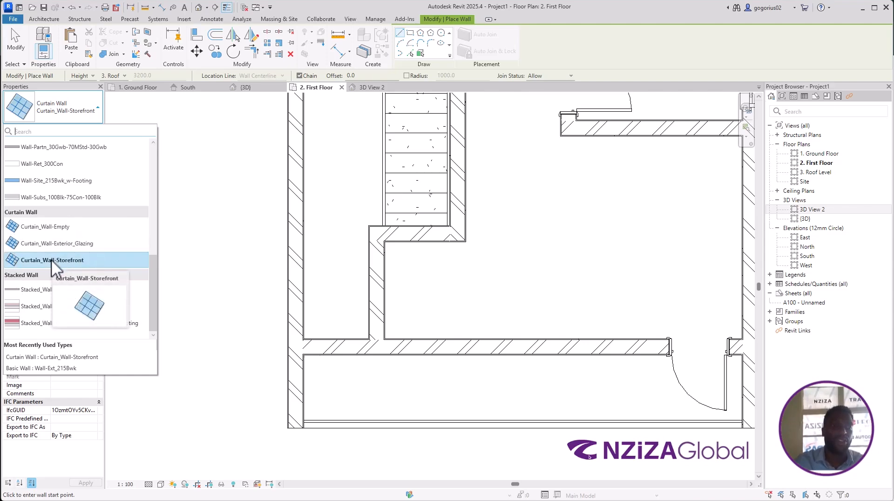
key("ctrl")
key("ctrl")
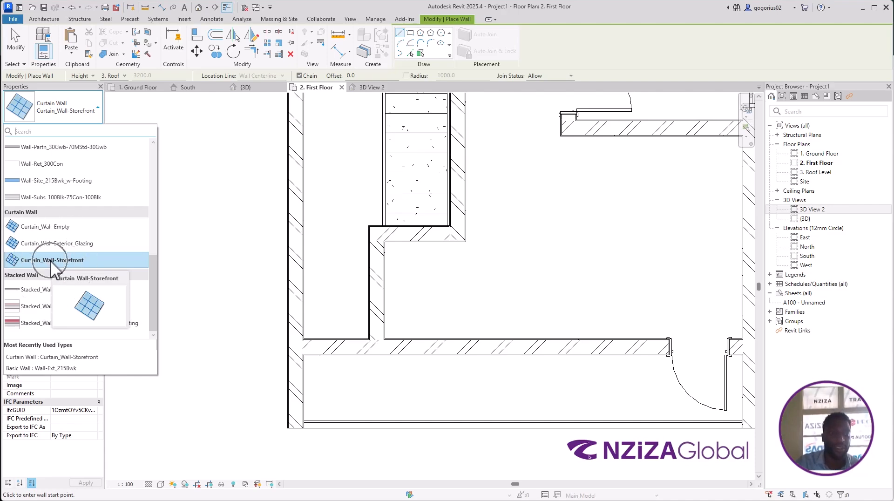
left_click(51, 261)
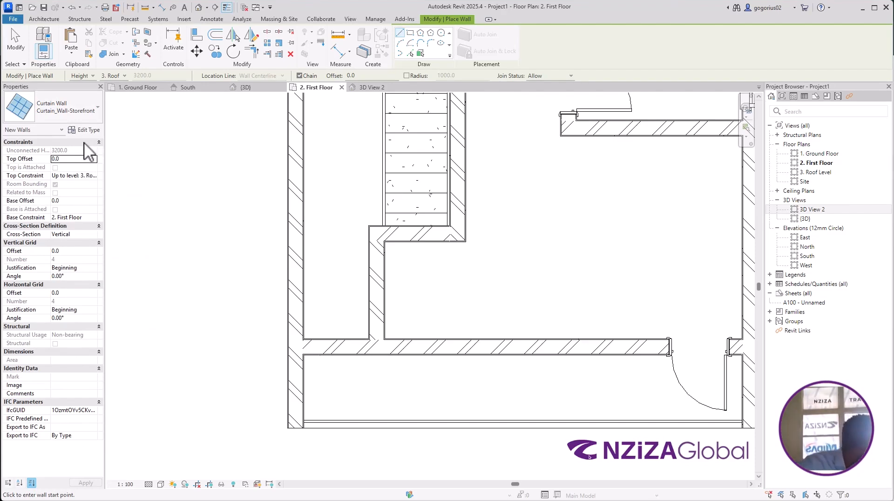
left_click(89, 130)
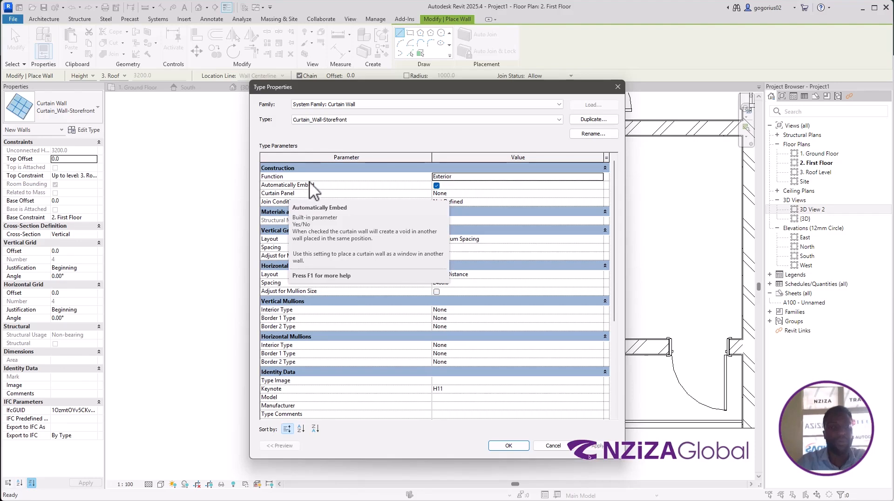
left_click(512, 445)
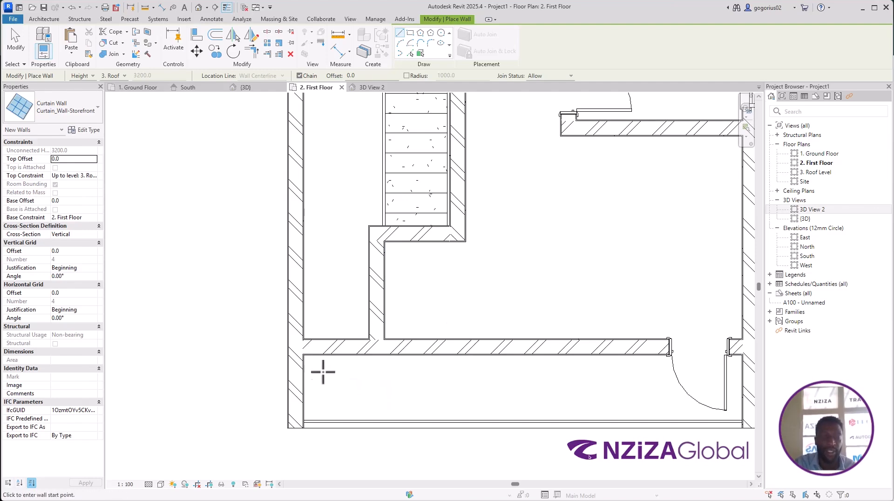
Step: Draw a 980 mm curtain wall along the balcony wall's centreline, from the side exterior wall's inner face to the partition beside the stair
scroll(311, 353, "up", 1)
scroll(311, 354, "up", 3)
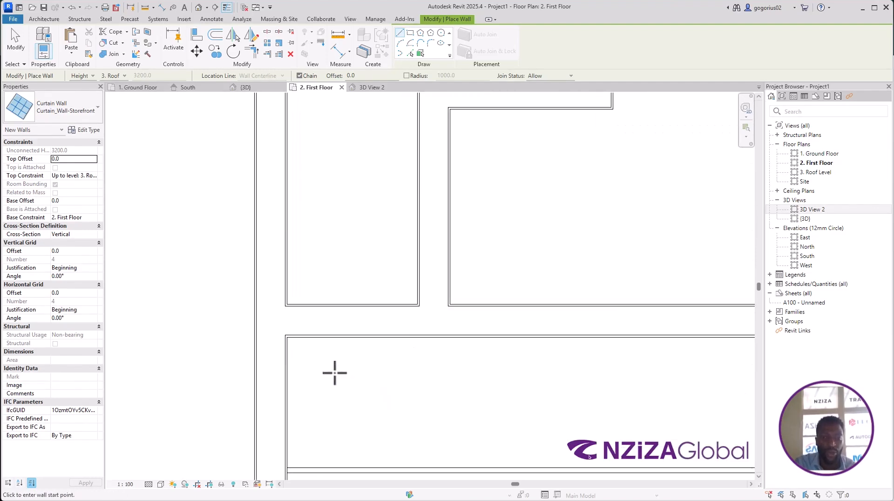
scroll(339, 343, "down", 4)
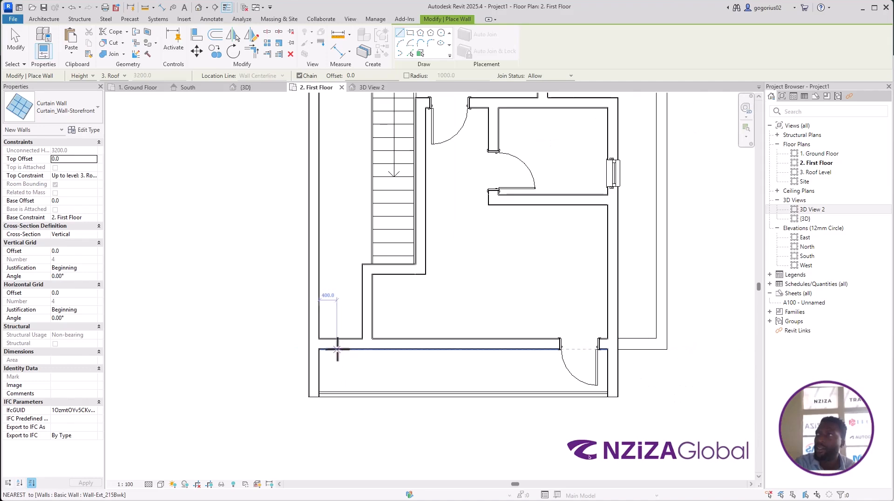
scroll(317, 345, "up", 2)
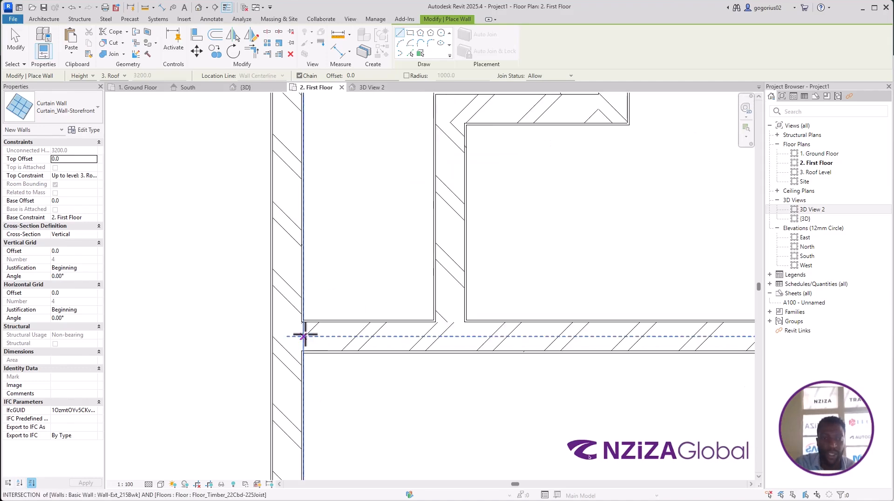
left_click(303, 335)
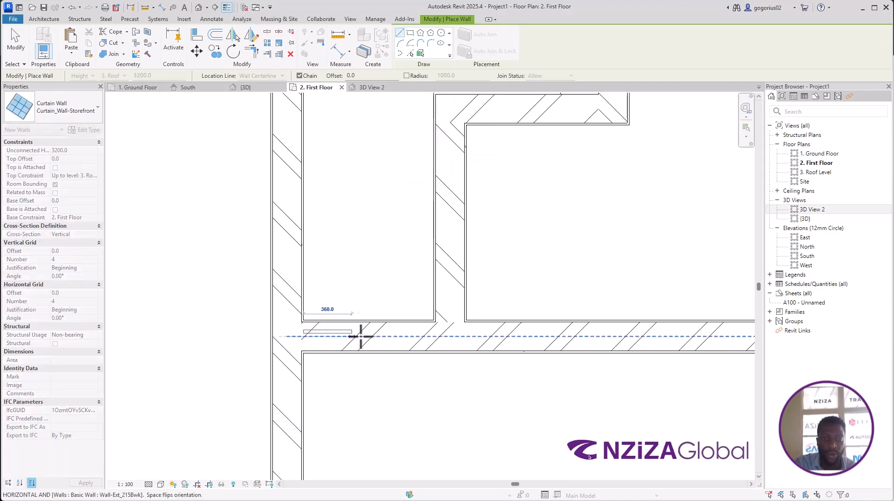
left_click(435, 336)
key("Escape")
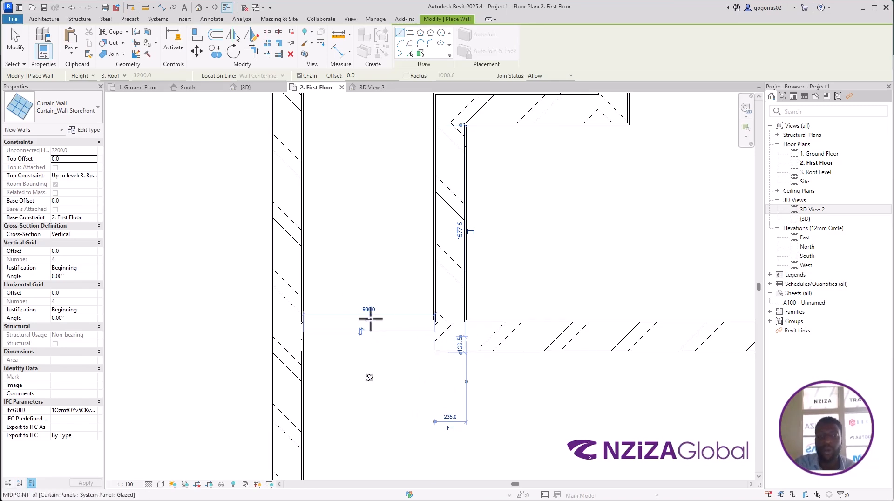
scroll(360, 336, "down", 3)
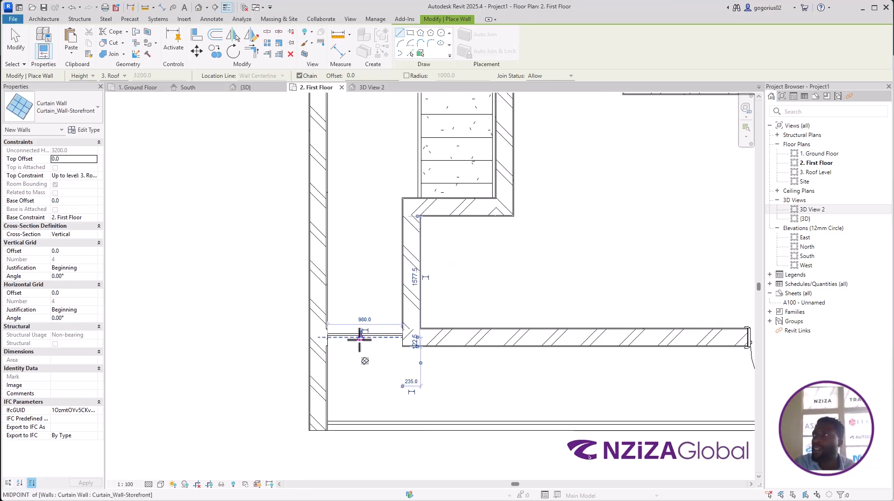
Step: Switch to the PDF in Edge to review the reference house image, return to Revit and leave the wall command
key("super")
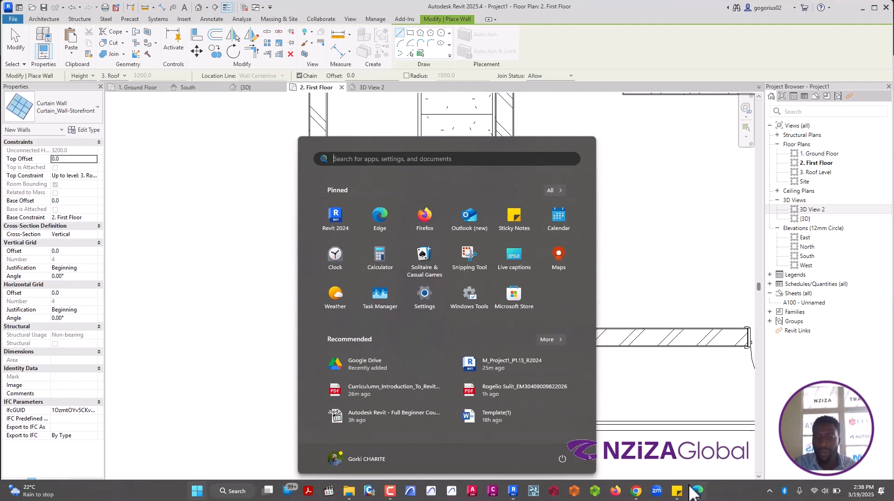
left_click(700, 492)
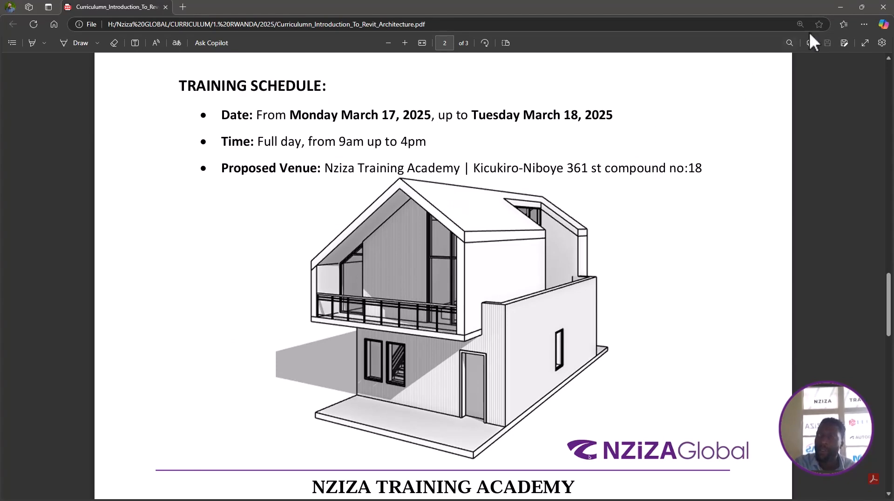
left_click(839, 6)
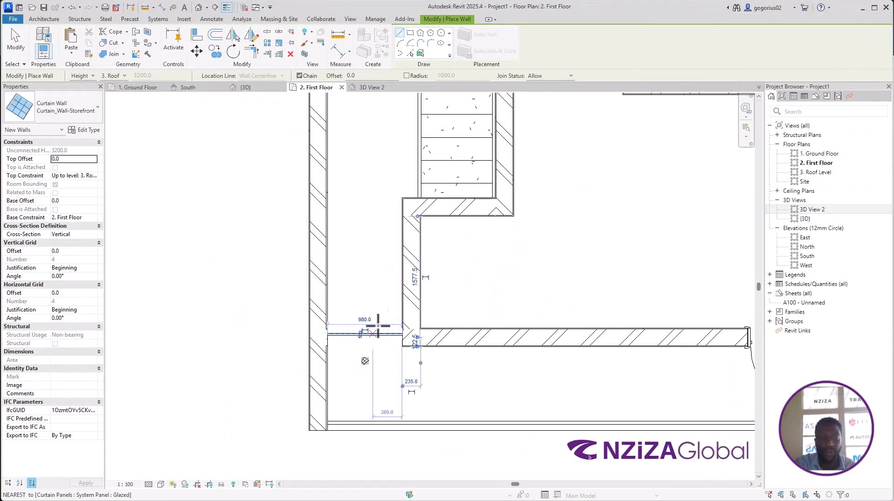
key("Escape")
key("Escape")
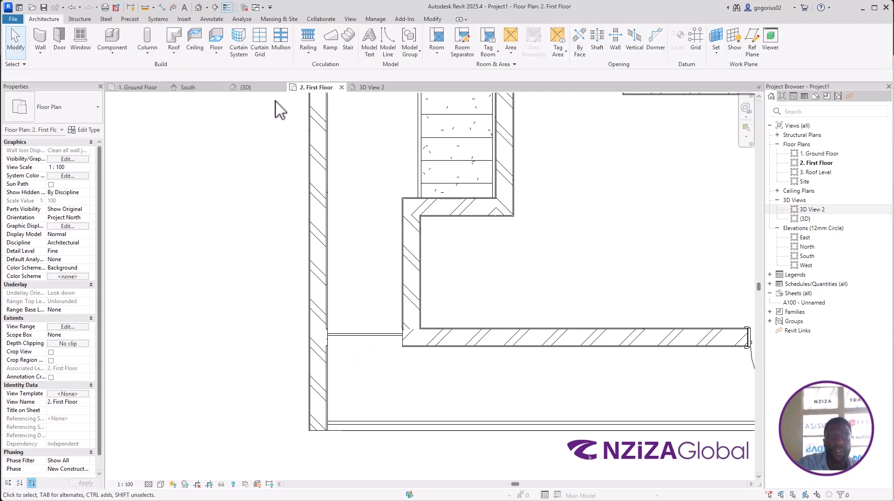
Step: Open the {3D} view and examine the new curtain wall beside the gable wall behind the balcony railing
left_click(256, 89)
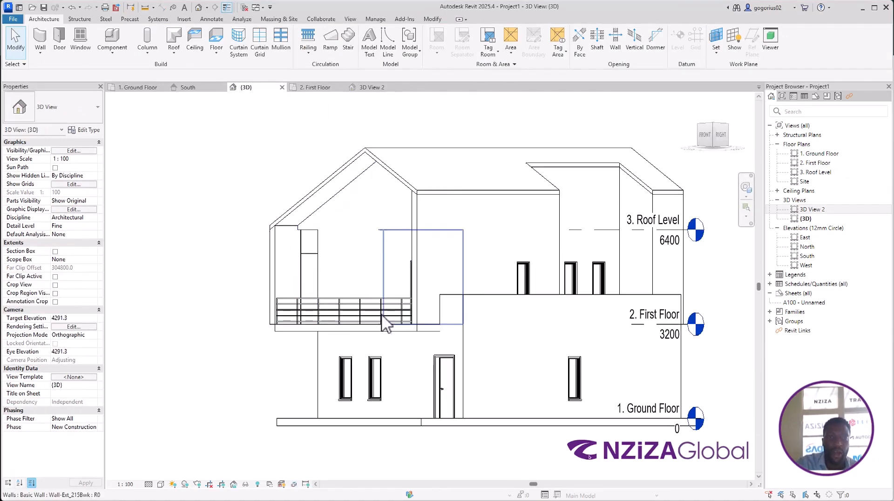
middle_click_drag(367, 307, 347, 296, "shift")
scroll(344, 291, "up", 4)
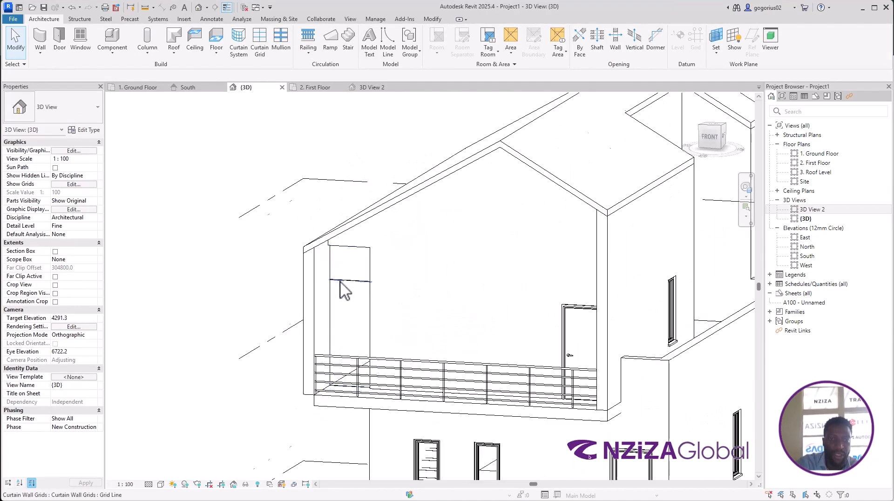
middle_click_drag(391, 351, 418, 367, "shift")
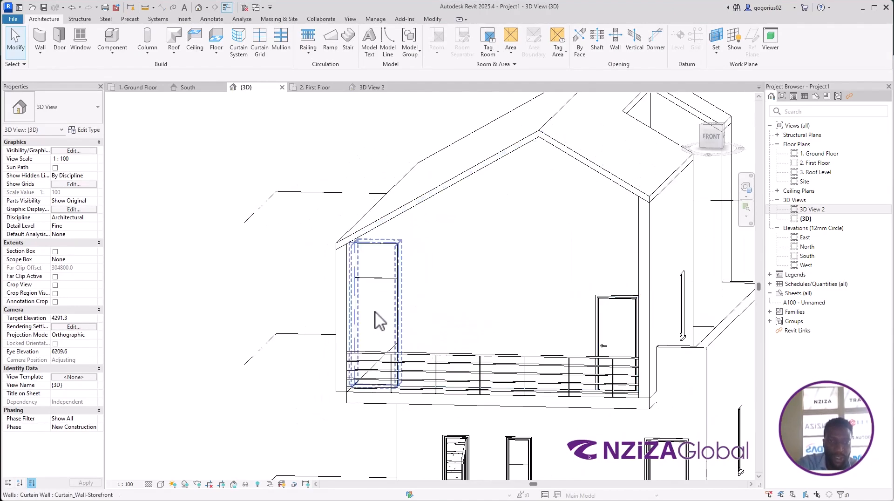
scroll(379, 321, "up", 2)
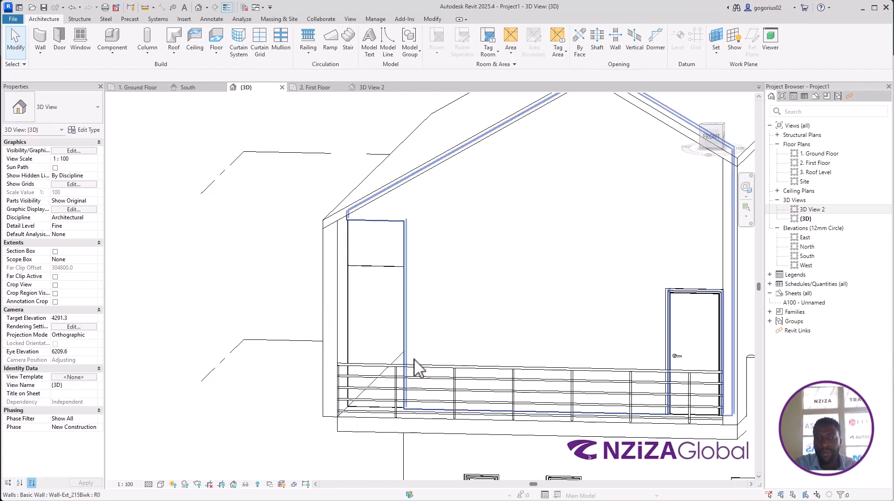
middle_click_drag(454, 373, 399, 306, "shift")
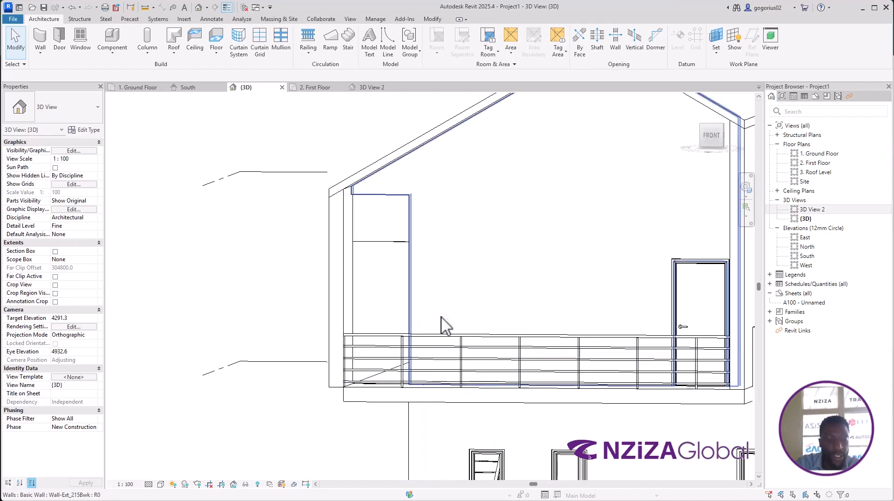
scroll(407, 329, "up", 1)
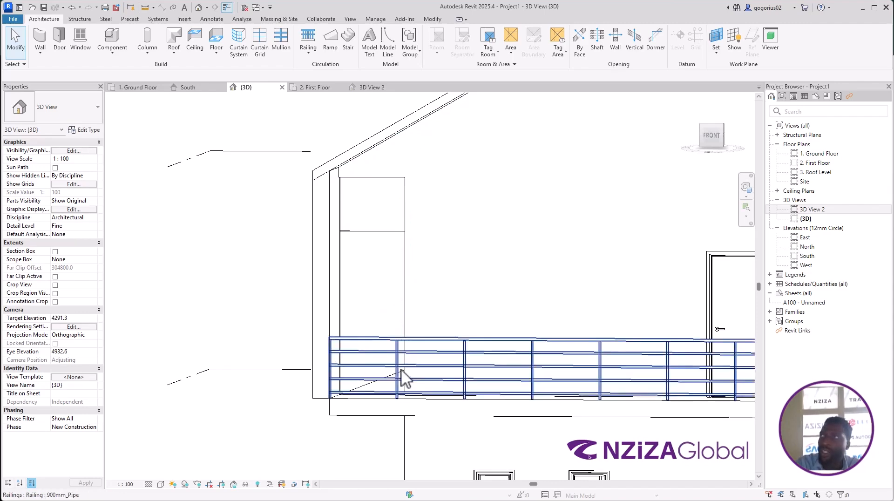
Step: Attach the top of the balcony's storefront curtain wall to the pitched roof
left_click(402, 321)
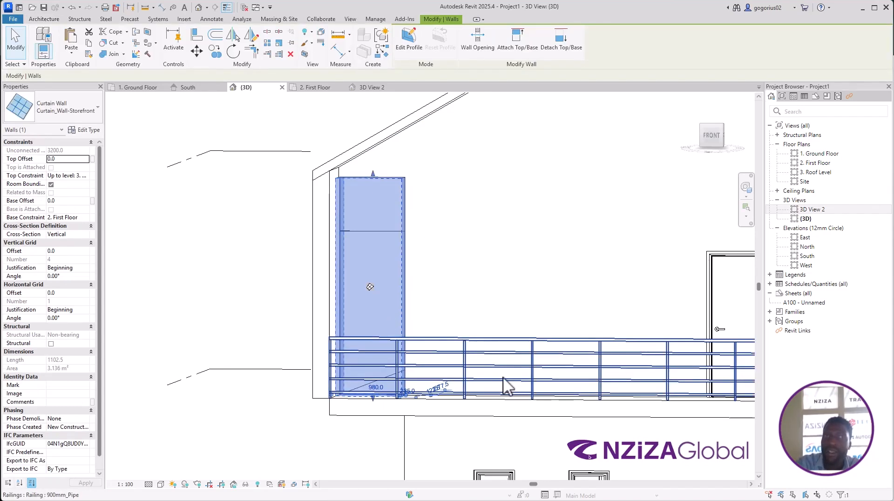
scroll(223, 395, "down", 2)
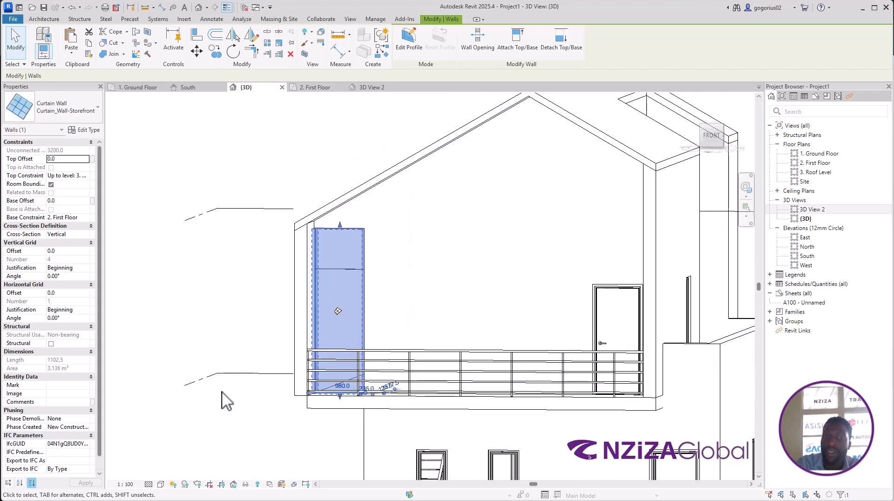
scroll(227, 401, "down", 1)
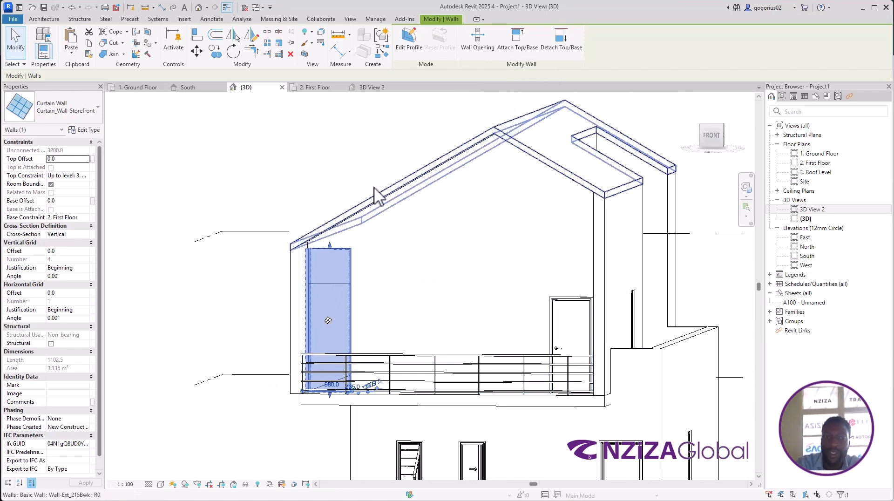
left_click(517, 41)
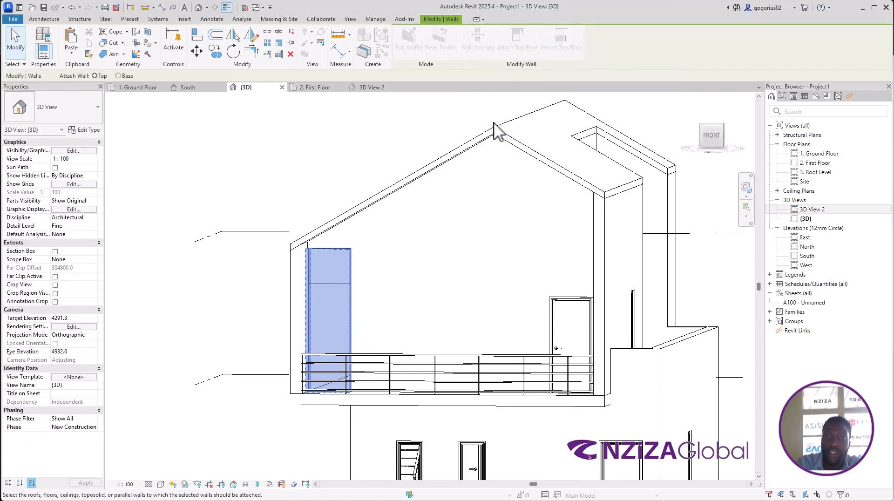
left_click(496, 131)
left_click(334, 172)
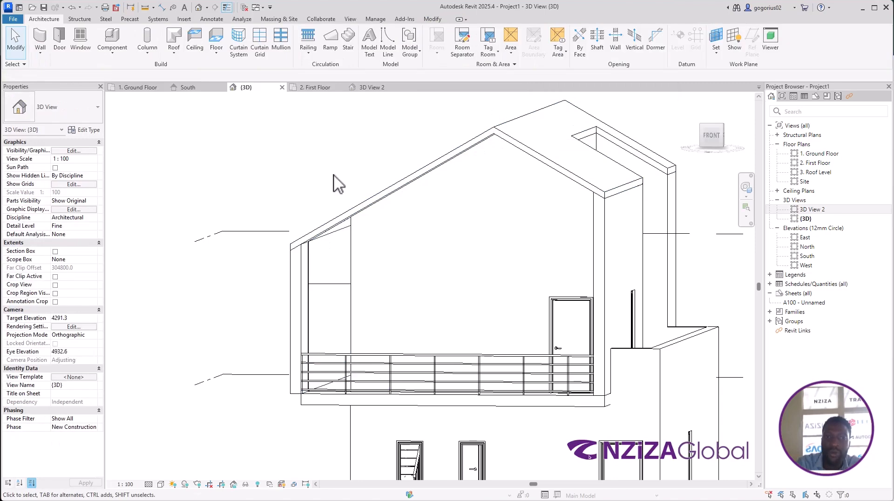
Step: Compare the sloped curtain wall on the balcony with the reference house image in the PDF in Edge, and return to Revit
middle_click_drag(415, 343, 305, 342, "shift")
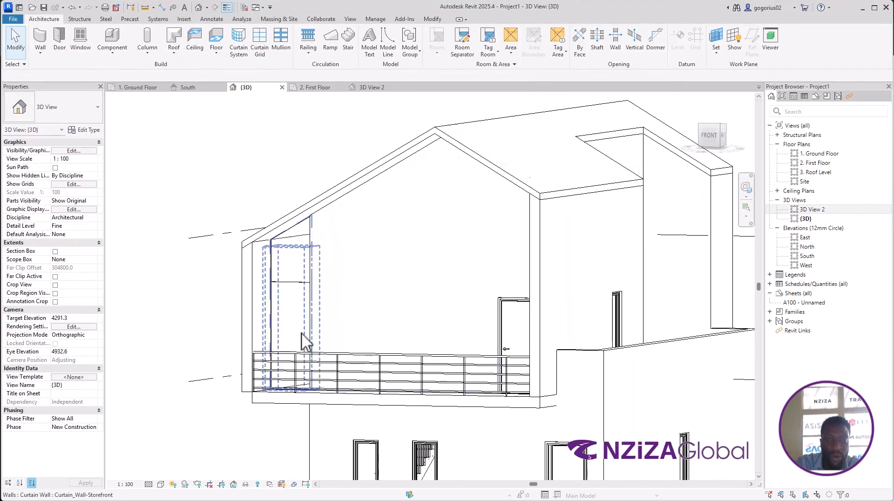
scroll(300, 298, "up", 2)
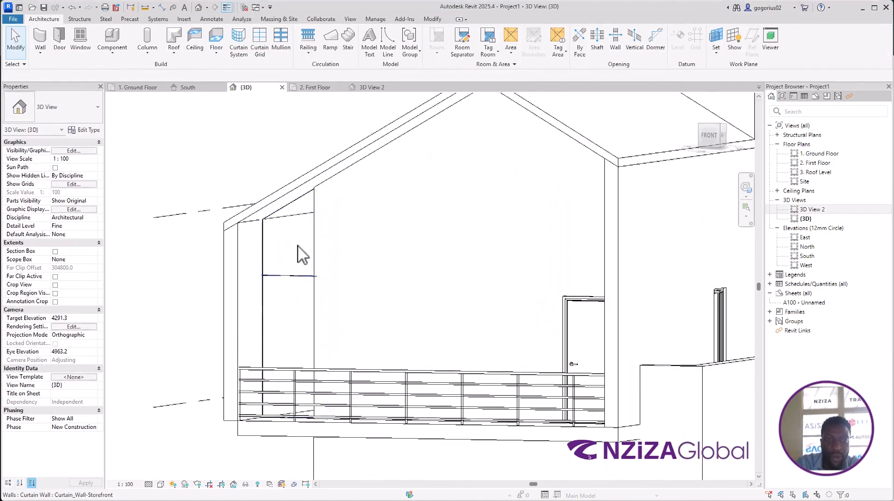
key("super")
left_click(696, 493)
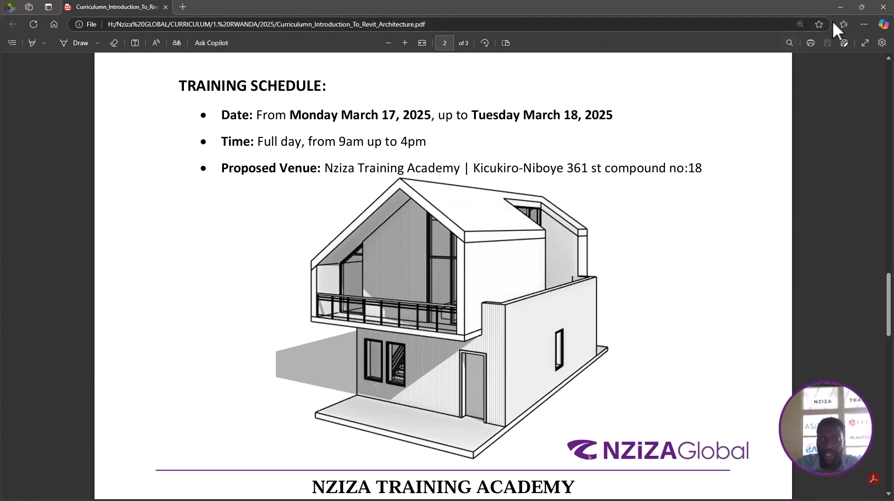
left_click(839, 8)
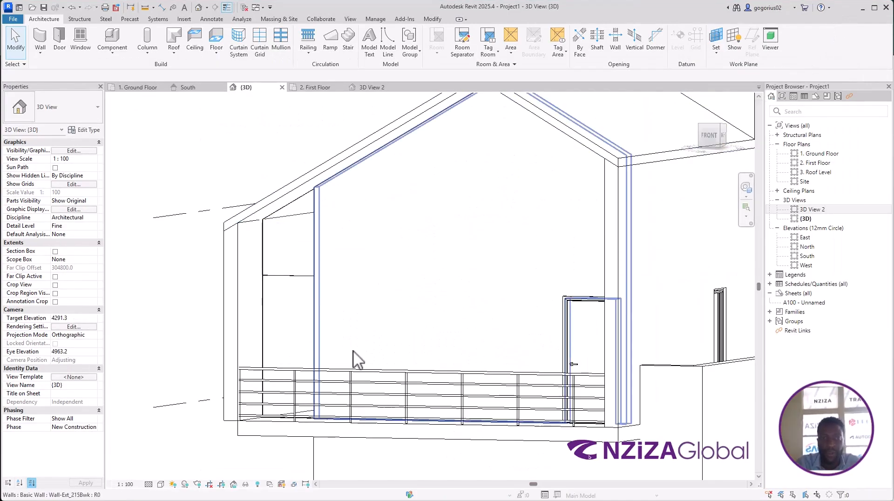
middle_click_drag(303, 358, 273, 329, "shift")
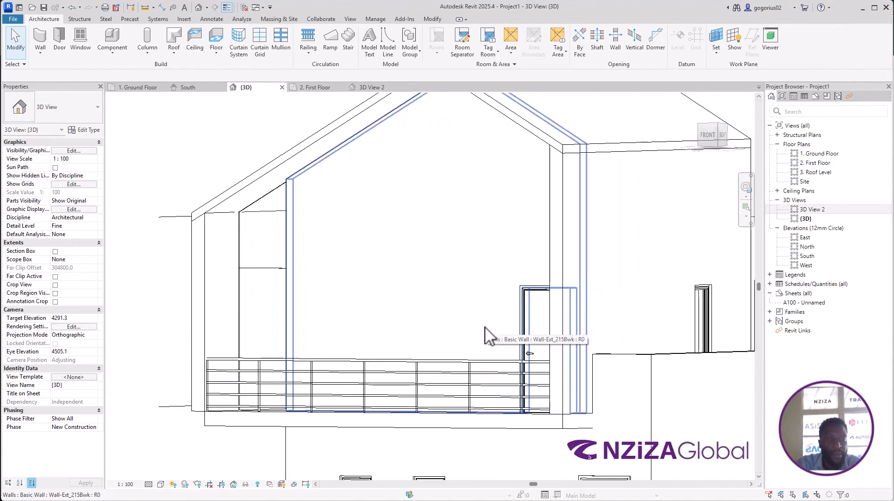
scroll(188, 170, "up", 1)
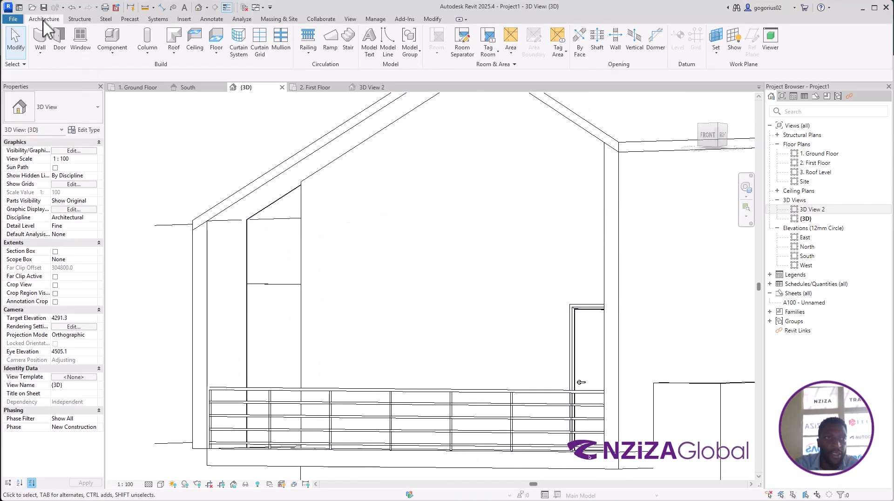
Step: Using the reference image, add a horizontal curtain grid line two-thirds up the curtain wall's upper panel, 1004.8 mm above the existing grid line
left_click(263, 43)
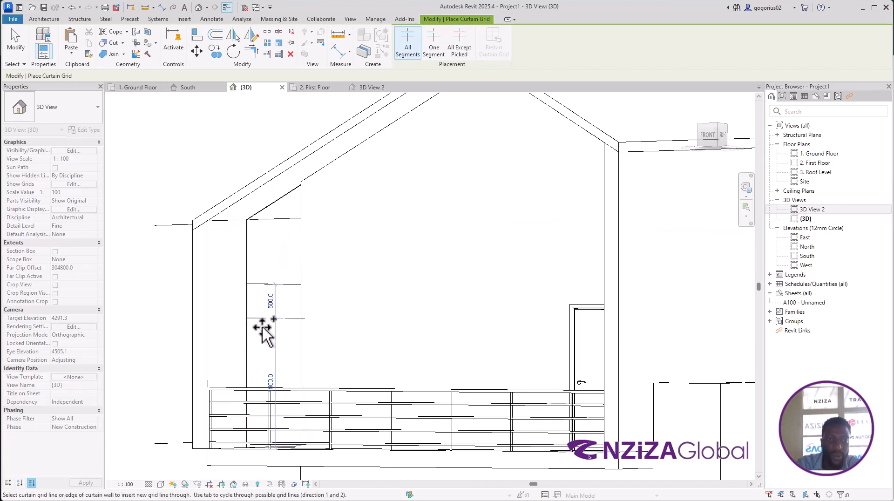
left_click(275, 254)
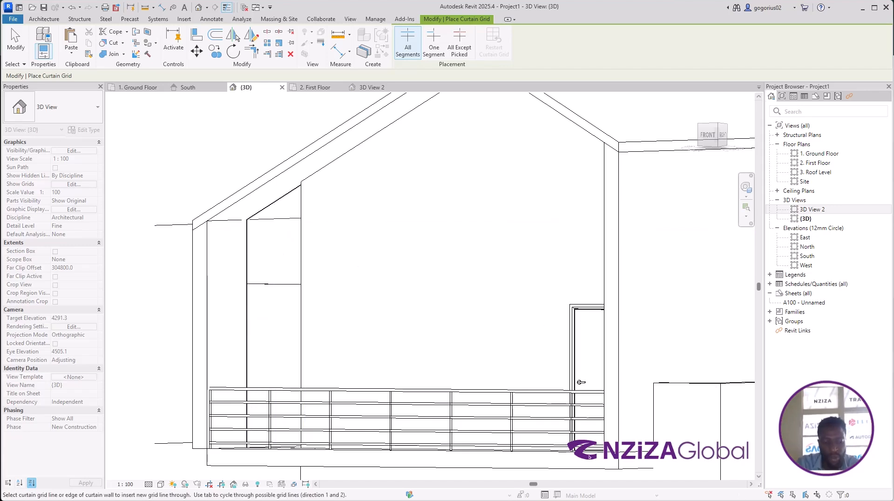
key("super")
left_click(696, 491)
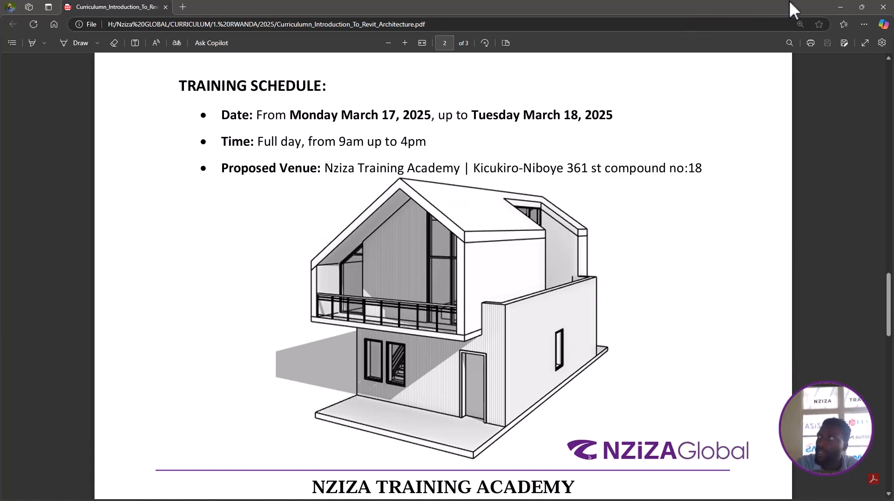
left_click(841, 8)
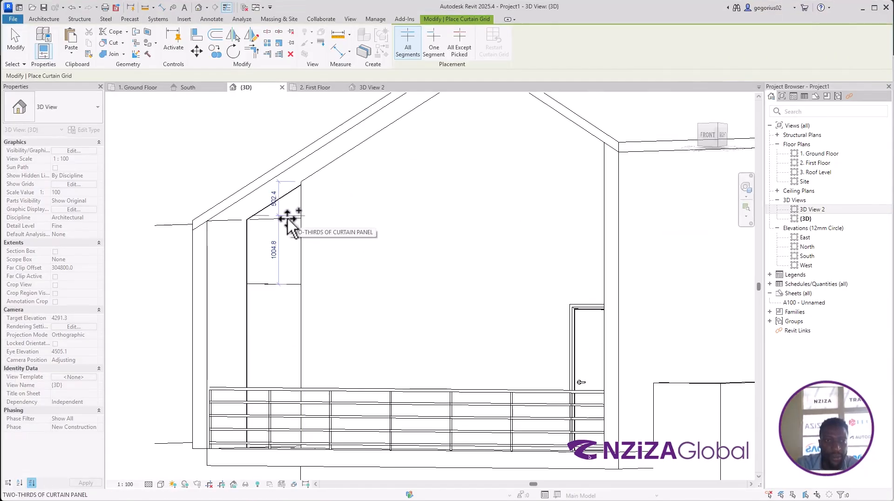
left_click(288, 222)
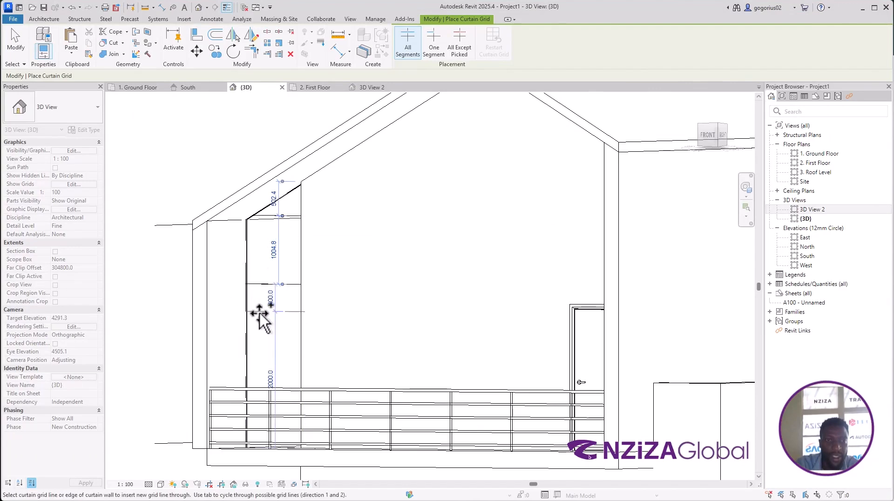
middle_click_drag(347, 356, 373, 343, "shift")
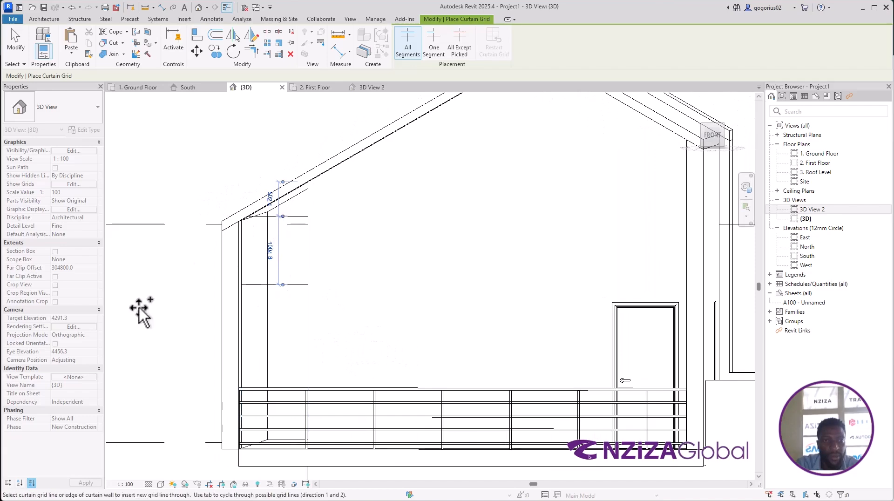
key("Escape")
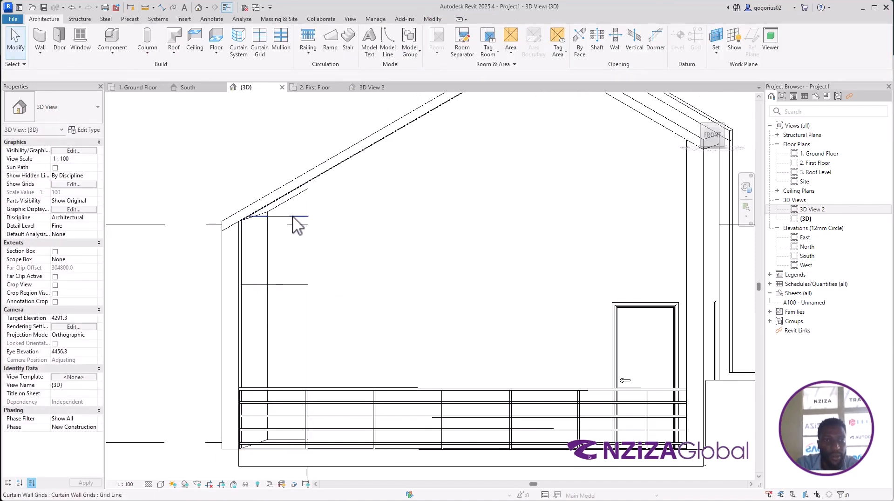
left_click(285, 285)
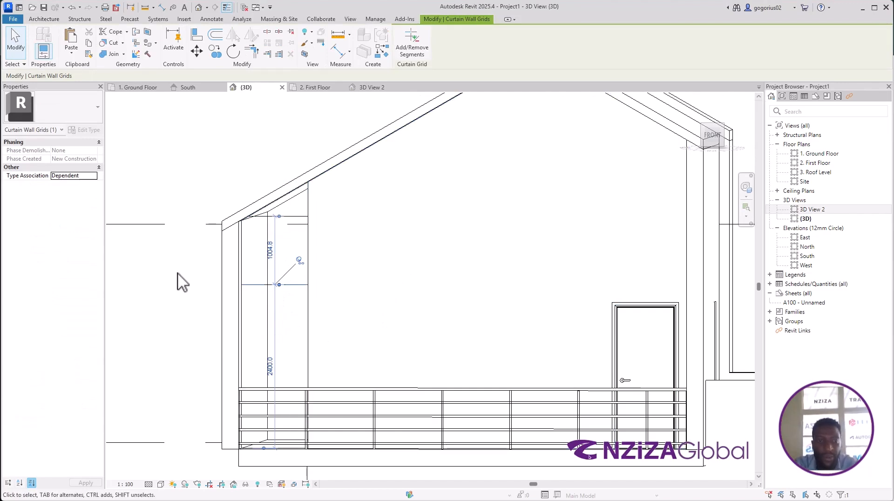
key("Escape")
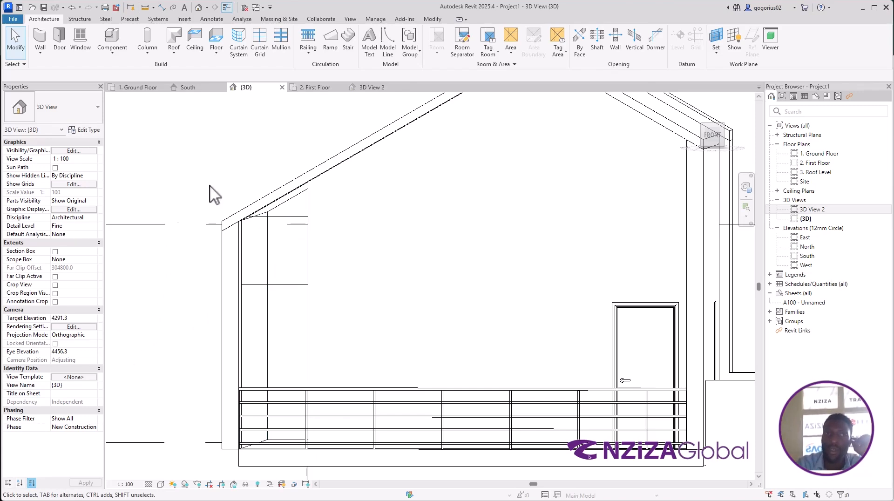
Step: Place 50x150mm Rectangular Mullions on all grid lines of the balcony curtain wall
left_click(288, 40)
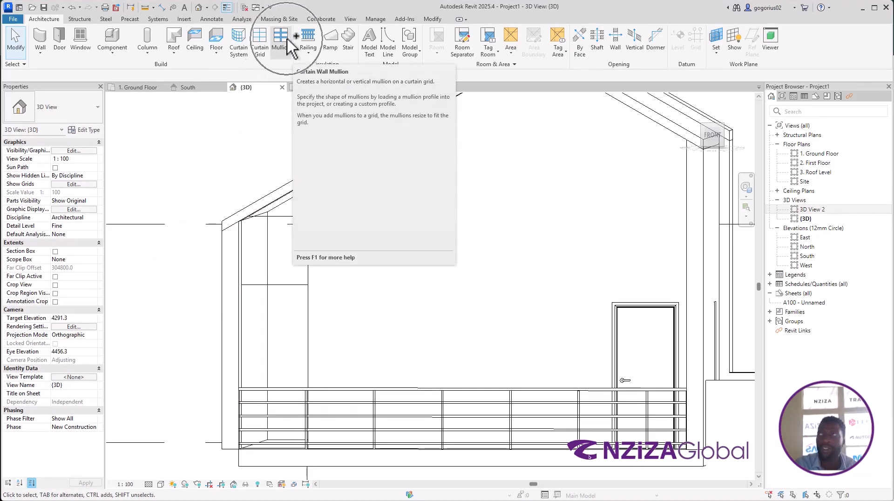
key("ctrl")
key("ctrl")
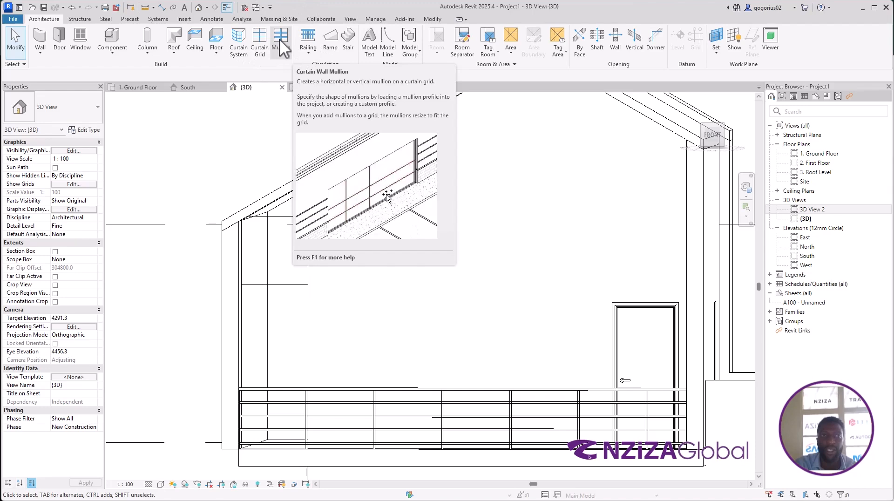
left_click(279, 38)
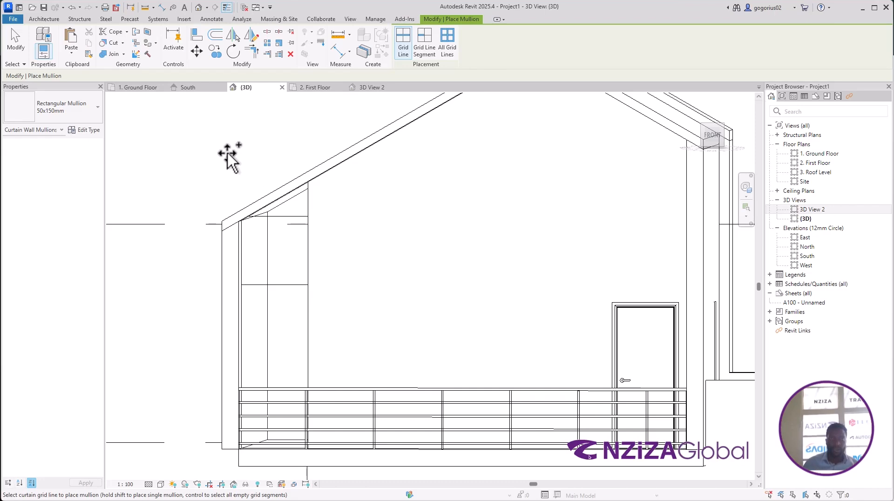
left_click(450, 41)
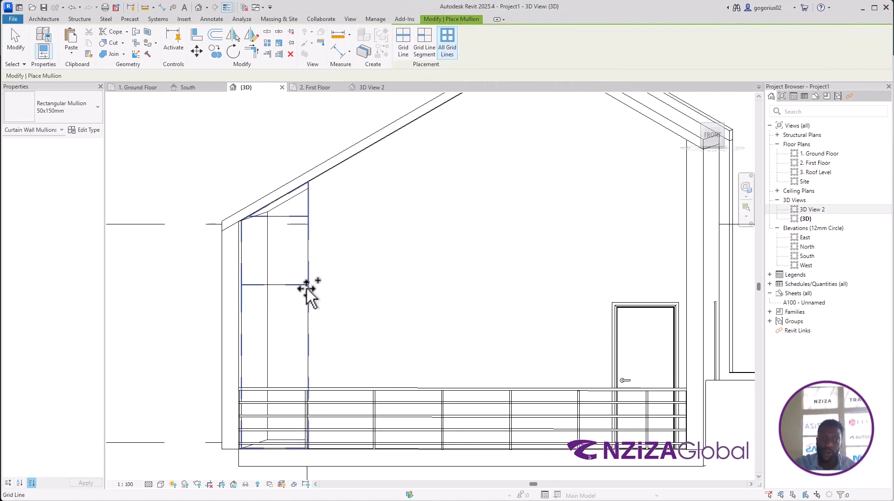
scroll(237, 380, "up", 2)
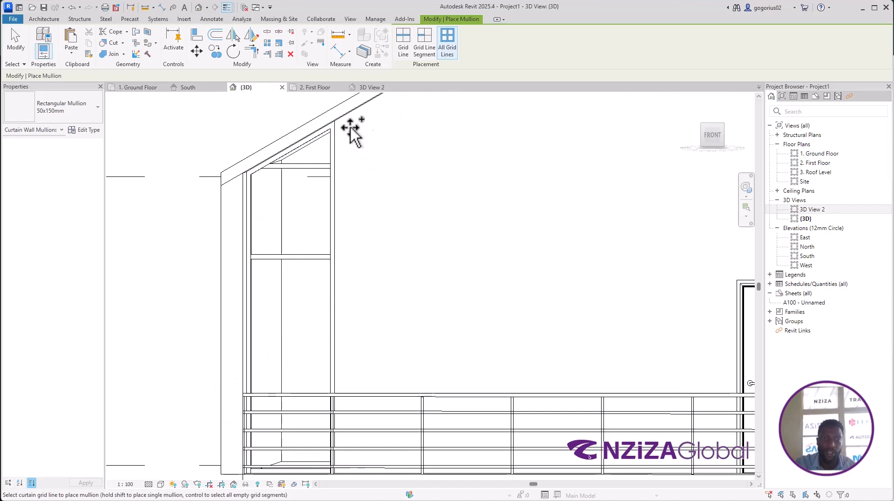
Step: Compare the balcony curtain wall's mullions with the reference house image in the PDF in Edge, and return to Revit
scroll(343, 260, "up", 3)
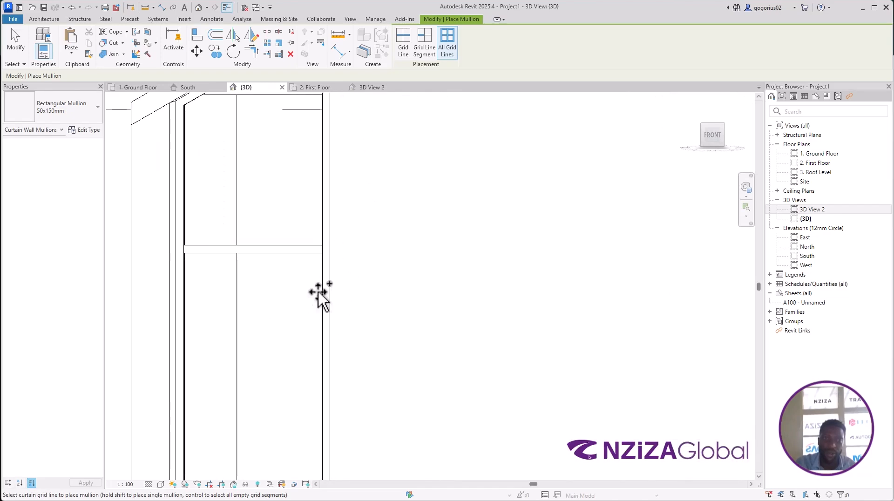
scroll(308, 386, "down", 2)
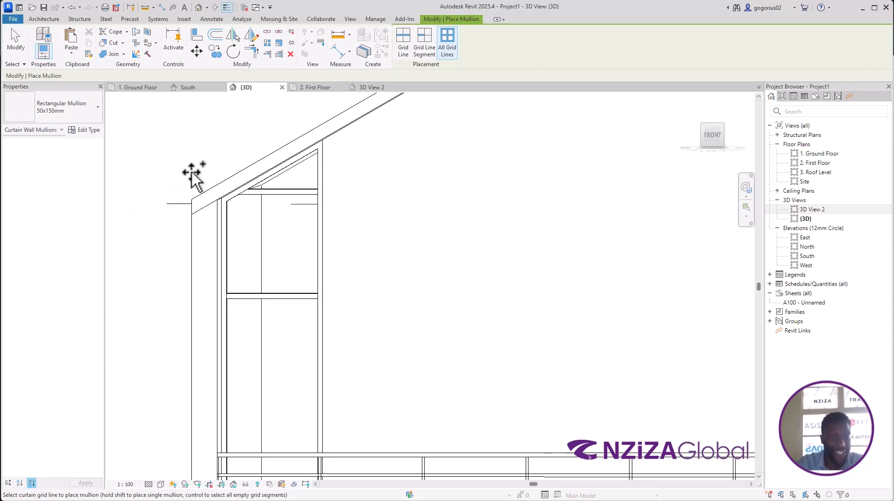
key("Escape")
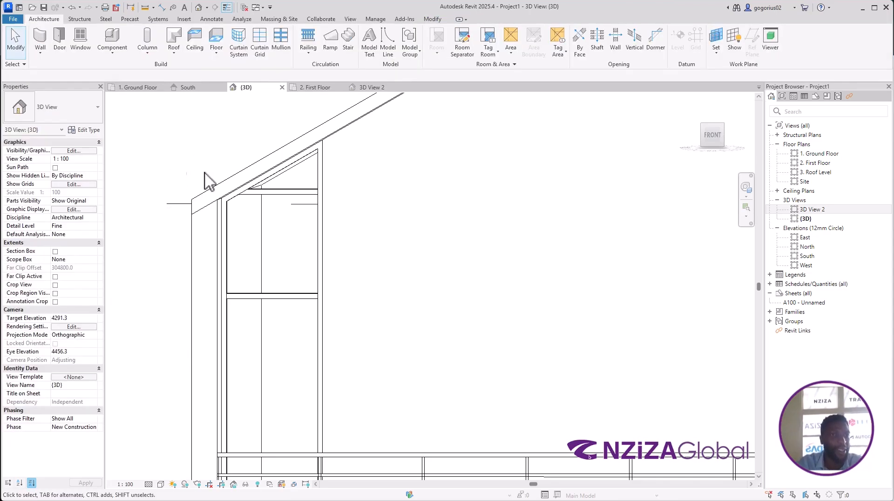
key("super")
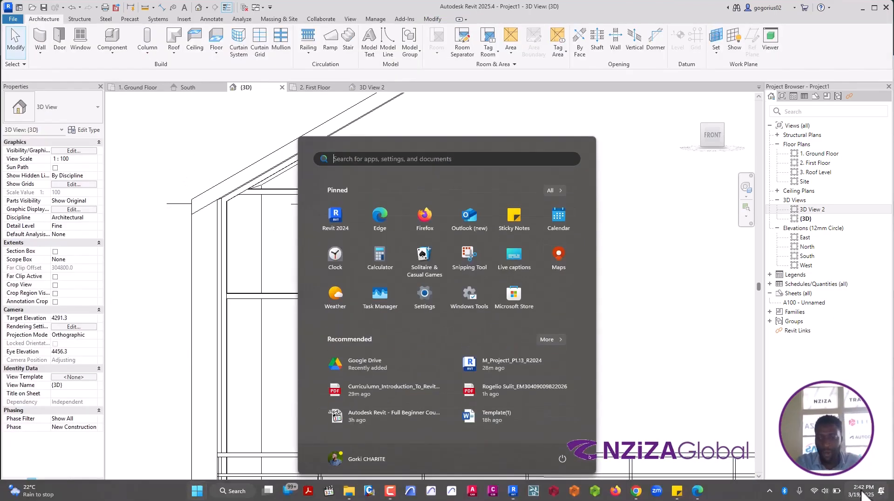
left_click(697, 490)
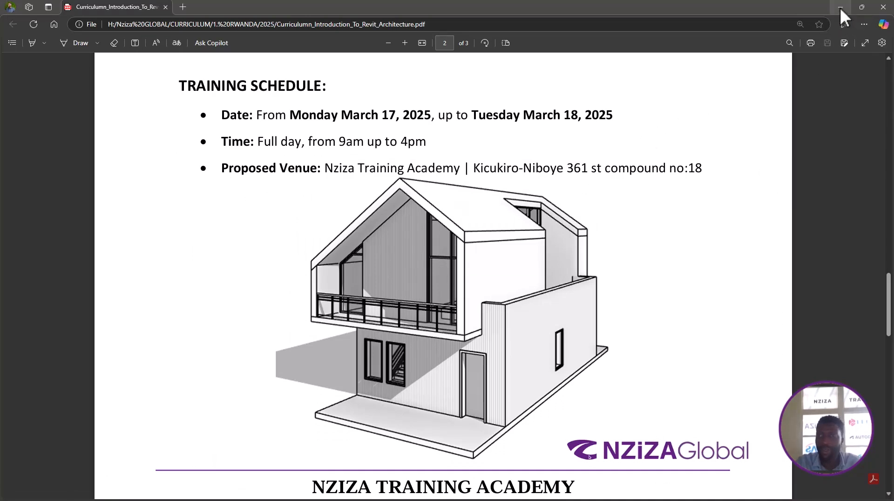
left_click(840, 8)
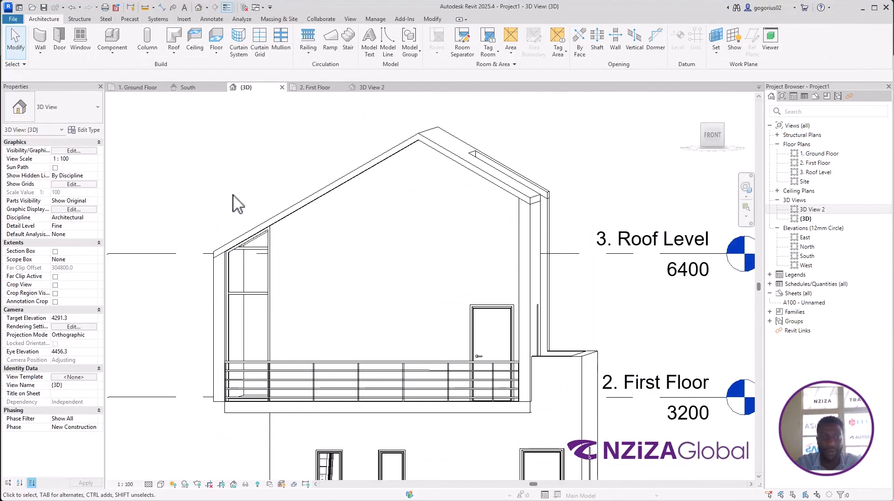
Step: In the 2. First Floor plan, draw a 2300 mm Curtain_Wall-Storefront wall inside the balcony's back wall, between the stair-side corner and the door
left_click(328, 88)
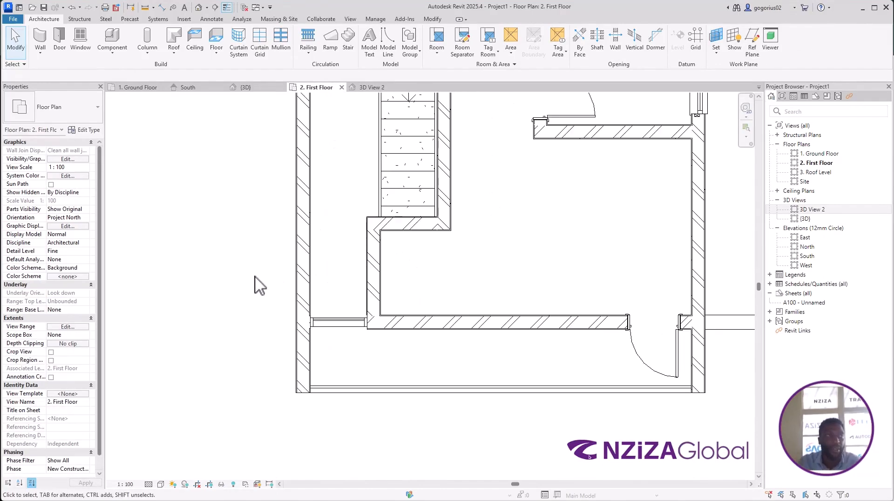
scroll(574, 347, "up", 1)
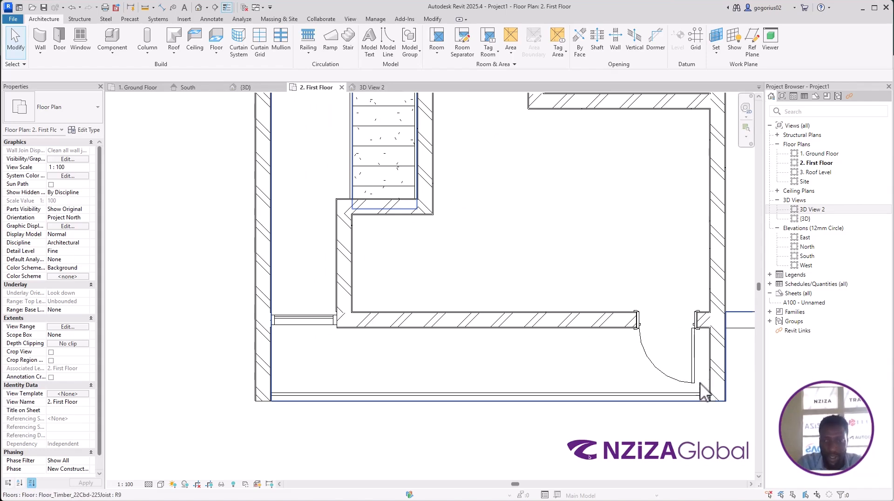
scroll(519, 356, "down", 1)
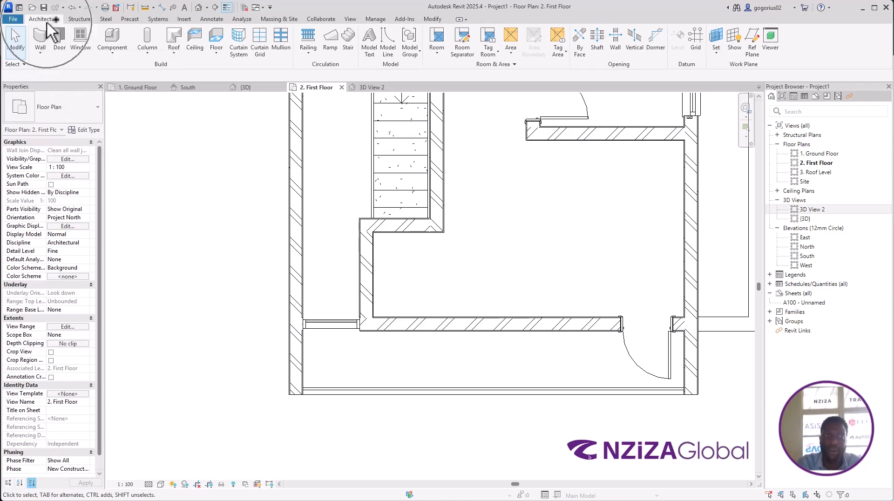
left_click(39, 35)
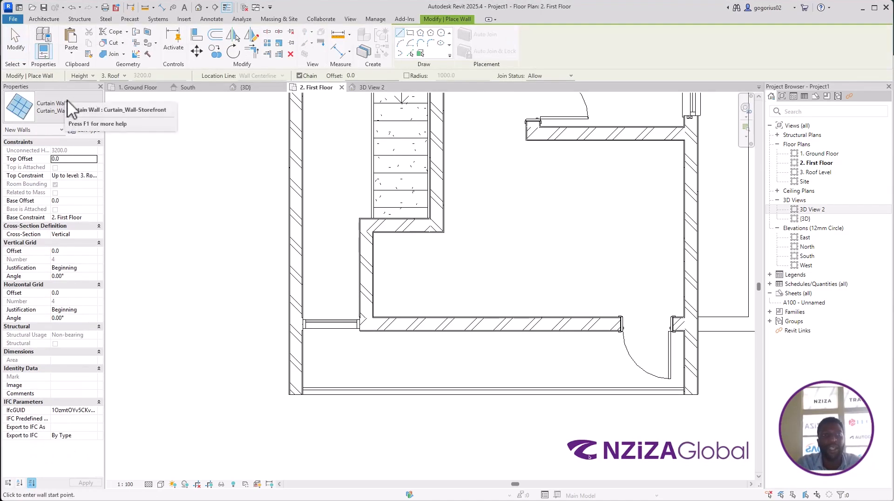
left_click(67, 100)
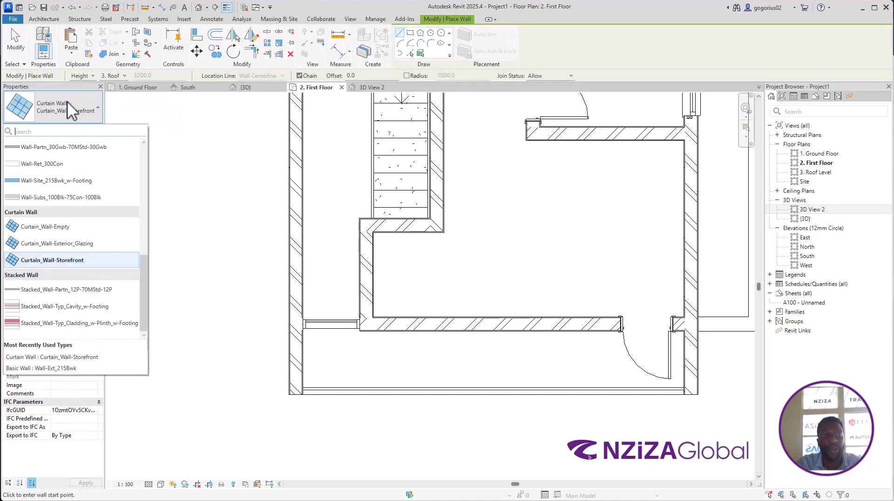
left_click(63, 260)
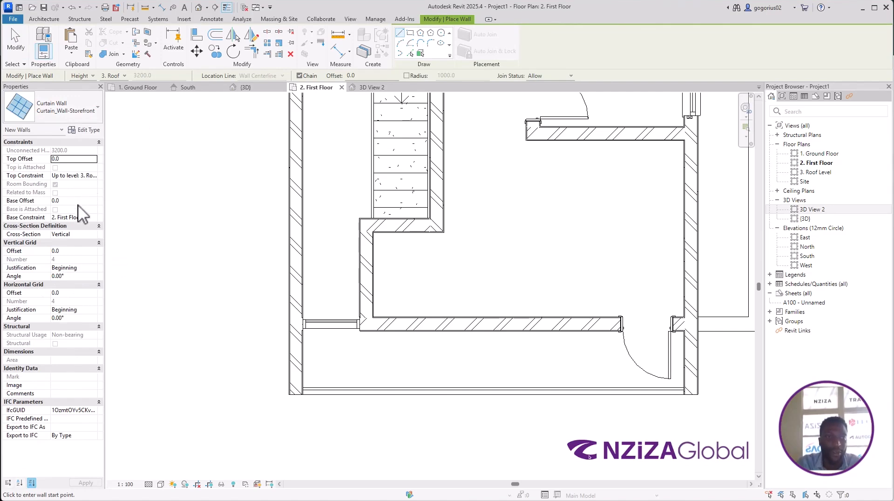
key("ctrl")
key("ctrl")
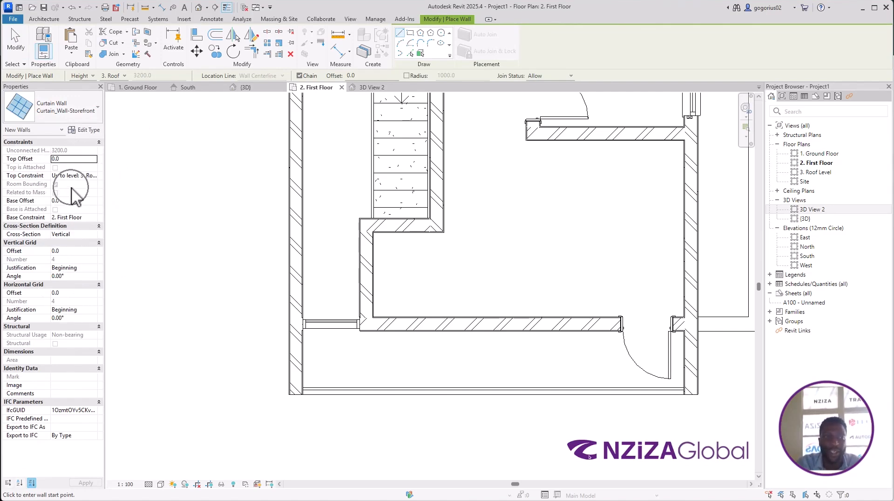
key("ctrl")
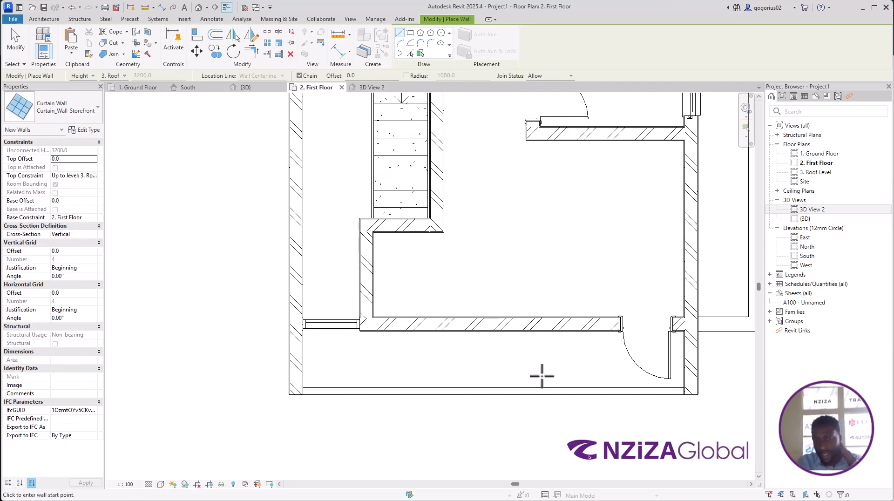
scroll(564, 353, "up", 2)
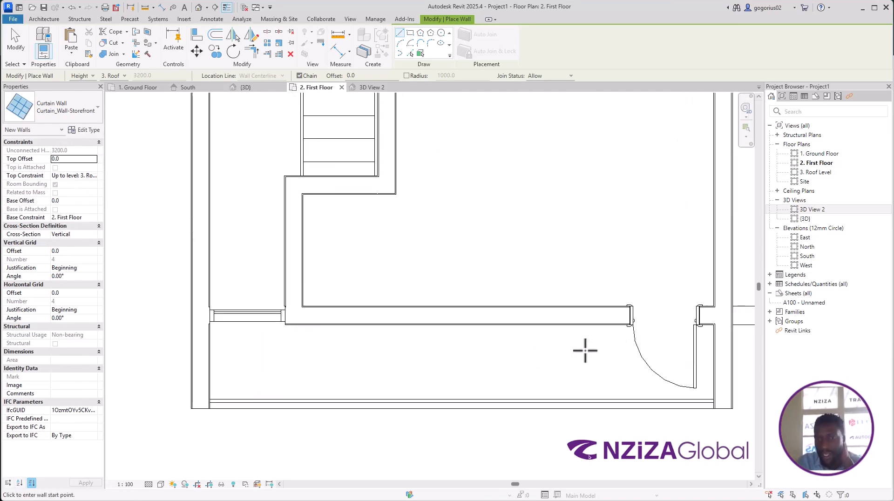
left_click(402, 315)
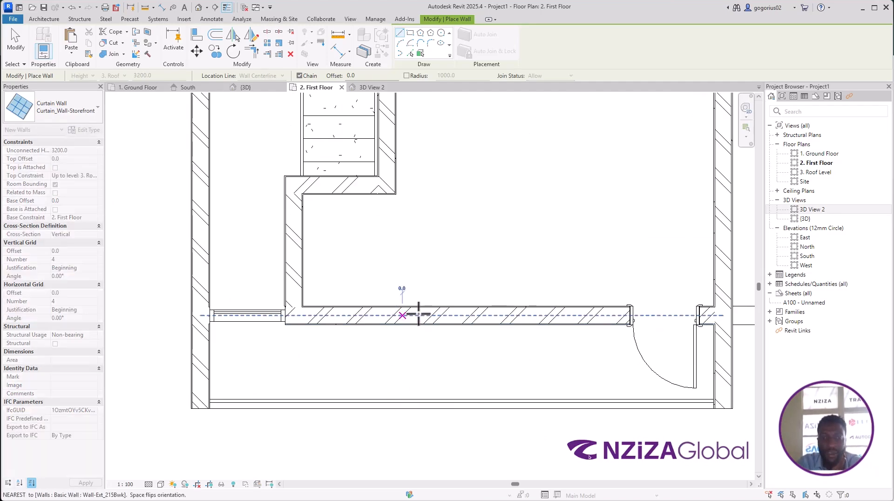
left_click(578, 316)
key("Escape")
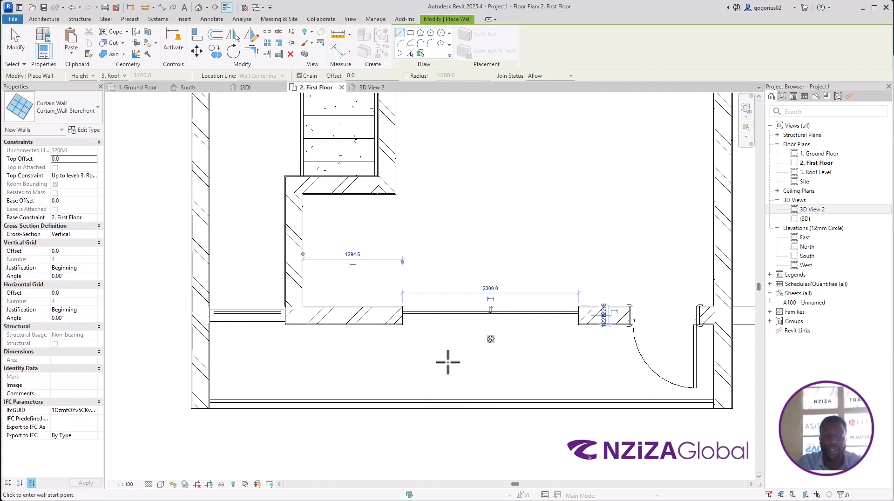
key("Escape")
key("Escape")
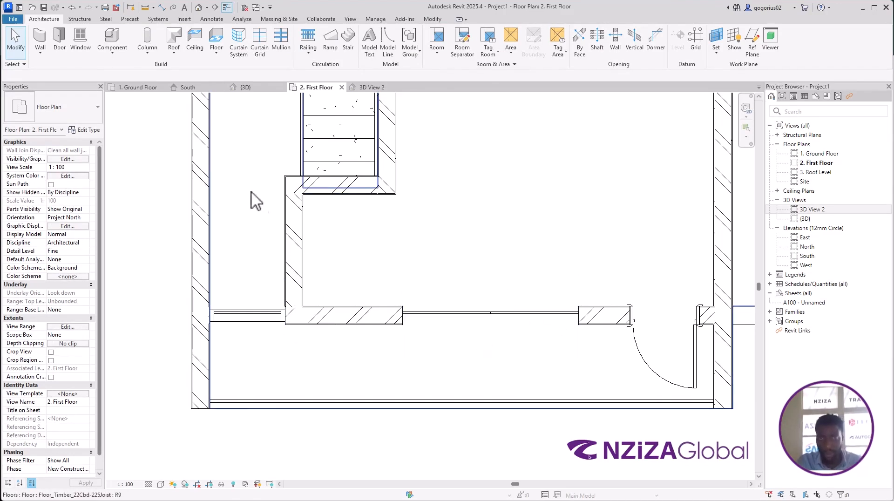
Step: Turn on the 3D view's section box, pull its rear face in to just behind the balcony wall, and face the front of the house
left_click(246, 87)
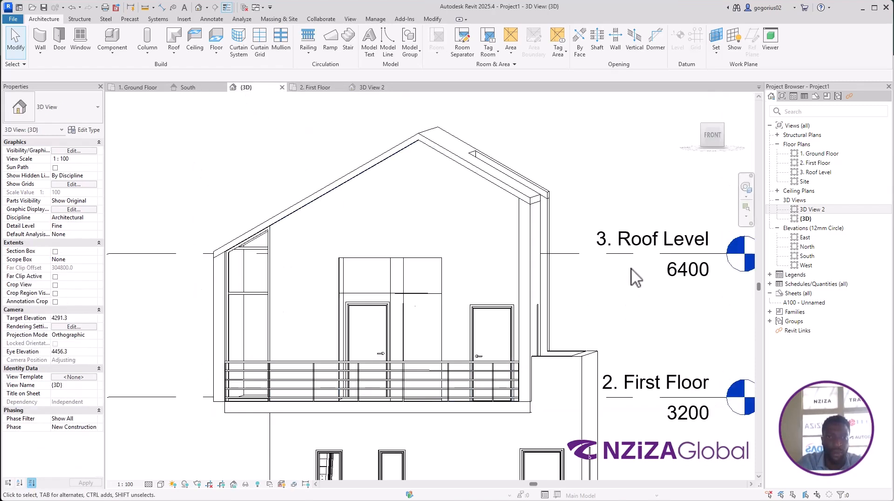
left_click(712, 138)
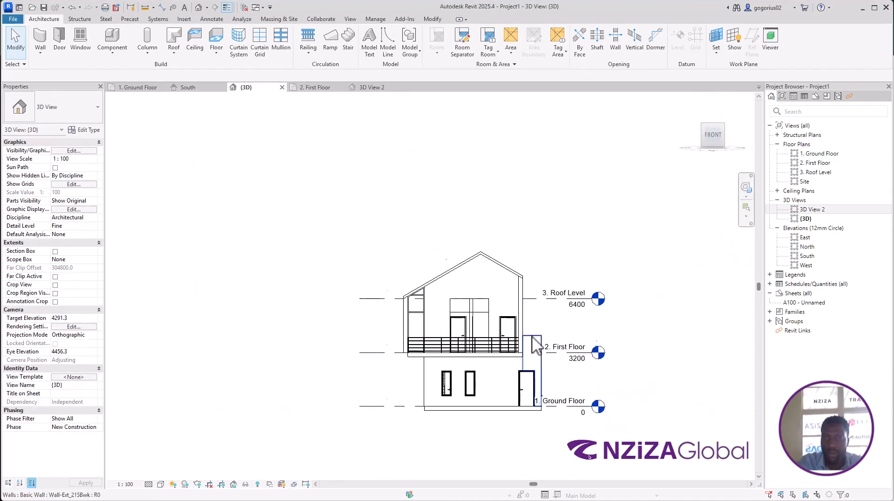
scroll(535, 302, "up", 5)
scroll(414, 269, "up", 2)
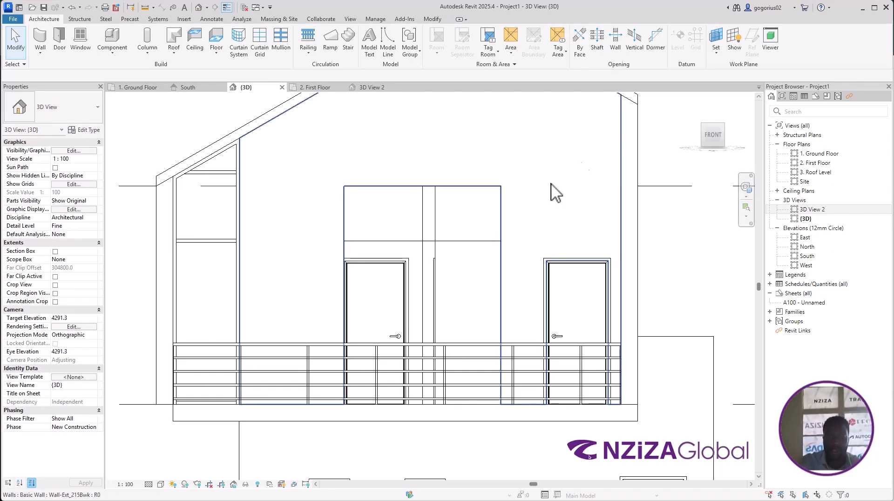
middle_click_drag(552, 185, 396, 325, "shift")
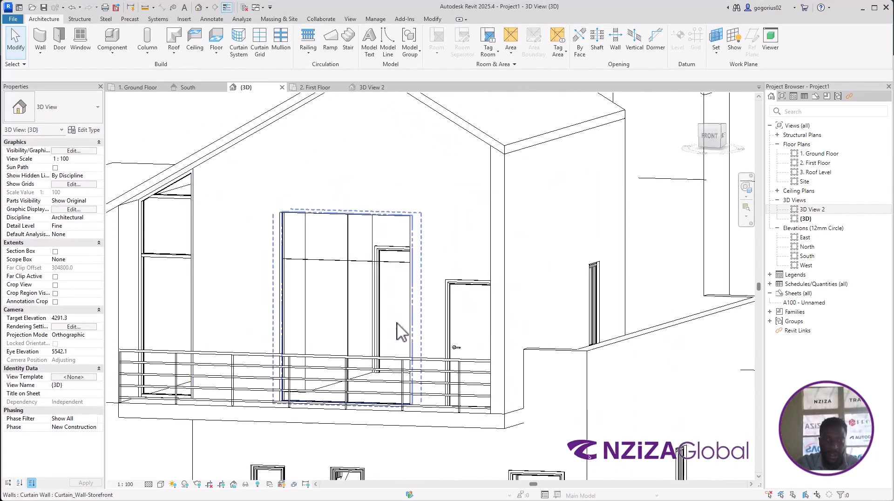
scroll(404, 324, "down", 4)
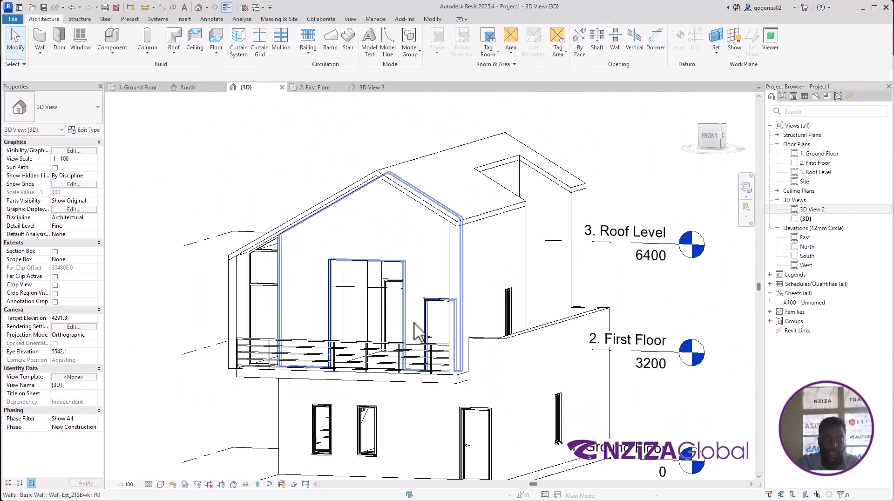
left_click(55, 251)
middle_click_drag(549, 321, 562, 323, "shift")
left_click(564, 305)
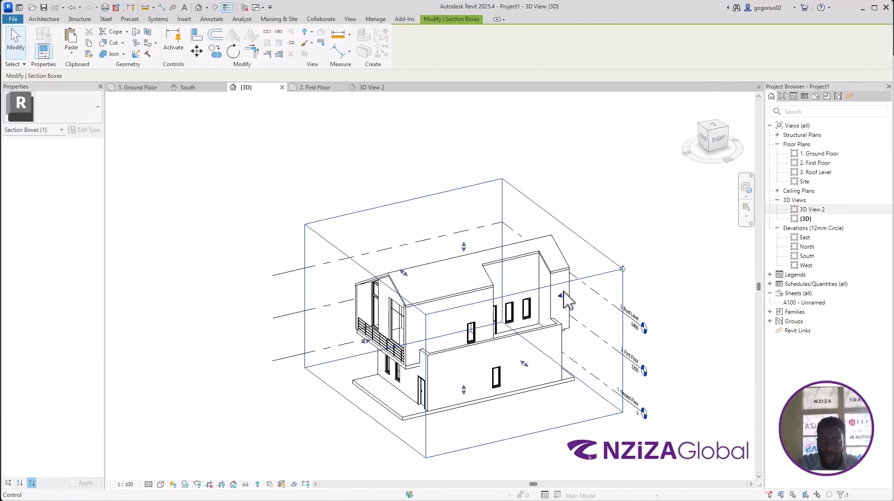
left_click_drag(564, 295, 433, 325)
middle_click_drag(433, 379, 564, 306, "shift")
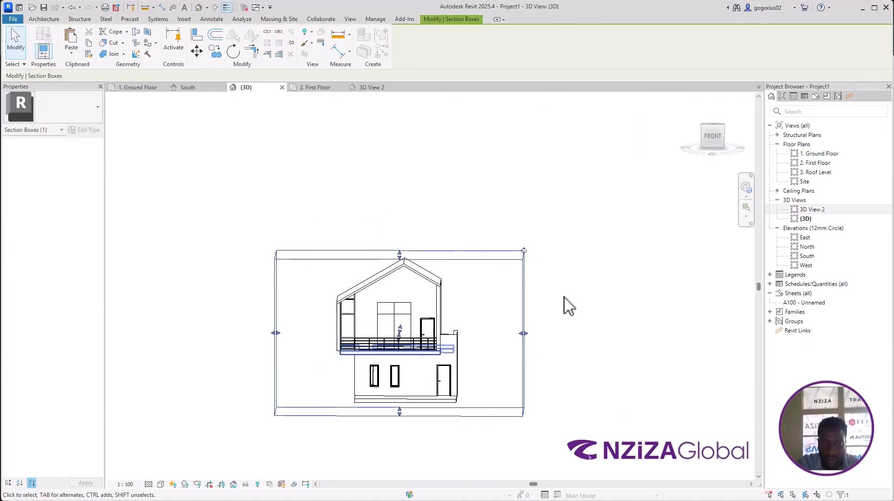
left_click(711, 144)
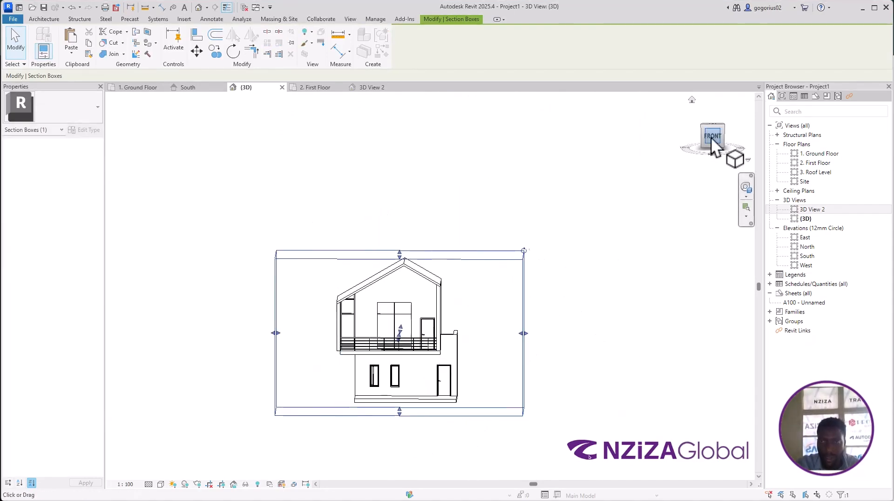
left_click(688, 284)
scroll(419, 289, "up", 5)
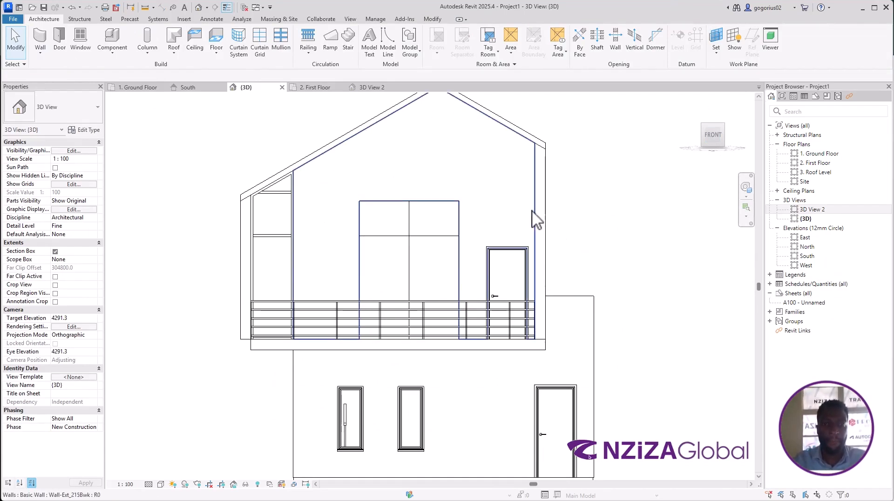
Step: Delete the single door in the balcony's back wall and the storefront curtain wall beside it, and dismiss the save reminder
left_click(509, 263)
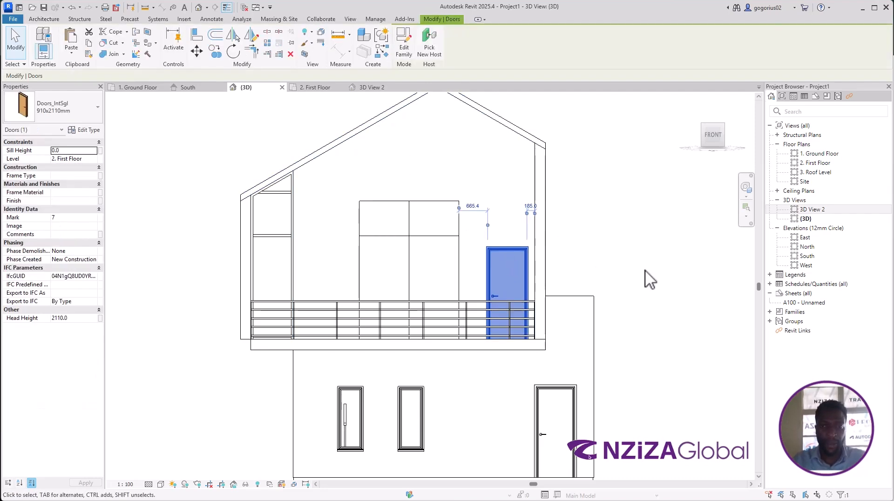
left_click(650, 275)
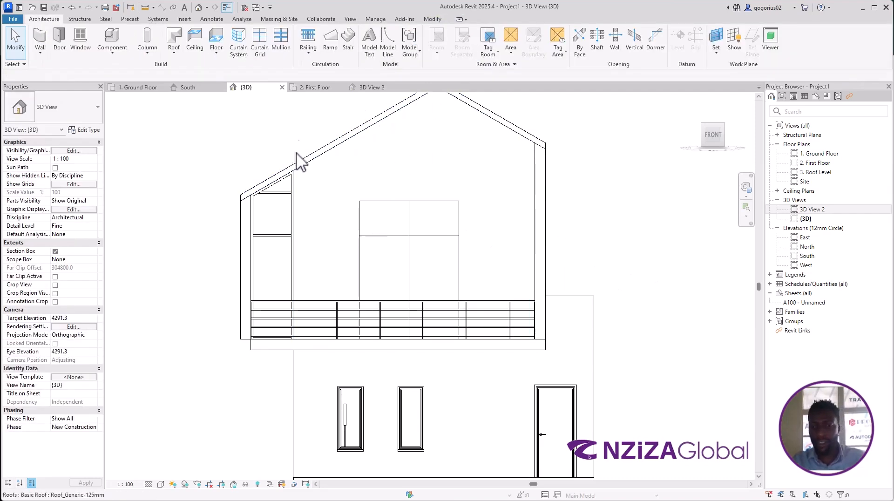
left_click(321, 88)
left_click(573, 326)
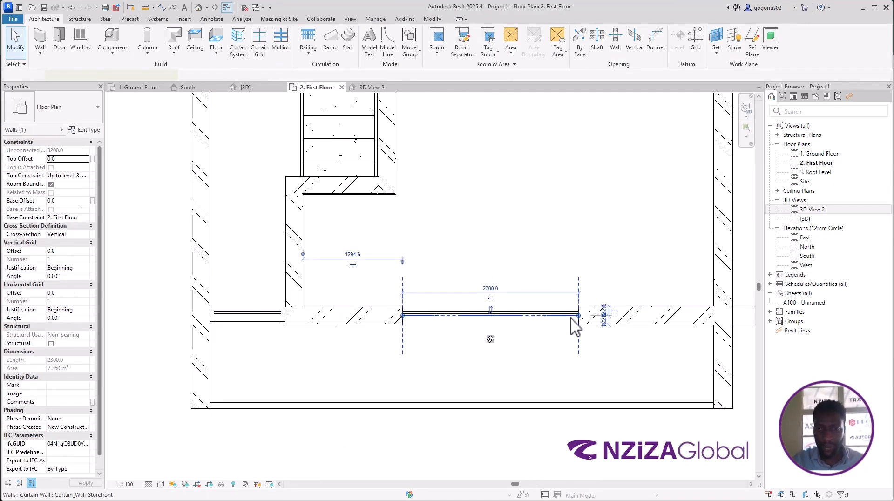
key("Delete")
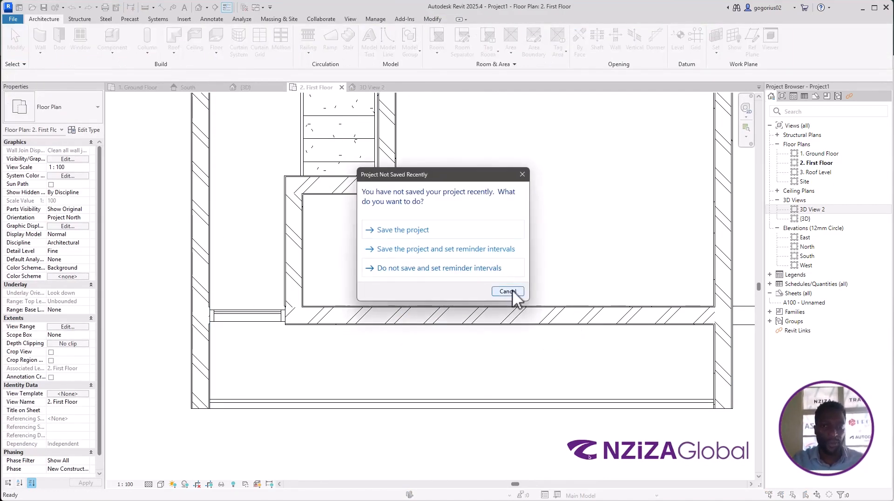
left_click(512, 290)
Step: Draw a 3000 mm Curtain_Wall-Storefront wall along the balcony's back wall from the inner face of the east exterior wall, and open the 3D view
key("w")
key("a")
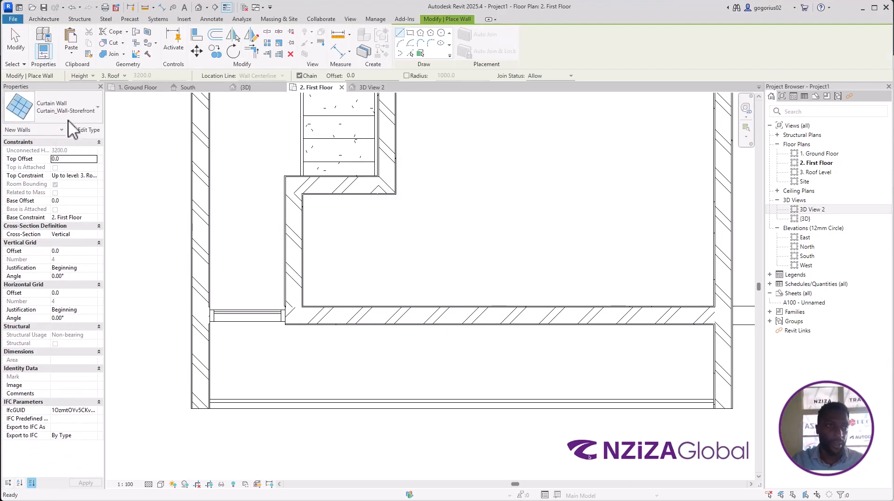
left_click(713, 316)
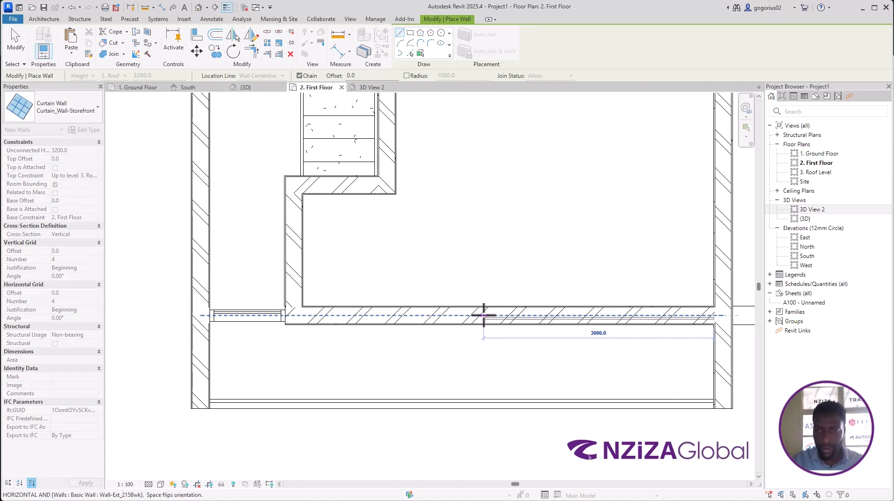
left_click(484, 315)
key("Escape")
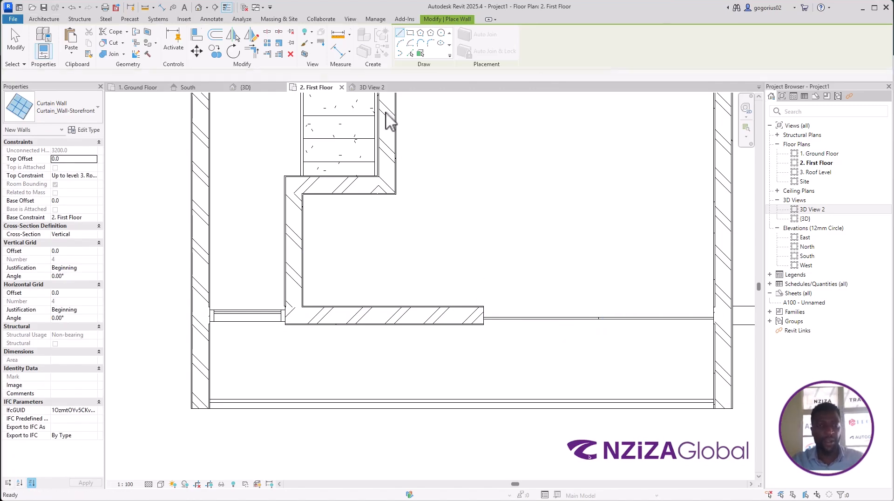
key("Escape")
left_click(246, 88)
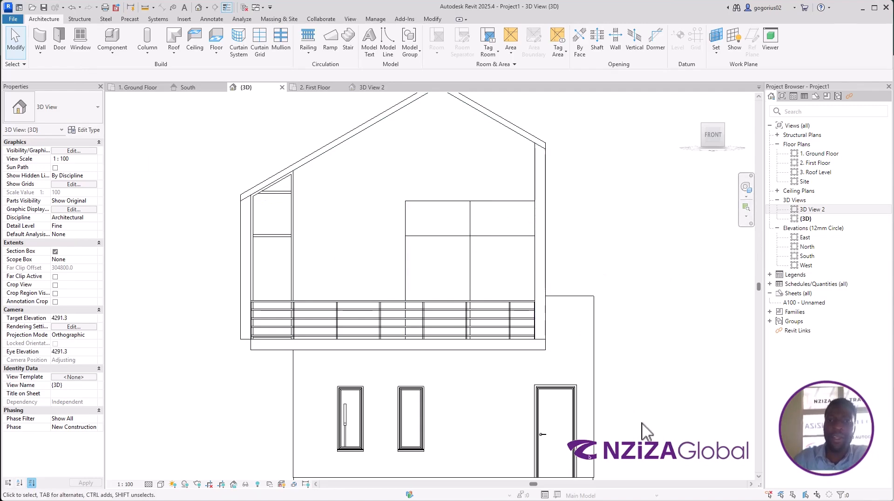
Step: Check the house image in the Curriculum_Introduction_To_Revit_Architecture PDF, and return to the Revit model
key("super")
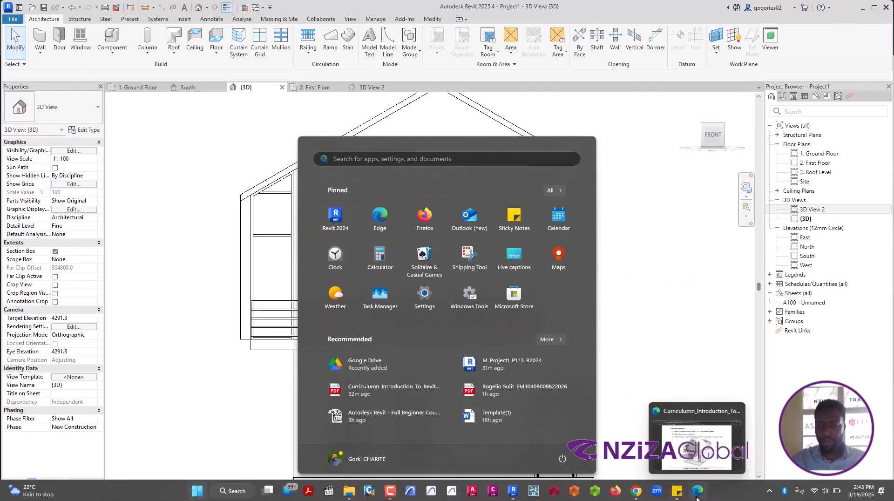
left_click(696, 493)
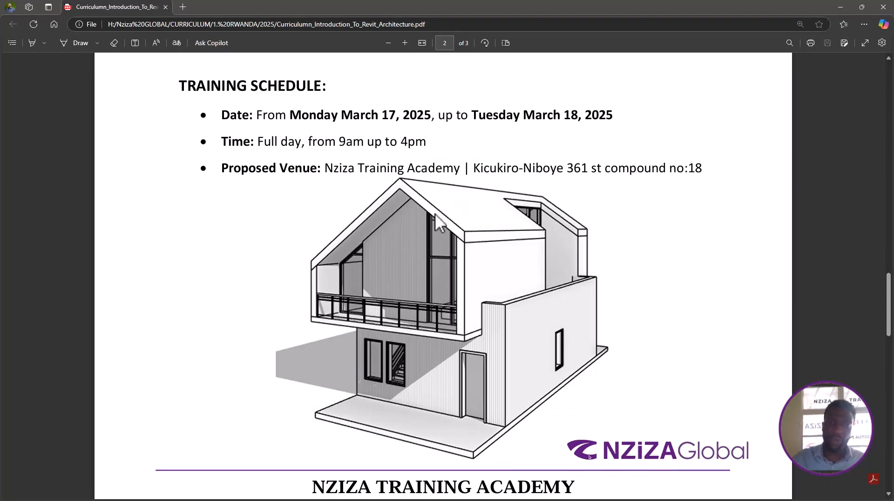
key("super")
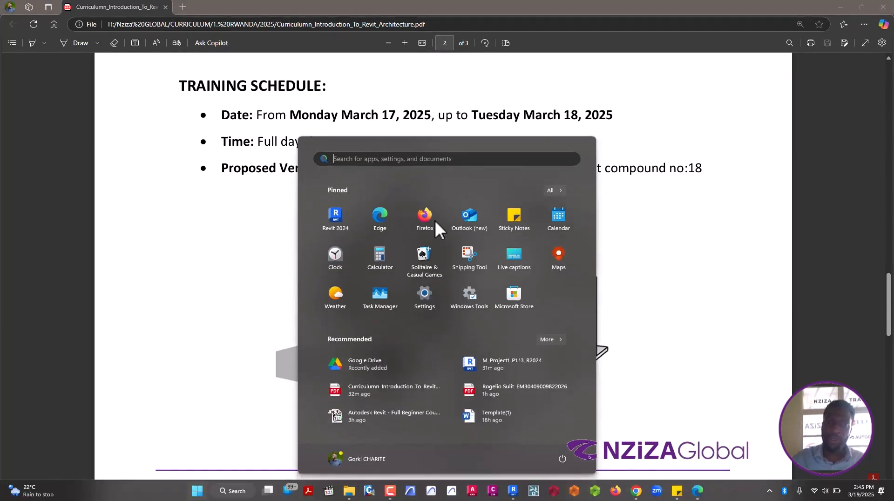
key("super")
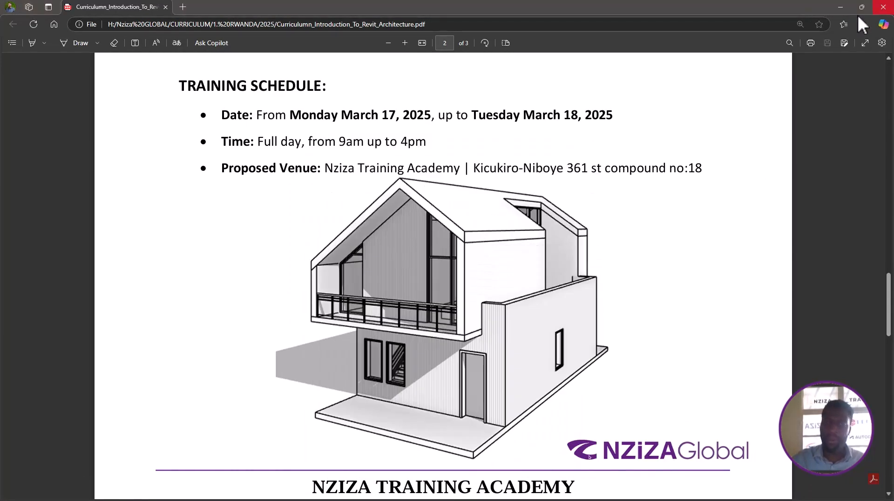
left_click(840, 7)
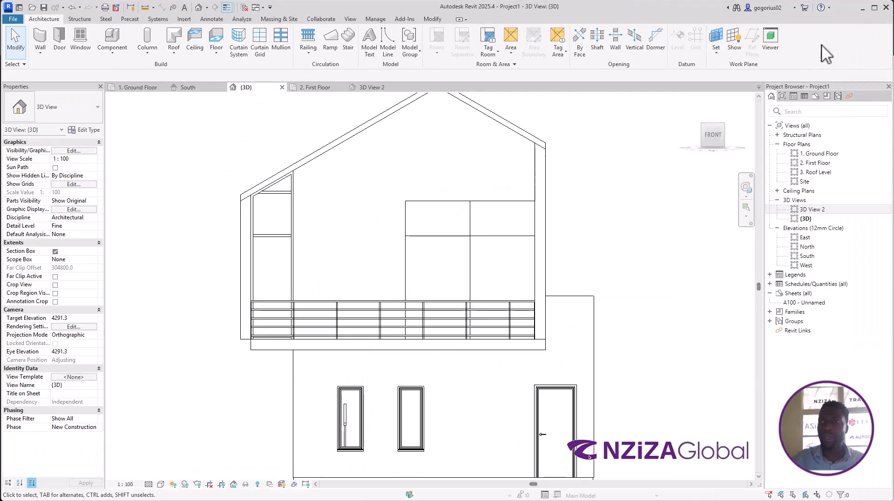
Step: Attach the top of the balcony's new storefront curtain wall to the sloping roof
left_click(477, 215)
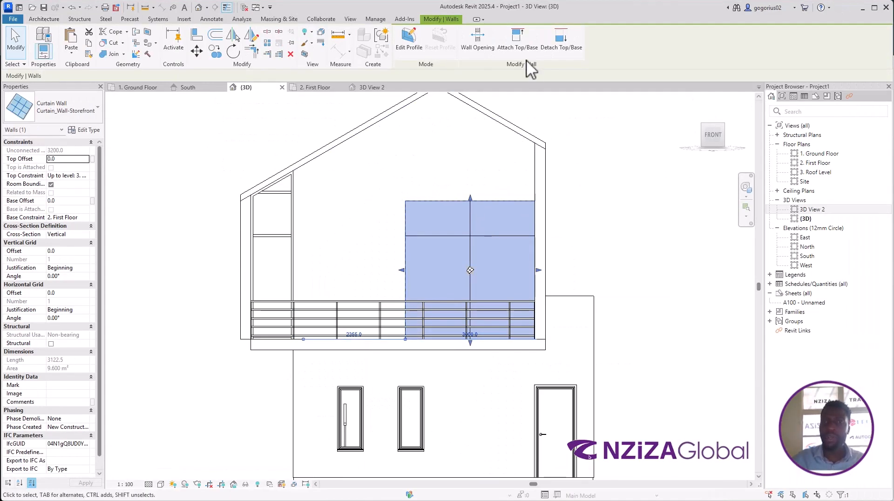
left_click(522, 46)
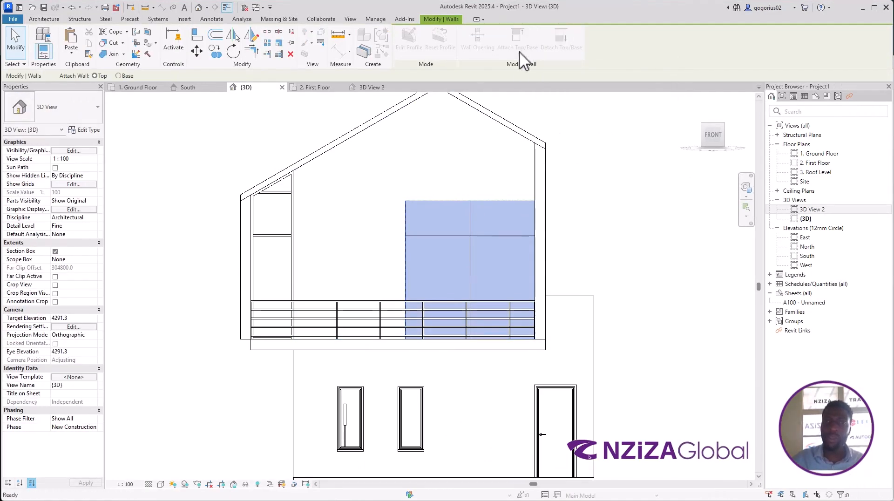
left_click(522, 135)
left_click(632, 259)
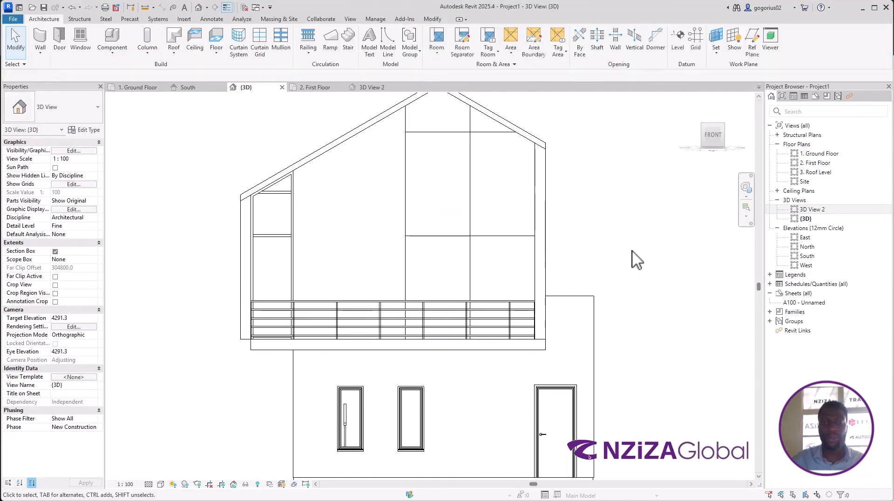
Step: Unpin and delete the vertical grid line in the middle of the balcony's roof-attached curtain wall
scroll(584, 357, "down", 1)
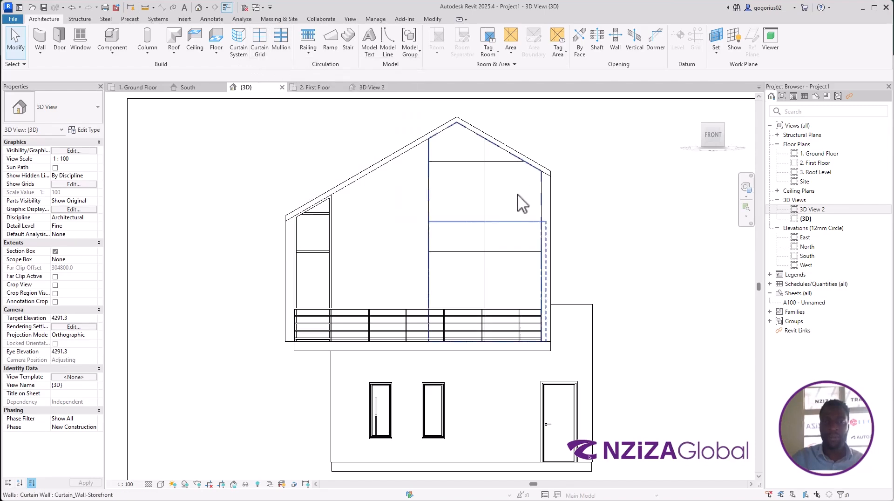
scroll(568, 309, "up", 1)
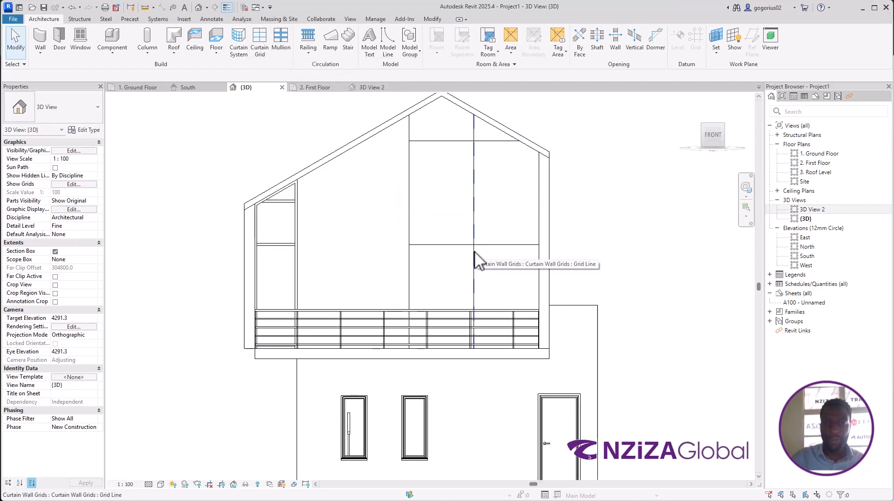
left_click(474, 260)
left_click(603, 254)
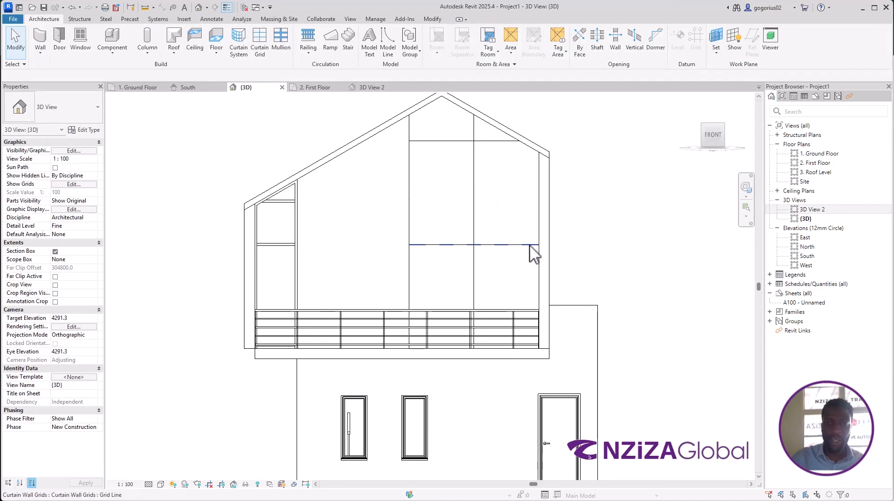
left_click(521, 245)
left_click(607, 244)
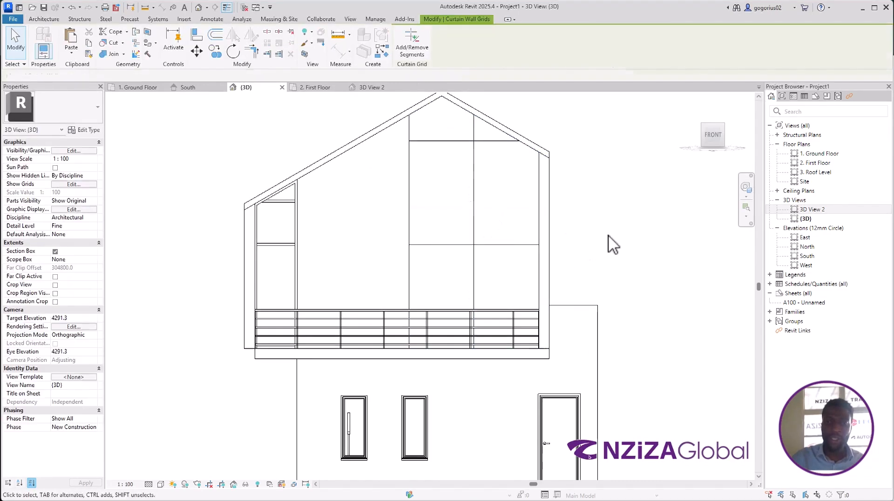
left_click(475, 195)
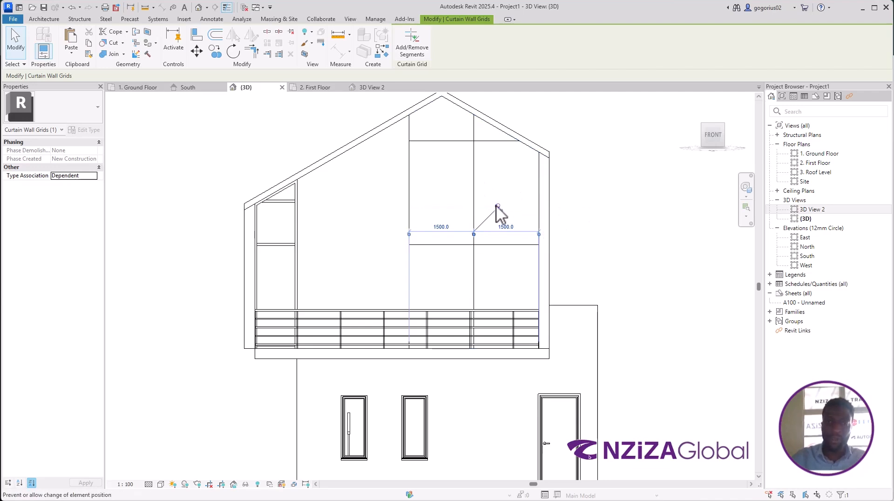
left_click(572, 222)
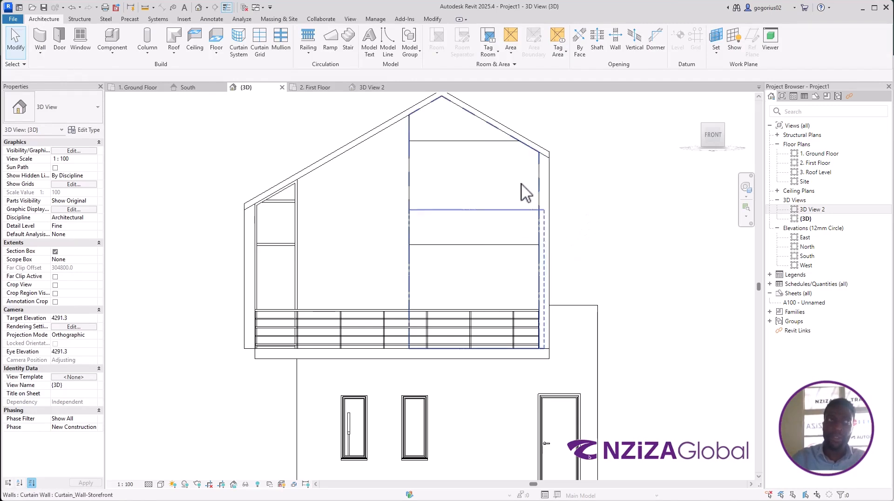
Step: Unpin the curtain wall's upper horizontal grid line so its type association is Independent
scroll(466, 126, "up", 2)
left_click(459, 147)
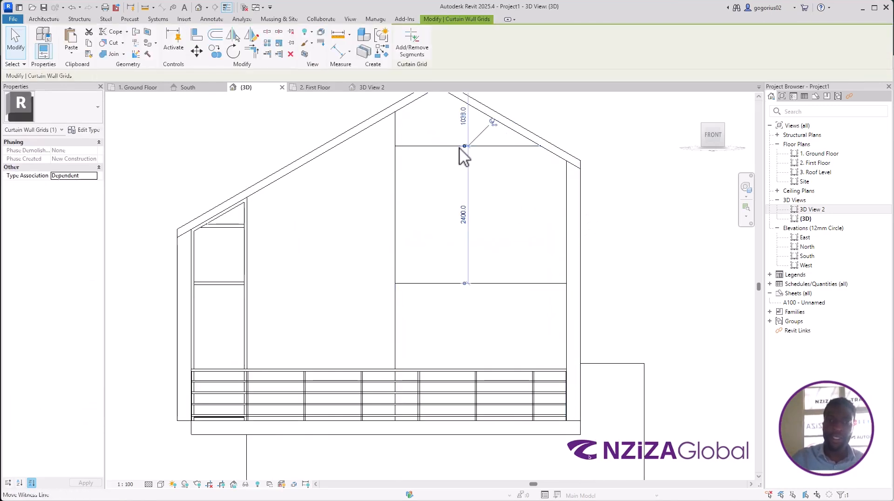
scroll(465, 223, "down", 1)
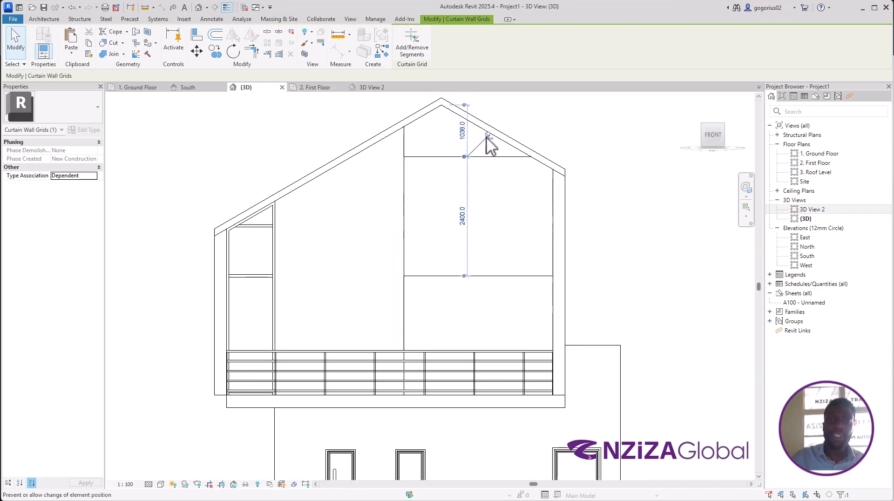
scroll(488, 139, "up", 1)
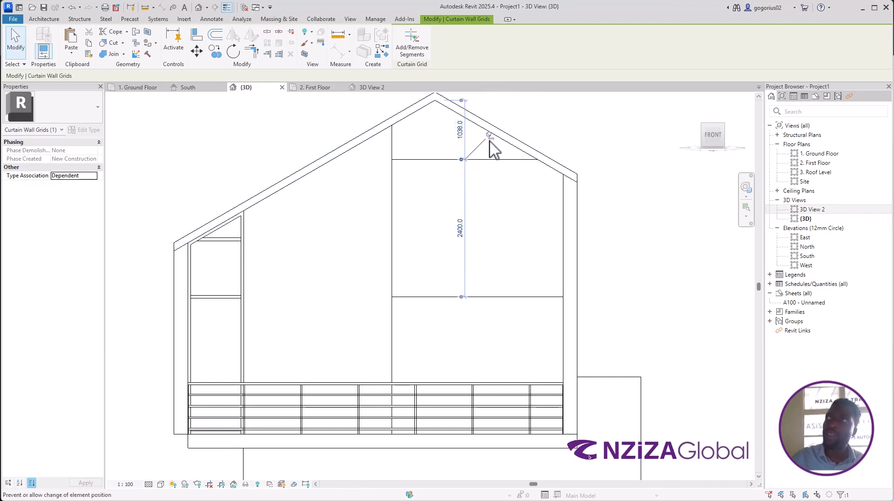
left_click(489, 135)
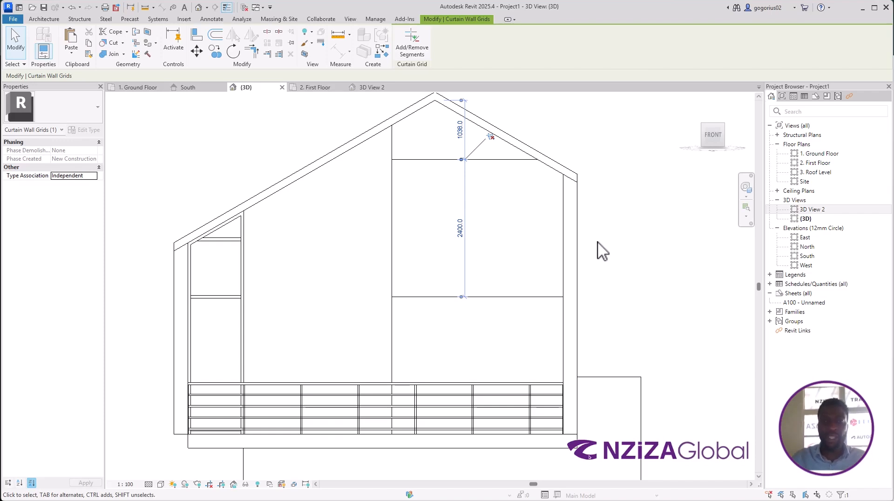
left_click(542, 142)
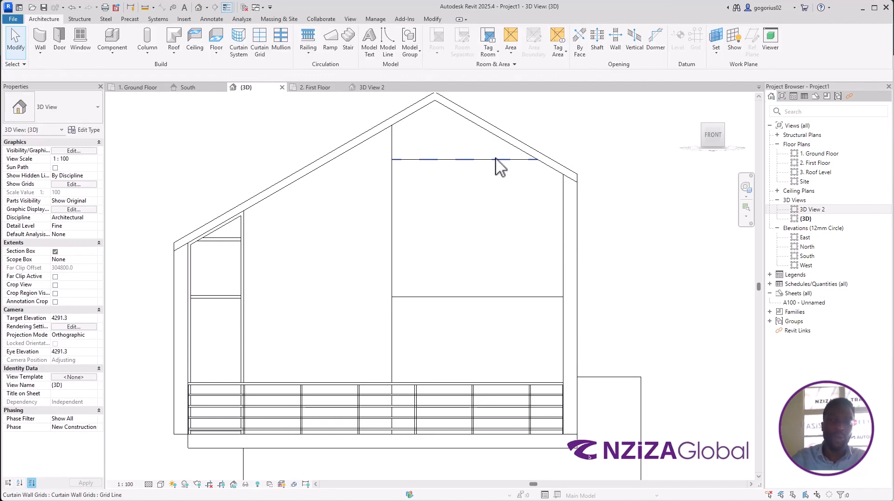
left_click(498, 159)
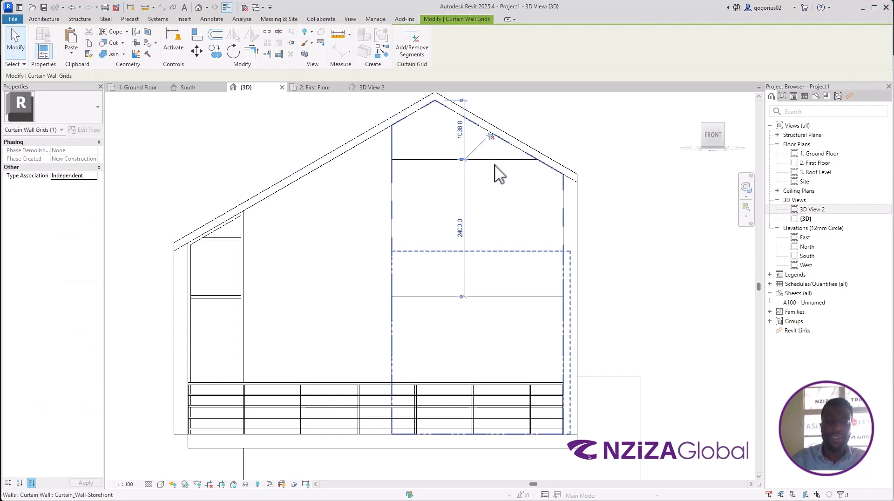
left_click(530, 141)
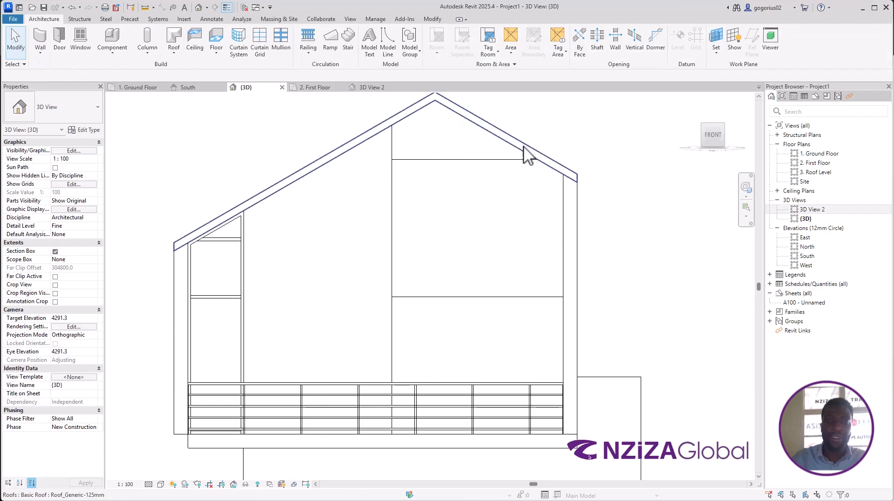
Step: Unpin the curtain wall's lower horizontal grid line as well, making it Independent
left_click(485, 298)
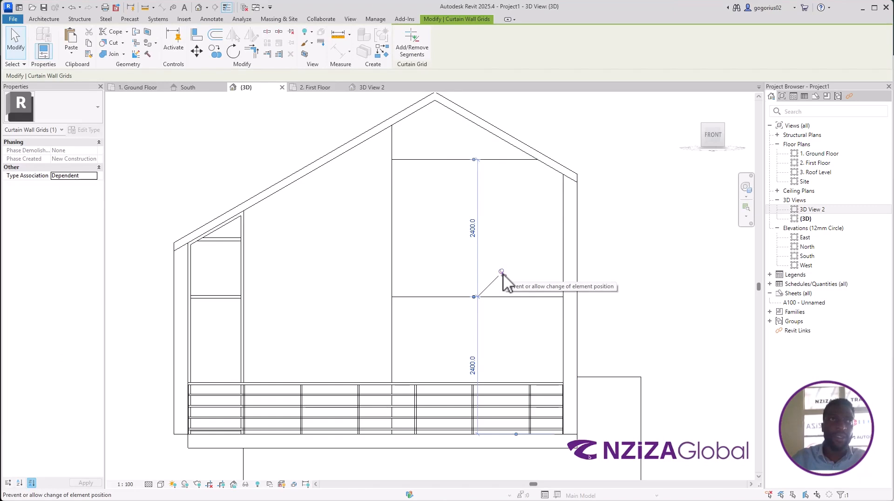
left_click(619, 295)
left_click(538, 297)
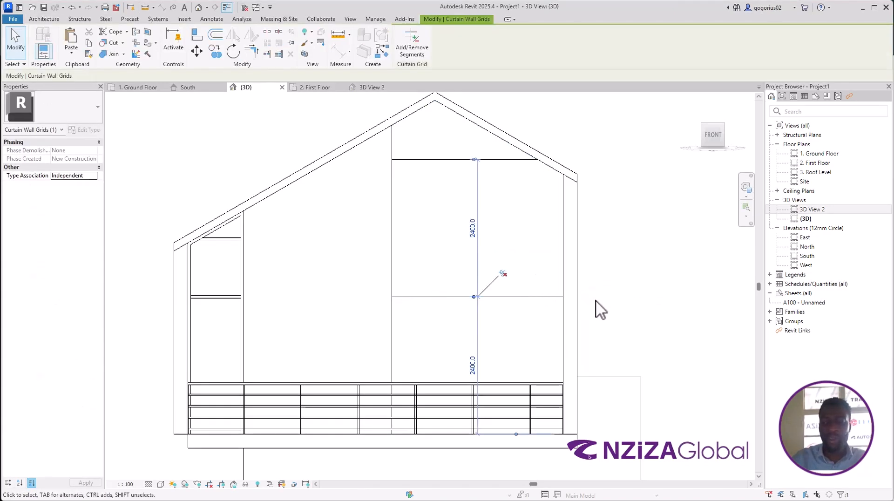
left_click(604, 289)
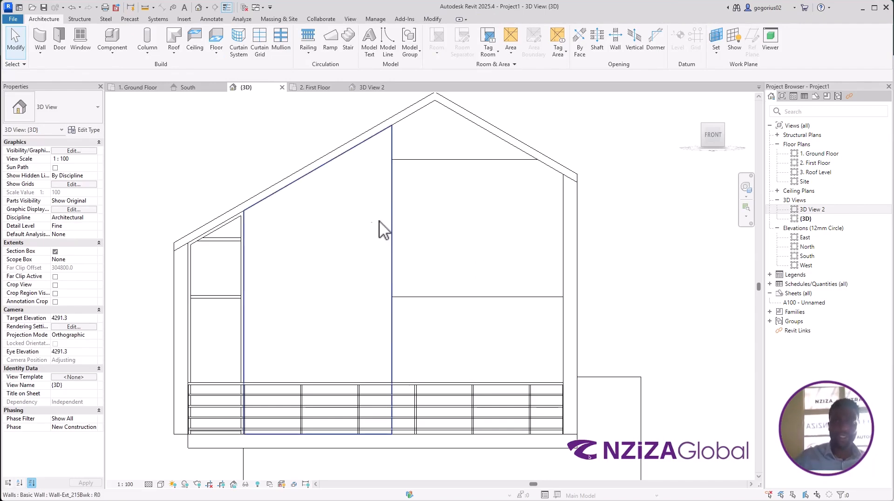
Step: Add a vertical curtain grid line through all segments at the panel midpoint, 1500 mm from each side
left_click(260, 44)
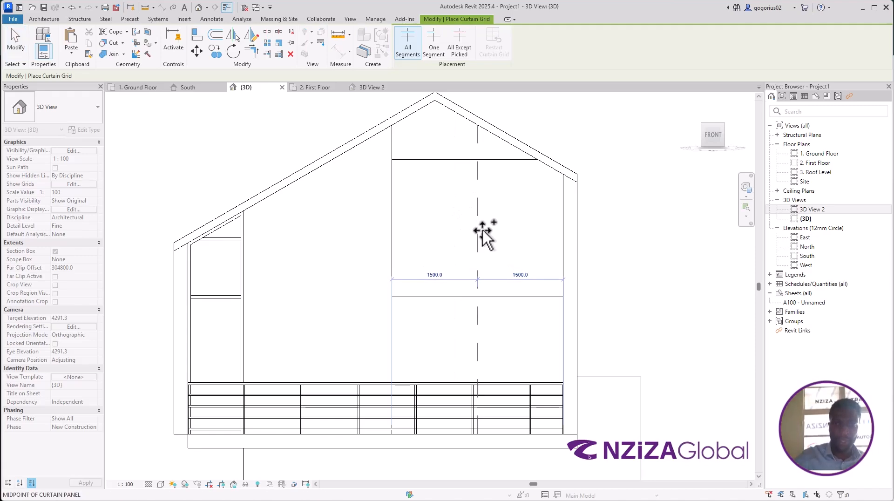
left_click(470, 247)
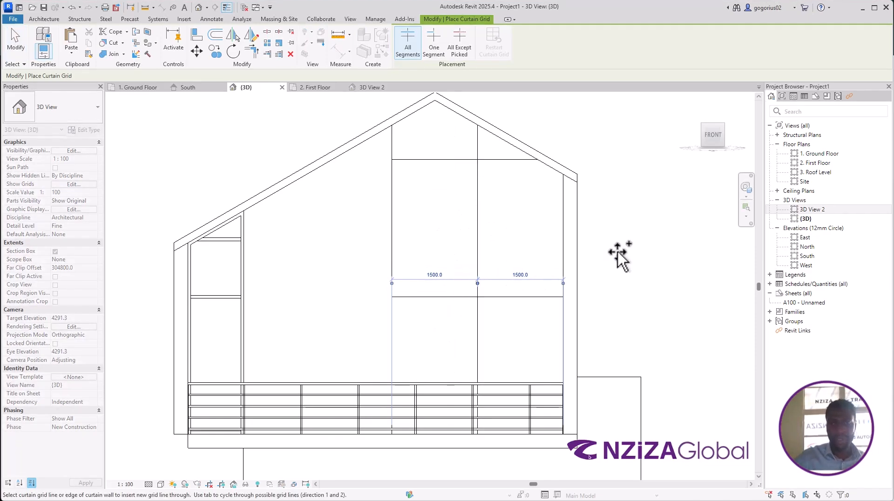
key("Escape")
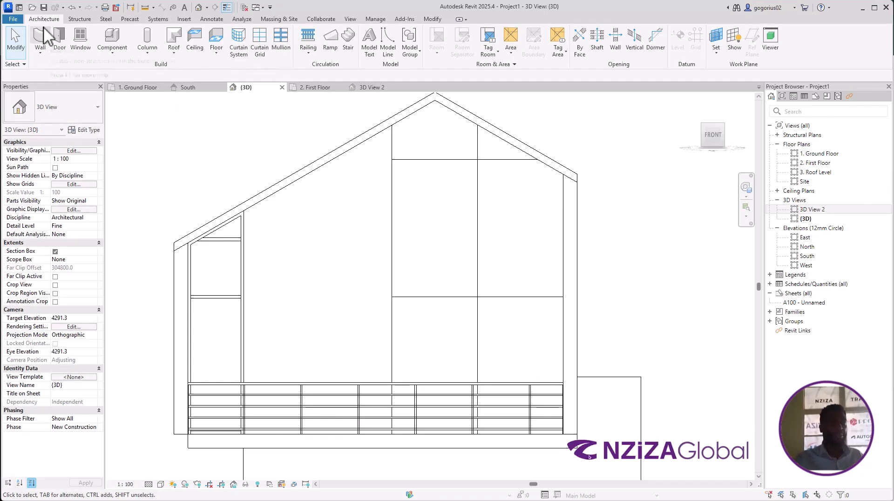
Step: Place Rectangular Mullion 50x150mm on all grid lines of the roof-attached curtain wall
left_click(281, 42)
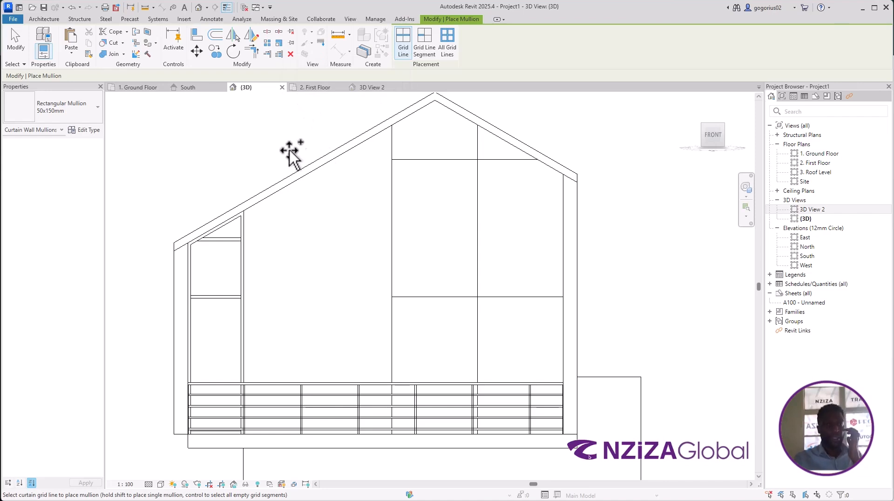
left_click(97, 117)
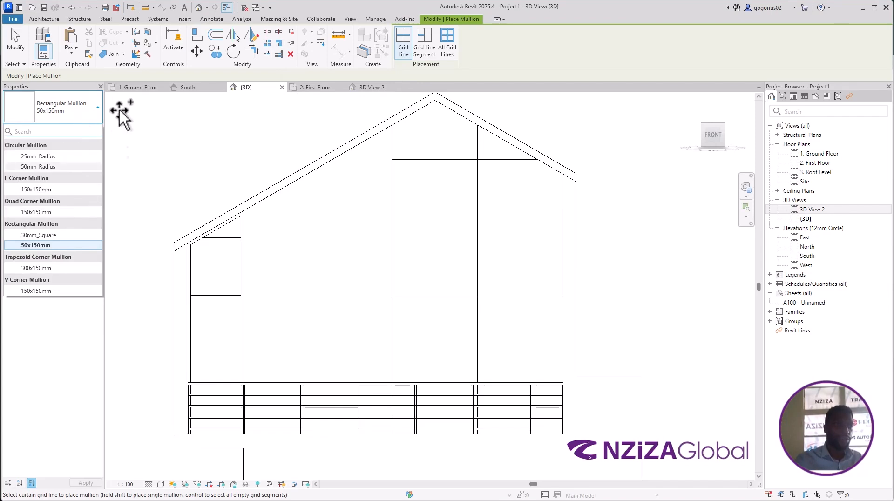
left_click(48, 246)
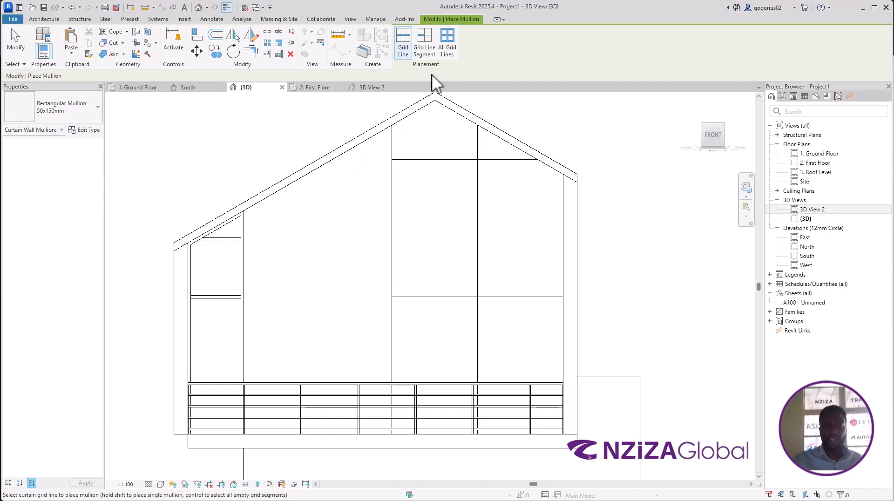
left_click(455, 38)
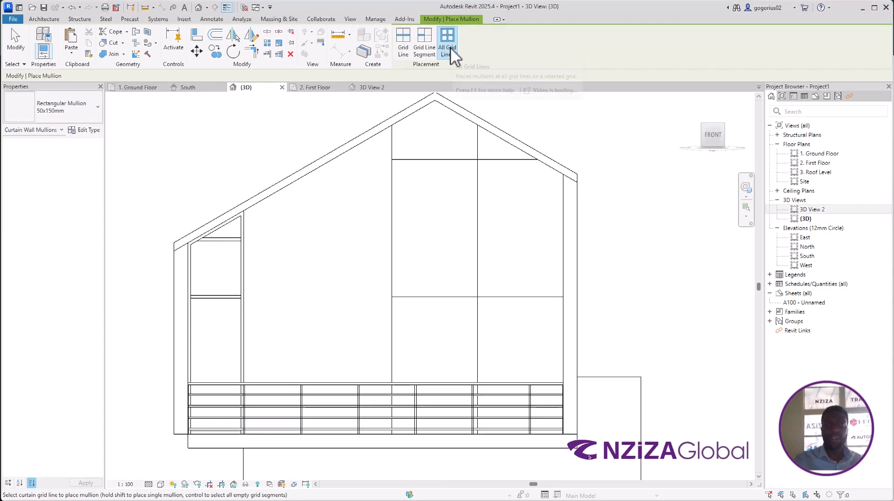
left_click(393, 181)
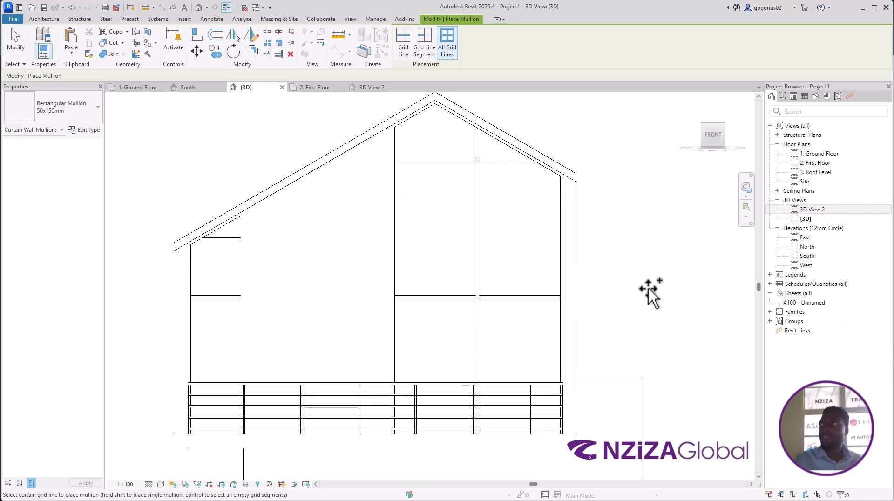
Step: Examine the new mullions from an oblique 3D angle and in the 2. First Floor plan
middle_click_drag(652, 296, 564, 297, "shift")
scroll(469, 295, "up", 6)
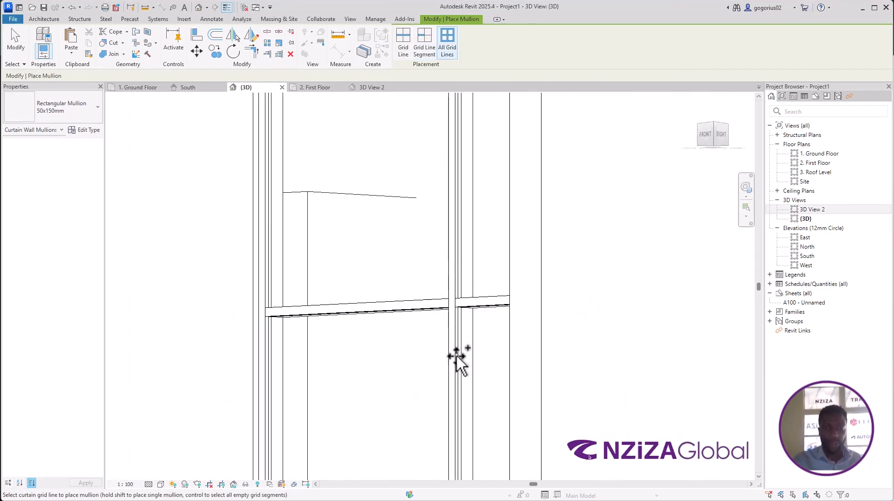
scroll(484, 318, "down", 5)
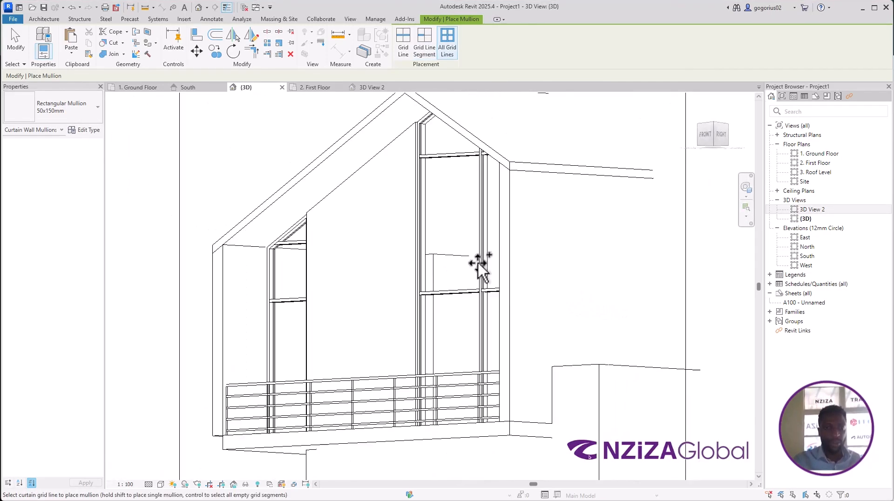
left_click(316, 88)
scroll(259, 339, "down", 3)
scroll(516, 338, "up", 4)
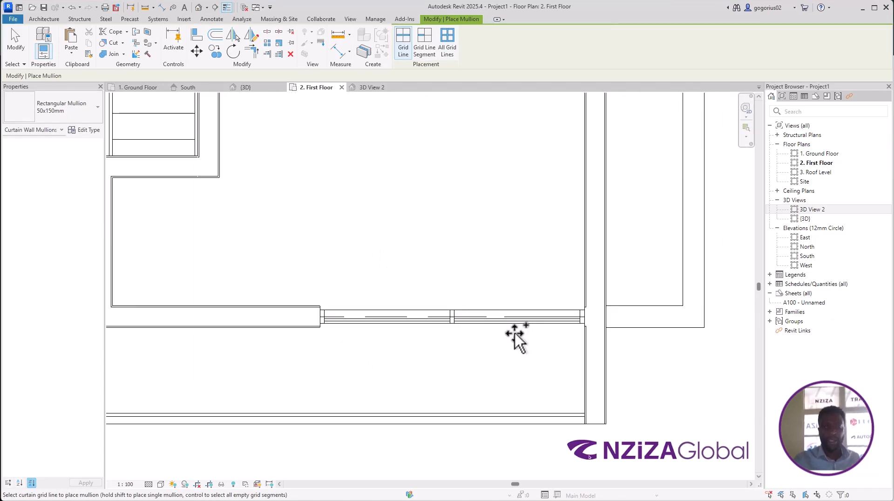
Step: Return to the {3D} front view, end mullion placement, and examine the lower panels of the tall storefront curtain wall
key("ctrl+Tab")
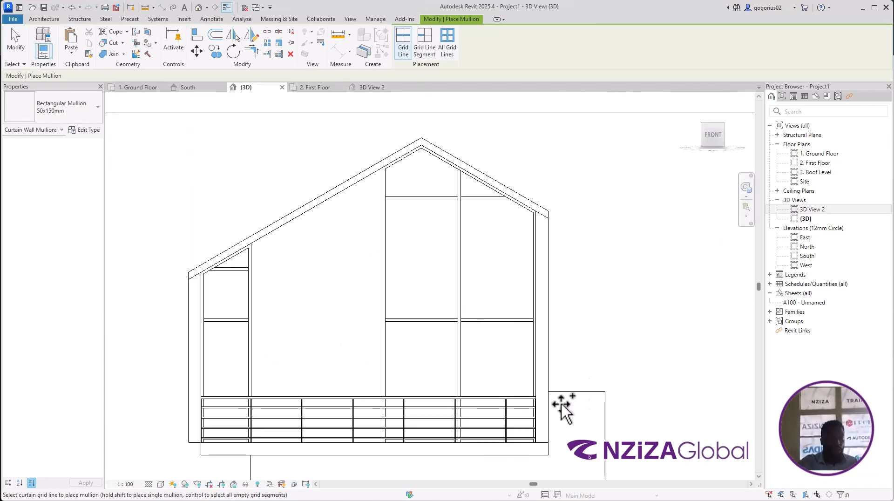
key("ctrl")
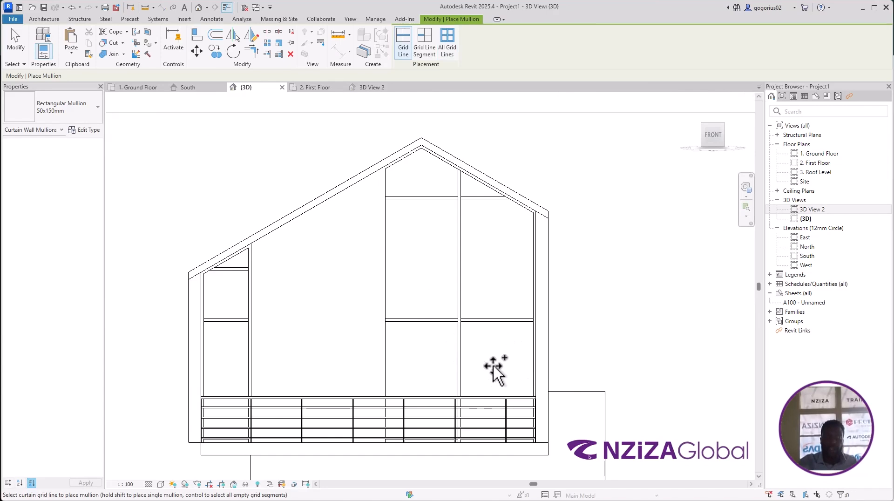
key("ctrl")
key("ctrl")
key("ctrl")
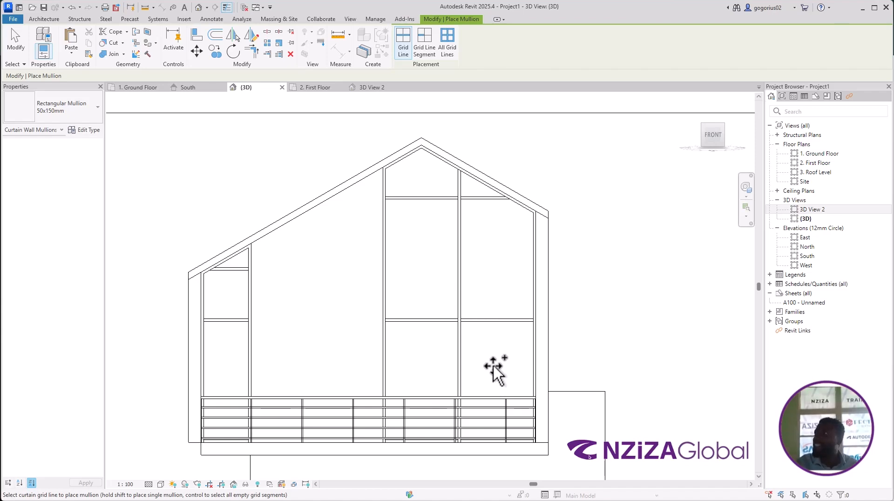
key("Escape")
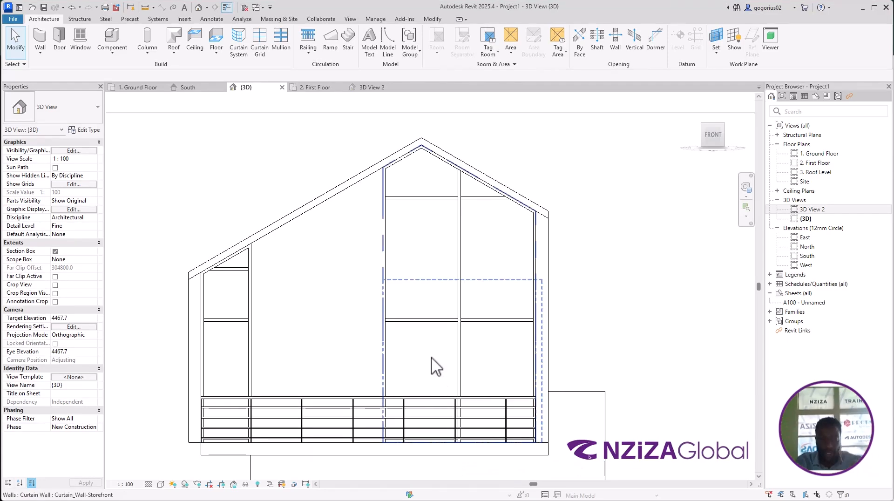
scroll(528, 464, "up", 1)
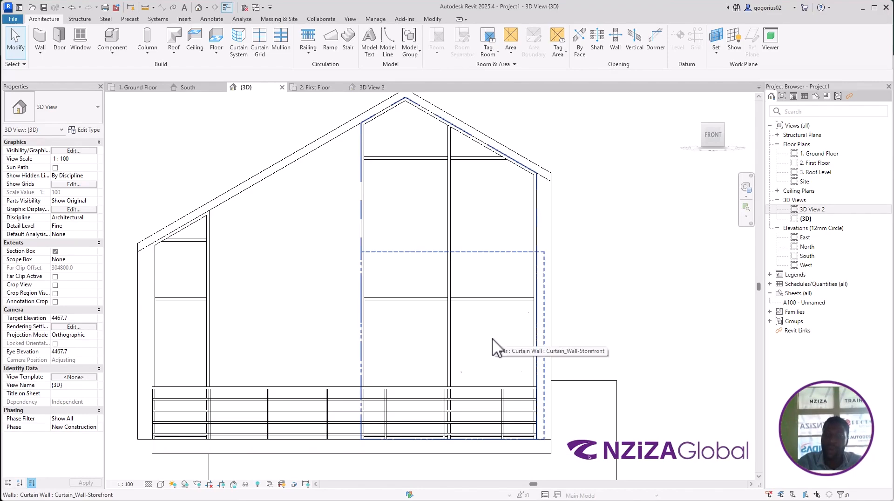
key("ctrl")
key("ctrl")
key("ctrl")
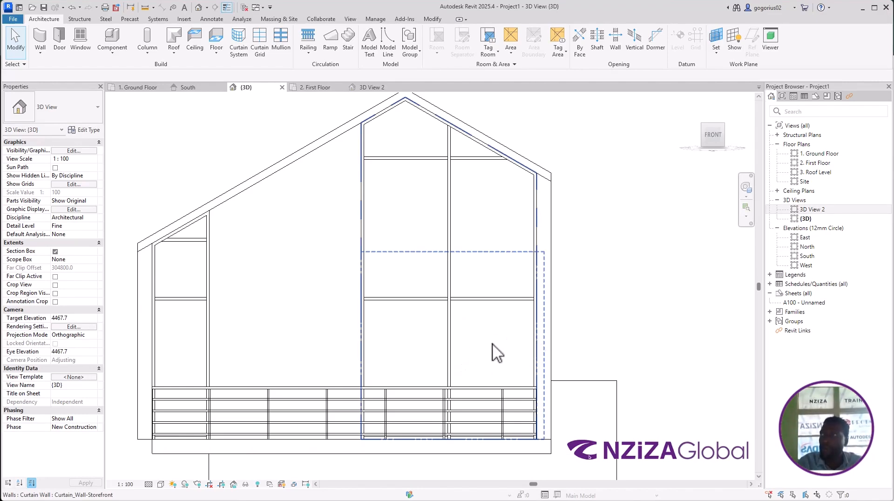
scroll(521, 381, "up", 2)
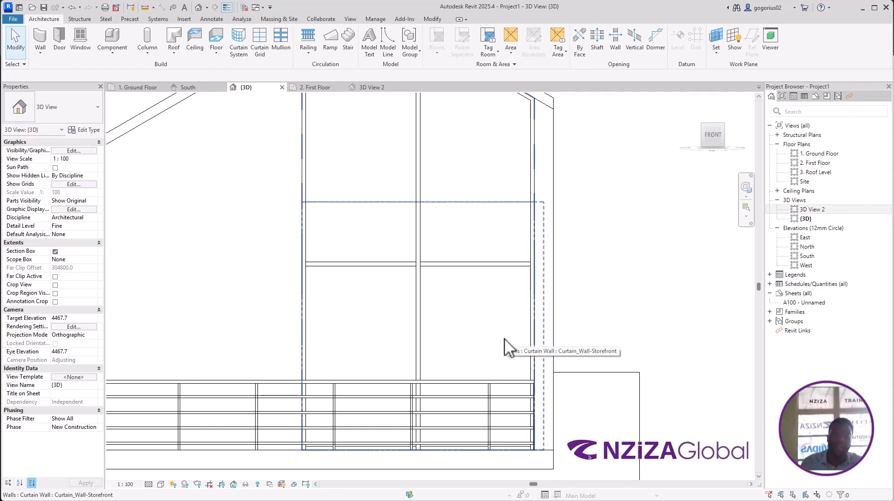
Step: Select the lower-right glazed system panel of the tall storefront curtain wall and check which types are available for it
key("Tab")
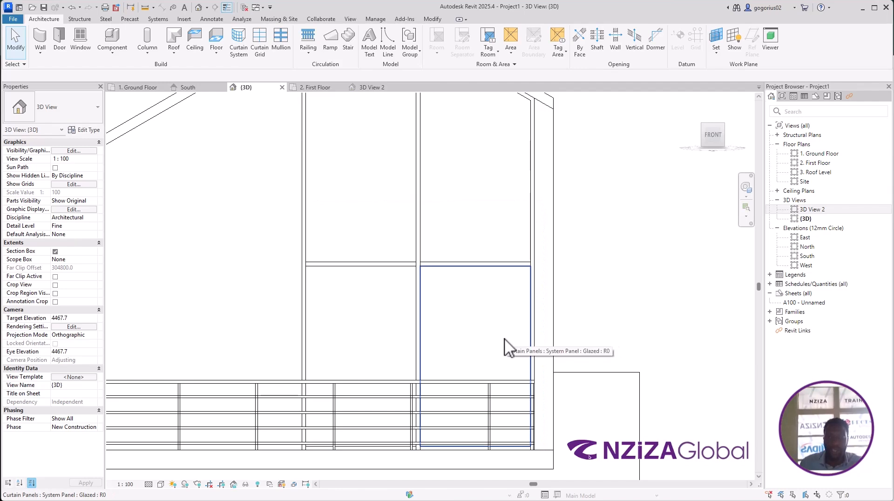
key("Tab")
key("Tab")
key("Tab")
key("Tab")
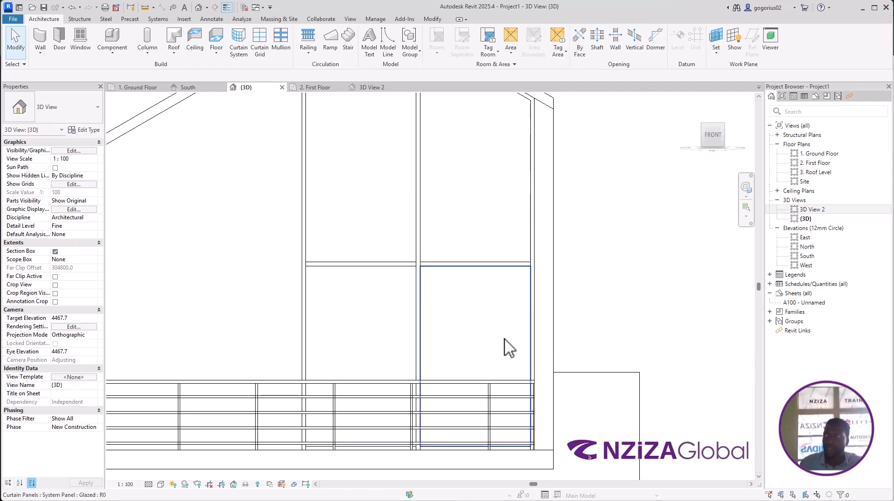
key("Tab")
key("Tab")
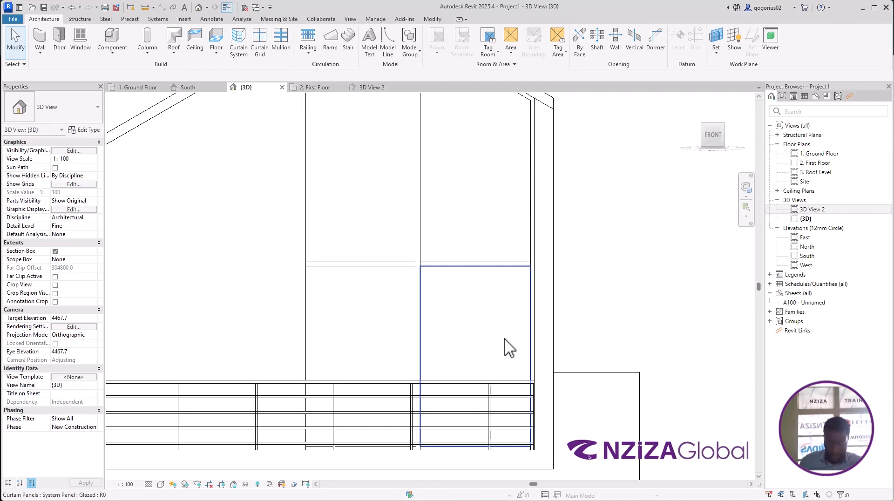
key("Tab")
key("Tab")
key("Tab")
key("Tab")
key("Tab")
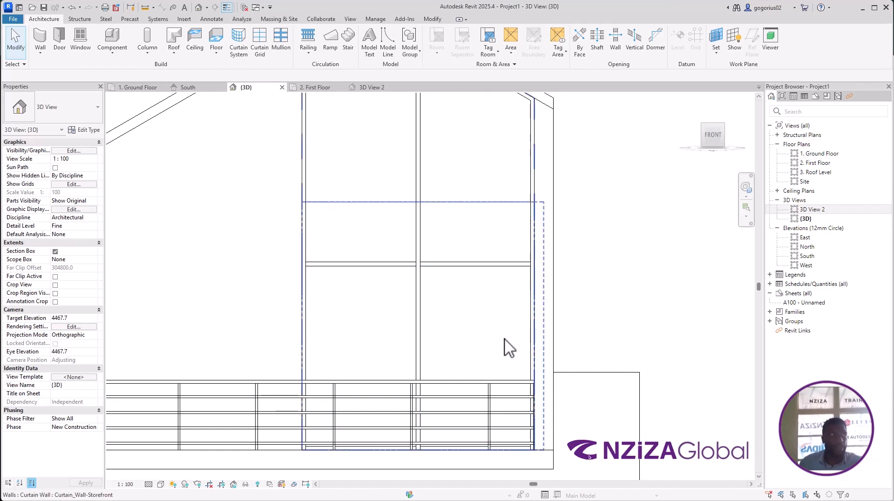
key("Tab")
key("Tab")
key("Tab")
key("Tab")
key("Tab")
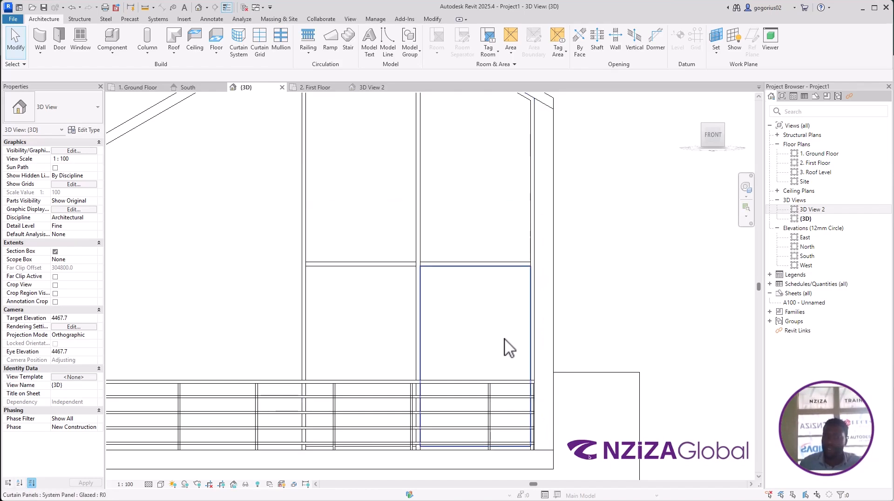
key("Tab")
key("Tab")
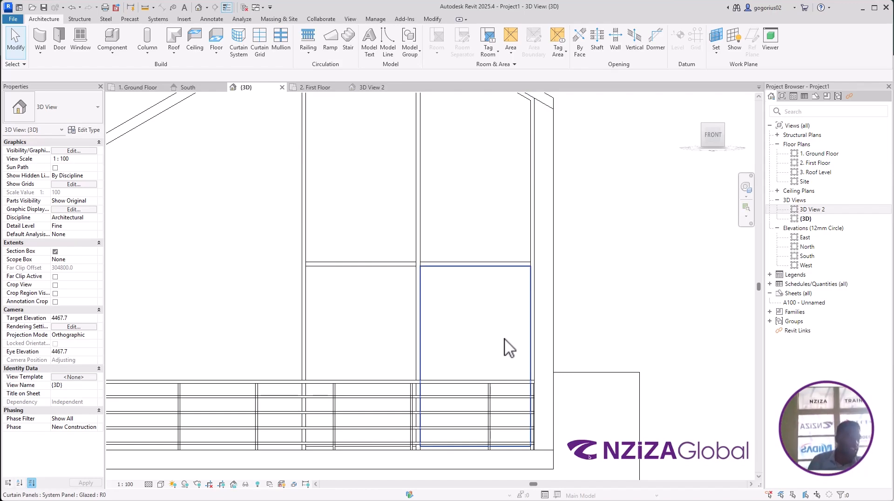
left_click(504, 339)
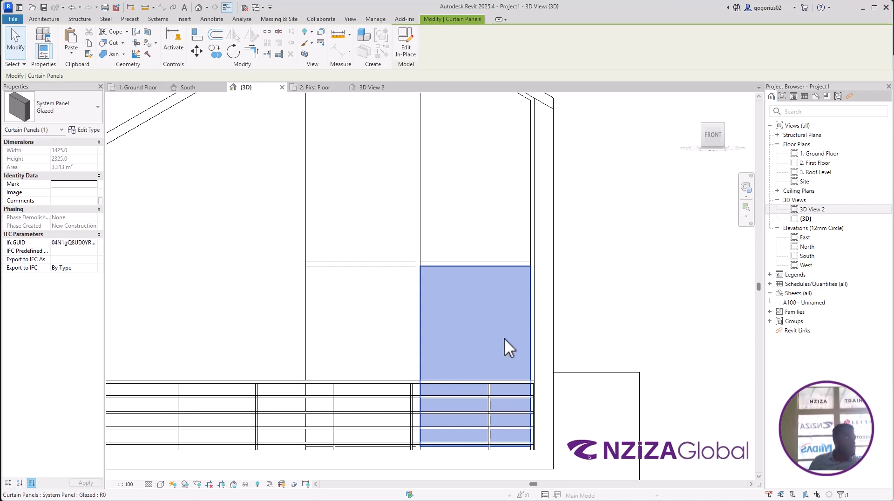
left_click(86, 114)
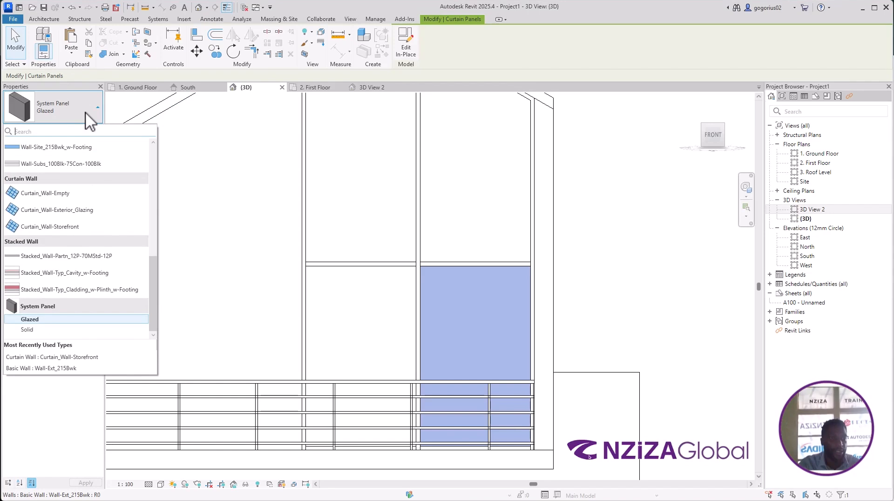
left_click(572, 255)
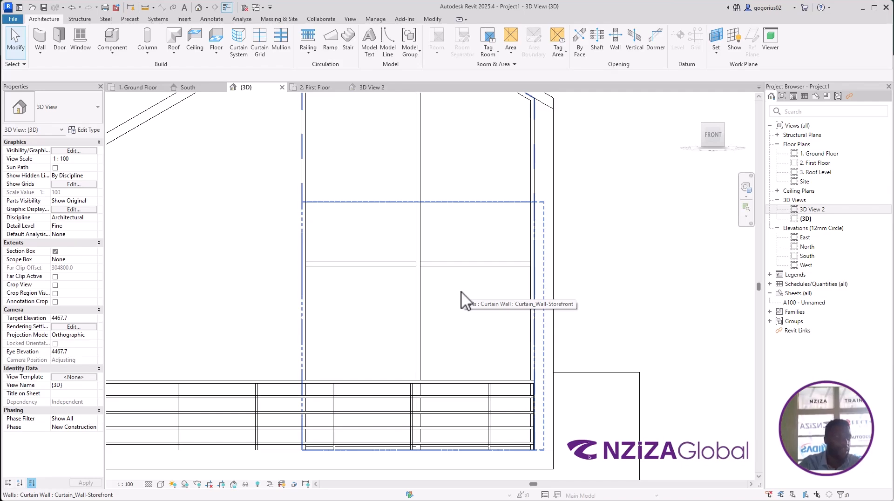
key("Tab")
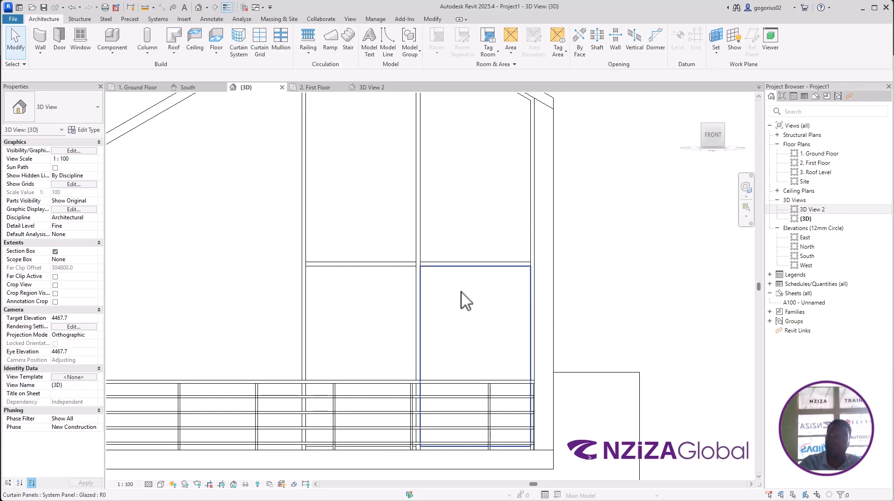
left_click(460, 291)
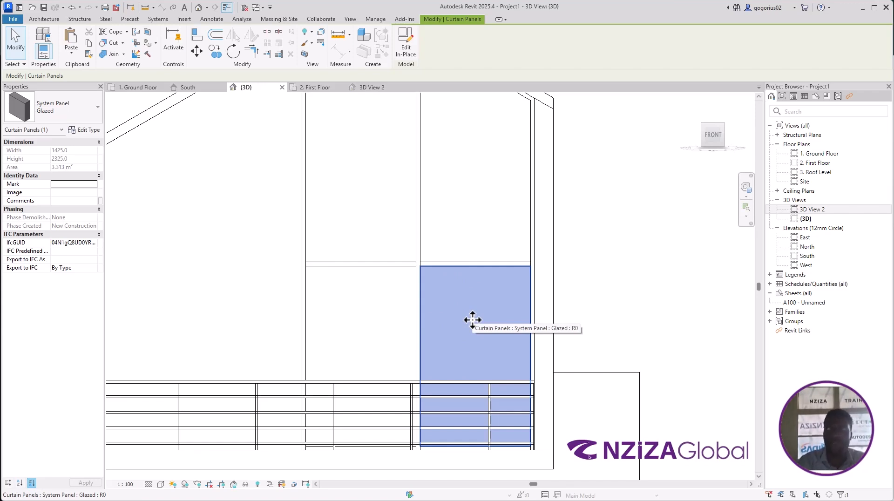
left_click(647, 291)
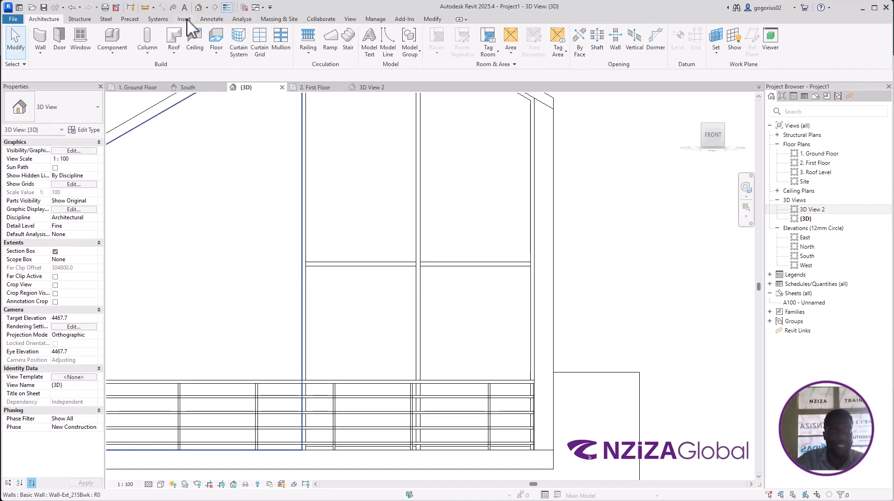
Step: Start loading a family and browse to the Curtain Wall Panels folder in the UK library
key("ctrl")
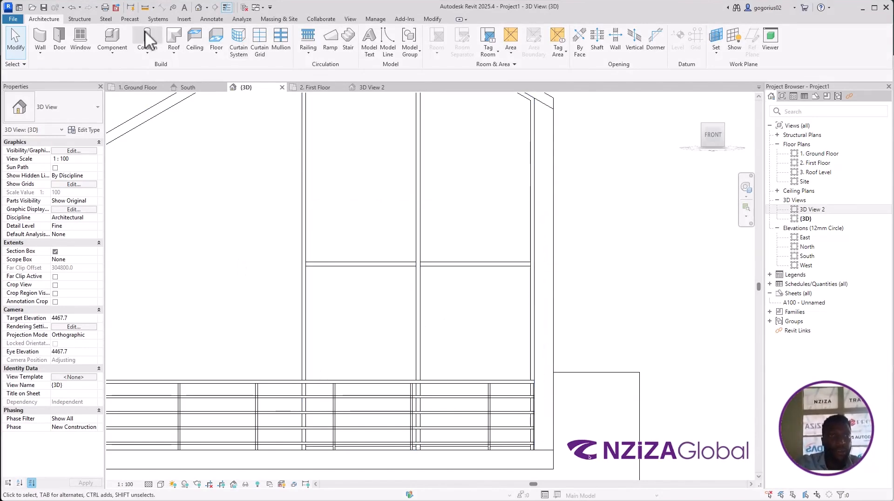
left_click(185, 19)
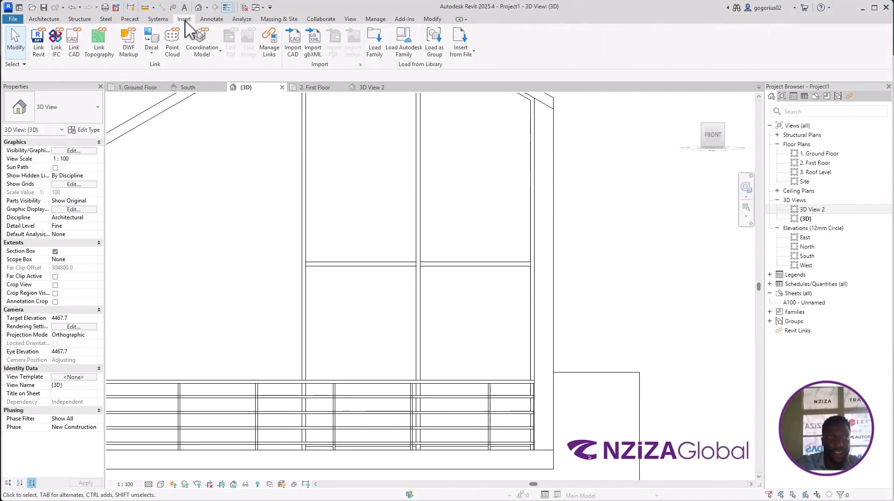
left_click(373, 48)
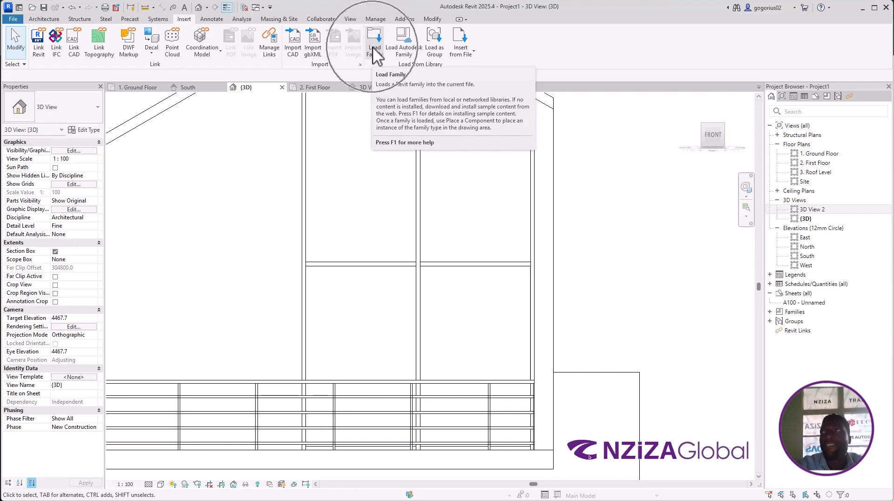
key("ctrl")
key("ctrl")
key("ctrl")
key("ctrl")
key("ctrl")
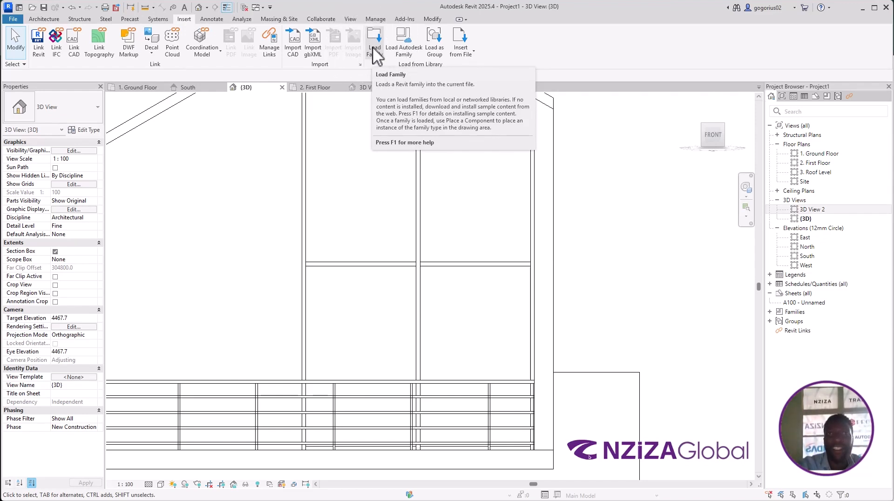
key("ctrl")
key("ctrl")
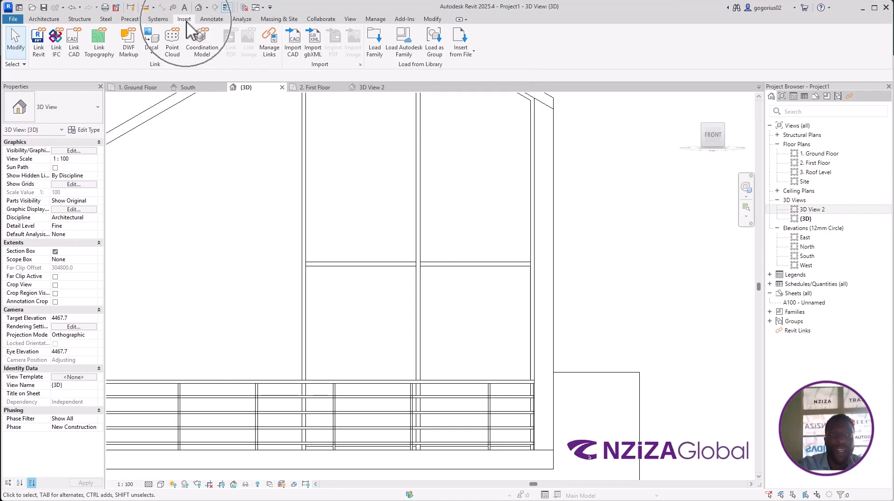
key("ctrl")
key("ctrl")
key("ctrl")
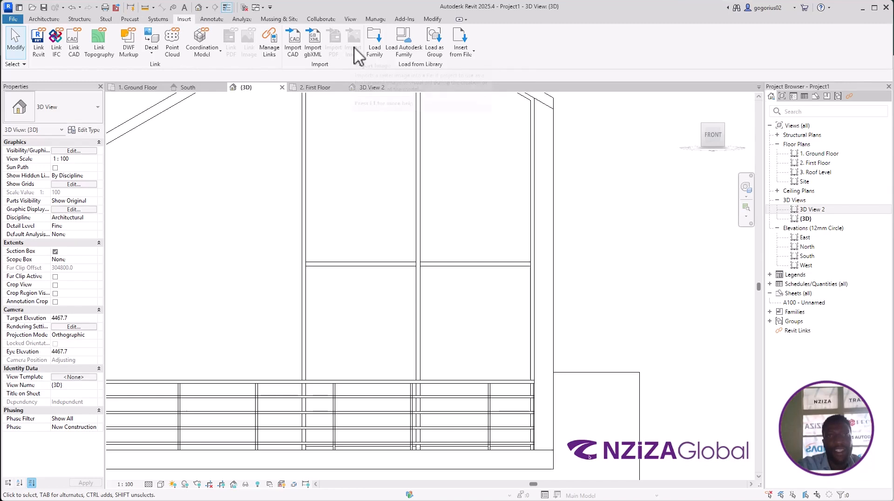
key("ctrl")
key("ctrl")
key("ctrl")
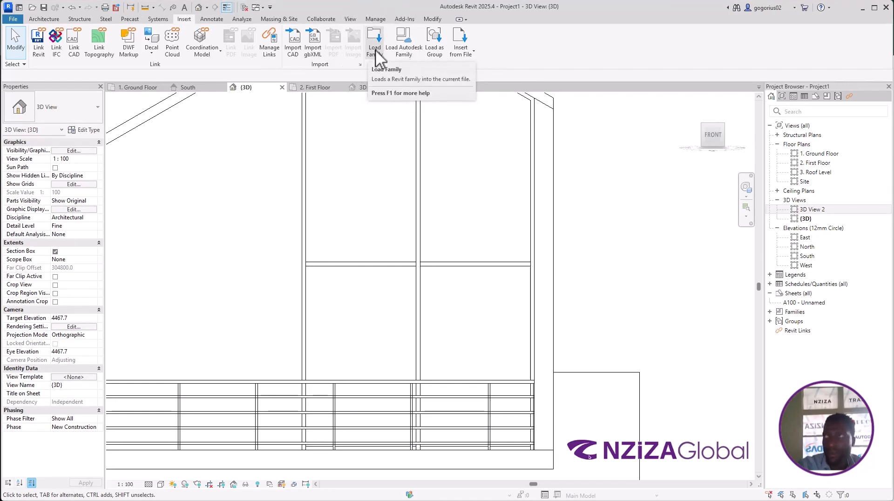
left_click(375, 49)
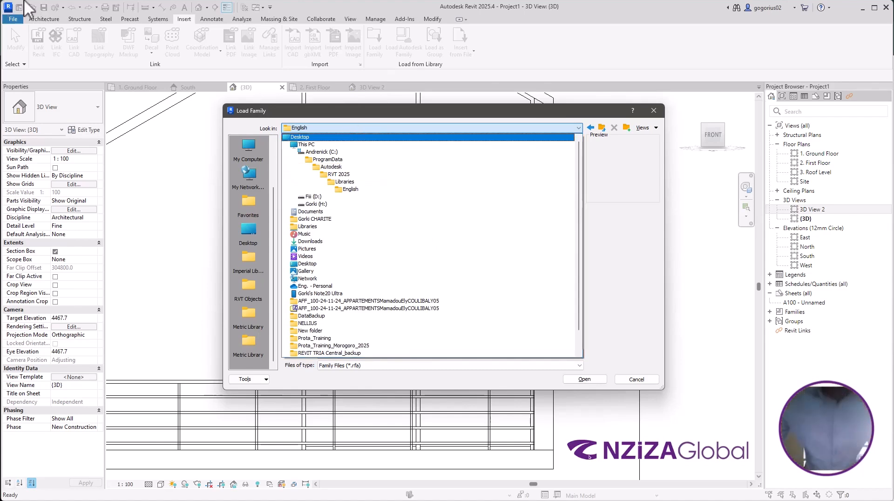
left_click(626, 261)
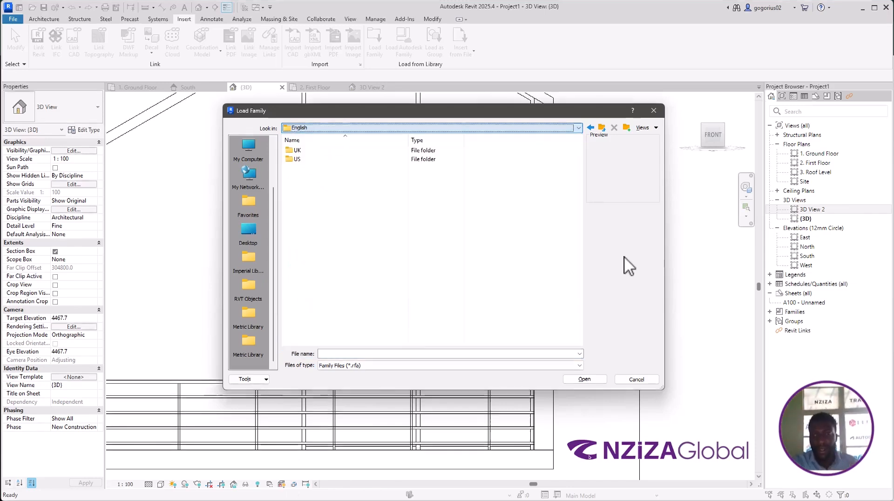
double_click(307, 150)
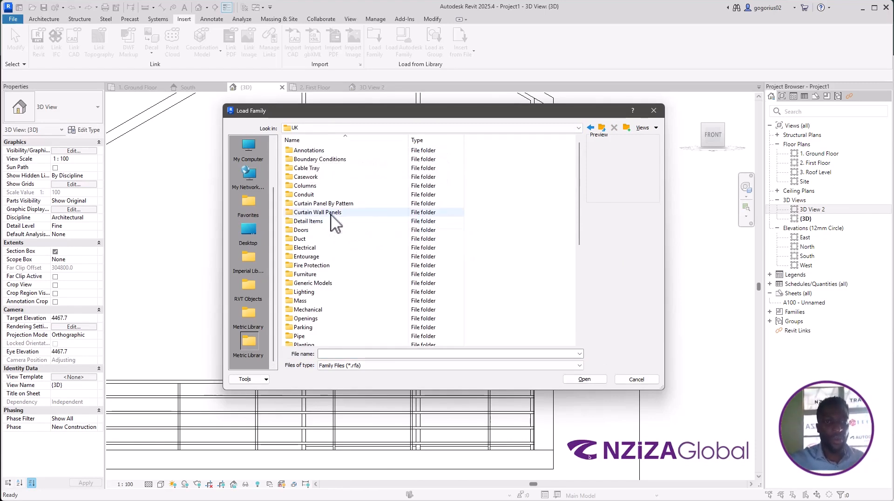
double_click(331, 214)
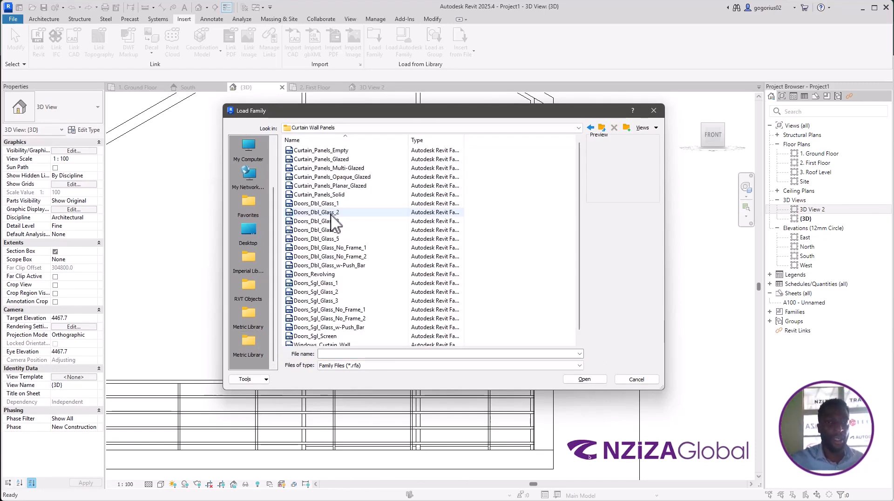
Step: Preview the curtain panel families from Curtain_Panels_Empty to Curtain_Panels_Solid
left_click(334, 150)
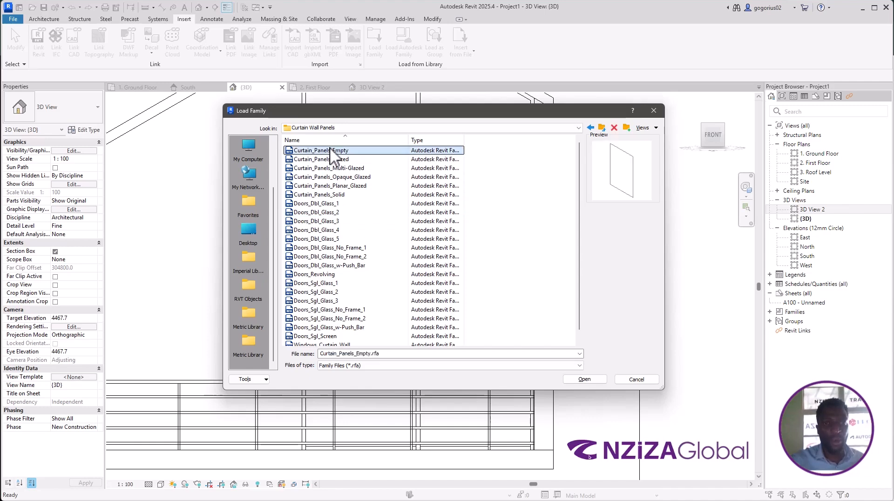
key("Down")
key("Down")
key("Down")
key("Down")
key("Down")
key("Down")
key("Down")
key("Down")
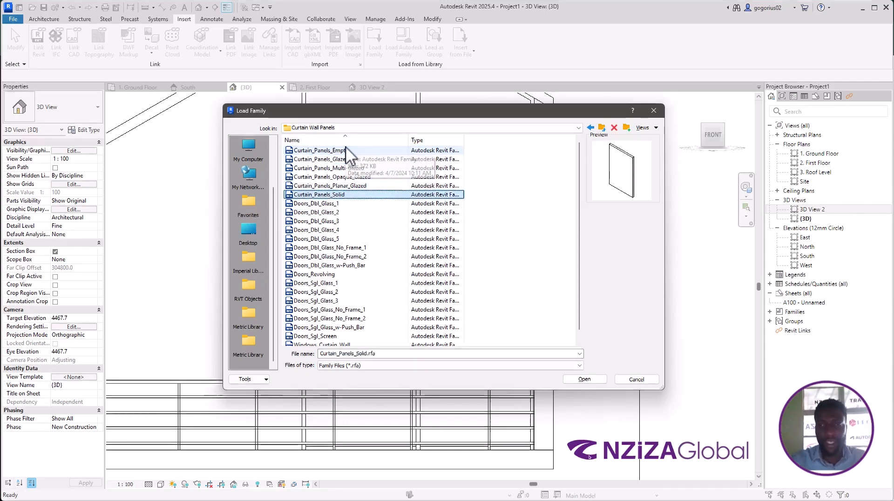
Step: Preview the double glass door curtain panel families from Doors_Dbl_Glass_1 to Doors_Dbl_Glass_w-Push_Bar
left_click(337, 205)
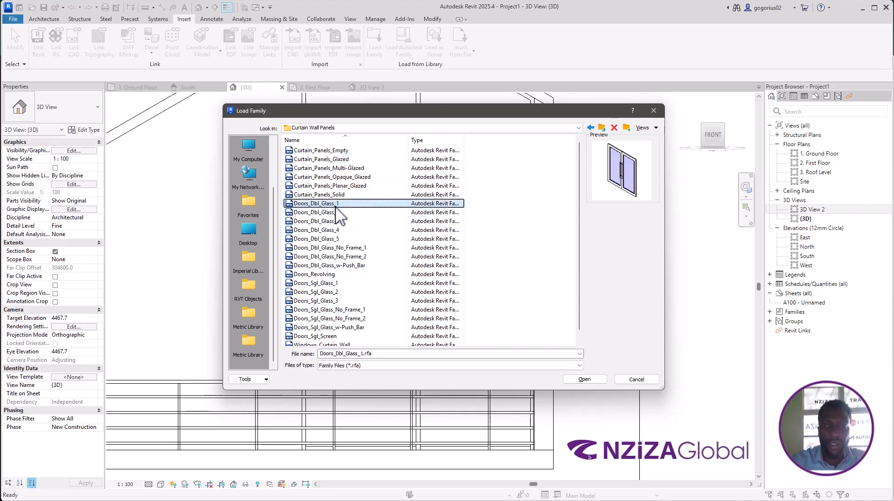
left_click(336, 212)
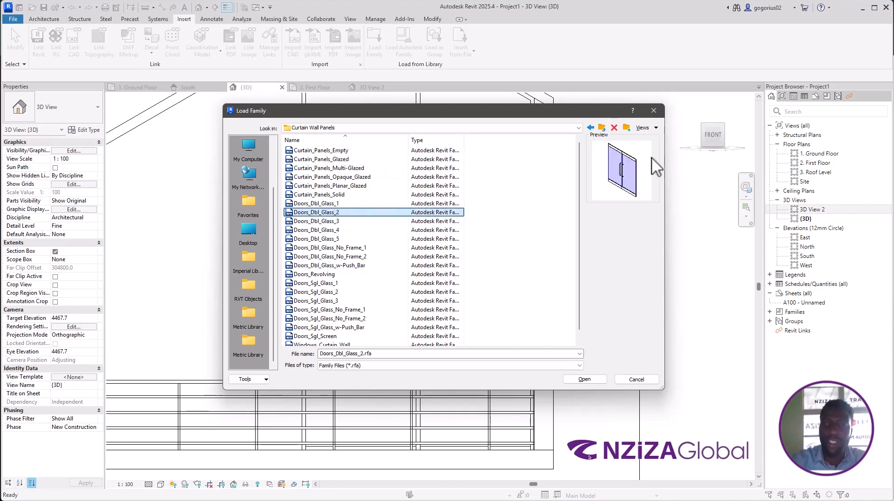
key("Down")
key("Down")
key("Down")
key("Down")
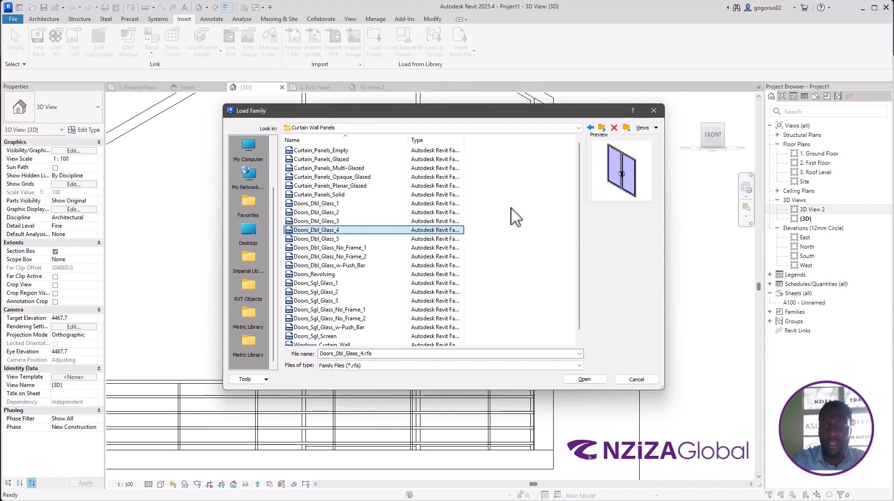
key("Down")
key("Down")
key("Down")
key("Down")
key("Down")
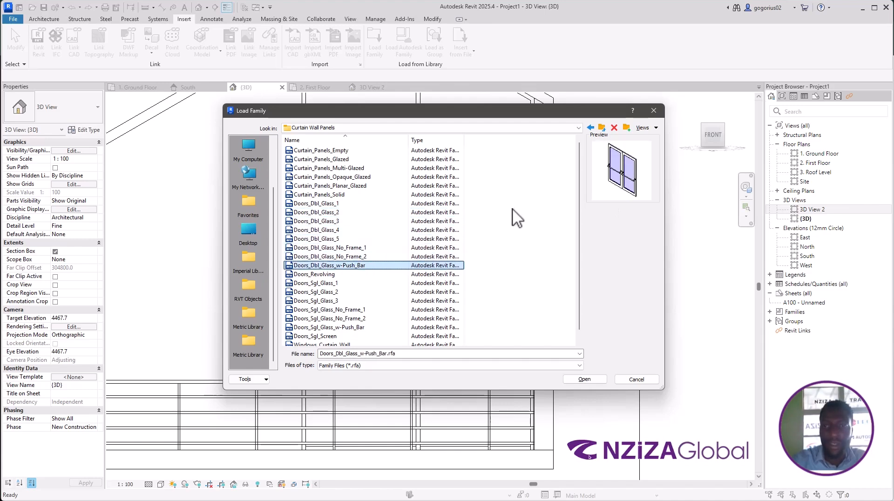
Step: Load the Doors_Sgl_Glass_No_Frame_2 family from the Curtain Wall Panels folder into the project
key("Down")
key("Down")
key("Down")
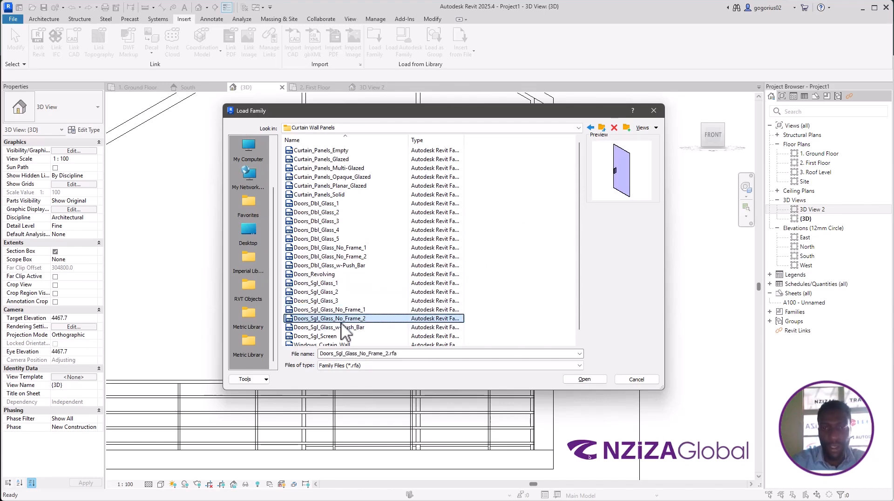
scroll(307, 310, "down", 1)
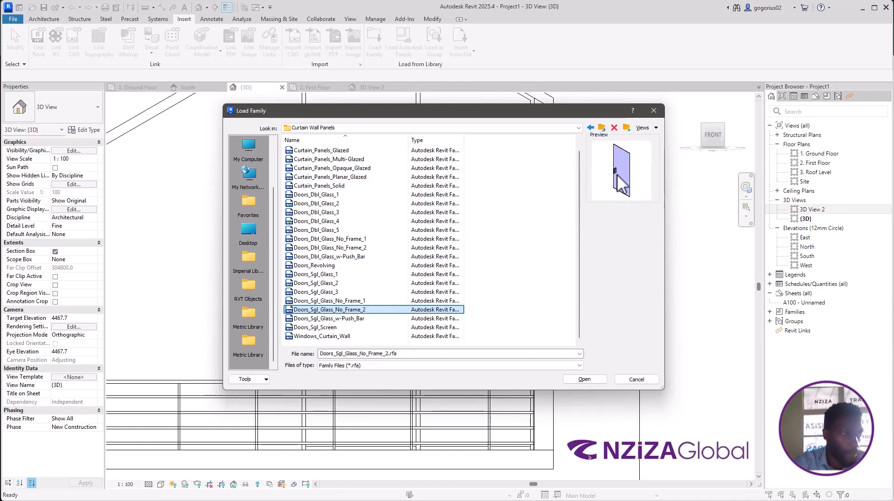
left_click(585, 378)
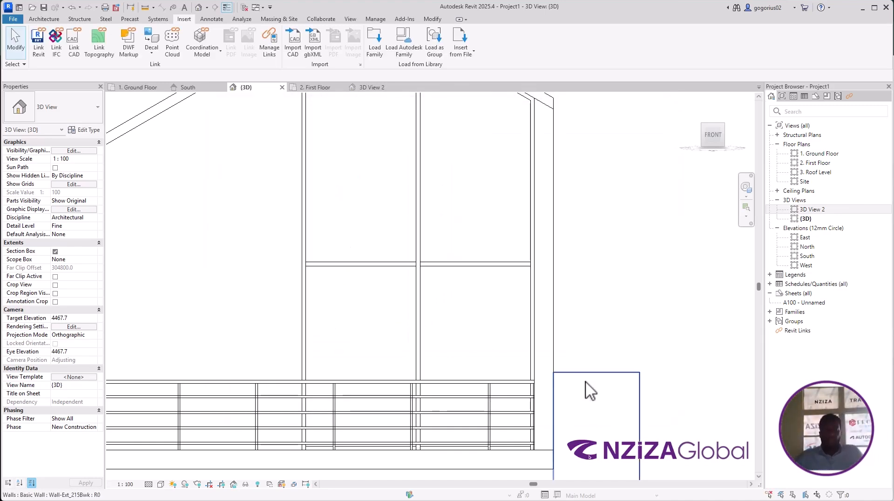
Step: Change the lower-right glazed panel of the tall storefront curtain wall to the Doors_Sgl_Glass_No_Frame_2 type Glass_Panel
scroll(578, 284, "down", 1)
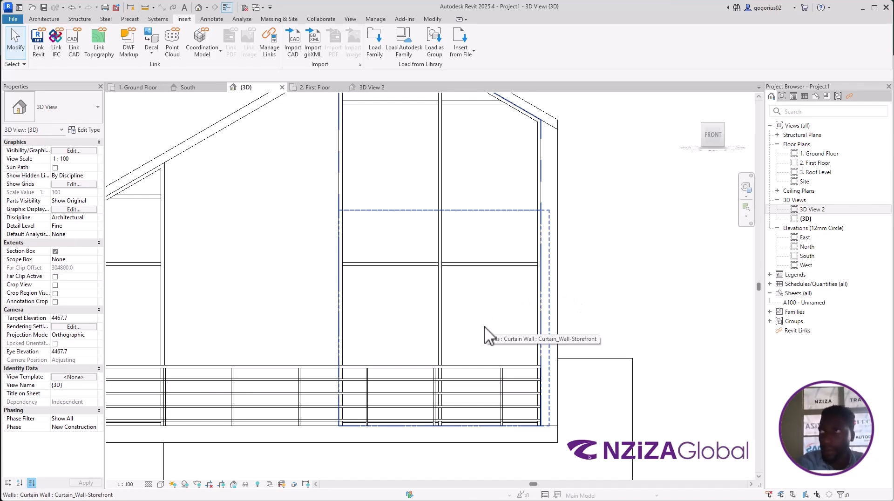
key("Tab")
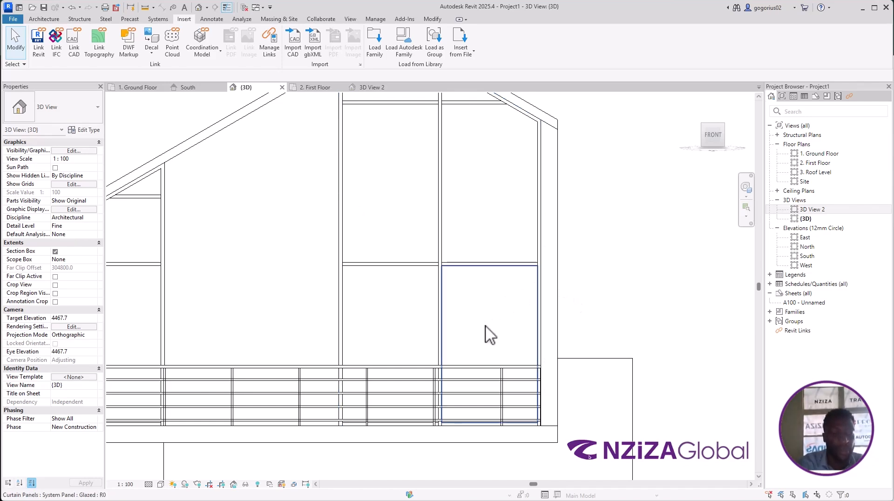
left_click(485, 327)
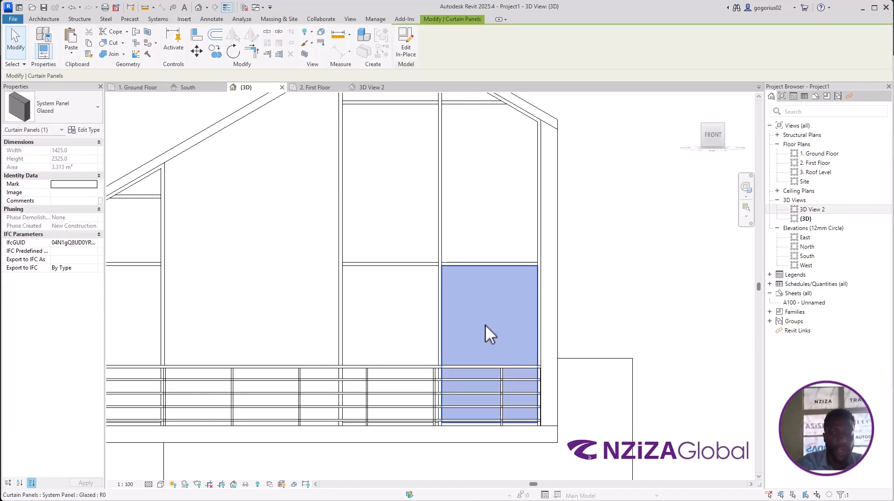
left_click(85, 106)
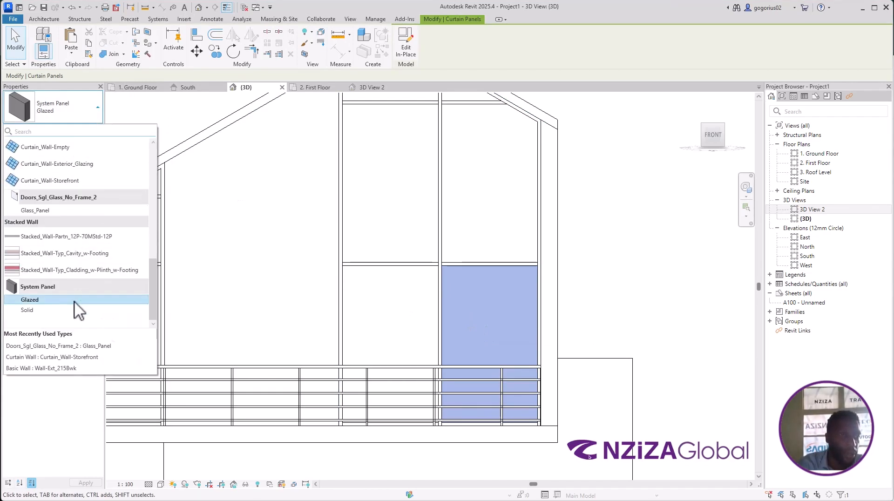
left_click(73, 346)
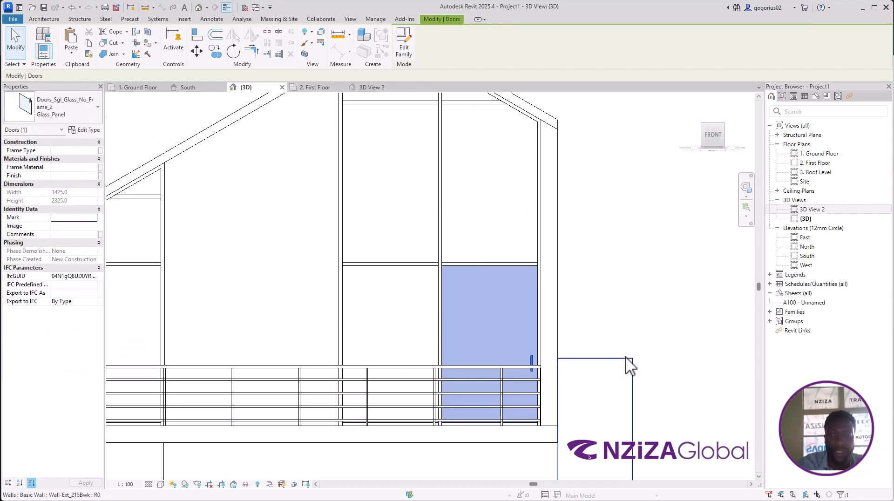
left_click(603, 298)
Step: Flip the facing of the glass curtain wall door in the 2. First Floor plan so it swings into the room
middle_click_drag(580, 343, 529, 359, "shift")
scroll(528, 359, "up", 2)
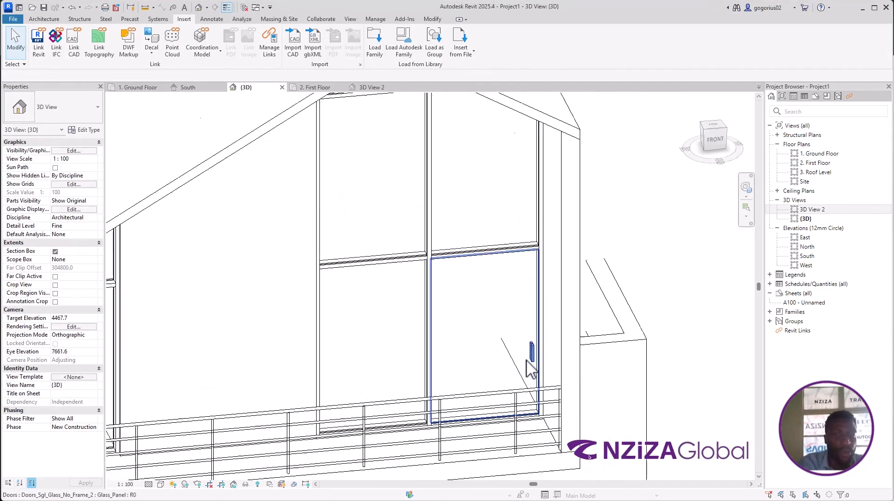
left_click(315, 88)
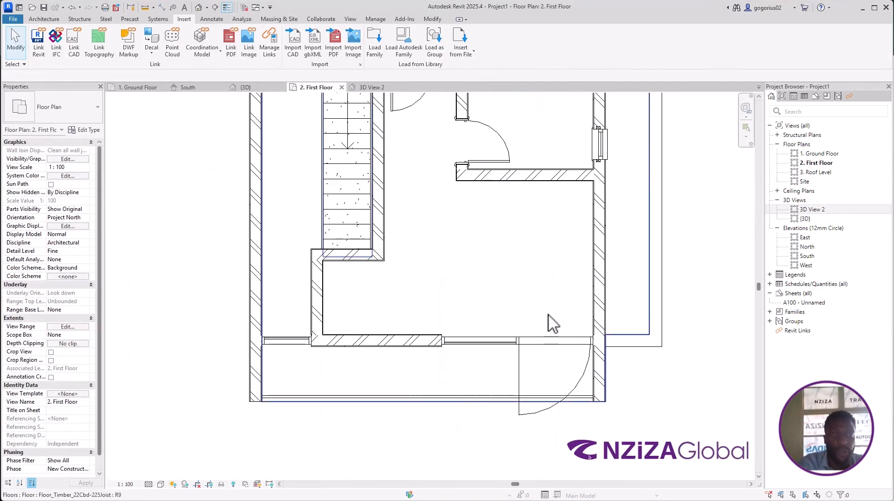
left_click(520, 372)
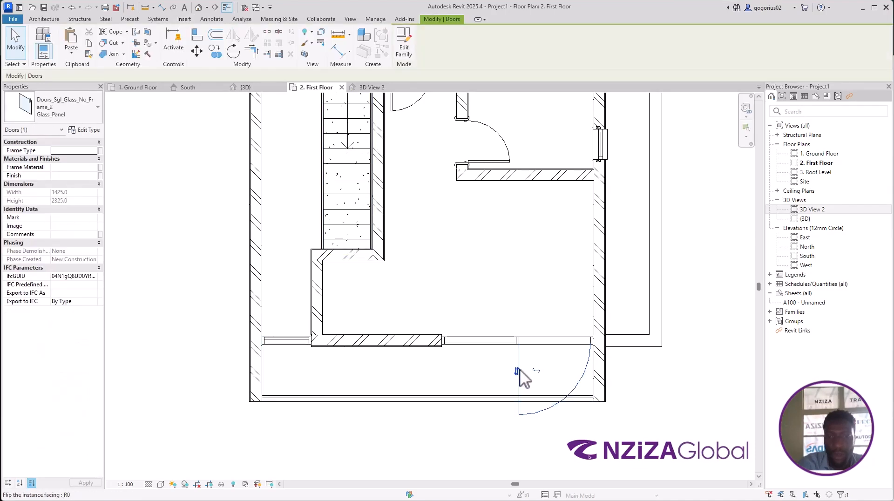
left_click(517, 370)
left_click(537, 311)
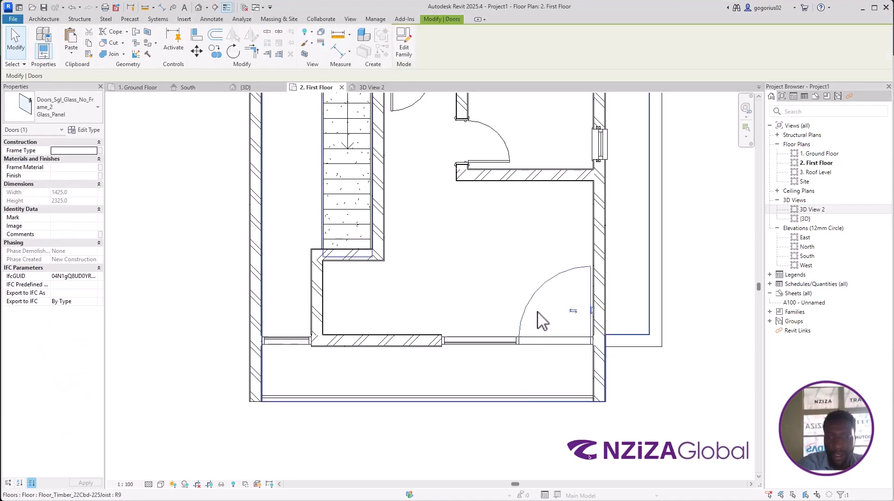
left_click(647, 383)
scroll(509, 340, "down", 2)
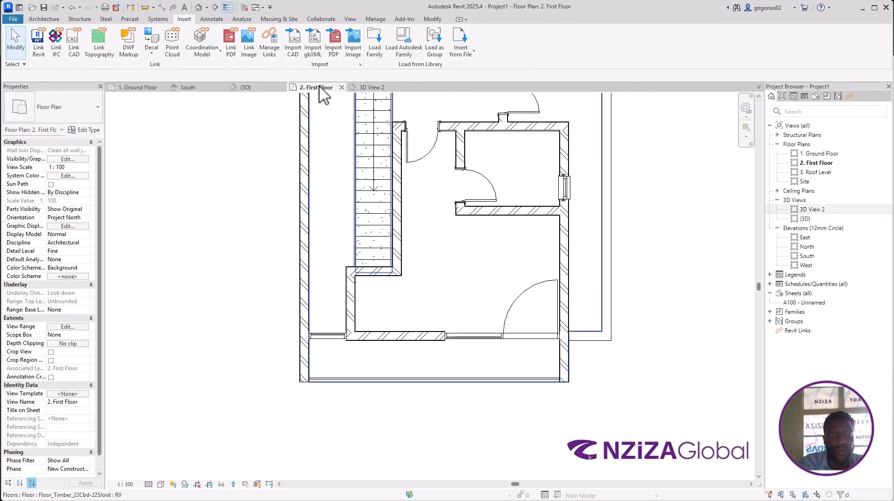
Step: Return to the {3D} view and turn off its section box to show the whole house
left_click(258, 88)
middle_click_drag(466, 261, 550, 324, "shift")
scroll(549, 325, "down", 5)
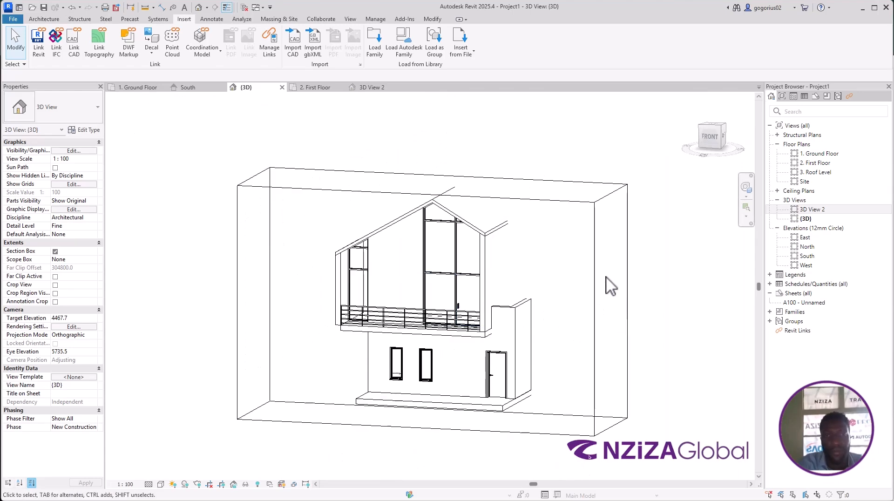
left_click(55, 251)
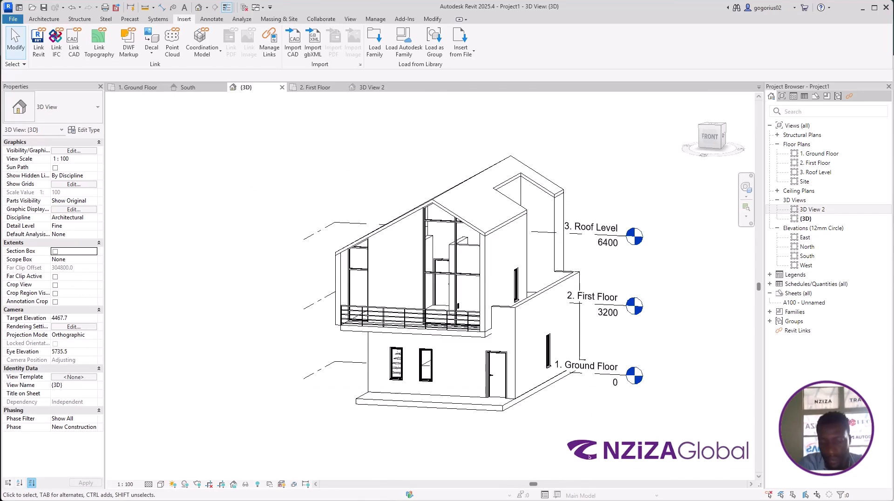
Step: Orient the {3D} view to the front, switch to the curriculum PDF to examine the reference house image, and return to Revit
key("super")
key("super")
scroll(558, 428, "down", 1)
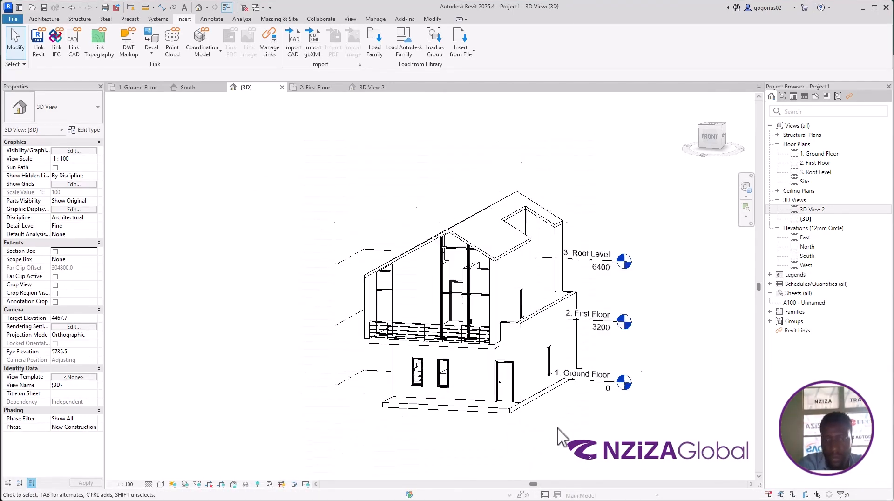
left_click(707, 135)
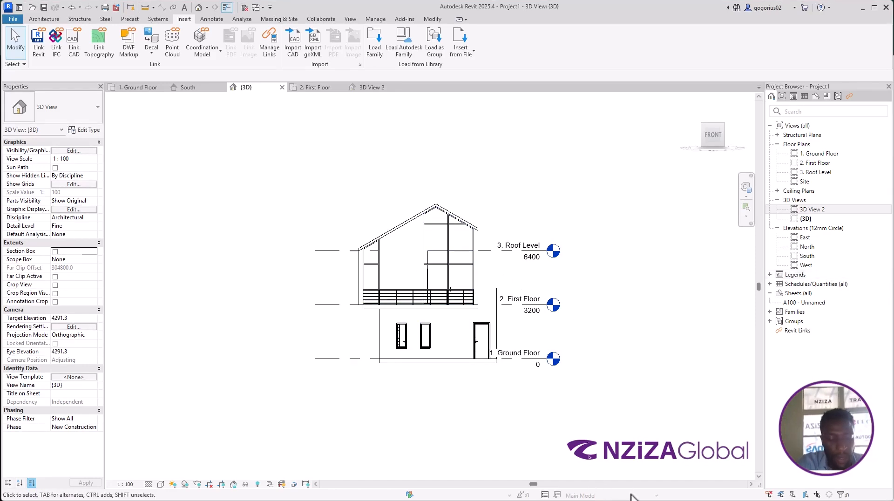
key("super")
left_click(697, 491)
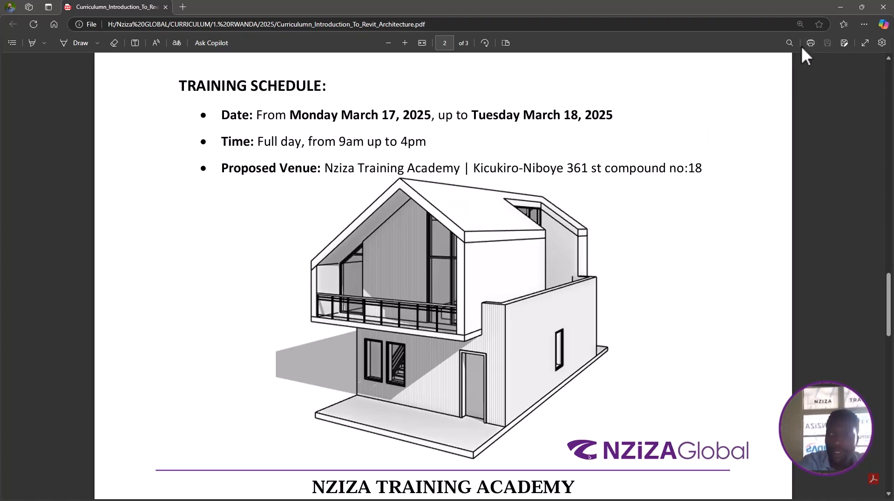
left_click(839, 7)
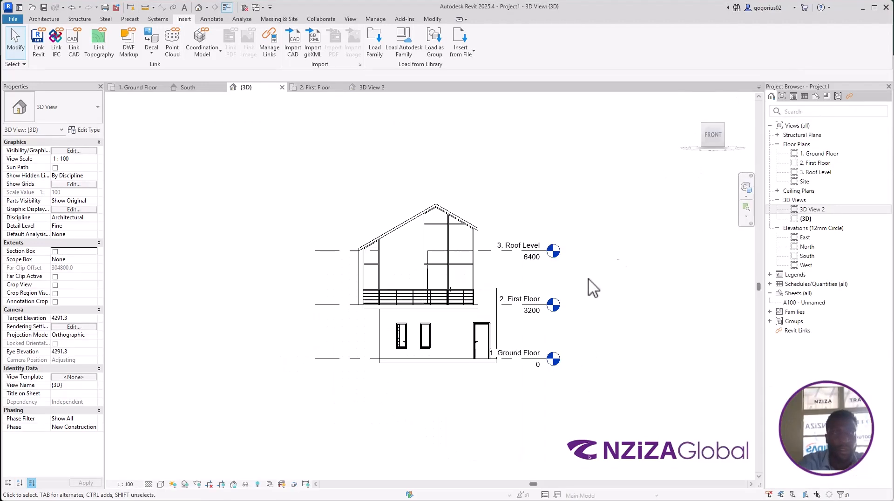
Step: Open the 3D View 2 perspective and rotate its camera to match the angle of the reference image
left_click(370, 88)
scroll(421, 368, "down", 1)
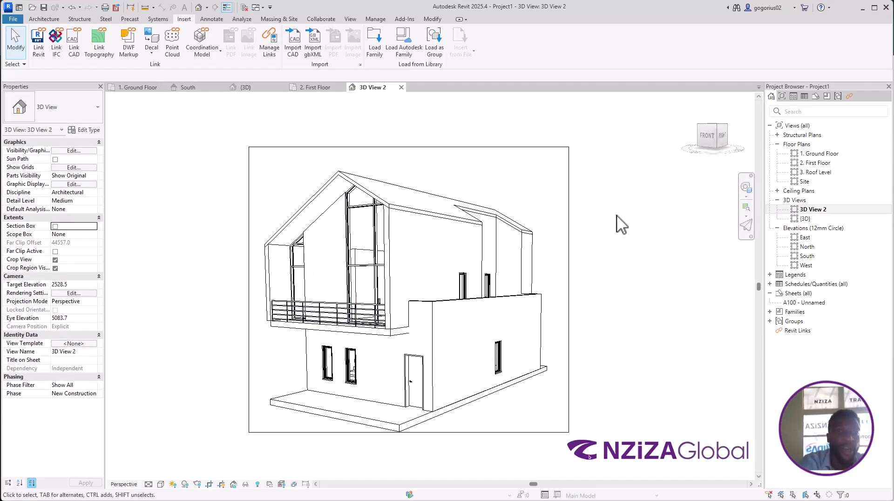
left_click_drag(715, 134, 729, 150)
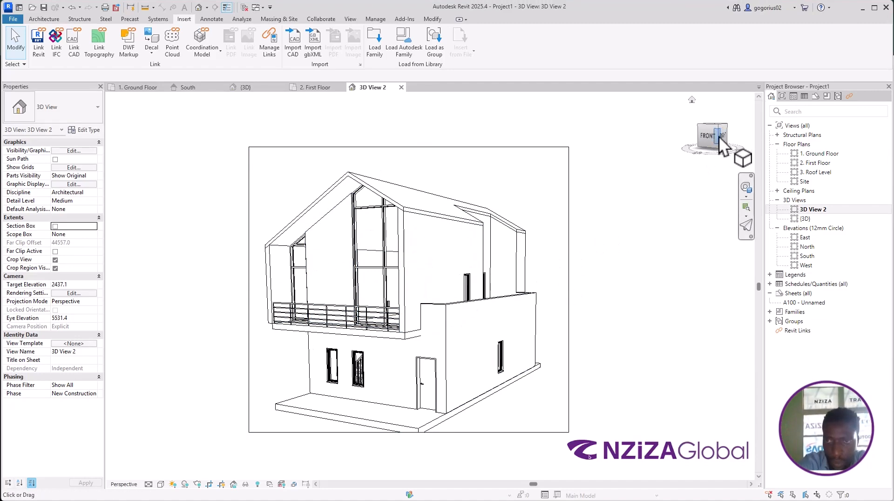
mouse_move(718, 136)
left_mouse_down()
mouse_move(728, 142)
mouse_move(721, 139)
left_mouse_up()
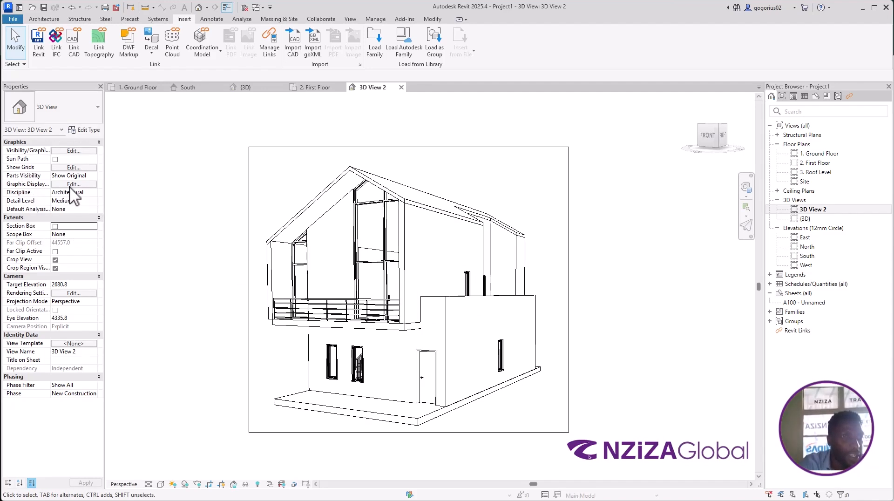
key("ctrl")
key("ctrl")
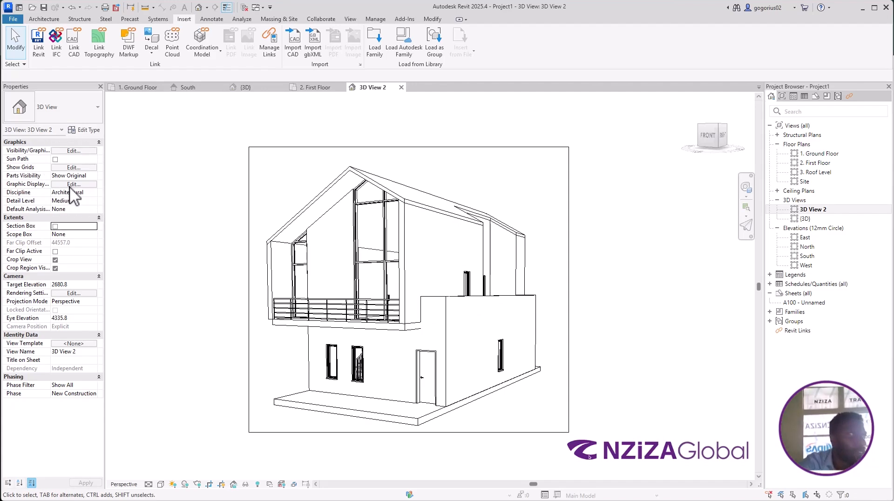
key("ctrl")
key("ctrl")
key("ctrl")
key("ctrl")
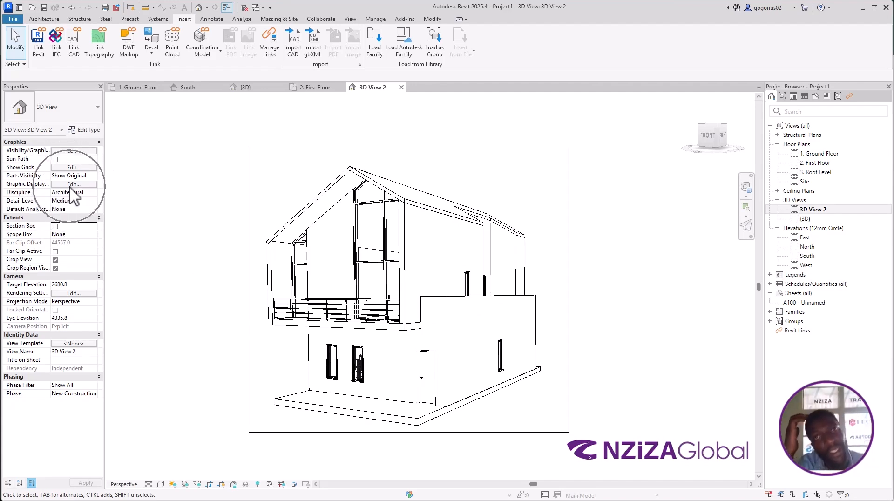
key("ctrl")
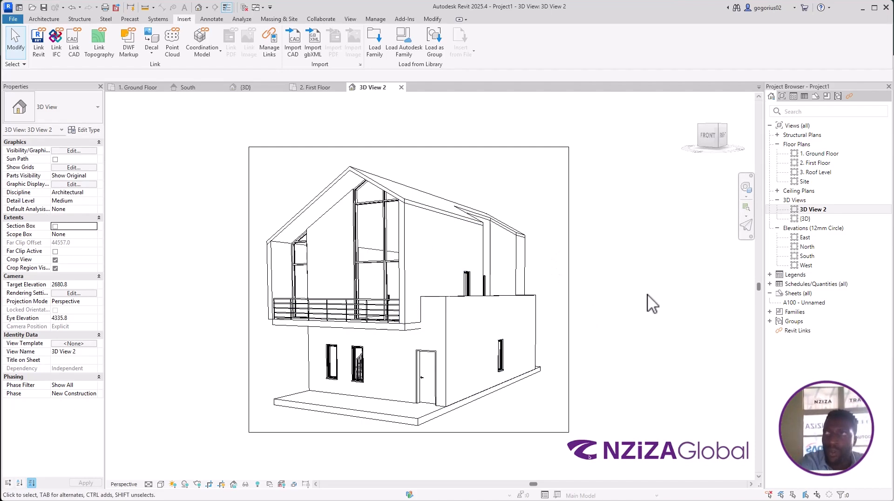
scroll(629, 269, "down", 1)
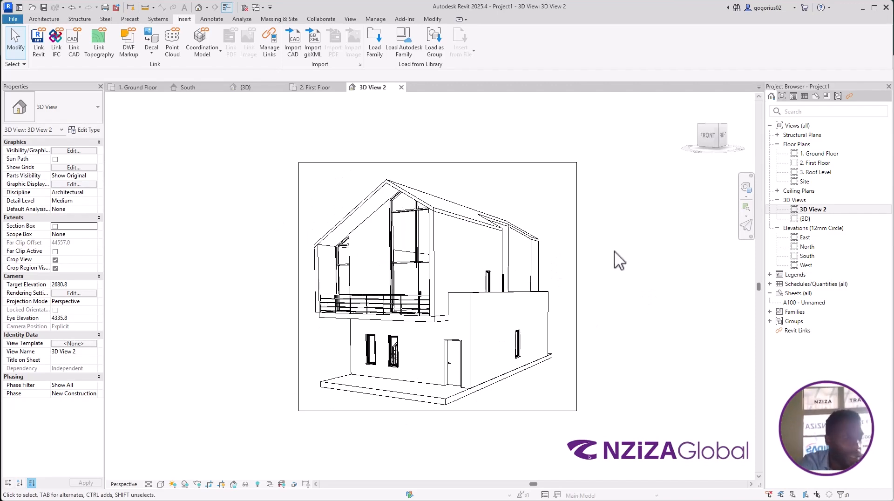
scroll(603, 293, "up", 1)
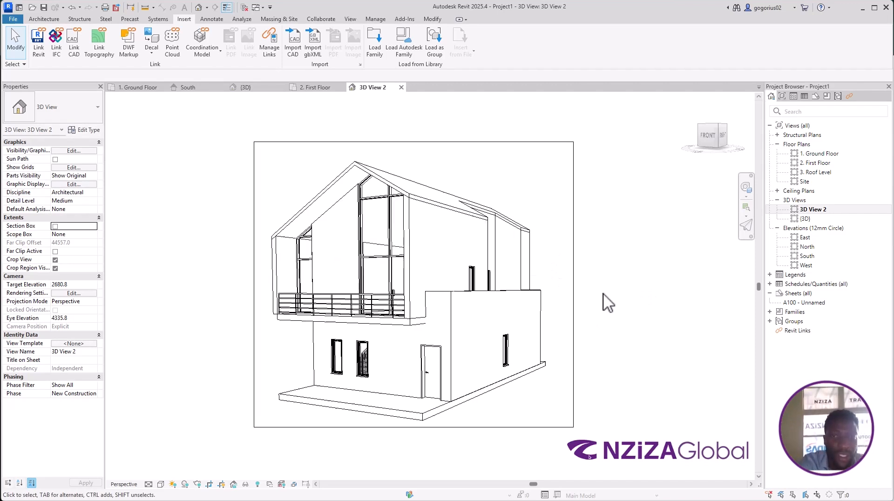
Step: Enable smooth lines with anti-aliasing in the Graphic Display Options of 3D View 2 and apply it
left_click(69, 183)
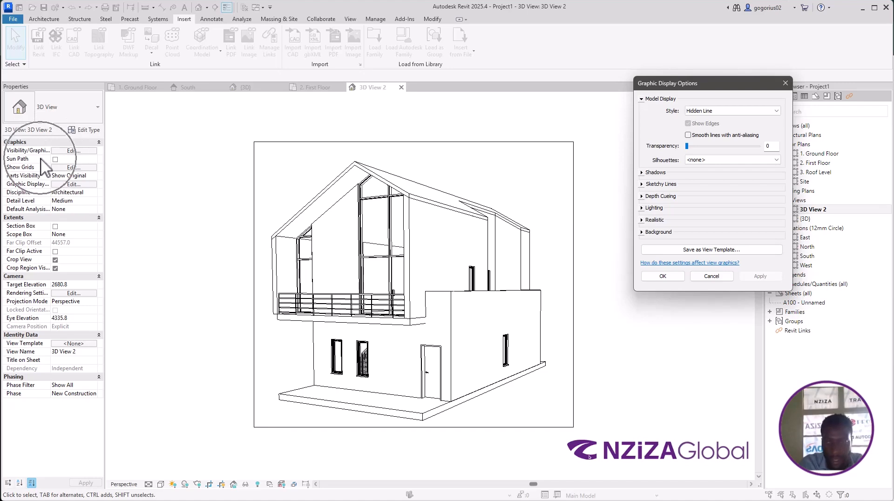
left_click(785, 84)
key("d")
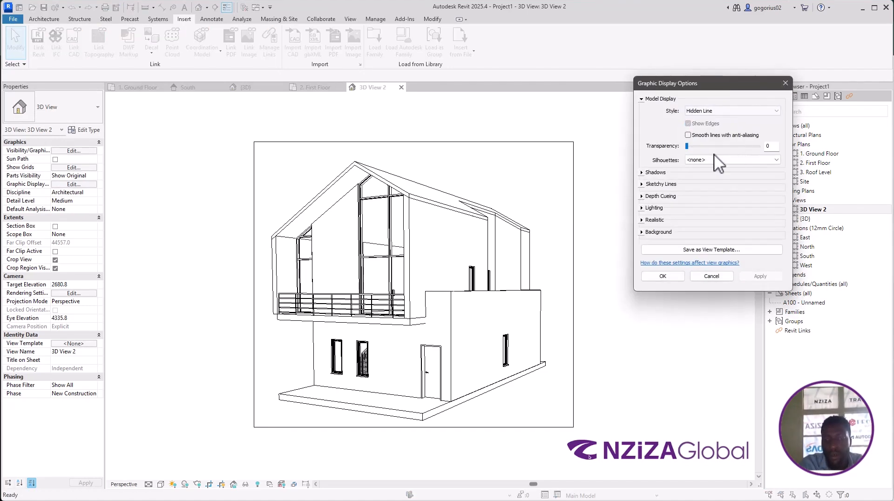
left_click_drag(722, 84, 668, 110)
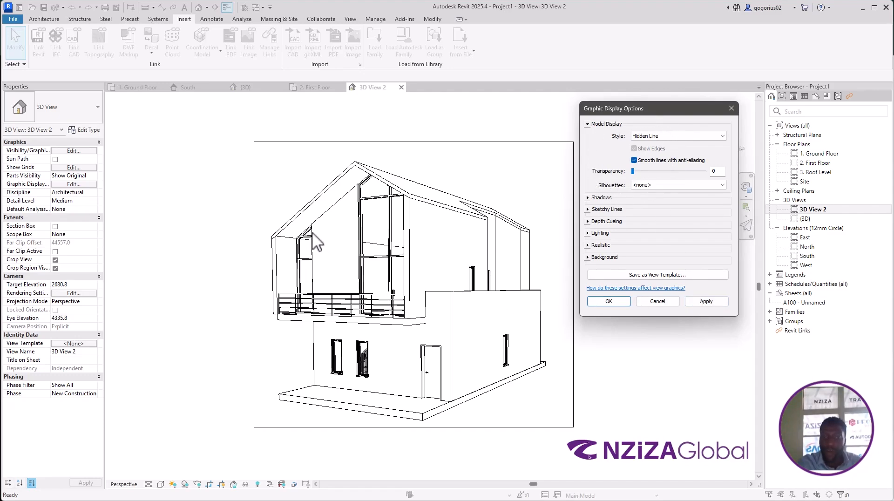
left_click(695, 301)
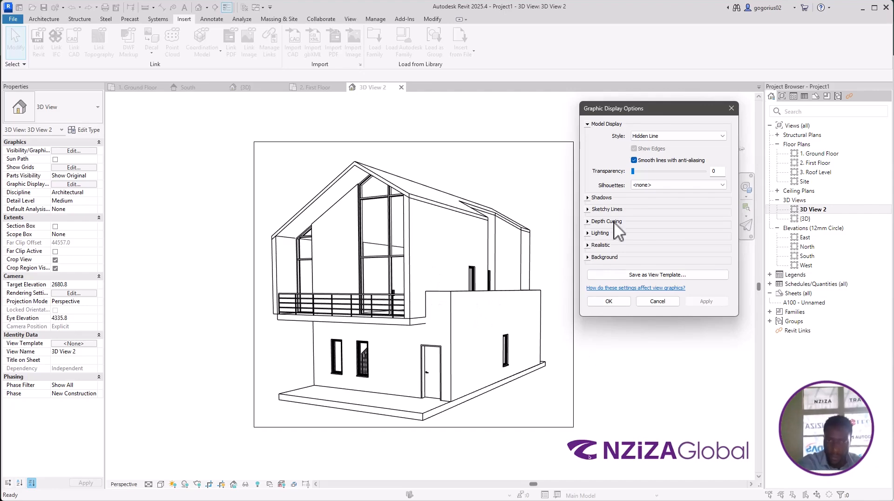
Step: Turn smooth lines with anti-aliasing off and back on in 3D View 2, applying each state to compare line quality
left_click(634, 161)
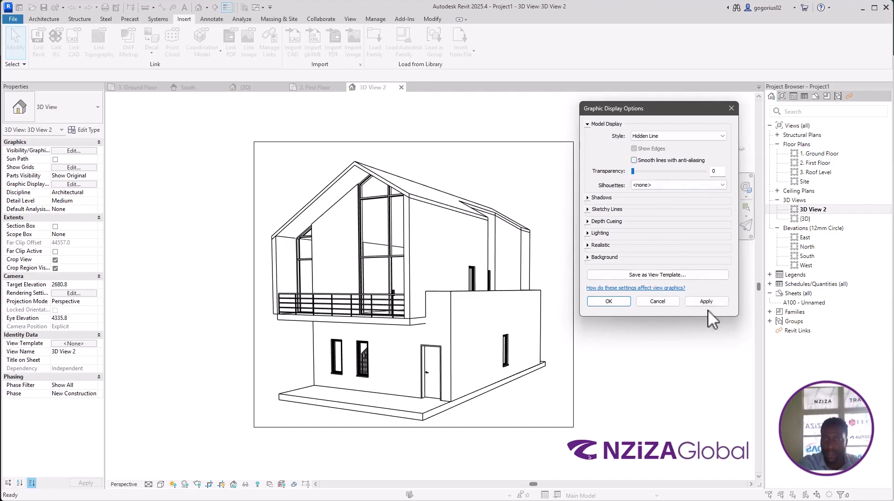
left_click(707, 301)
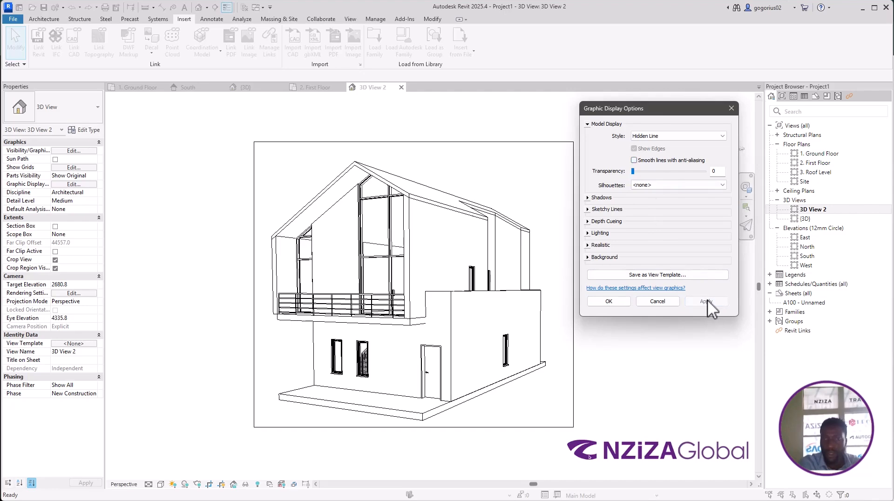
left_click(634, 160)
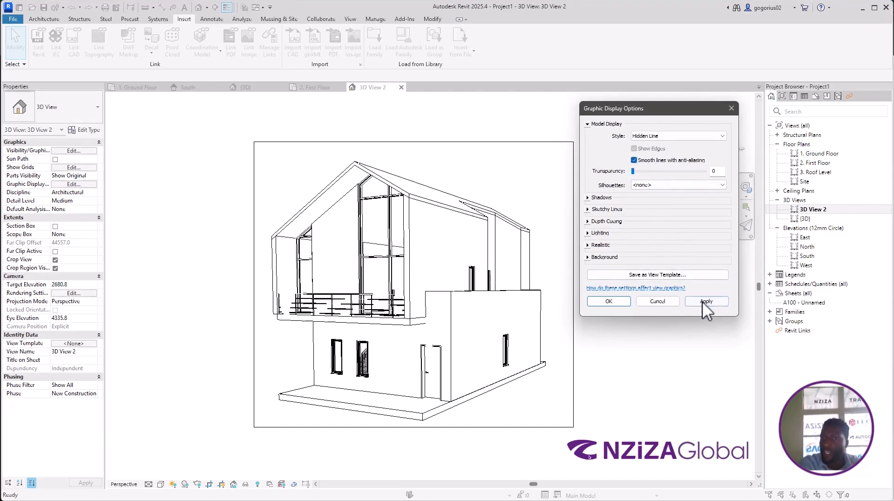
left_click(706, 302)
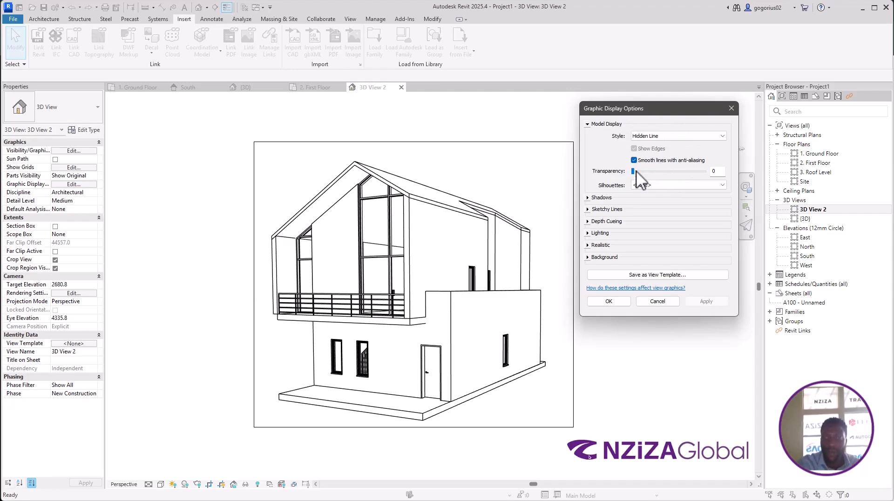
left_click(698, 301)
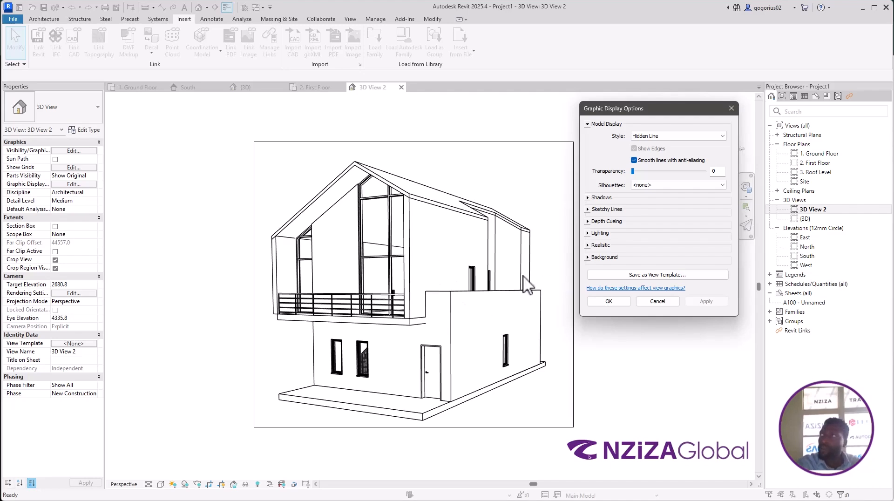
Step: Enable Cast Shadows and Show Ambient Shadows for 3D View 2, apply them and accept the Graphic Display Options
left_click(588, 198)
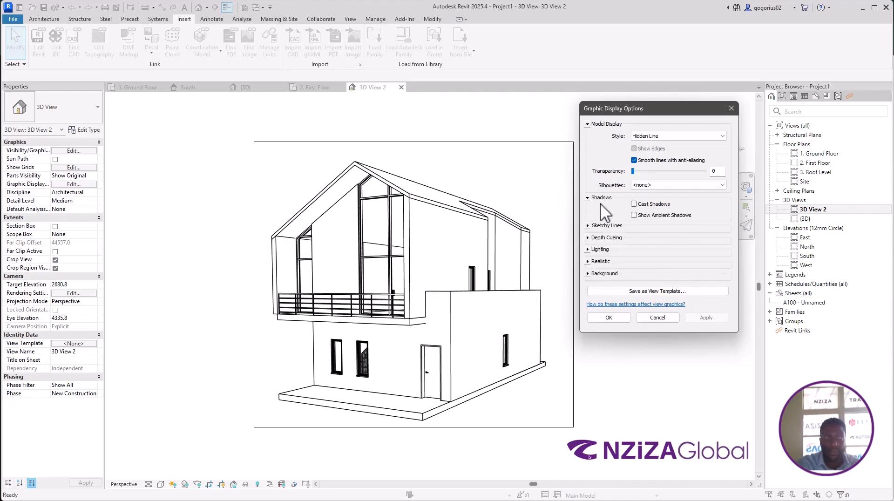
left_click(633, 215)
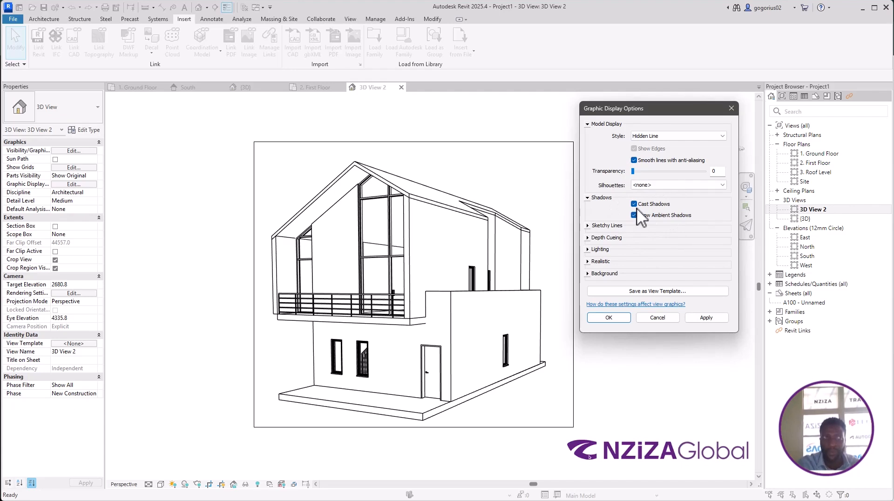
key("ctrl")
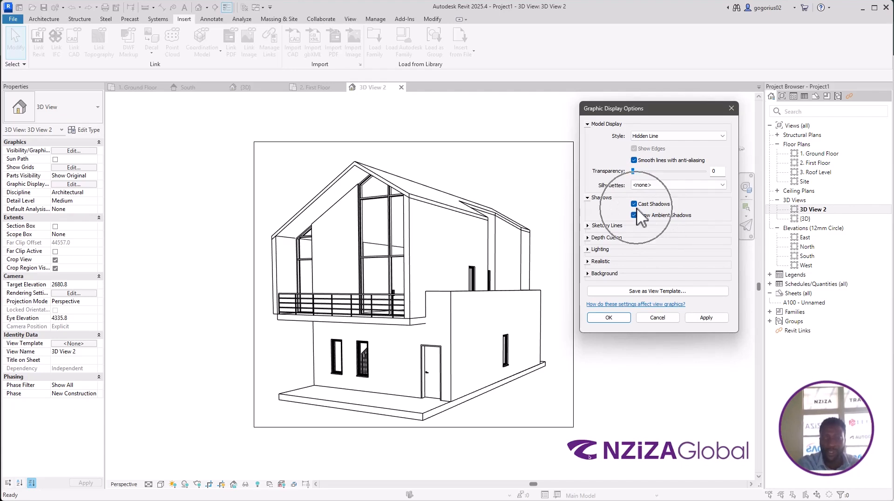
left_click(701, 317)
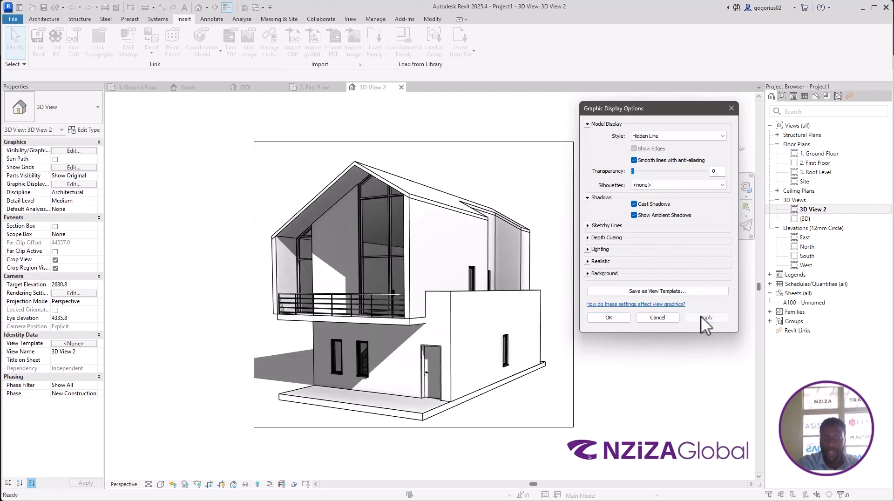
left_click(624, 318)
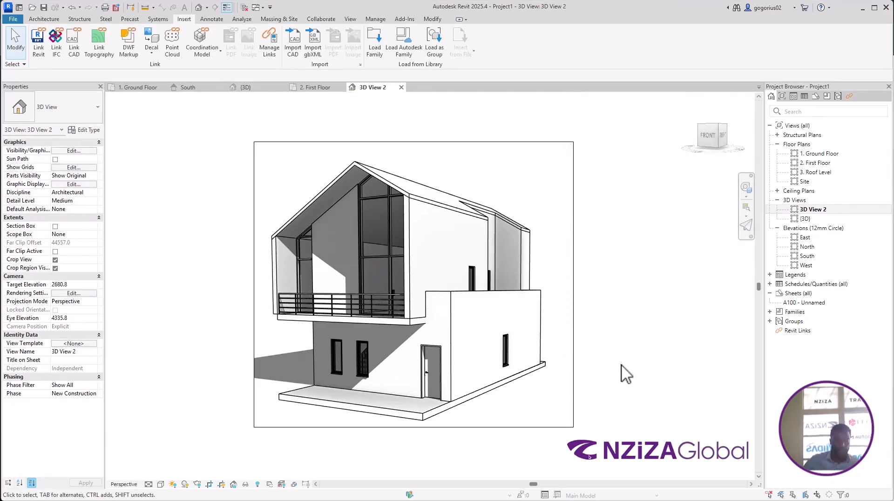
Step: Reopen the Graphic Display Options of 3D View 2 to review its Model Display and Shadows settings
key("g")
key("d")
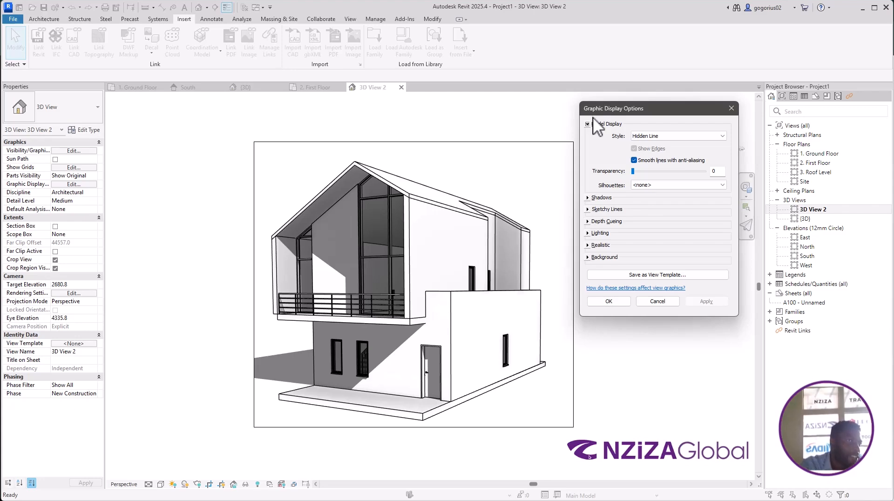
left_click(606, 125)
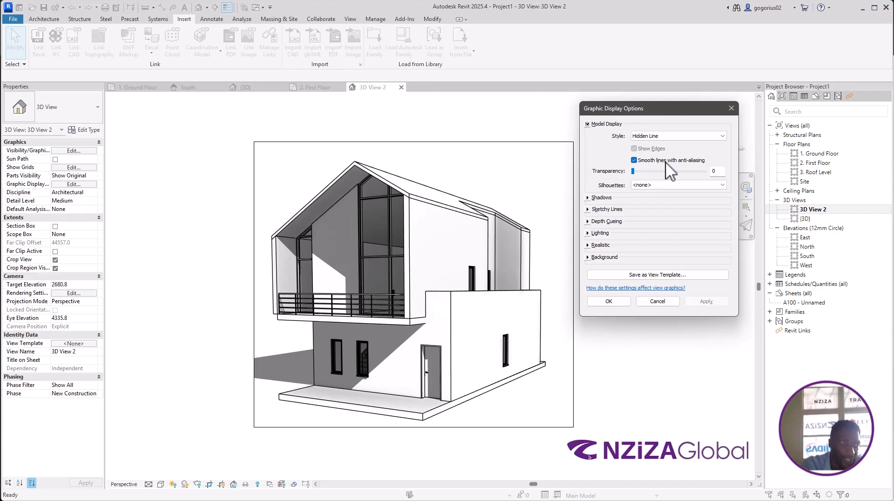
left_click(587, 197)
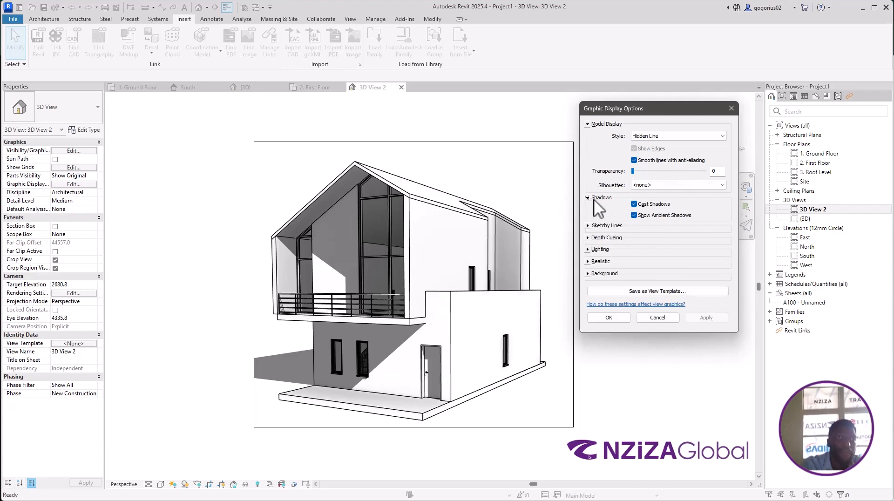
left_click(608, 317)
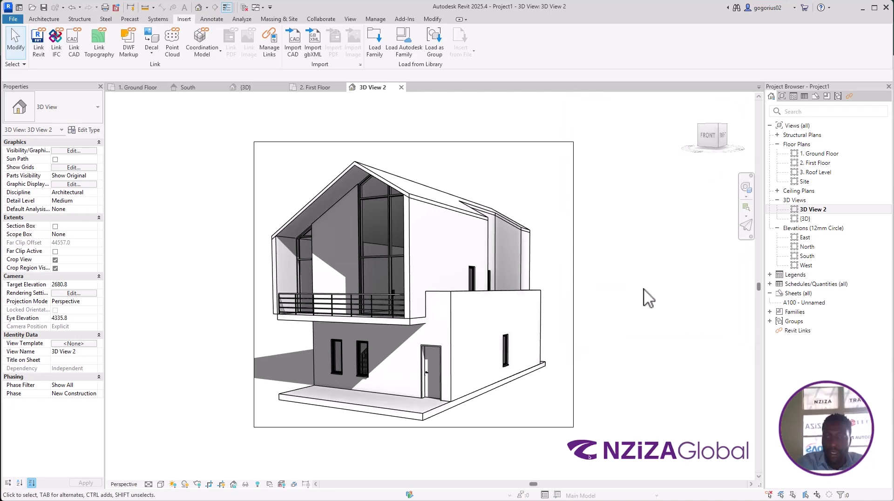
Step: Switch to the curriculum PDF to compare its reference house image with 3D View 2, and return to Revit
scroll(418, 373, "up", 1)
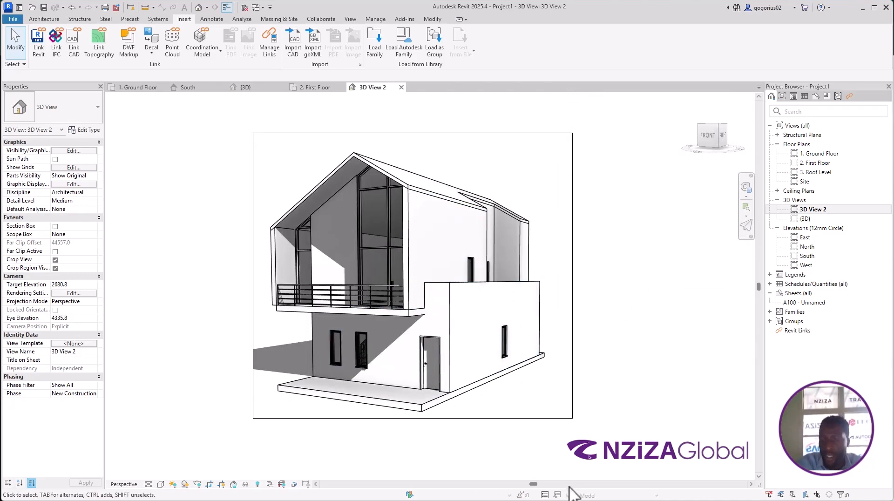
key("super")
left_click(696, 490)
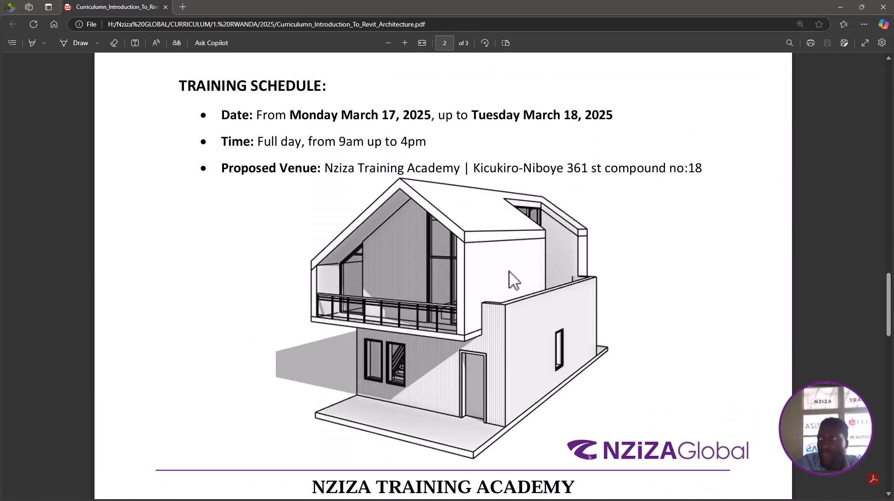
left_click(840, 7)
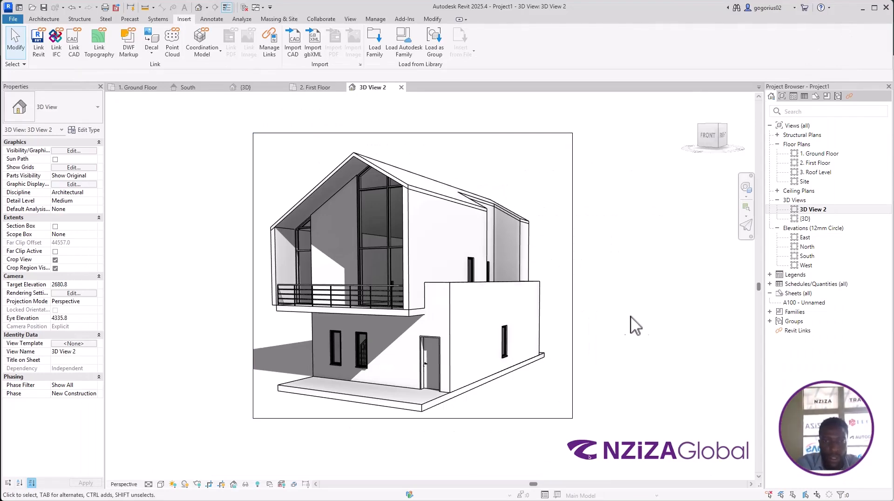
scroll(291, 367, "down", 2)
scroll(619, 352, "up", 1)
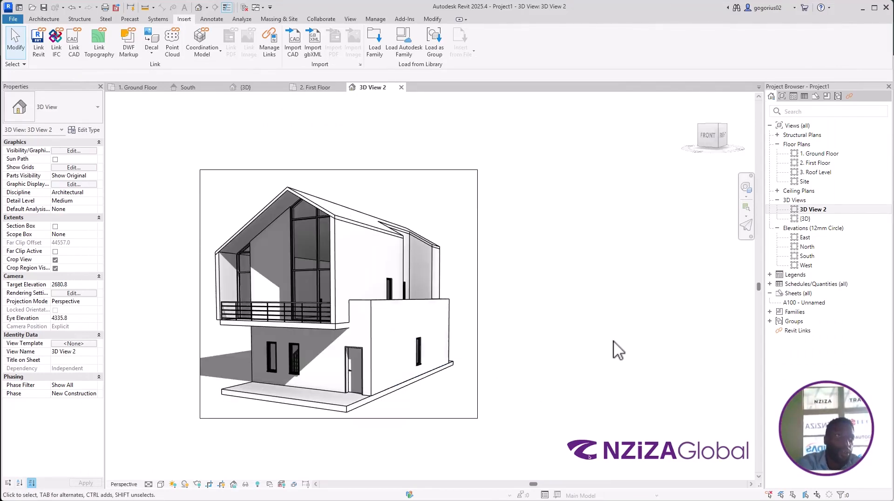
scroll(595, 356, "down", 1)
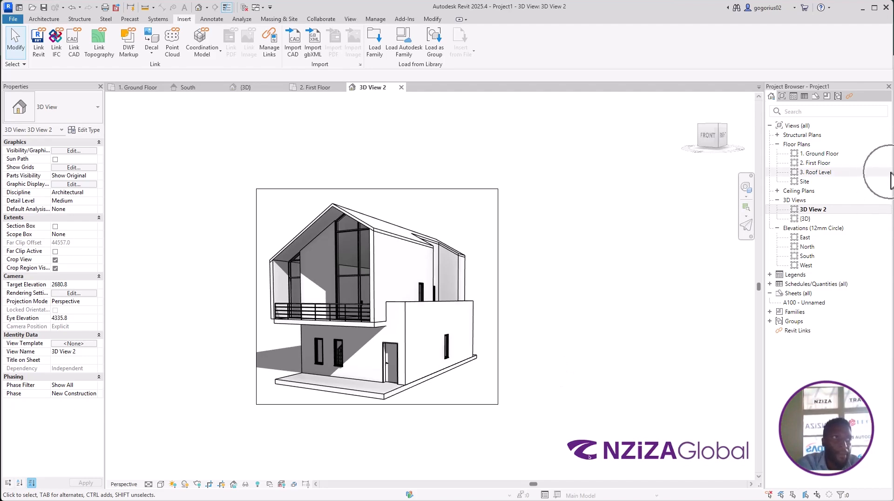
Step: Open sheet A100 - Unnamed and place 3D View 2 in the middle of its drawing area
left_click(785, 294)
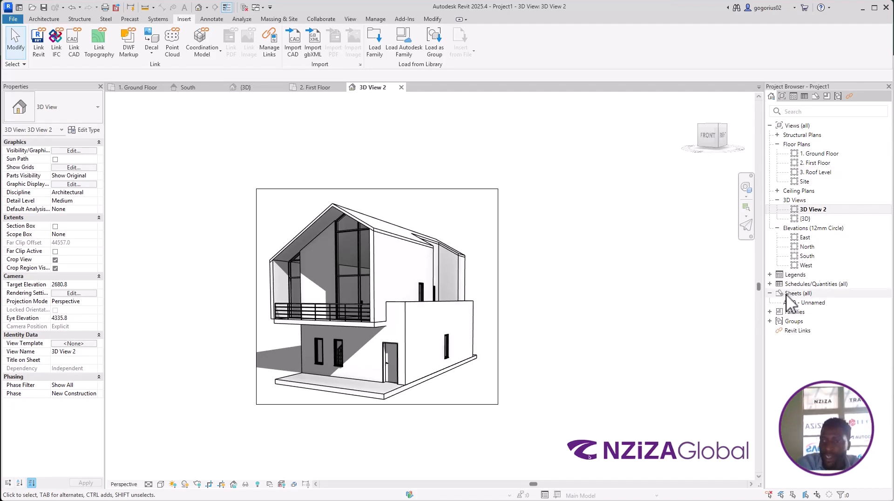
double_click(806, 304)
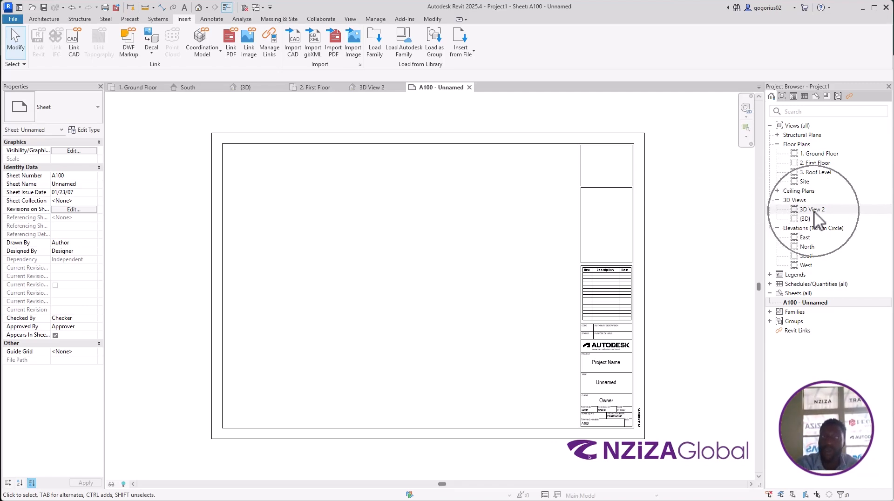
left_click_drag(816, 219, 400, 273)
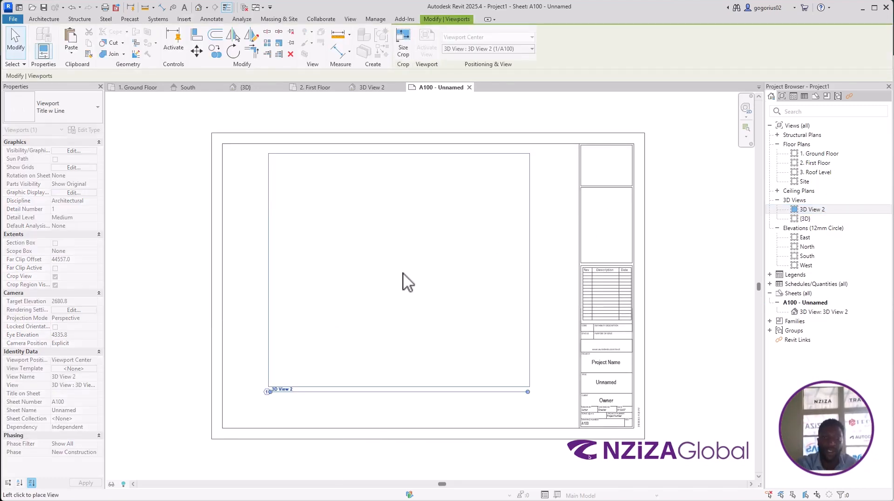
left_click(413, 285)
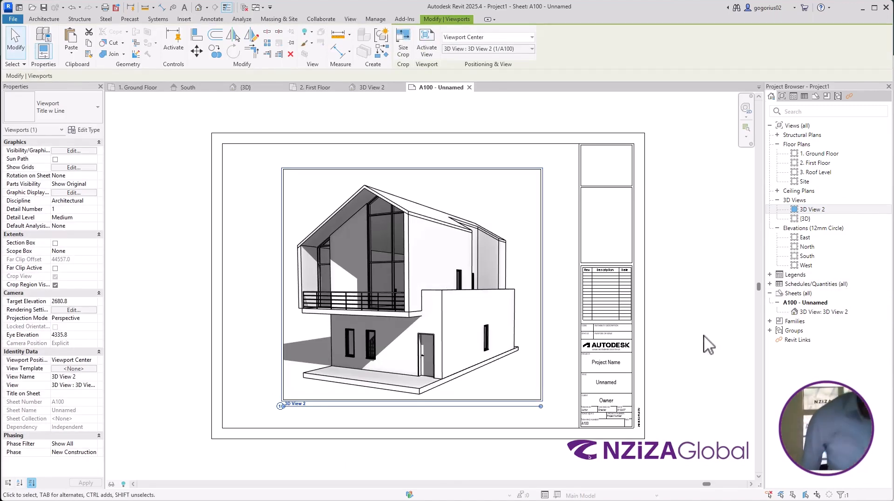
left_click(727, 310)
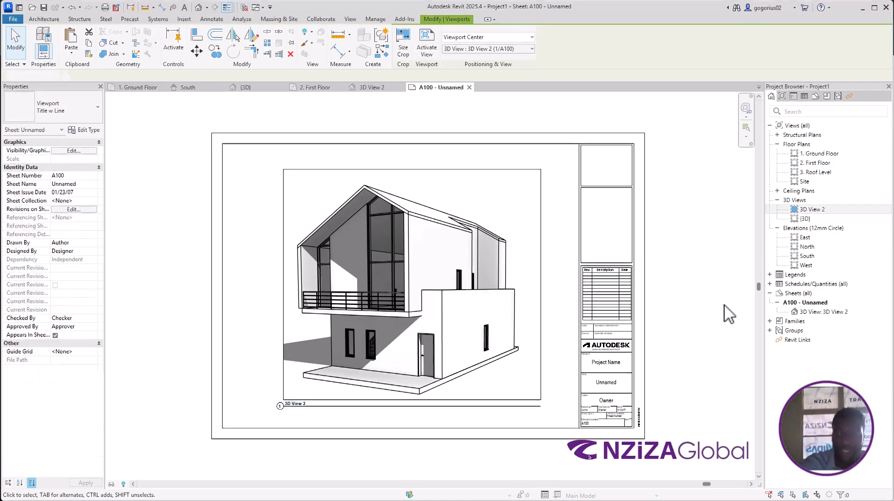
left_click(285, 301)
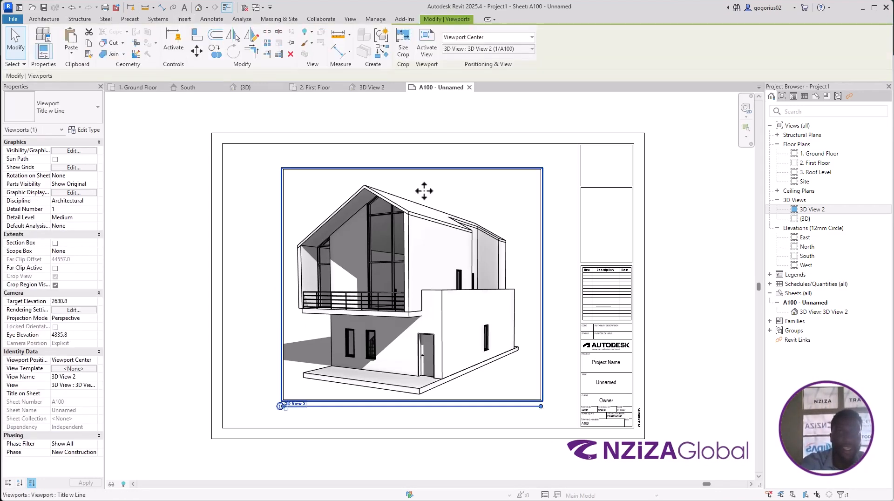
left_click(403, 52)
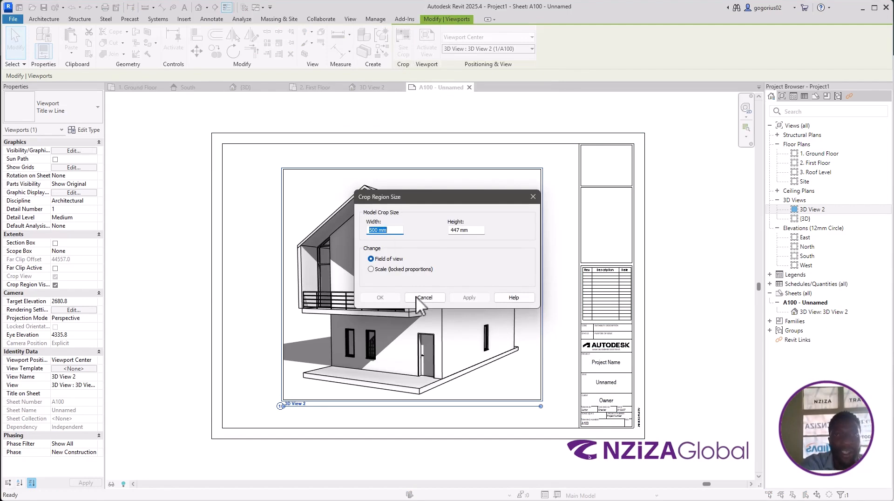
left_click(371, 269)
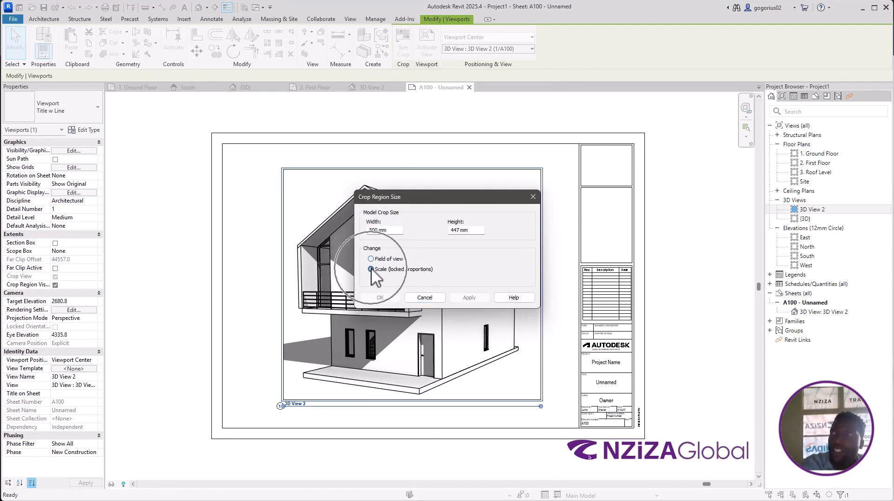
left_click(371, 269)
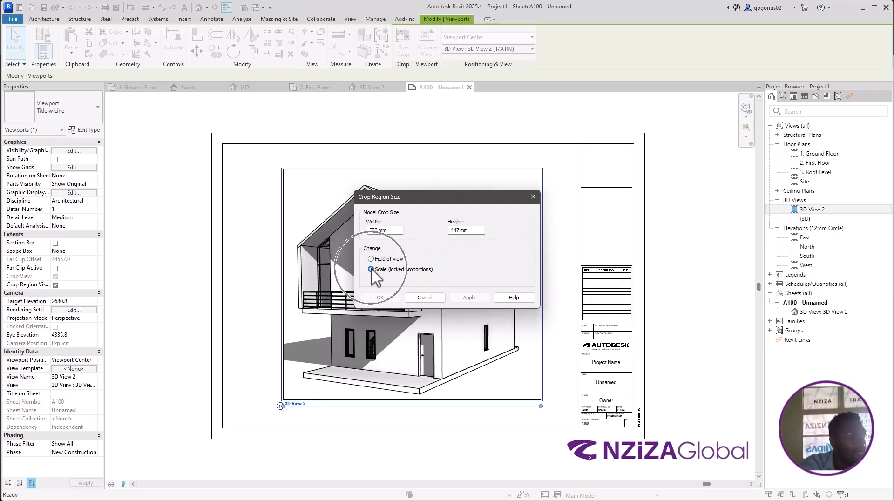
left_click_drag(383, 233, 367, 237)
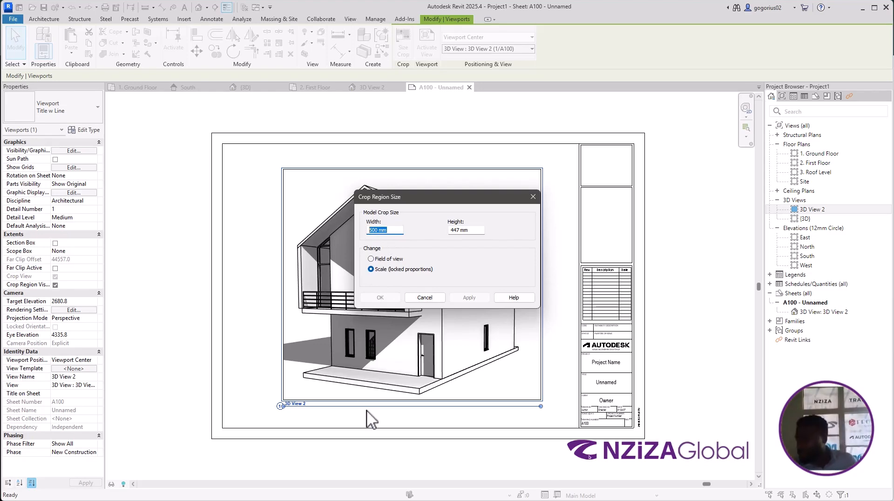
left_click(533, 197)
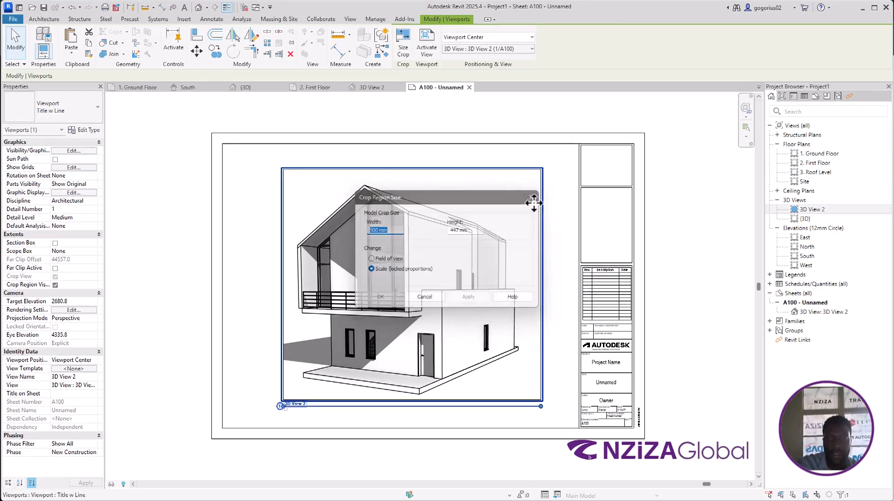
scroll(263, 296, "down", 1)
left_click(654, 389)
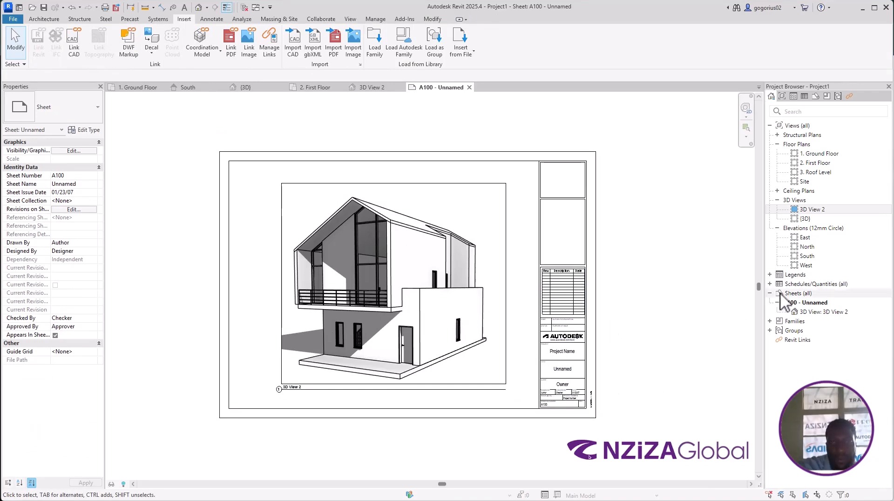
Step: Open the sheet that holds 3D View 2, starting from that view's entry in the project's view list
left_click(813, 210)
right_click(816, 216)
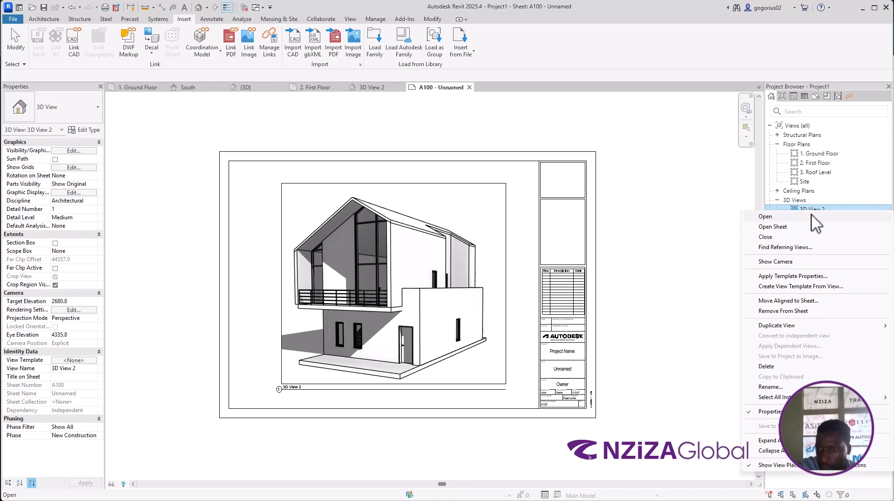
left_click(782, 227)
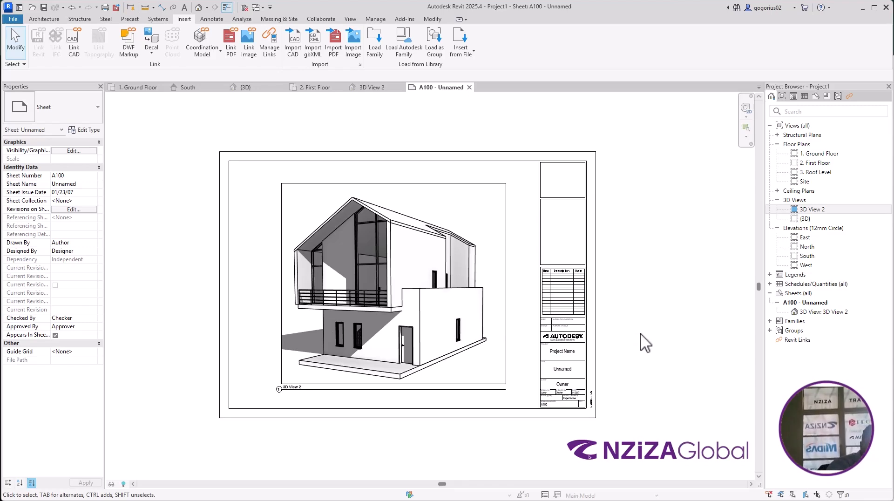
Step: Start printing sheet A100 and choose Microsoft Print to PDF as the printer
key("ctrl+p")
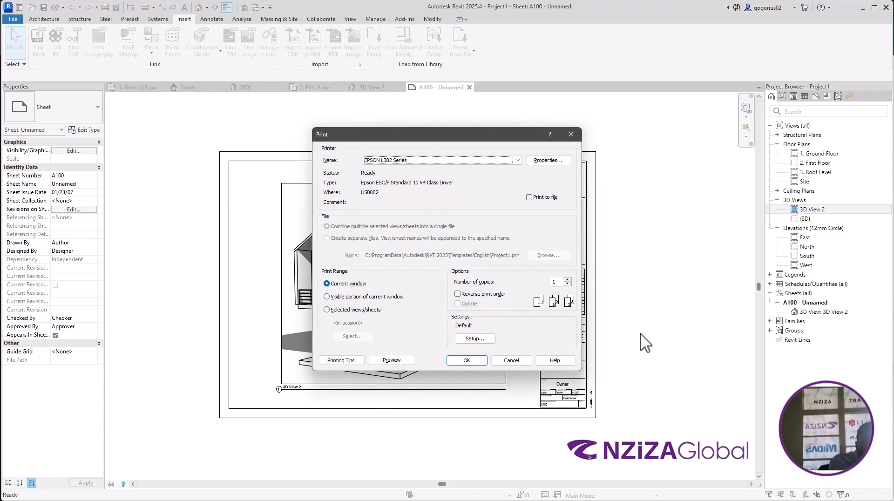
left_click(516, 160)
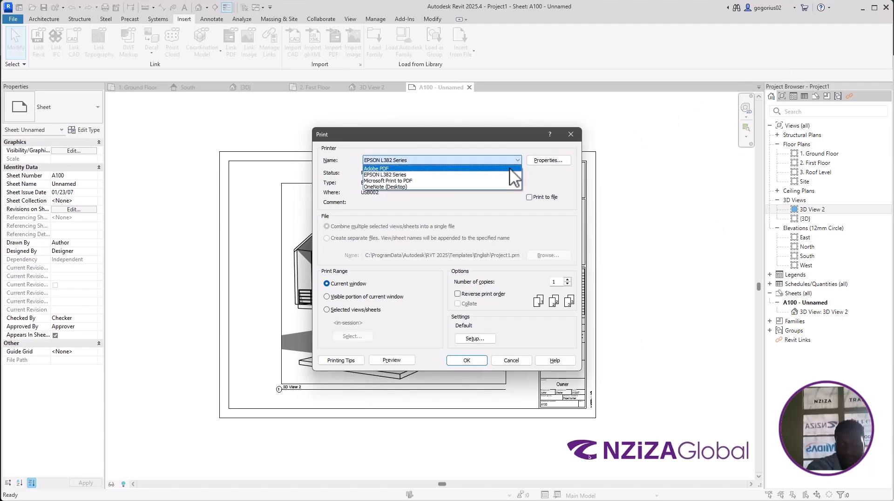
left_click(414, 181)
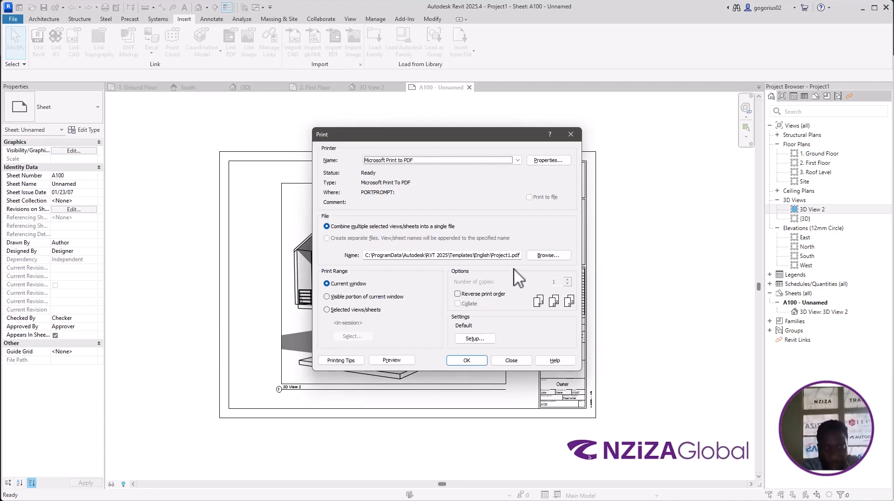
Step: Set the PDF output file to Shelter Project in the folder H:\TRAINING\RW\2025
left_click(542, 255)
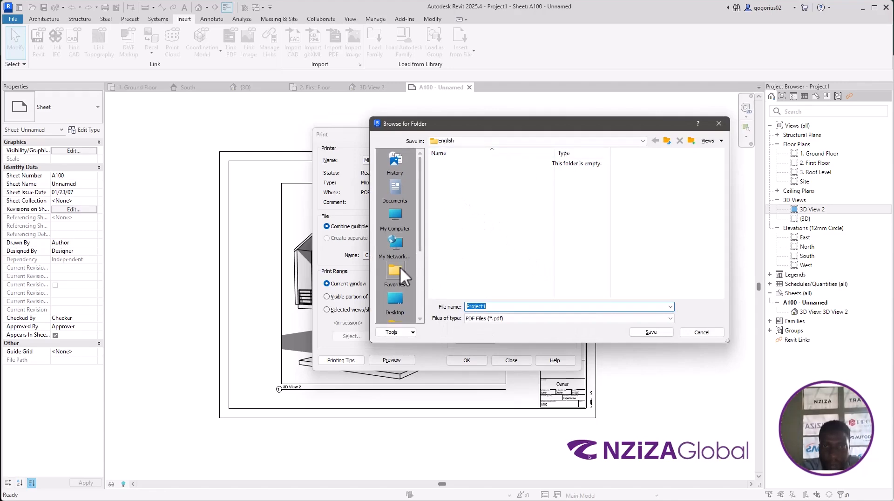
left_click(397, 219)
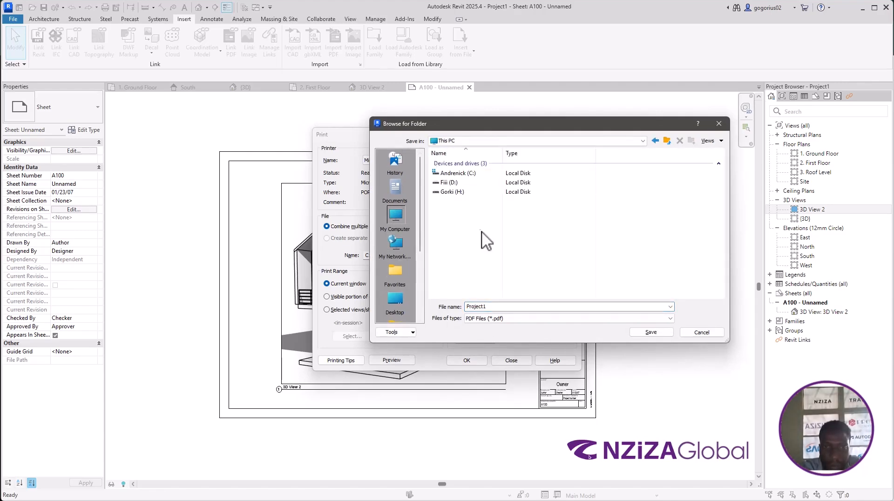
double_click(451, 191)
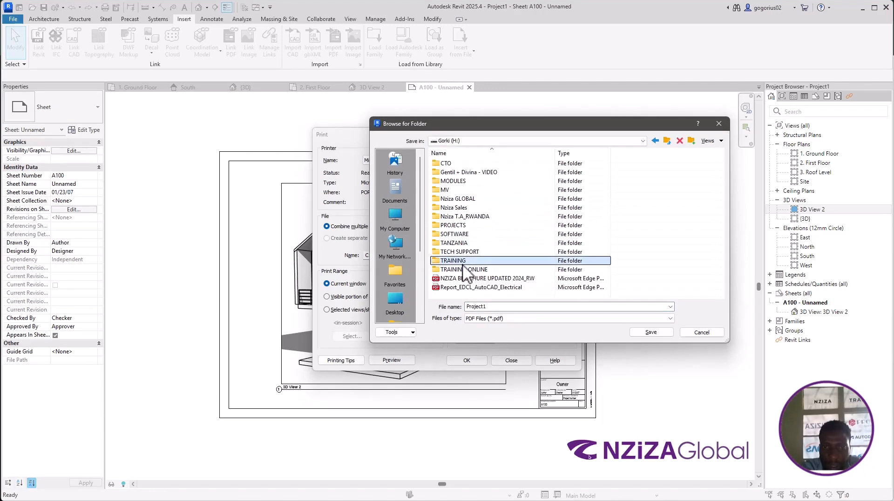
double_click(461, 261)
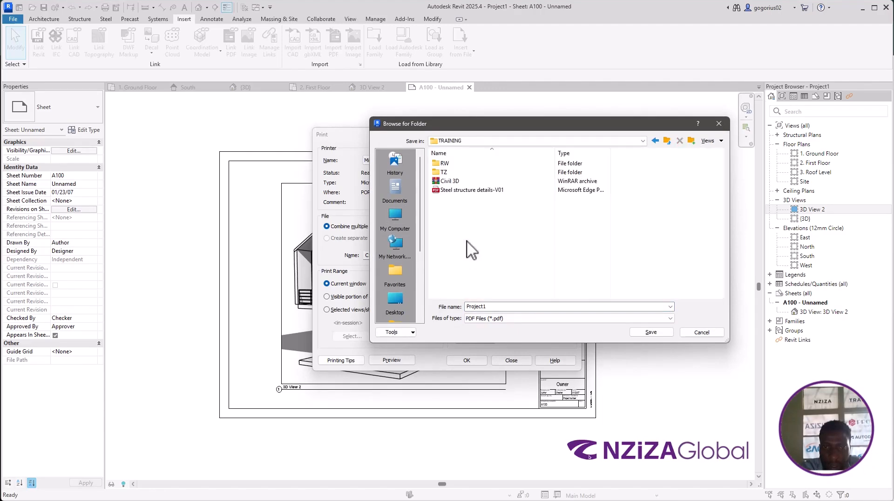
double_click(446, 163)
double_click(449, 172)
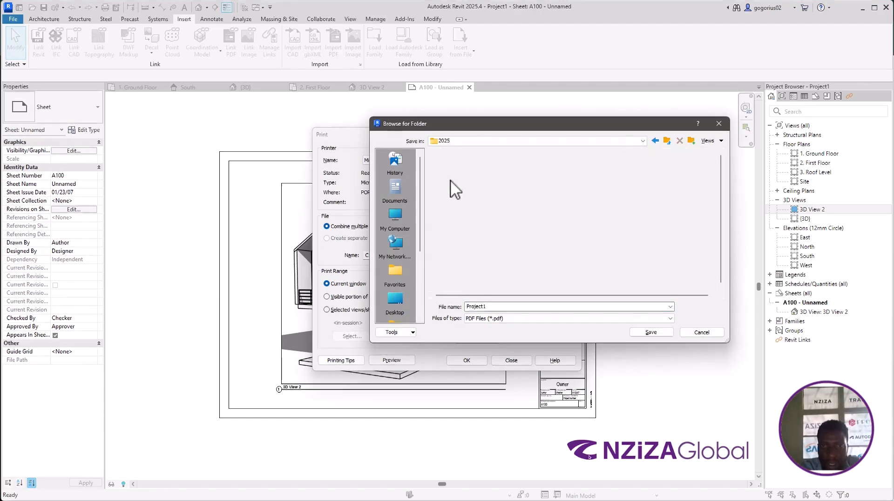
double_click(494, 306)
type("Shelter P")
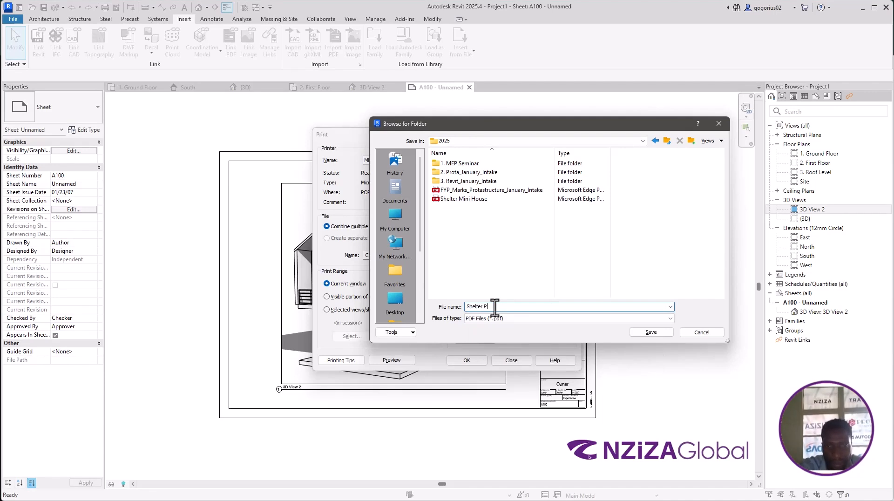
type("roje")
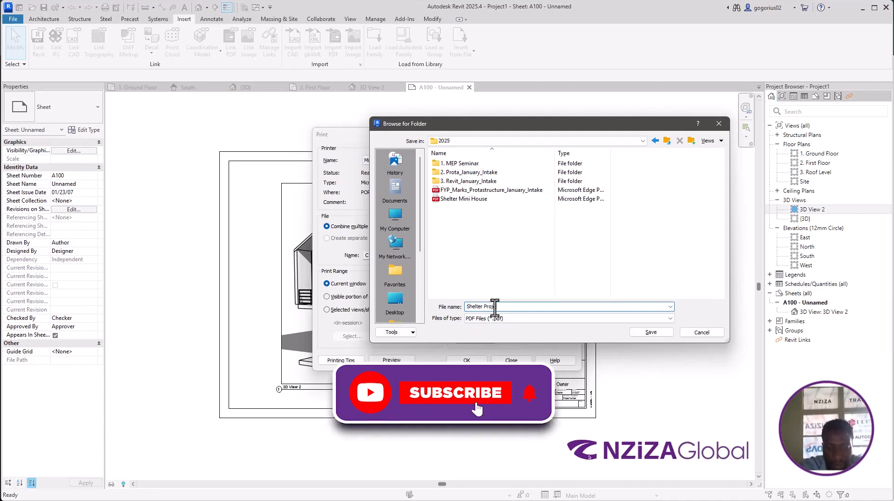
type("ct")
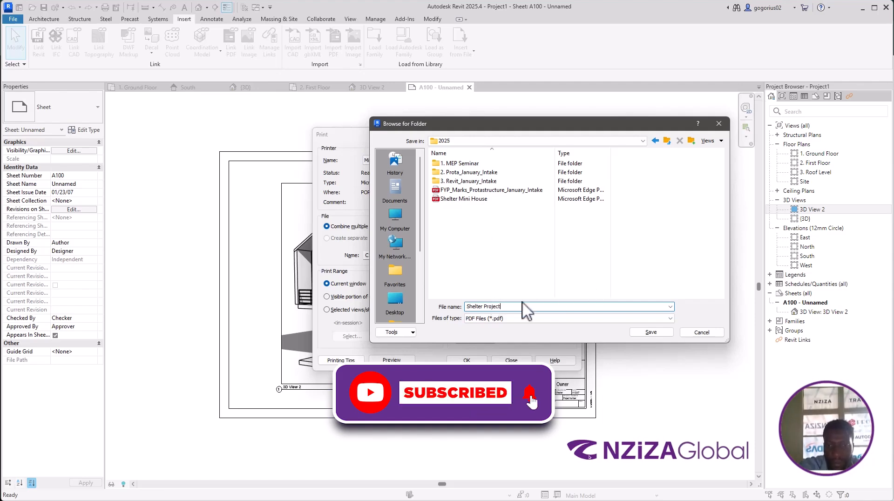
left_click(649, 332)
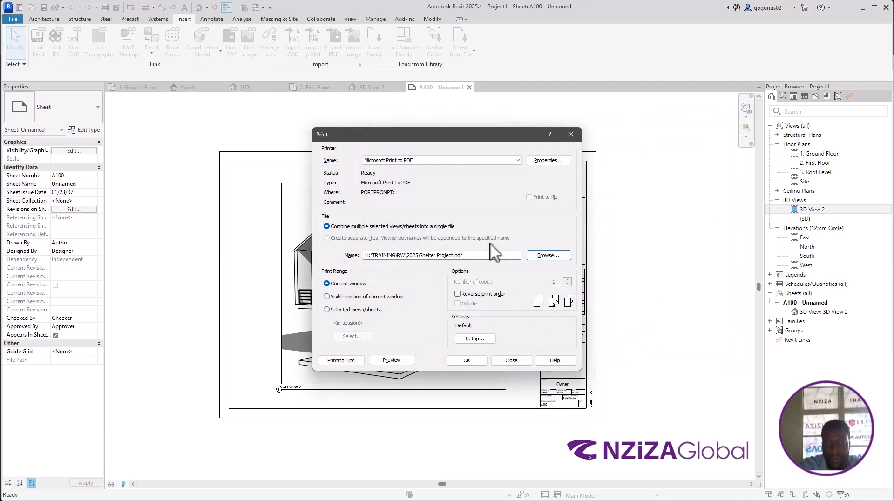
Step: Print the current sheet, save the output as Shelter Project in the 2025 folder, and dismiss the project save reminder
key("ctrl")
key("ctrl")
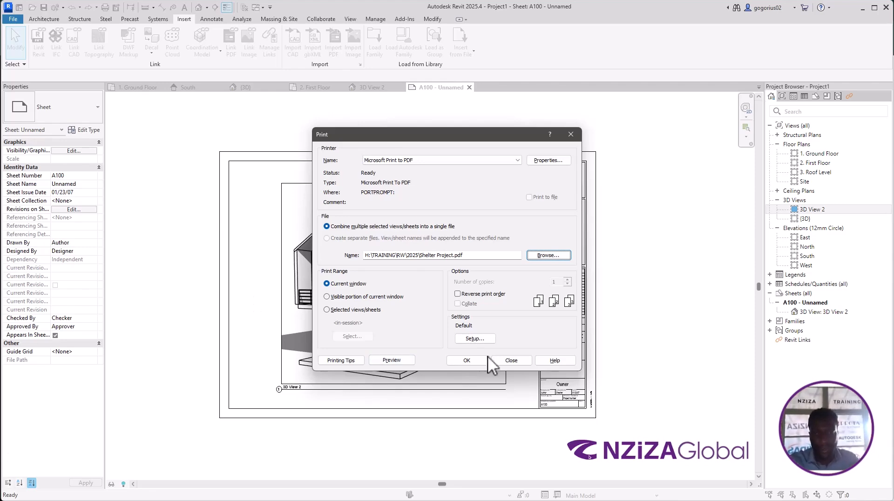
left_click(466, 360)
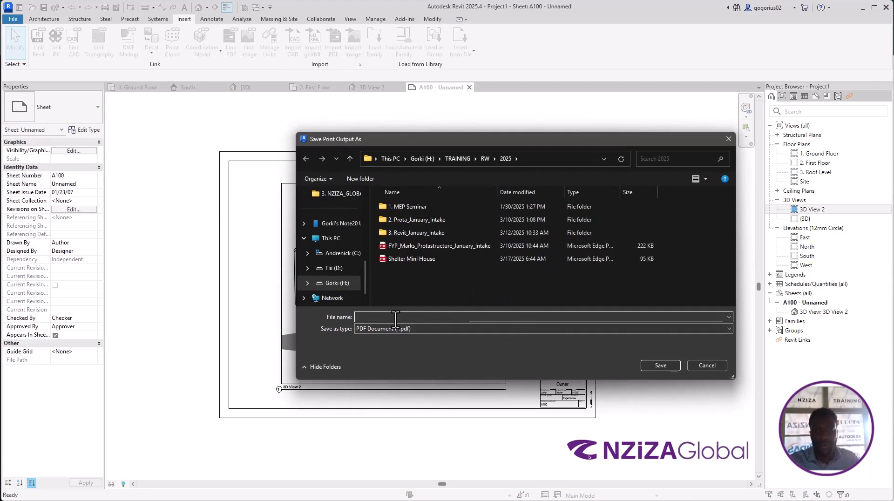
scroll(340, 269, "up", 5)
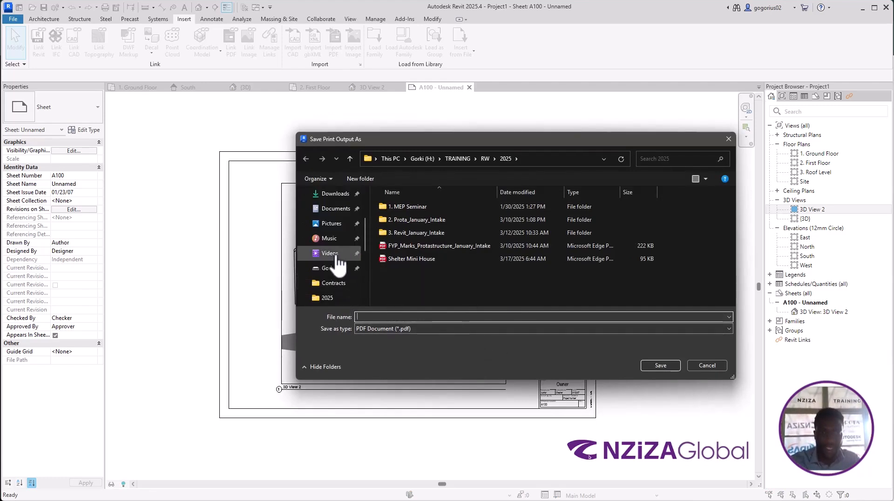
scroll(339, 263, "up", 2)
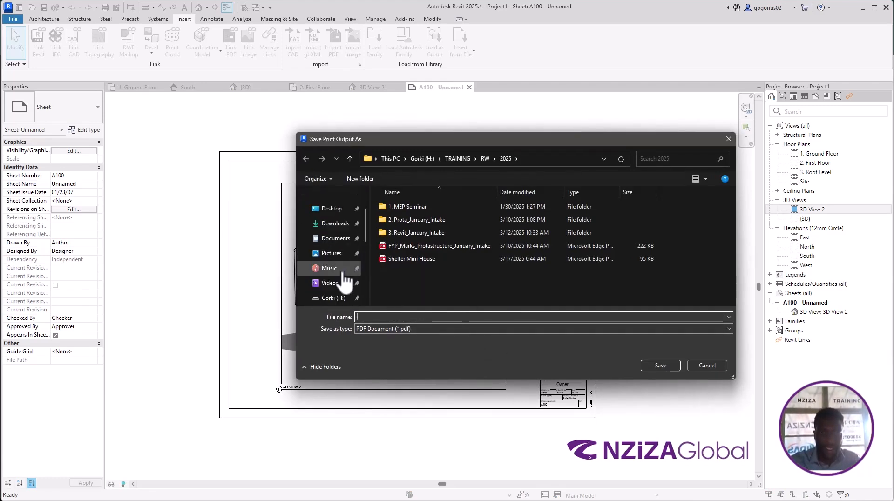
scroll(344, 267, "down", 5)
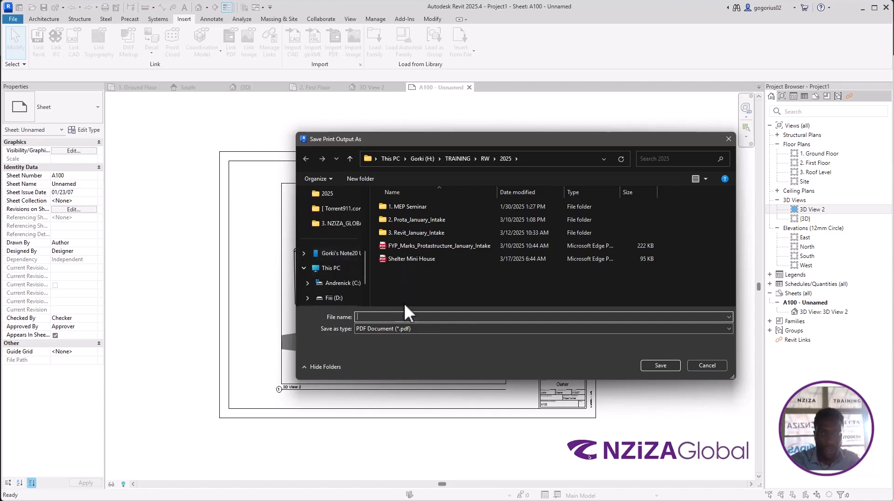
type("She")
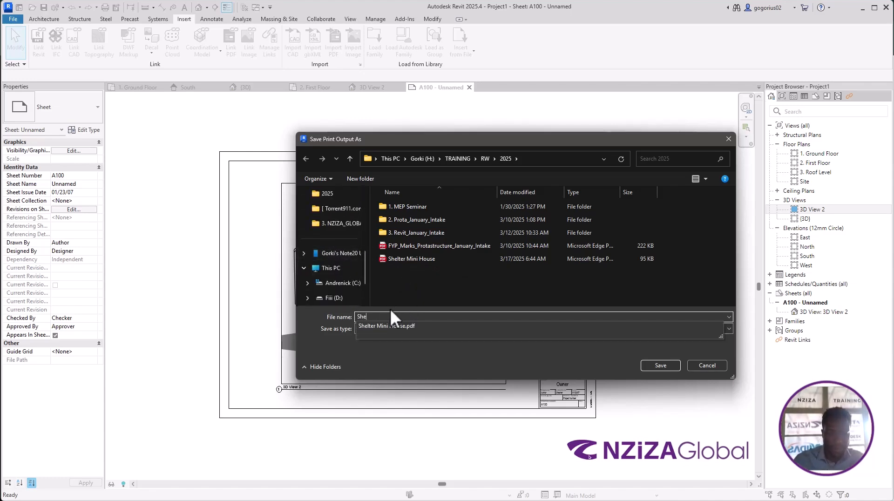
type("lter P")
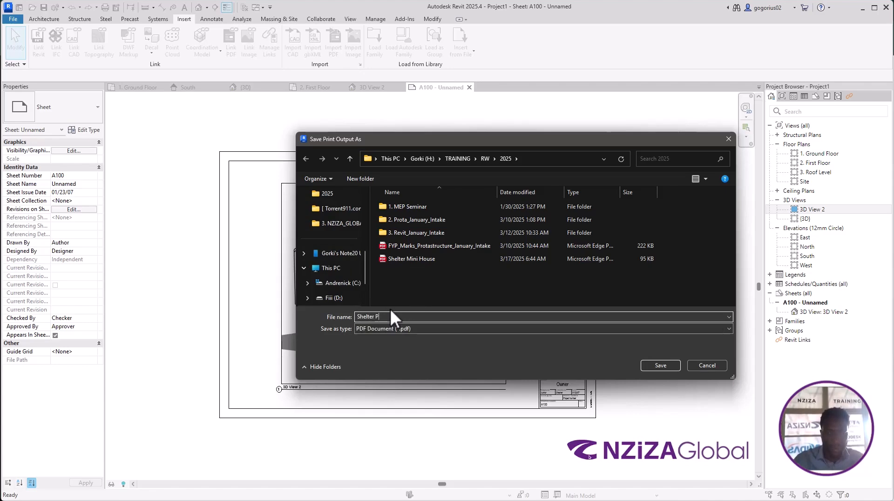
type("roject")
left_click(668, 365)
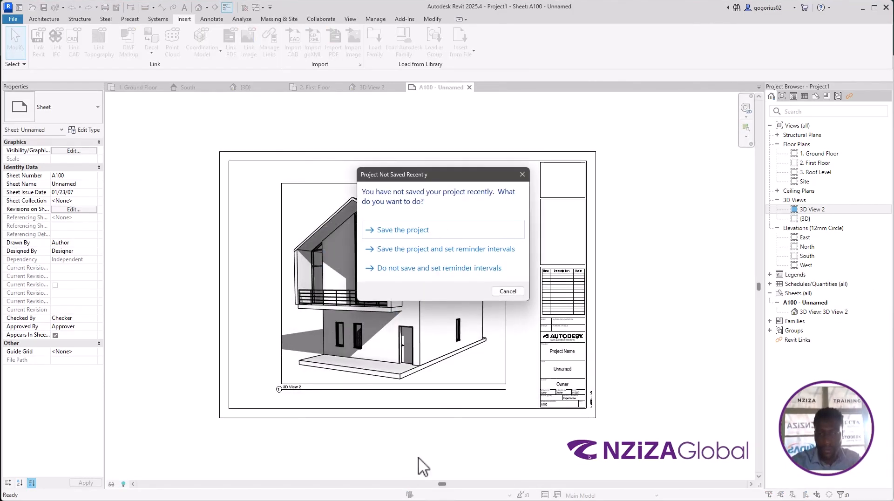
left_click(503, 293)
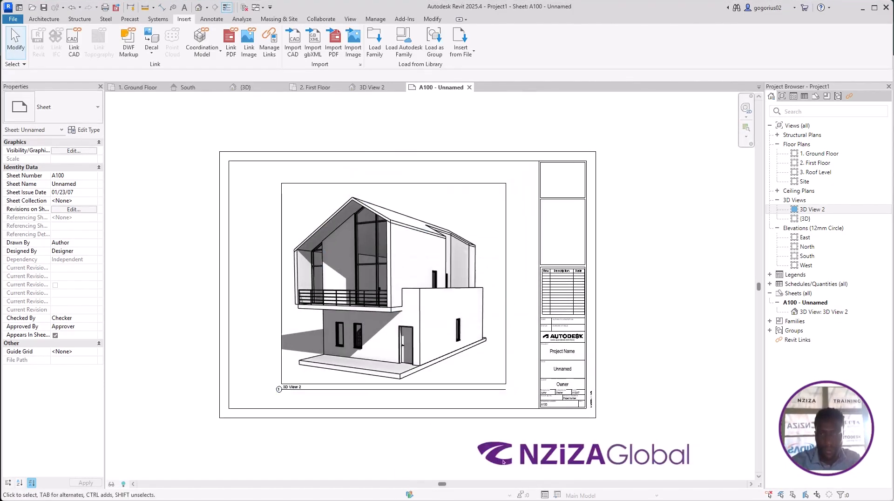
Step: Switch to File Explorer and open the recent Shelter Project PDF to check the printed sheet
left_click(391, 495)
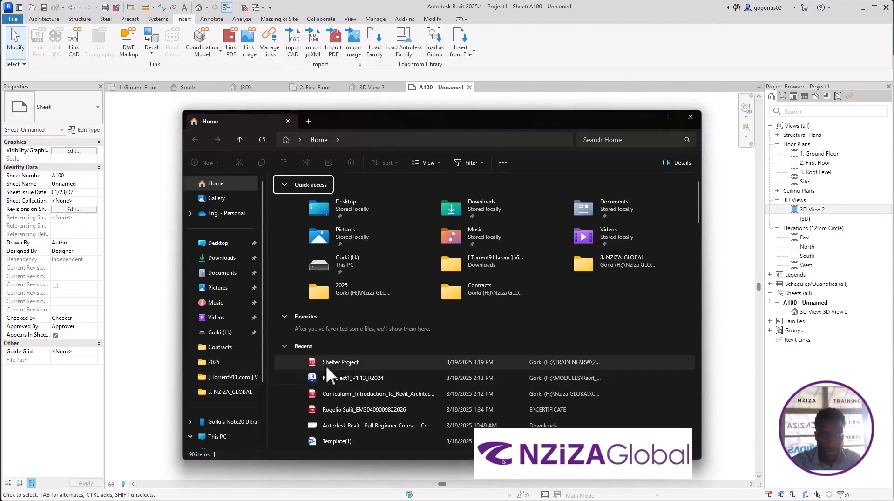
double_click(328, 365)
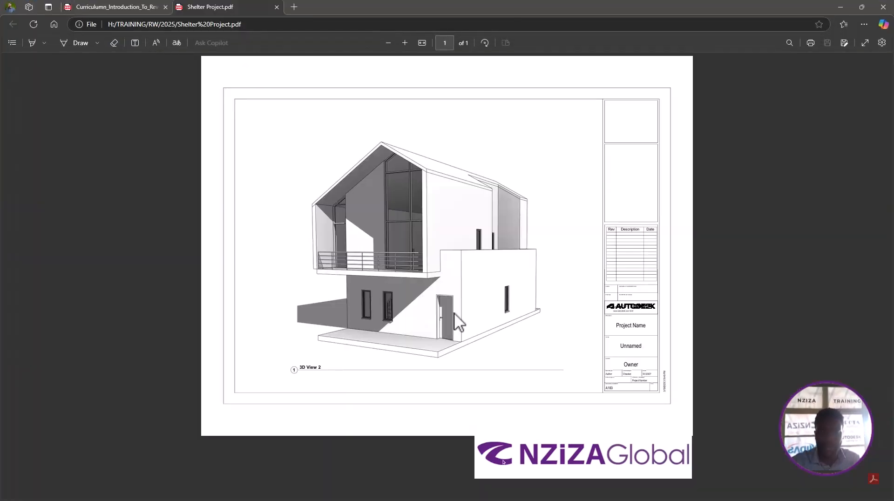